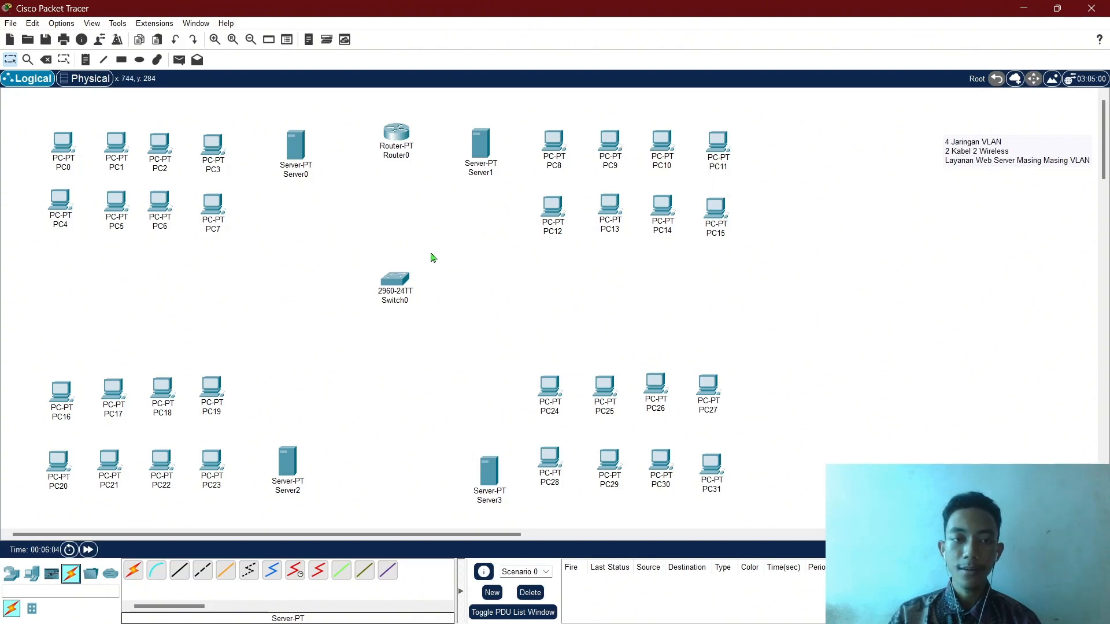
Select the copper straight-through cable after briefly checking Switch0's settings.
left_click(180, 571)
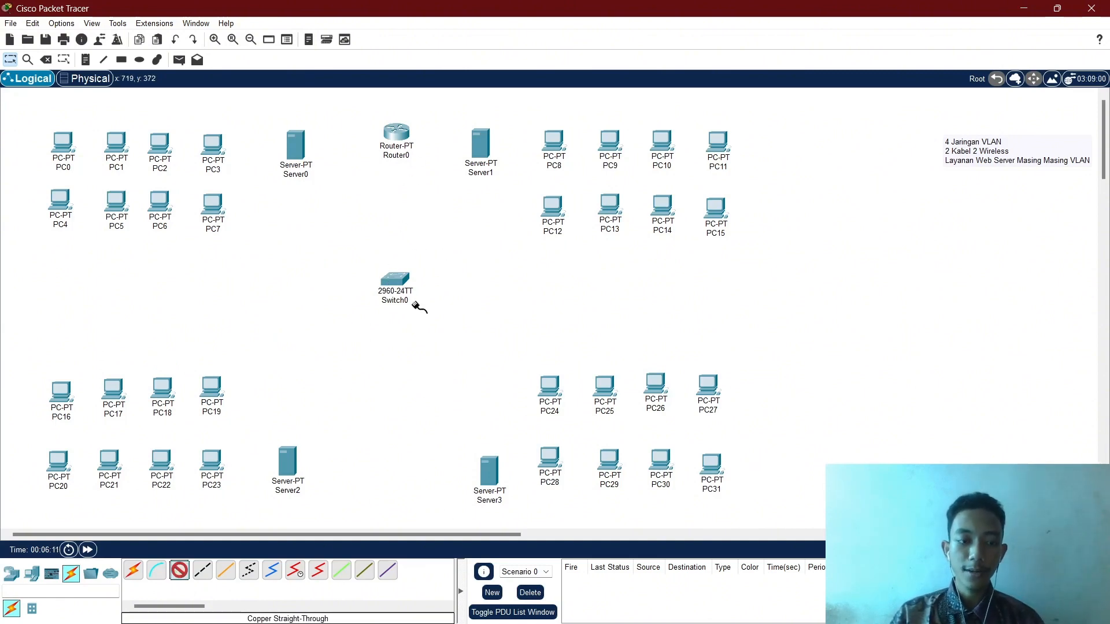
key("Escape")
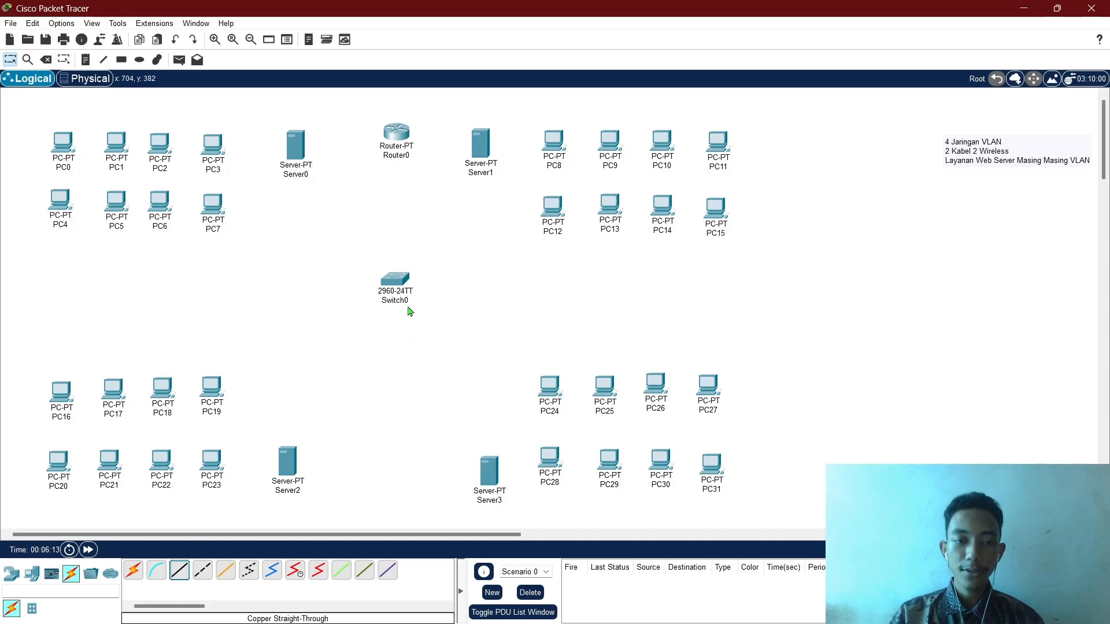
double_click(403, 288)
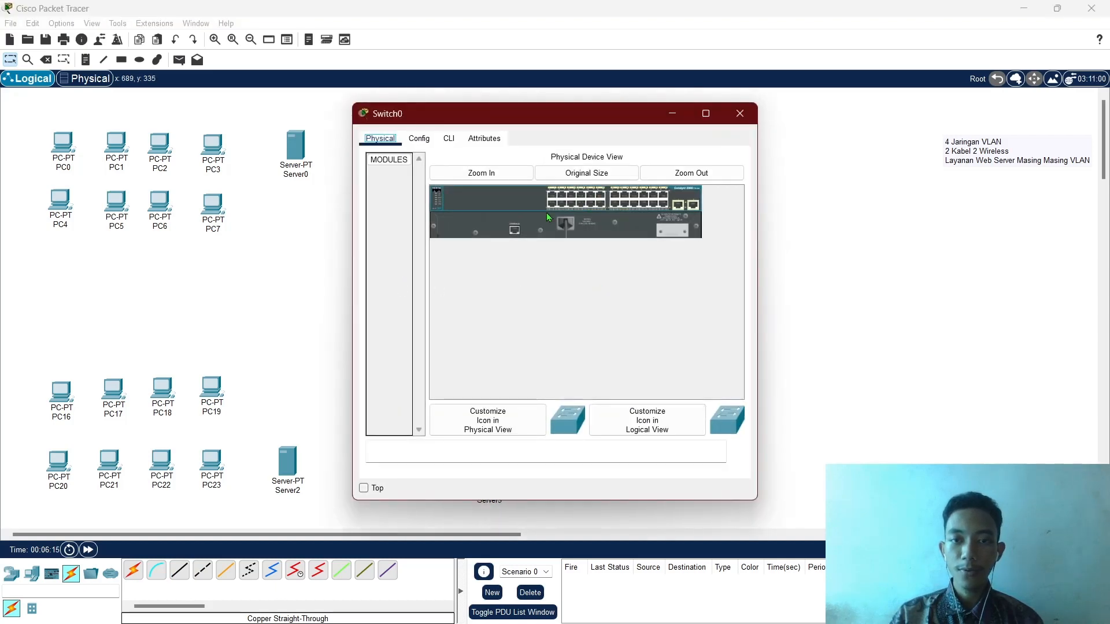
left_click(740, 114)
left_click(179, 571)
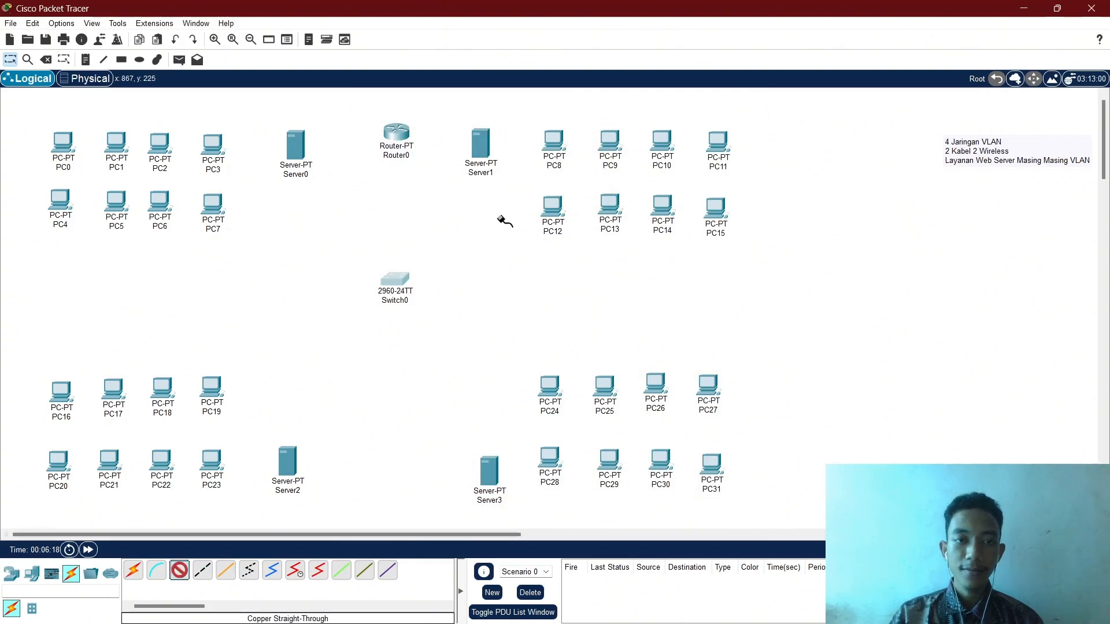
Cable Switch0 Fa0/24 to Router0 FastEthernet0/0.
left_click(396, 282)
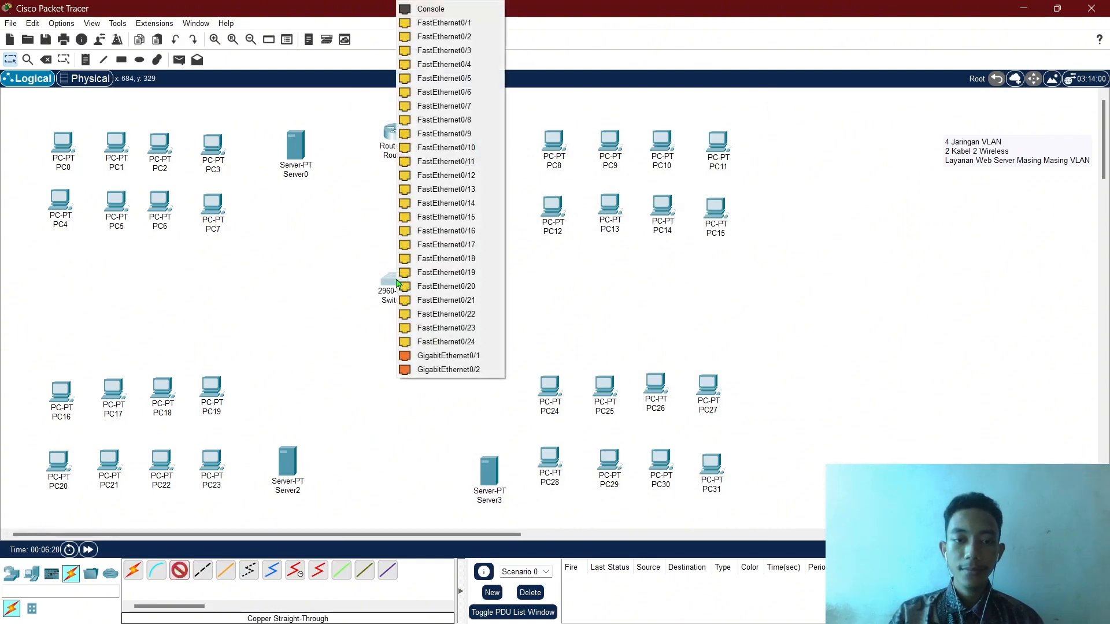
left_click(453, 342)
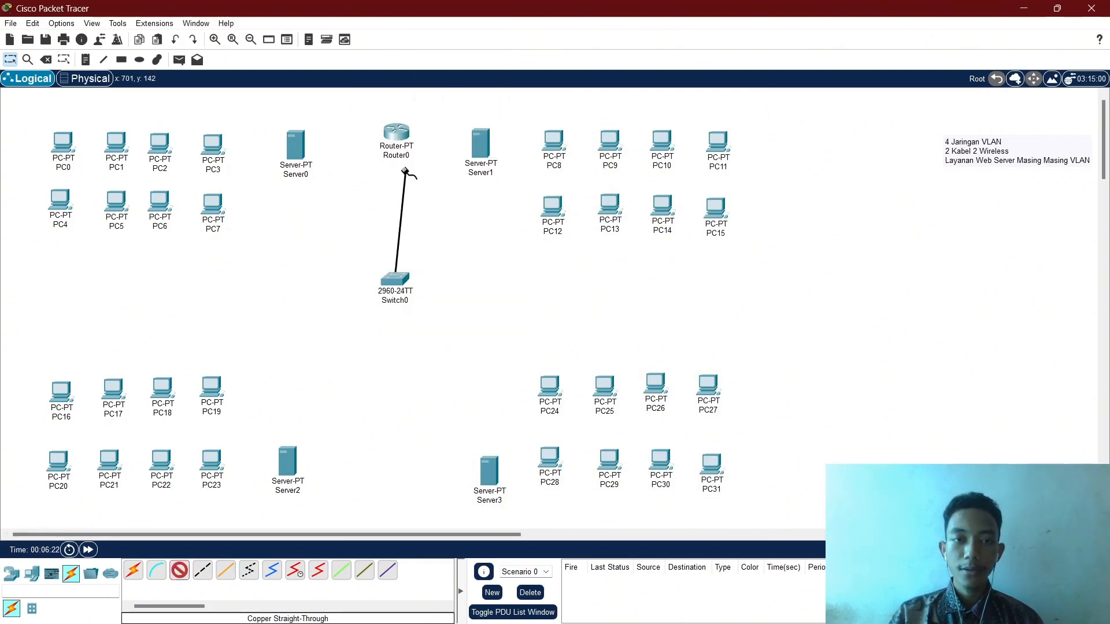
left_click(392, 133)
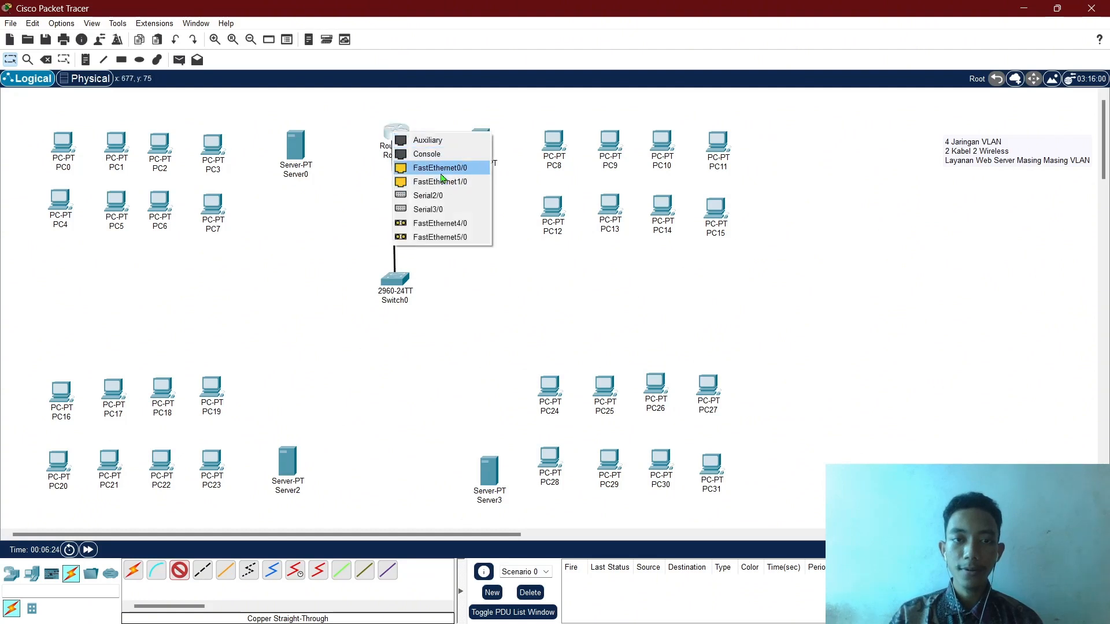
left_click(423, 166)
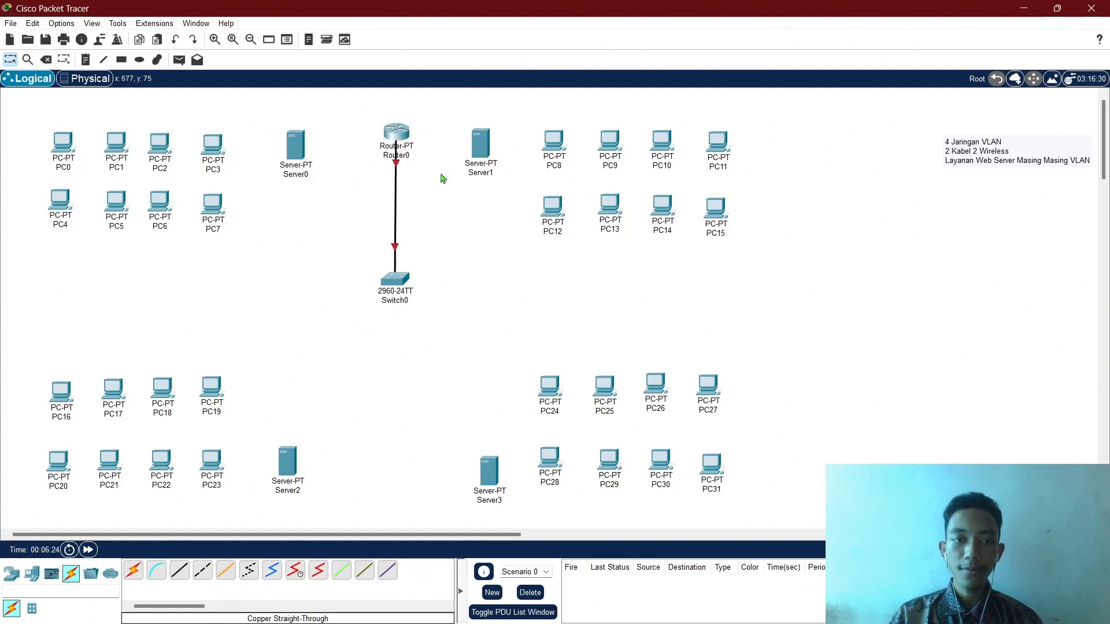
Cable Switch0 Fa0/1 to Server0 FastEthernet0.
left_click(179, 571)
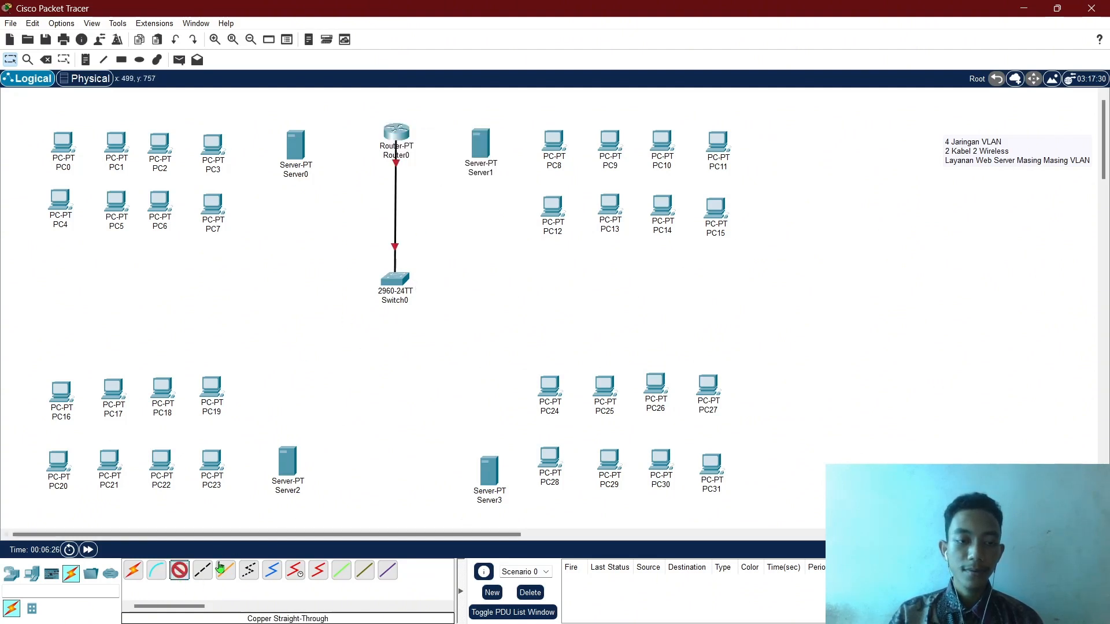
left_click(391, 286)
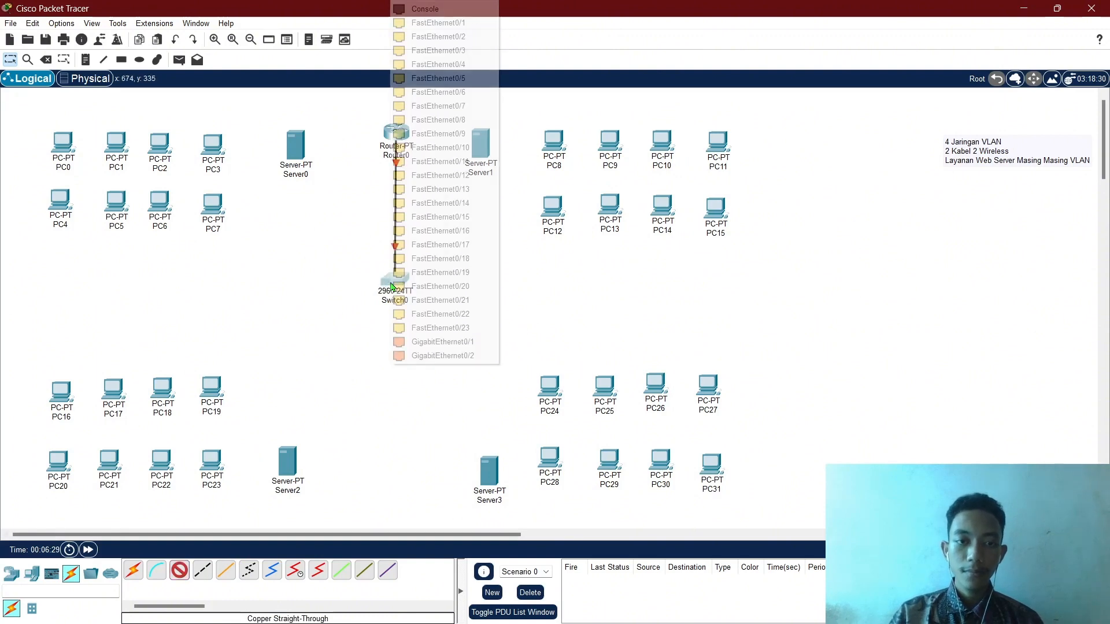
left_click(456, 24)
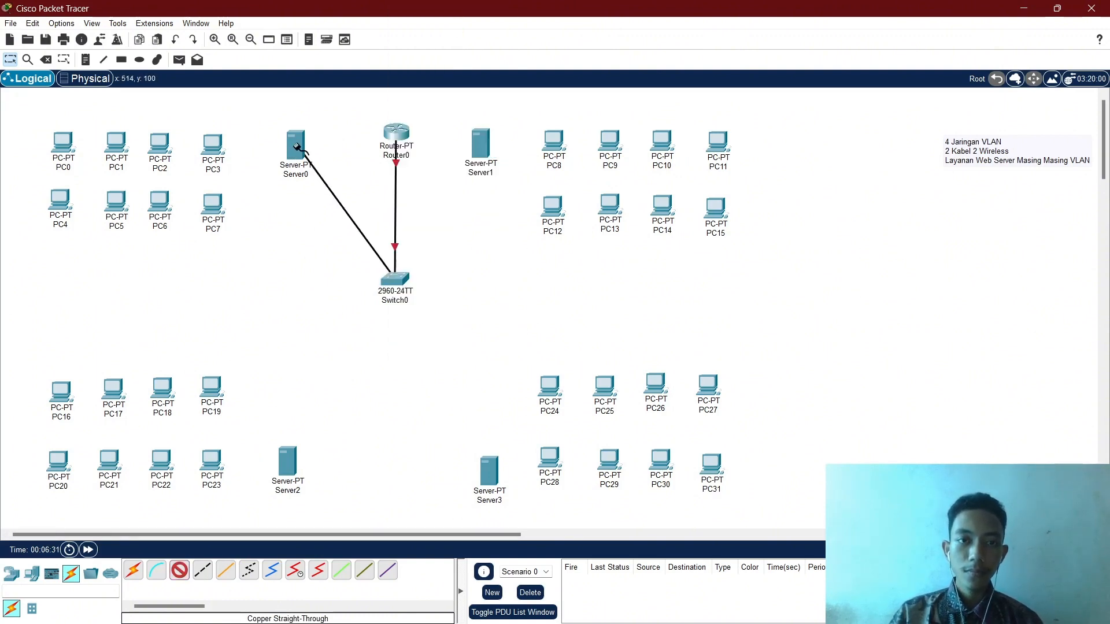
left_click(297, 145)
left_click(339, 155)
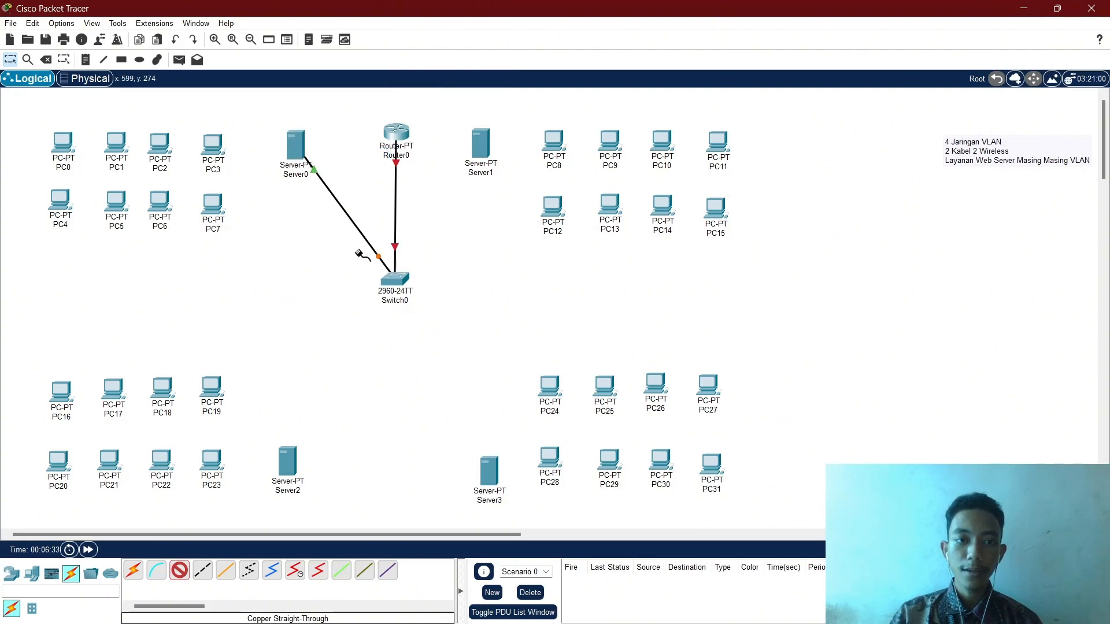
Abandon an unfinished cable on Switch0 Fa0/2 and start a fresh copper cable from Switch0.
left_click(396, 287)
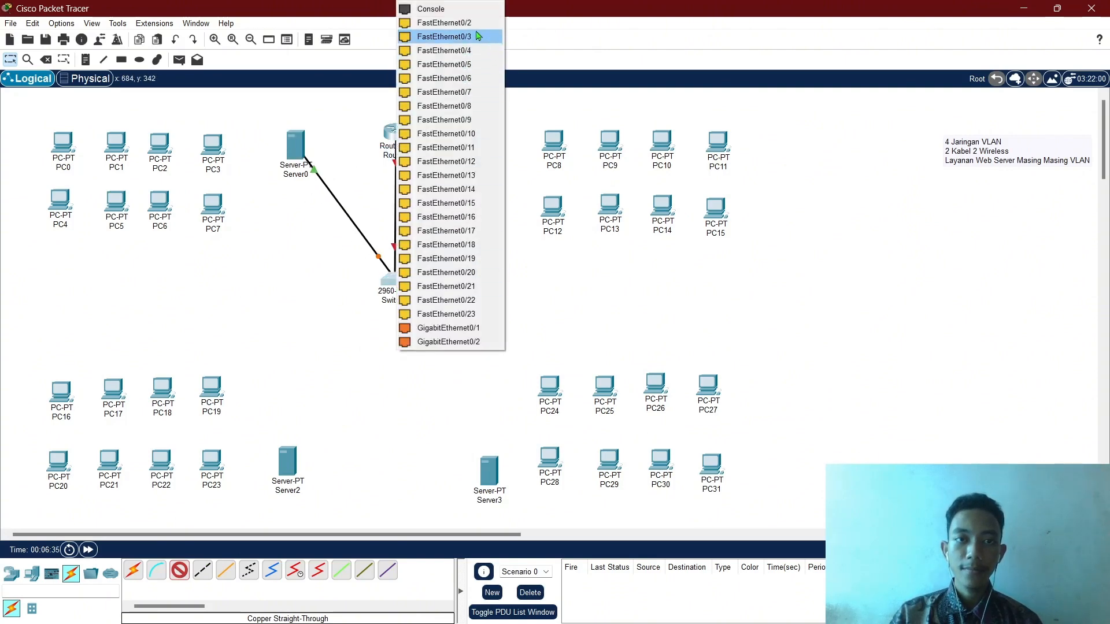
left_click(454, 37)
key("Escape")
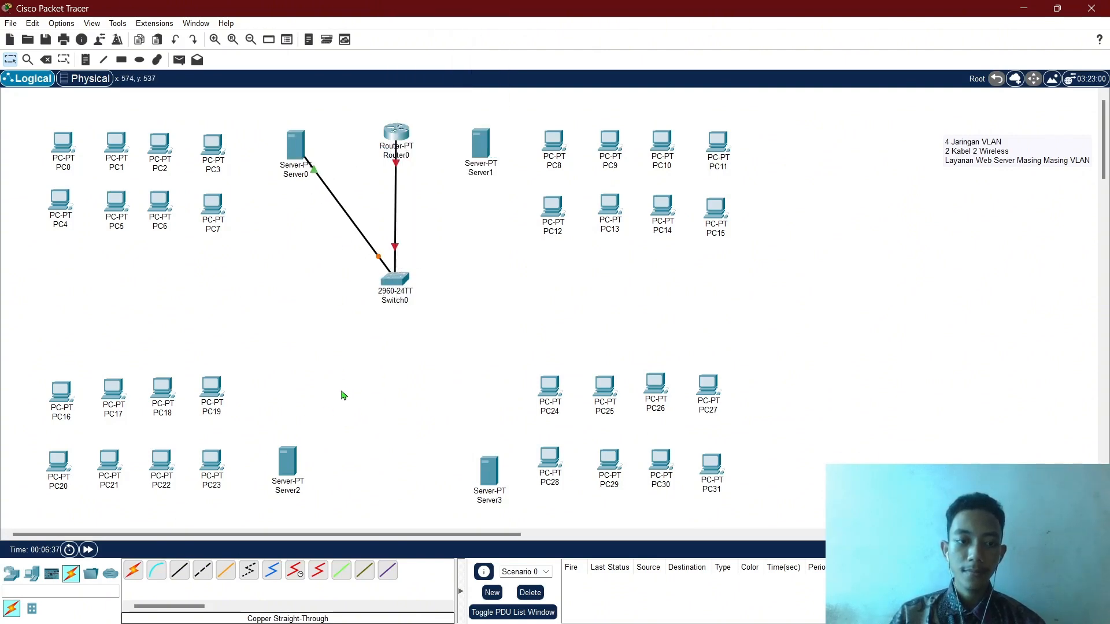
left_click(180, 572)
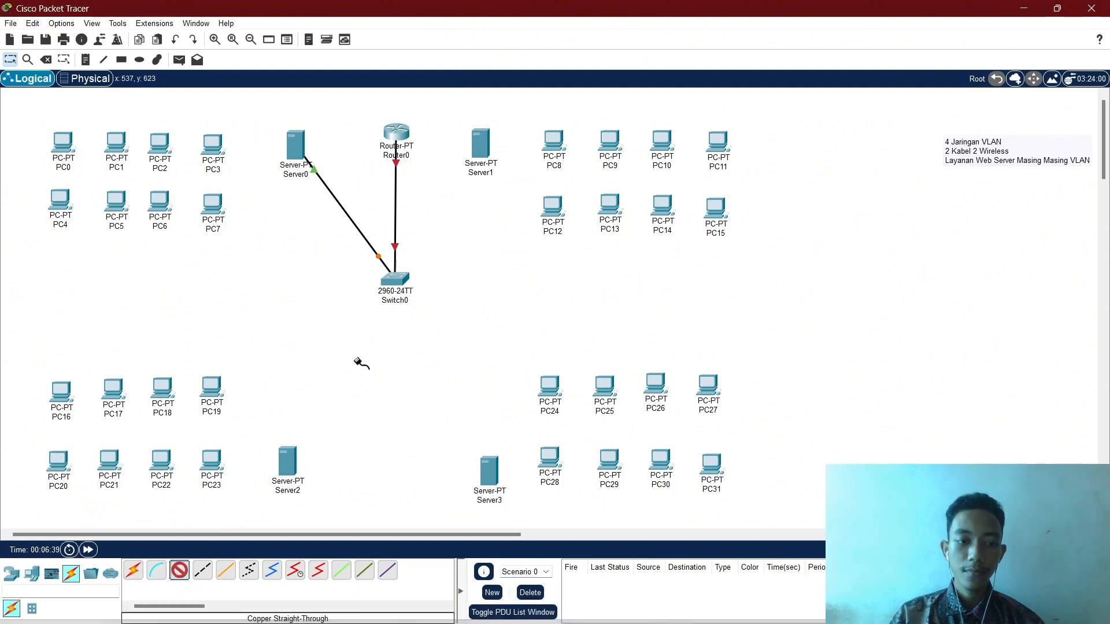
left_click(395, 283)
Cable PC0 and PC1 FastEthernet0 to Switch0 ports Fa0/2 and Fa0/3.
left_click(462, 27)
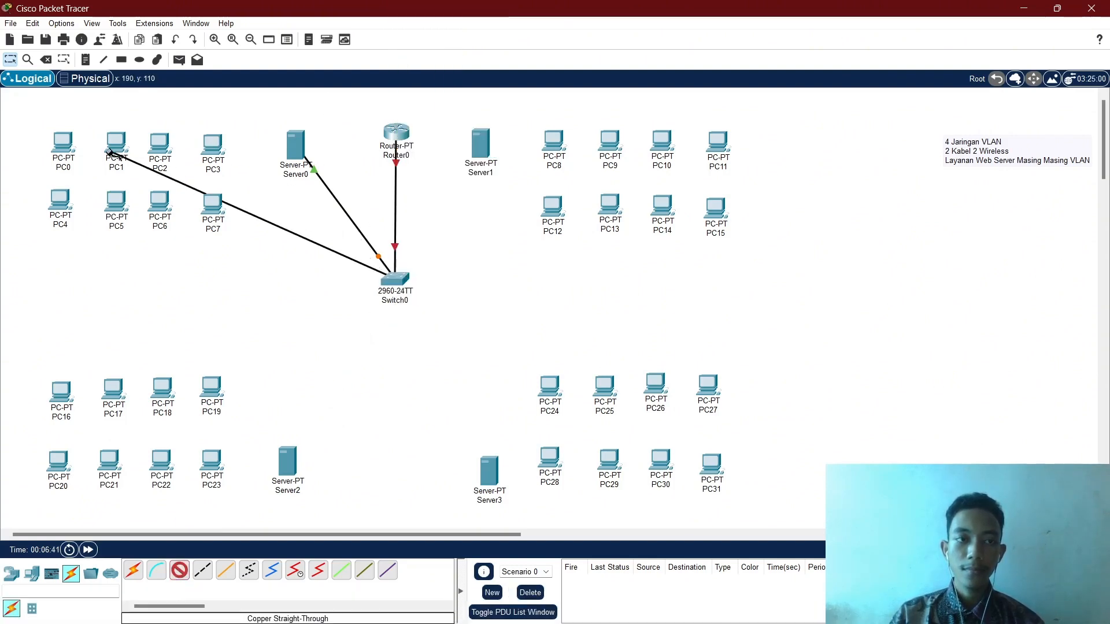
left_click(65, 149)
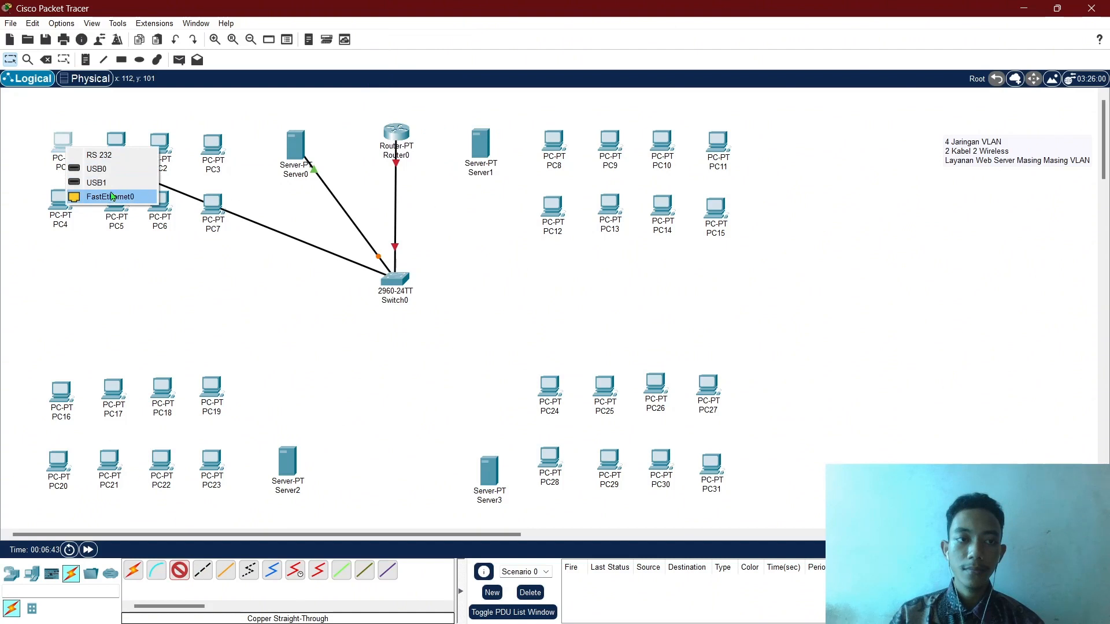
left_click(111, 196)
left_click(114, 145)
left_click(151, 192)
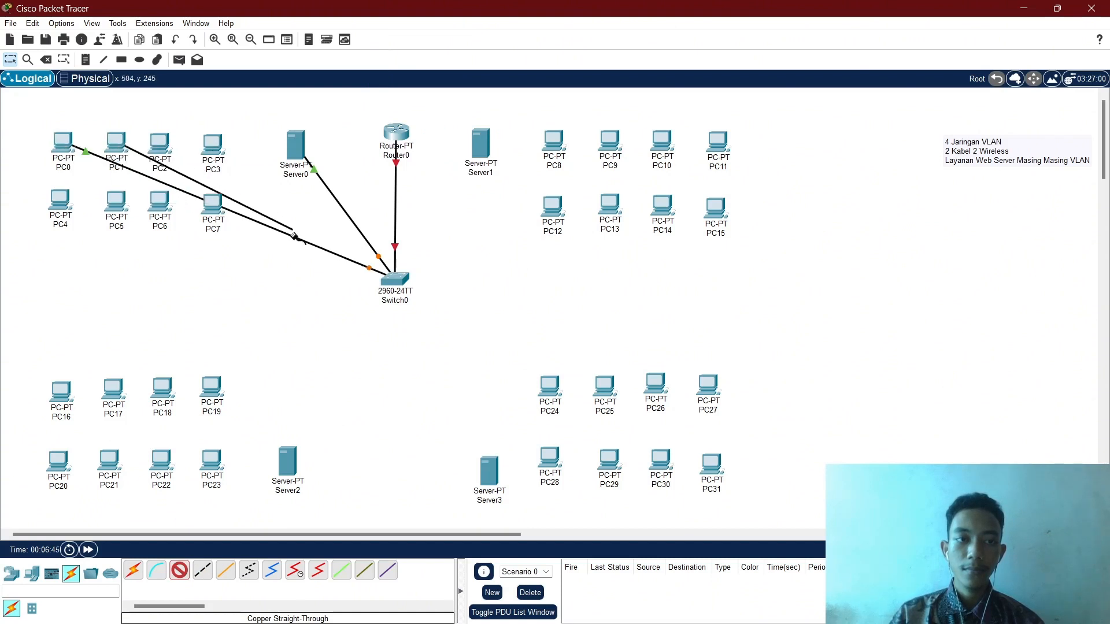
left_click(405, 284)
left_click(428, 306)
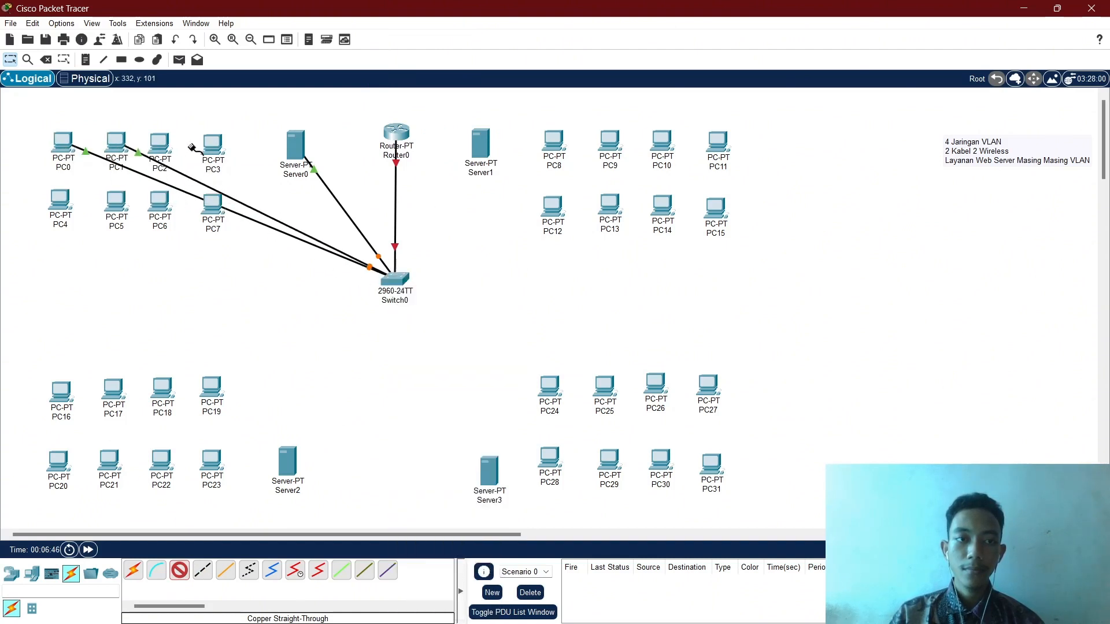
Cable PC2 and PC3 FastEthernet0 to Switch0 ports Fa0/4 and Fa0/5.
left_click(167, 143)
left_click(217, 191)
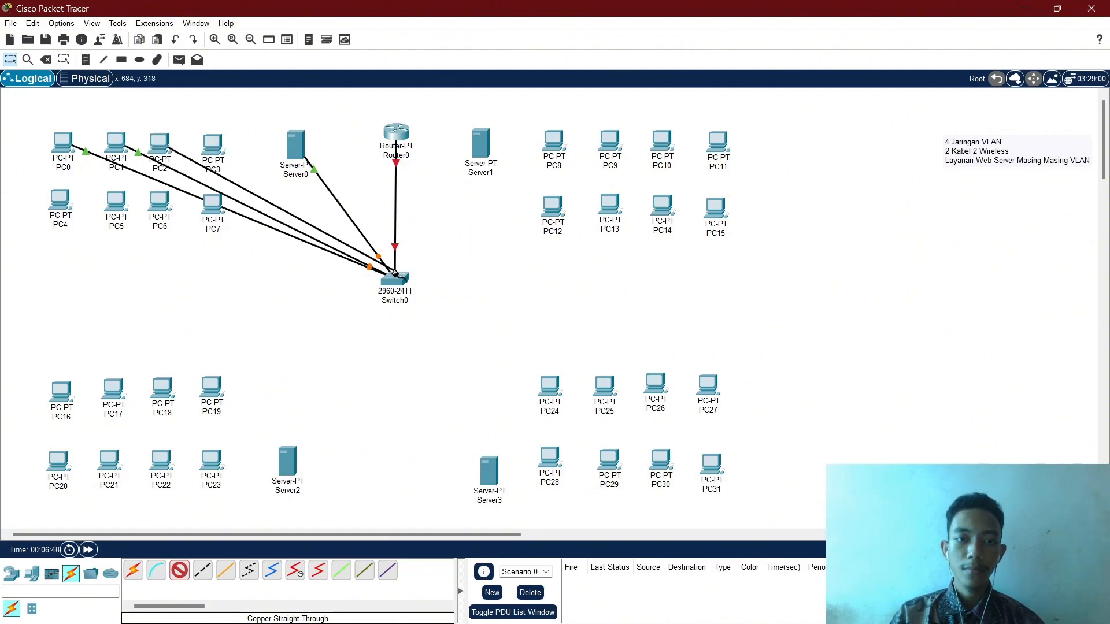
left_click(397, 282)
left_click(431, 302)
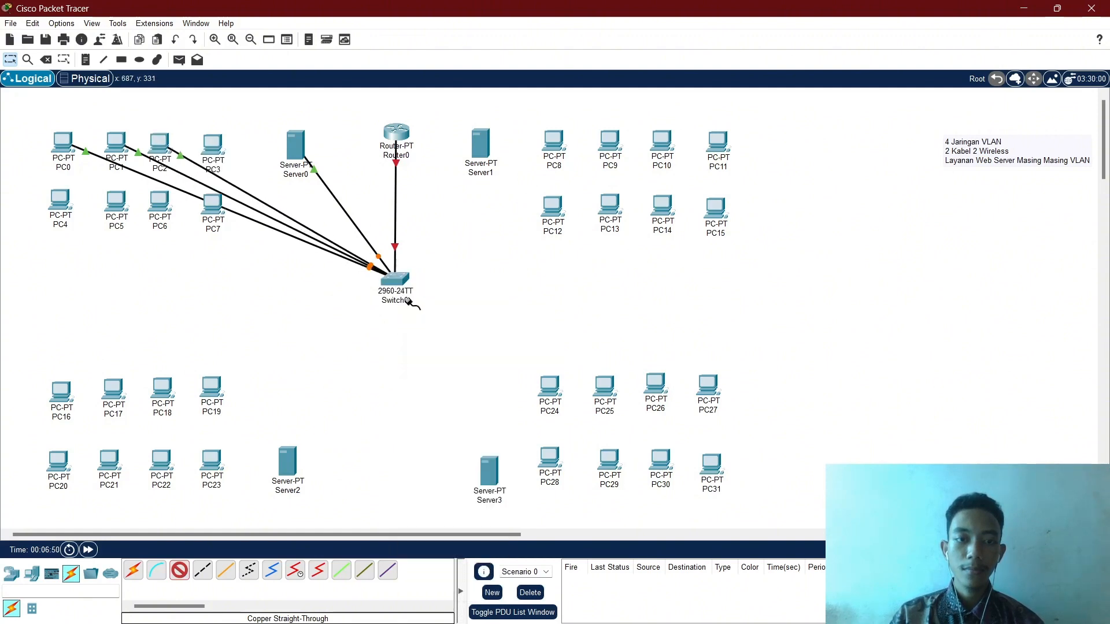
left_click(217, 150)
left_click(232, 198)
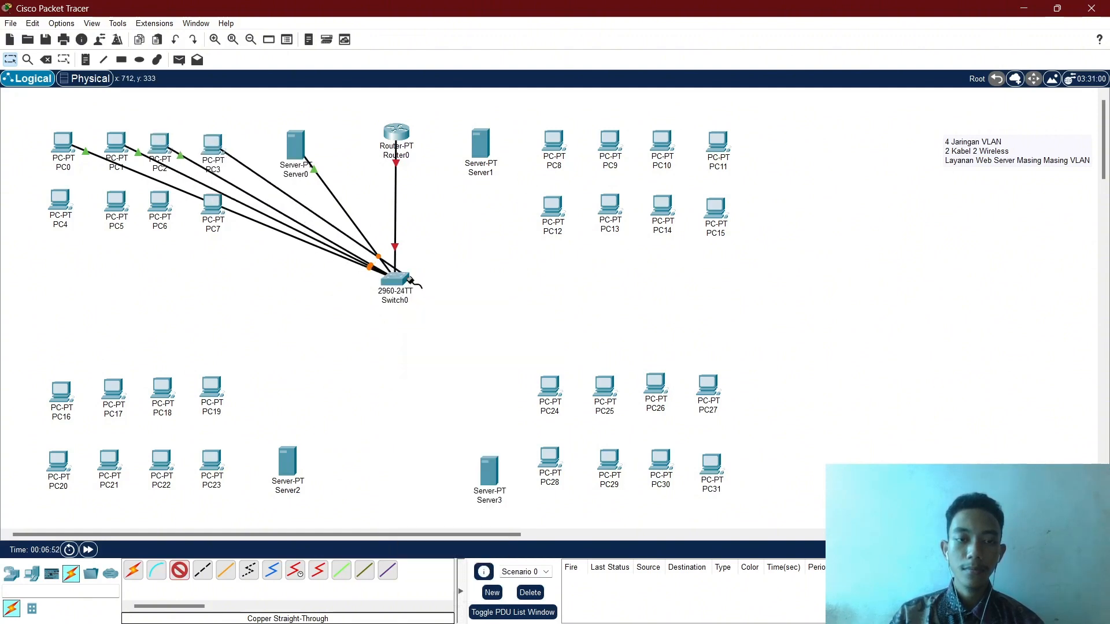
left_click(399, 280)
left_click(417, 298)
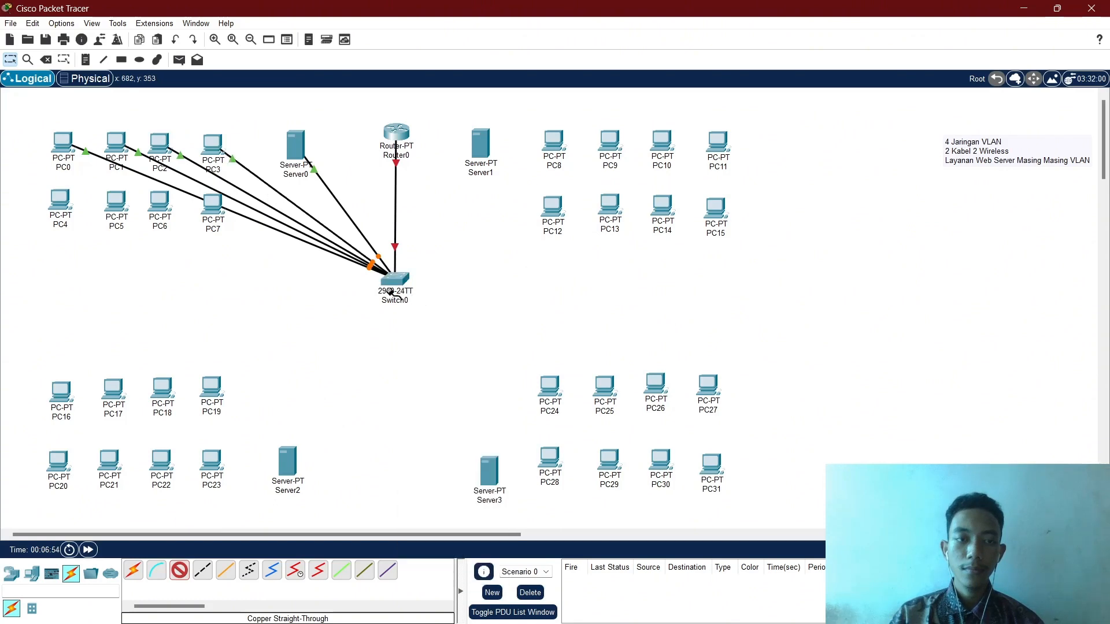
Cable PC4 to Switch0 Fa0/6 and PC5 to the next free switch port.
left_click(61, 199)
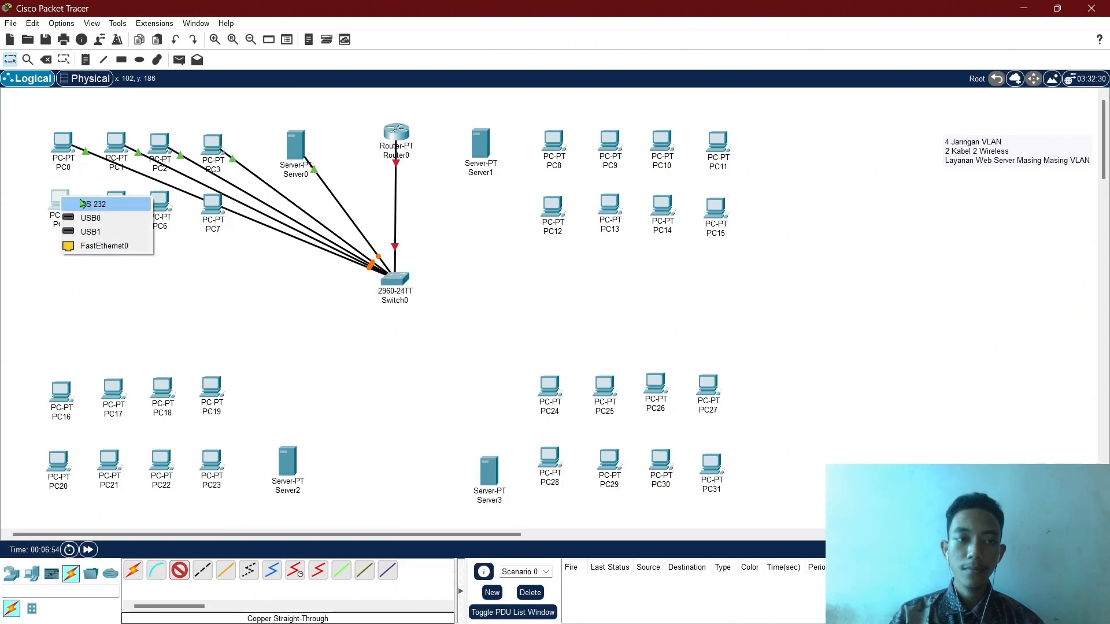
left_click(116, 247)
left_click(395, 279)
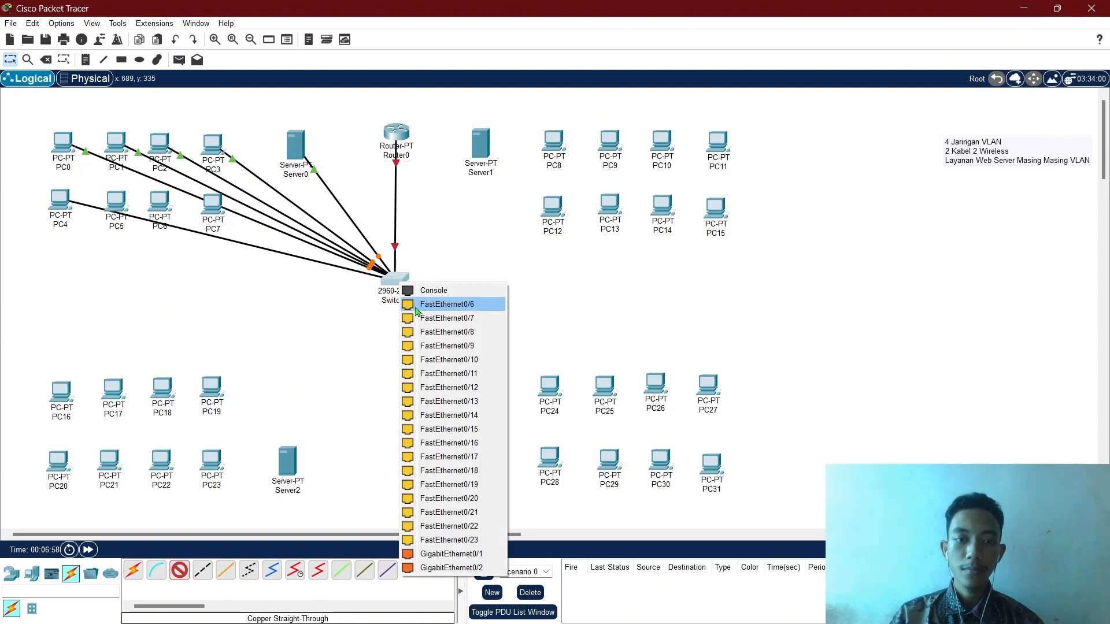
left_click(416, 309)
left_click(122, 206)
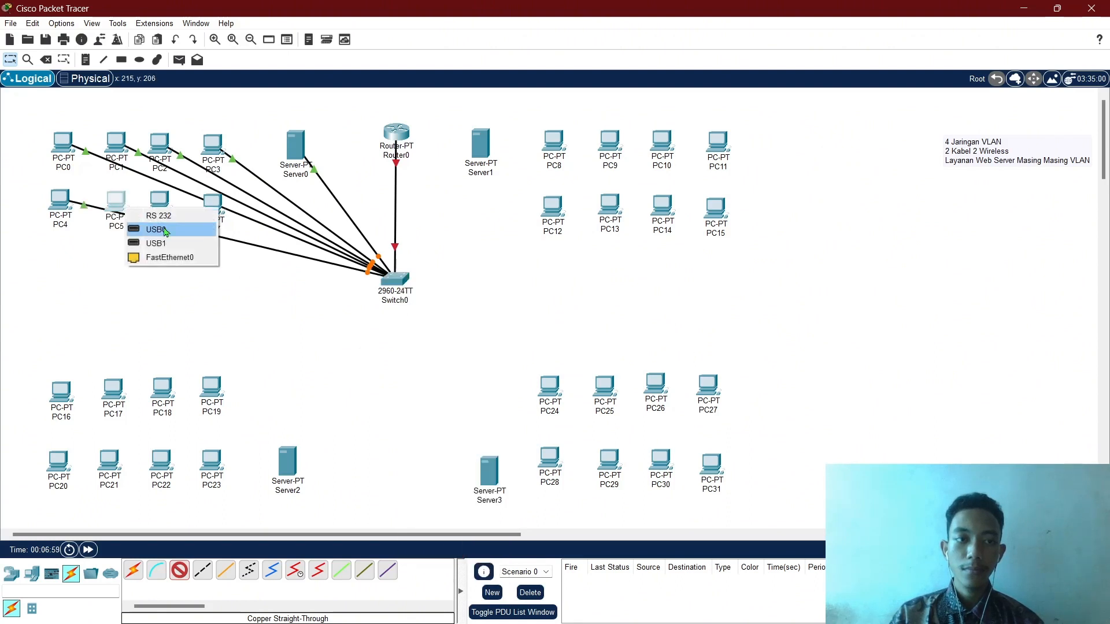
left_click(183, 258)
left_click(392, 278)
left_click(408, 300)
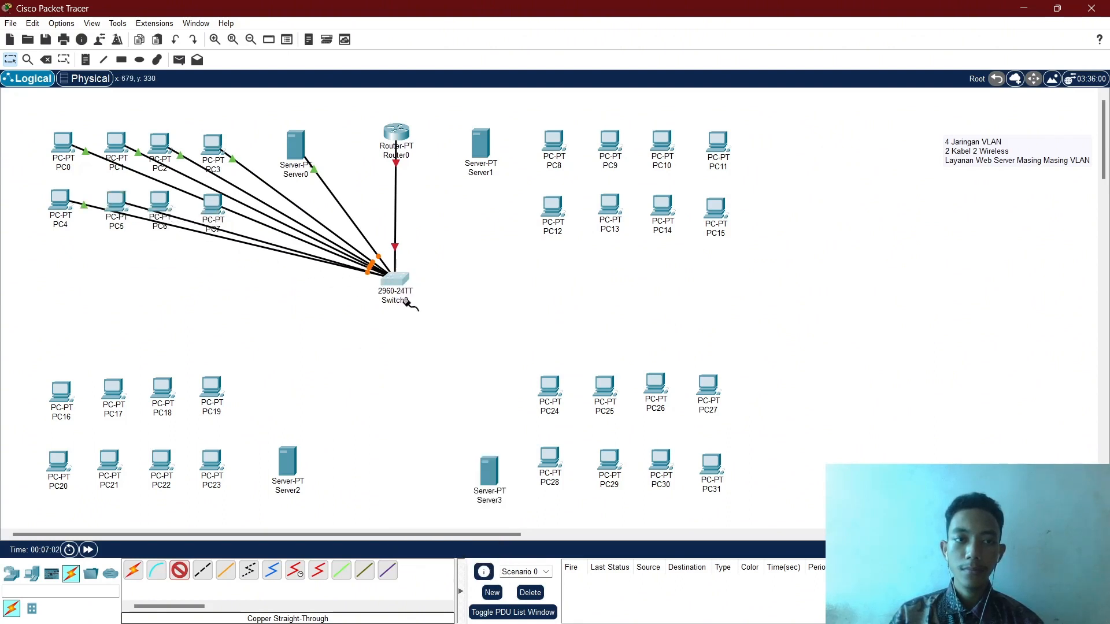
Cable PC6 and PC7 FastEthernet0 to free Switch0 ports.
left_click(161, 203)
left_click(220, 255)
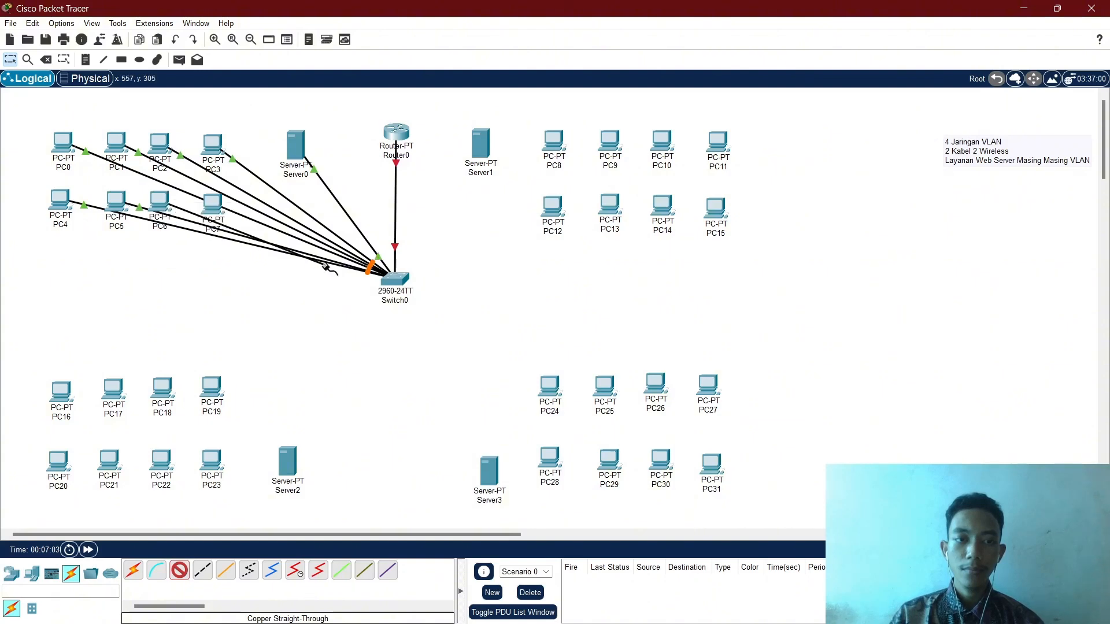
left_click(393, 279)
left_click(408, 303)
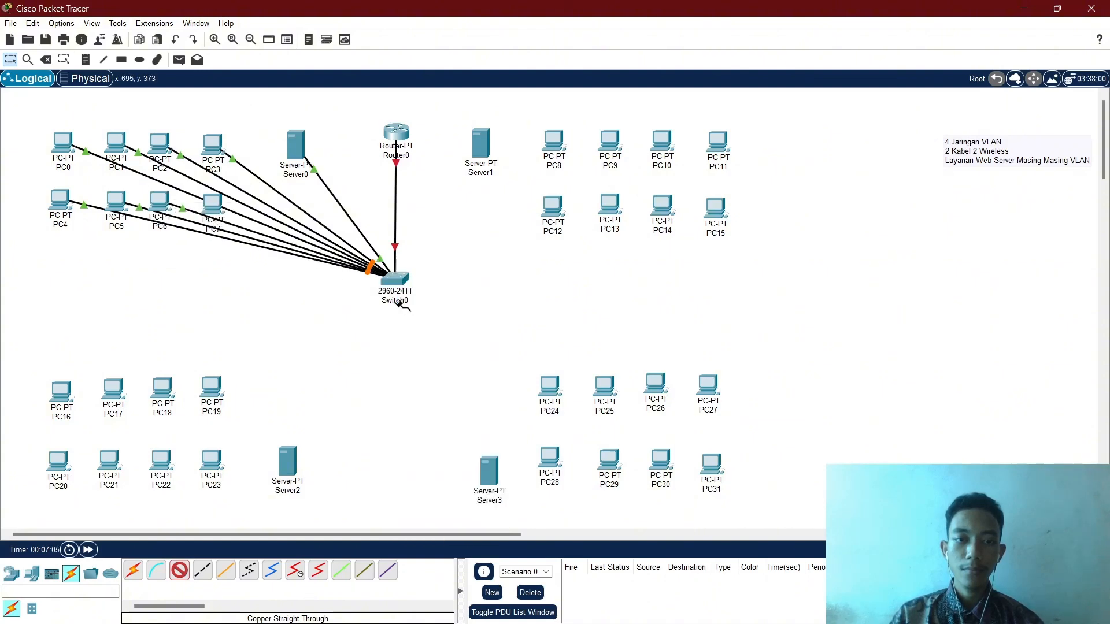
left_click(207, 207)
left_click(249, 254)
left_click(397, 280)
left_click(407, 301)
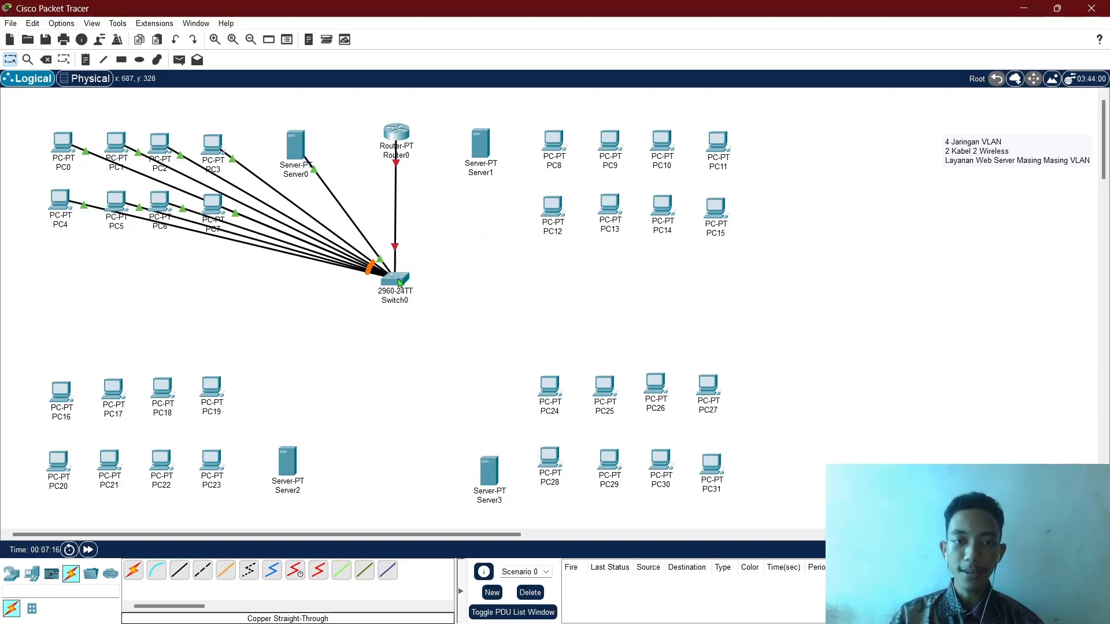
Open Switch0's device window from its icon on the Logical workspace.
mouse_move(399, 282)
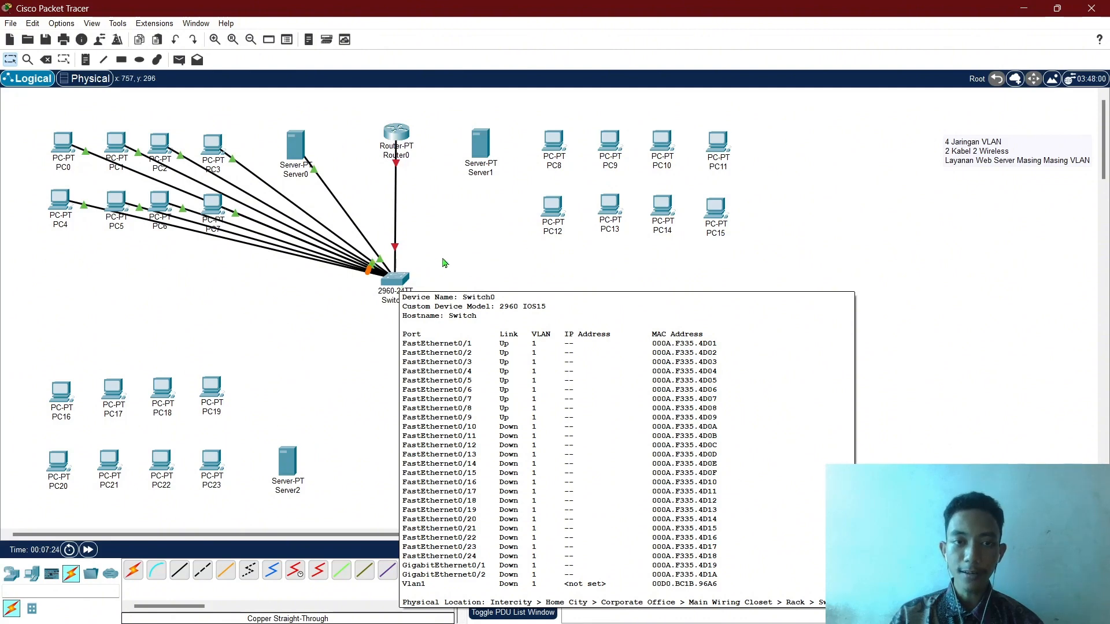
left_click(398, 280)
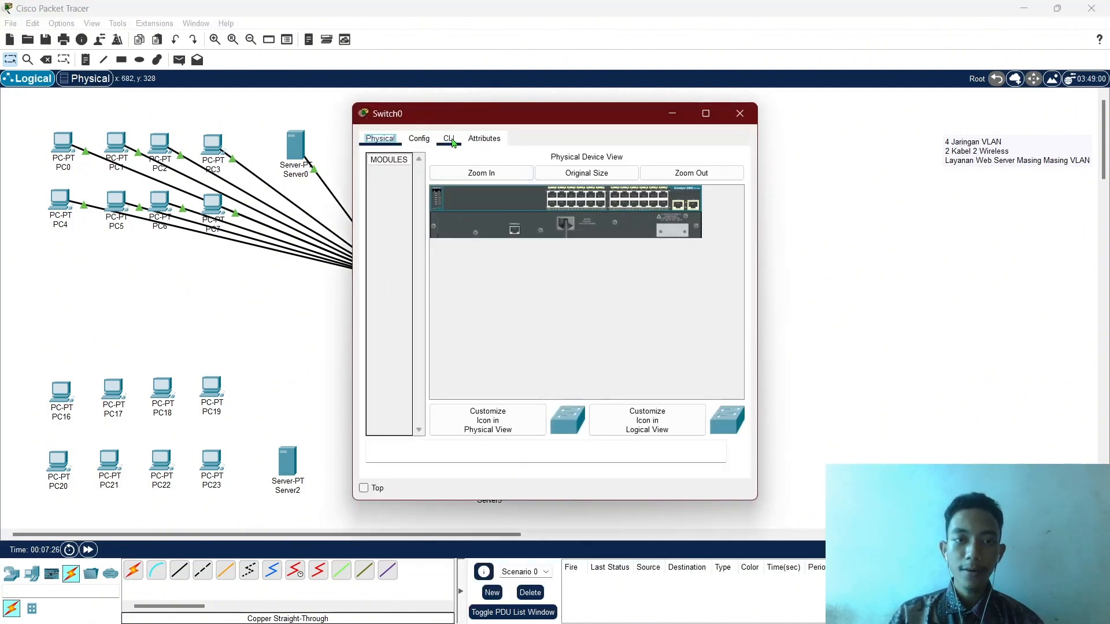
In Switch0's CLI, enter privileged mode with en and global configuration with conf t.
left_click(449, 139)
key("Return")
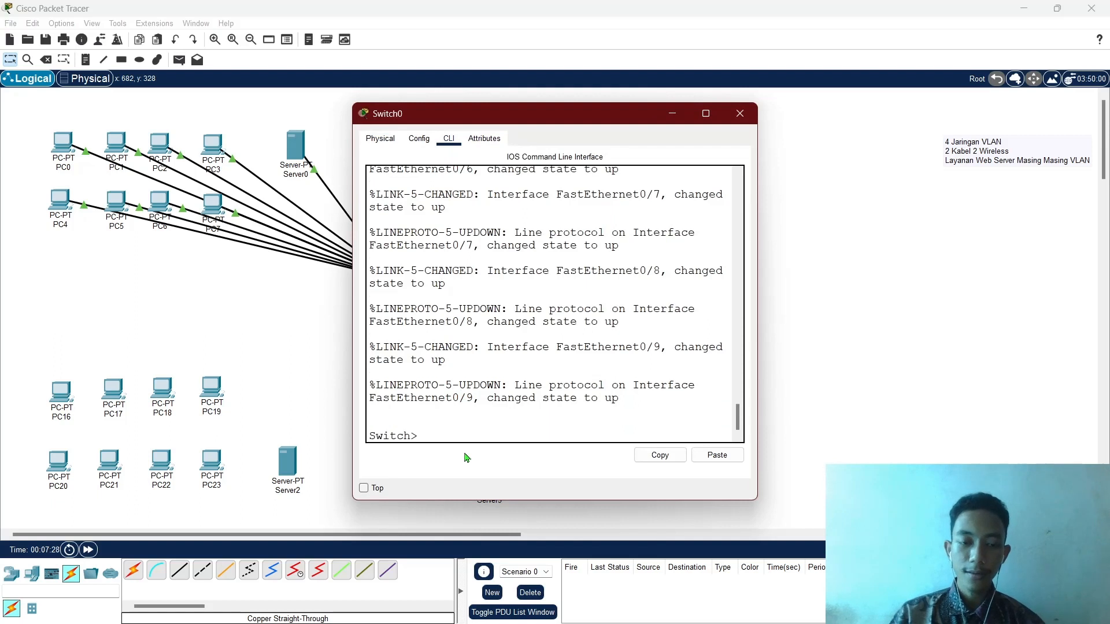
type("en")
key("Return")
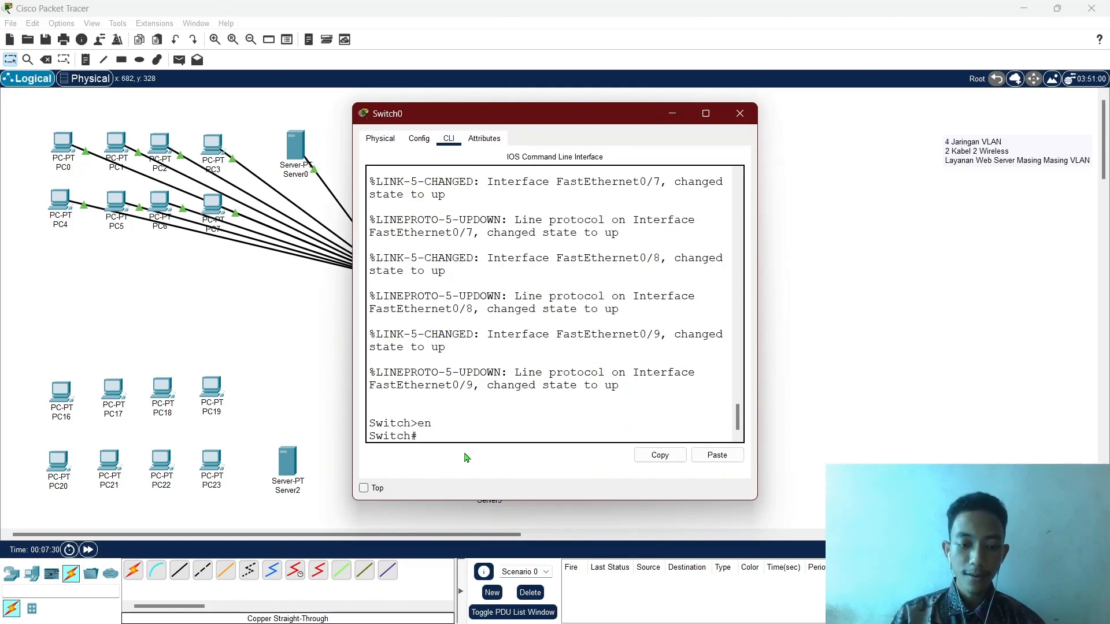
type("conf t")
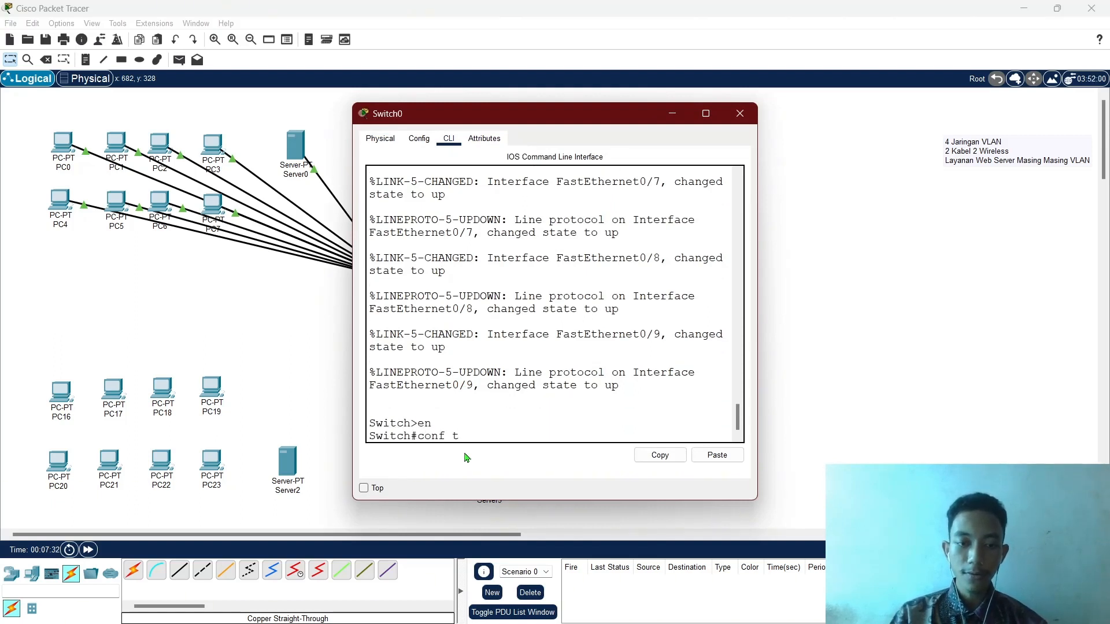
key("Return")
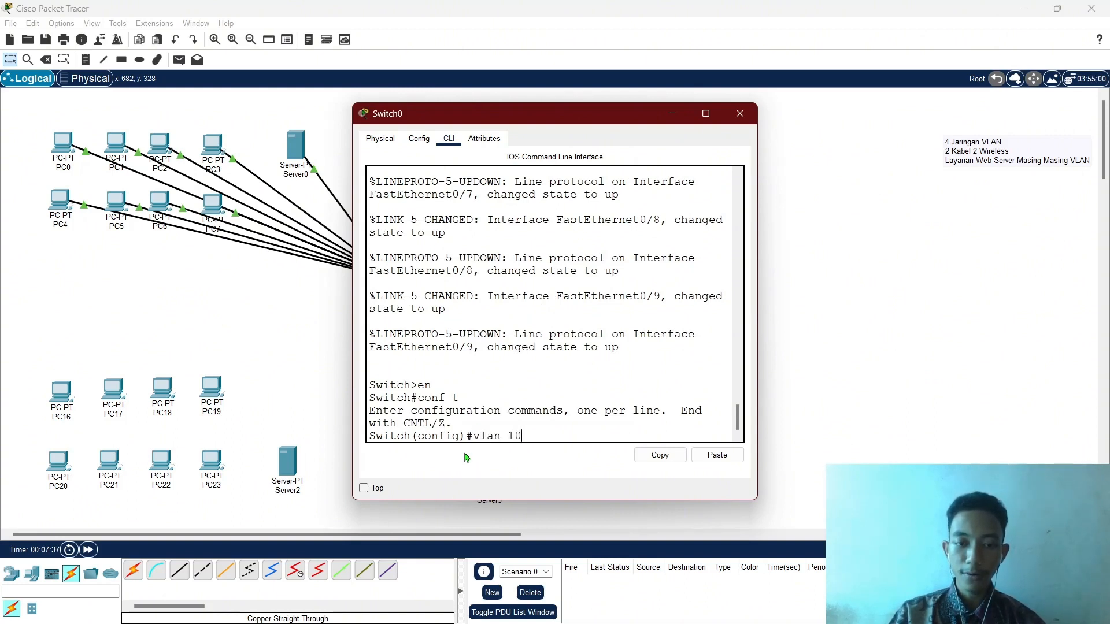
Create VLAN 100 named LAB_A and VLAN 200 named LAB_B.
key("Return")
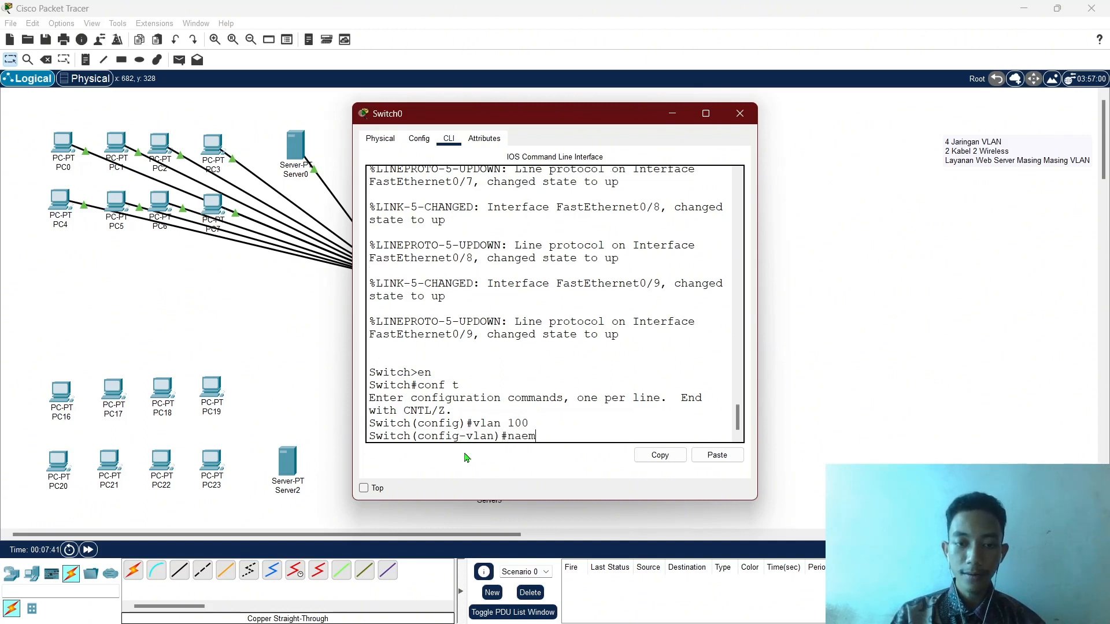
type("name")
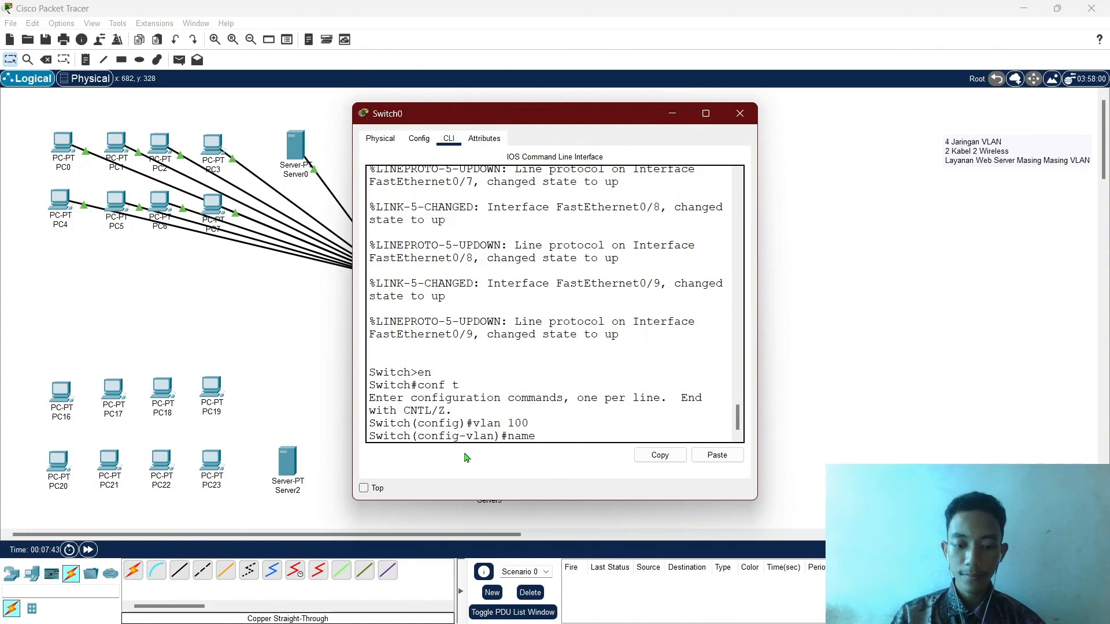
type(" LAB_A")
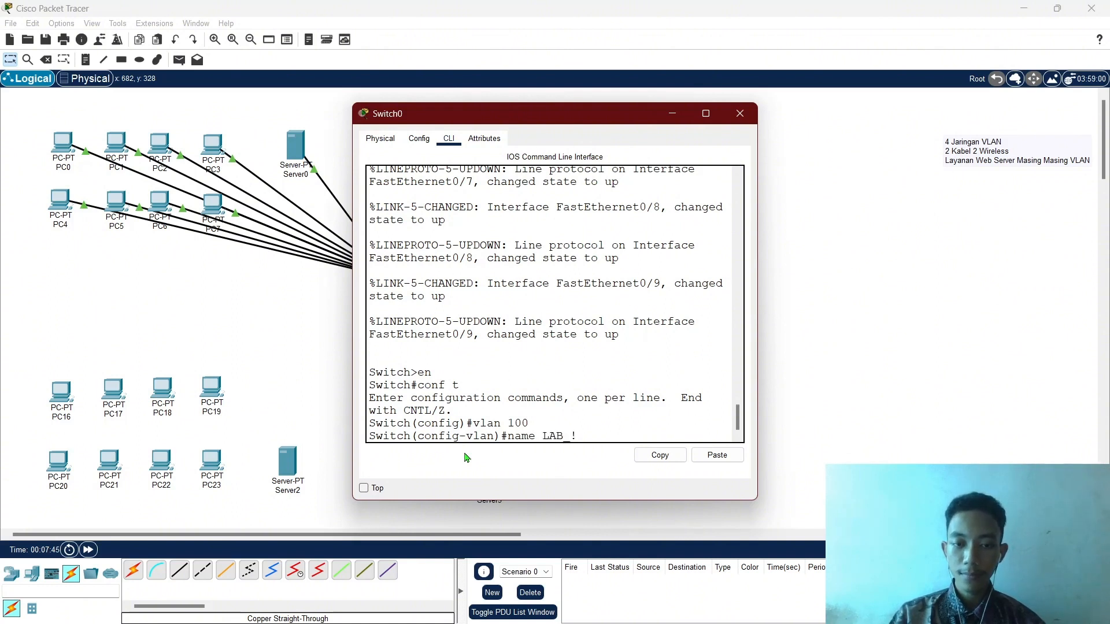
key("Return")
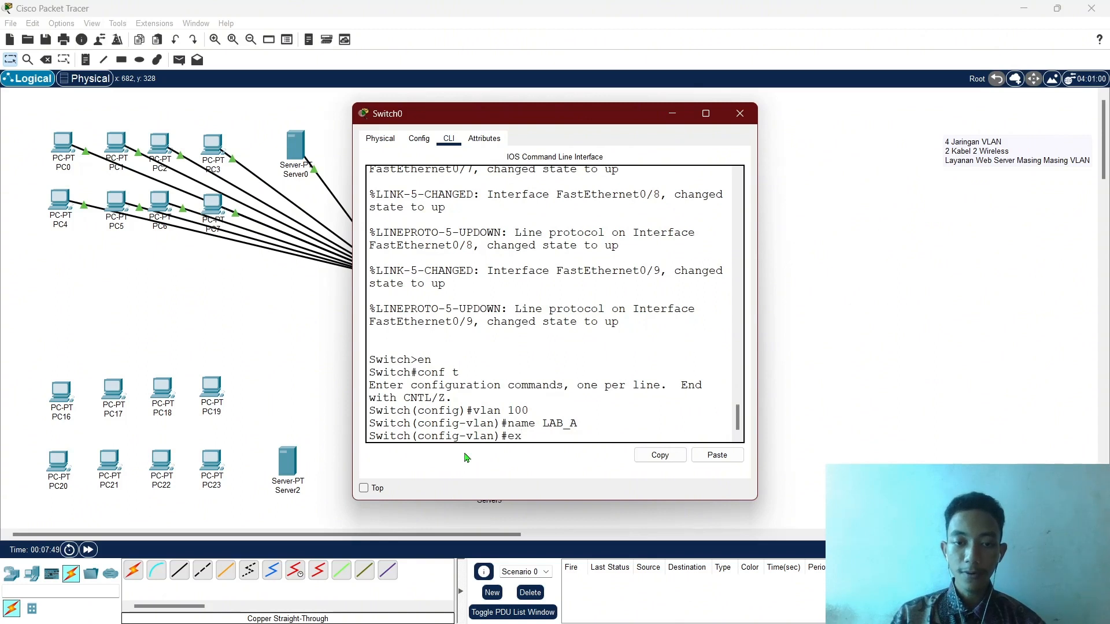
key("Return")
key("Up")
key("Up")
key("Up")
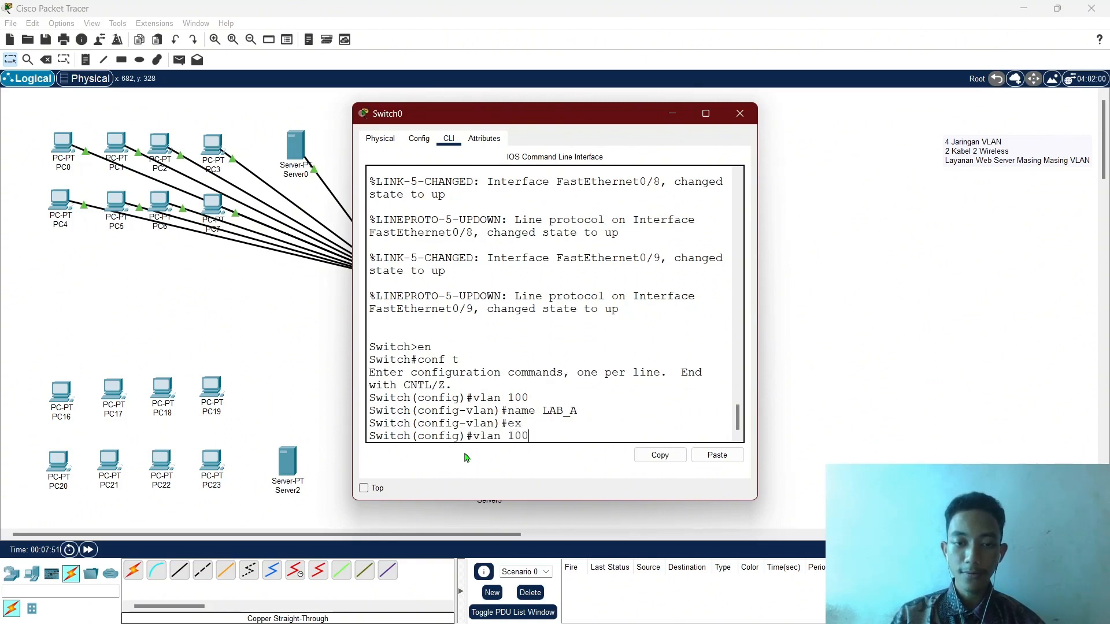
key("Return")
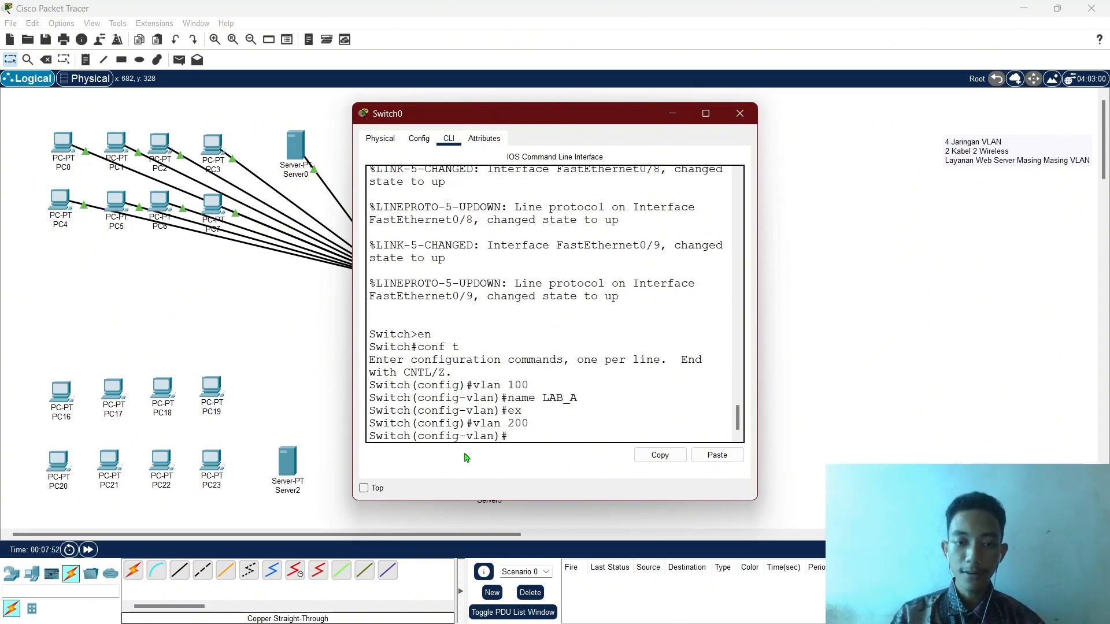
key("Up")
key("Up")
key("Up")
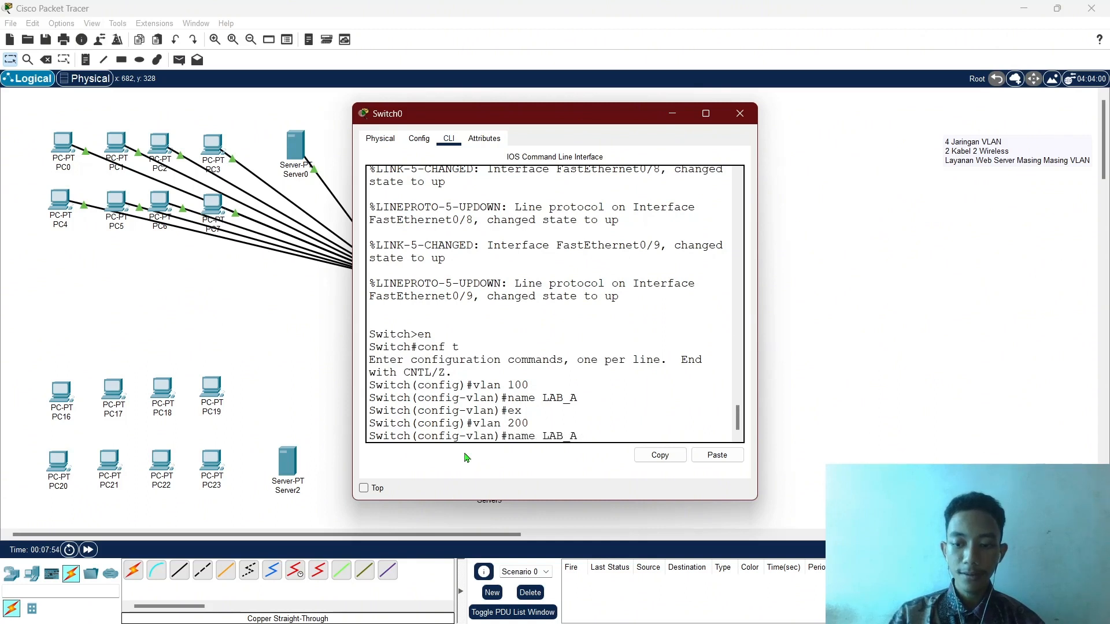
key("Return")
type("e")
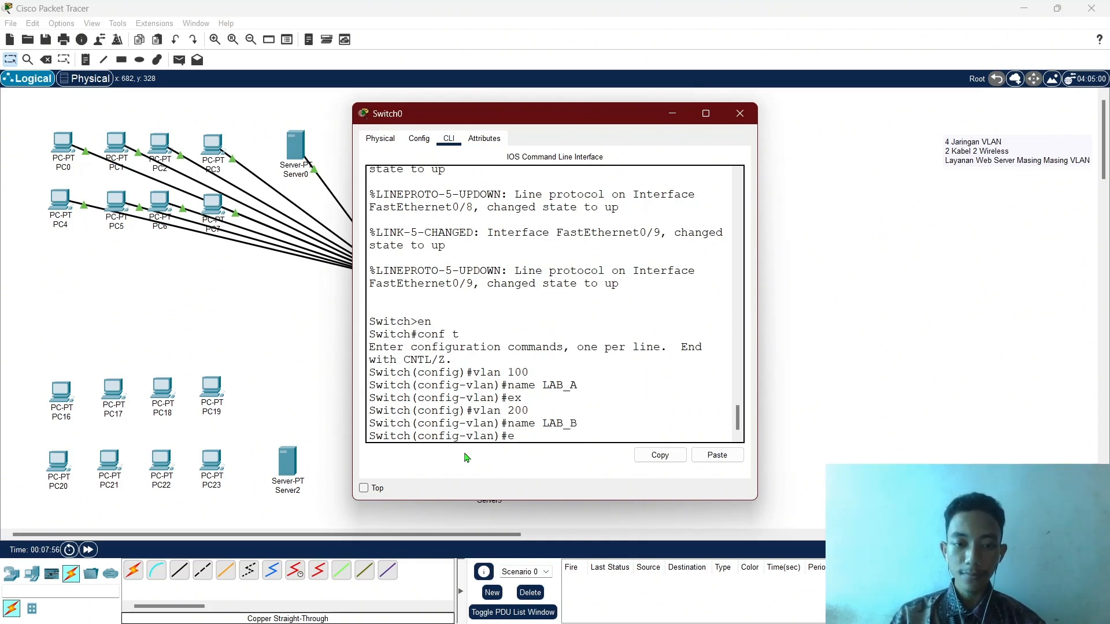
type("x")
key("Return")
Create VLAN 300 named LAB_C and VLAN 400 named LAB_D, then exit to privileged mode.
key("Up")
key("Up")
key("Up")
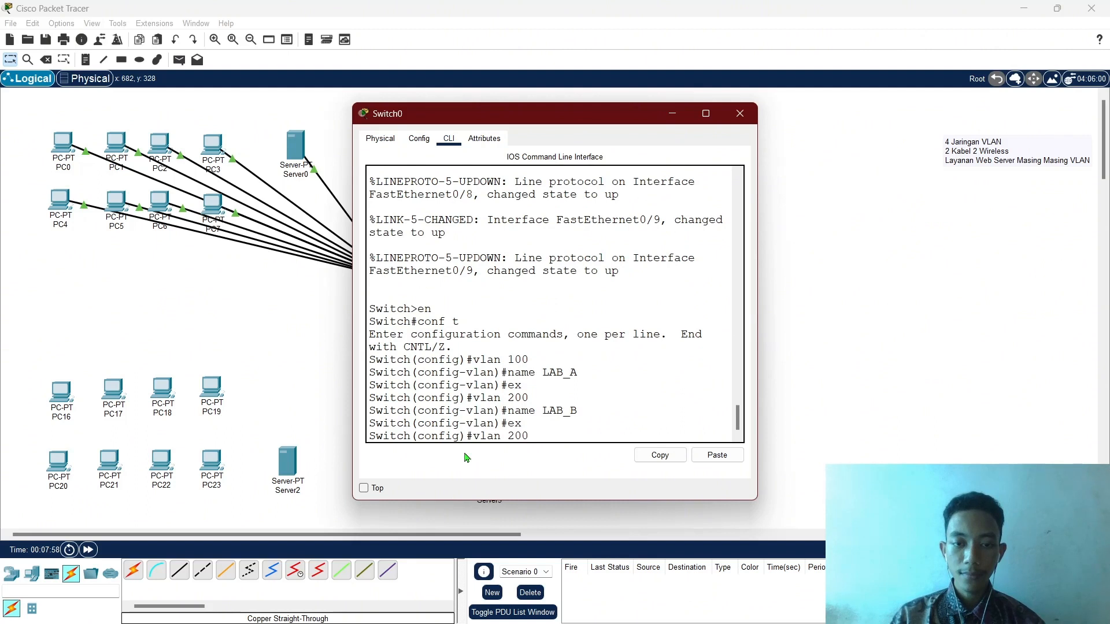
key("Return")
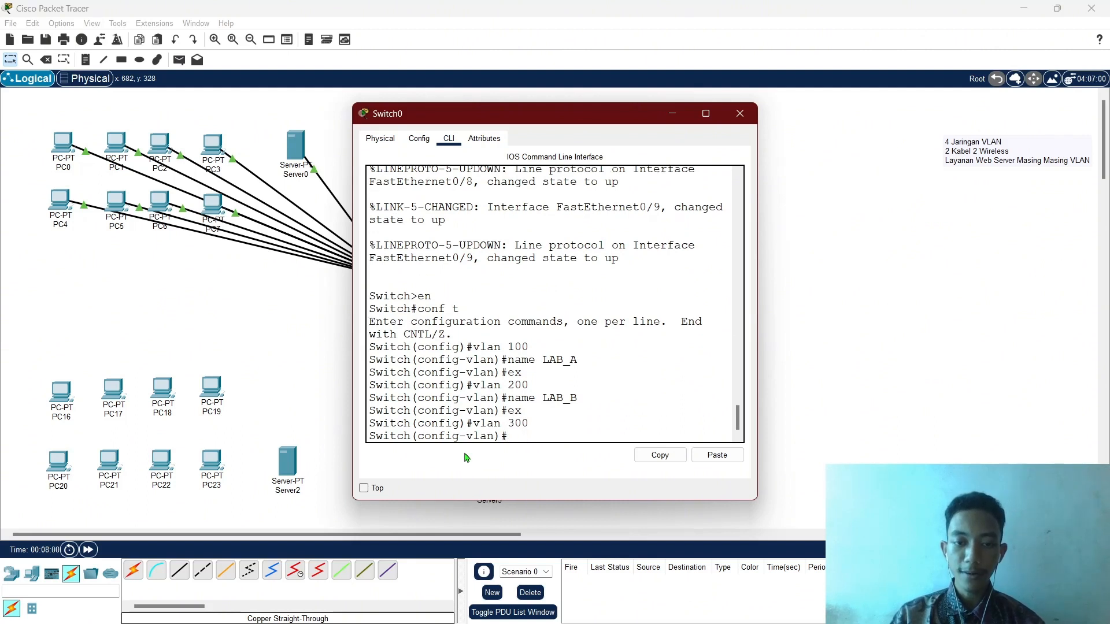
key("Up")
key("Up")
key("Up")
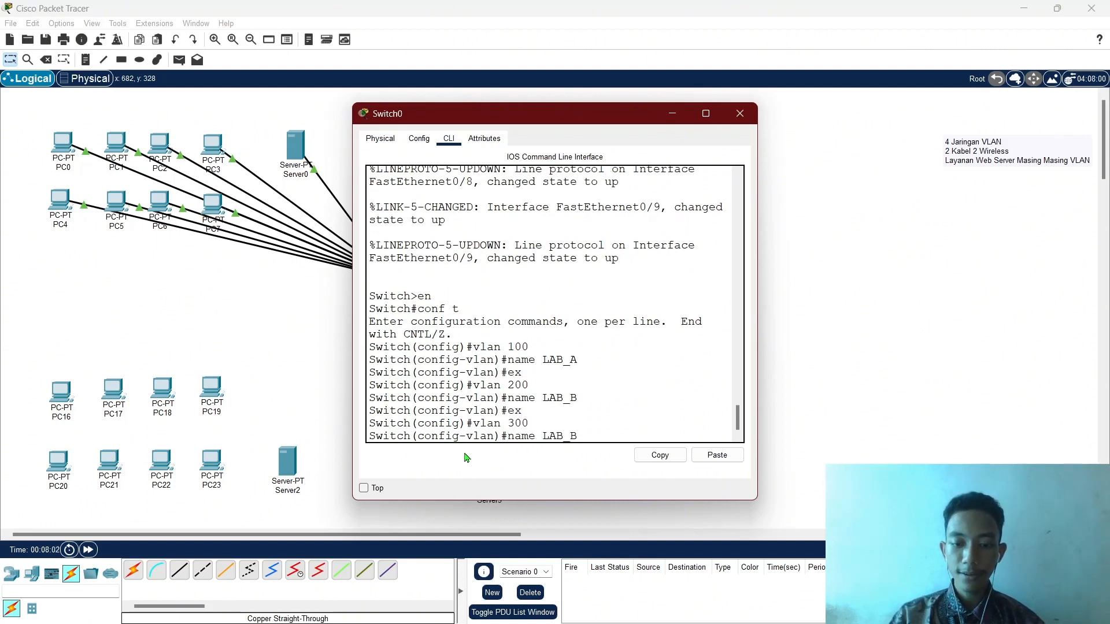
key("Return")
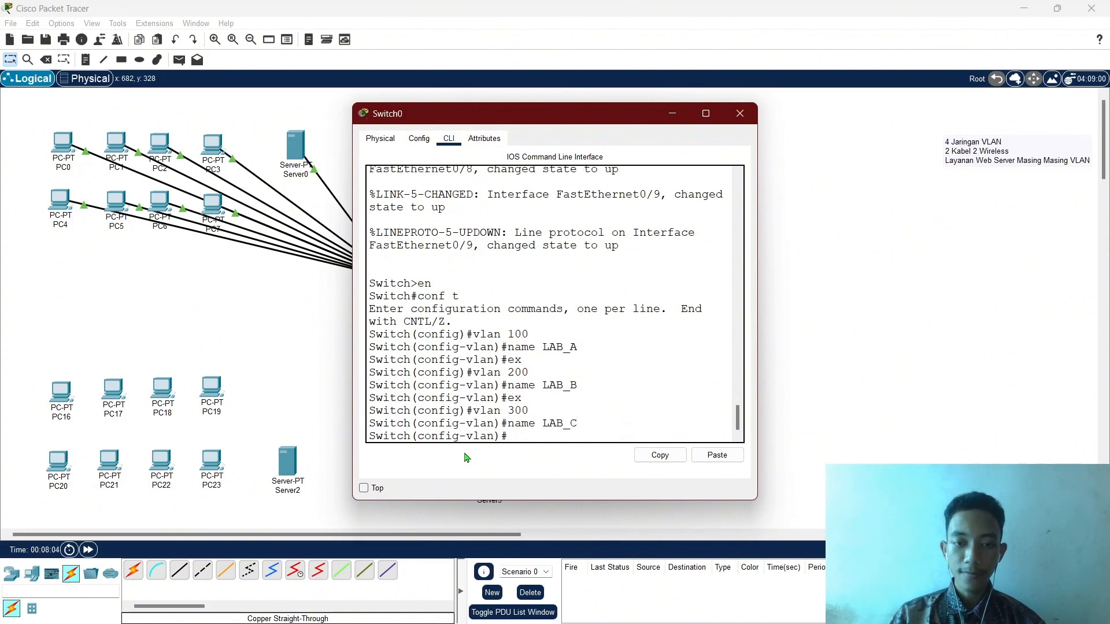
key("Up")
key("Up")
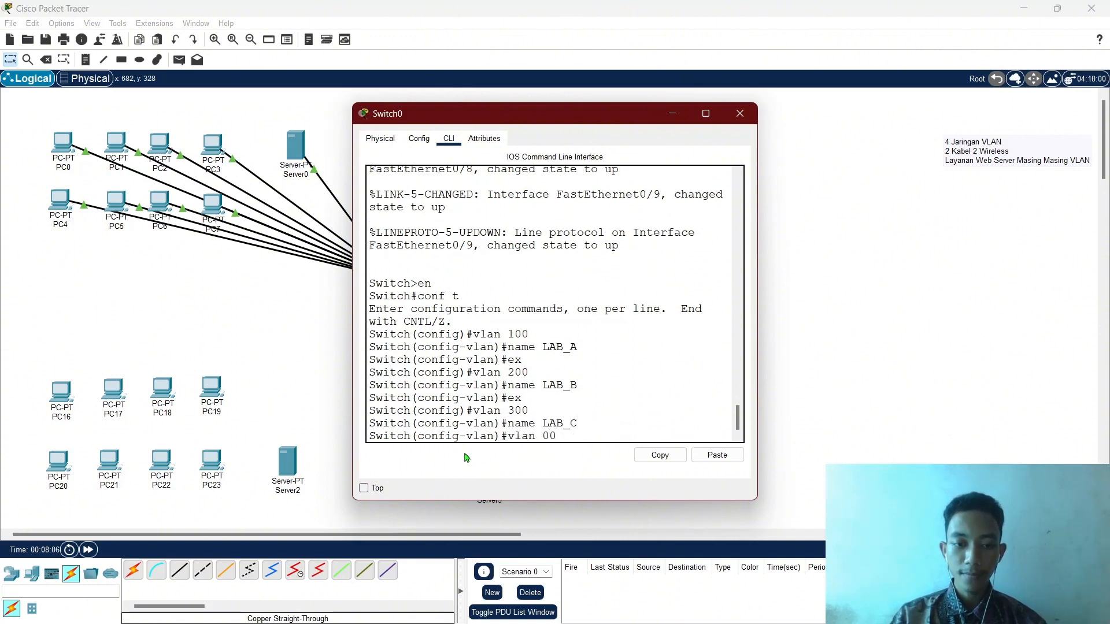
key("Return")
key("Up")
key("Up")
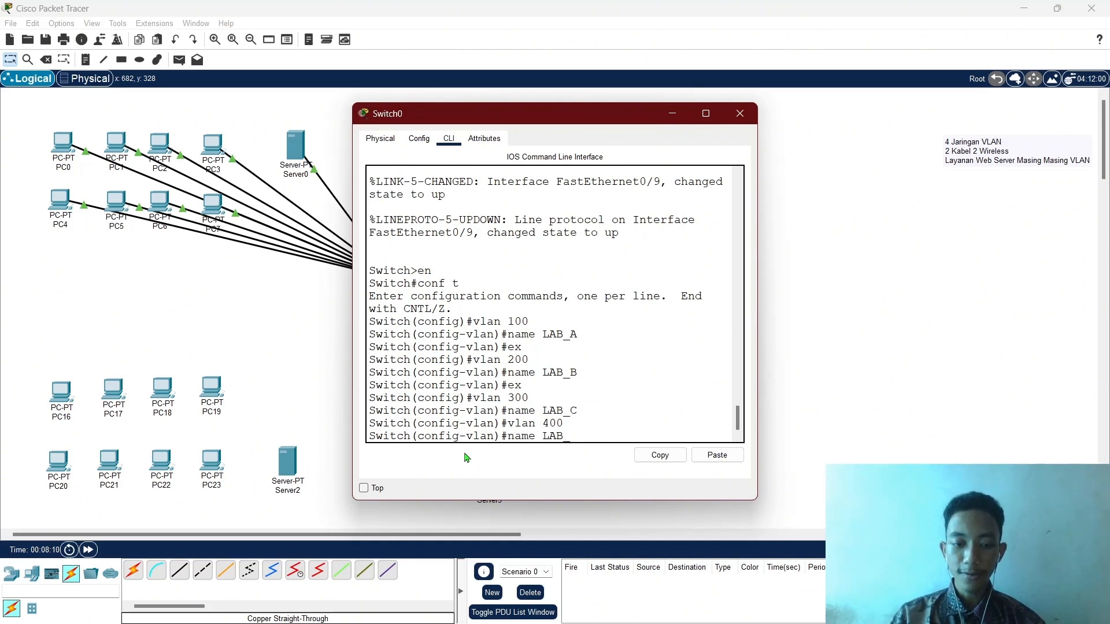
type("D")
key("Return")
type("ex")
key("Return")
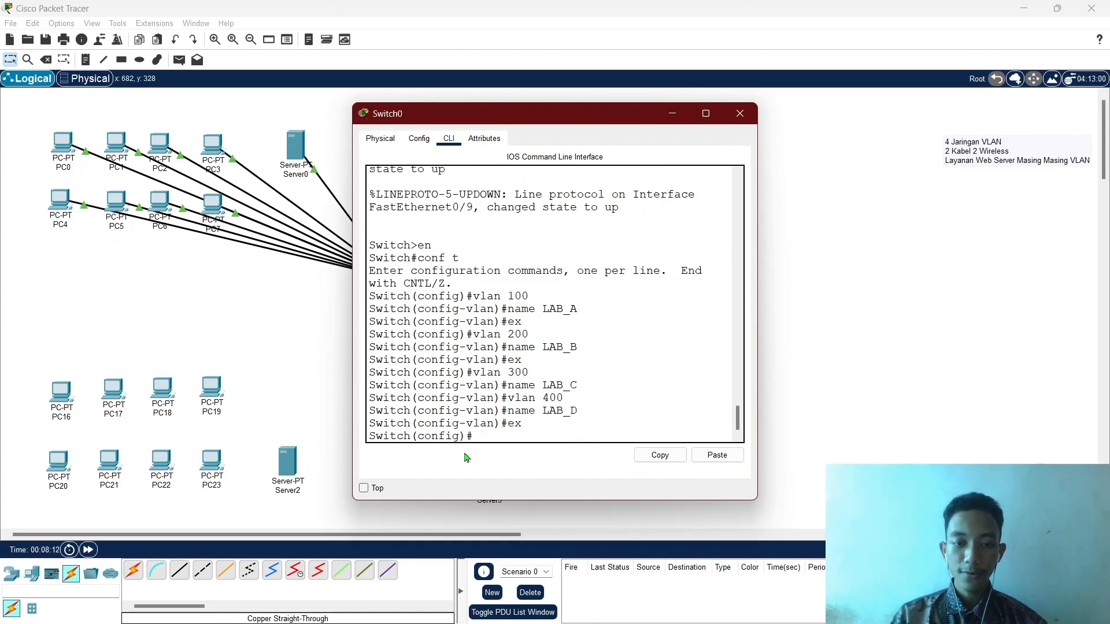
type("ex")
key("Return")
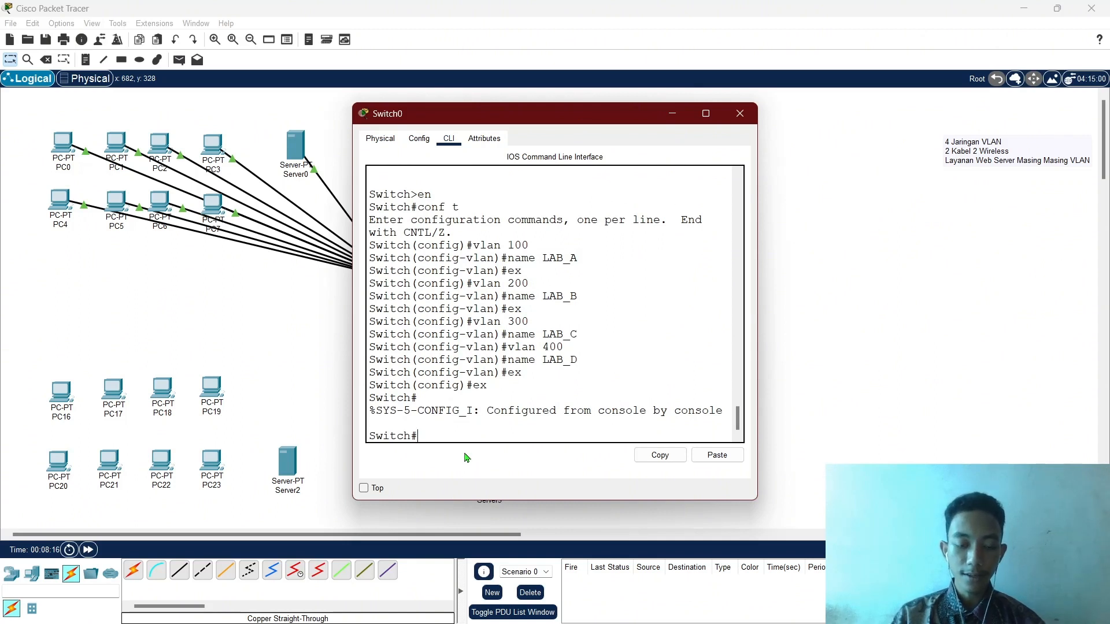
Run show vlan to confirm LAB_A–LAB_D (100–400) are active, then shift the console to reveal Router0.
type("sh")
key("Tab")
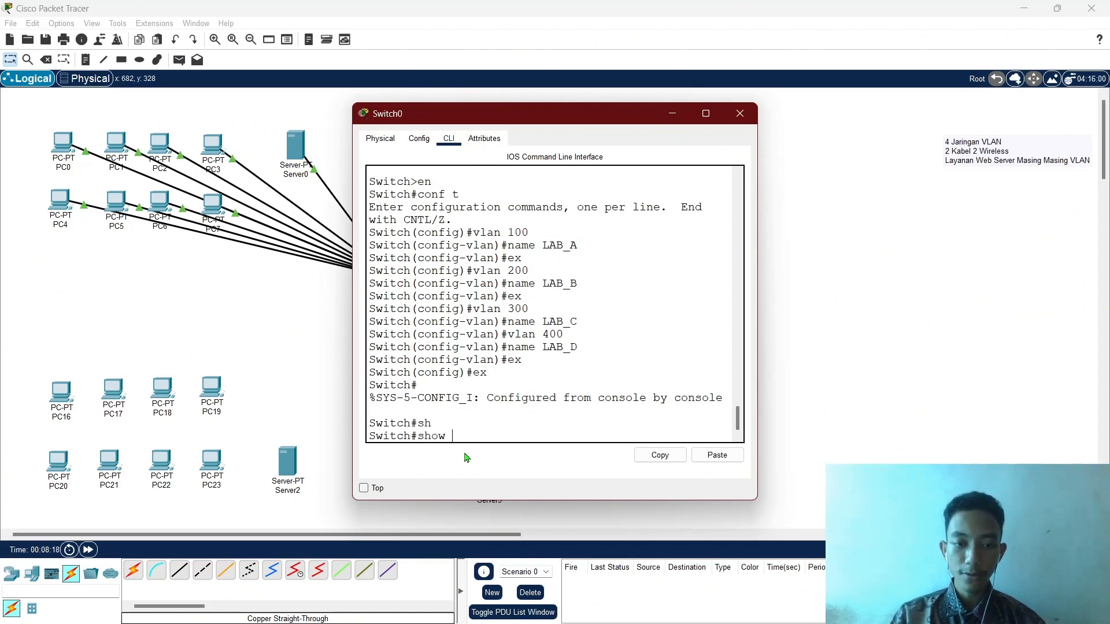
type("vl")
key("Tab")
key("Return")
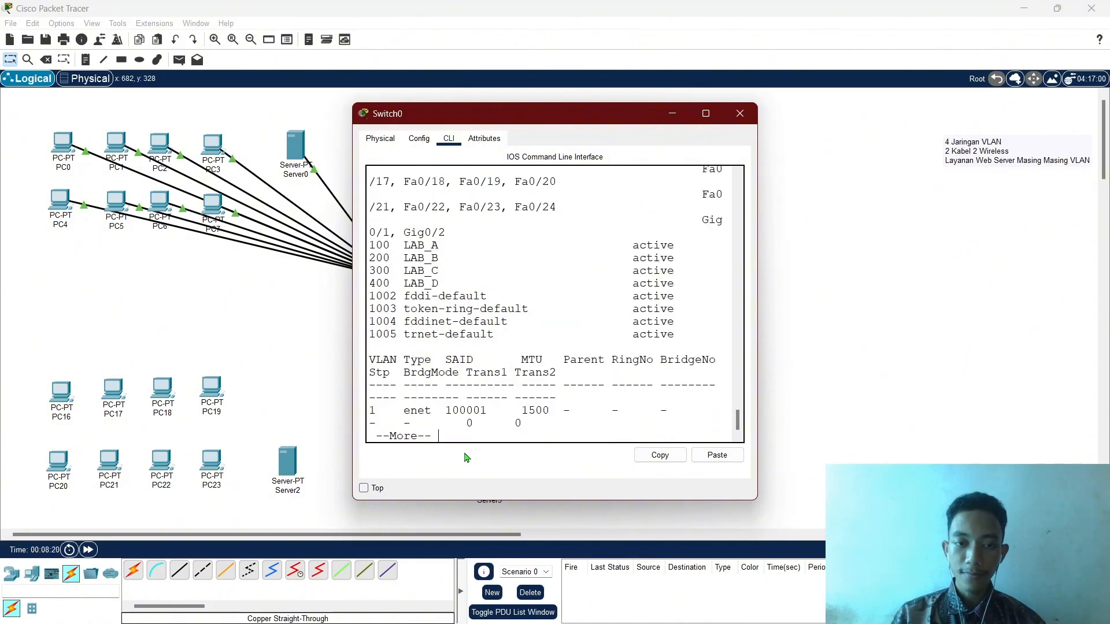
left_click_drag(371, 245, 457, 289)
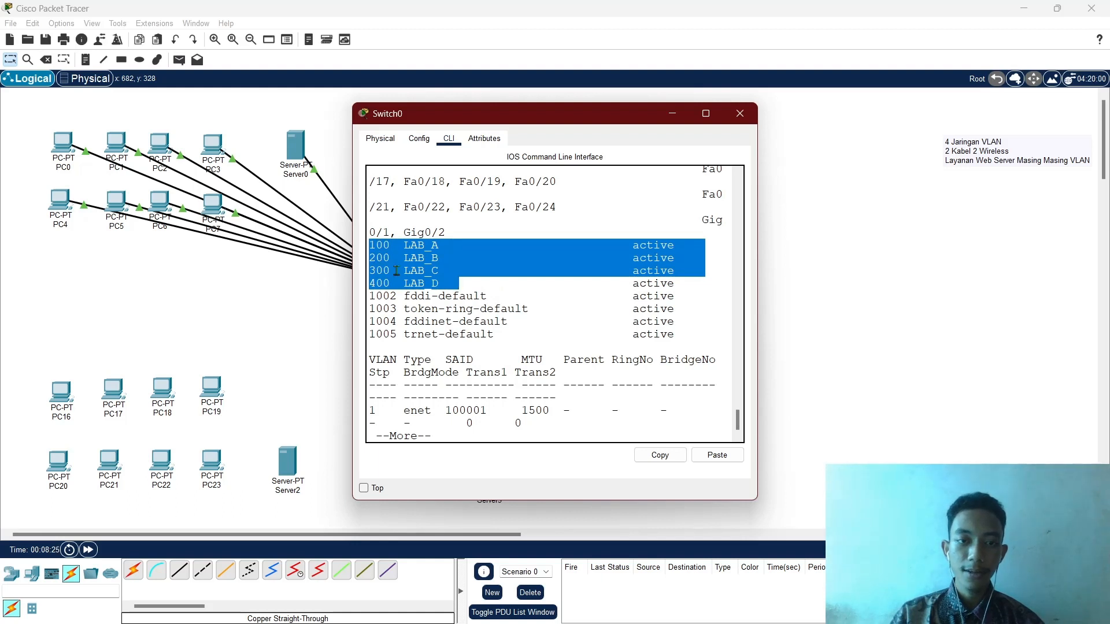
left_click(483, 287)
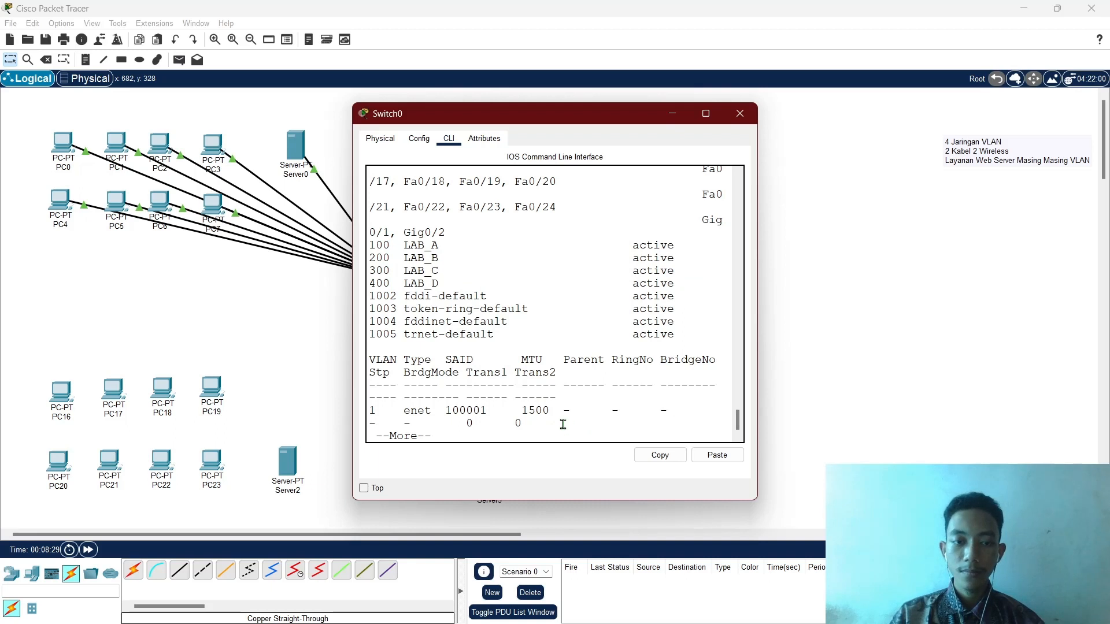
key("ctrl+c")
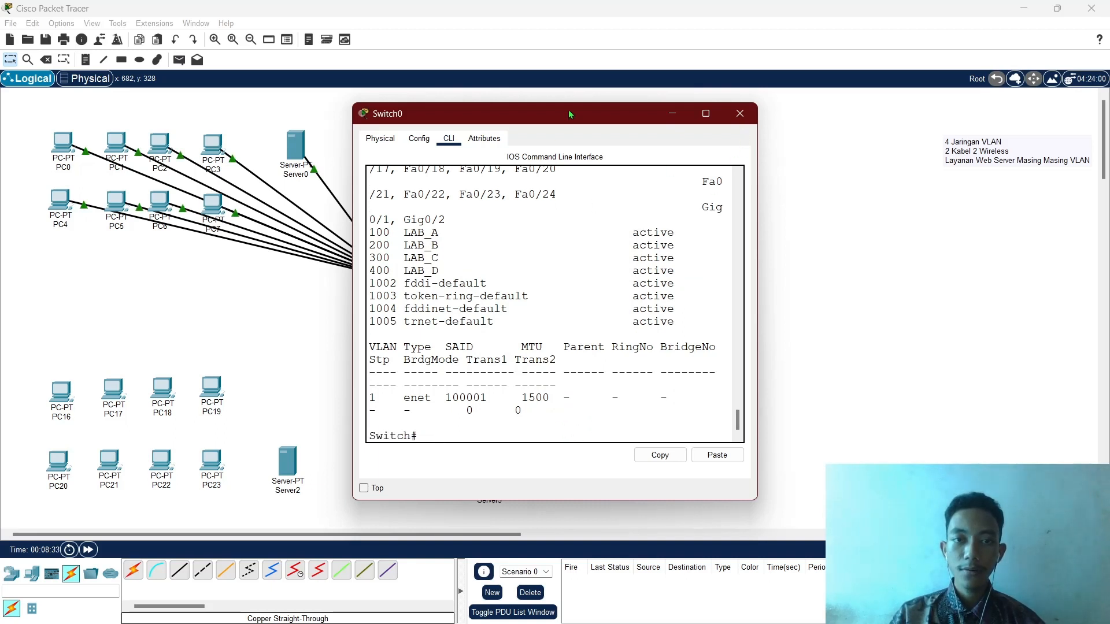
left_click_drag(570, 115, 754, 119)
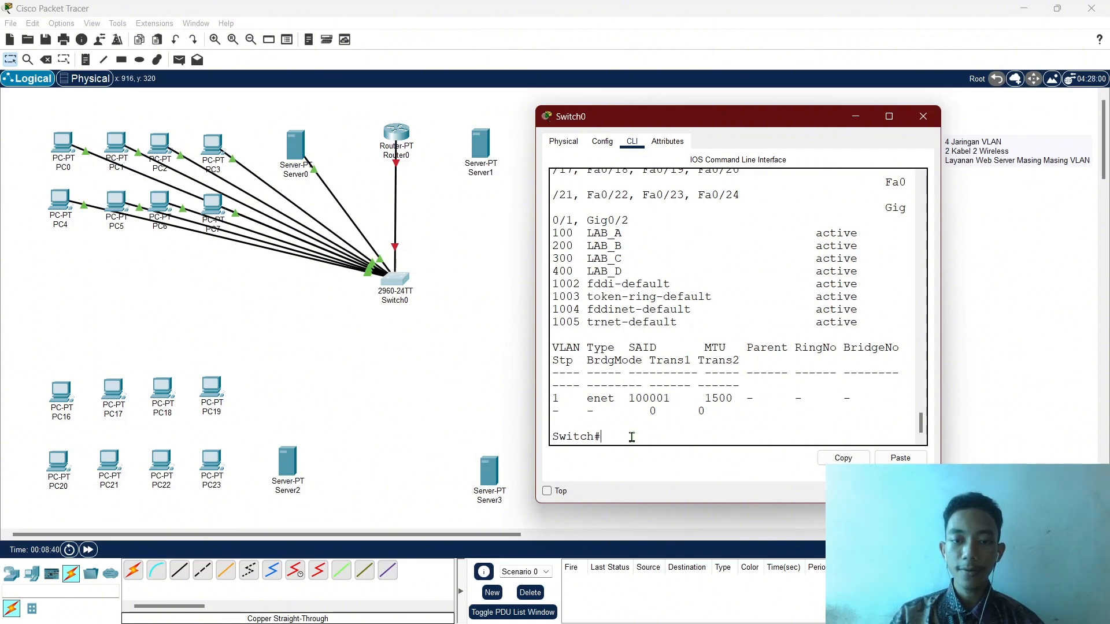
Put Switch0 into global configuration mode with conf t.
type("conf")
key("Return")
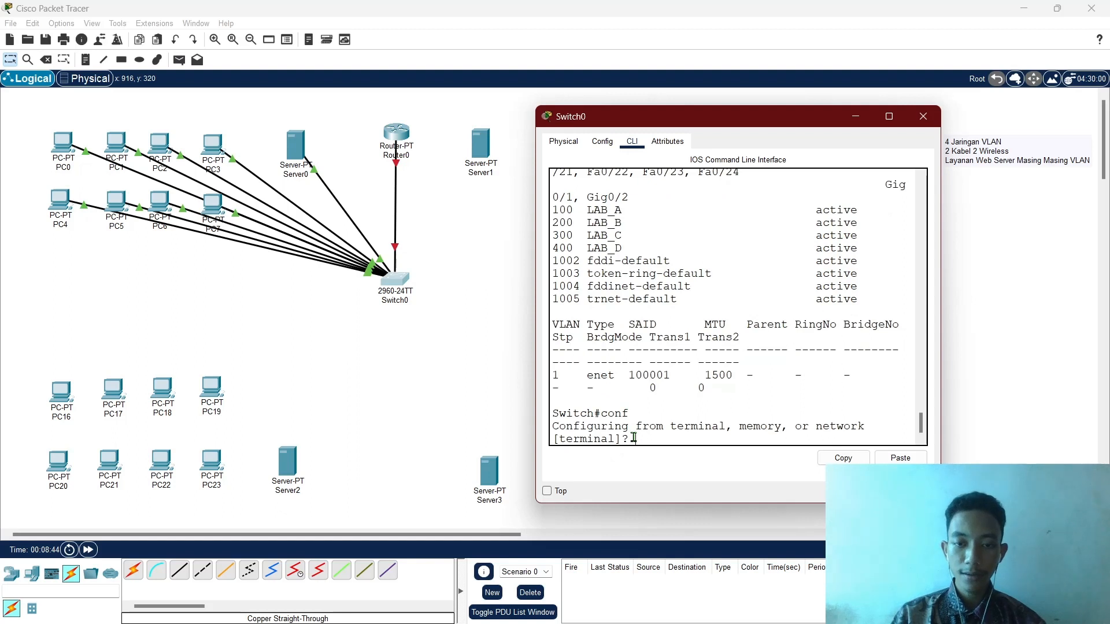
type("t")
key("Return")
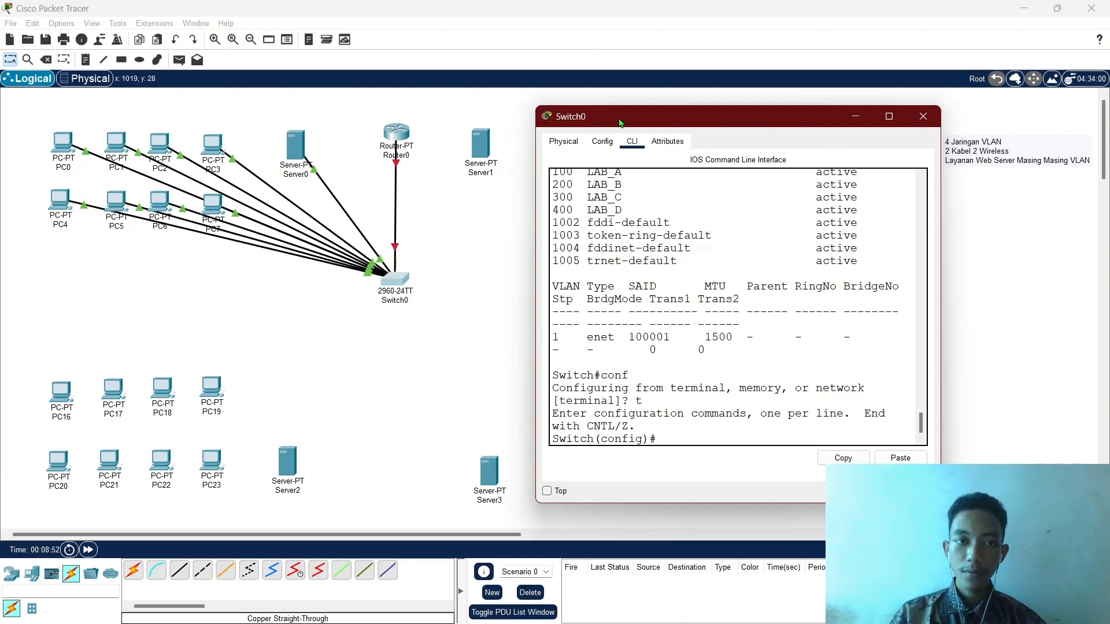
Close Switch0's window, inspect its ports on the topology, and reopen its CLI.
left_click_drag(620, 122, 562, 147)
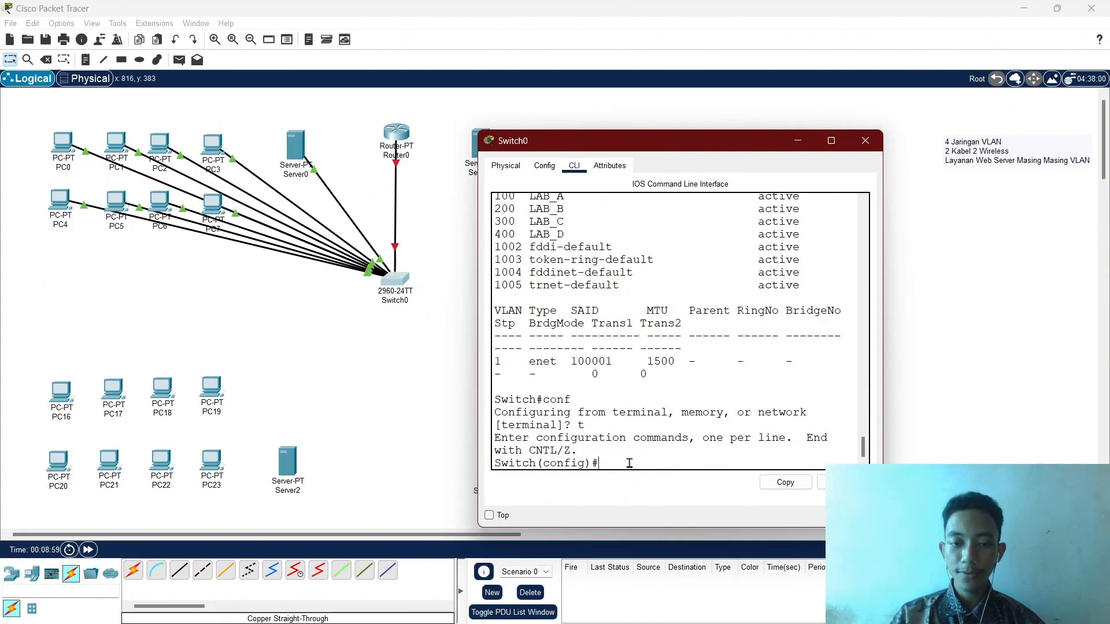
left_click(865, 140)
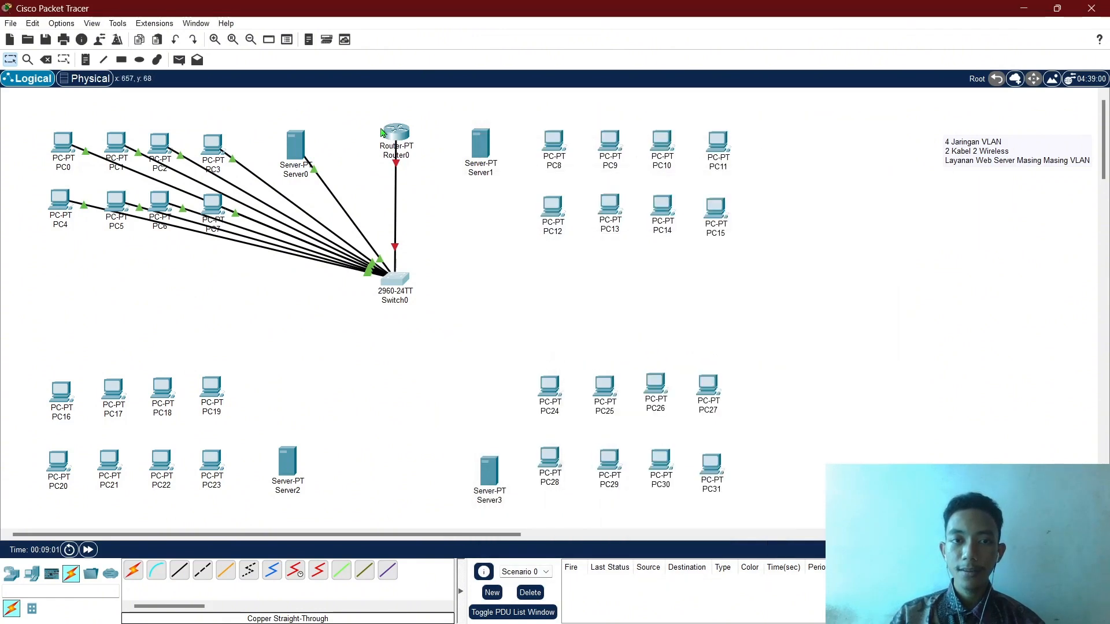
mouse_move(398, 284)
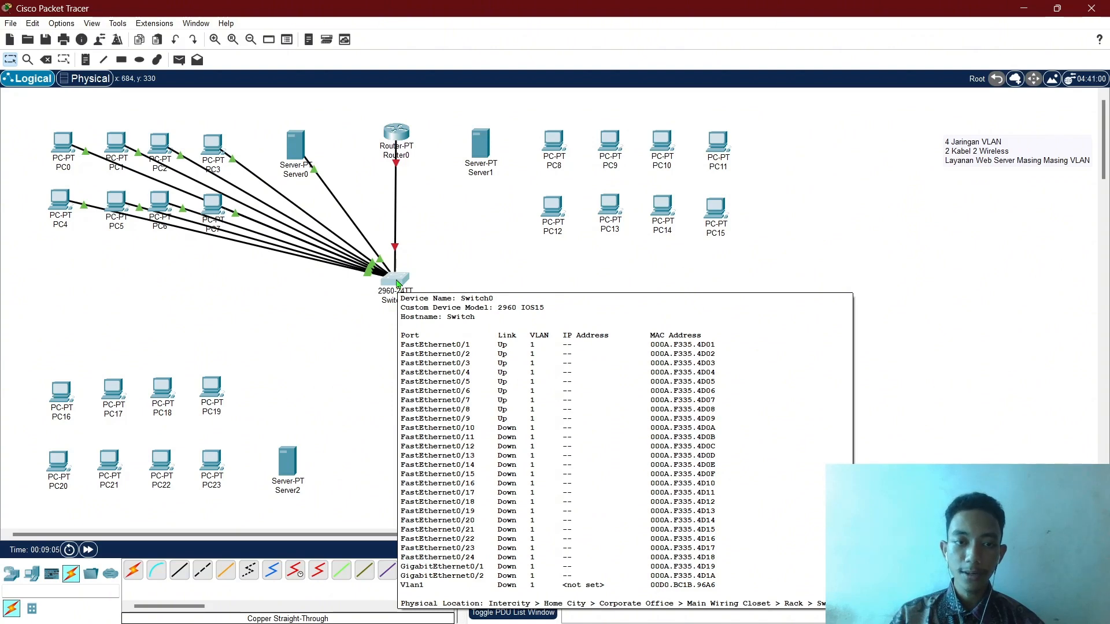
left_click(399, 283)
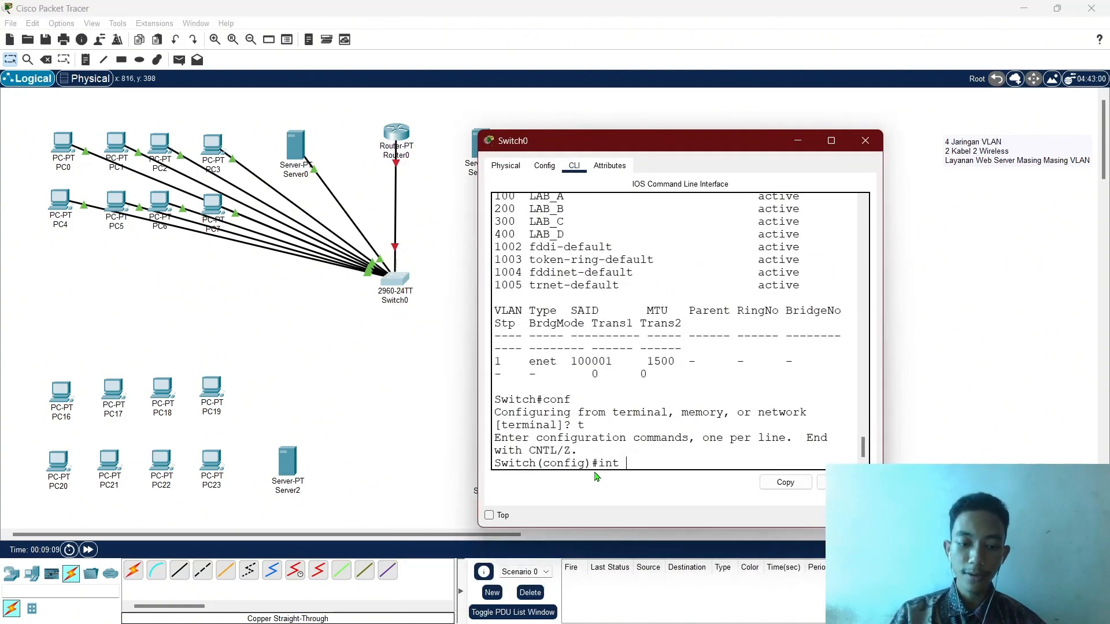
Select the interface range fa0/1-9 on Switch0.
key("Tab")
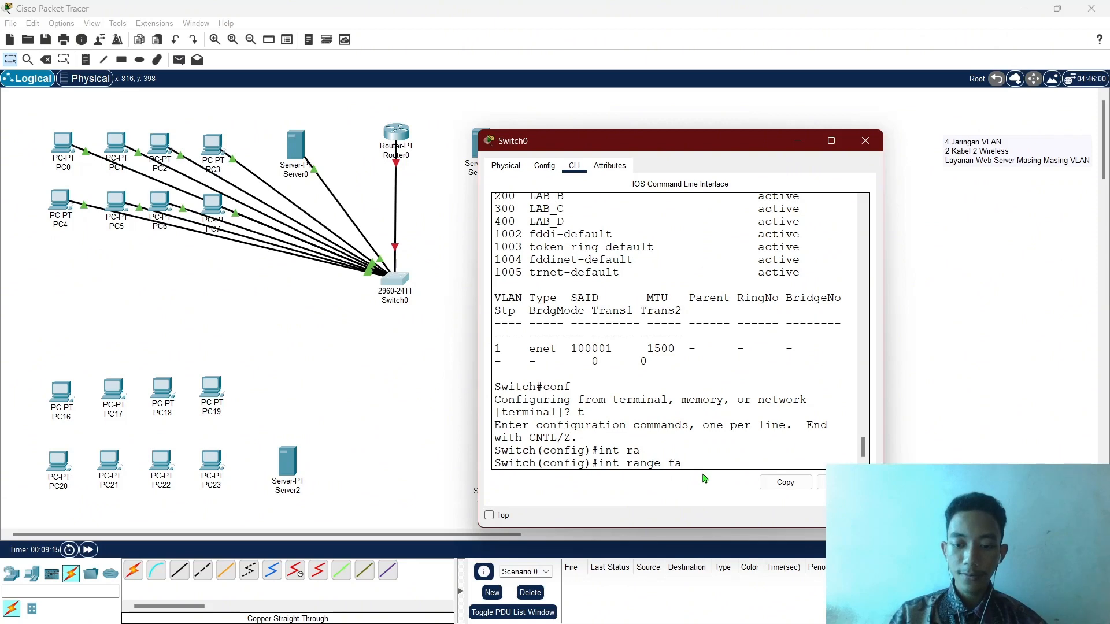
type("fa0/1")
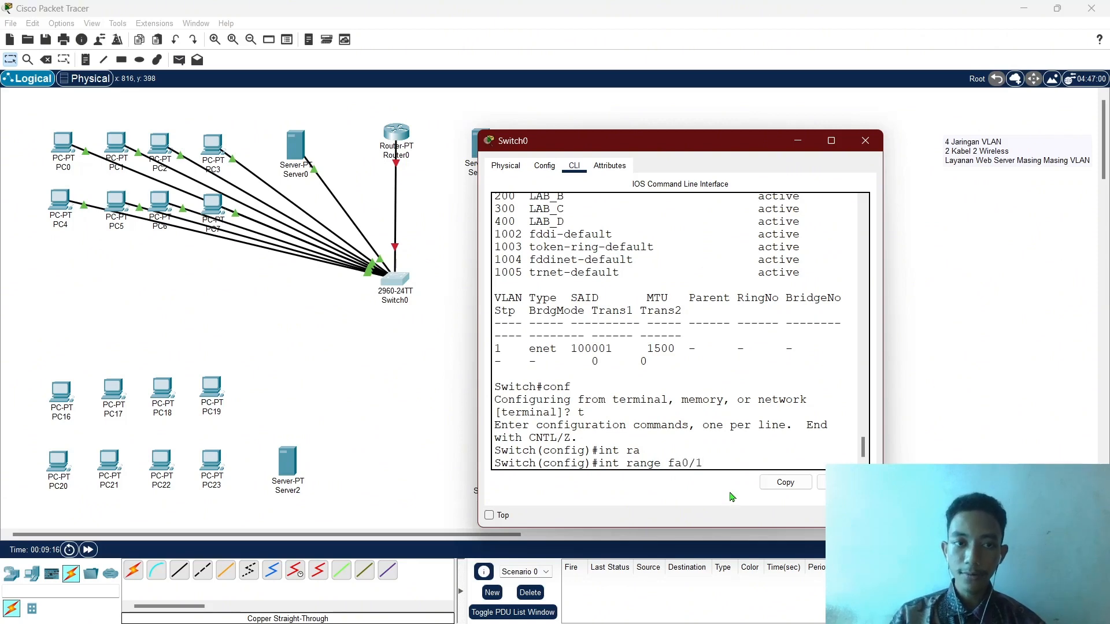
left_click(798, 141)
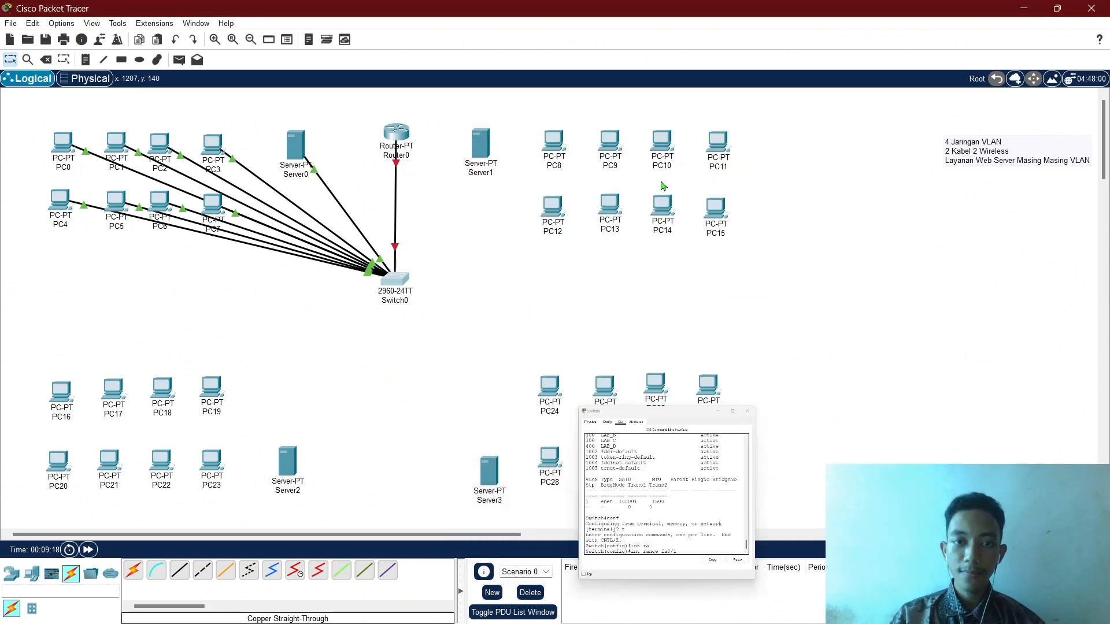
left_click(393, 281)
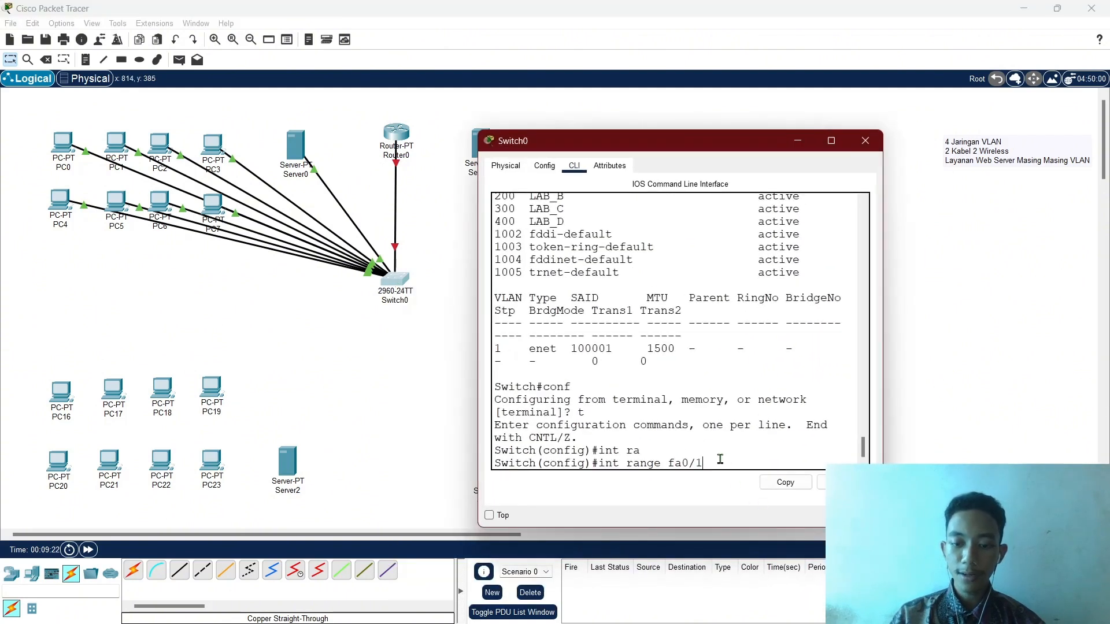
type("-9")
key("Return")
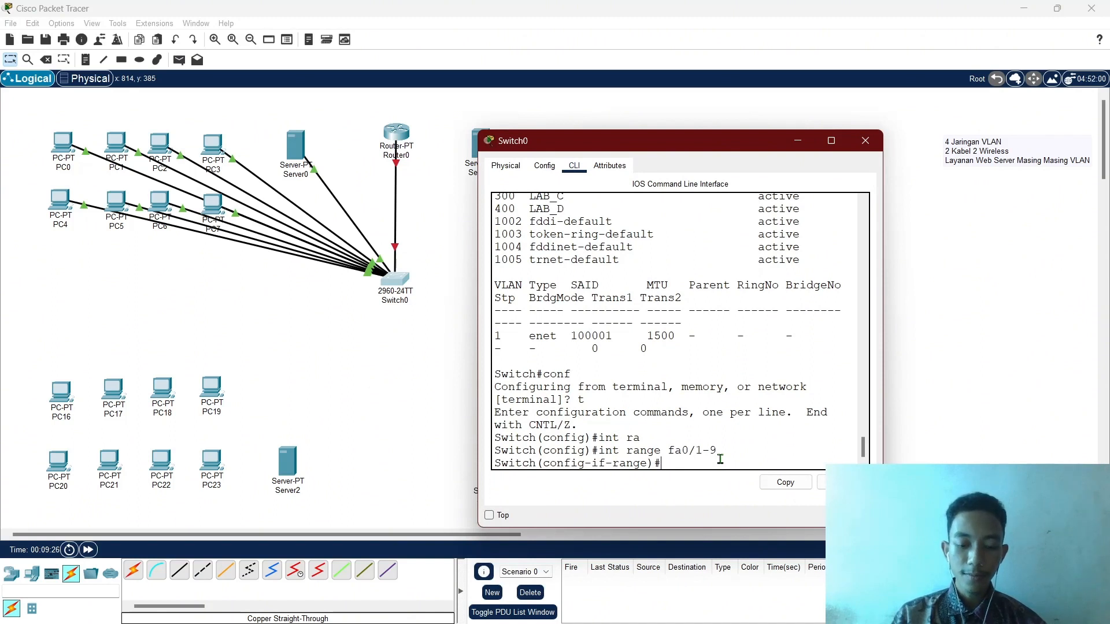
Make Fa0/1–9 access ports in VLAN 100, then exit to privileged mode.
type("s")
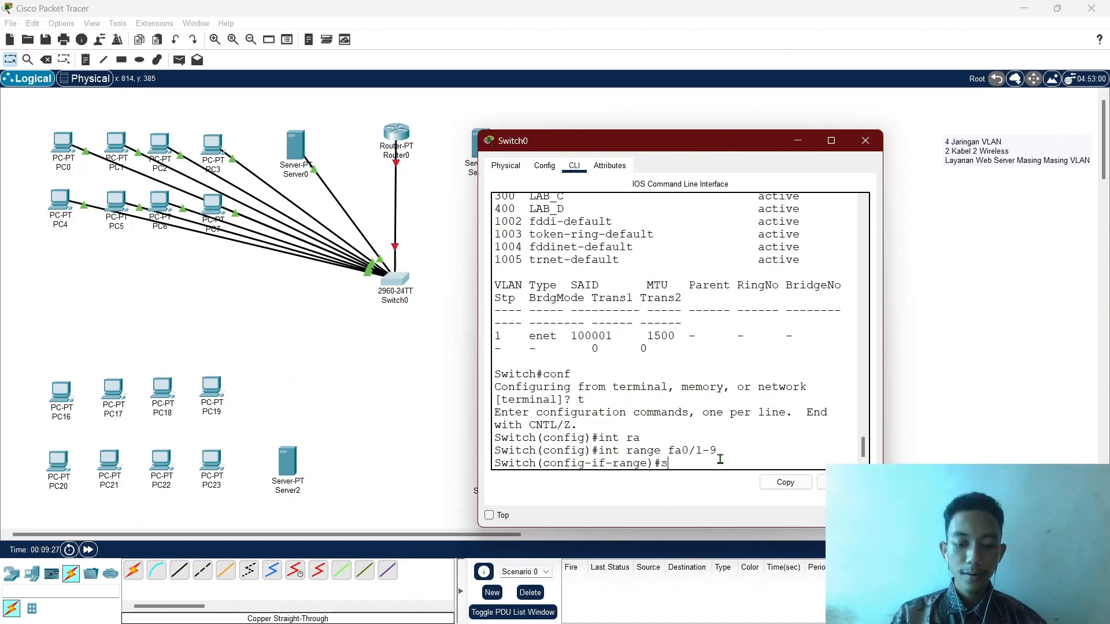
type("witc")
key("Tab")
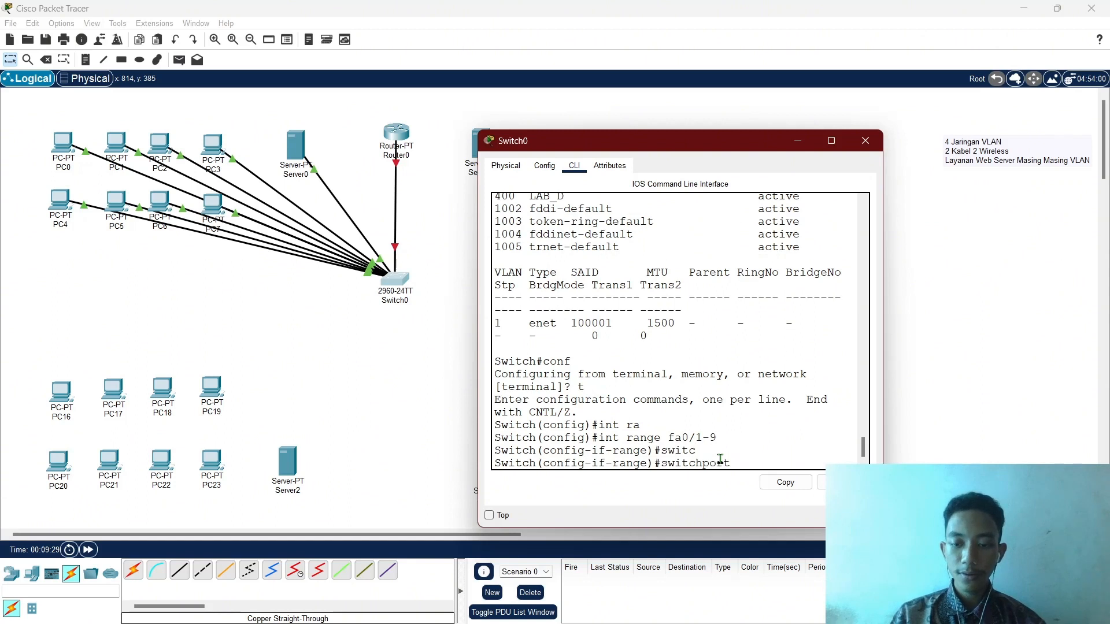
type("acc")
key("Tab")
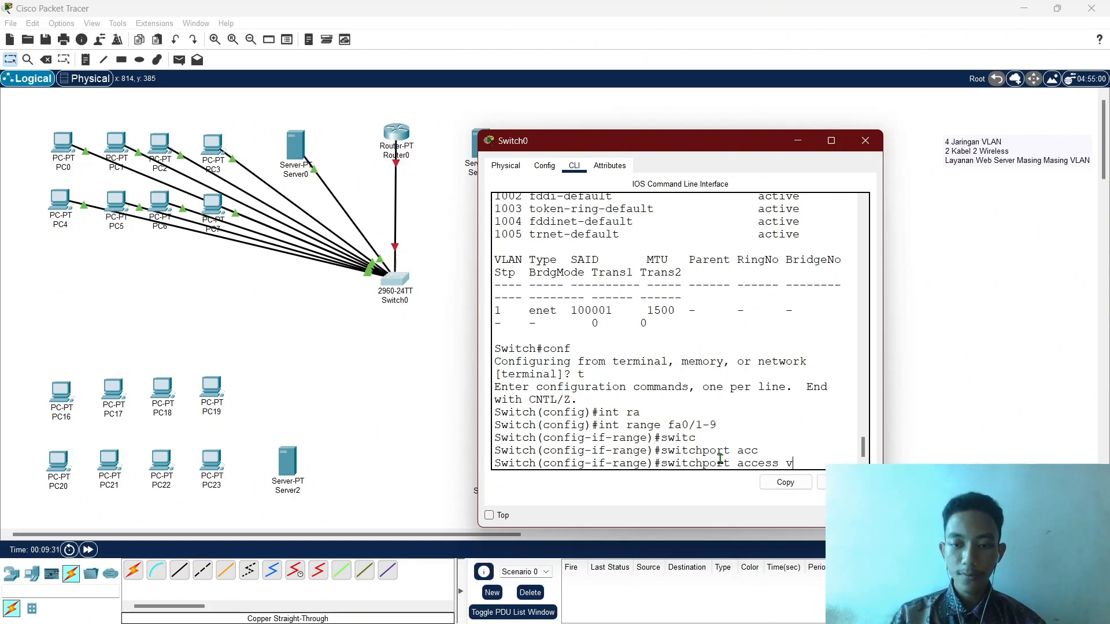
type("vla")
key("Tab")
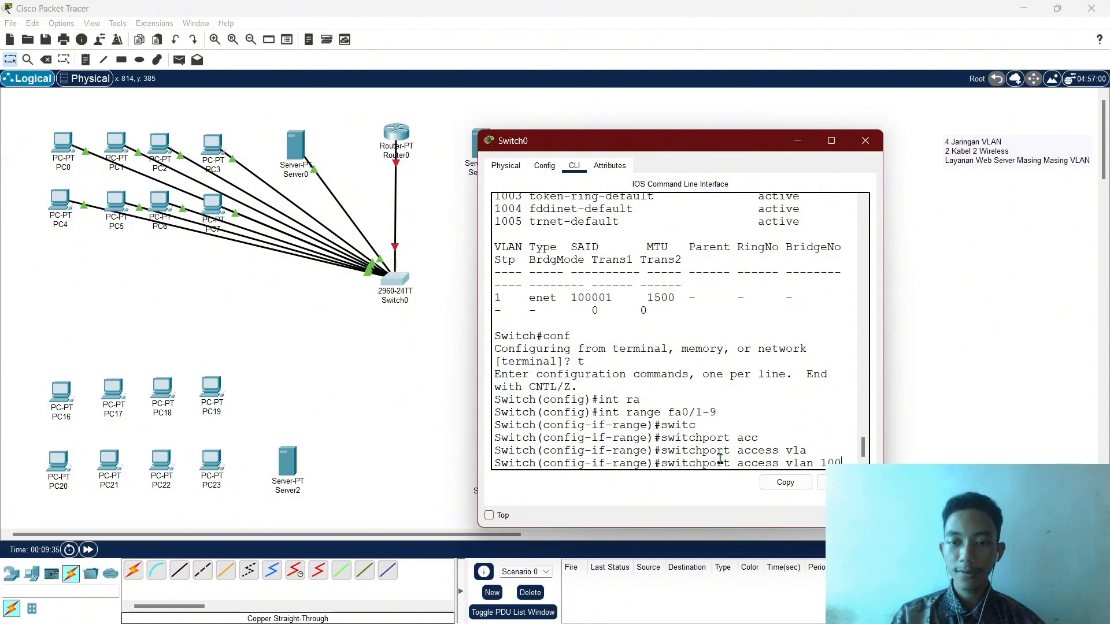
key("Return")
type("ex")
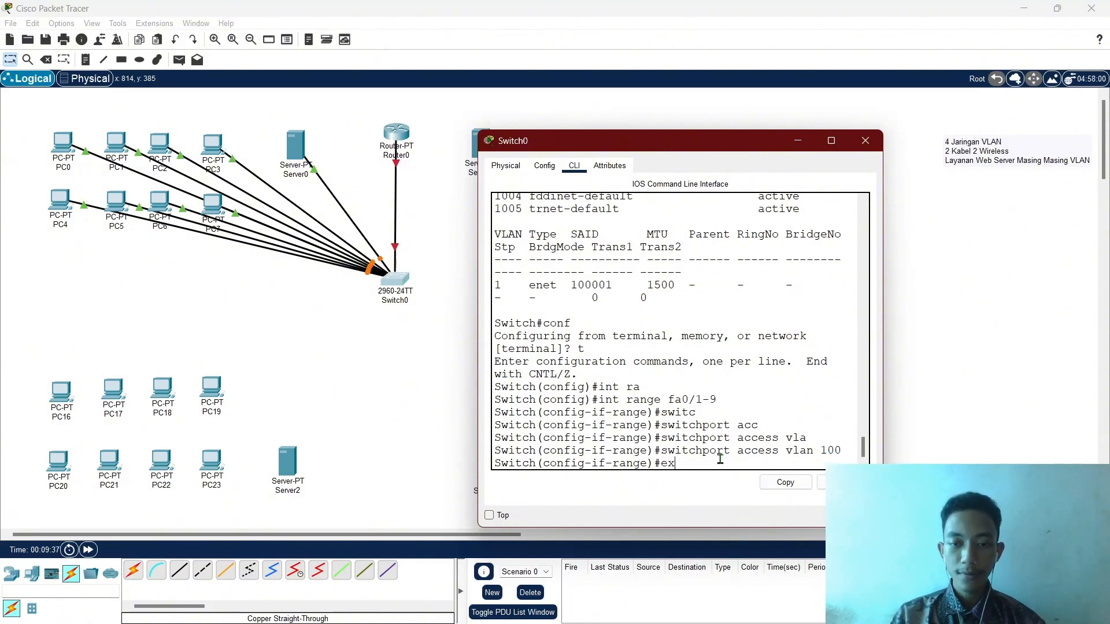
key("Return")
type("ex")
key("Return")
Run sh vlan to verify LAB_A (VLAN 100) lists Fa0/1–Fa0/9, then minimize Switch0's window.
type("sh")
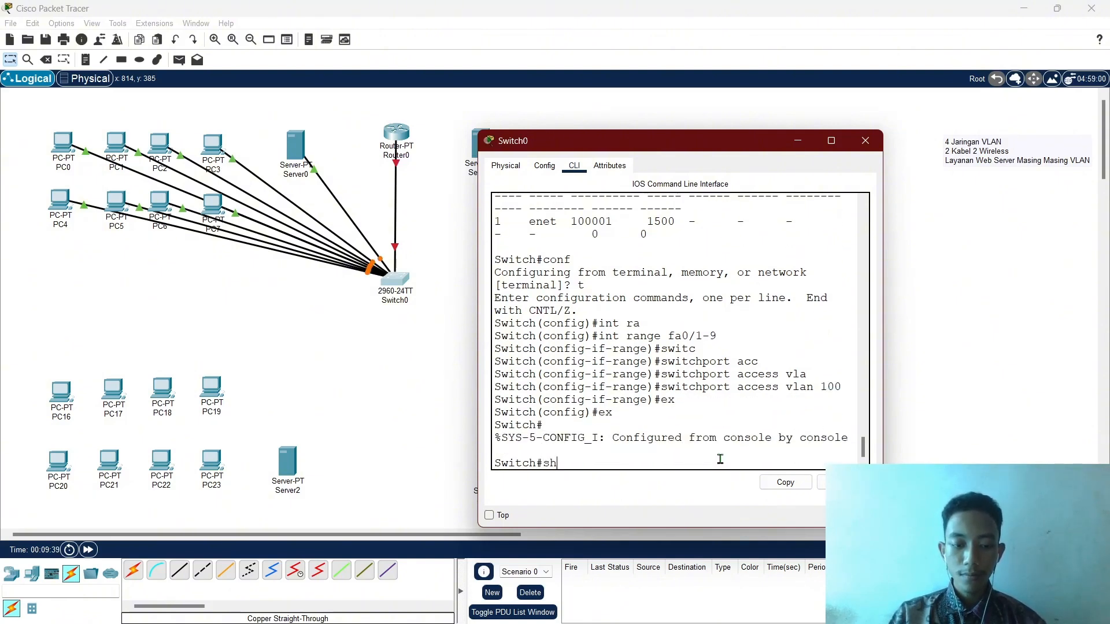
type(" vl")
key("Return")
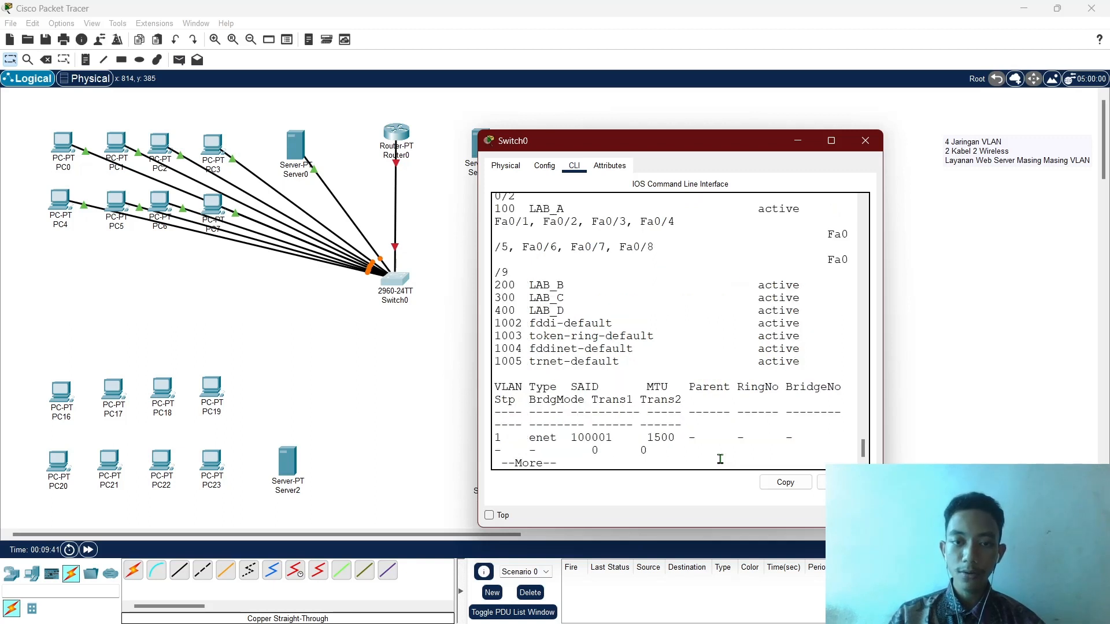
scroll(614, 363, "up", 2)
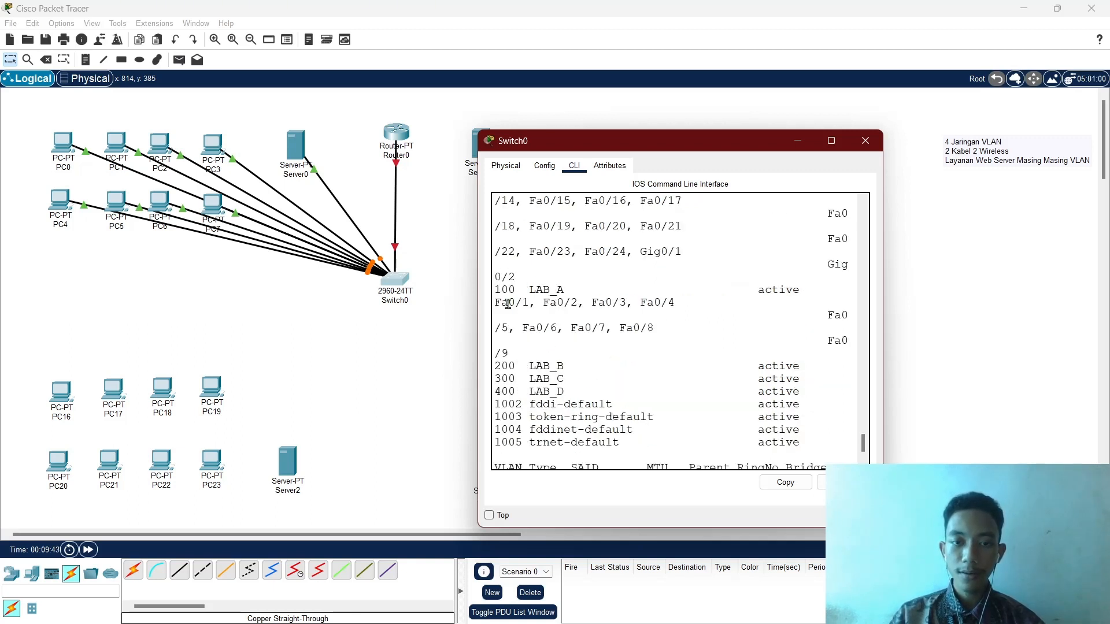
scroll(511, 290, "up", 2)
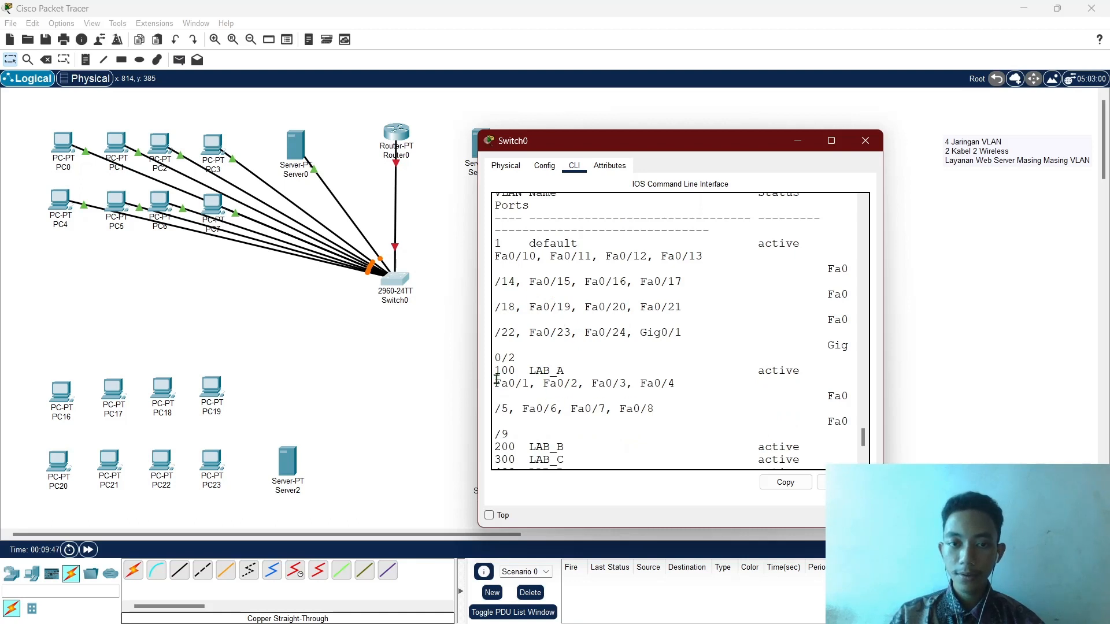
left_click_drag(495, 372, 571, 373)
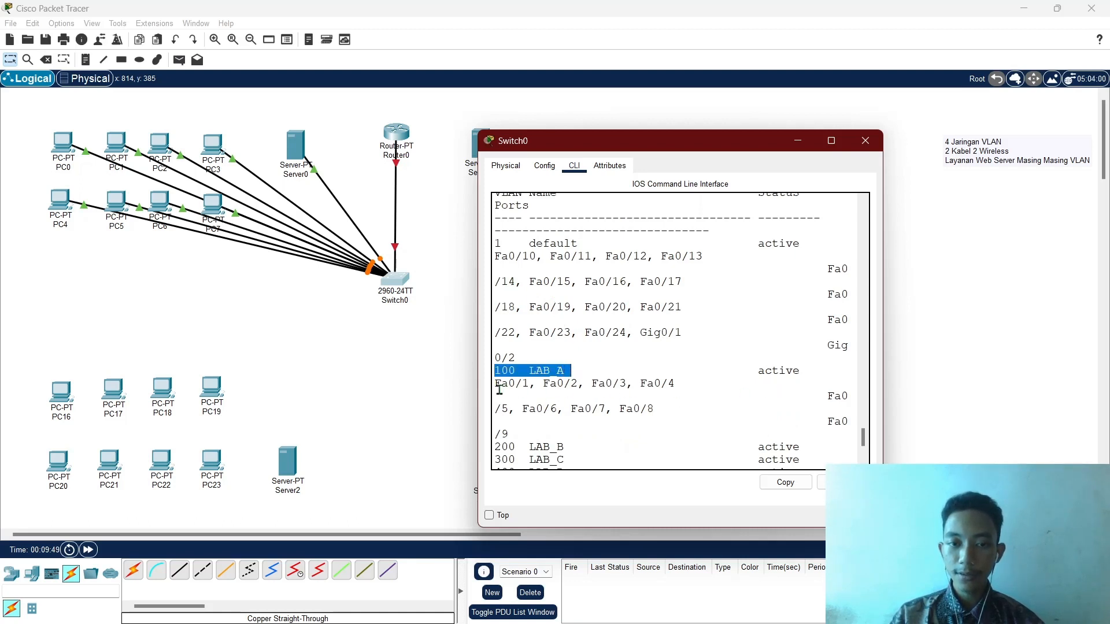
left_click_drag(828, 422, 555, 439)
left_click(566, 437)
scroll(668, 409, "down", 4)
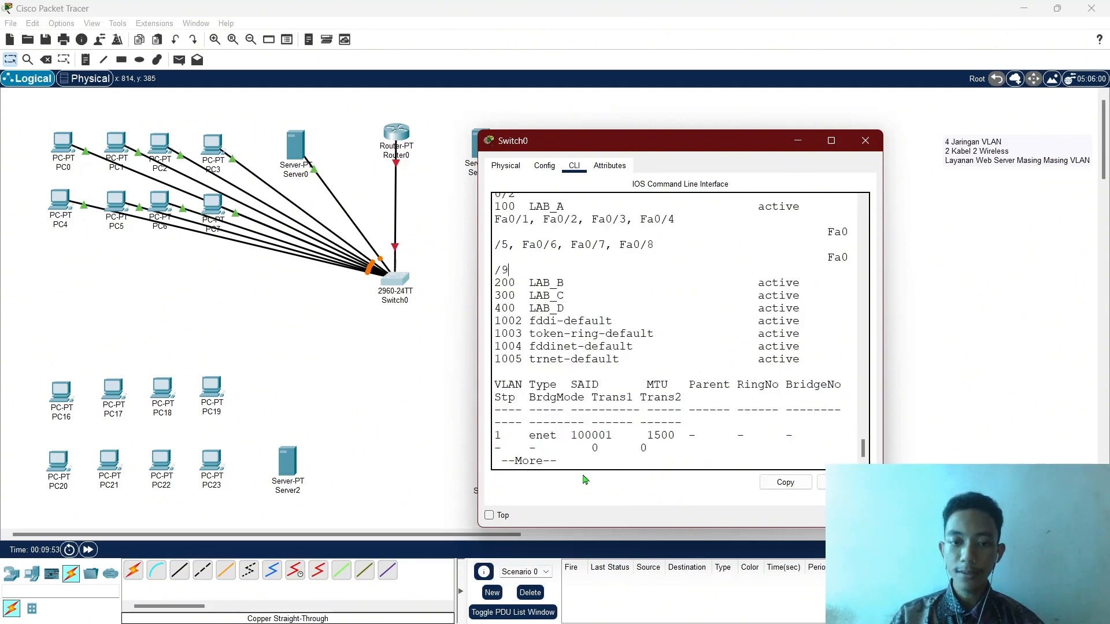
key("ctrl+c")
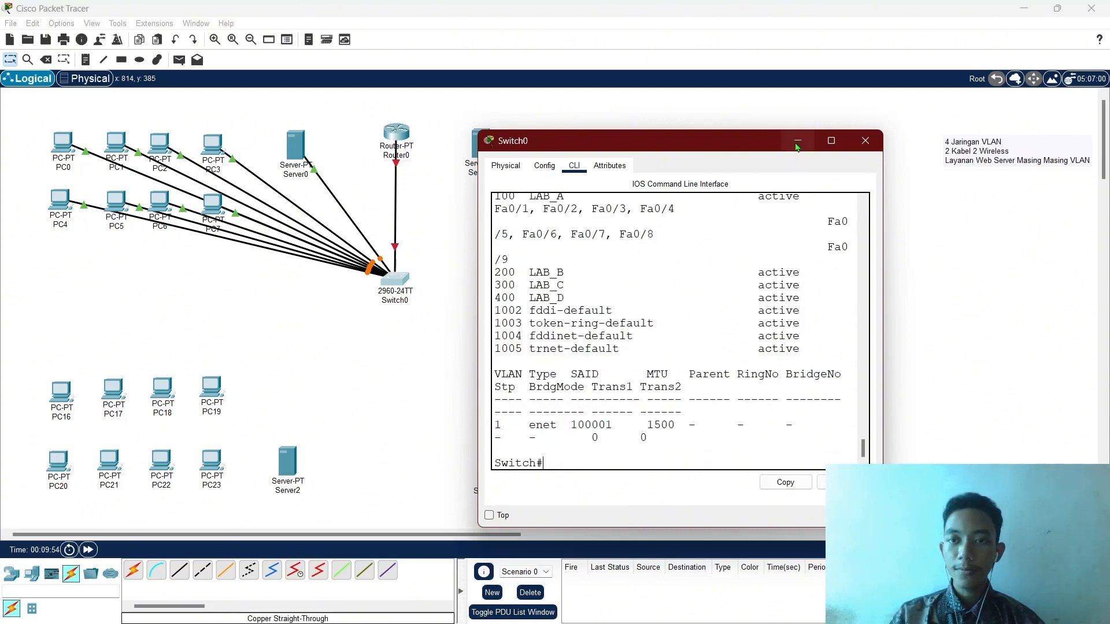
left_click(798, 141)
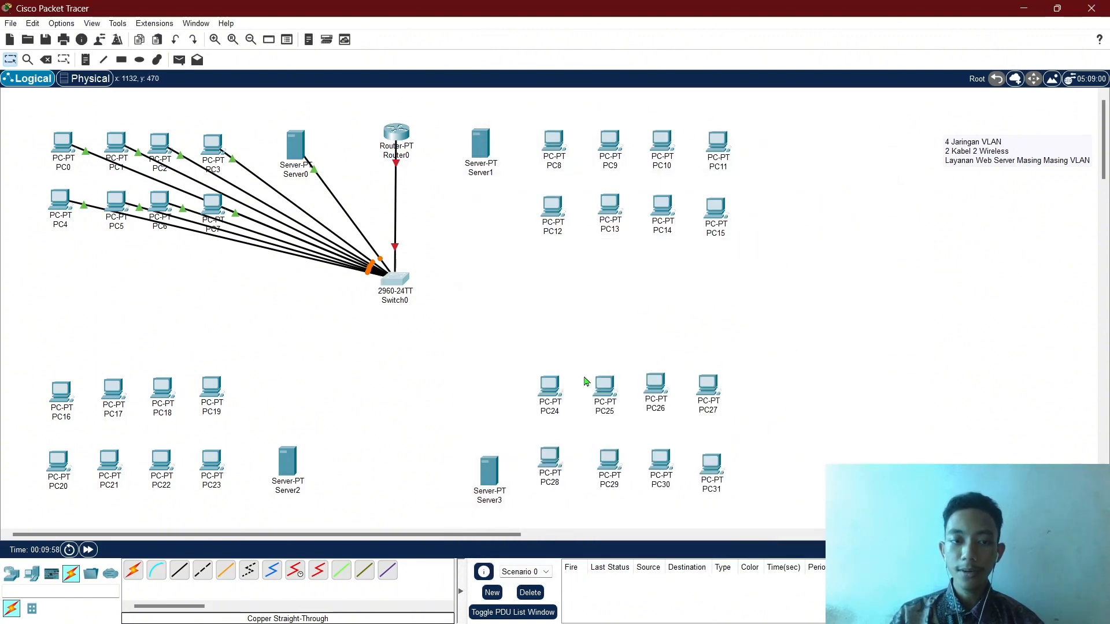
Cable Server1 and PC8 to Switch0 with copper straight-through, PC8 on FastEthernet0/11.
left_click(179, 571)
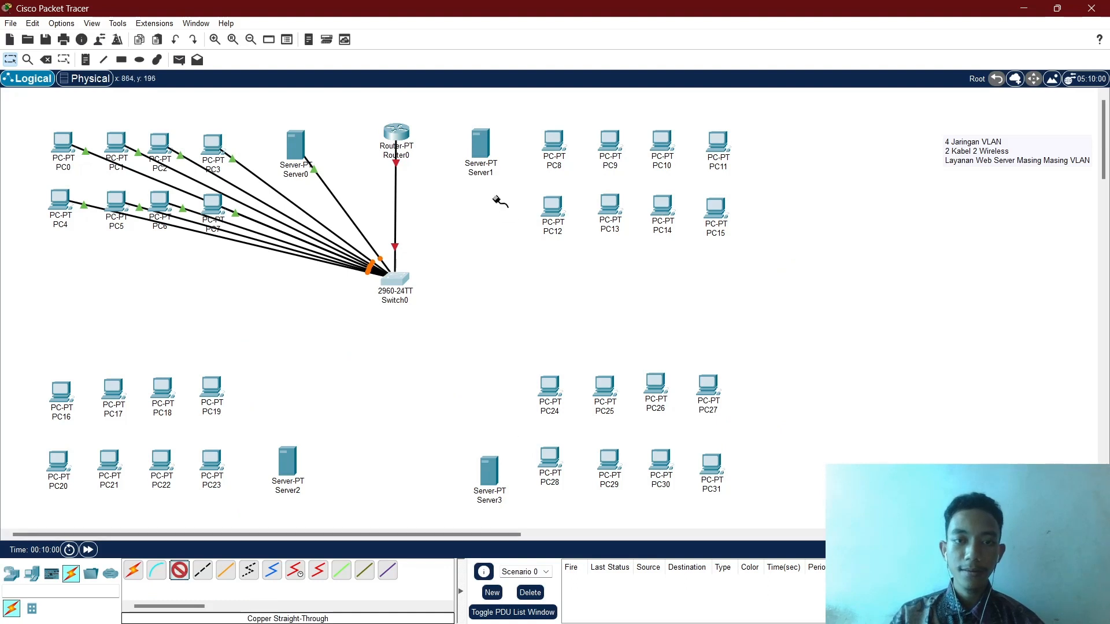
left_click(398, 279)
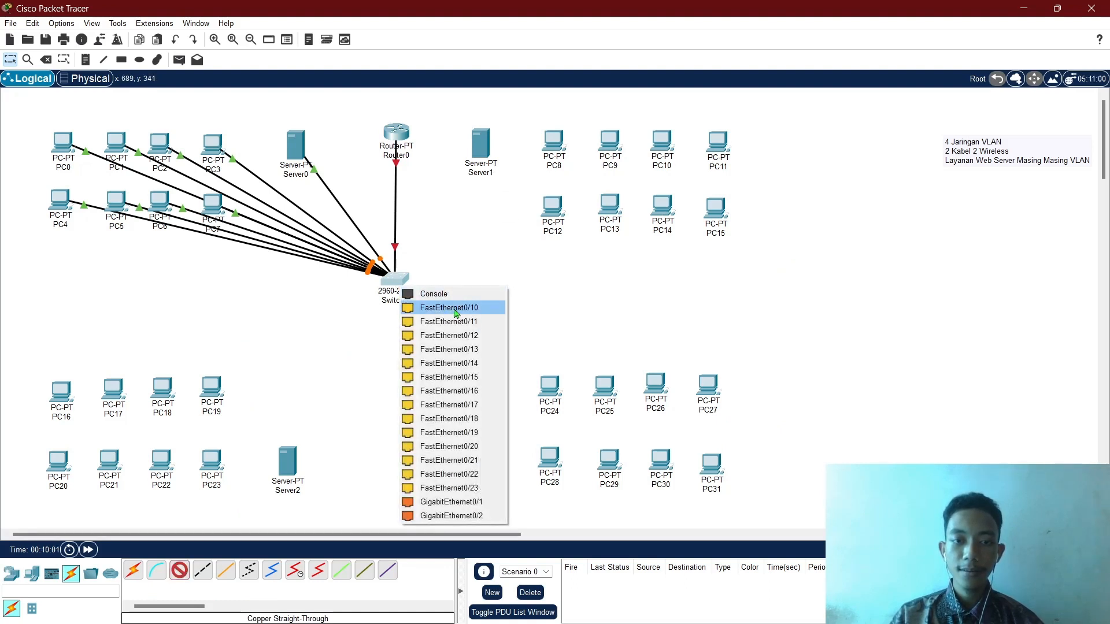
left_click(457, 307)
left_click(480, 159)
left_click(503, 162)
left_click(396, 280)
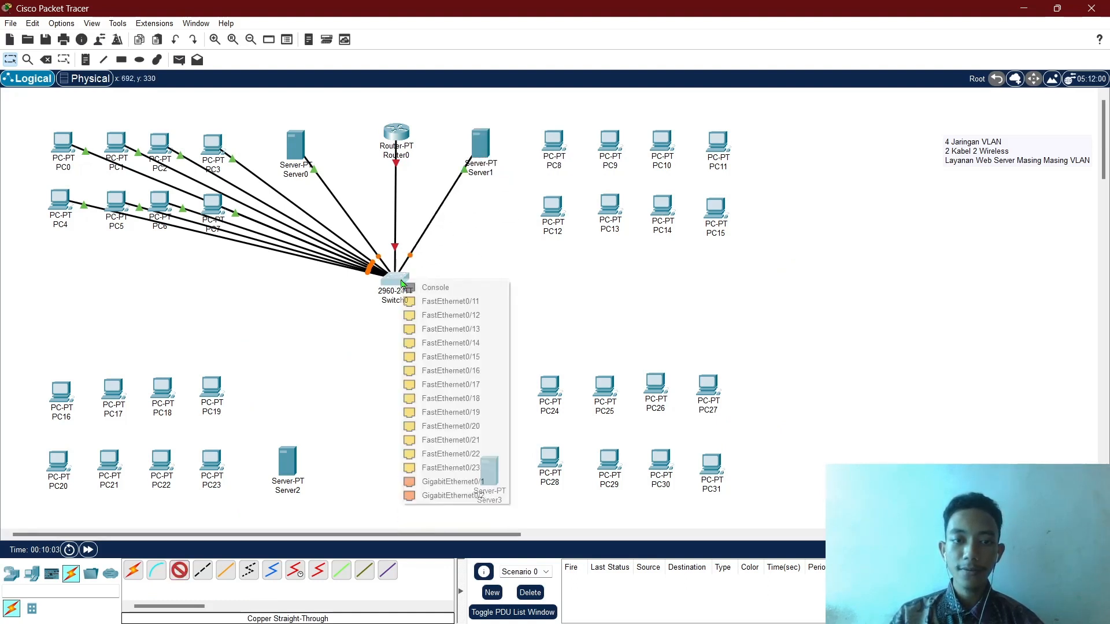
left_click(452, 307)
left_click(562, 140)
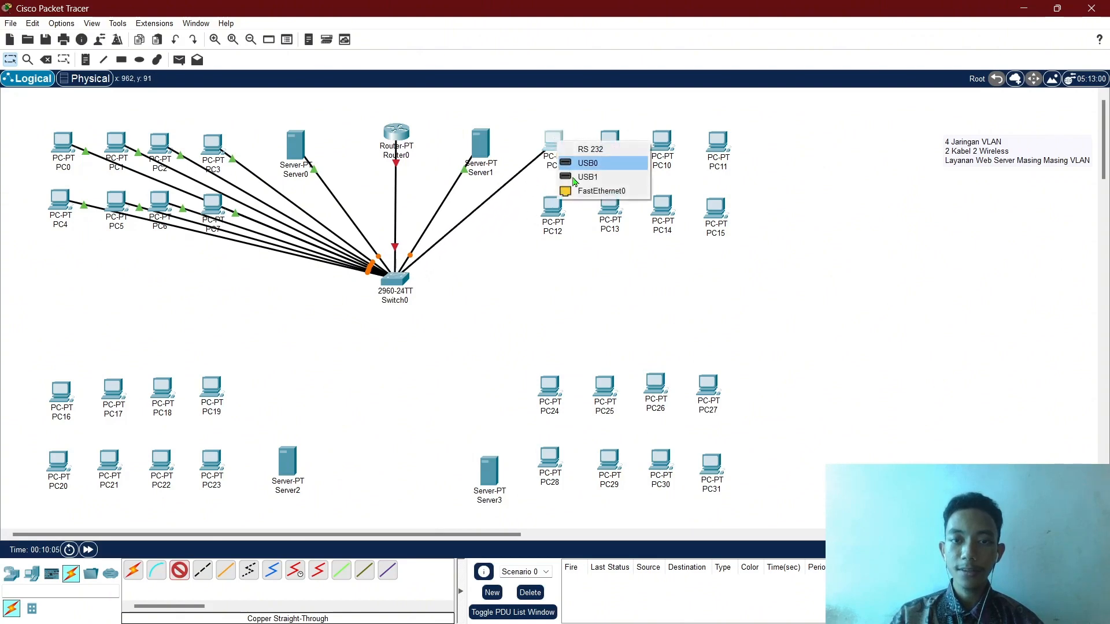
left_click(578, 190)
Cable PC9, PC10 and PC11 to free Switch0 ports, PC10 on FastEthernet0/13.
left_click(395, 280)
left_click(448, 306)
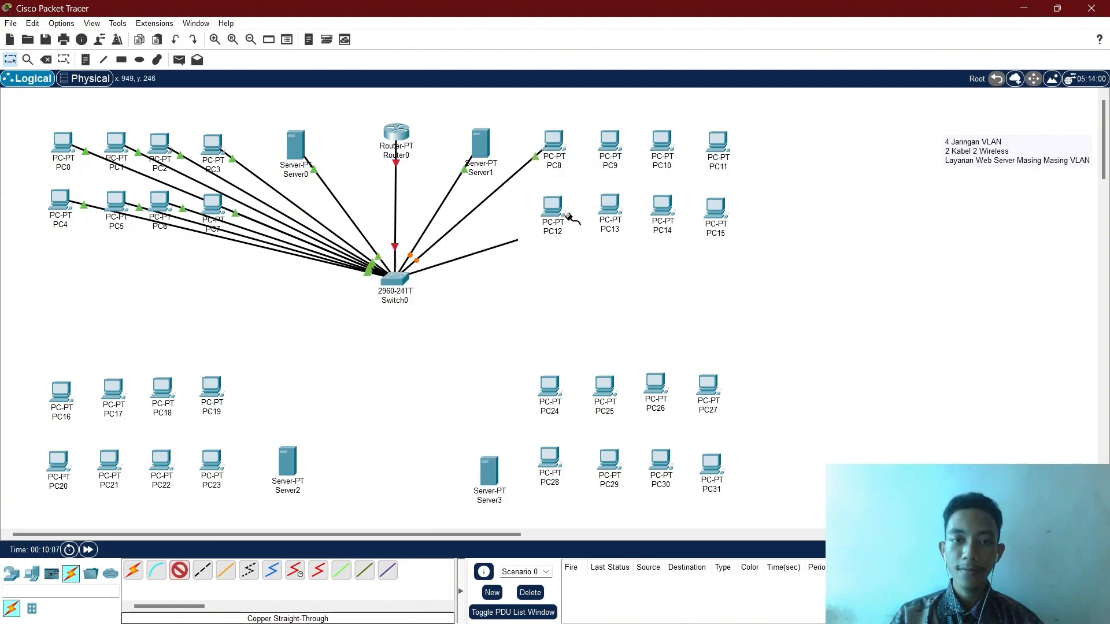
left_click(606, 141)
left_click(634, 192)
left_click(403, 282)
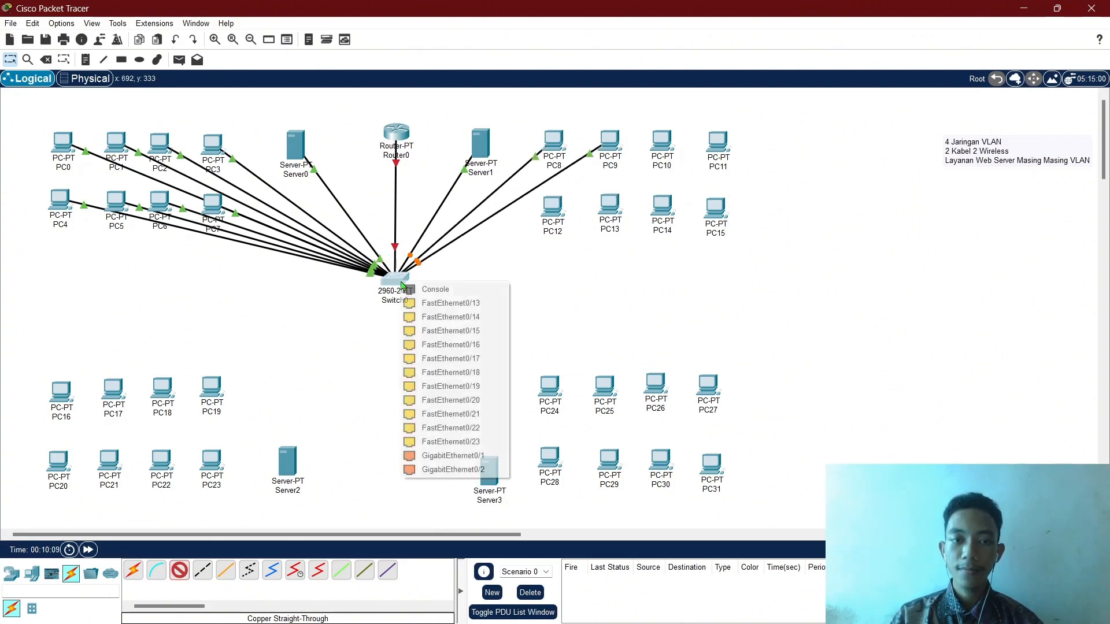
left_click(439, 303)
left_click(661, 141)
left_click(696, 189)
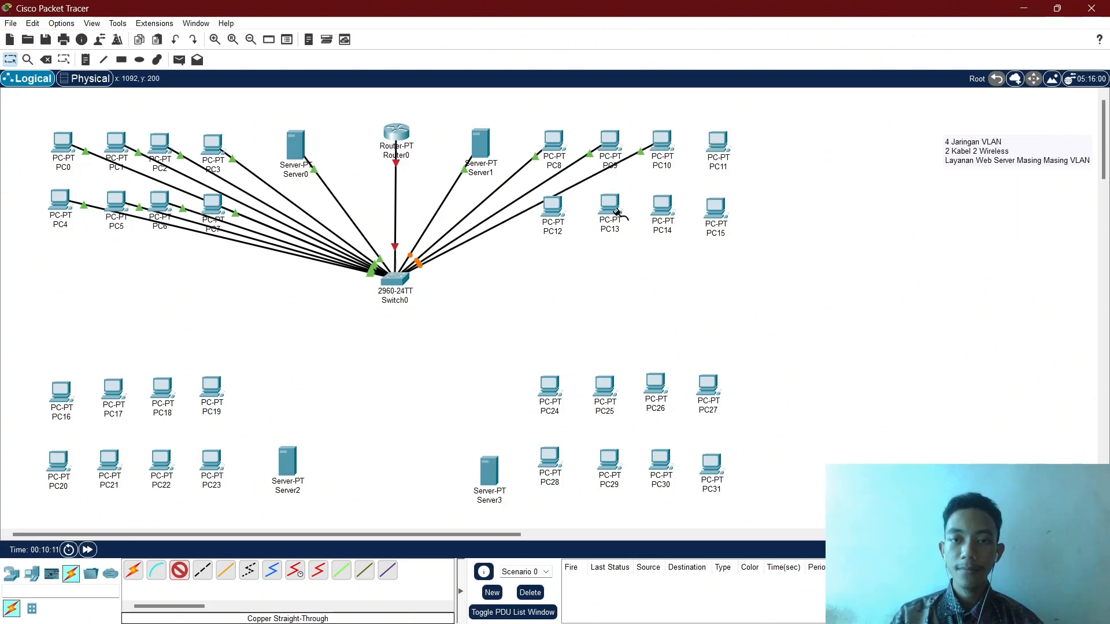
left_click(397, 284)
left_click(444, 305)
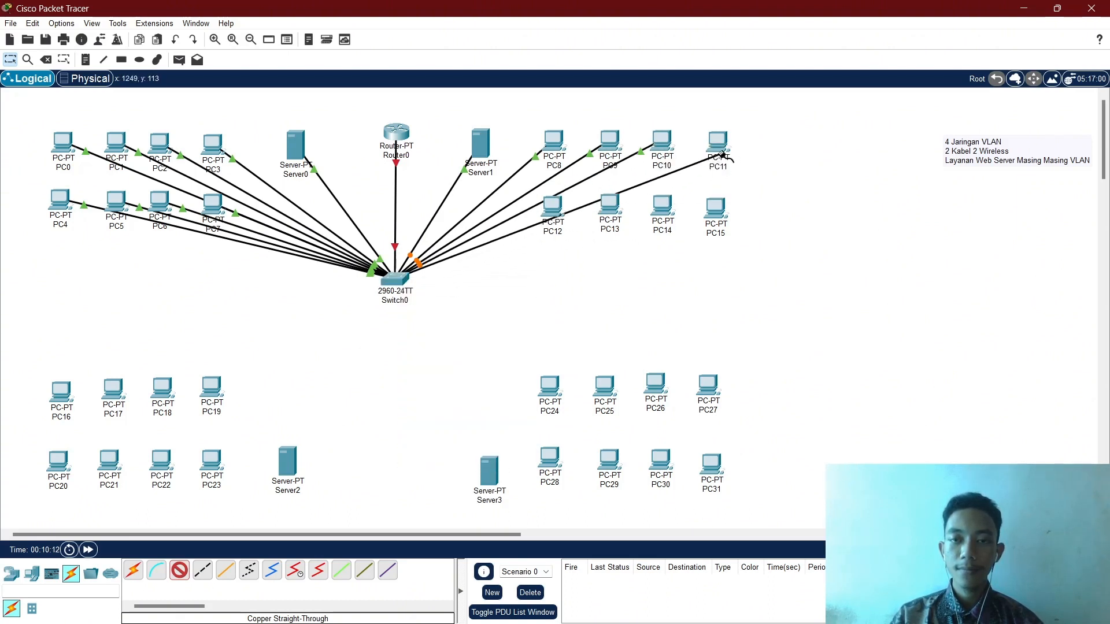
left_click(716, 152)
left_click(751, 198)
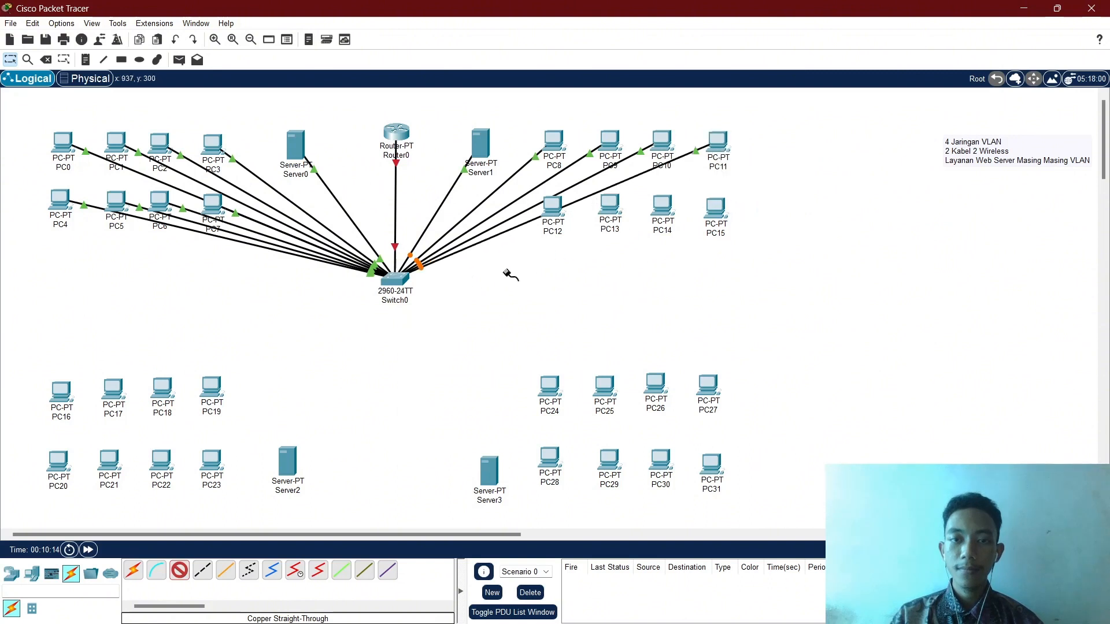
Cable PC12 and PC13 to free Switch0 FastEthernet ports.
left_click(409, 278)
left_click(445, 298)
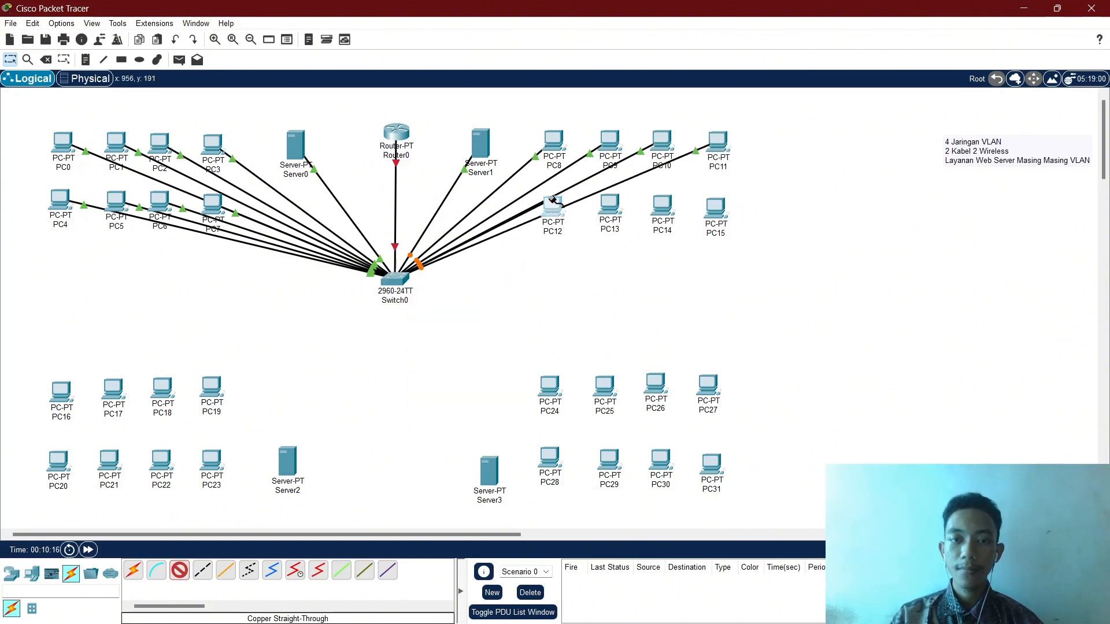
left_click(553, 203)
left_click(585, 248)
left_click(396, 282)
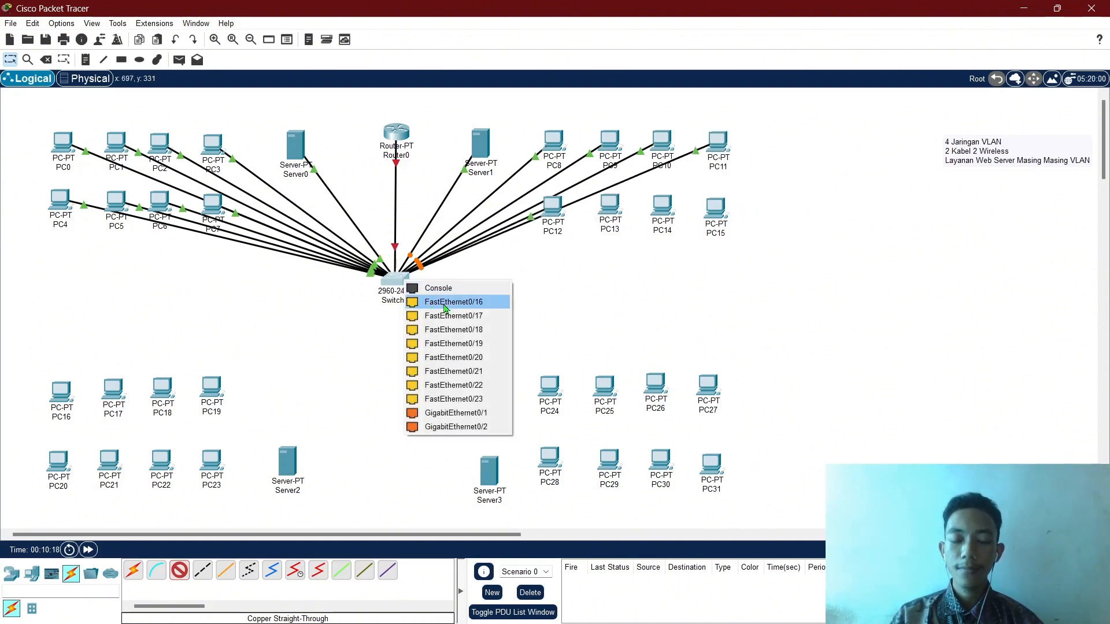
left_click(445, 301)
left_click(609, 205)
left_click(647, 229)
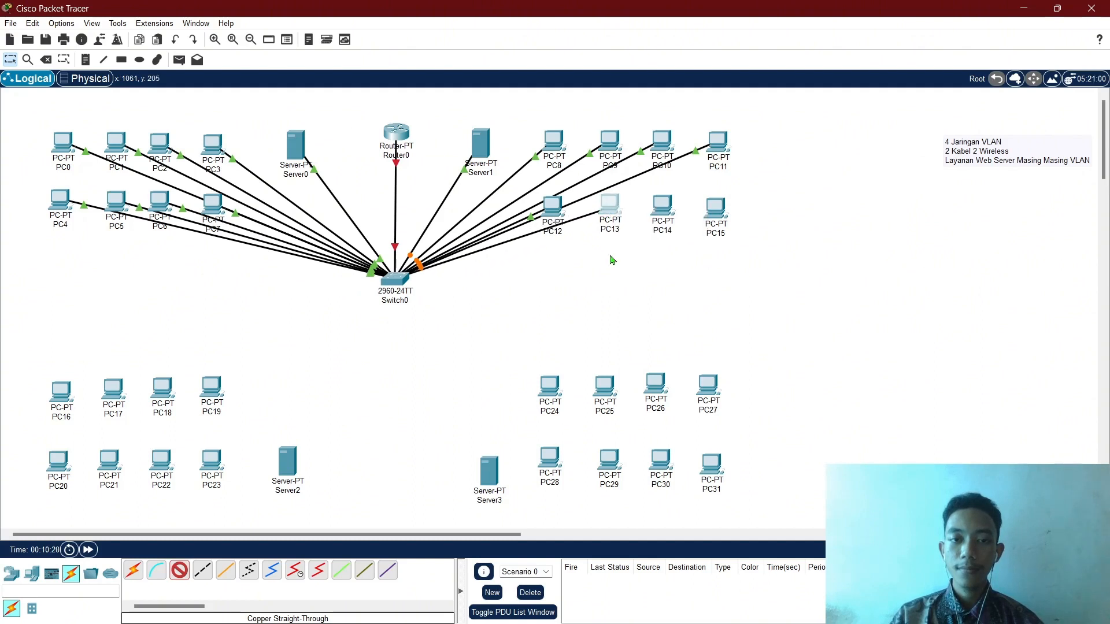
Cable PC14 and PC15 to Switch0, with PC15 on FastEthernet0/18.
left_click(389, 279)
left_click(444, 301)
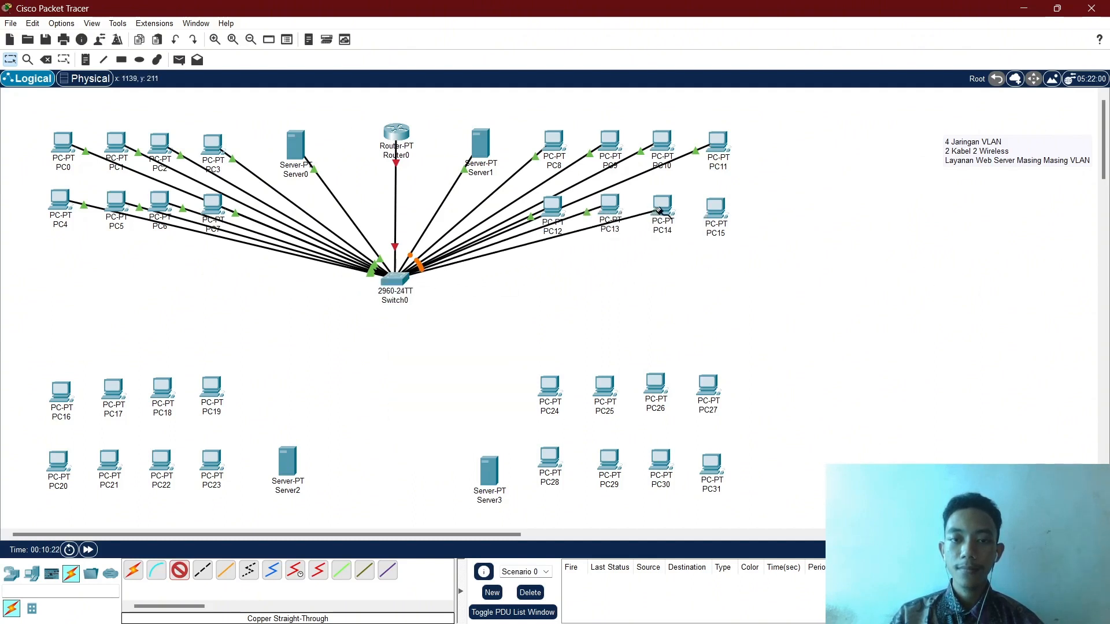
left_click(665, 208)
left_click(694, 259)
left_click(398, 282)
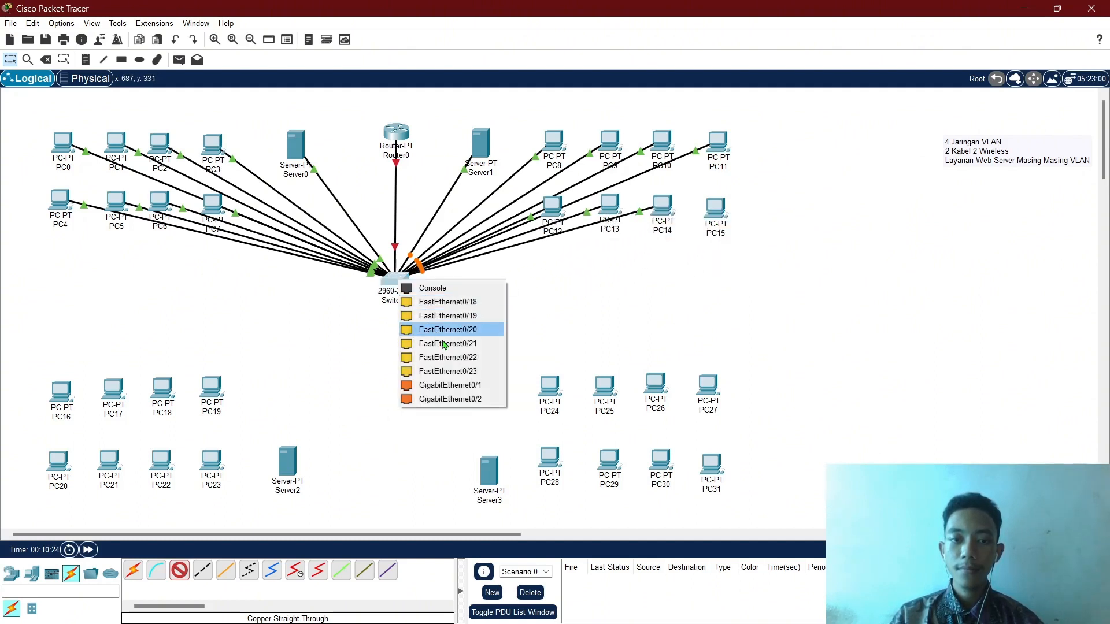
left_click(450, 306)
left_click(717, 208)
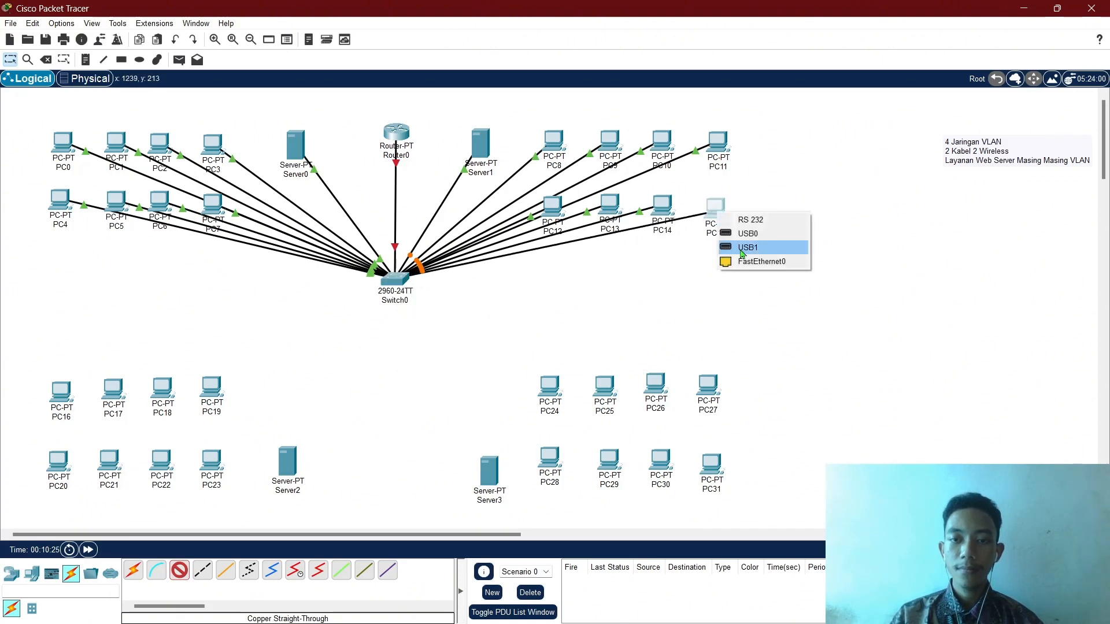
left_click(745, 265)
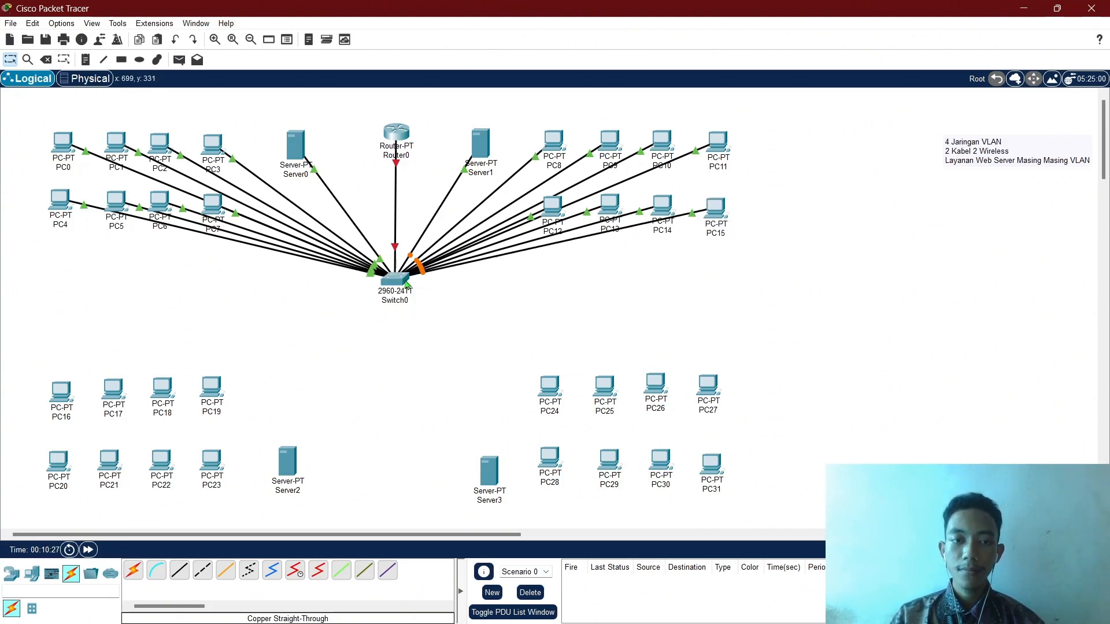
mouse_move(404, 283)
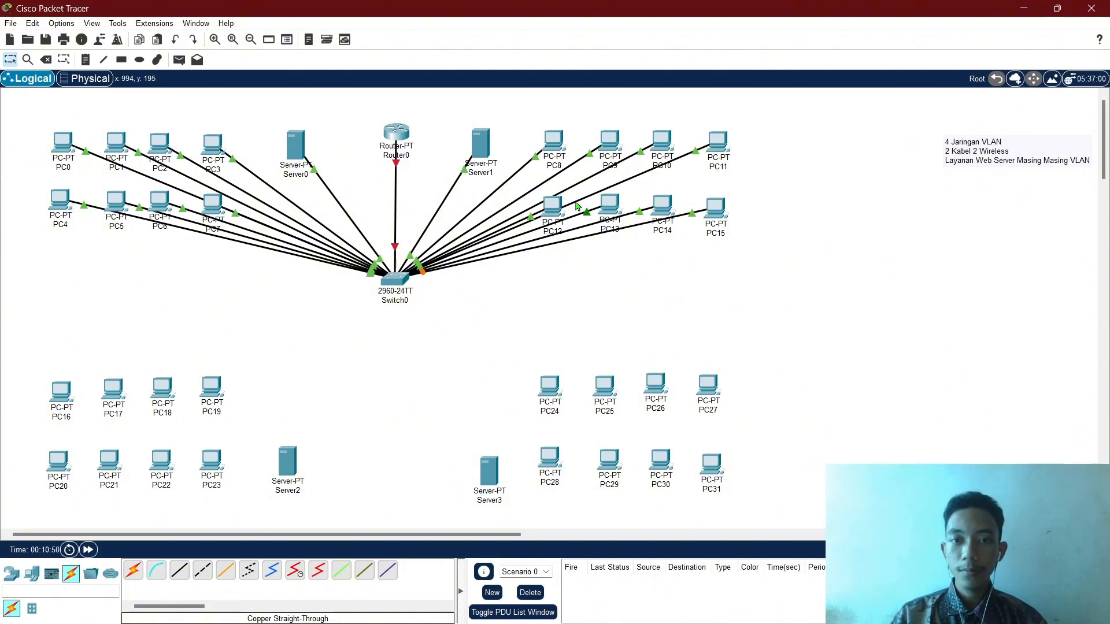
In Switch0's CLI, enter conf t and select interface range fa0/10-18.
left_click(411, 286)
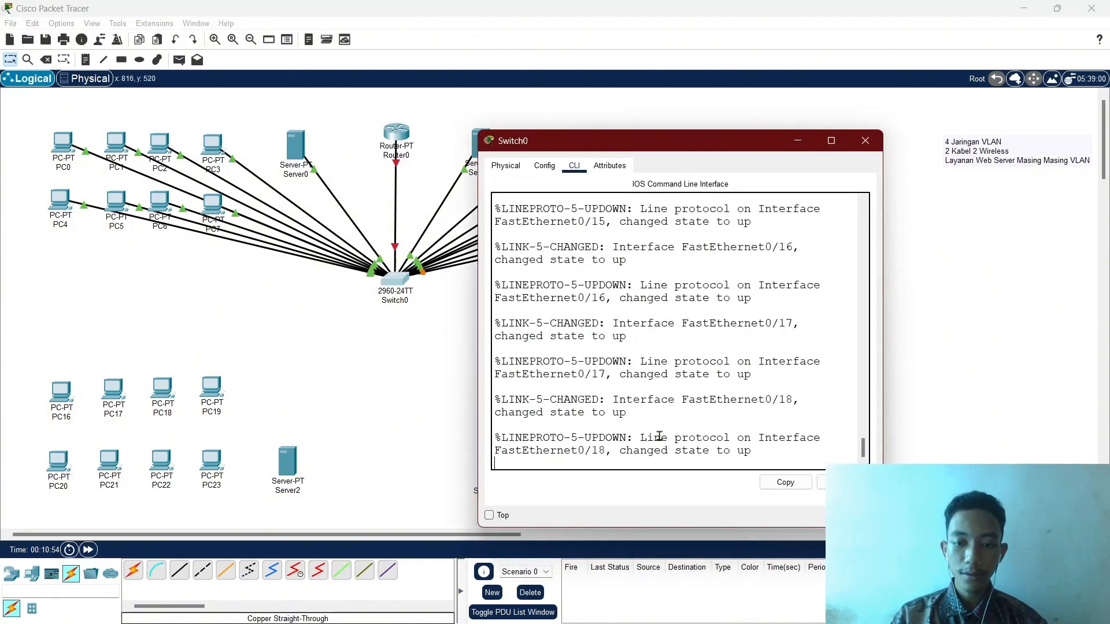
key("Return")
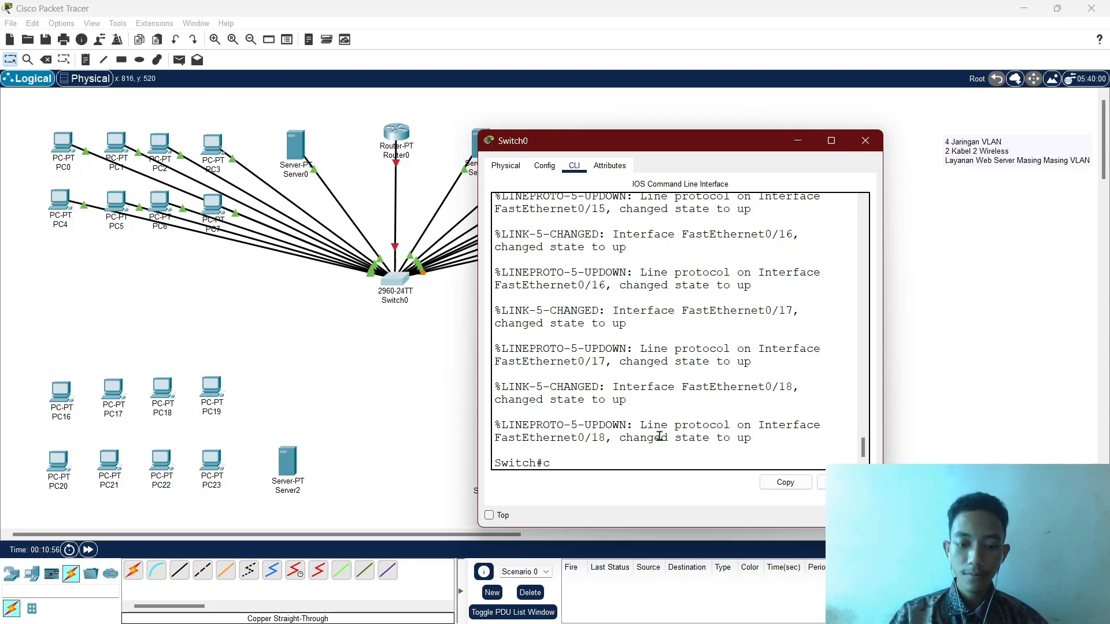
type("conf t")
key("Return")
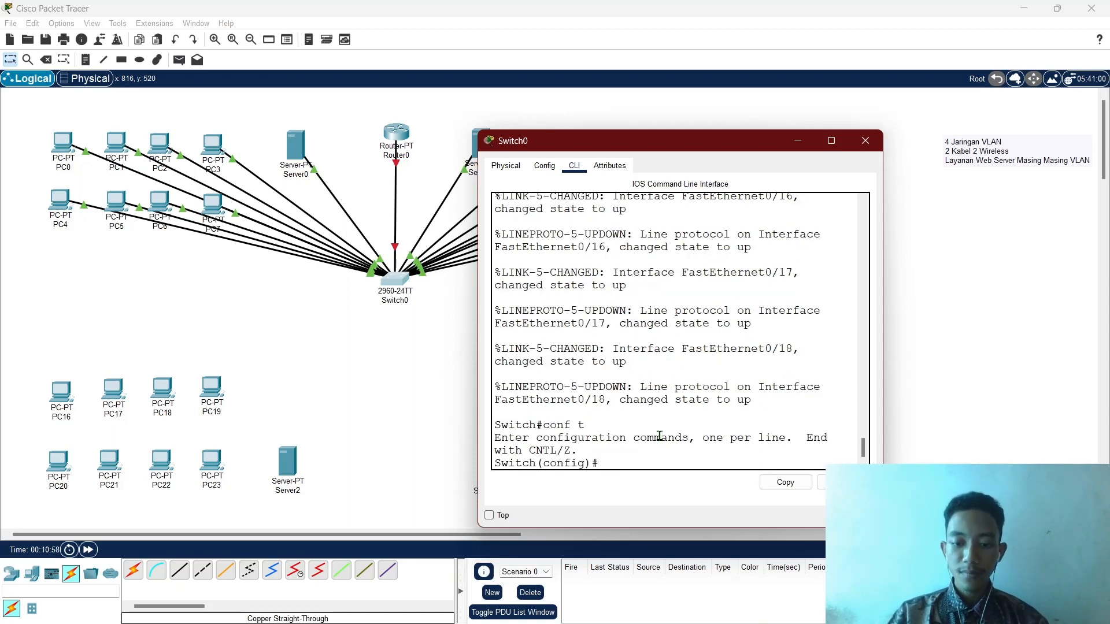
key("Up")
key("Up")
key("Up")
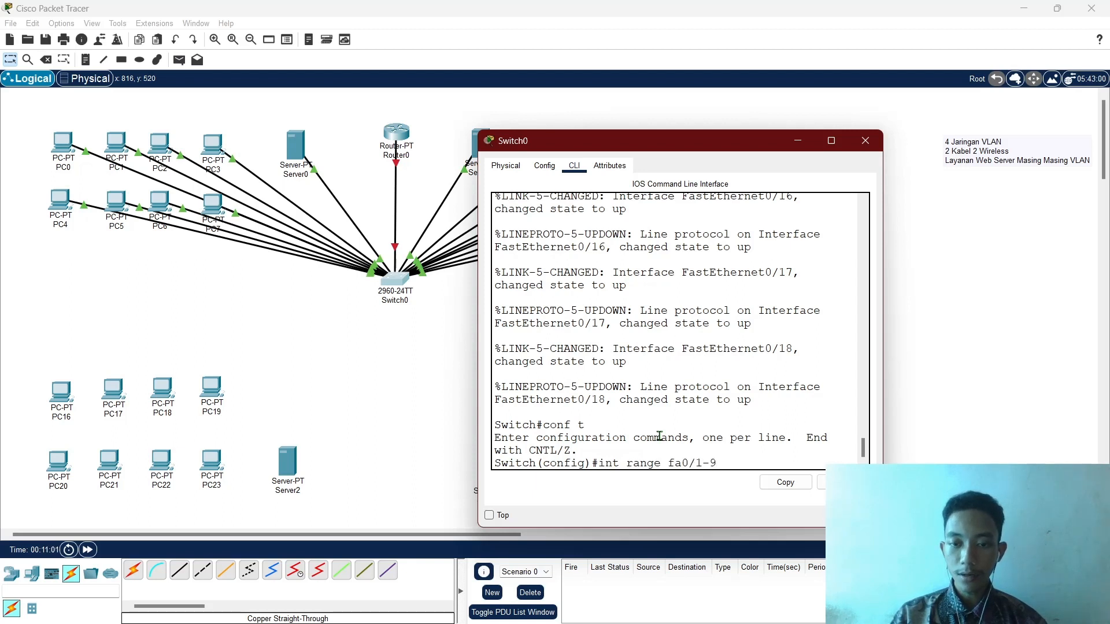
type("0")
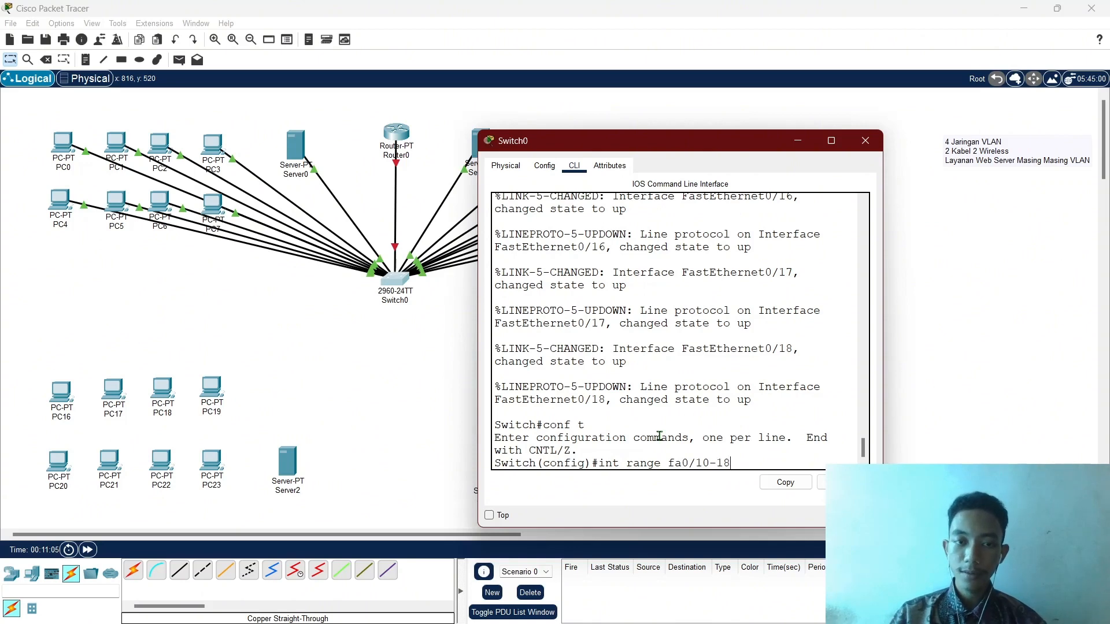
left_click(347, 362)
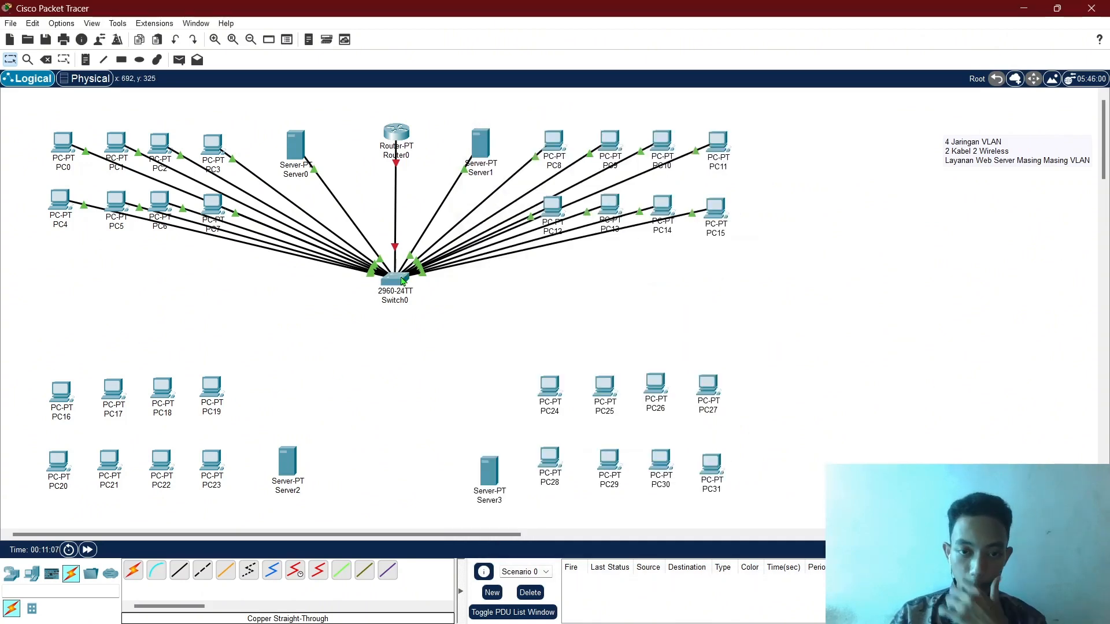
mouse_move(403, 281)
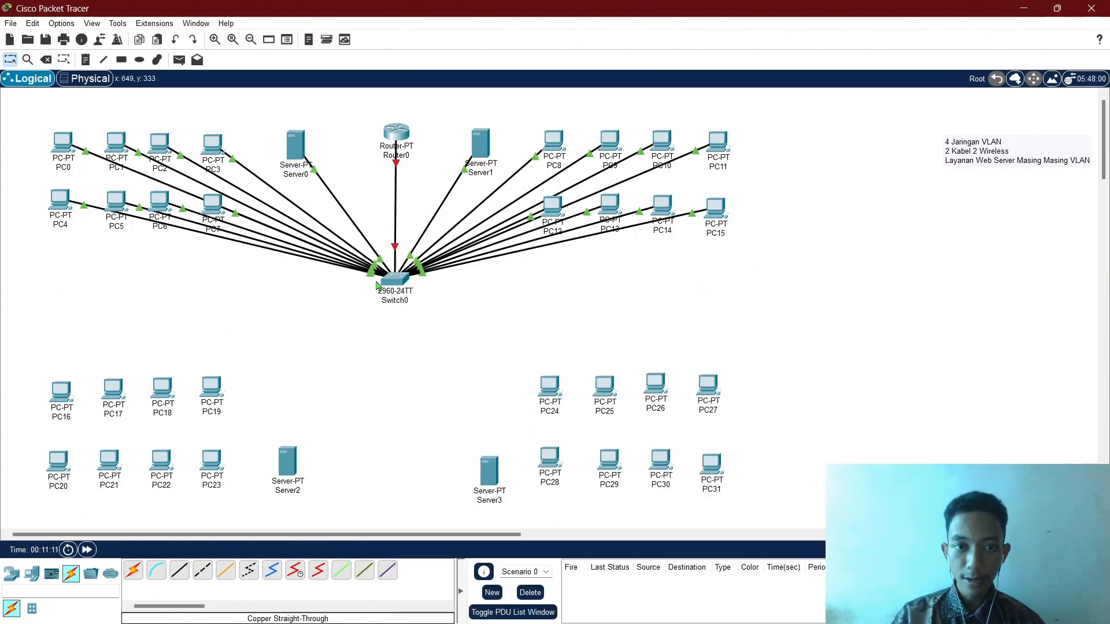
left_click(396, 280)
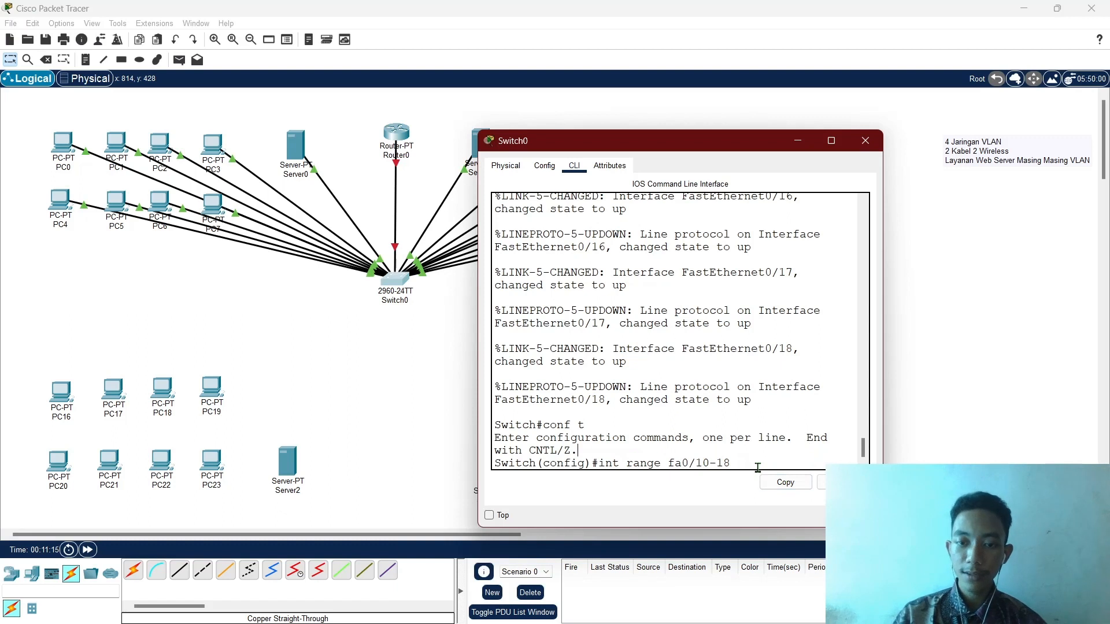
key("Return")
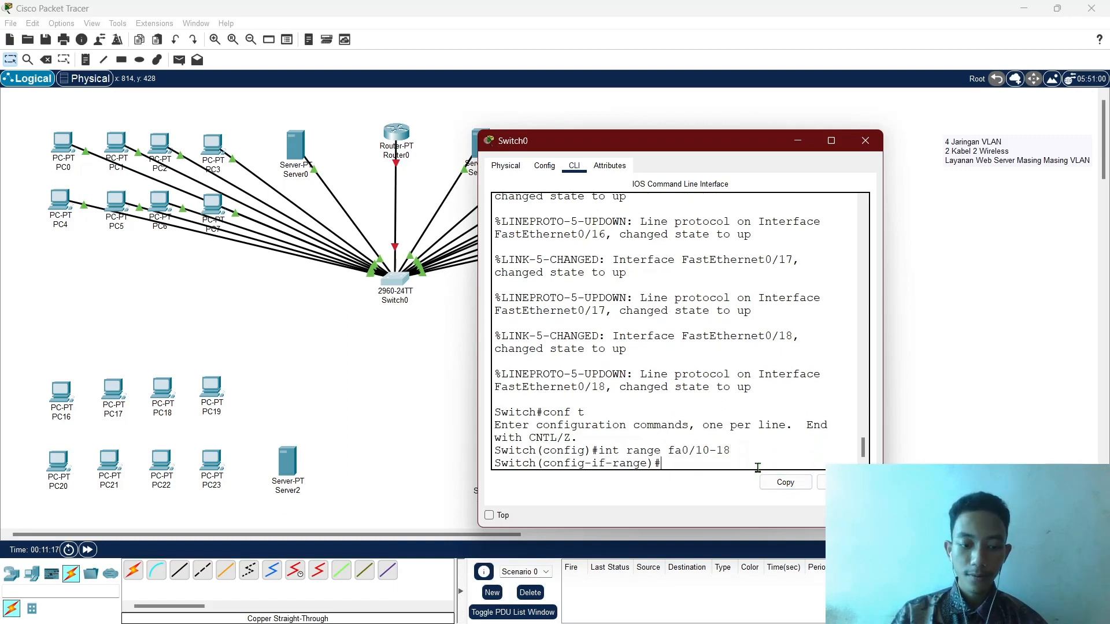
Set the selected ports to switchport access vlan 200.
type("siwtc")
key("Tab")
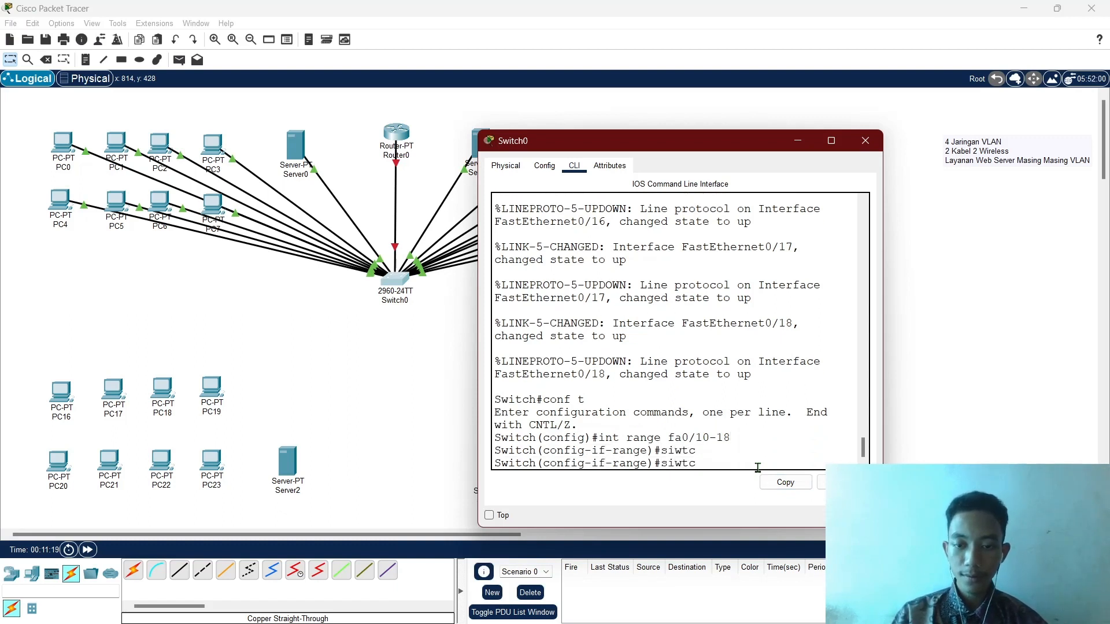
type("swi")
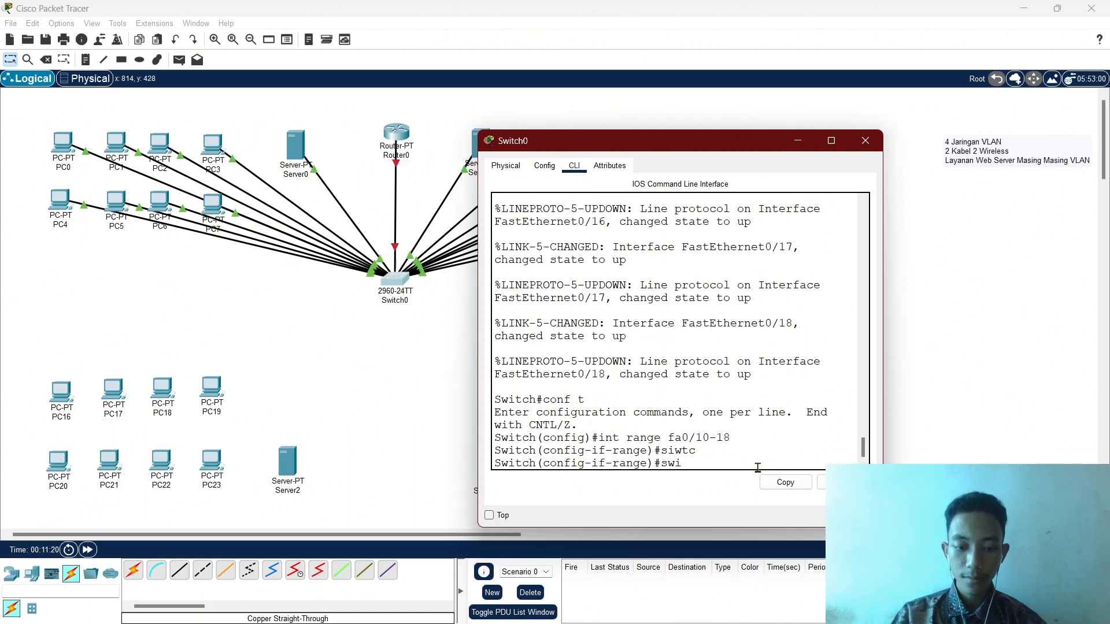
type("t")
key("Tab")
type("acc")
key("Tab")
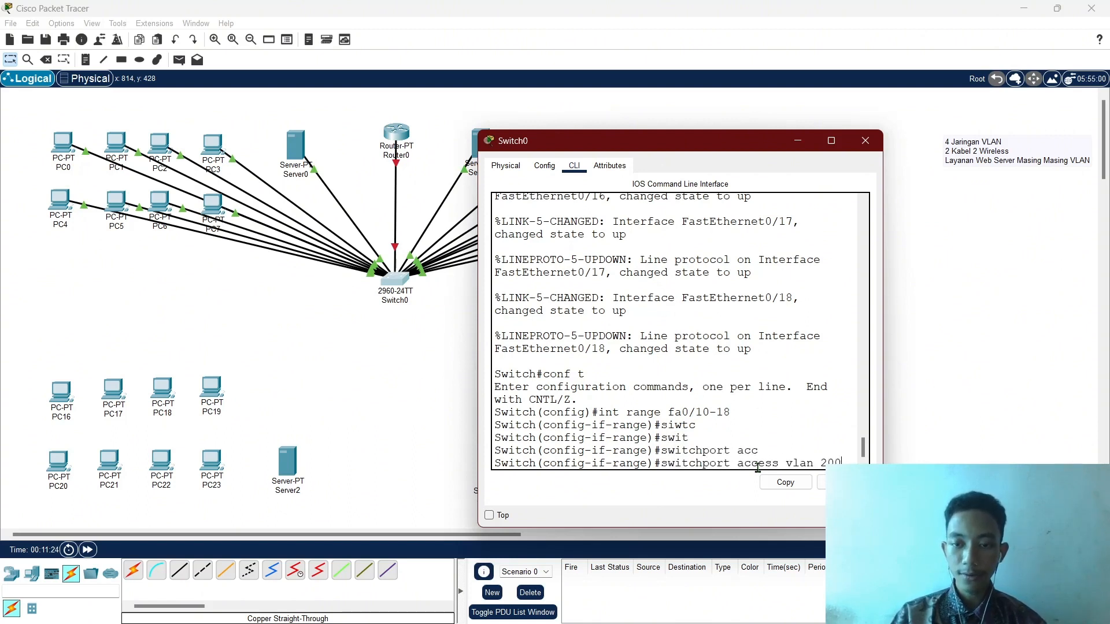
key("Return")
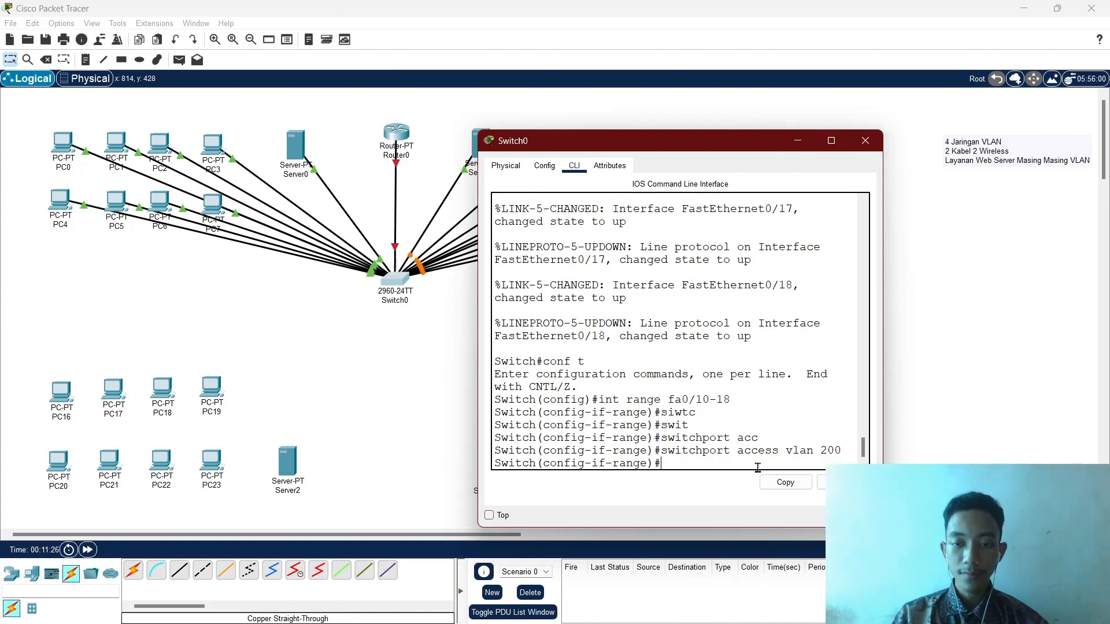
Exit configuration mode and run sh vl to list the VLANs.
type("ex")
key("Return")
key("Return")
type("e")
key("Return")
type("x")
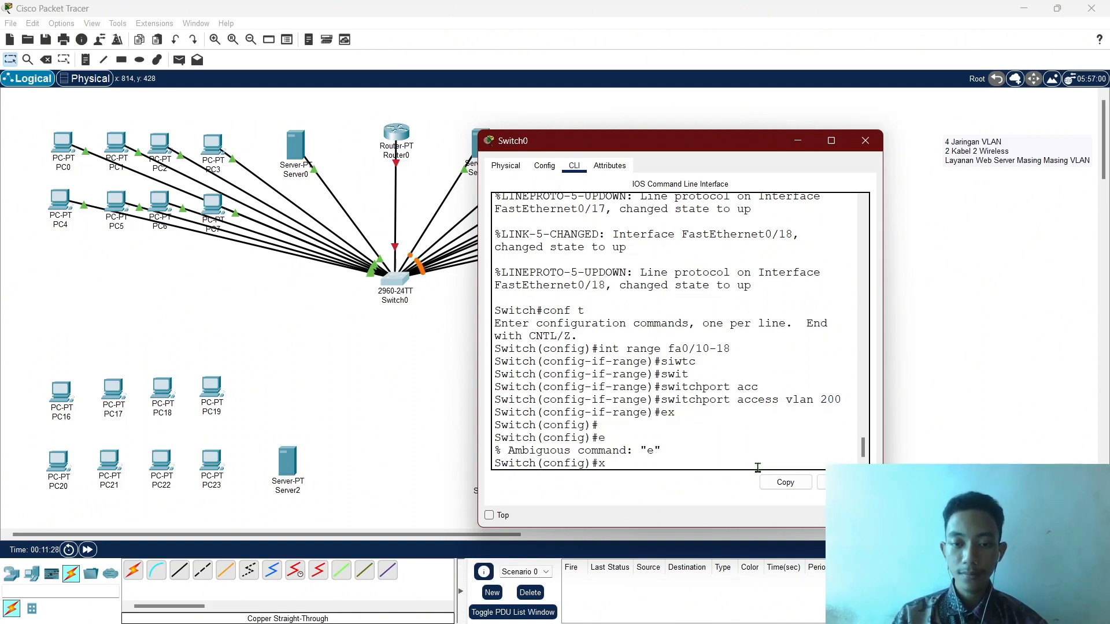
key("Return")
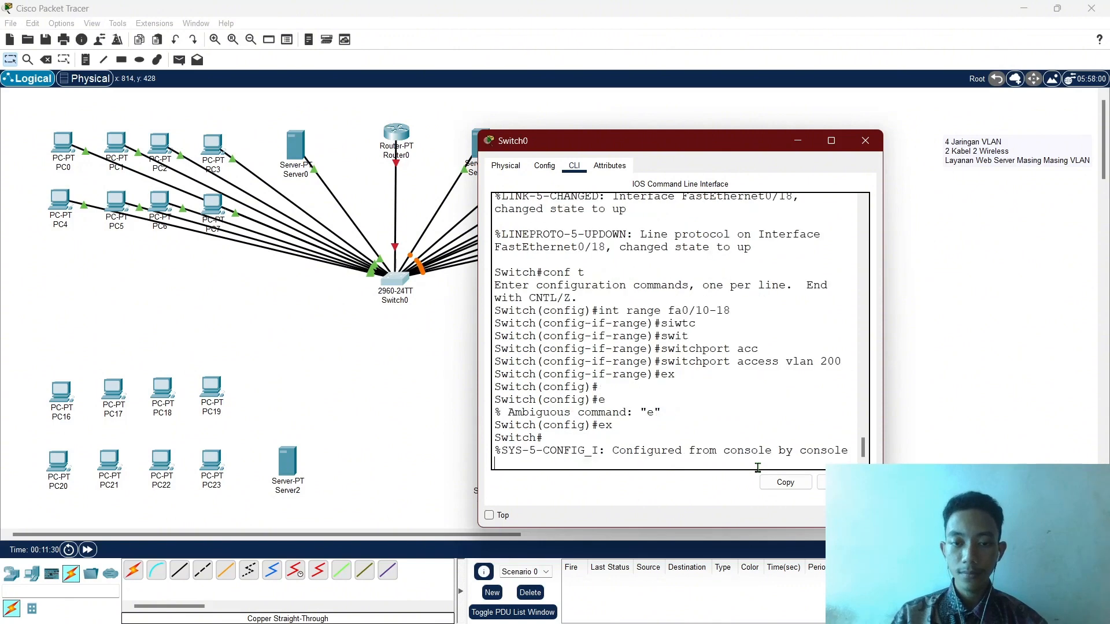
type("sh")
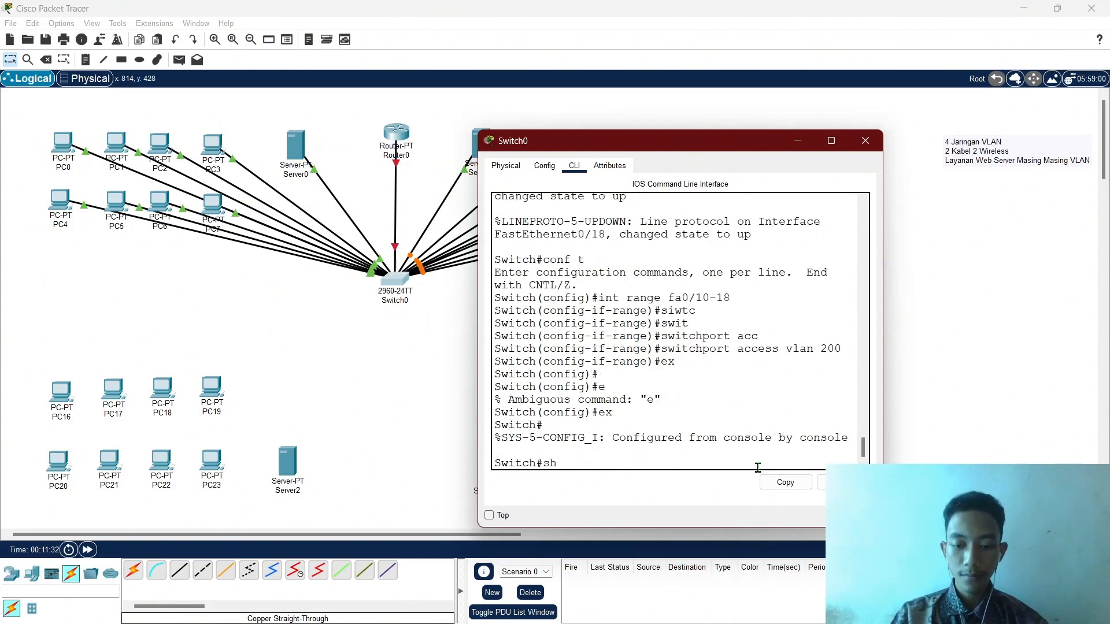
type(" vl")
key("Return")
Check that LAB_B lists Fa0/10–Fa0/18 in the VLAN output, then close the Switch0 window.
scroll(754, 463, "up", 3)
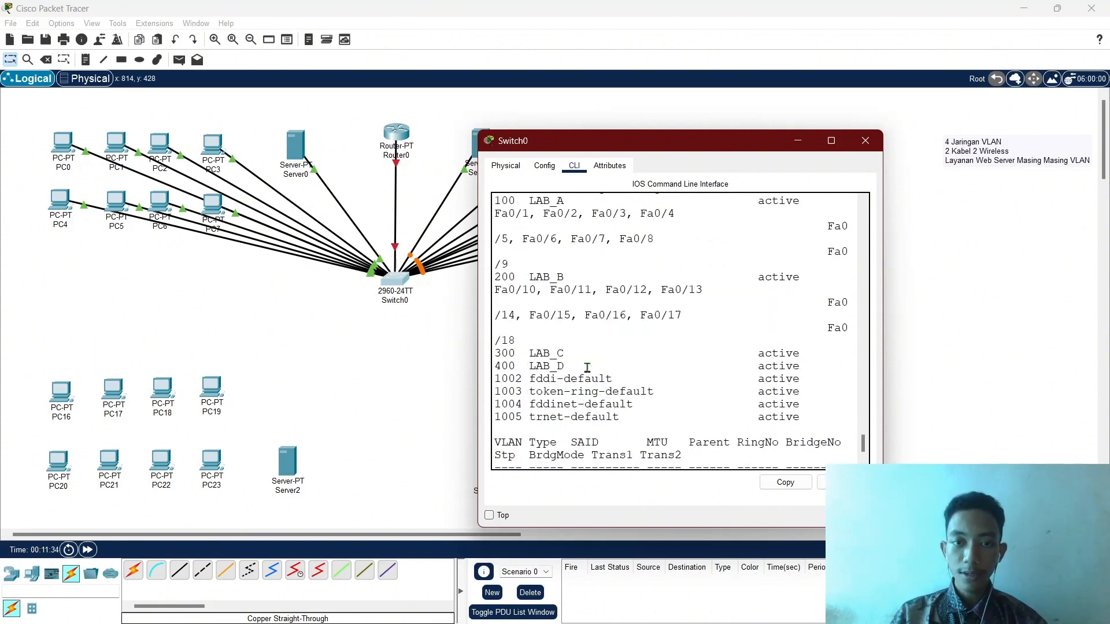
left_click_drag(495, 277, 571, 291)
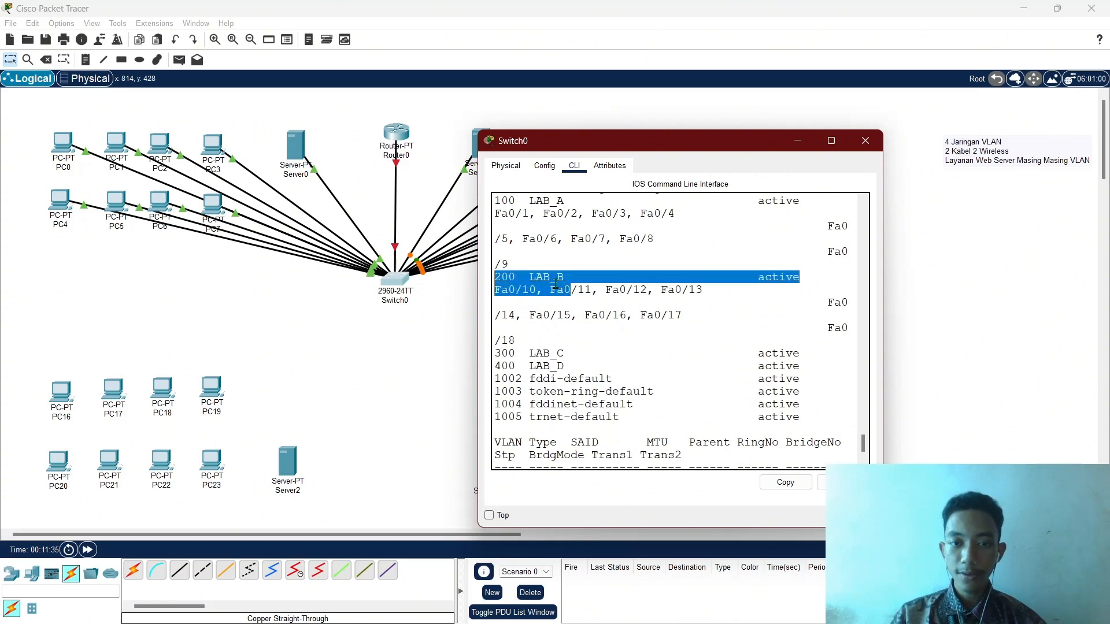
left_click(529, 302)
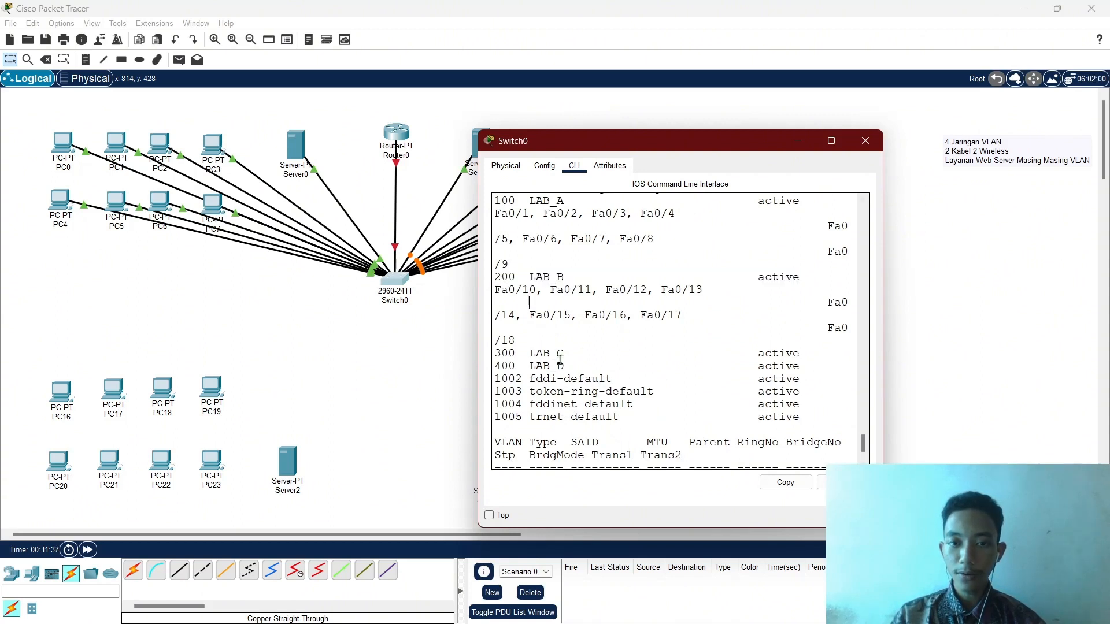
scroll(597, 346, "down", 3)
key("q")
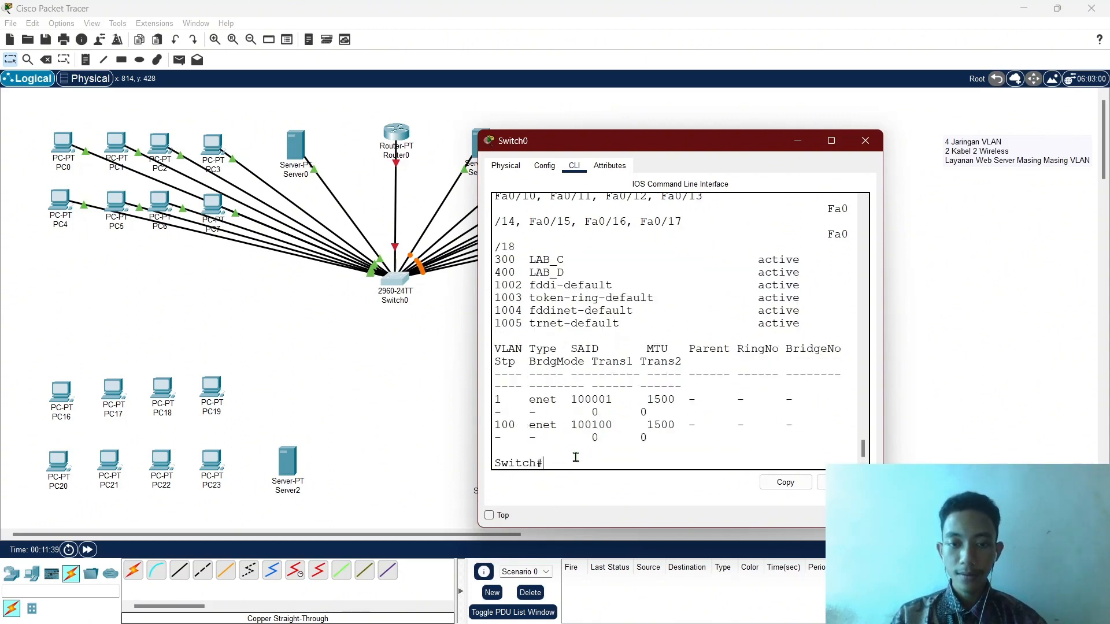
left_click(797, 148)
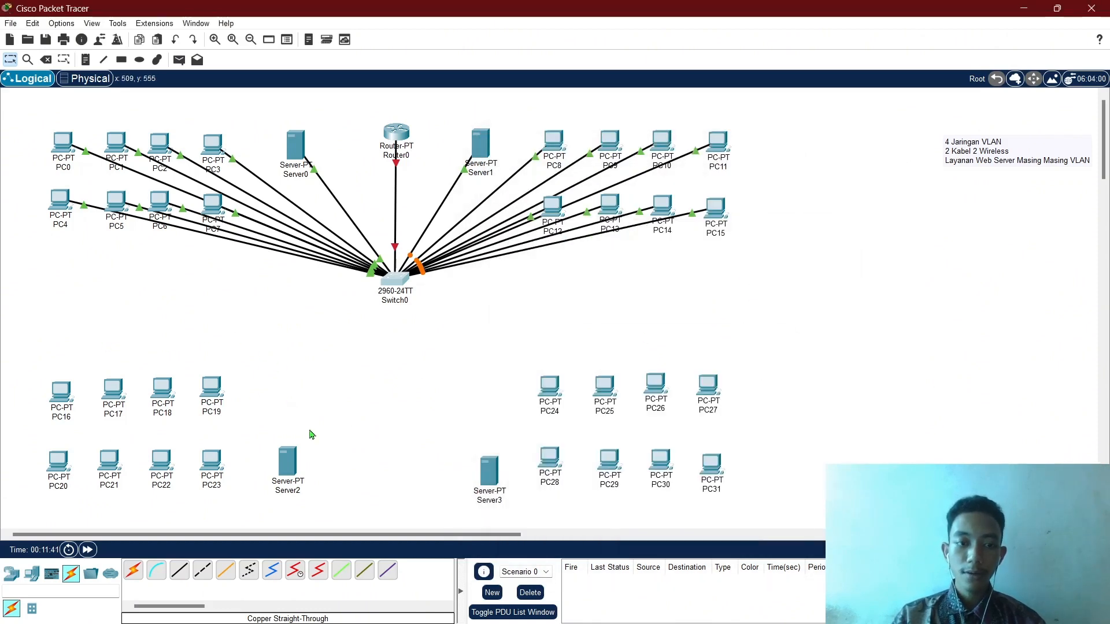
Place AccessPoint-PT devices from Wireless Devices, adding Access Point1 beside Access Point0.
left_click(32, 577)
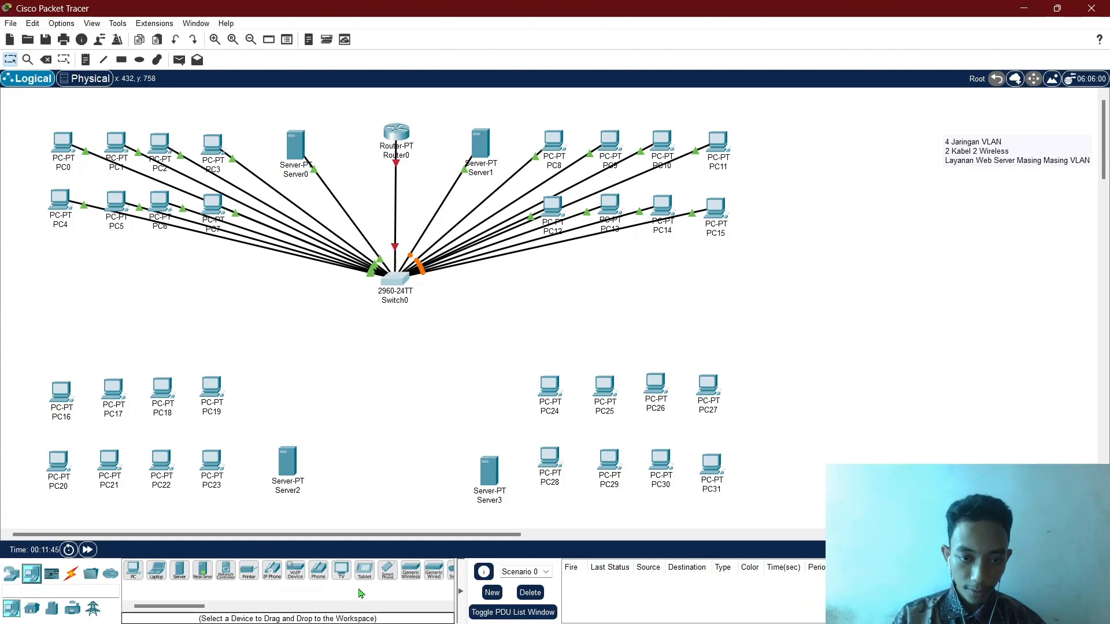
left_click(11, 574)
left_click(72, 608)
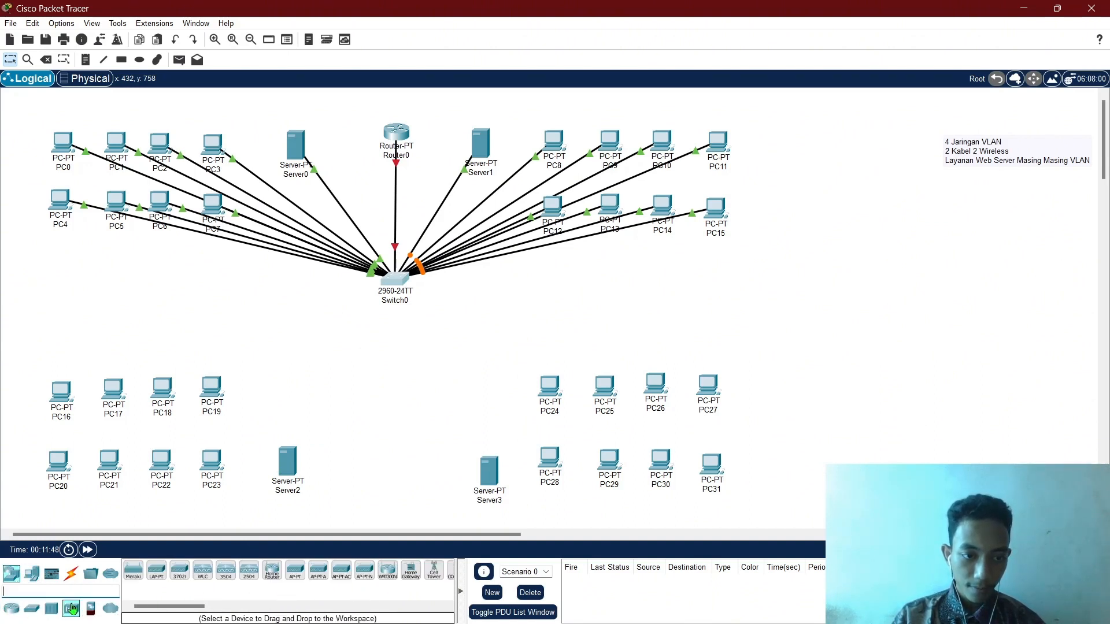
left_click(295, 570)
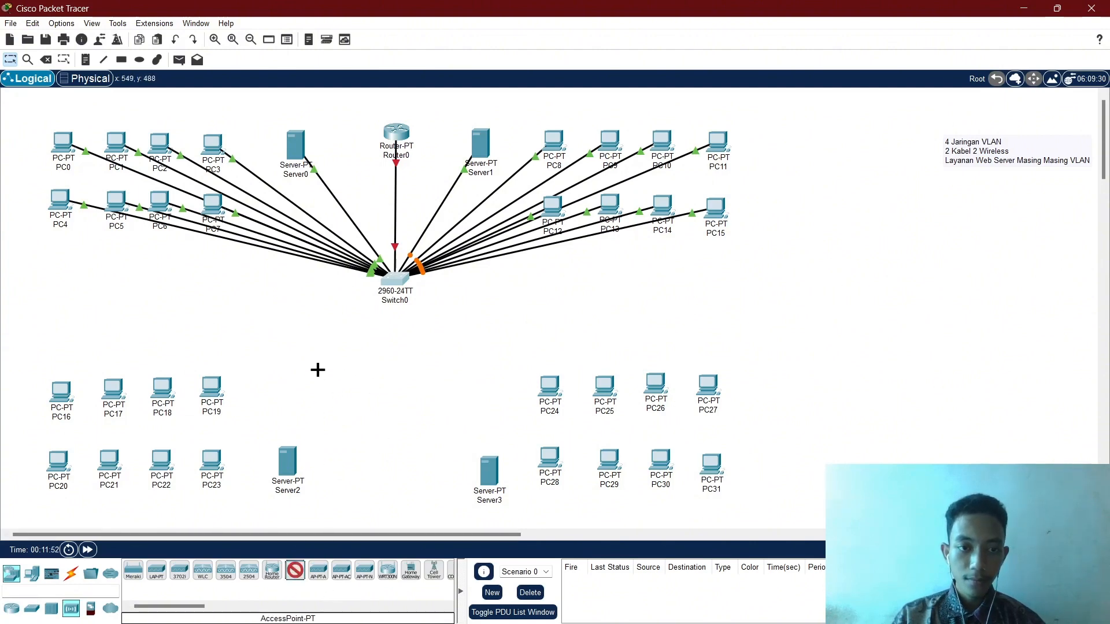
left_click(319, 358)
left_click(295, 570)
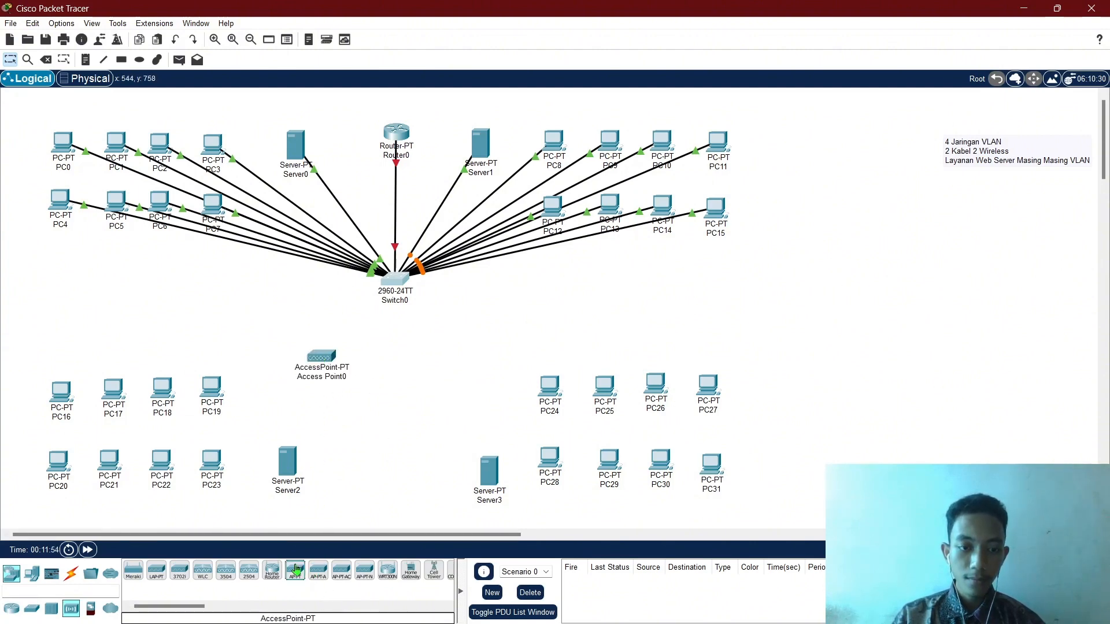
left_click(478, 364)
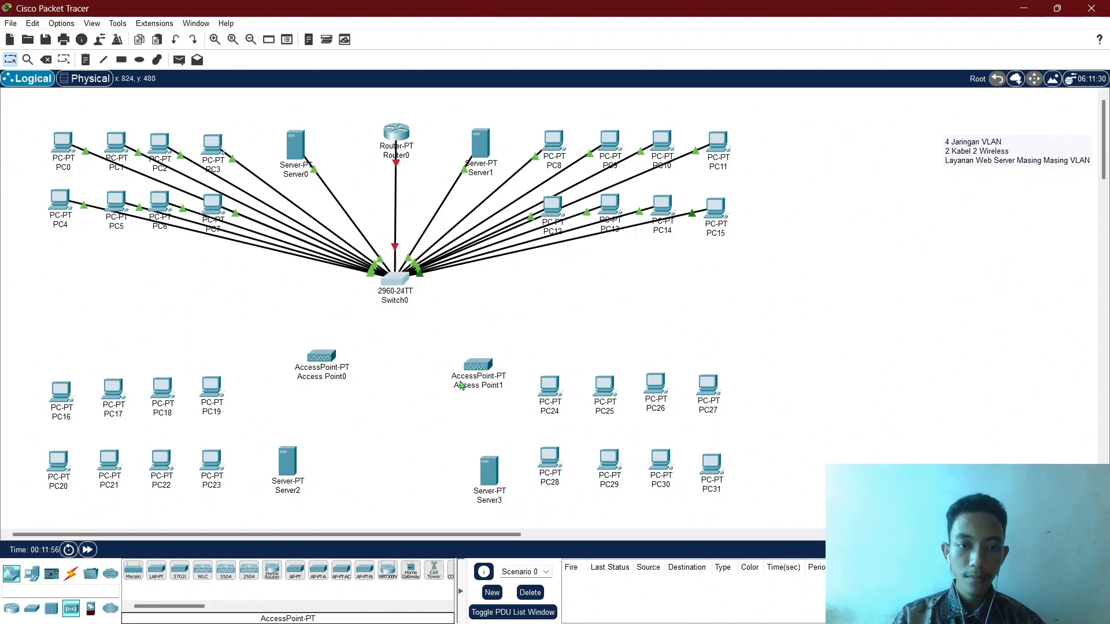
left_click(72, 573)
Run a copper straight-through cable from Switch0 FastEthernet0/19 to Access Point0 Port 0.
left_click(181, 574)
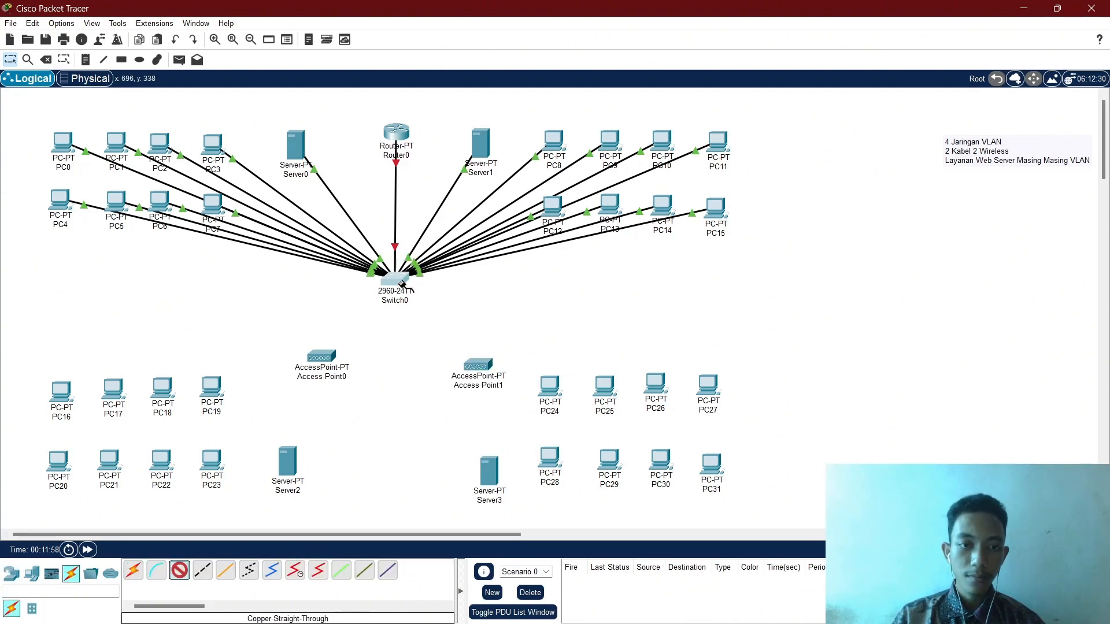
left_click(399, 280)
left_click(425, 305)
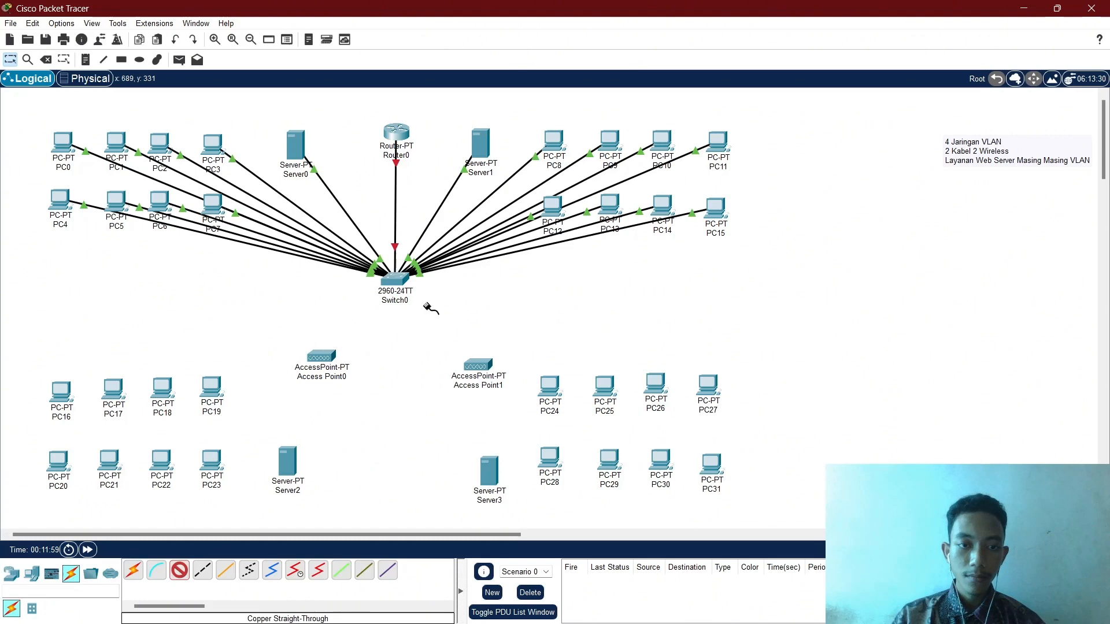
left_click(322, 357)
left_click(354, 363)
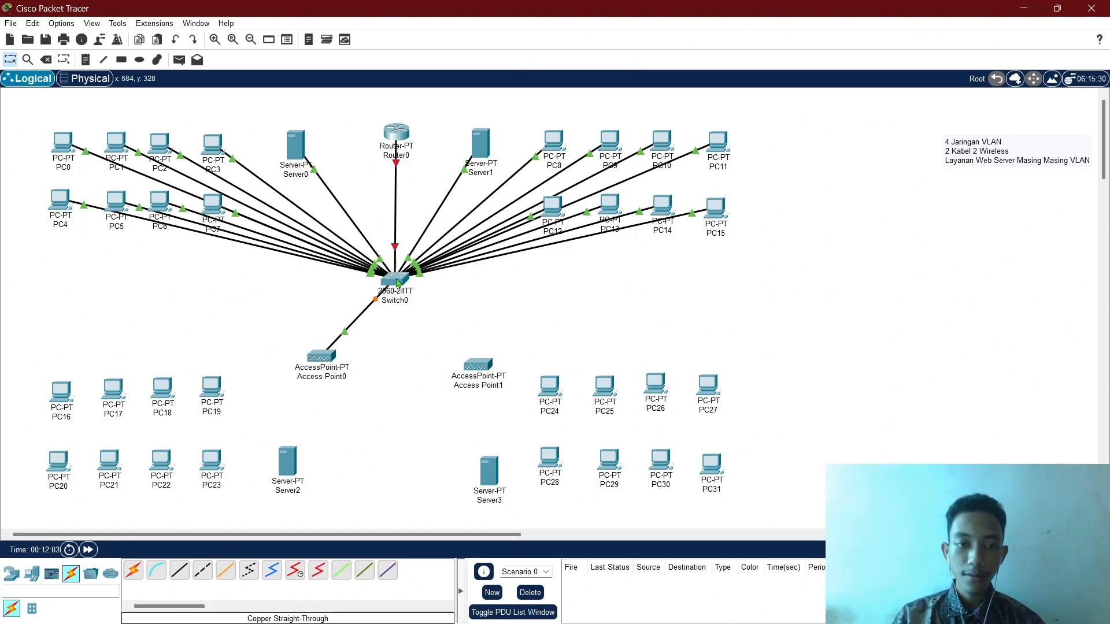
mouse_move(398, 282)
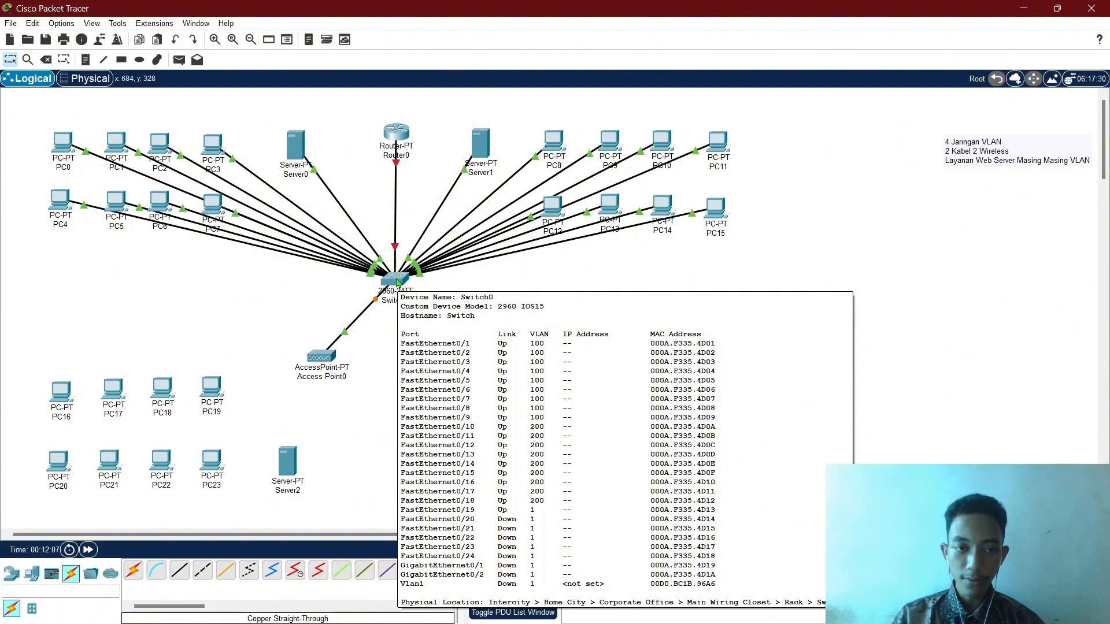
In Switch0's CLI, assign interface fa0/19 to switchport access vlan 300.
left_click(398, 282)
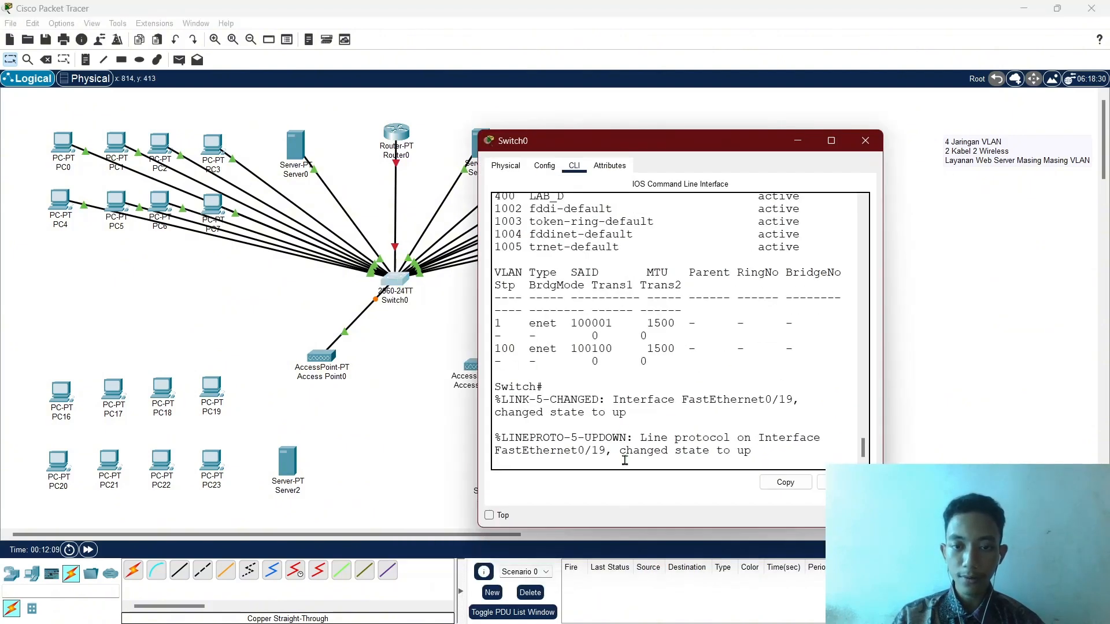
key("Return")
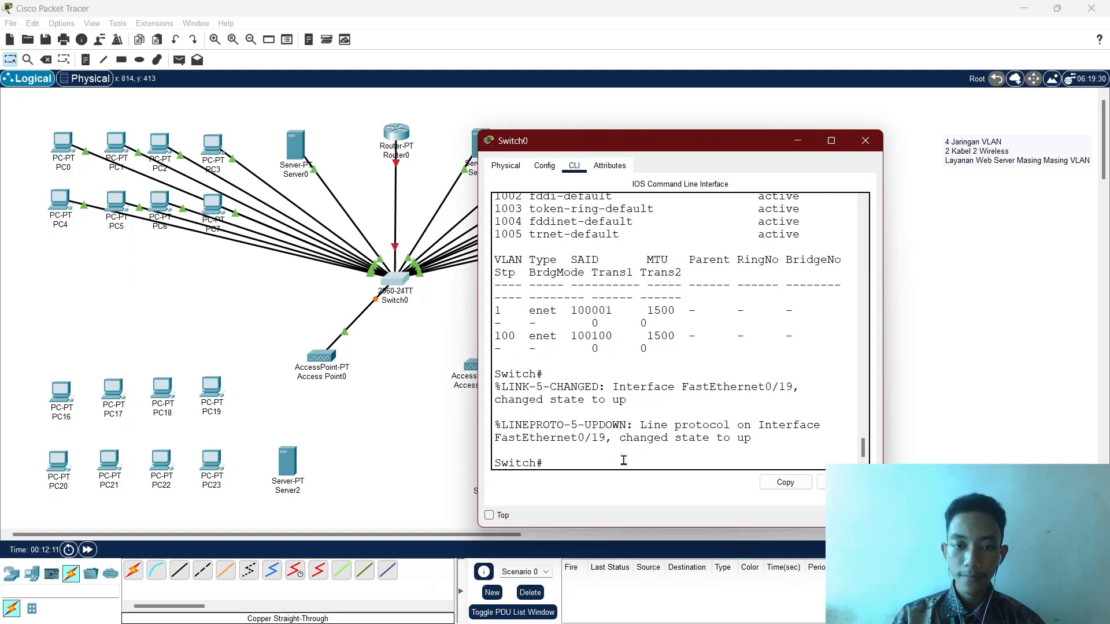
type("conf t")
key("Return")
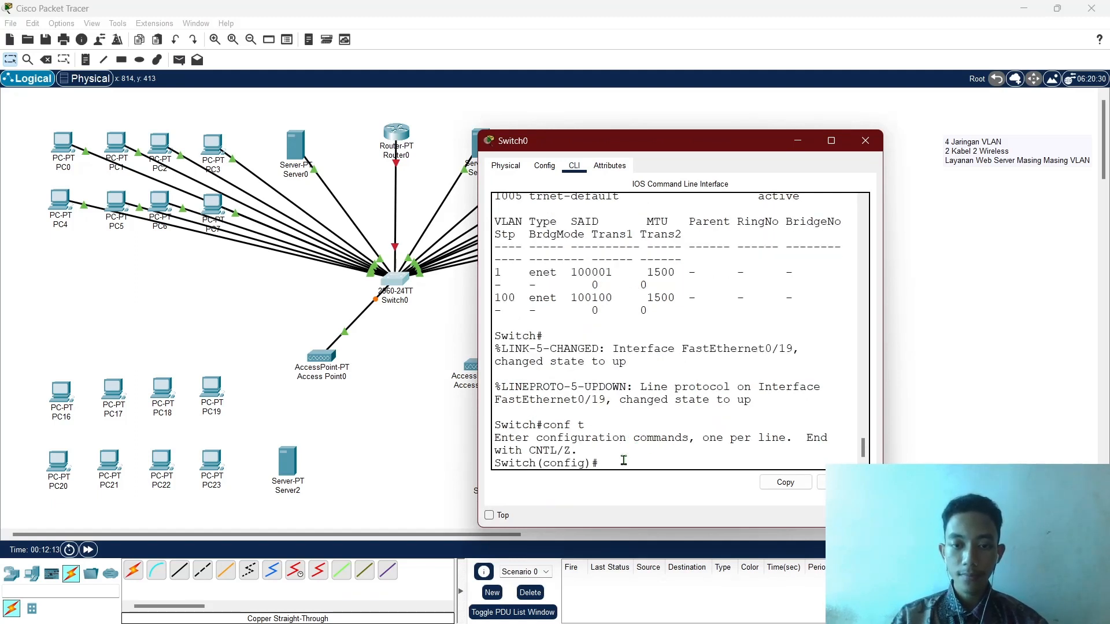
type("in")
type("fa")
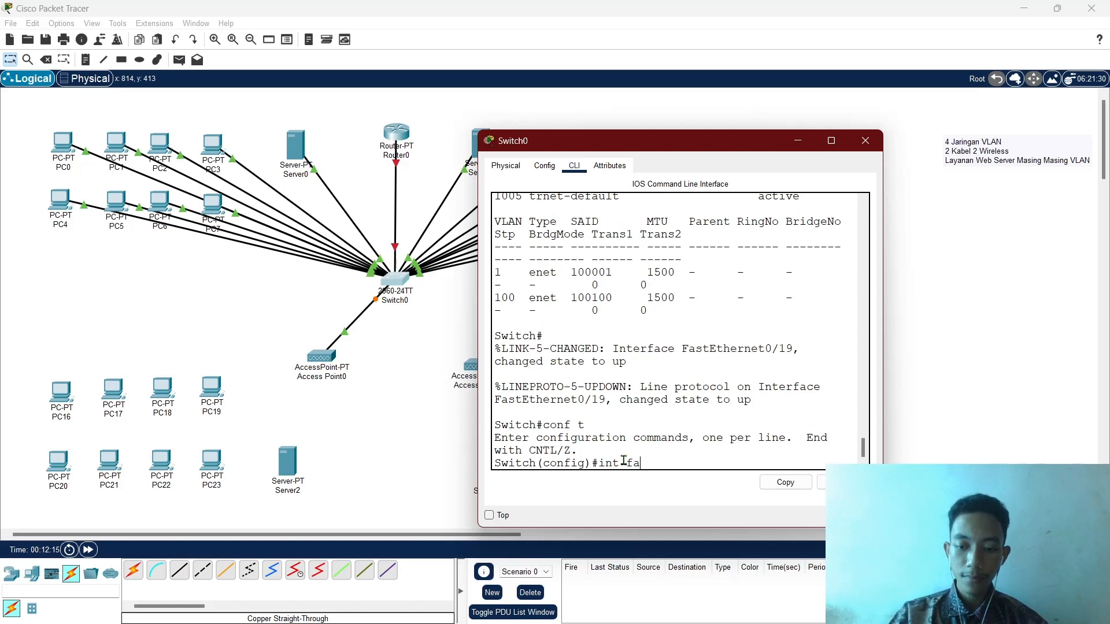
type("0/19")
key("Return")
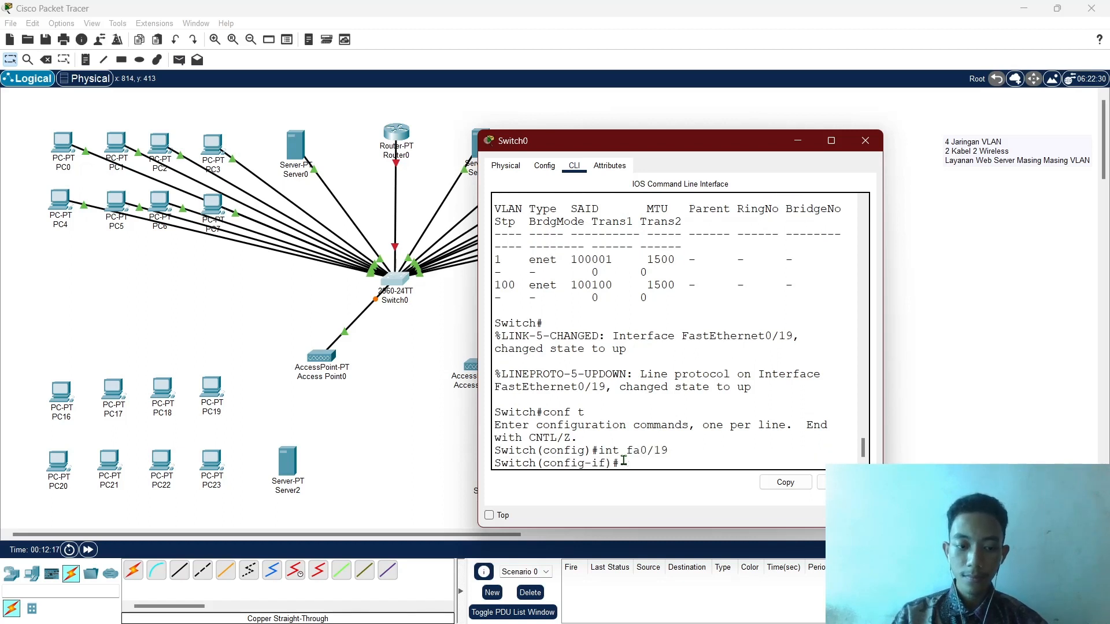
type("swit")
key("Tab")
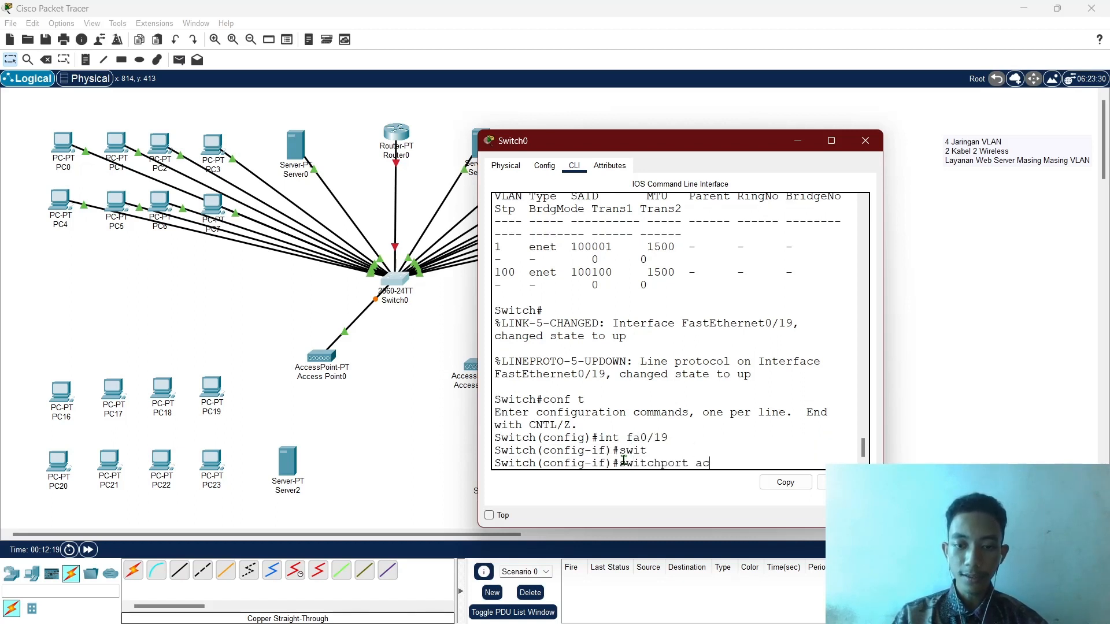
type("ac")
key("Tab")
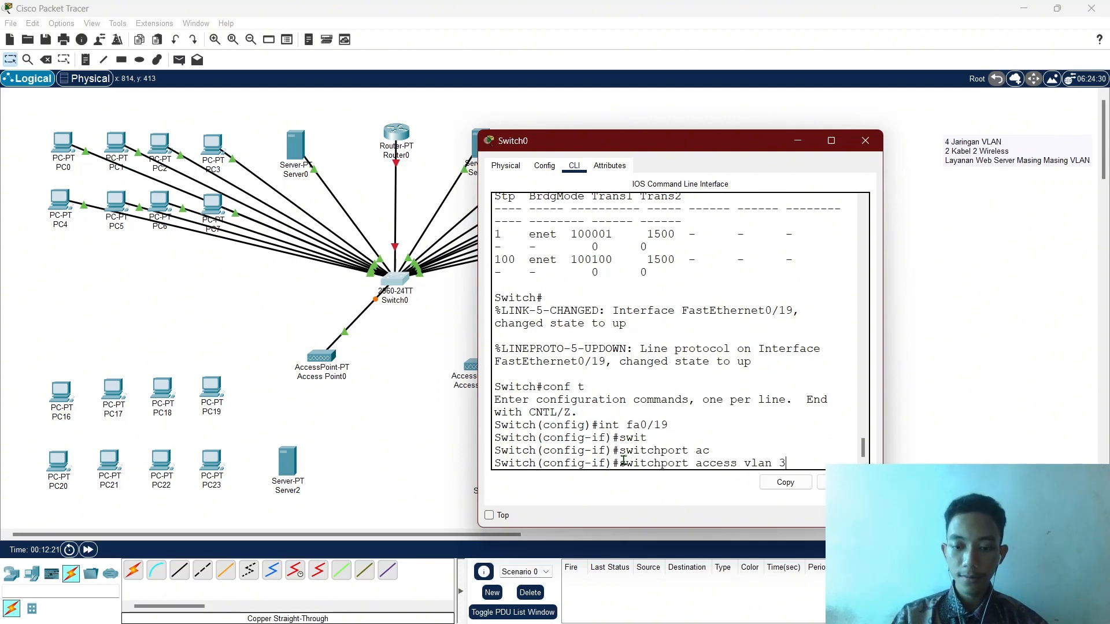
key("Return")
Exit configuration, confirm with sh vlan that LAB_C lists Fa0/19, and close Switch0.
type("ex")
key("Return")
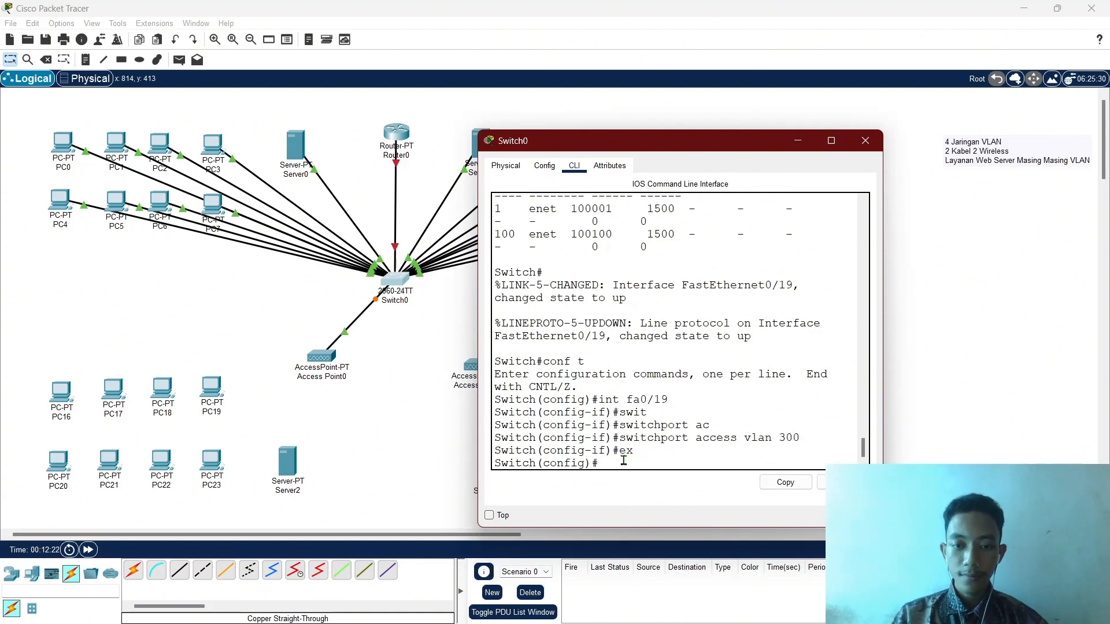
type("ex")
key("Return")
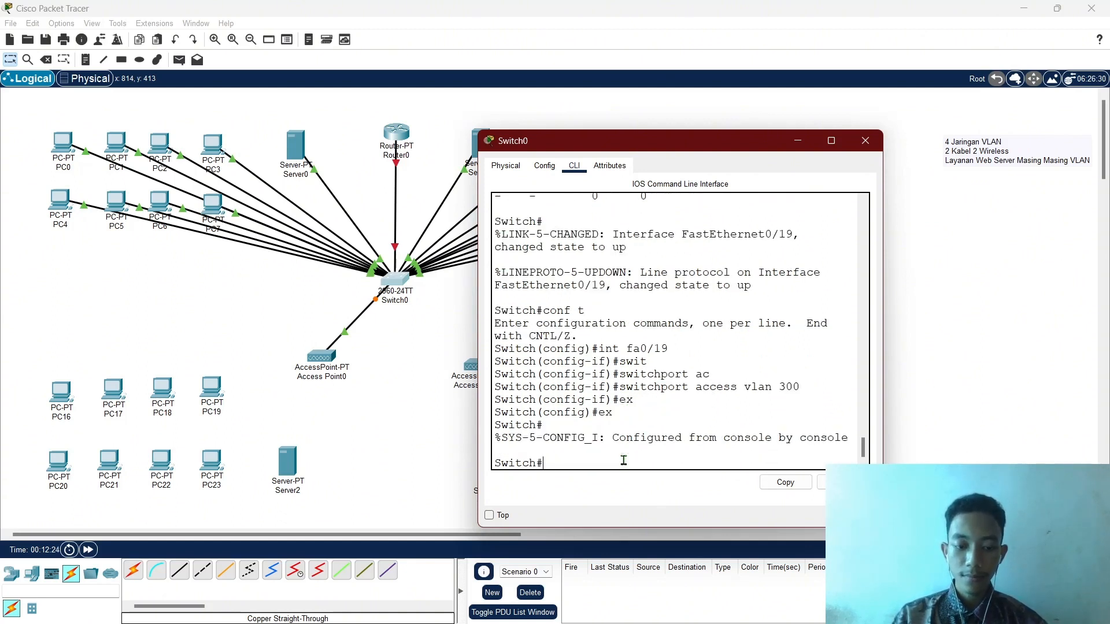
type("sh vlan")
key("Return")
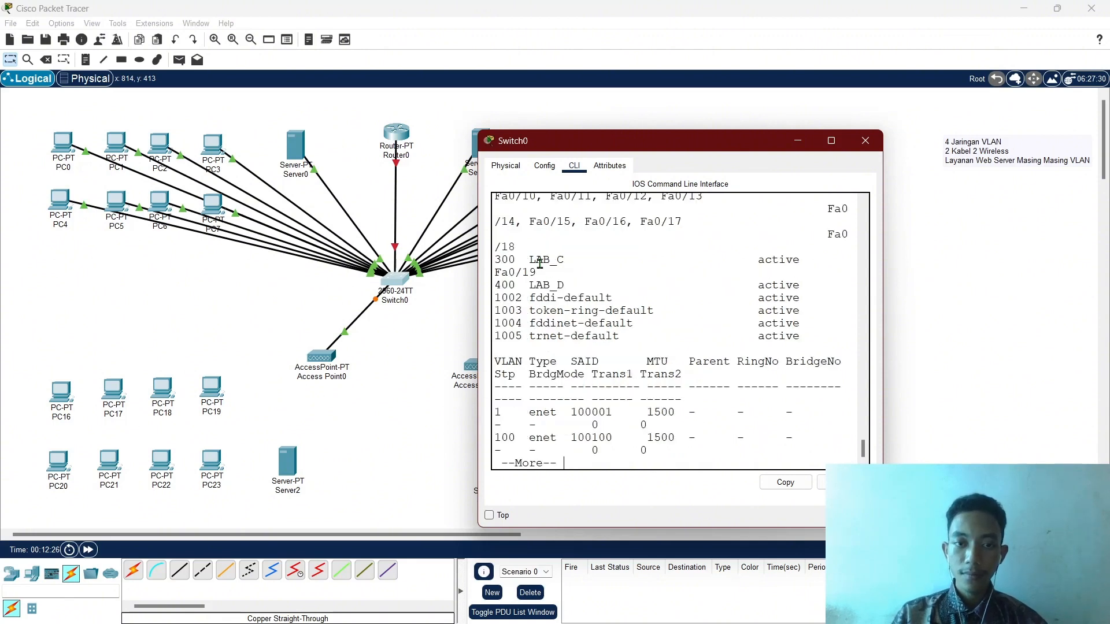
left_click_drag(501, 261, 540, 264)
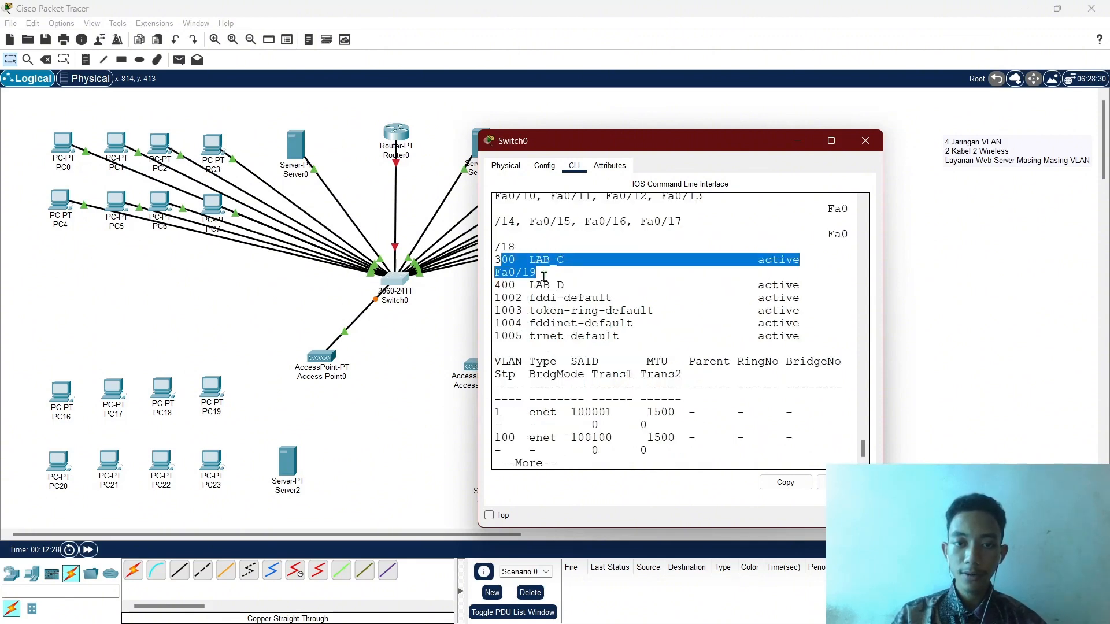
left_click(544, 276)
left_click(797, 141)
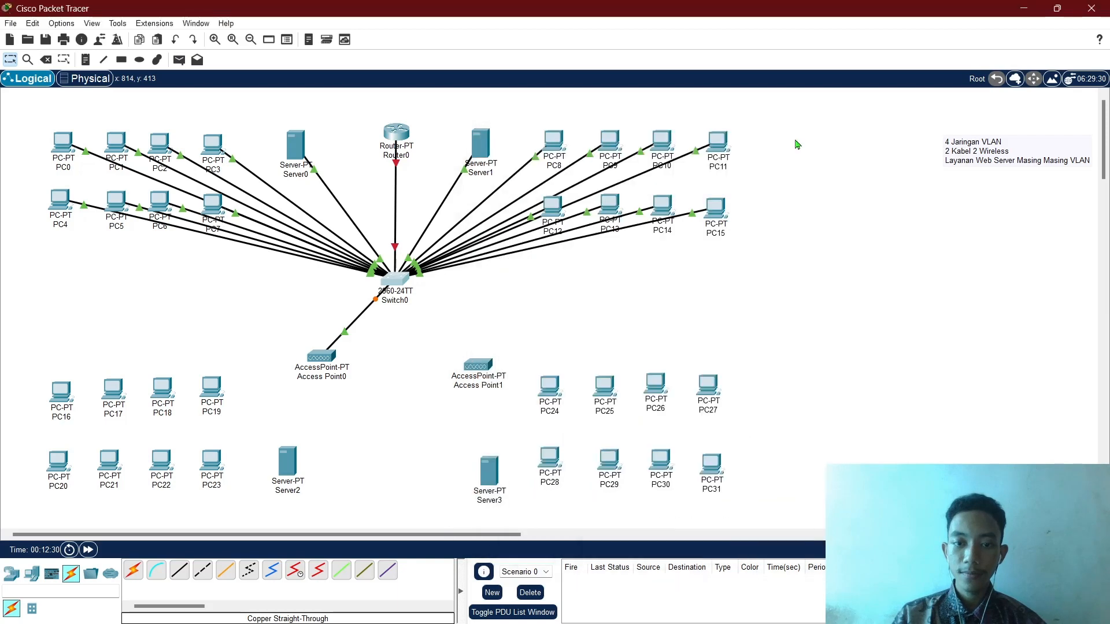
left_click(396, 279)
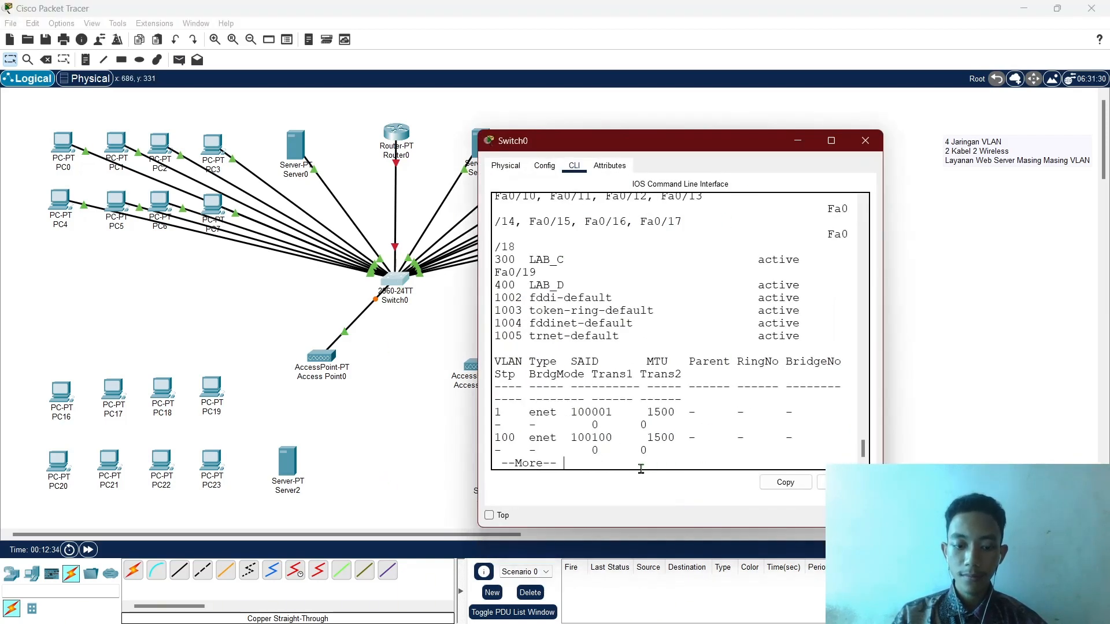
key("q")
left_click(865, 140)
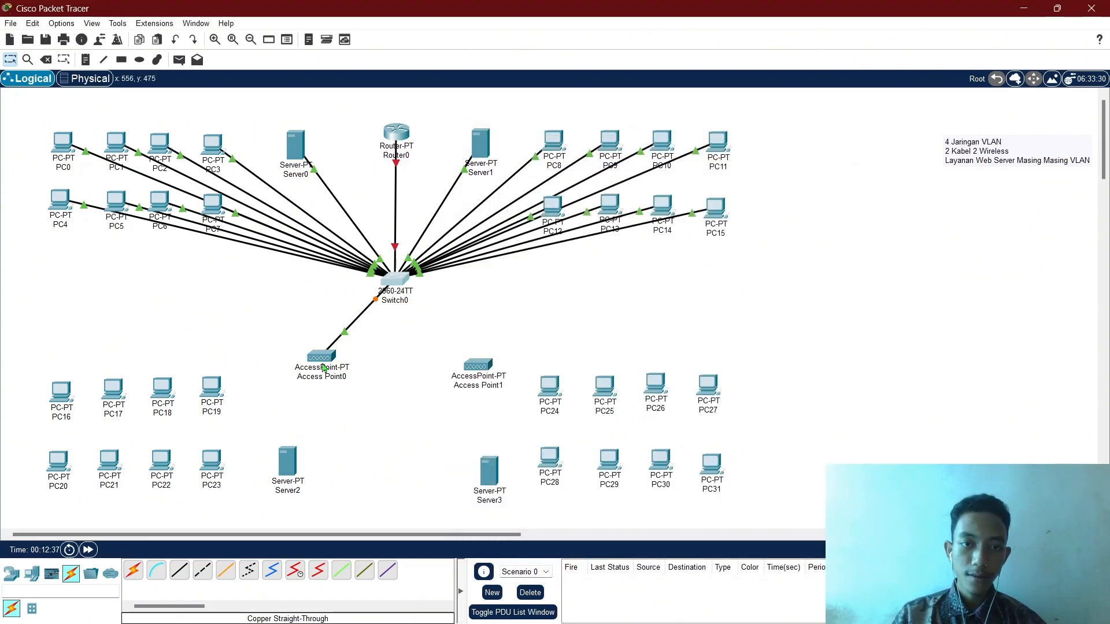
Cable Switch0 FastEthernet0/20 to Access Point1 Port 0 with copper straight-through.
left_click(179, 570)
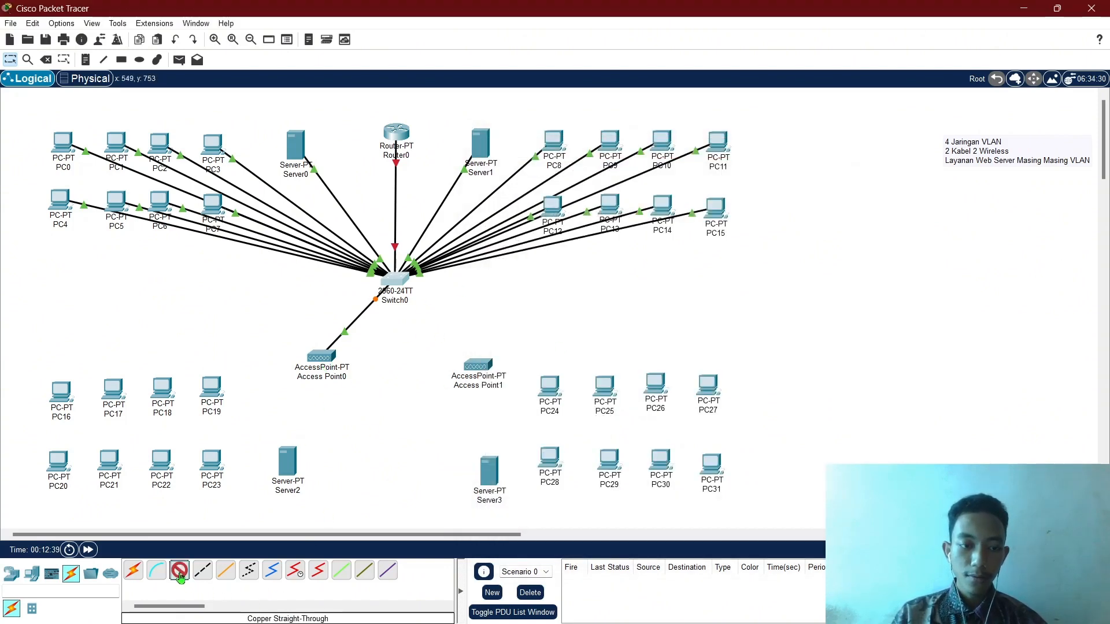
left_click(393, 287)
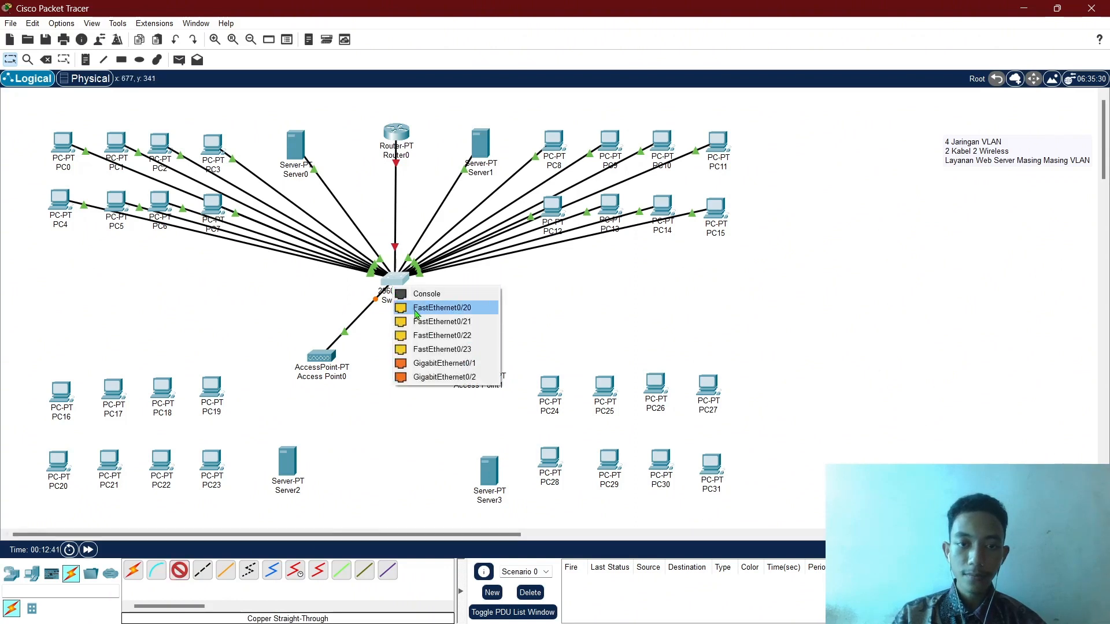
left_click(413, 308)
left_click(478, 364)
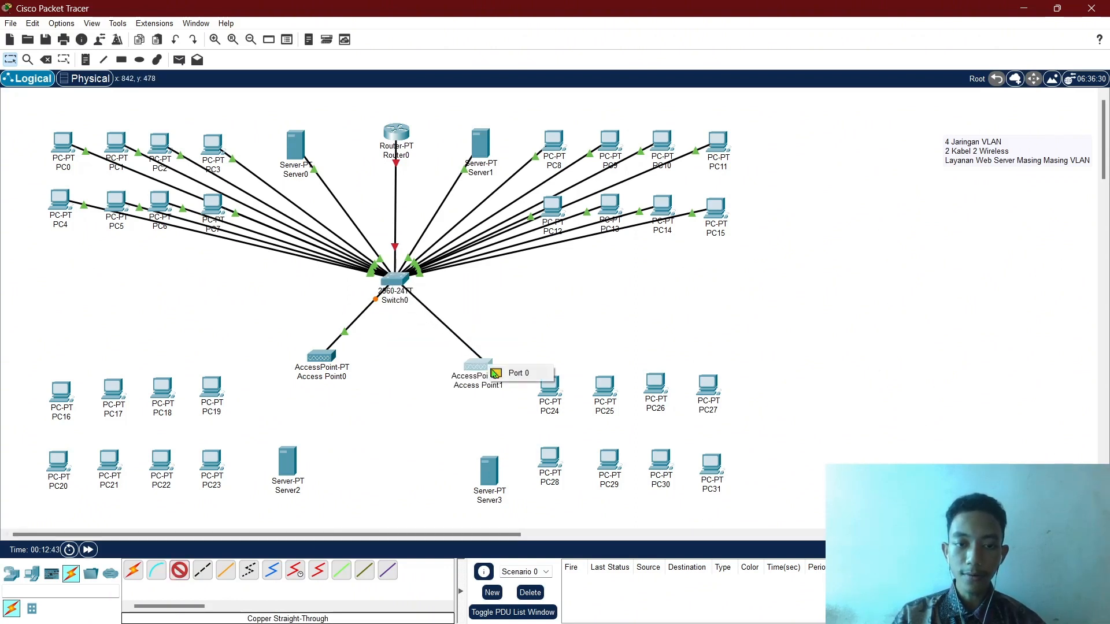
left_click(504, 373)
left_click(390, 279)
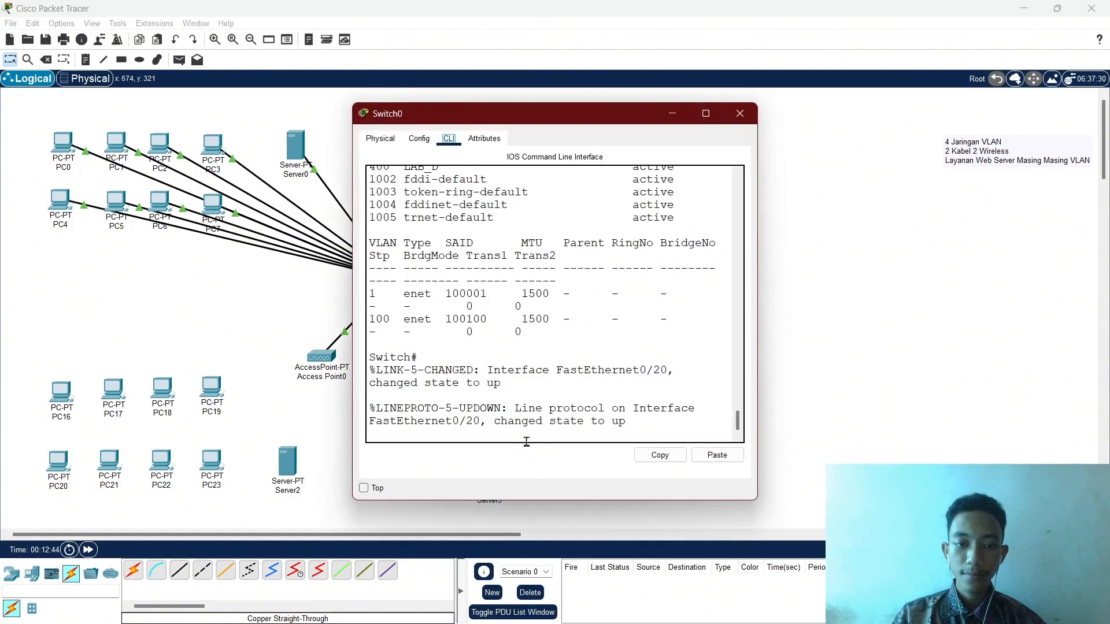
Assign Switch0 port Fa0/20 to access VLAN 400 and leave configuration mode.
type("ch#c")
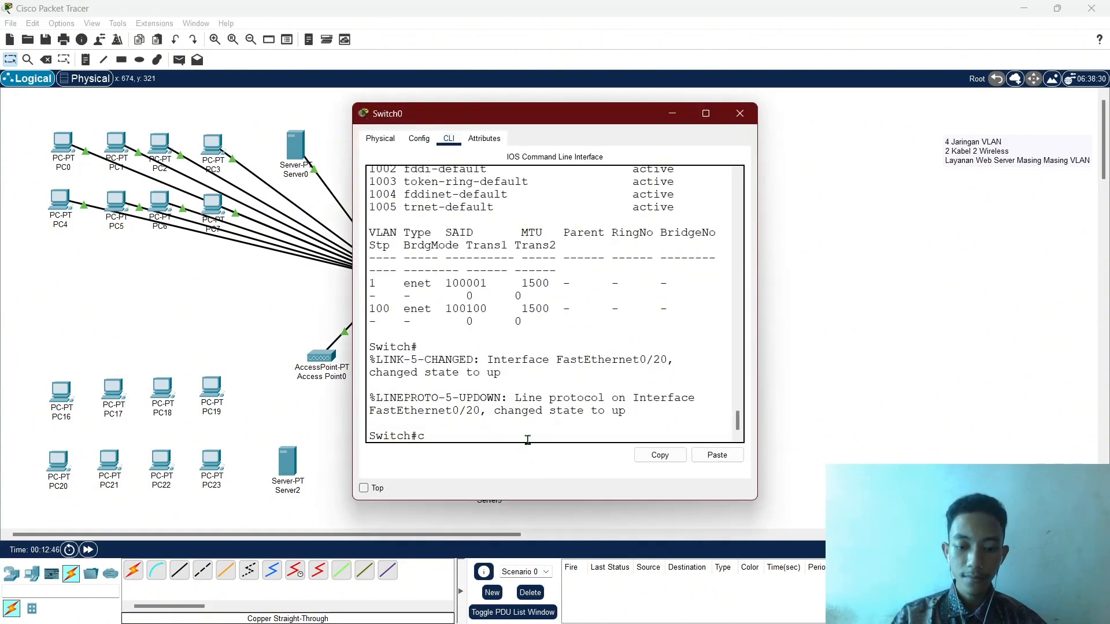
type("onf t")
key("Return")
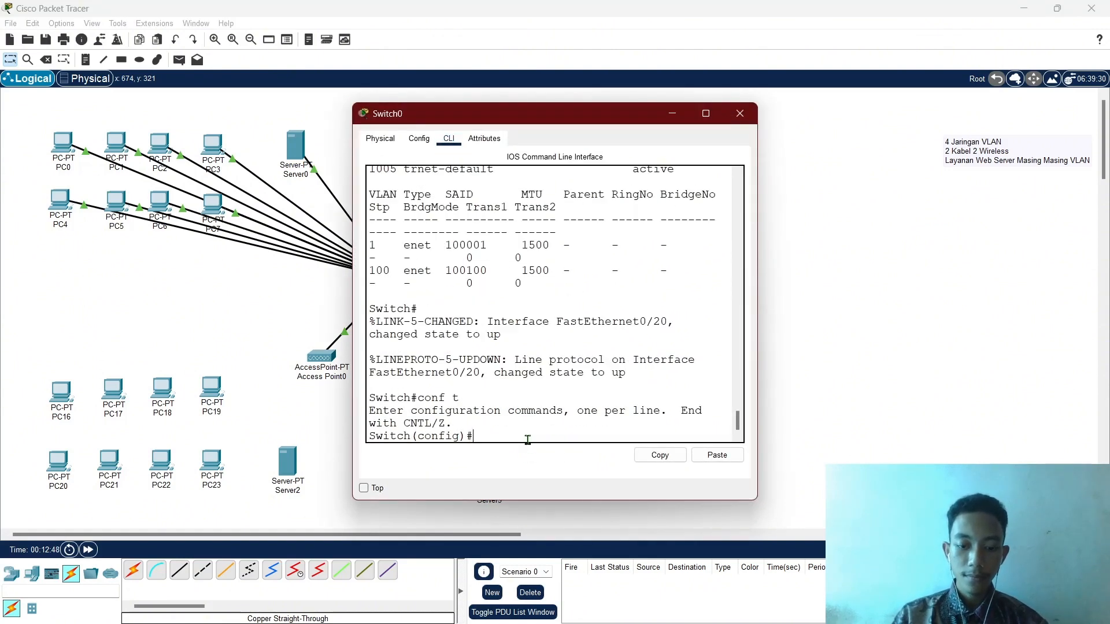
key("Up")
key("Up")
key("Up")
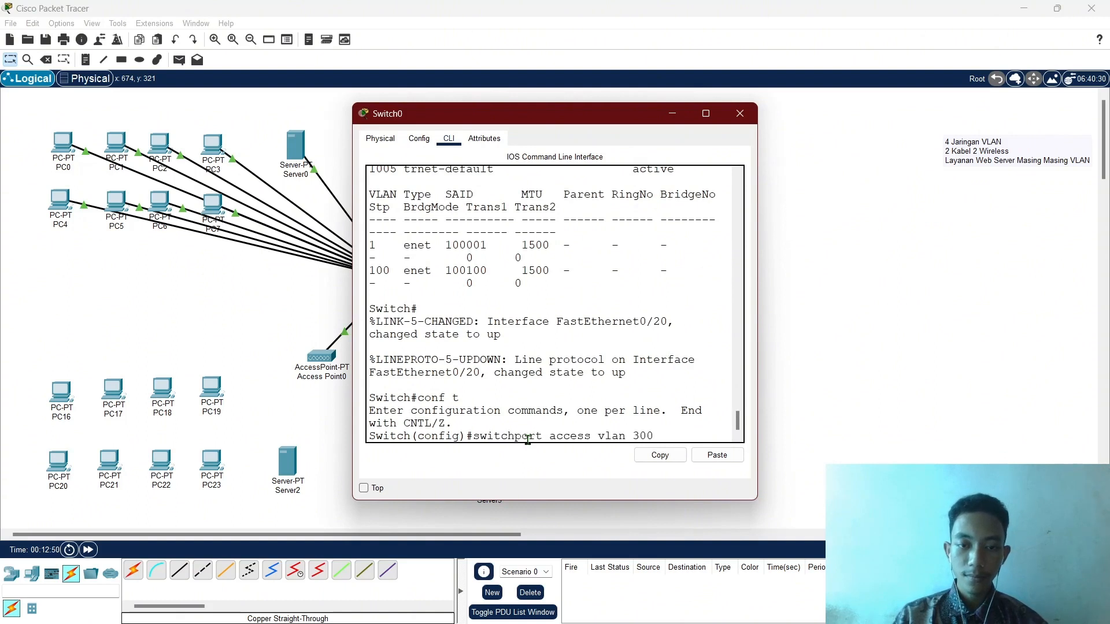
key("BackSpace")
key("BackSpace")
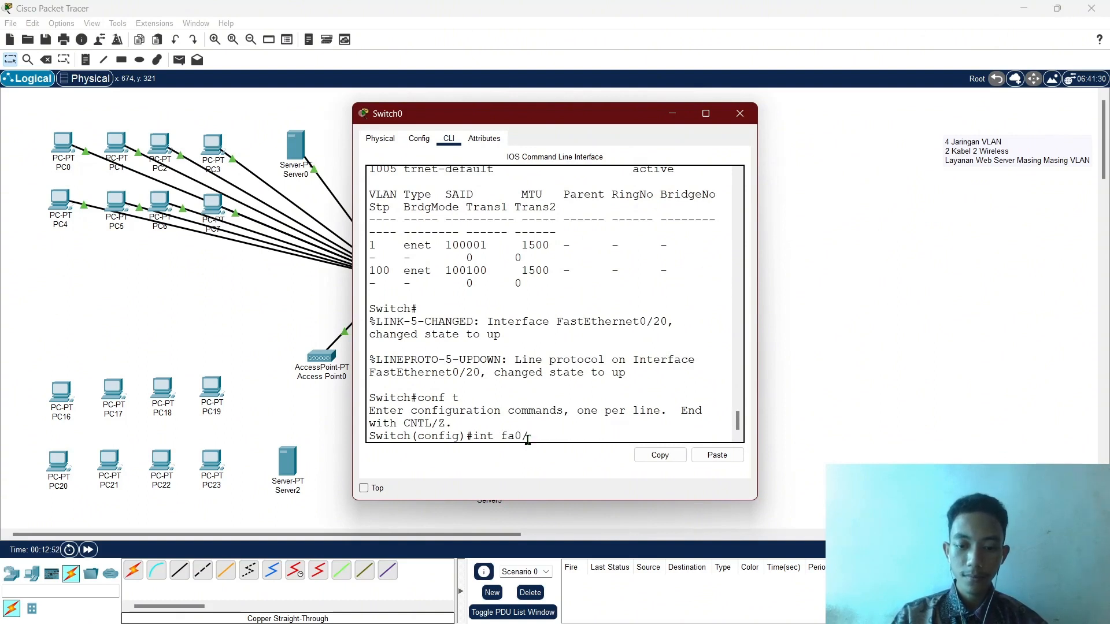
type("20")
key("Return")
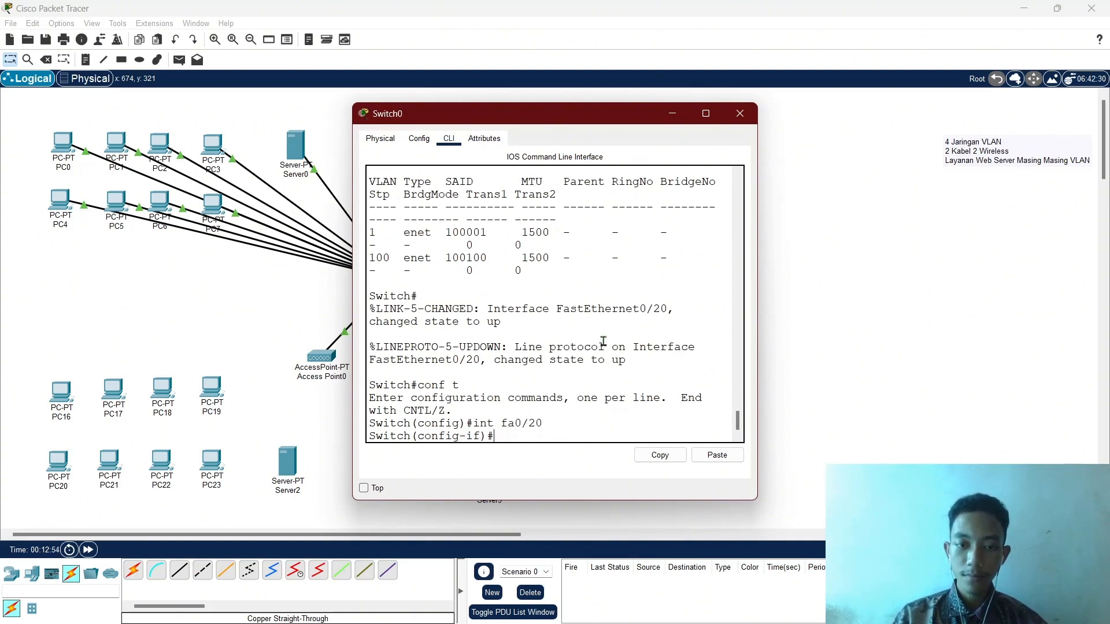
type("ex")
key("Up")
key("Up")
key("Up")
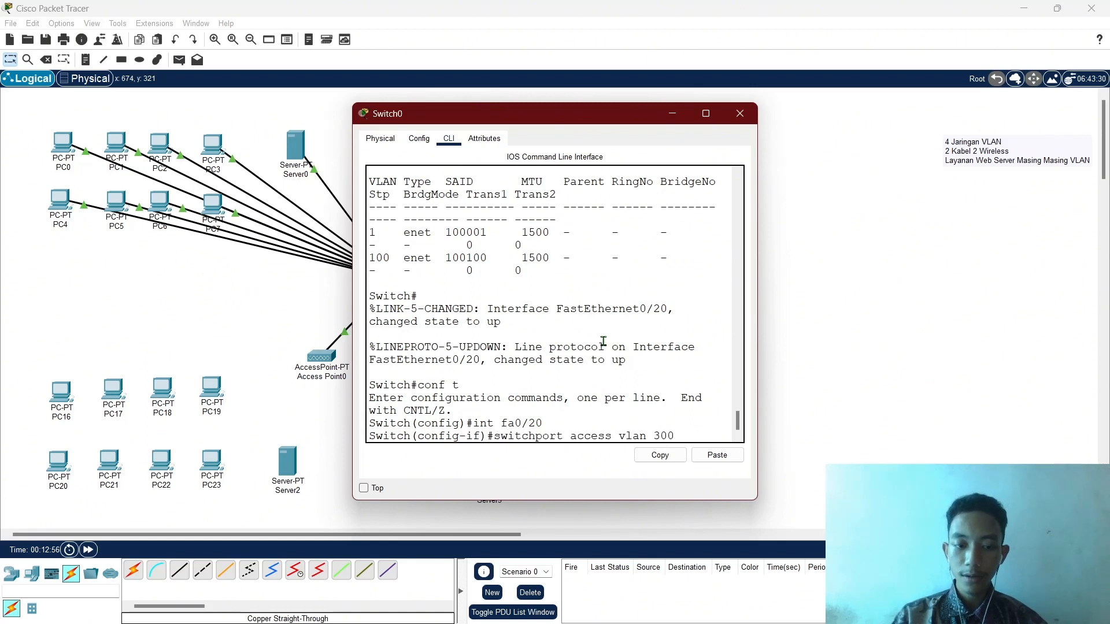
type("4")
key("Return")
type("ex")
key("Return")
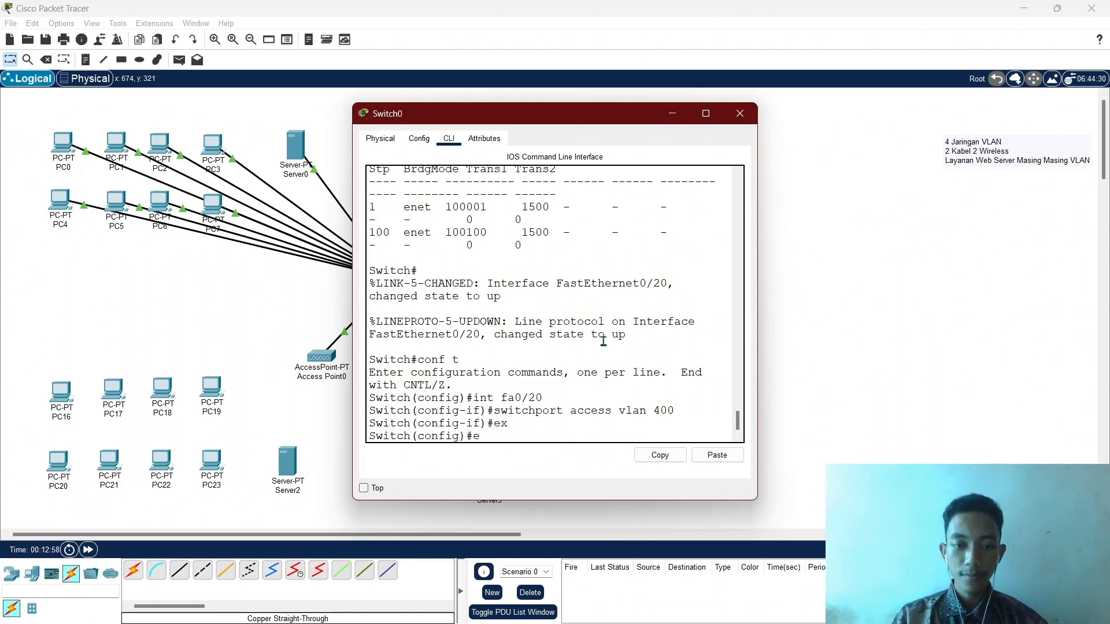
type("ex")
key("Return")
Run 'sh vl' and check the port listings for Fa0/18, Fa0/19 and Fa0/20.
type("sh ")
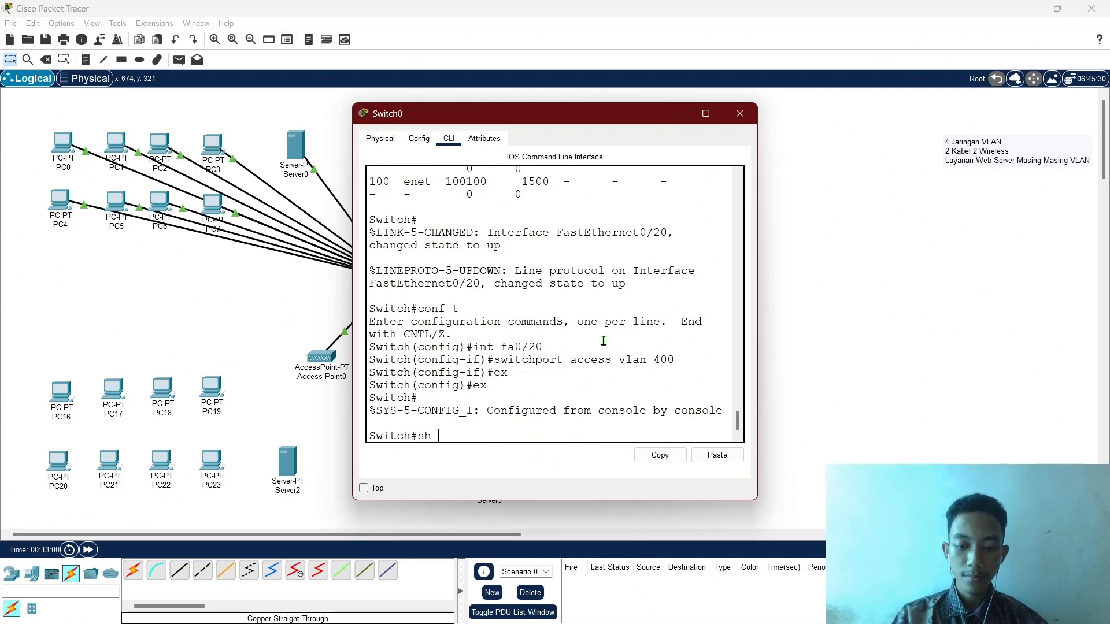
type("vl")
key("Return")
scroll(603, 342, "up", 2)
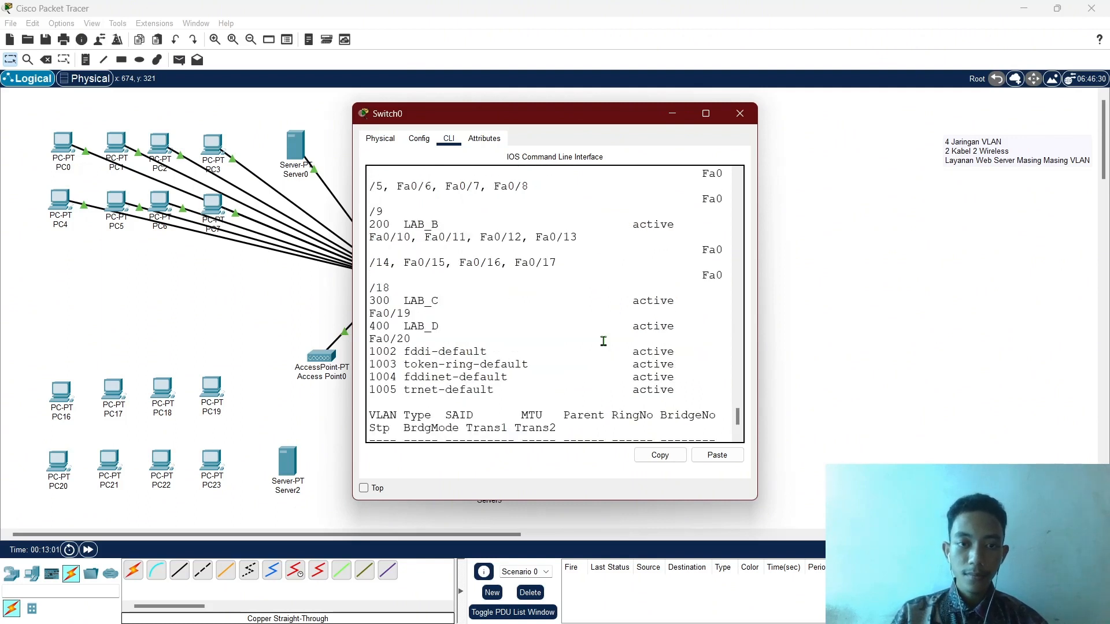
scroll(422, 297, "up", 2)
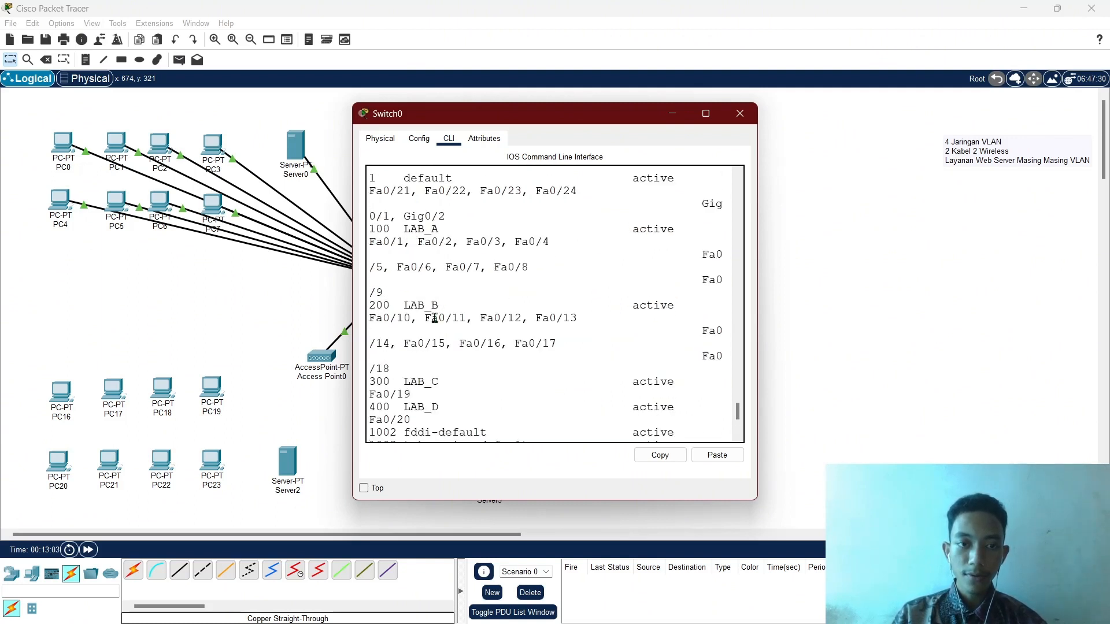
scroll(434, 319, "up", 1)
scroll(439, 345, "down", 1)
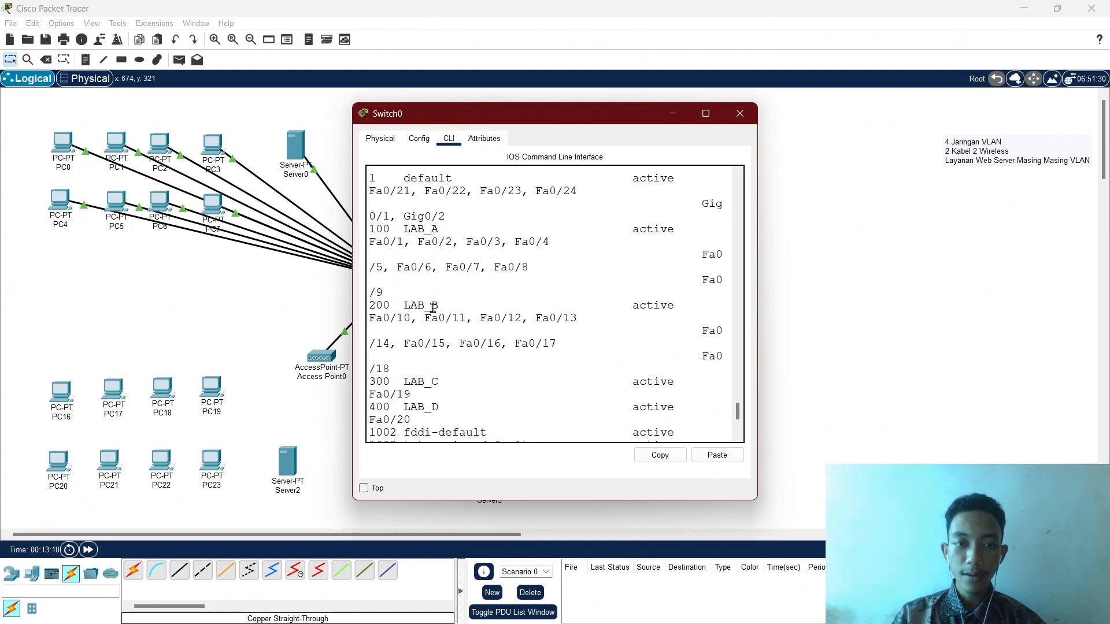
left_click_drag(397, 368, 368, 370)
scroll(440, 356, "down", 2)
left_click_drag(415, 313, 370, 313)
left_click(420, 340)
left_click_drag(419, 340, 373, 340)
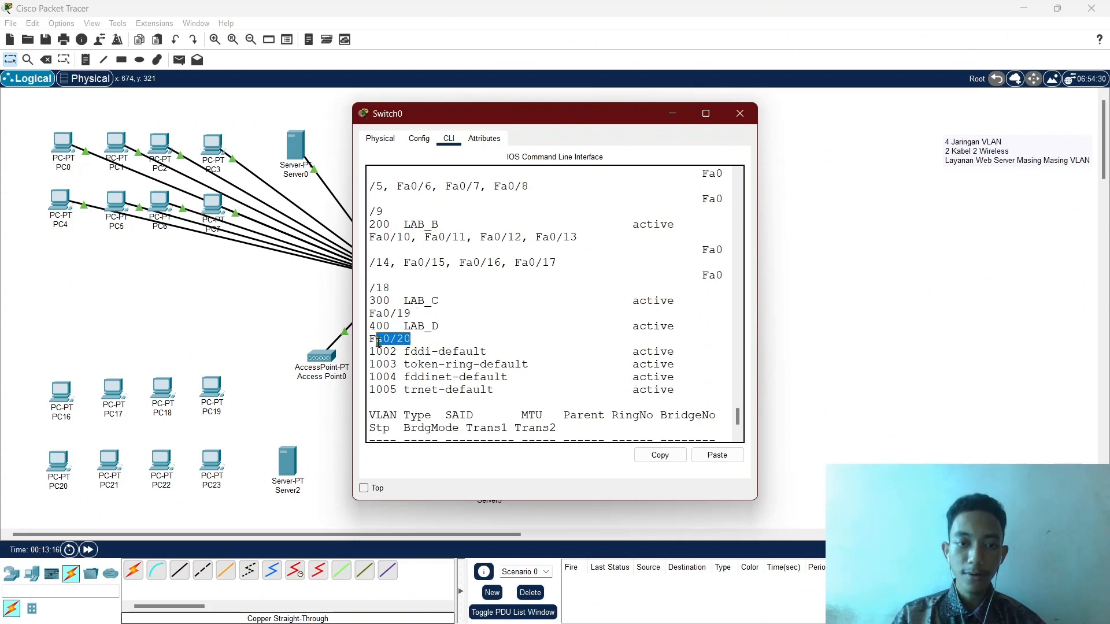
left_click(423, 337)
scroll(431, 345, "down", 2)
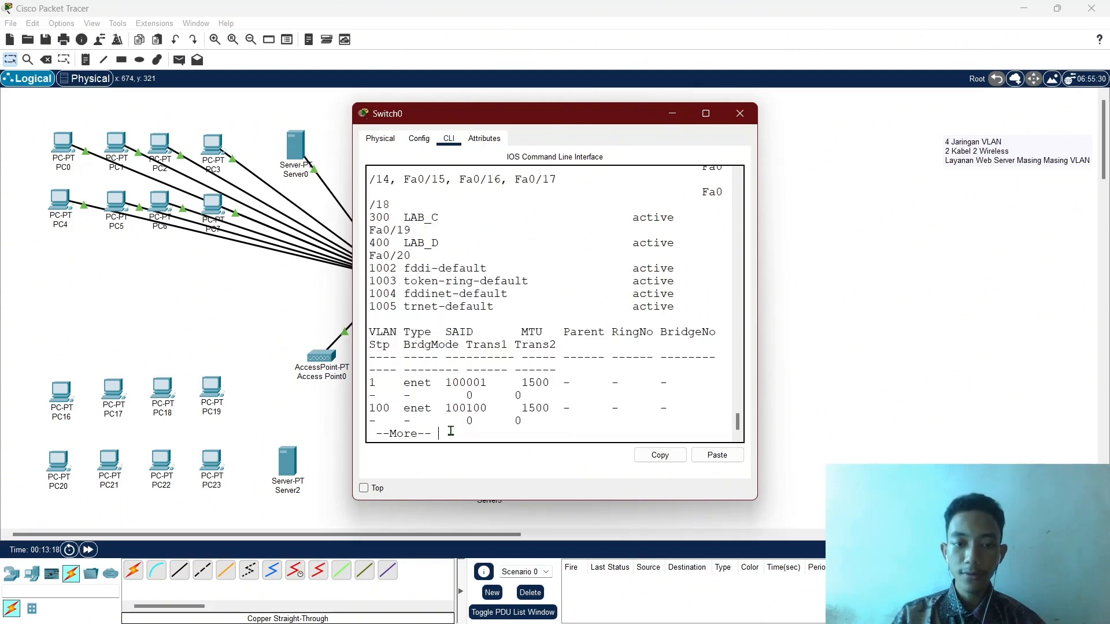
key("q")
Close Switch0 and bring up Server0's Desktop applications.
left_click(740, 113)
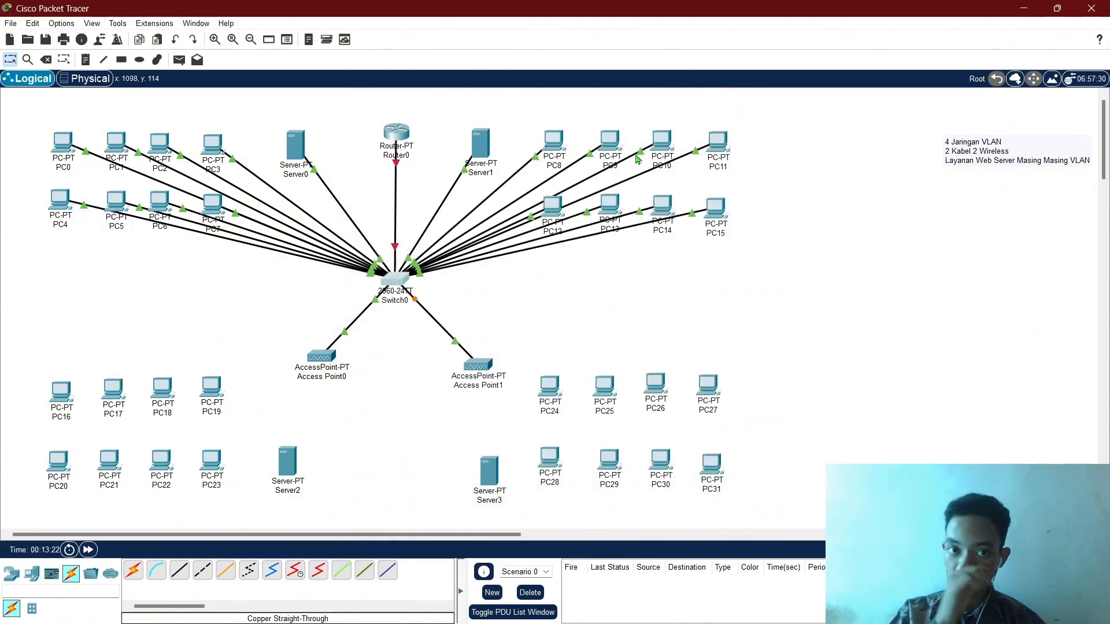
left_click(287, 154)
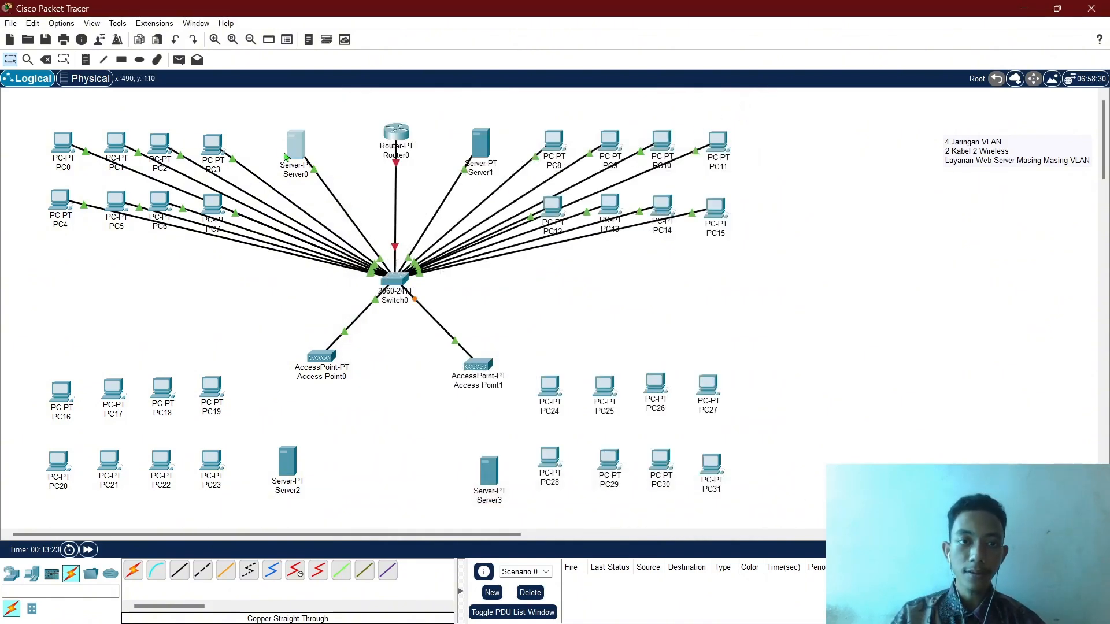
left_click(457, 139)
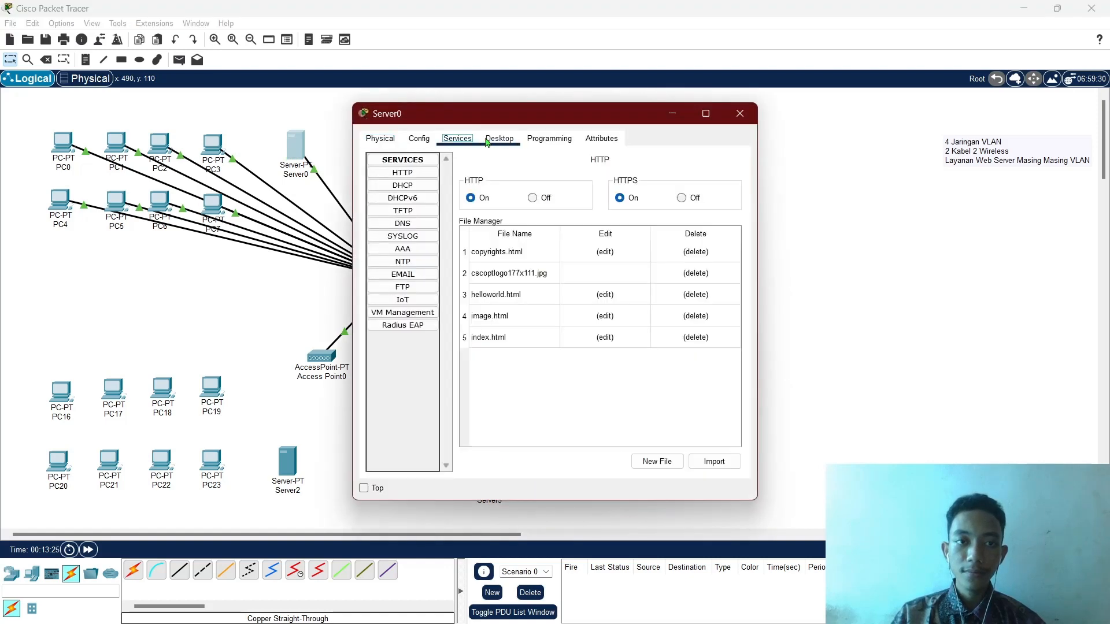
left_click(500, 139)
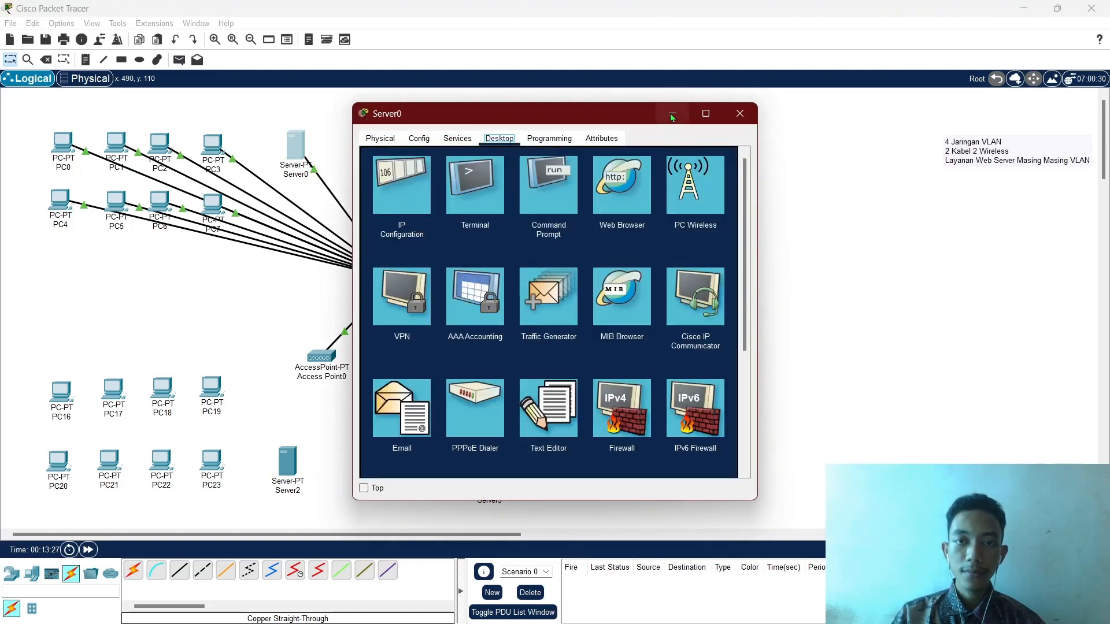
In Server0's IP Configuration, enter 192.168.10.2, mask 255.255.255.240 and gateway 192.168.10.1.
left_click(411, 185)
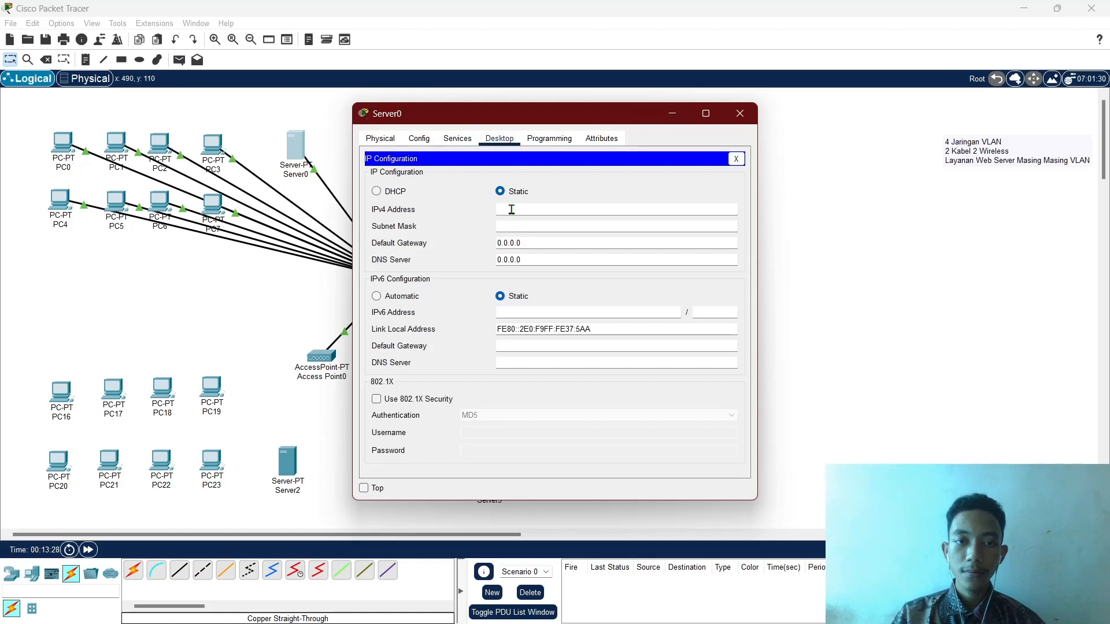
left_click(555, 212)
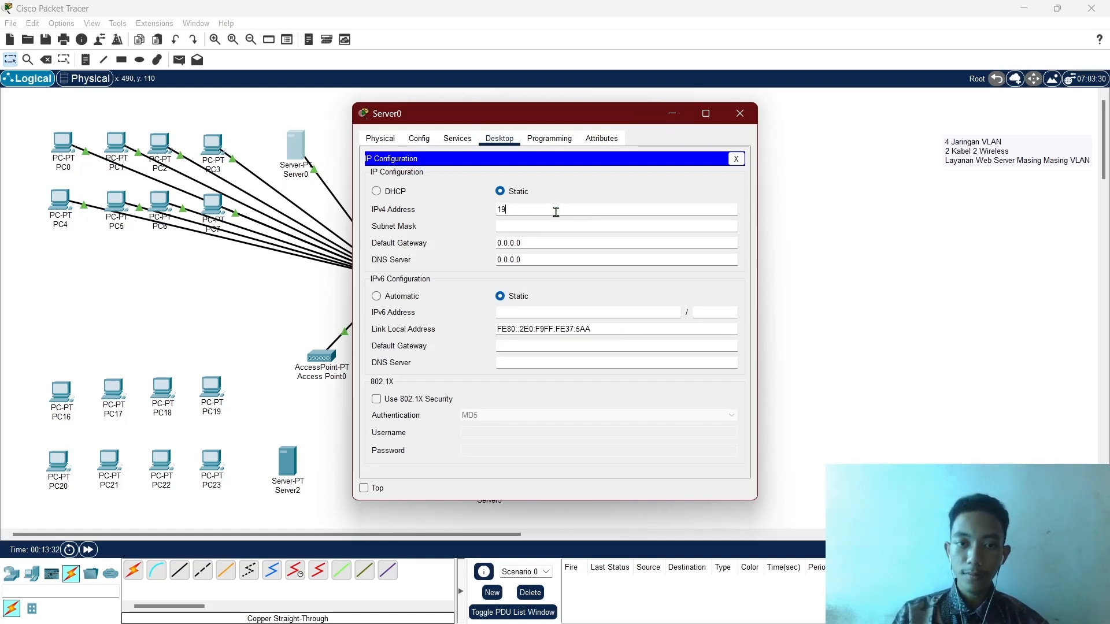
type("192.168.10.")
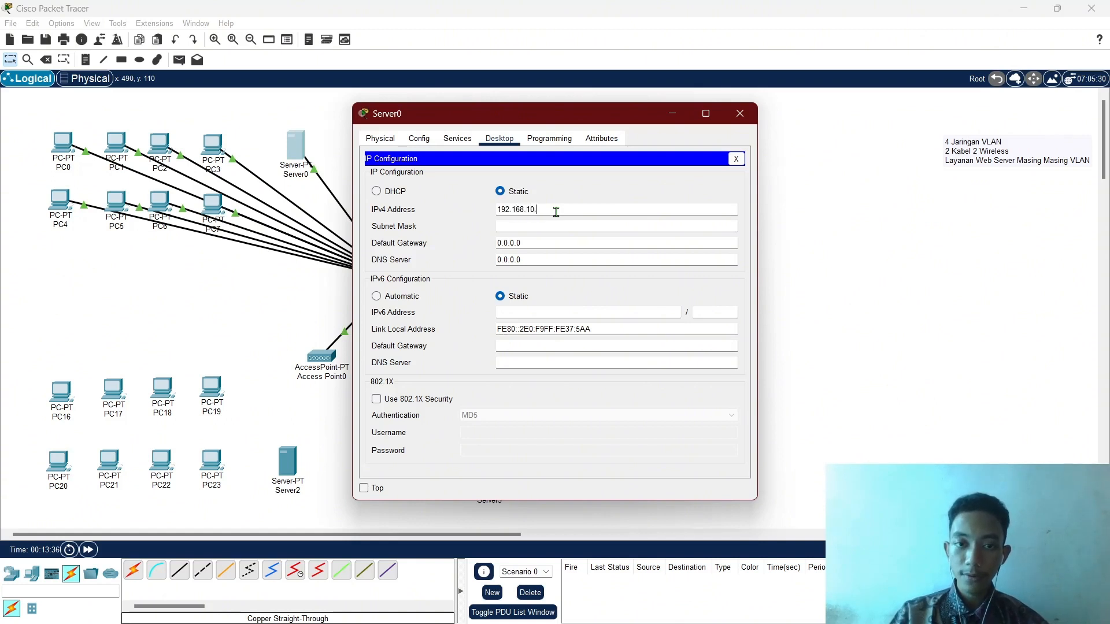
type("2")
key("ctrl+a")
key("ctrl+c")
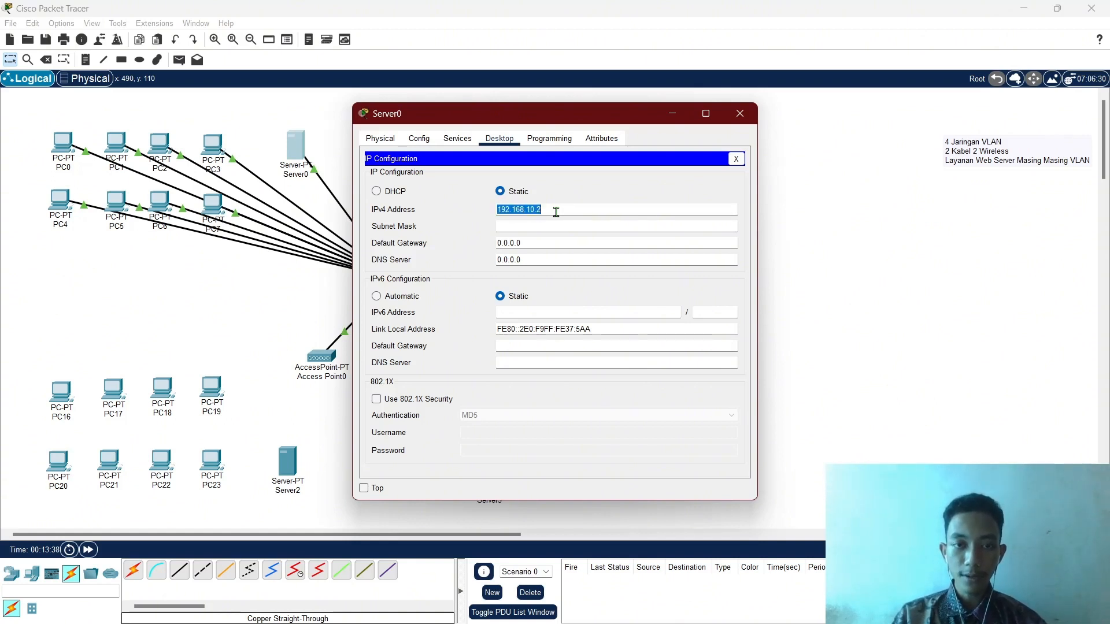
key("Tab")
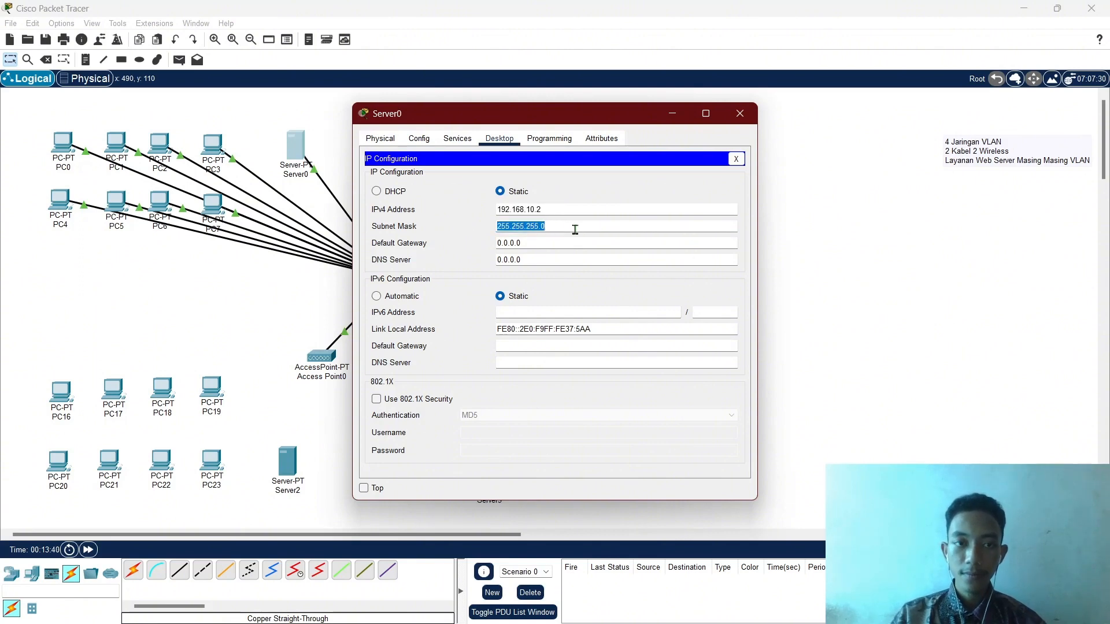
key("End")
key("BackSpace")
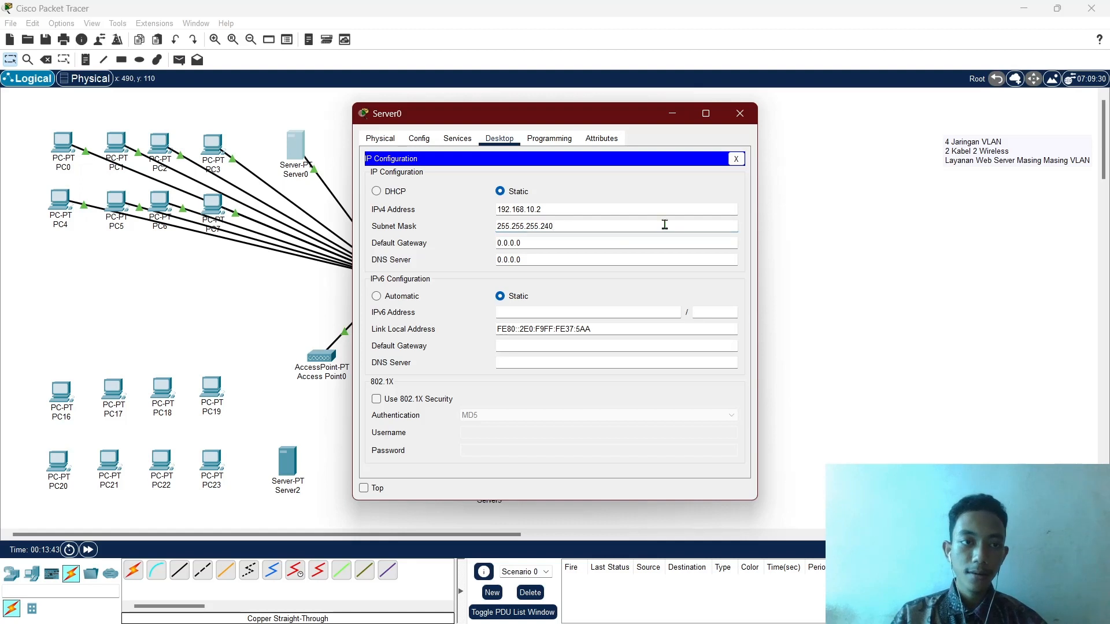
left_click(543, 243)
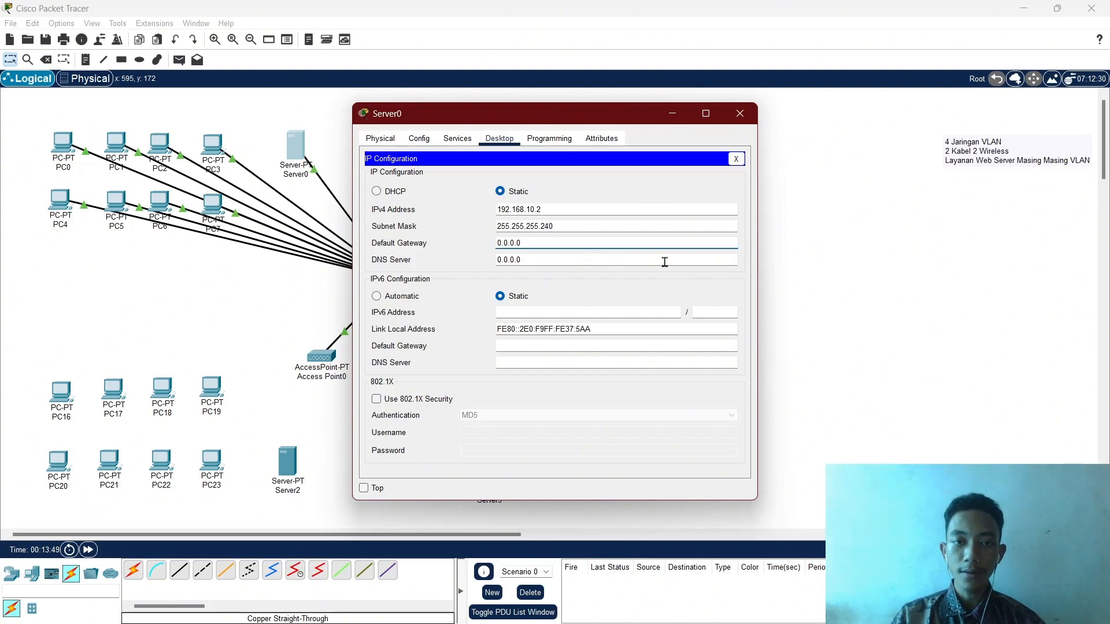
key("BackSpace")
key("BackSpace")
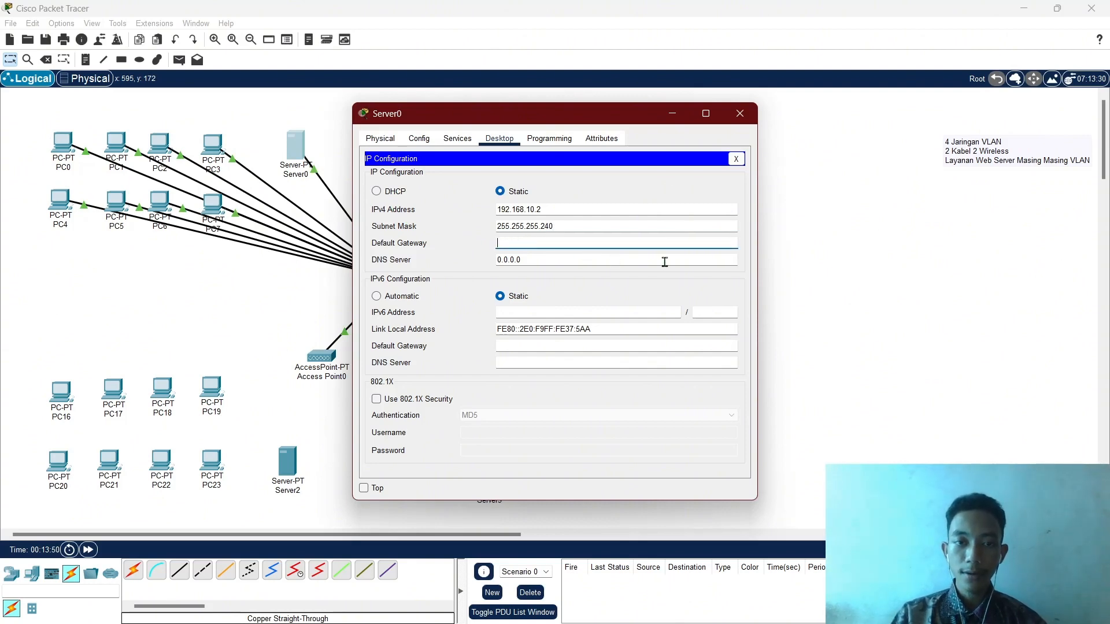
type("192.168.10.2")
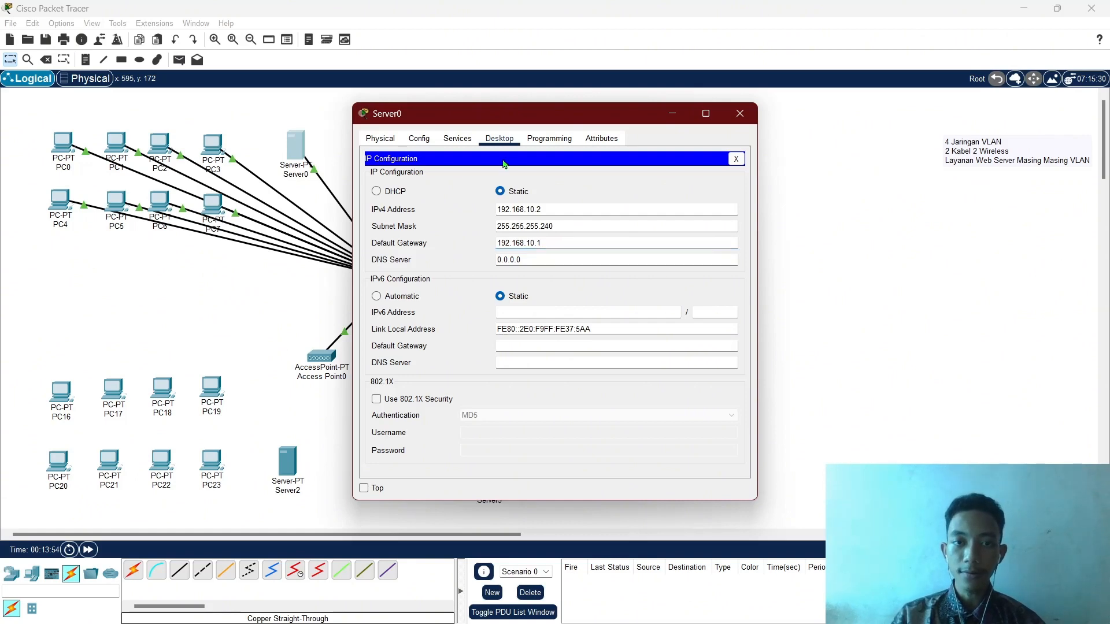
left_click(456, 140)
Enable Server0's DHCP serverPool with gateway 192.168.10.1, start 192.168.10.3 and 8 users, then save and close.
left_click(405, 185)
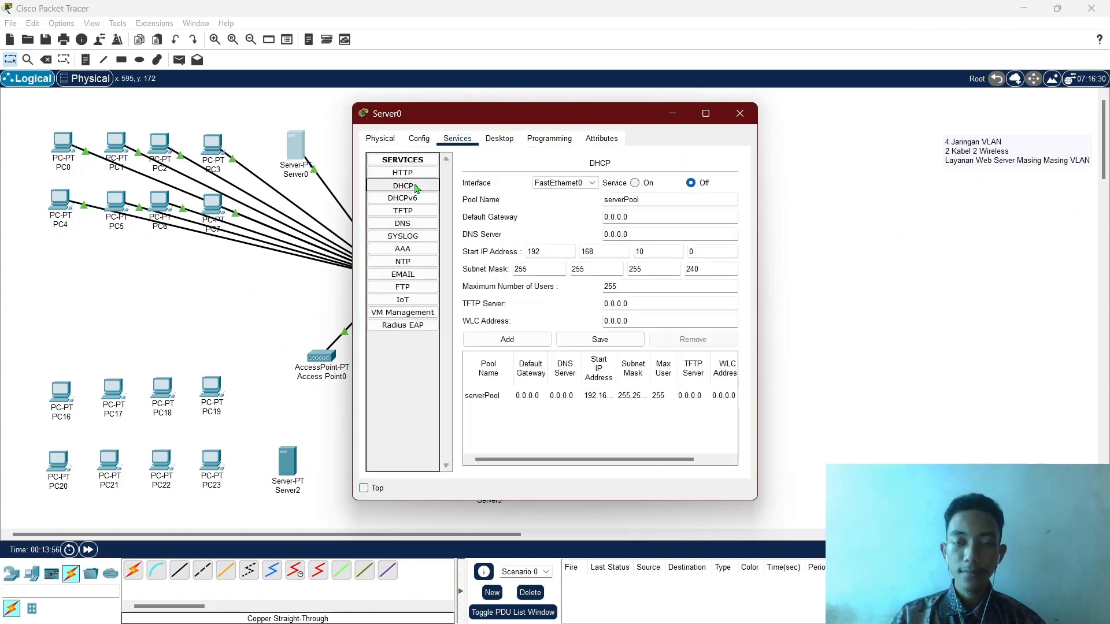
left_click(634, 182)
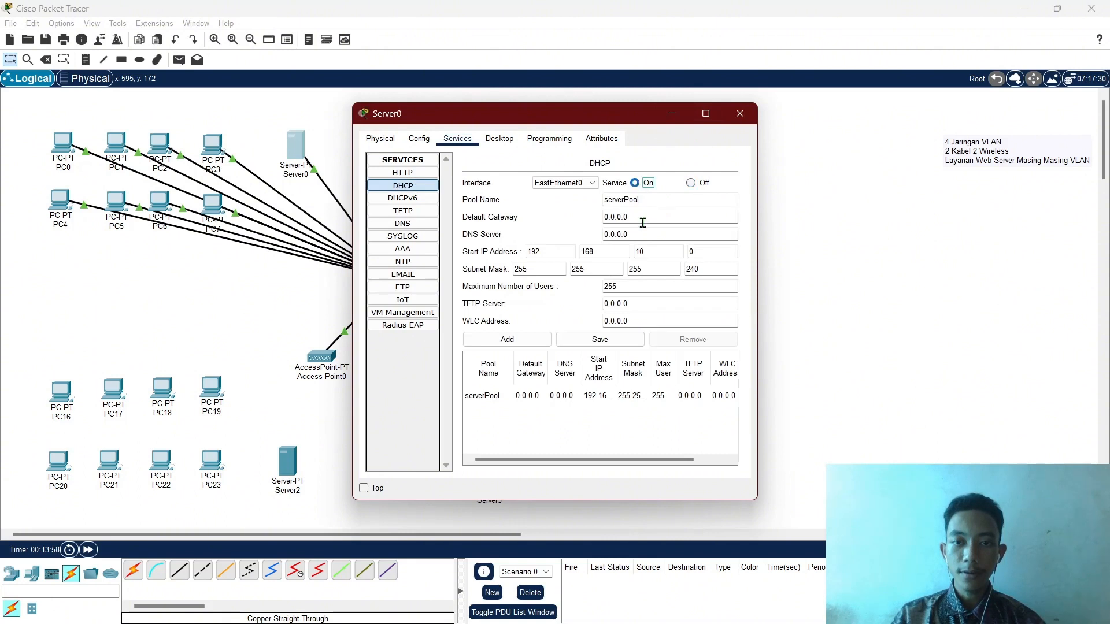
left_click(651, 216)
left_click_drag(650, 217, 583, 223)
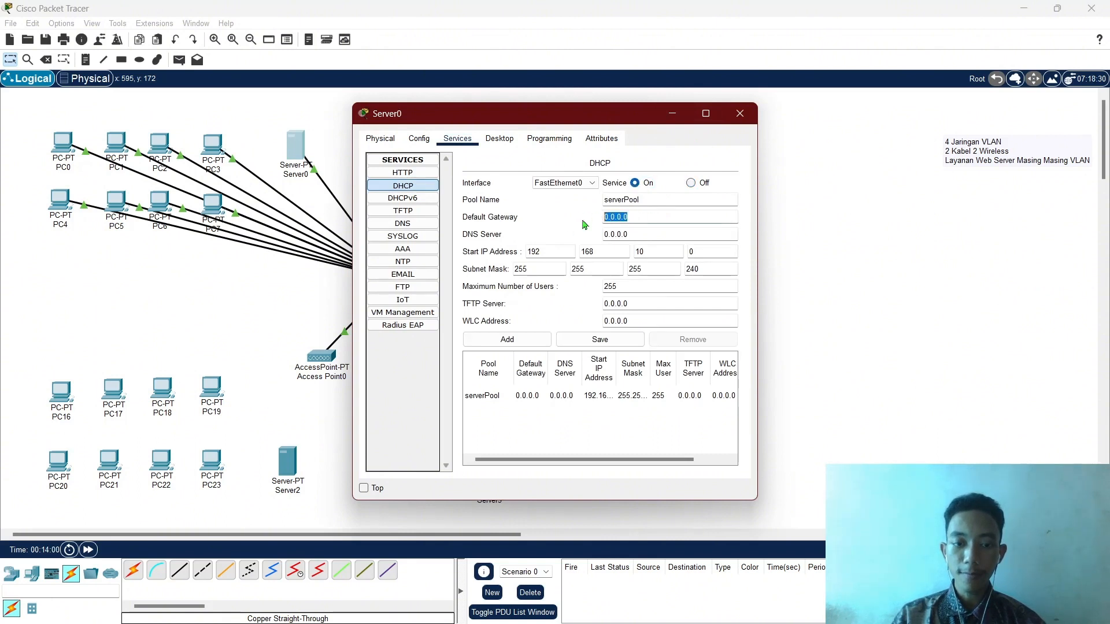
key("ctrl+v")
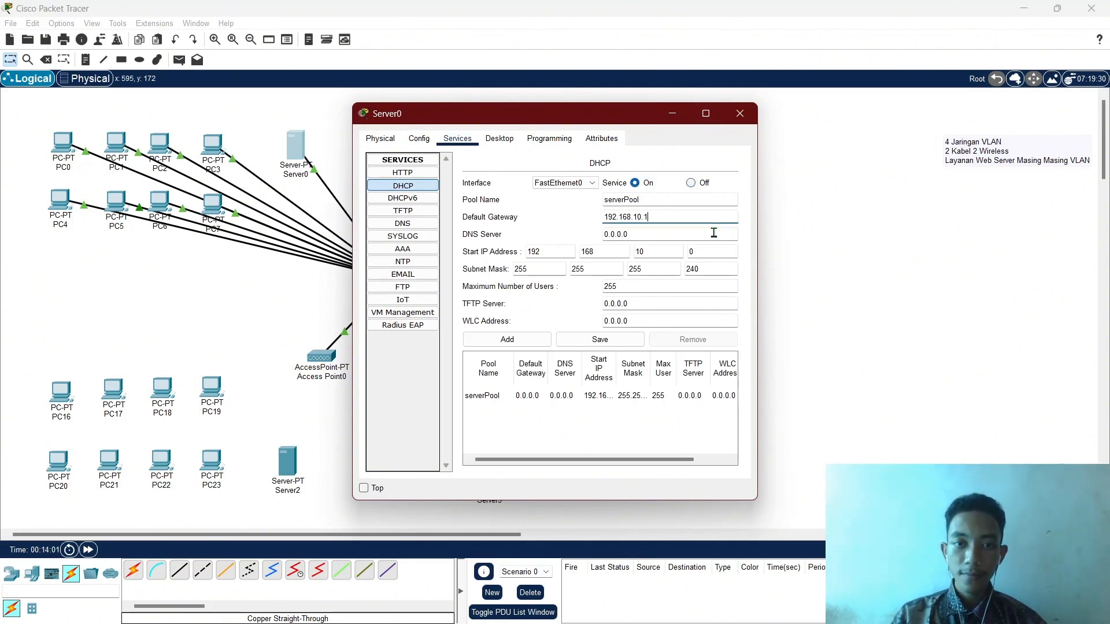
left_click(713, 254)
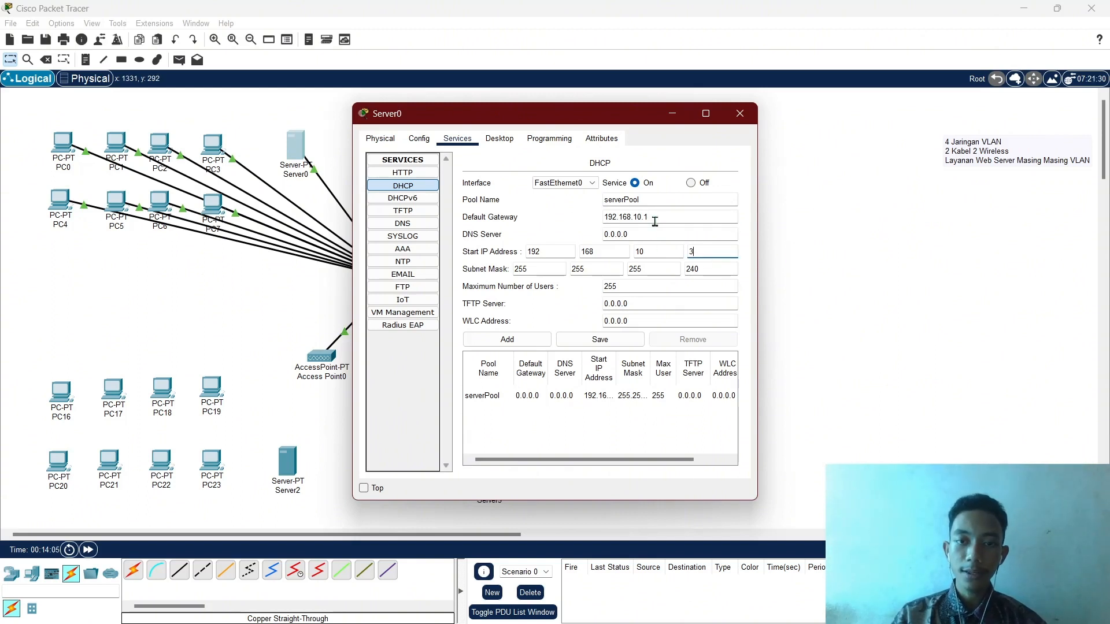
double_click(651, 284)
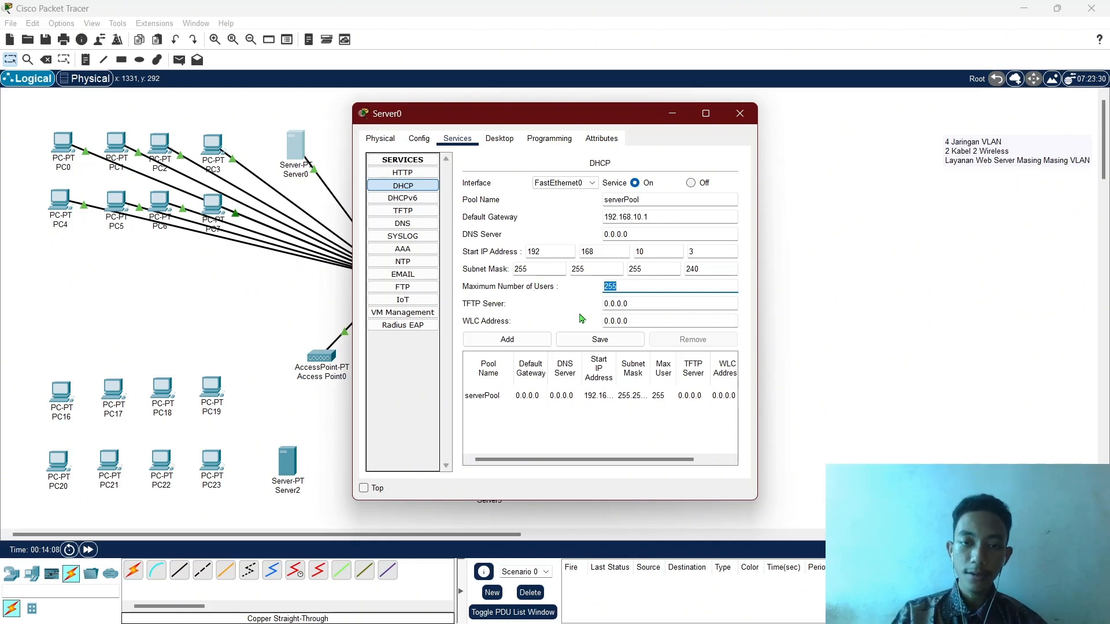
type("8")
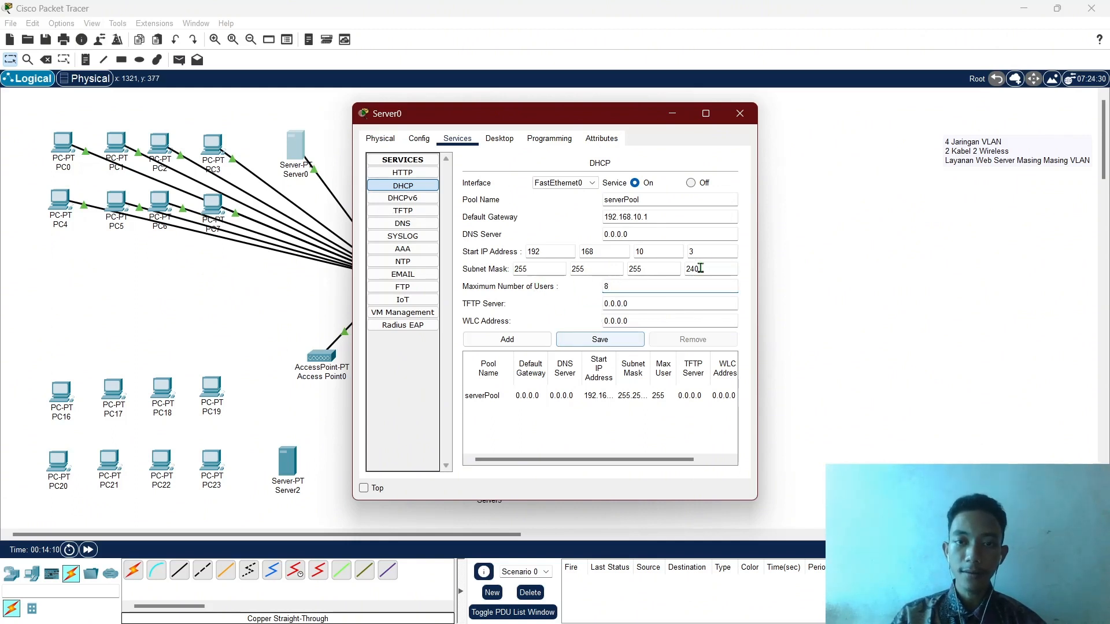
left_click(615, 343)
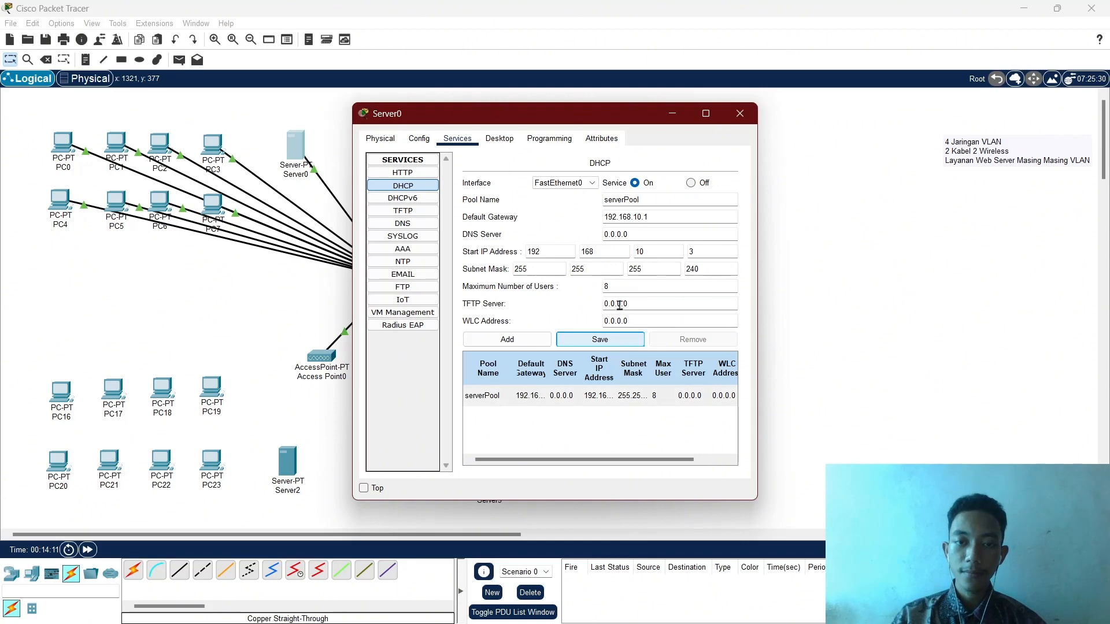
left_click(671, 113)
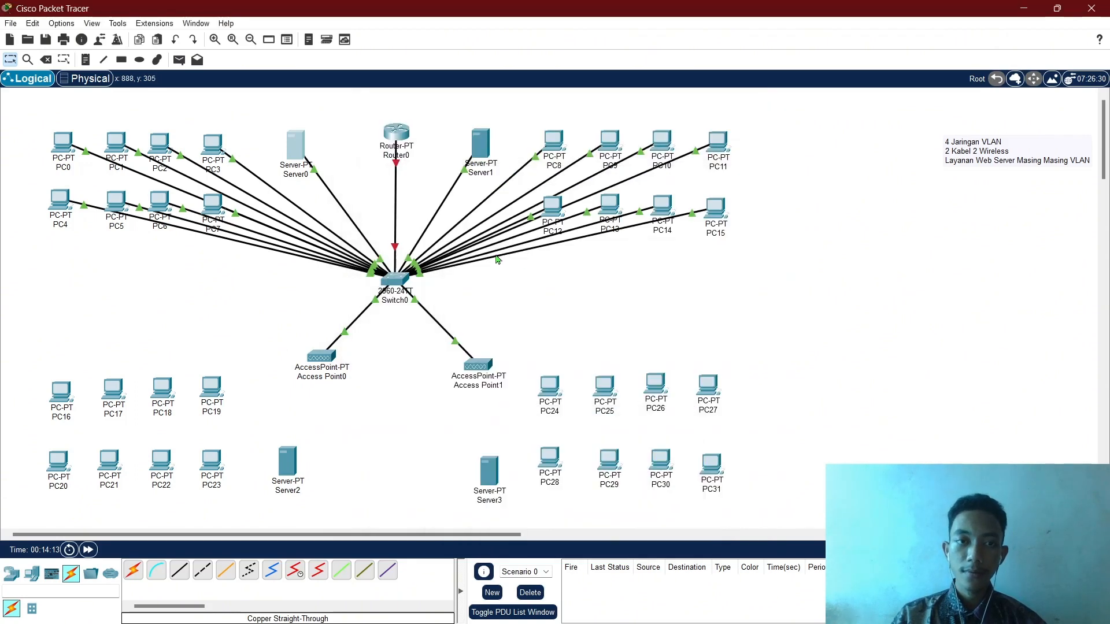
Open Router0's CLI, decline the initial setup dialog and enter privileged mode.
left_click(396, 133)
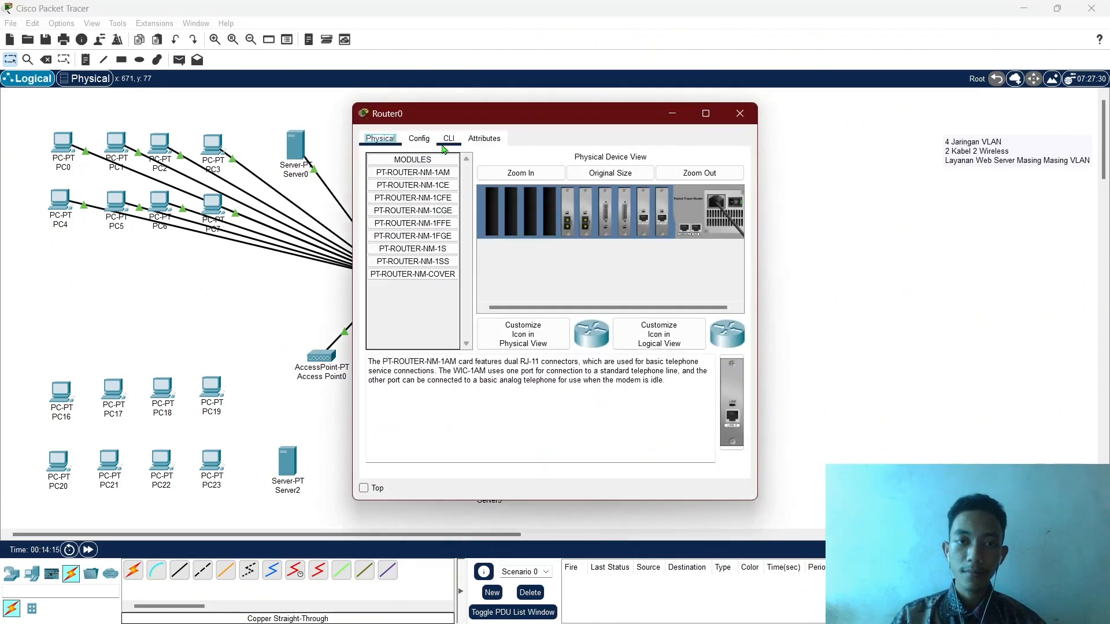
left_click(448, 138)
type("n")
key("Return")
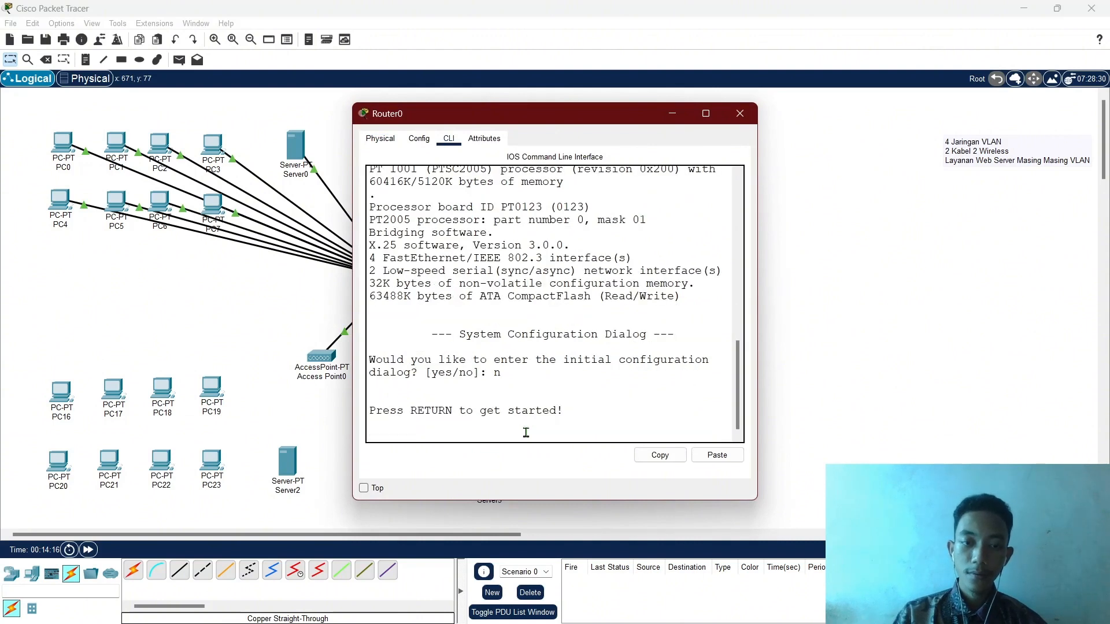
key("Return")
type("en")
key("Return")
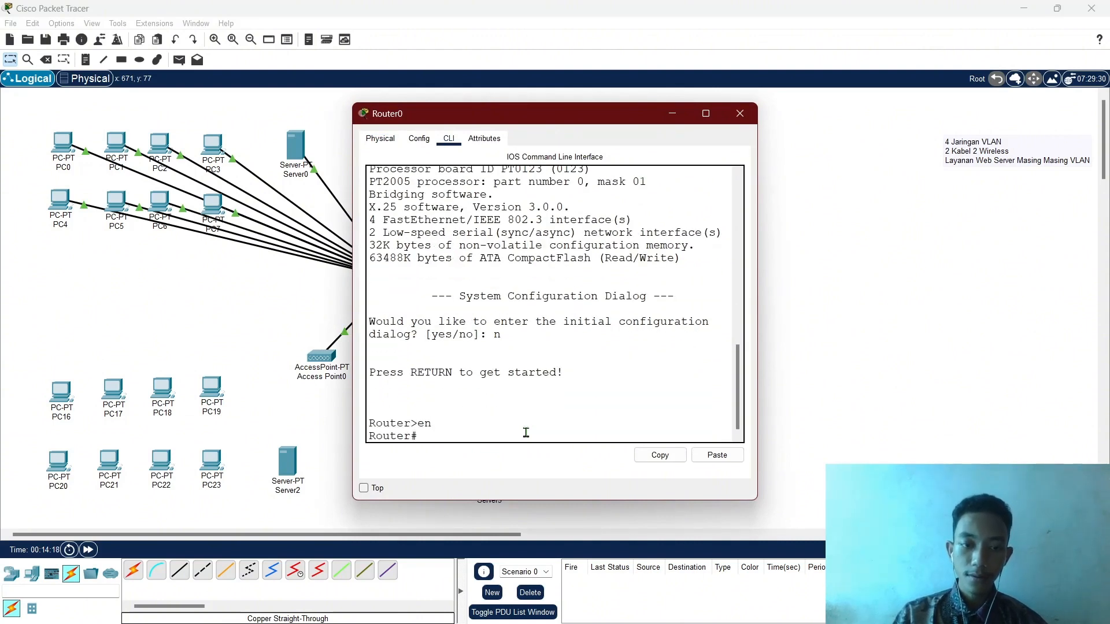
Enable interface FastEthernet0/0 with no shutdown and return to global configuration.
type("conf ")
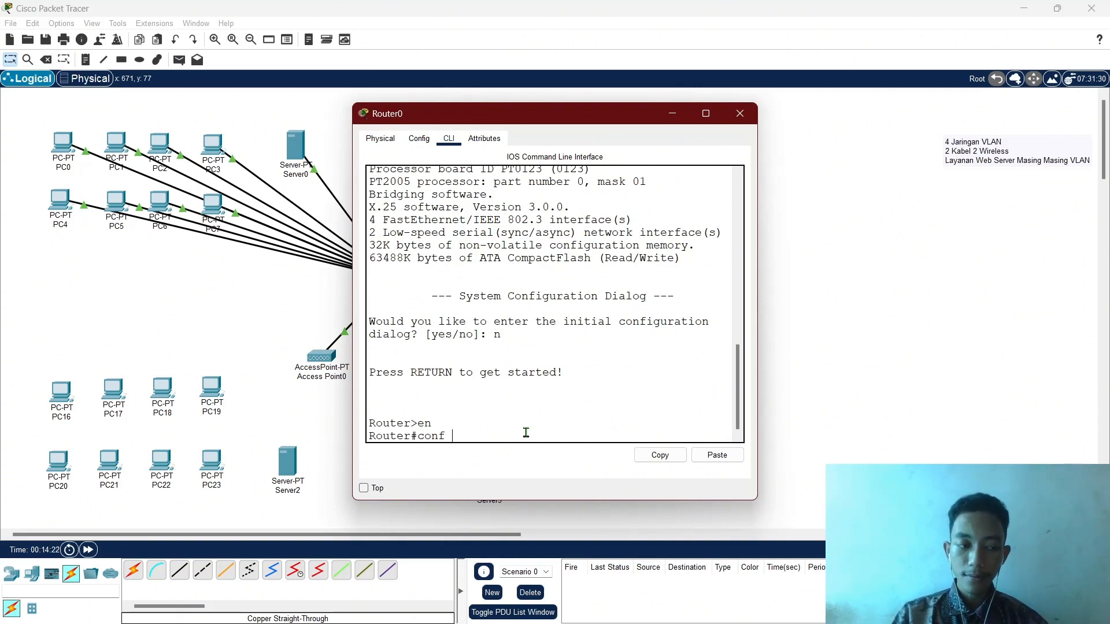
type("t")
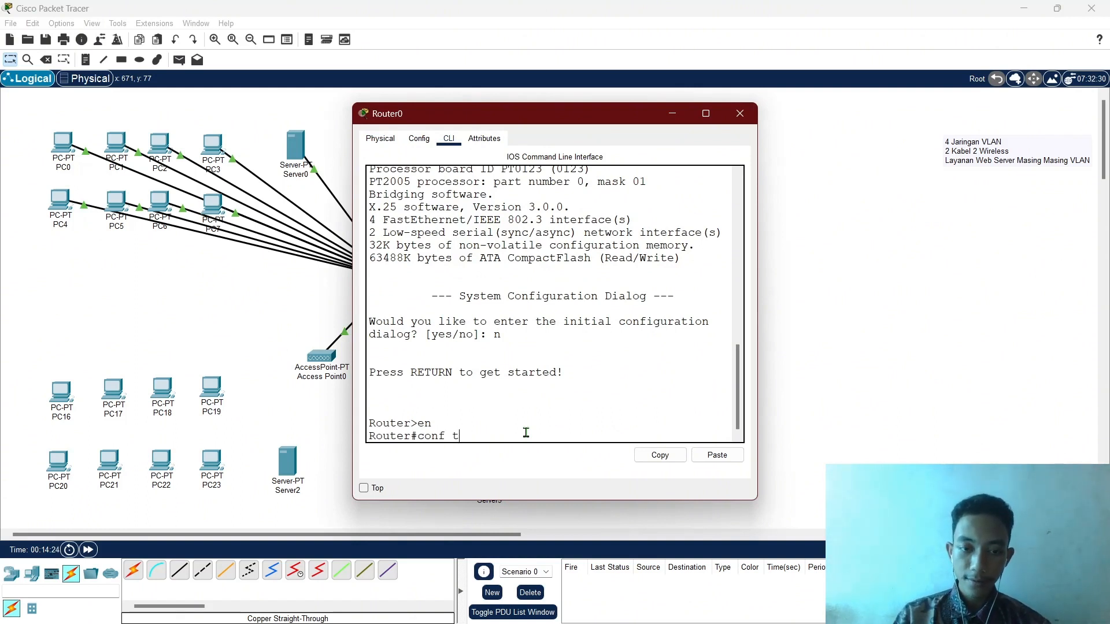
key("Return")
type("int fa0/0")
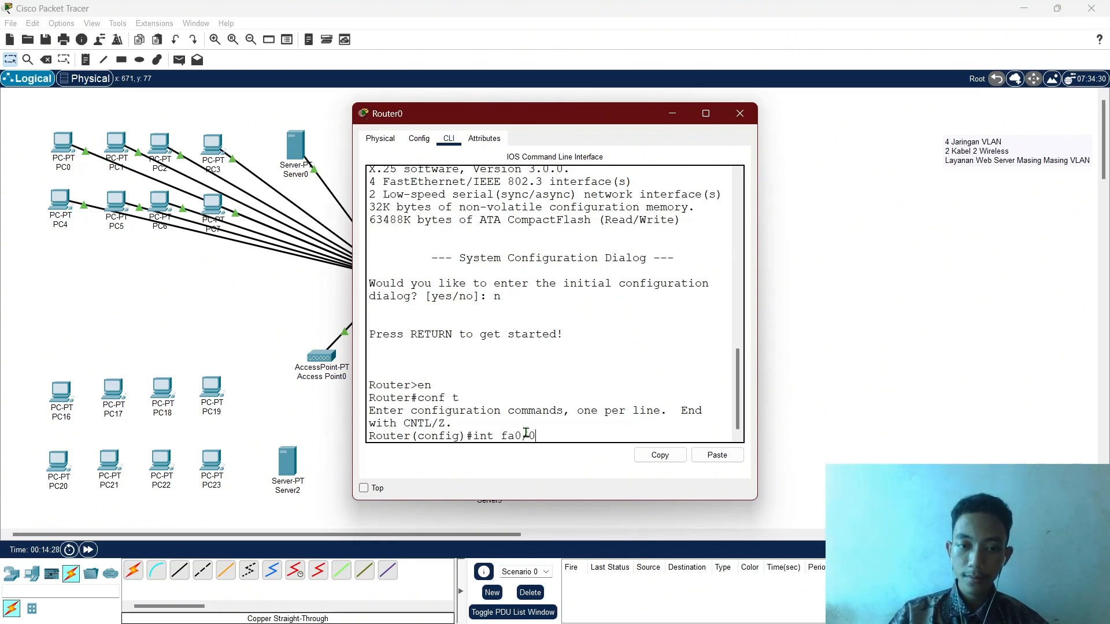
key("Return")
type("no sh")
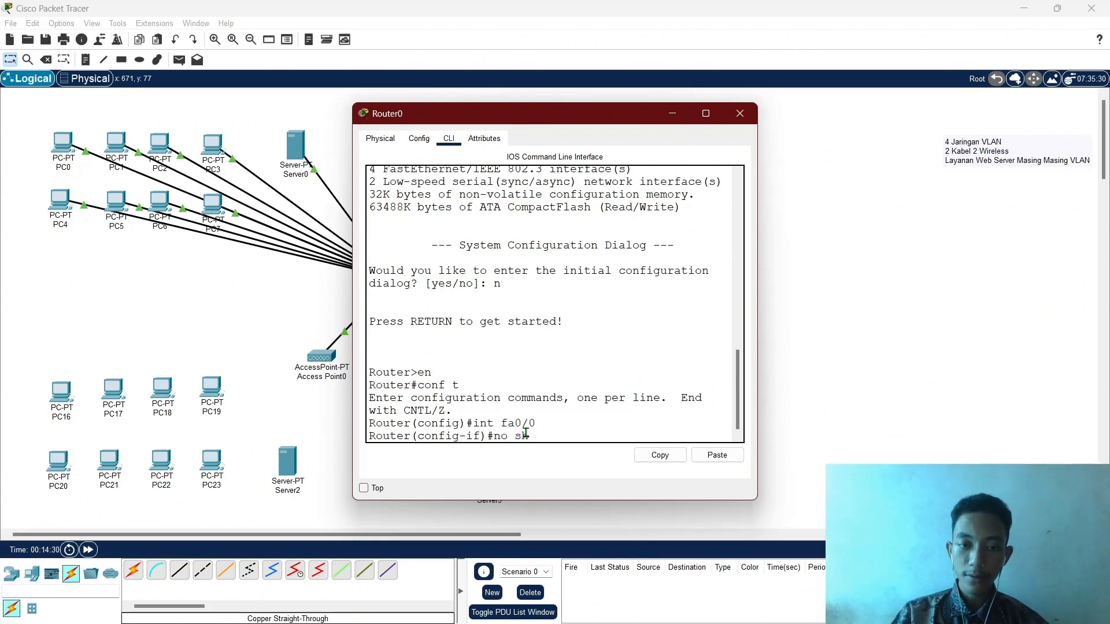
key("Return")
key("Return")
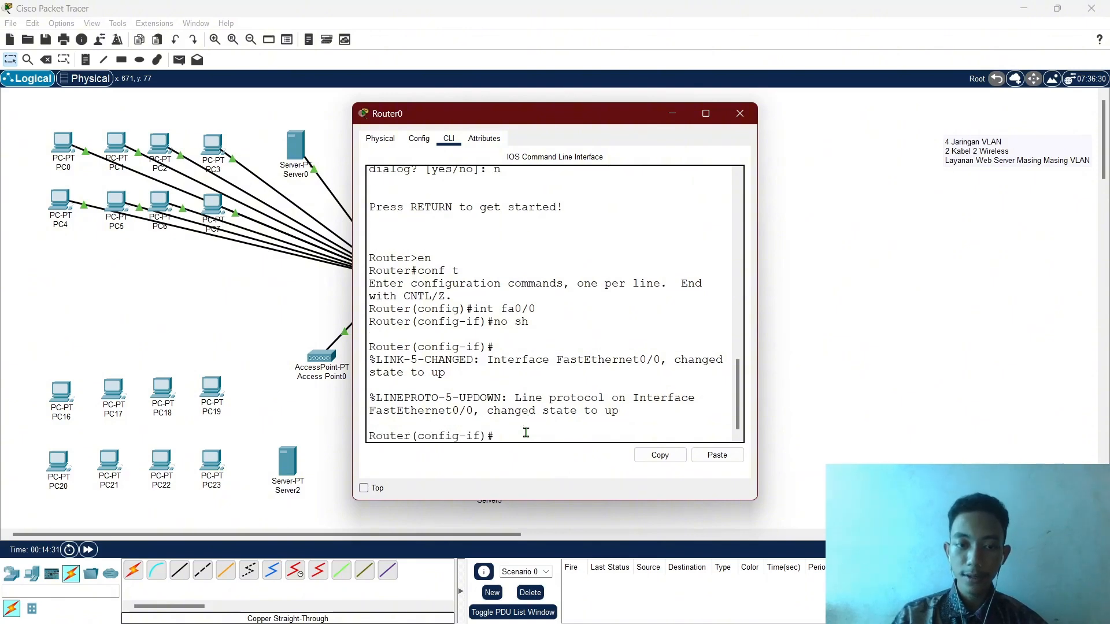
type("ex")
key("Return")
type("int fa0/0")
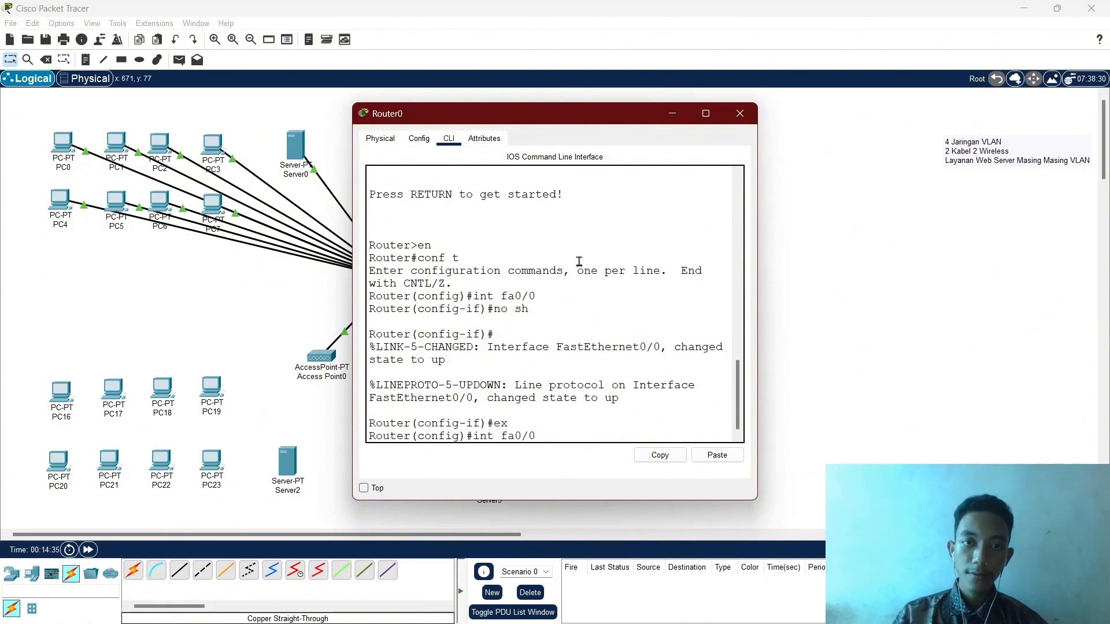
Move the Router0 window aside and create subinterface fa0/0.100, attempting address 192.168.10.1 255.255.255.240.
left_click_drag(575, 114, 748, 137)
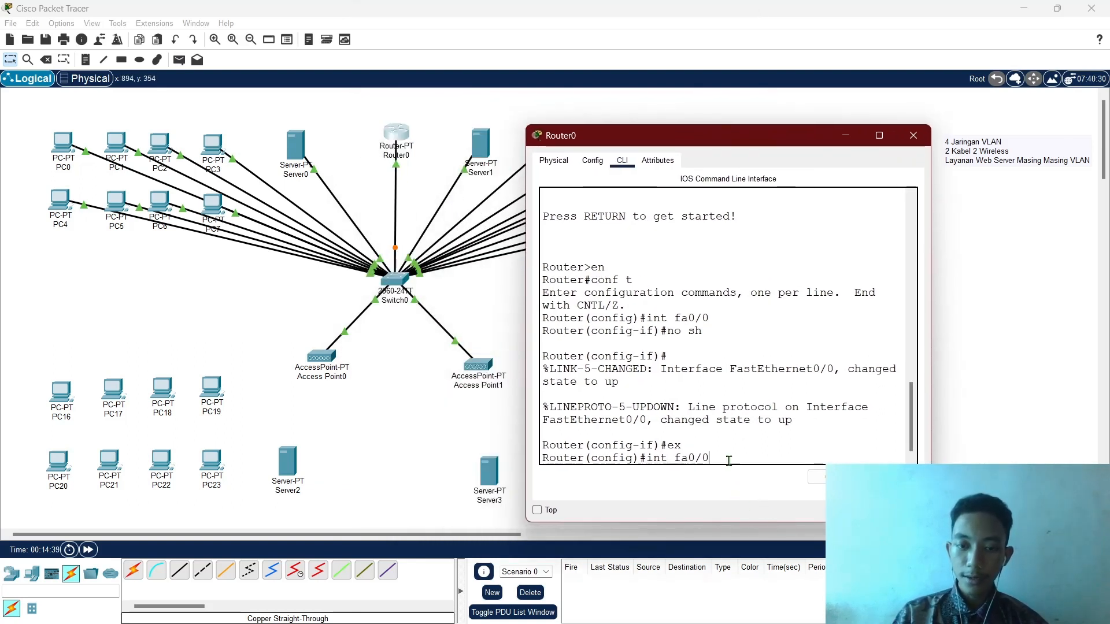
type("100")
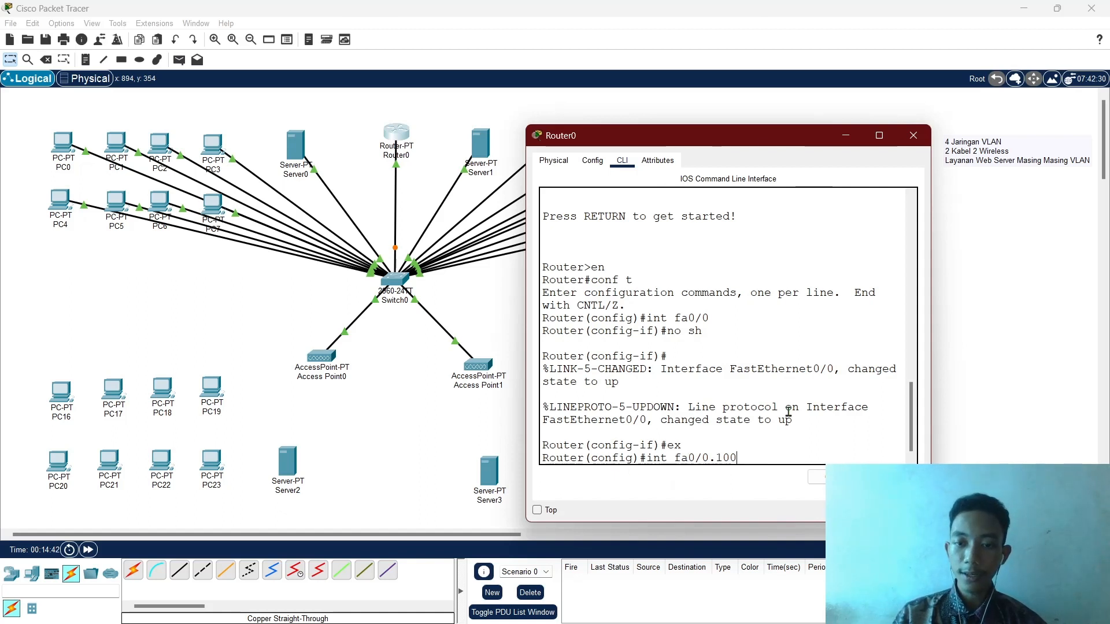
key("Return")
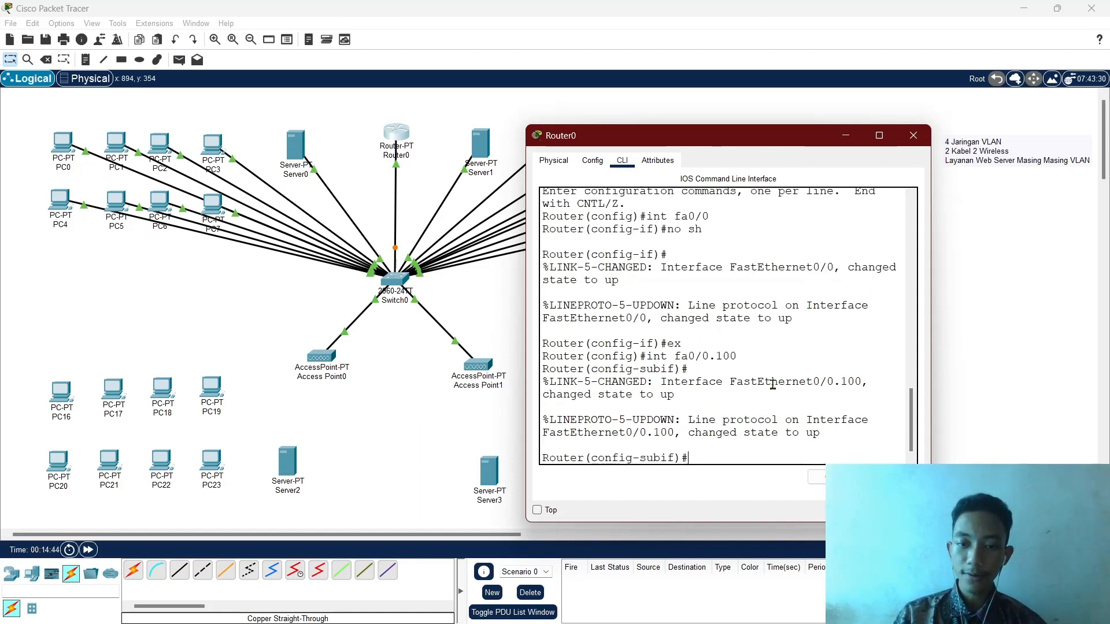
type("ip")
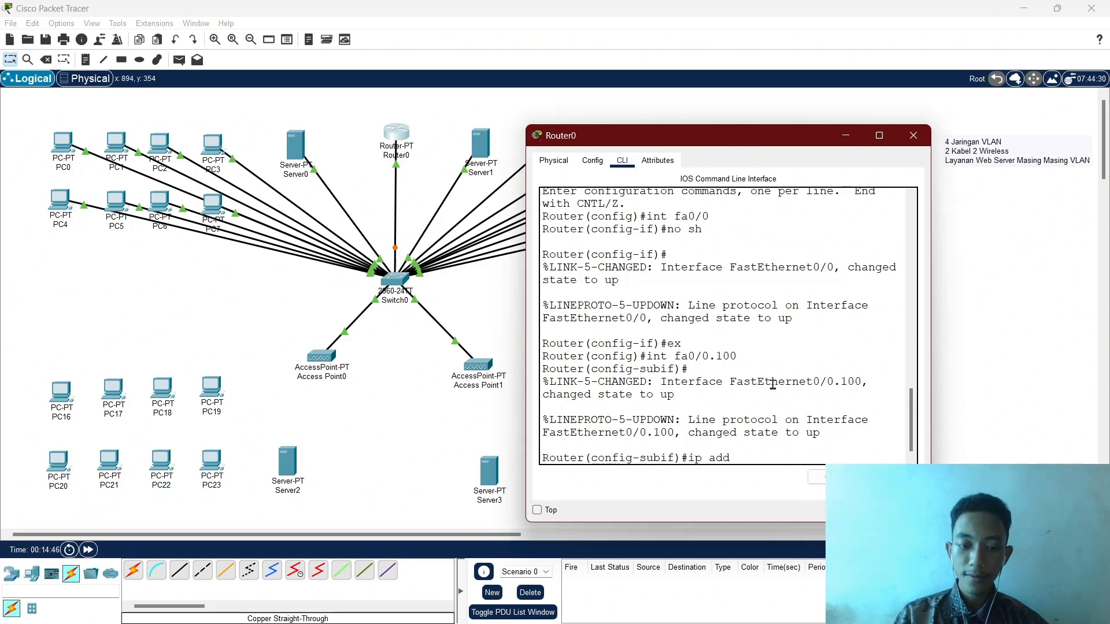
type(" add")
key("Tab")
type("192.168")
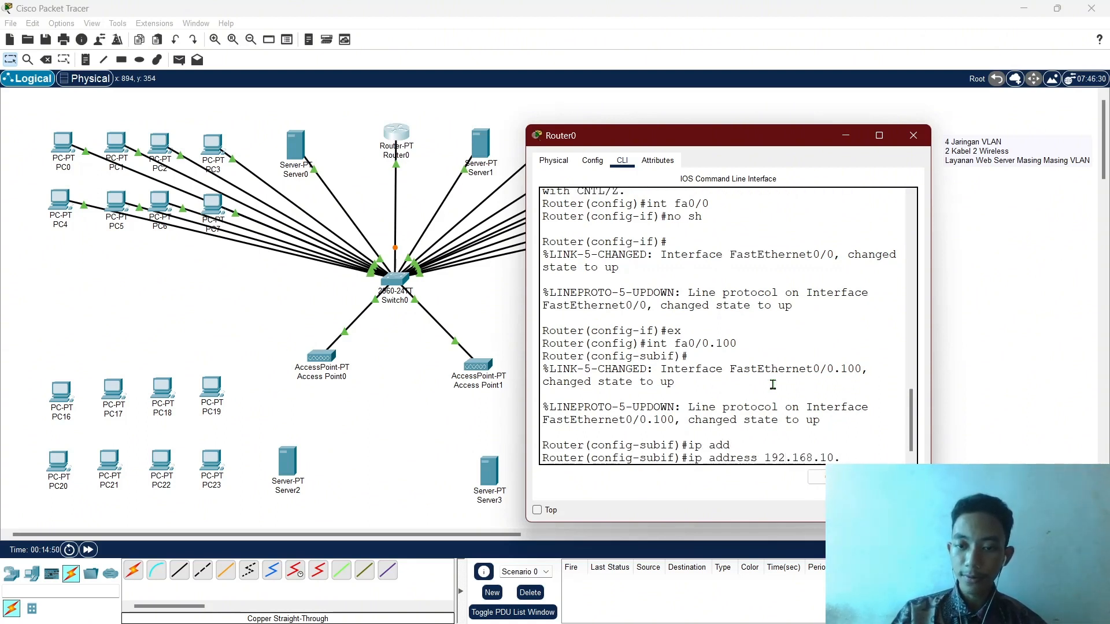
type(".10.1 255")
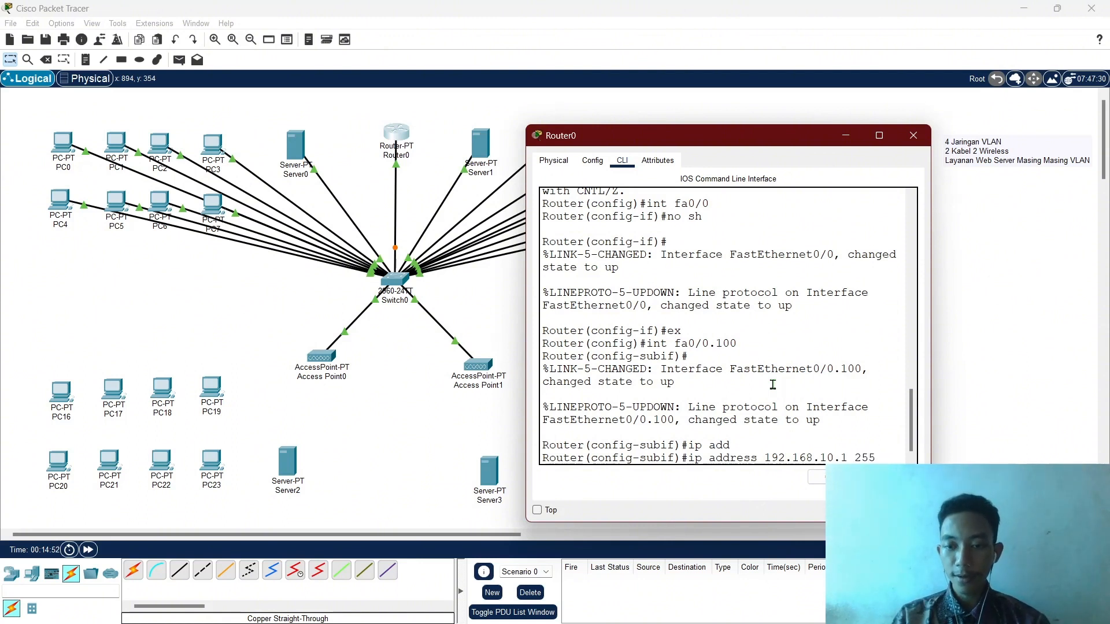
type(".255.255.")
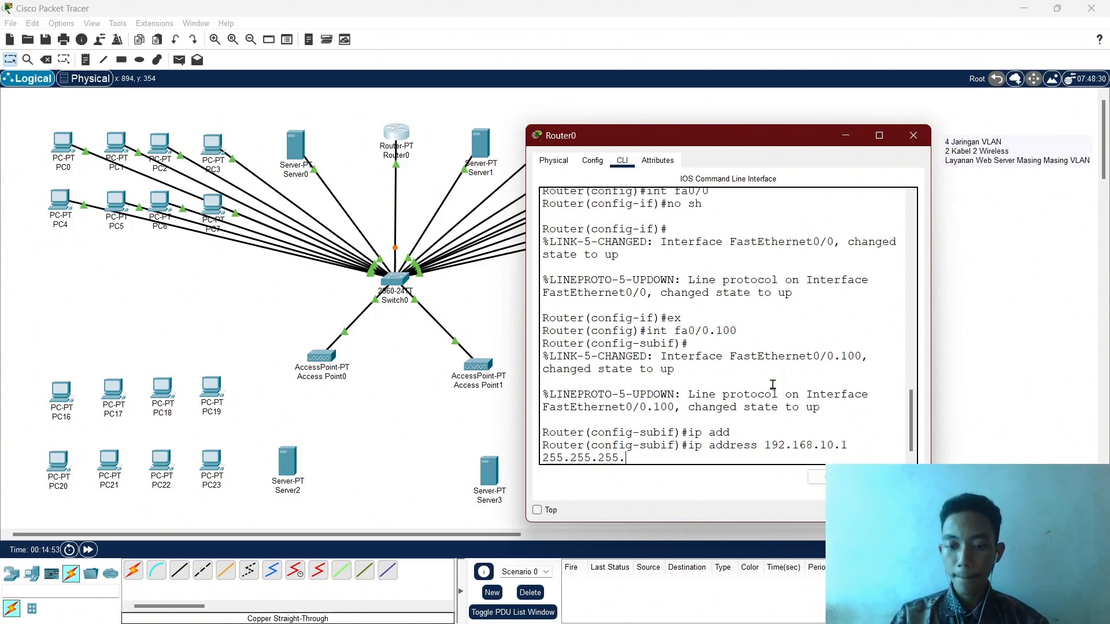
type("240")
key("Return")
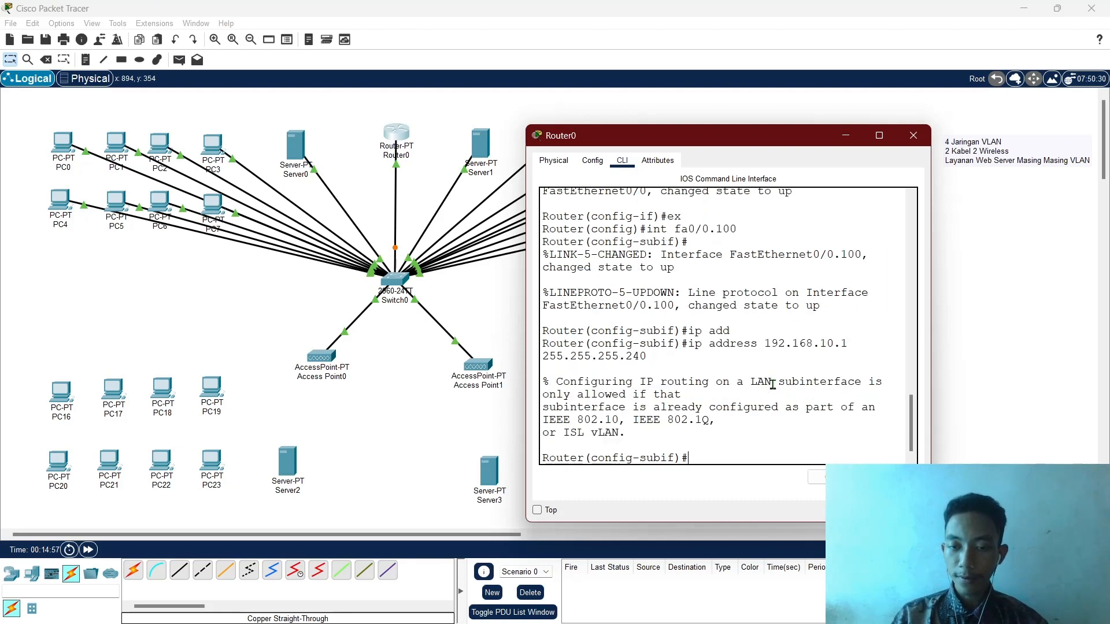
key("Up")
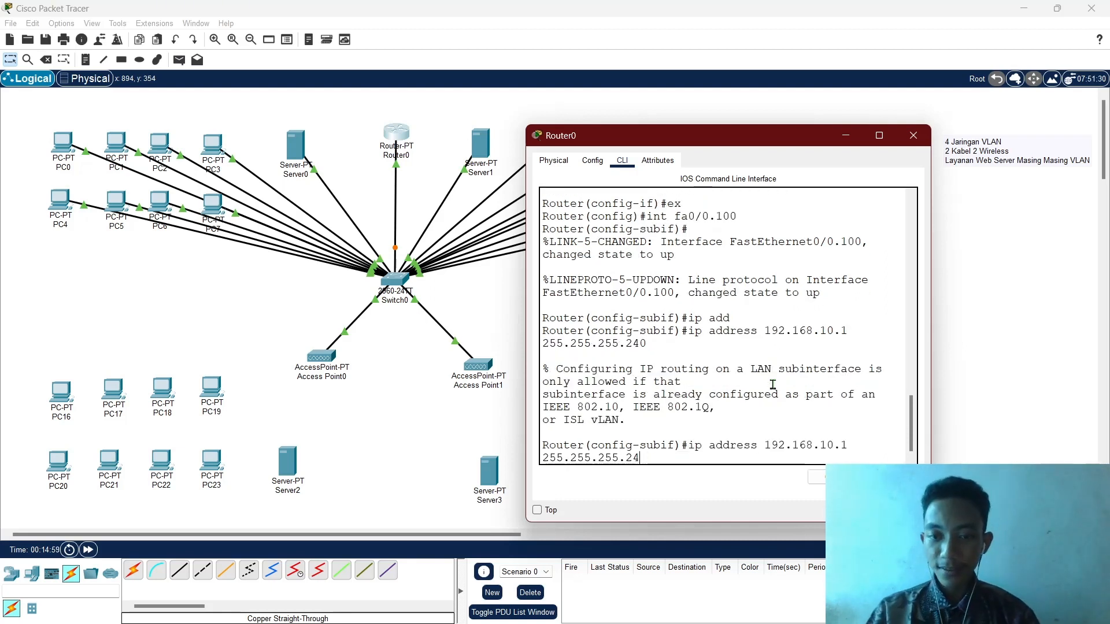
key("BackSpace")
key("BackSpace")
key("BackSpace")
key("BackSpace")
key("BackSpace")
key("BackSpace")
key("BackSpace")
key("BackSpace")
key("BackSpace")
key("BackSpace")
key("BackSpace")
key("BackSpace")
key("BackSpace")
key("BackSpace")
key("BackSpace")
key("BackSpace")
key("BackSpace")
key("BackSpace")
key("BackSpace")
key("BackSpace")
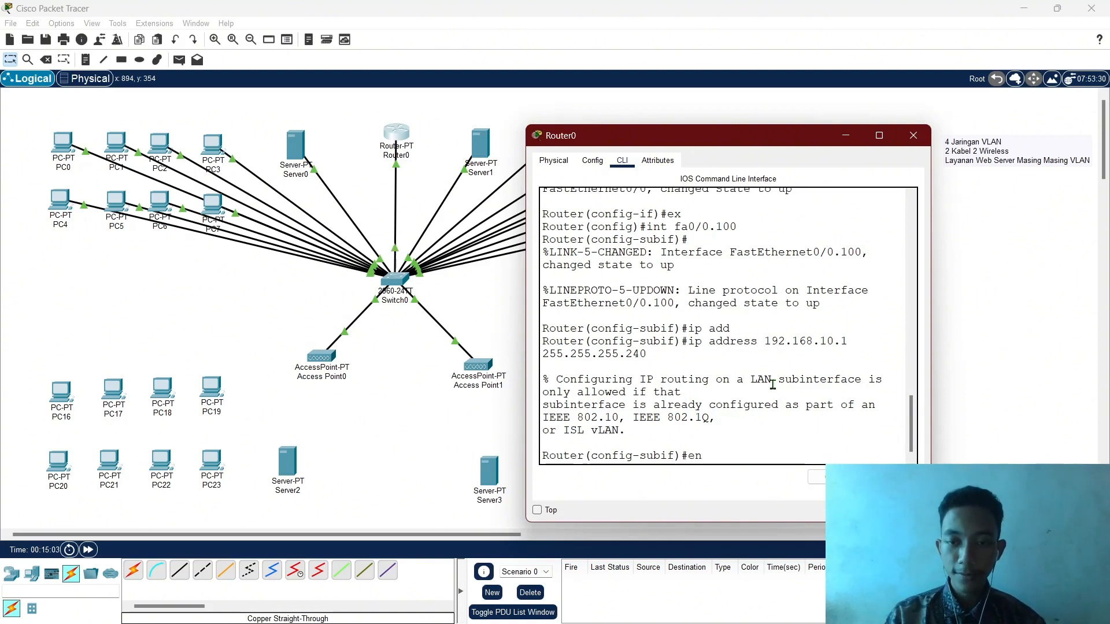
Set encapsulation dot1Q 100, apply 192.168.10.1 255.255.255.240, and exit the subinterface.
type("enca")
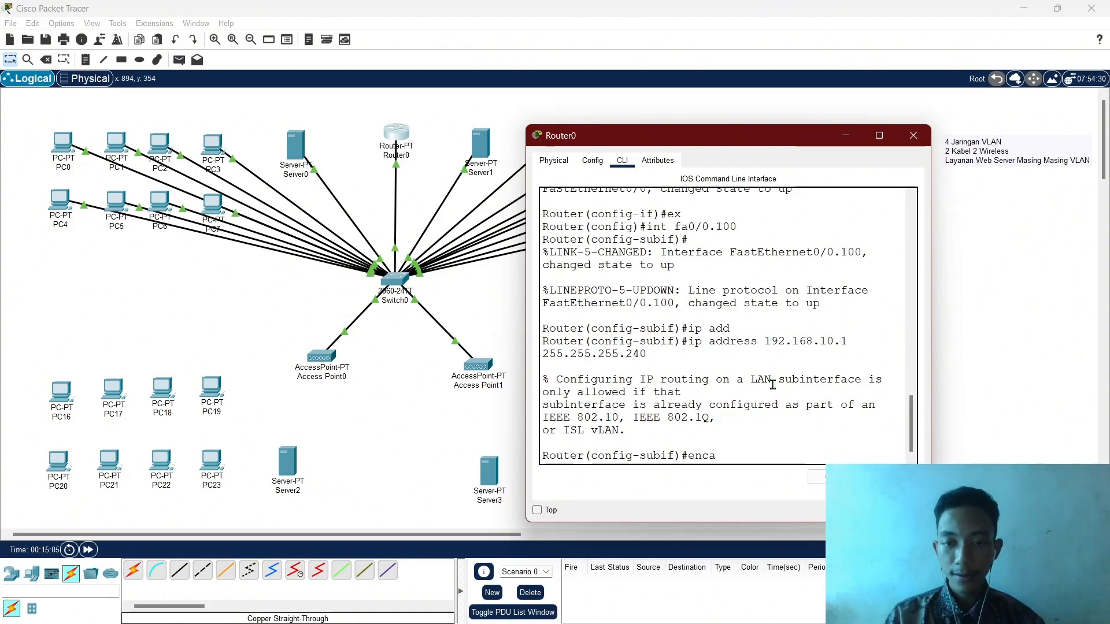
key("Tab")
type("do")
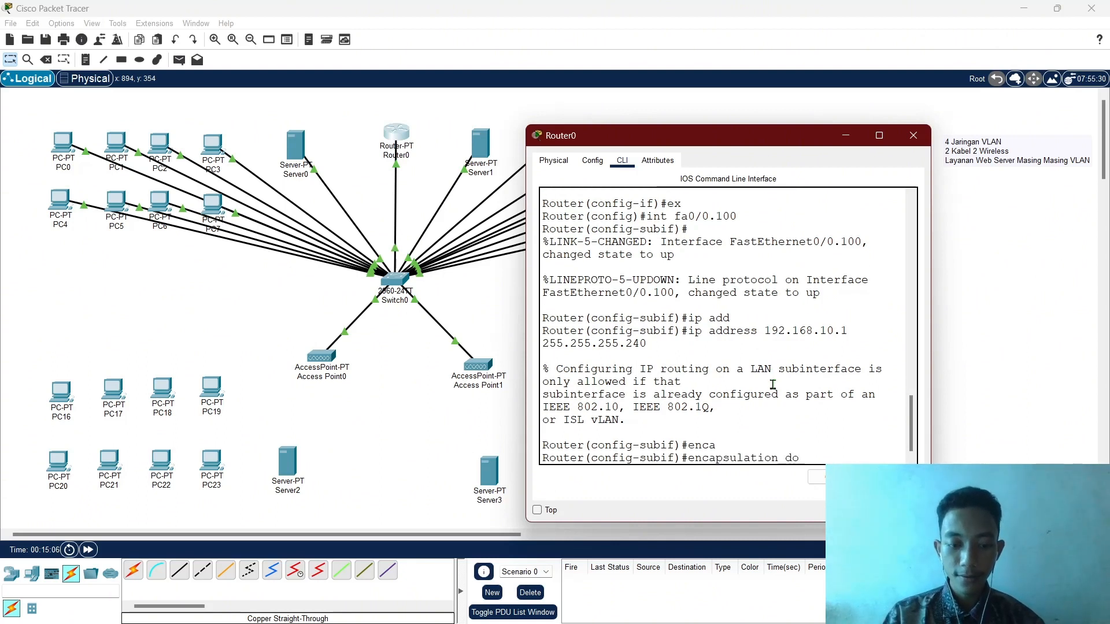
type("t1q")
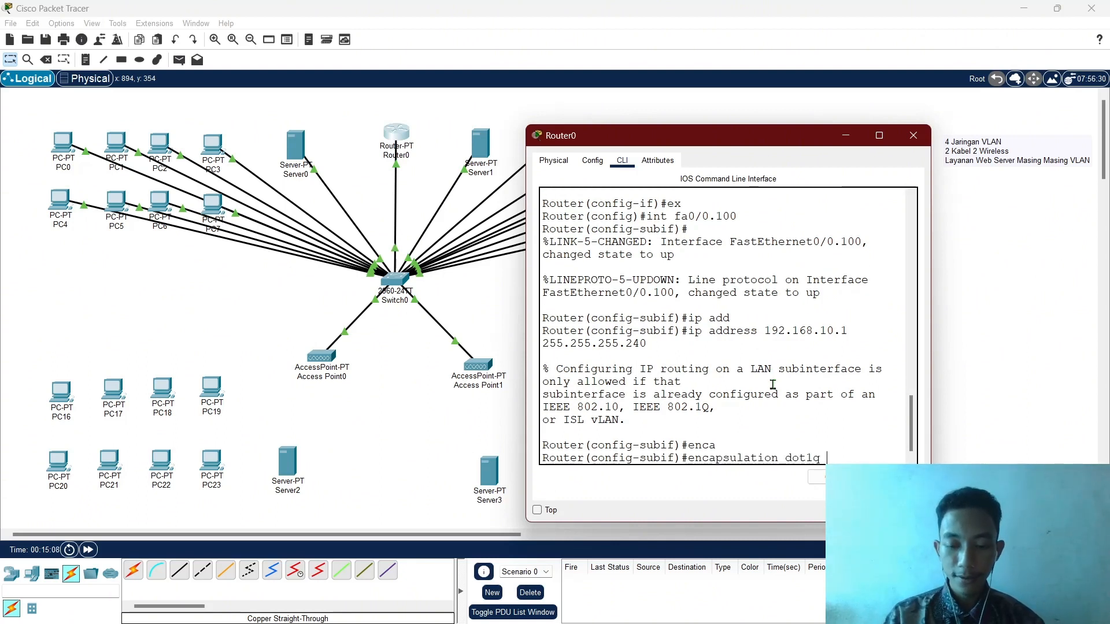
type(" 100")
key("Return")
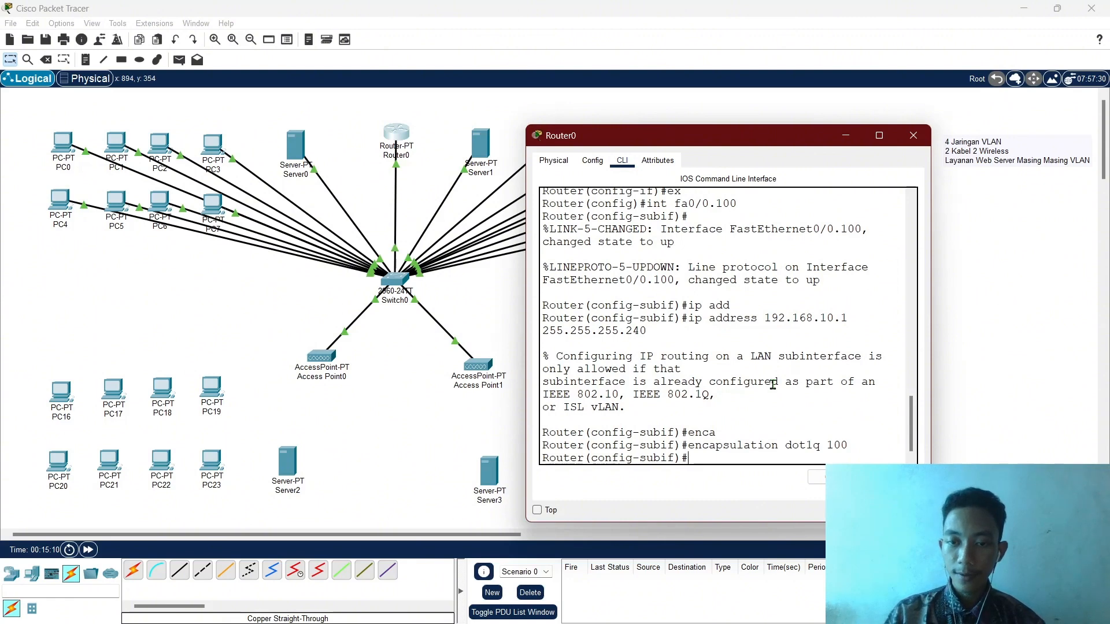
key("Up")
key("Up")
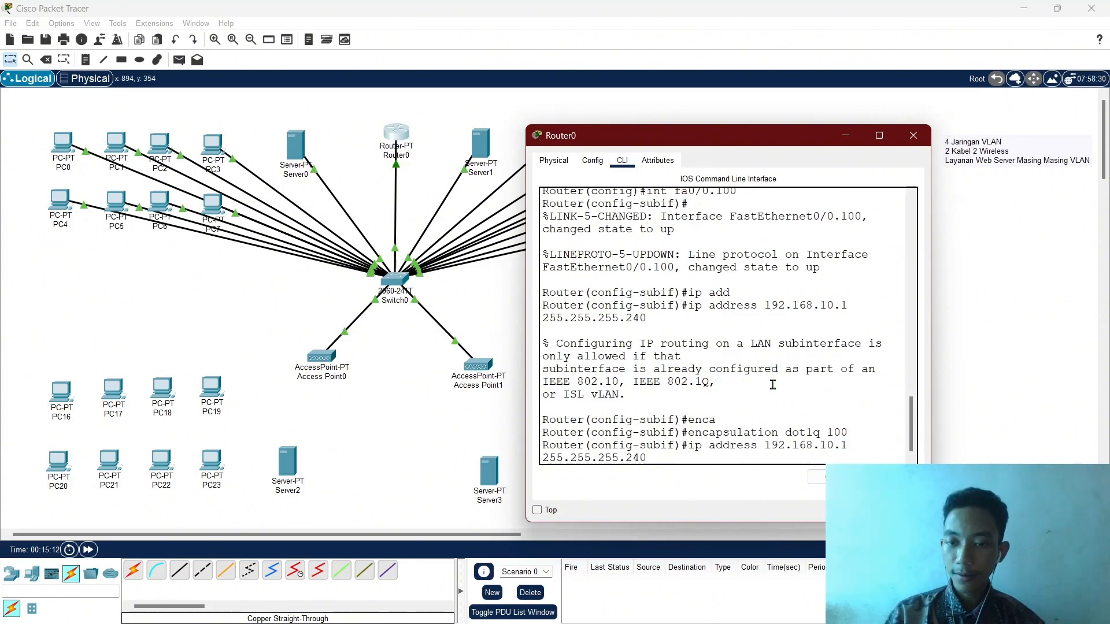
key("Return")
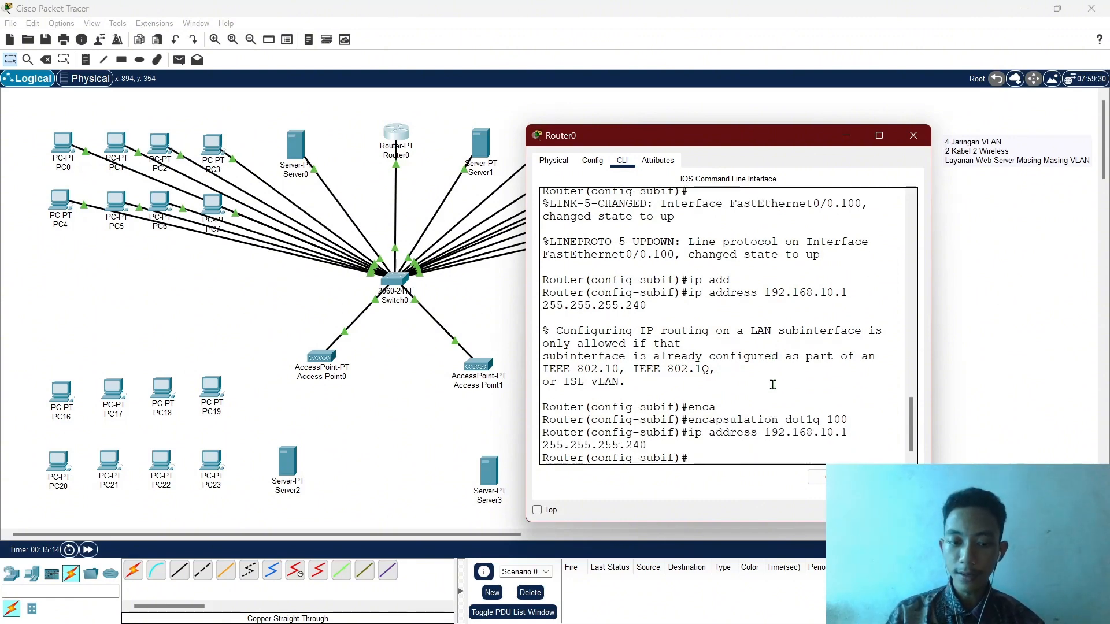
type("ex")
key("Return")
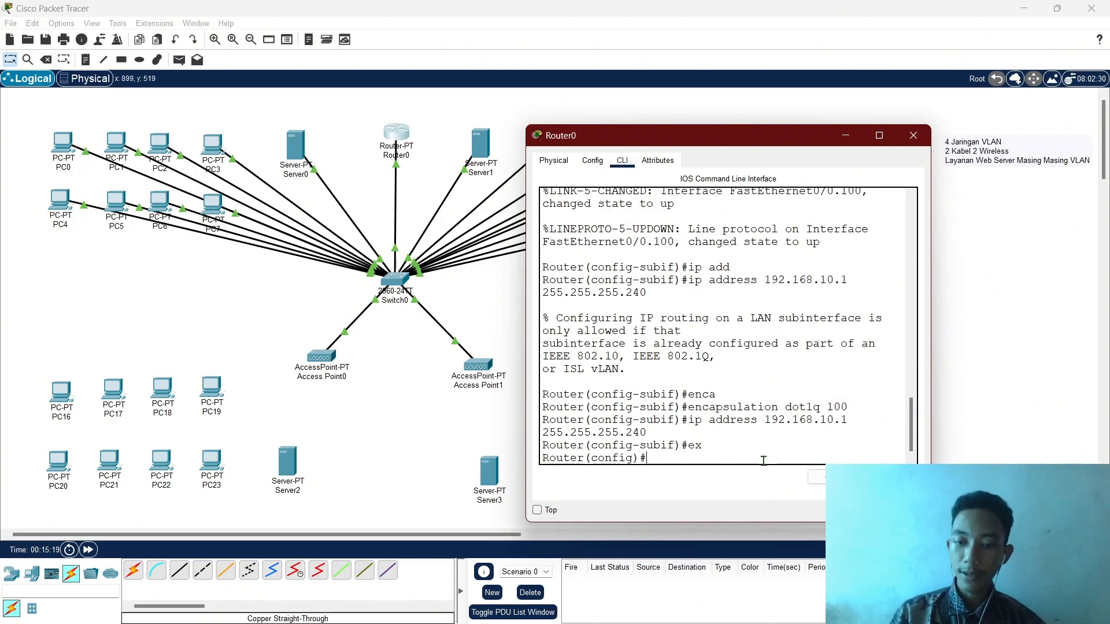
Create subinterface fa0/0.200 and tag it with dot1Q VLAN 200.
key("Up")
key("Up")
key("Up")
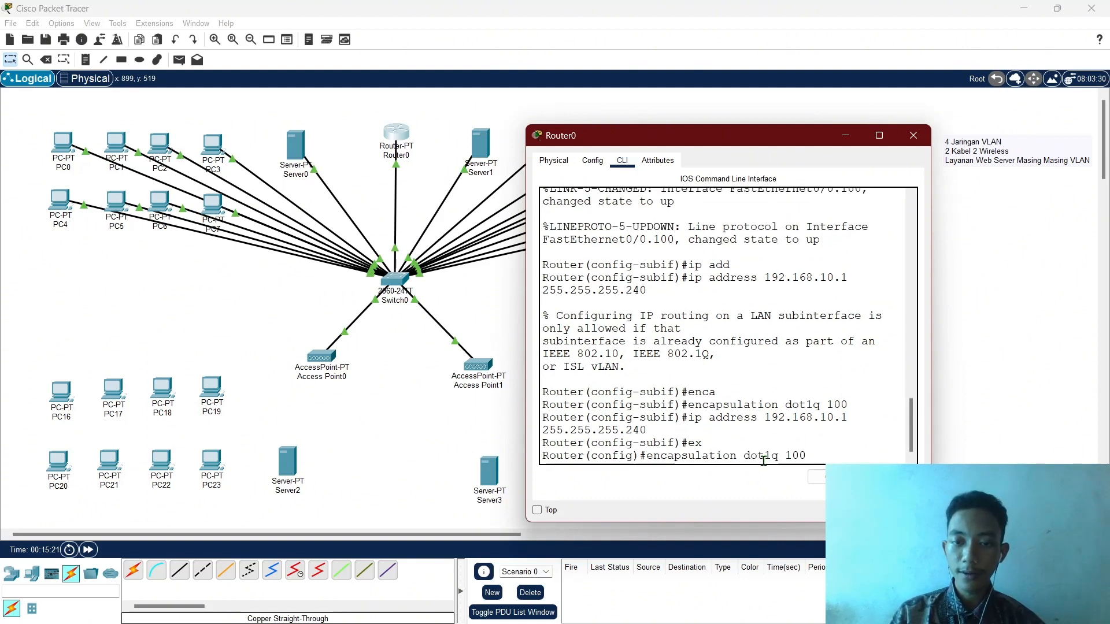
key("Up")
key("Up")
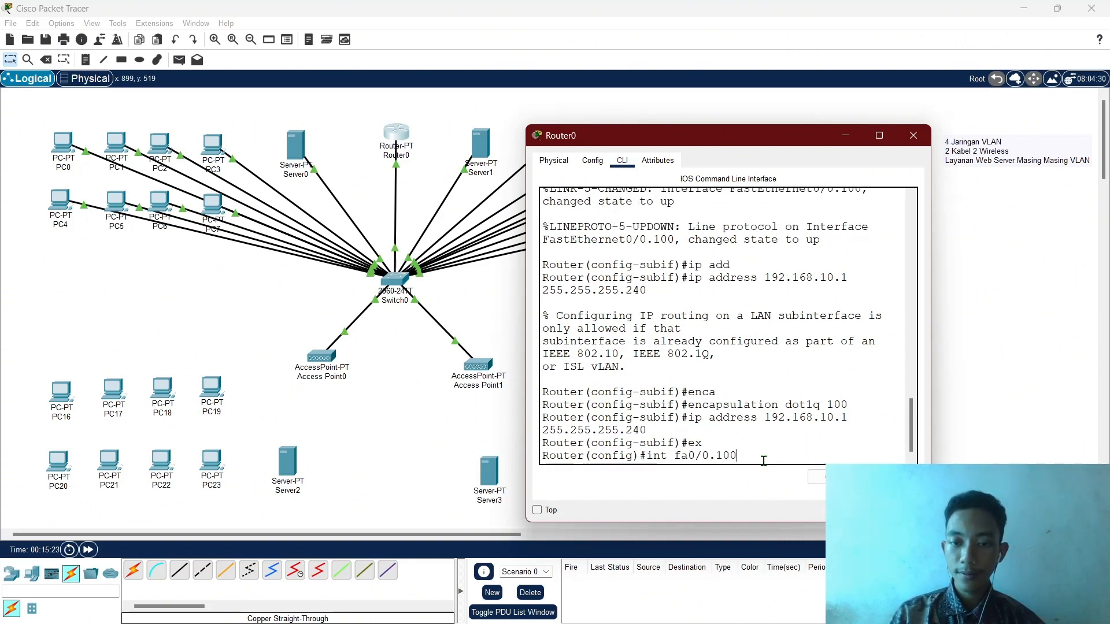
type("2")
key("Return")
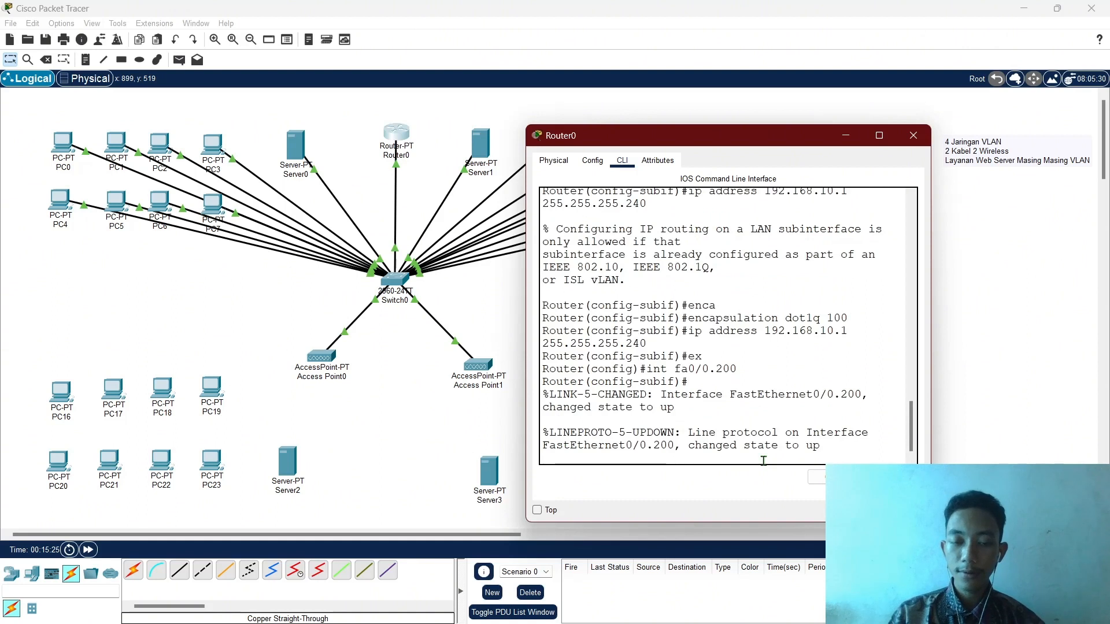
key("Up")
key("Up")
key("Up")
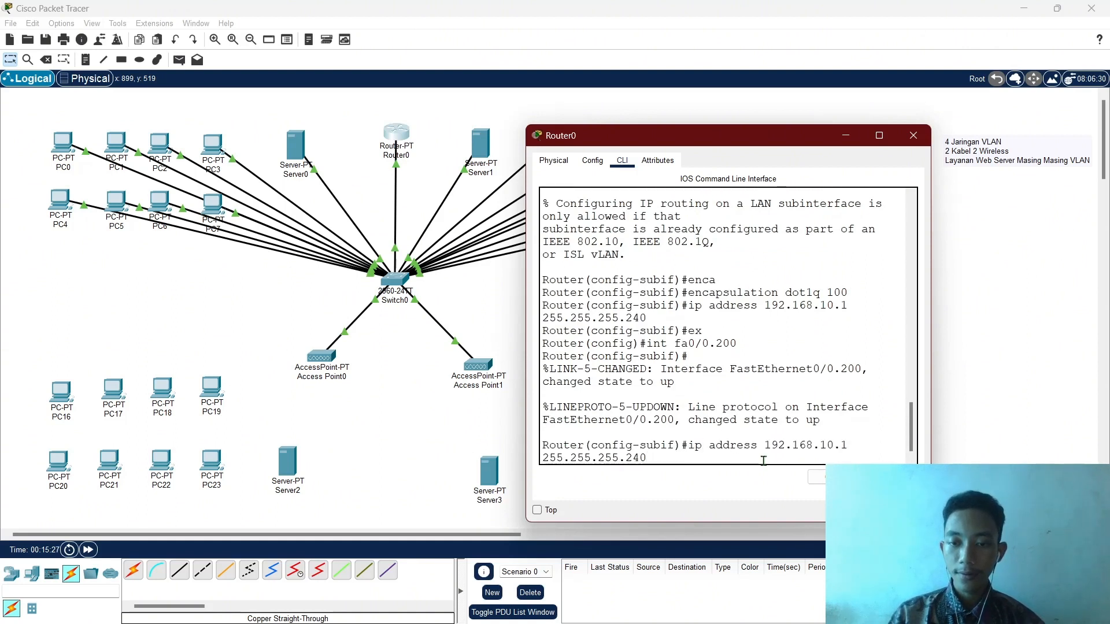
key("Up")
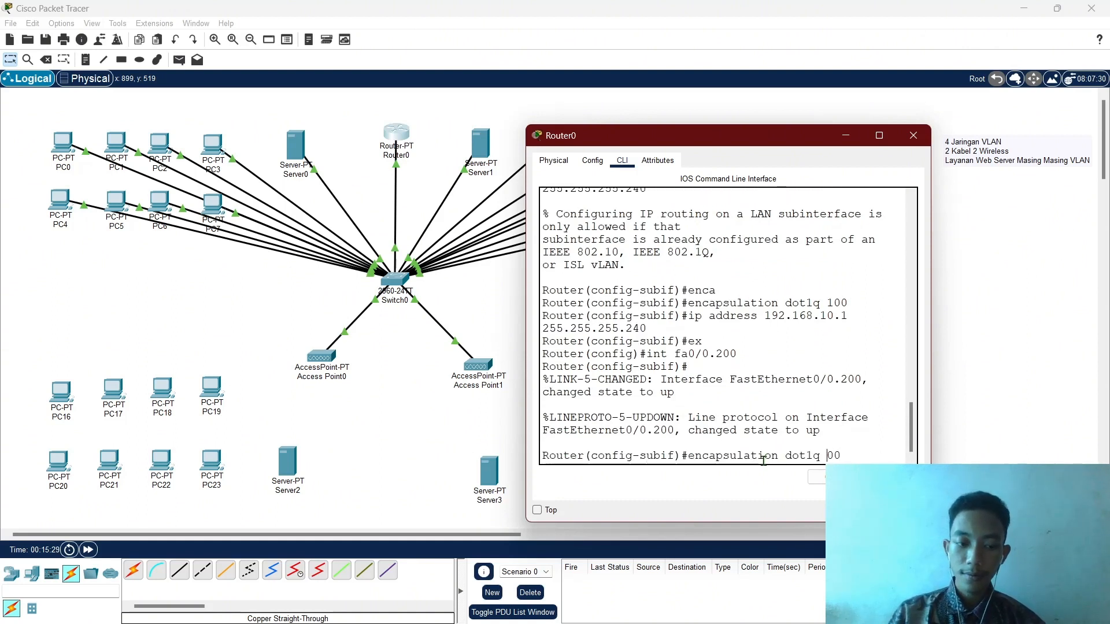
type("2")
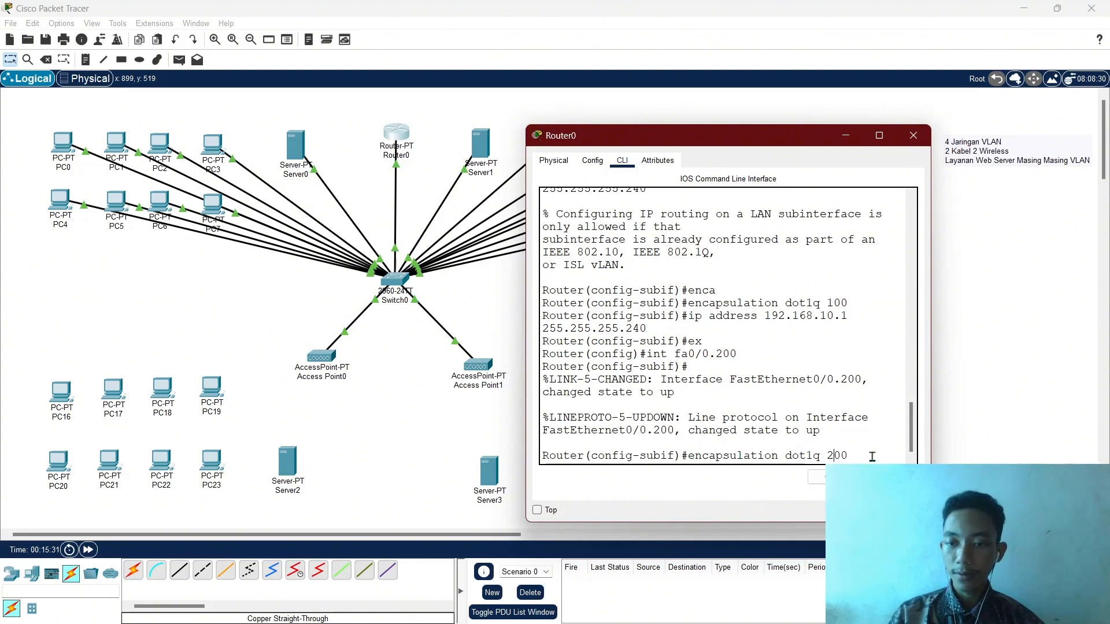
left_click(852, 452)
key("Return")
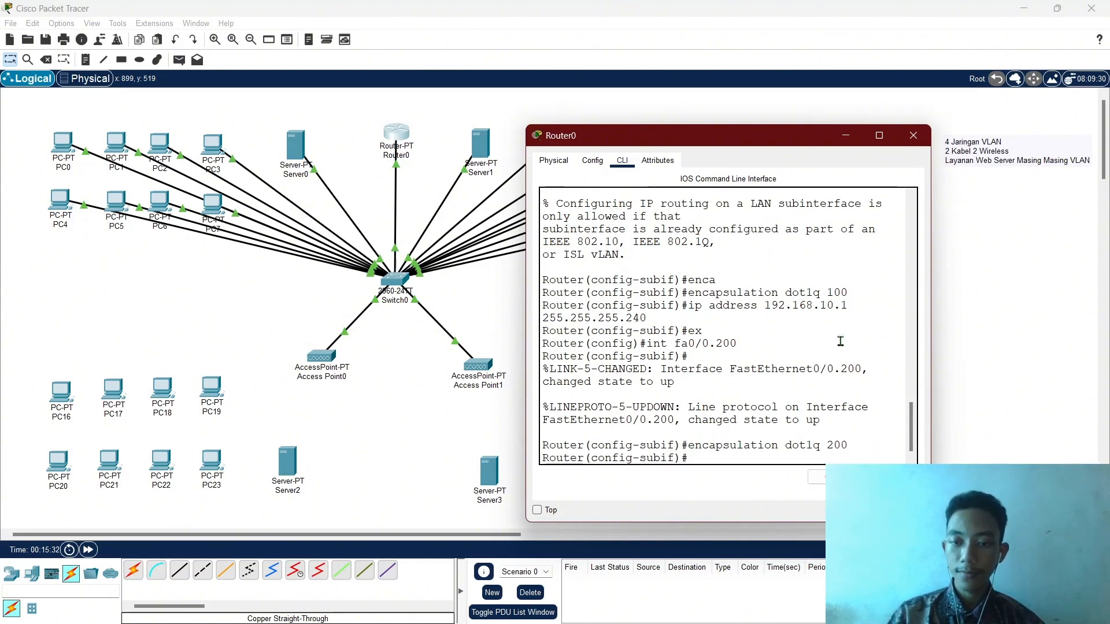
Assign 192.168.20.1 255.255.255.240 to fa0/0.200 and return to global configuration.
key("Up")
key("Up")
key("Up")
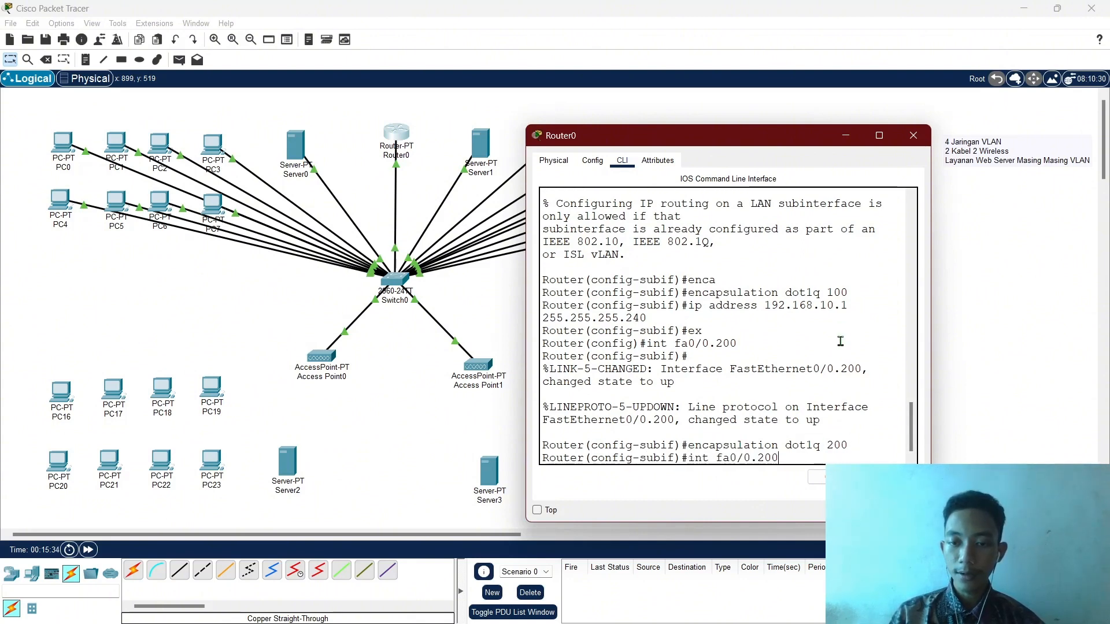
key("BackSpace")
key("BackSpace")
type("ip a")
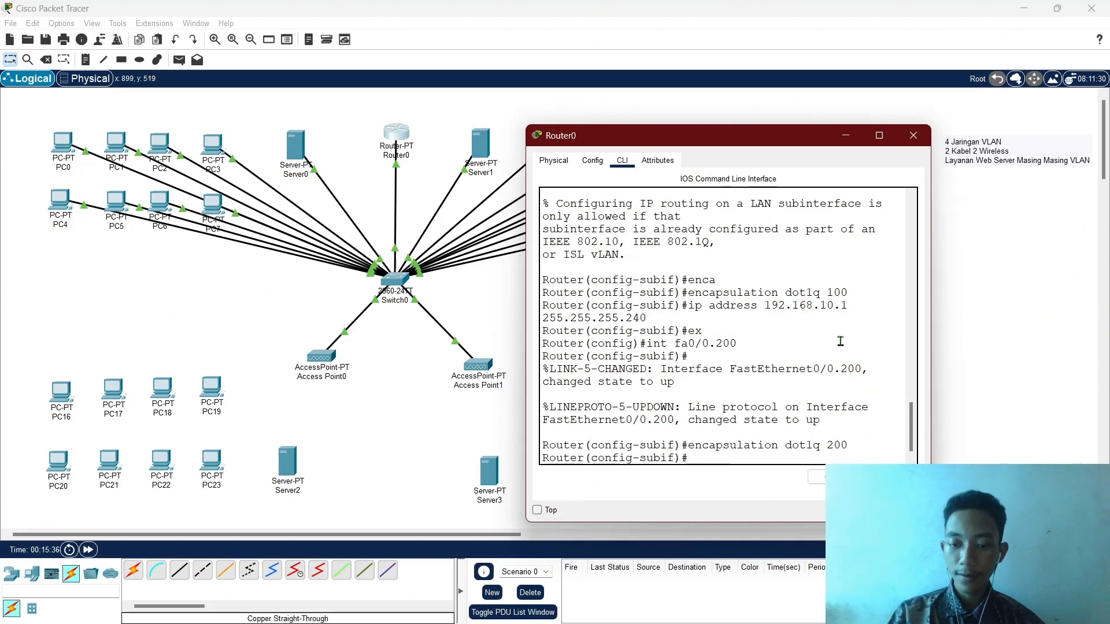
type("dd 192")
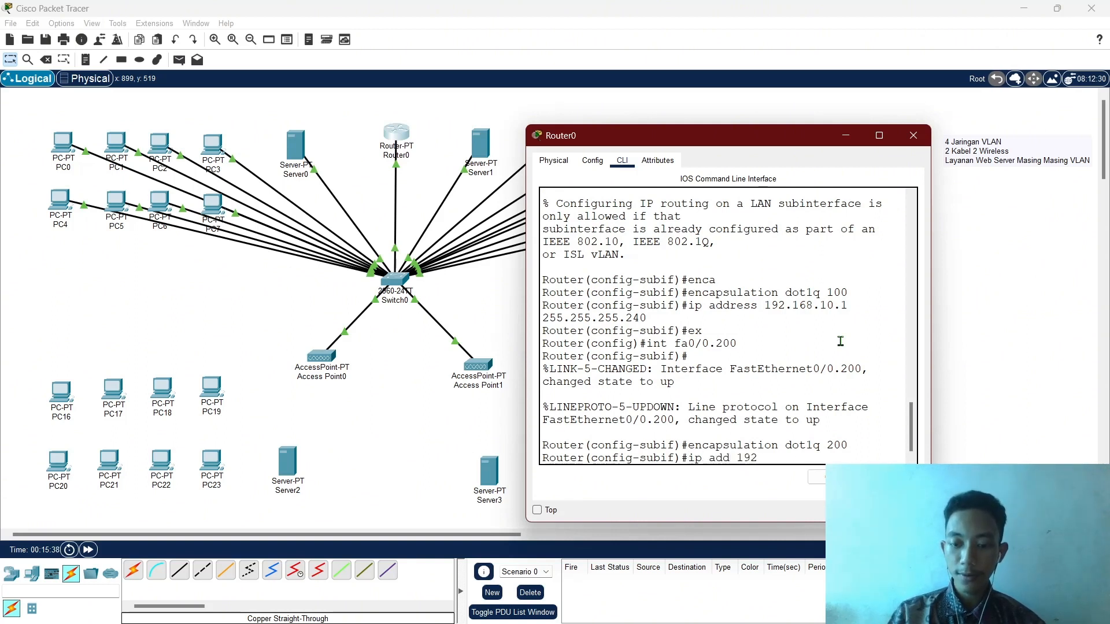
type(".168.20.1 255.255")
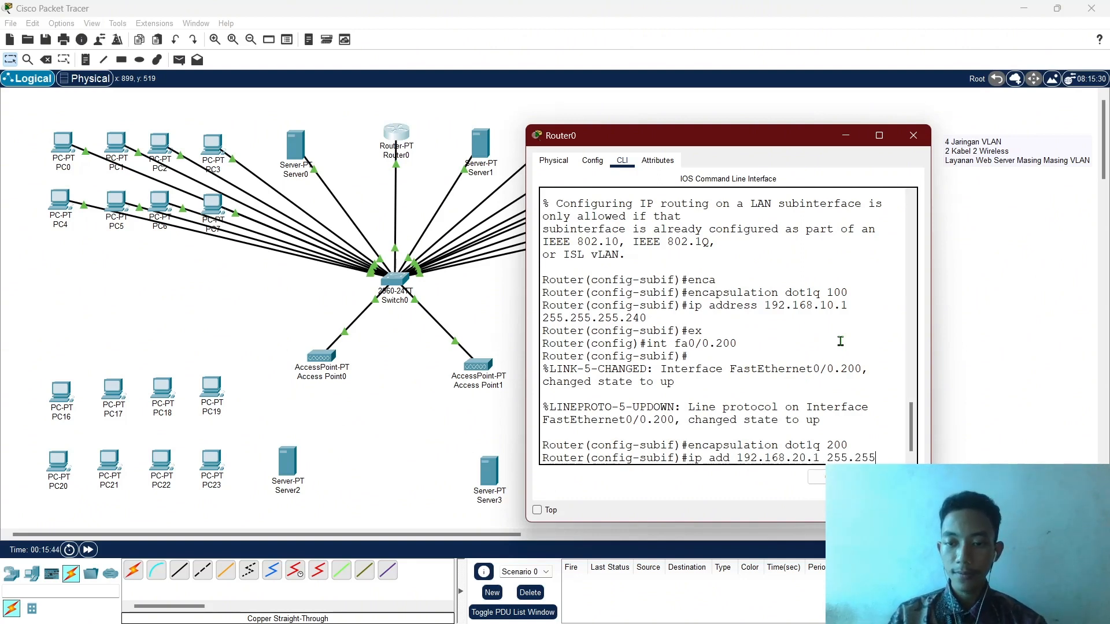
type(".255.24")
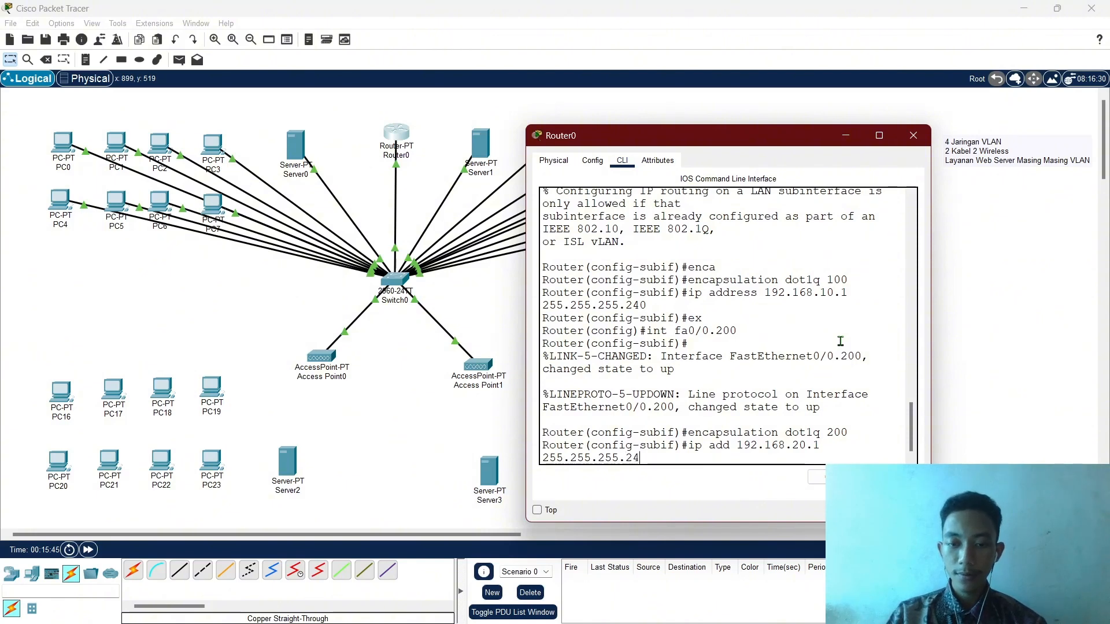
type("0")
key("Return")
type("ex")
key("Return")
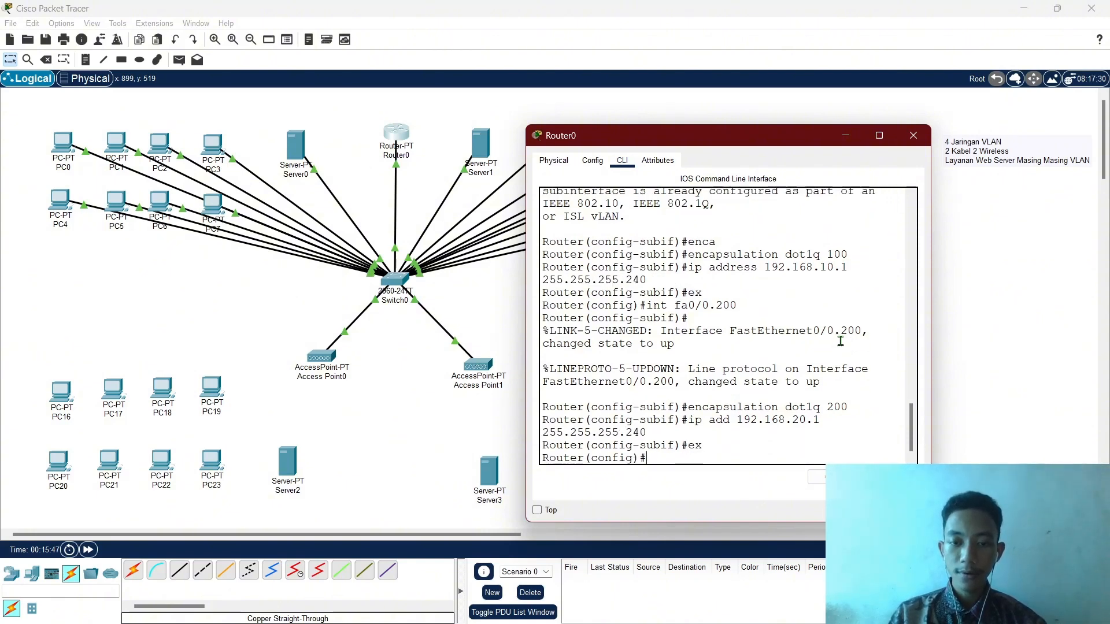
key("Up")
key("Up")
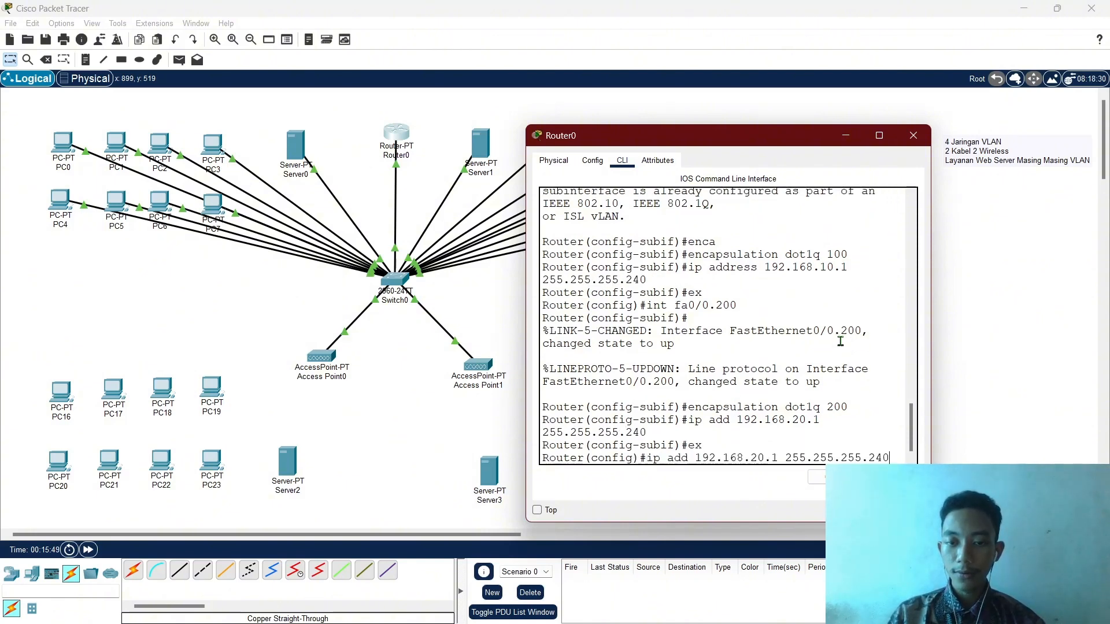
key("Up")
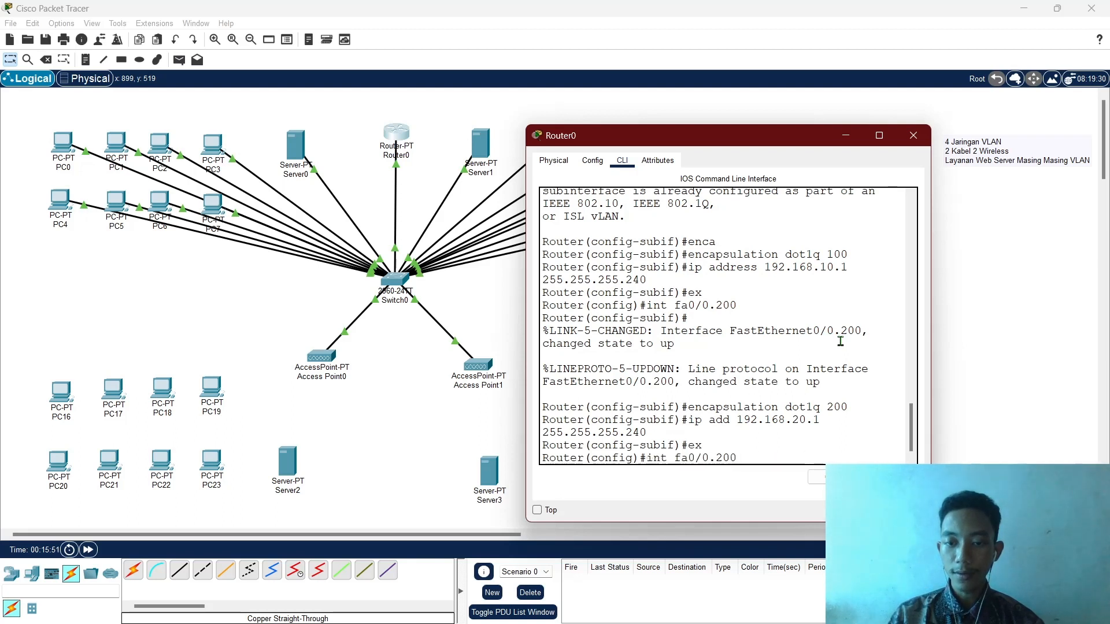
Create subinterface fa0/0.300 with dot1Q encapsulation for VLAN 300.
type("3")
key("Return")
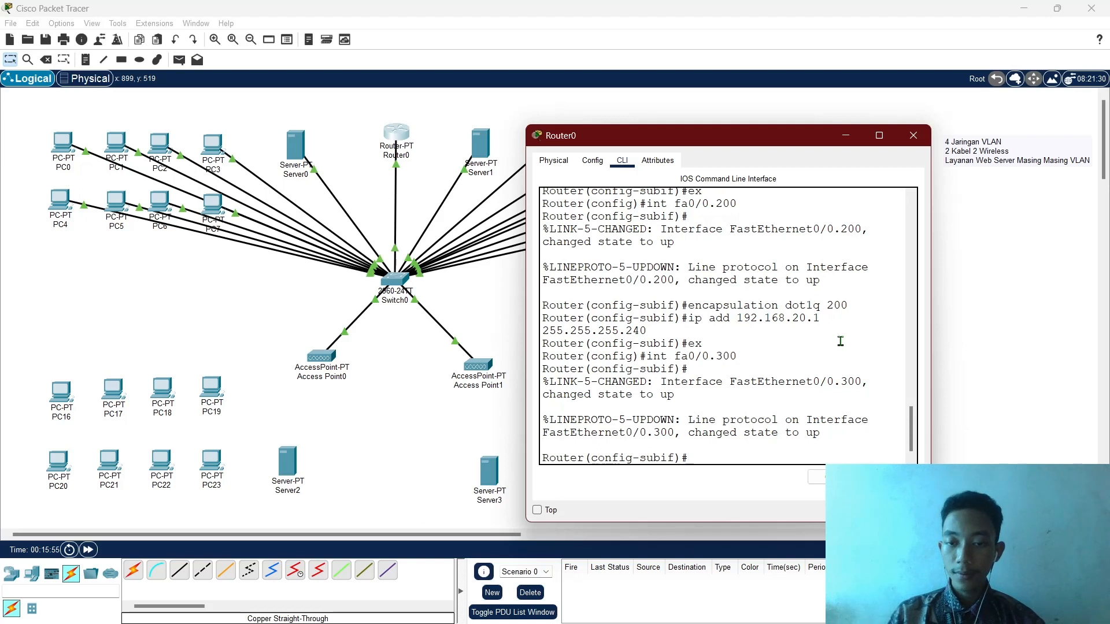
key("Up")
key("Up")
key("Up")
key("Up")
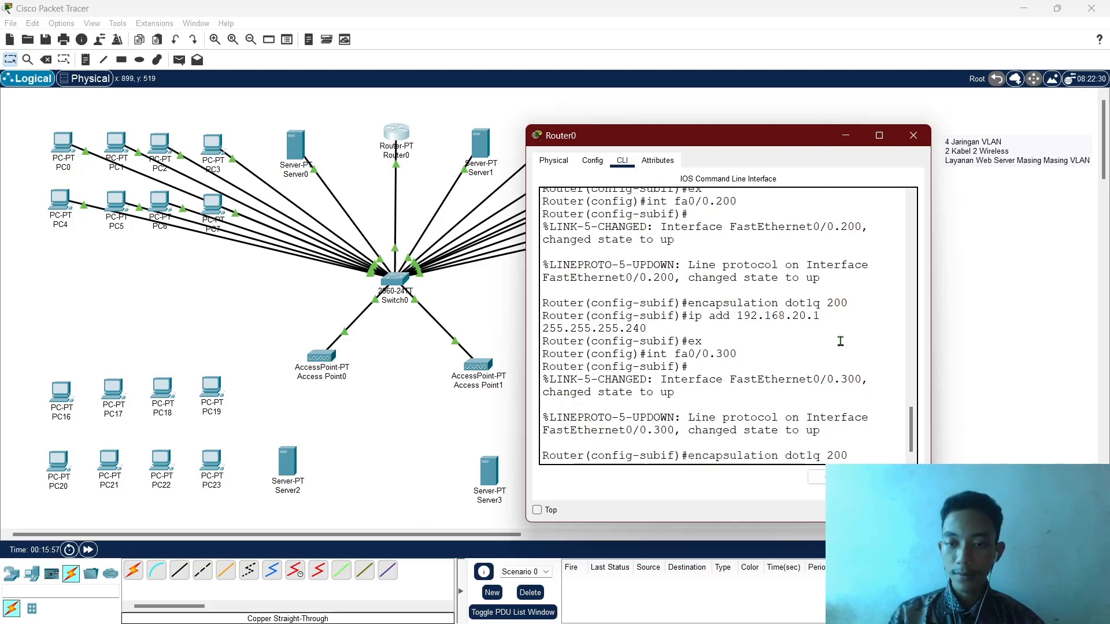
key("Left")
key("Left")
key("BackSpace")
type("3")
key("Return")
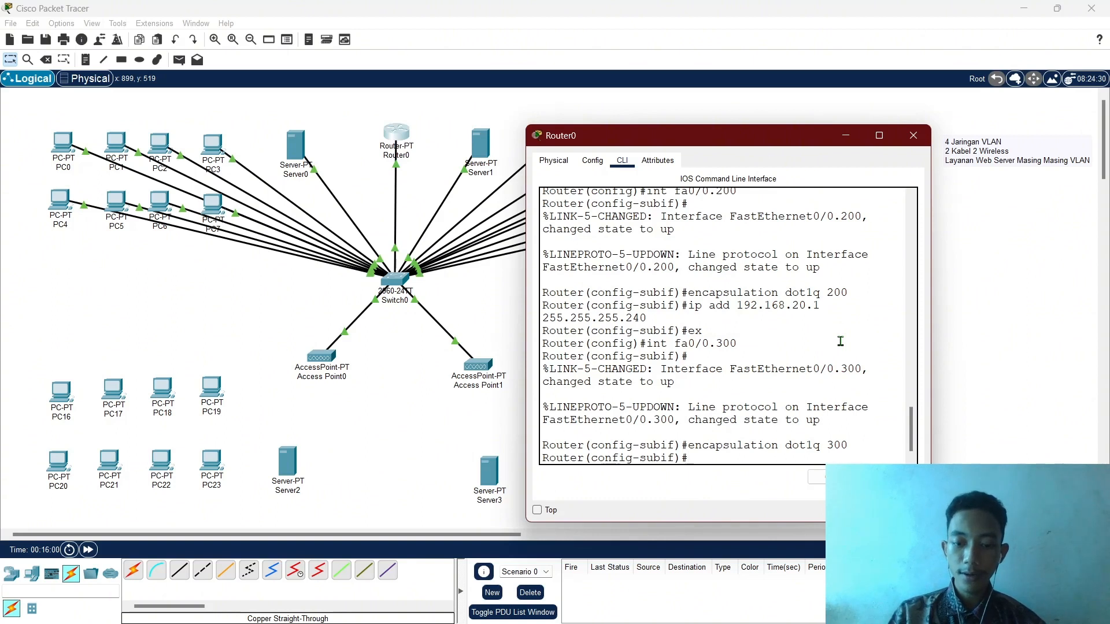
Assign 172.16.0.1 255.255.255.240 to fa0/0.300 and exit the subinterface.
type("ip add")
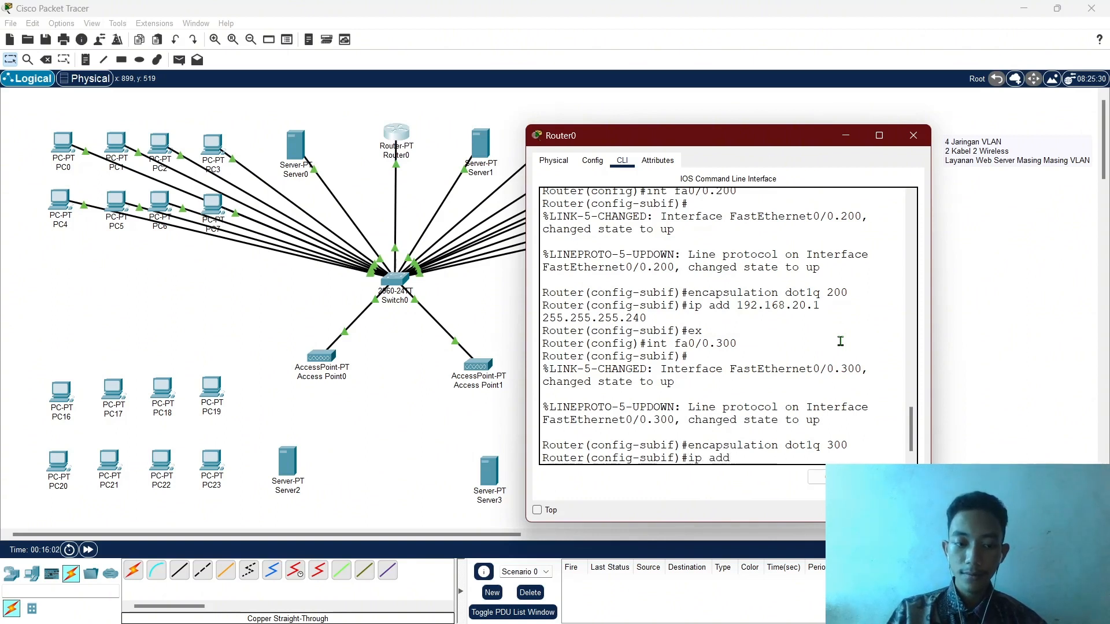
type(" 172.16.0.1 255.255.2")
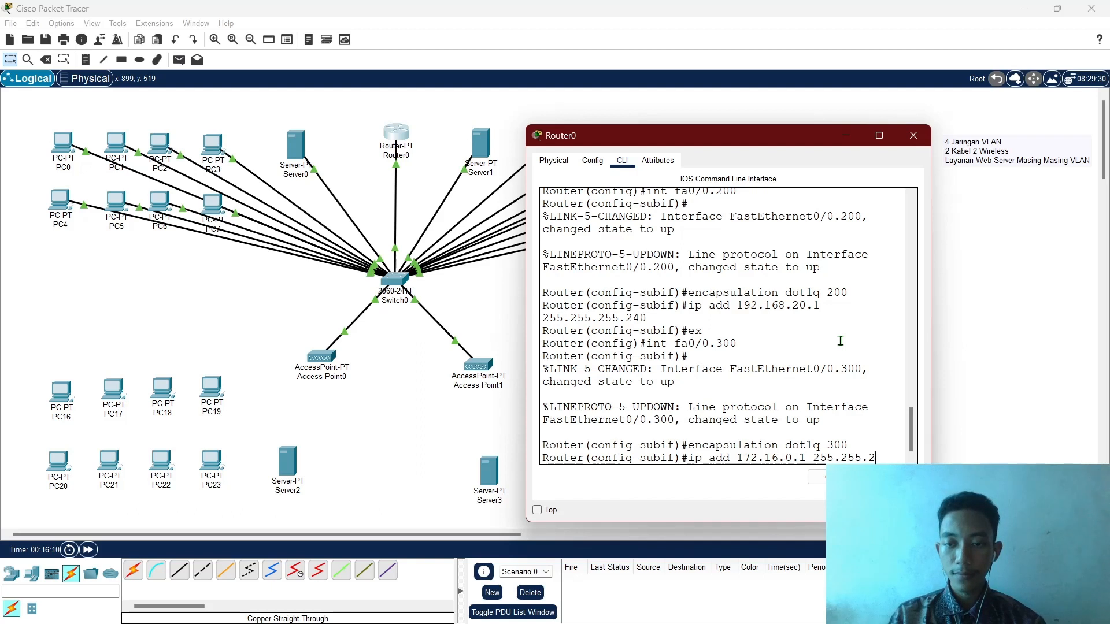
type("55.240")
key("Return")
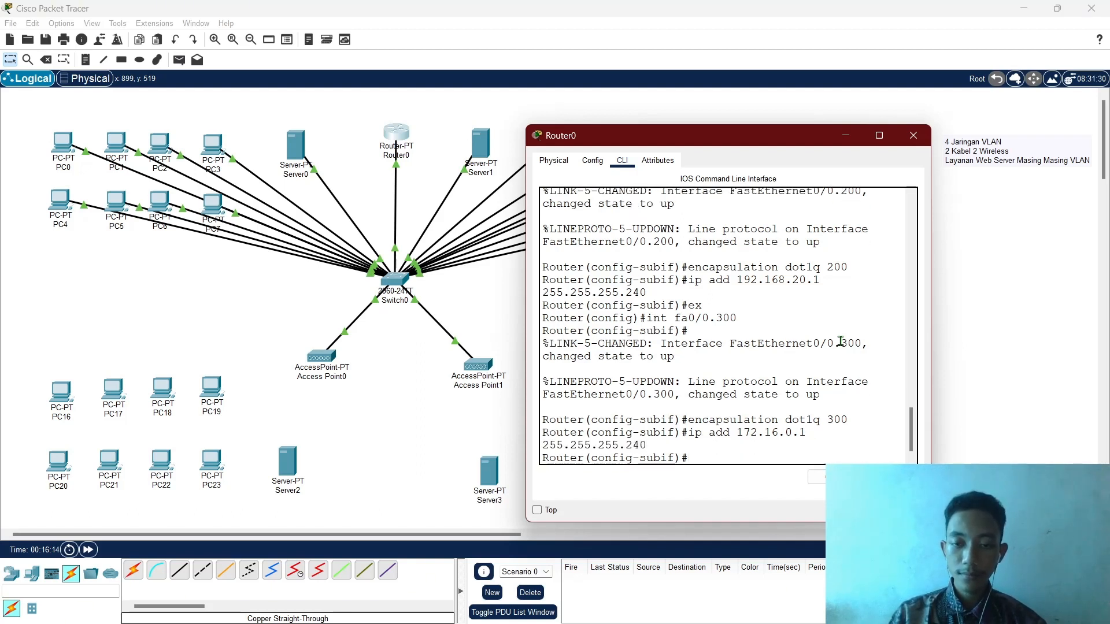
type("ex")
key("Return")
key("Up")
key("Up")
key("Up")
key("Up")
key("Up")
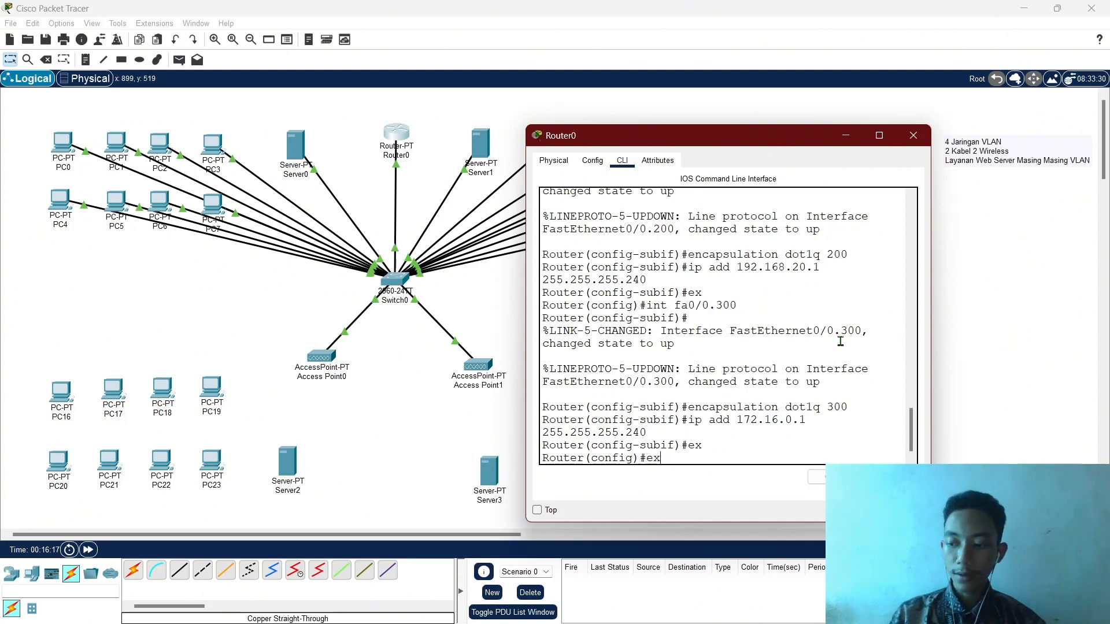
key("Down")
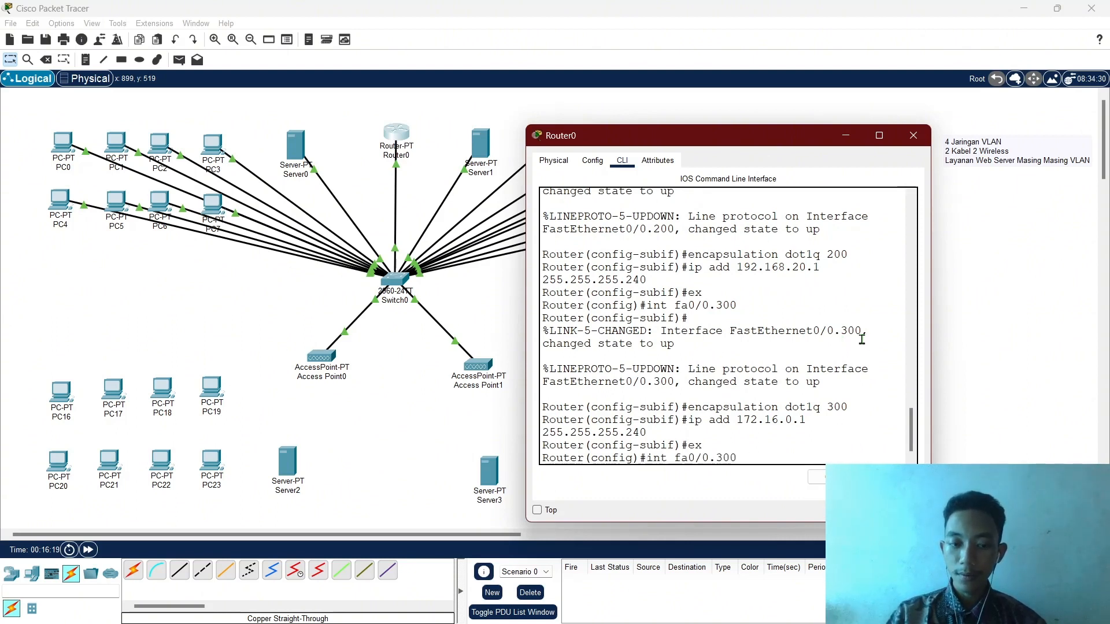
Create subinterface fa0/0.400 tagged with dot1Q VLAN 400.
key("Return")
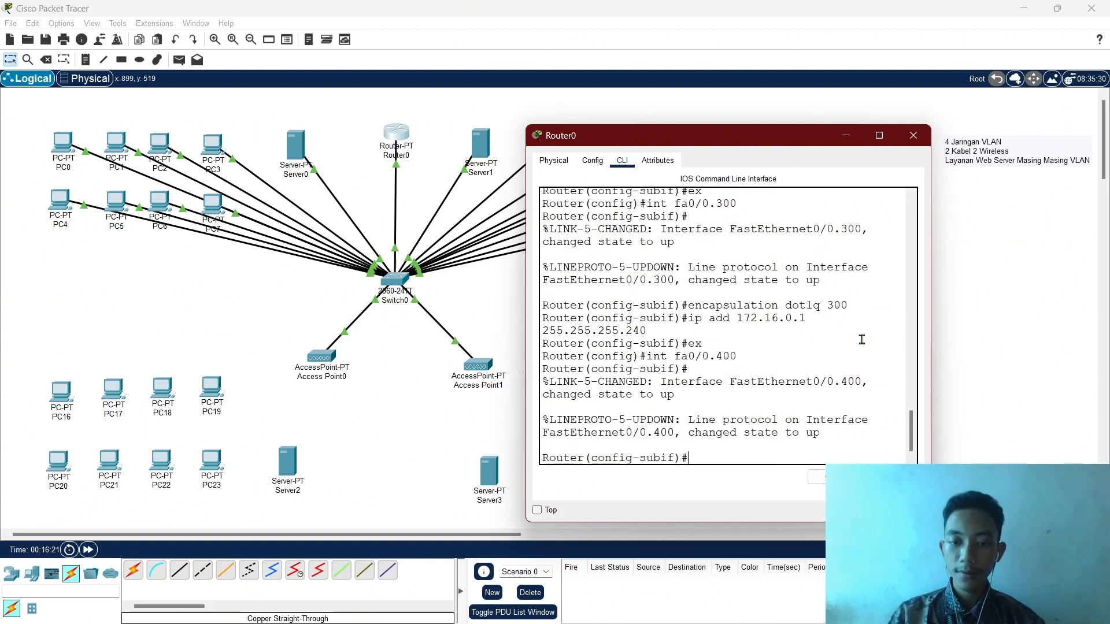
key("Up")
key("Up")
key("Up")
key("Up")
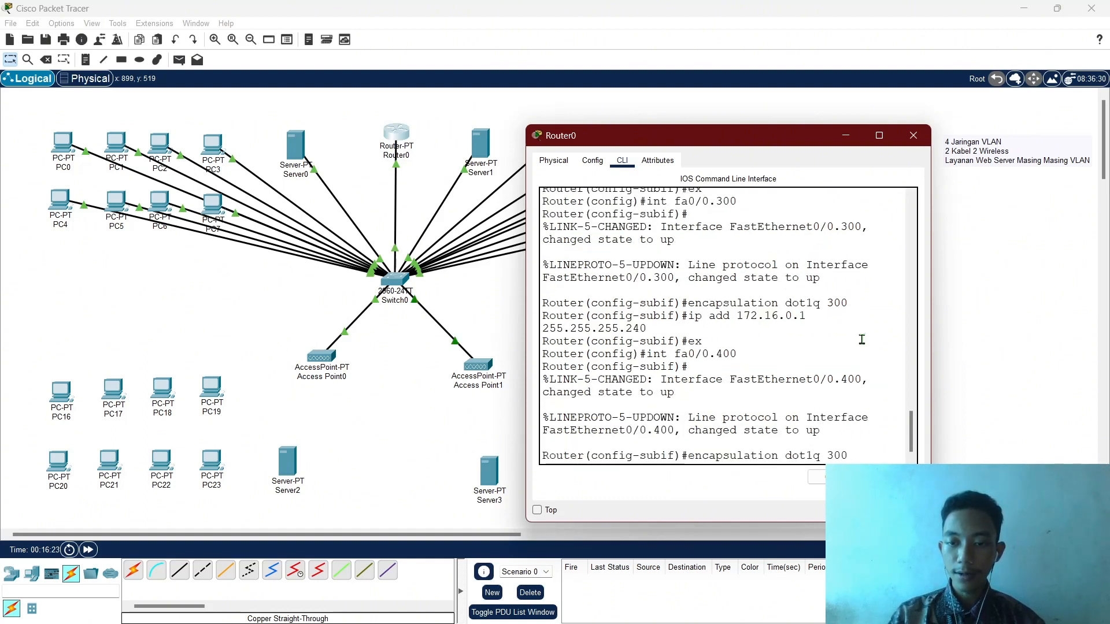
key("Left")
key("Left")
key("BackSpace")
type("4")
key("Return")
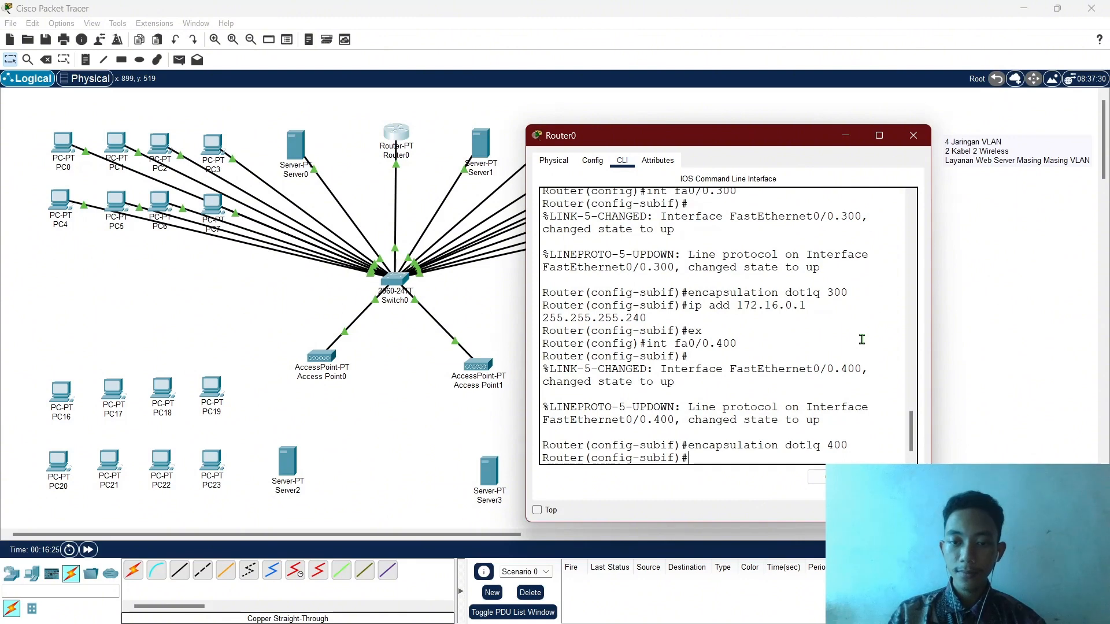
Assign 172.26.0.1 255.255.255.240 to fa0/0.400, exit configuration, and close Router0.
key("Up")
key("Up")
key("Up")
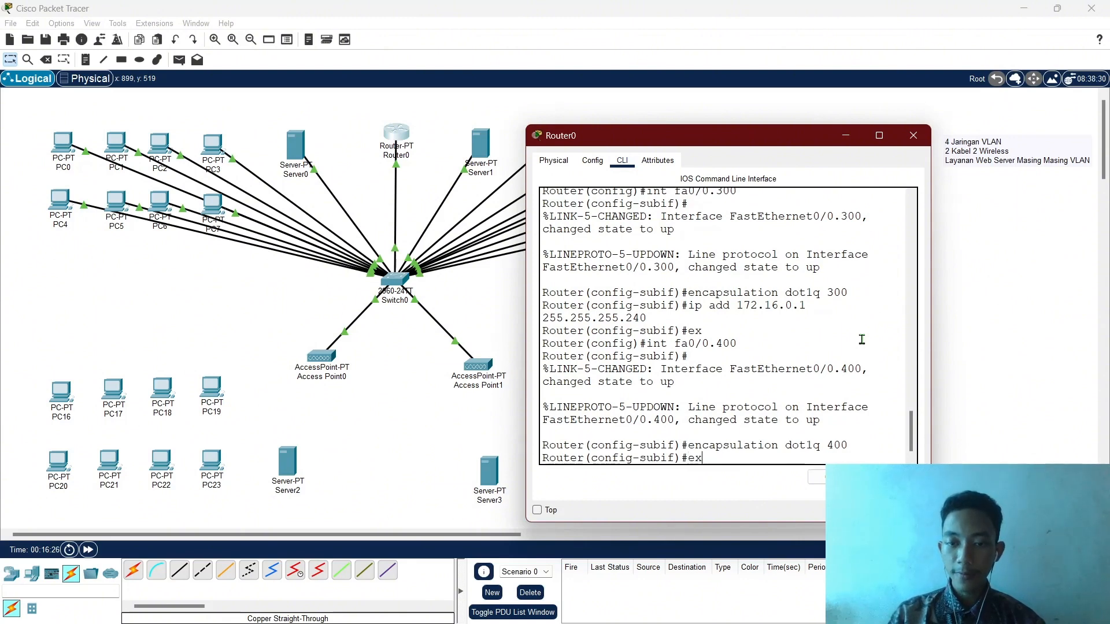
key("Up")
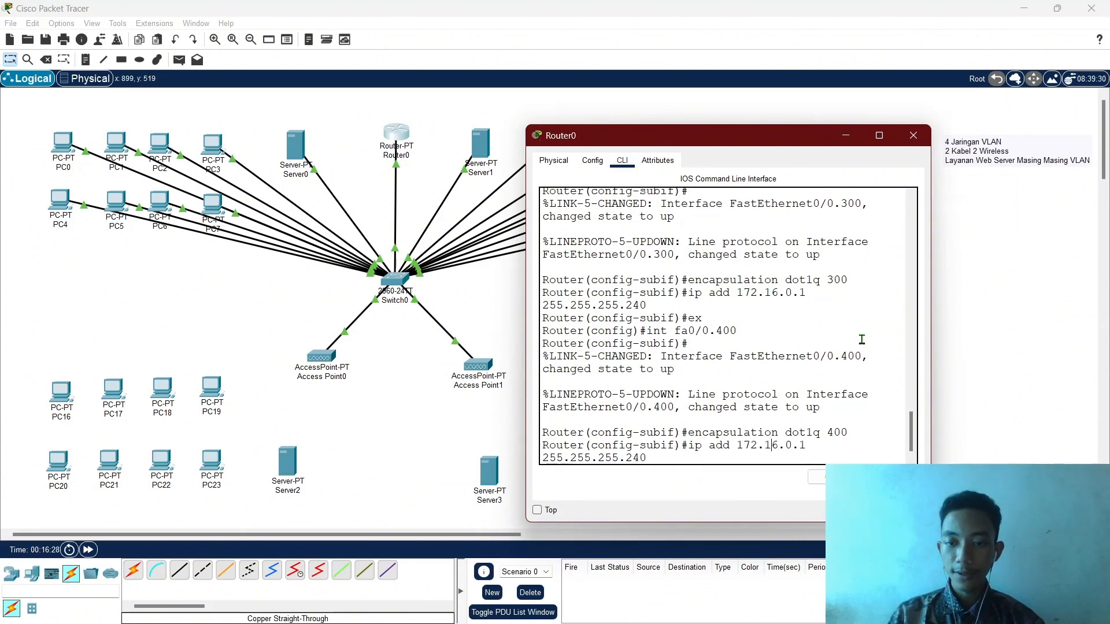
key("Left")
key("Left")
key("Left")
key("Left")
key("Left")
key("Left")
key("Left")
key("Left")
key("Left")
key("Left")
key("Left")
key("Left")
key("Left")
key("Left")
key("Left")
key("Left")
key("Left")
key("Left")
key("Left")
key("Left")
key("BackSpace")
type("2")
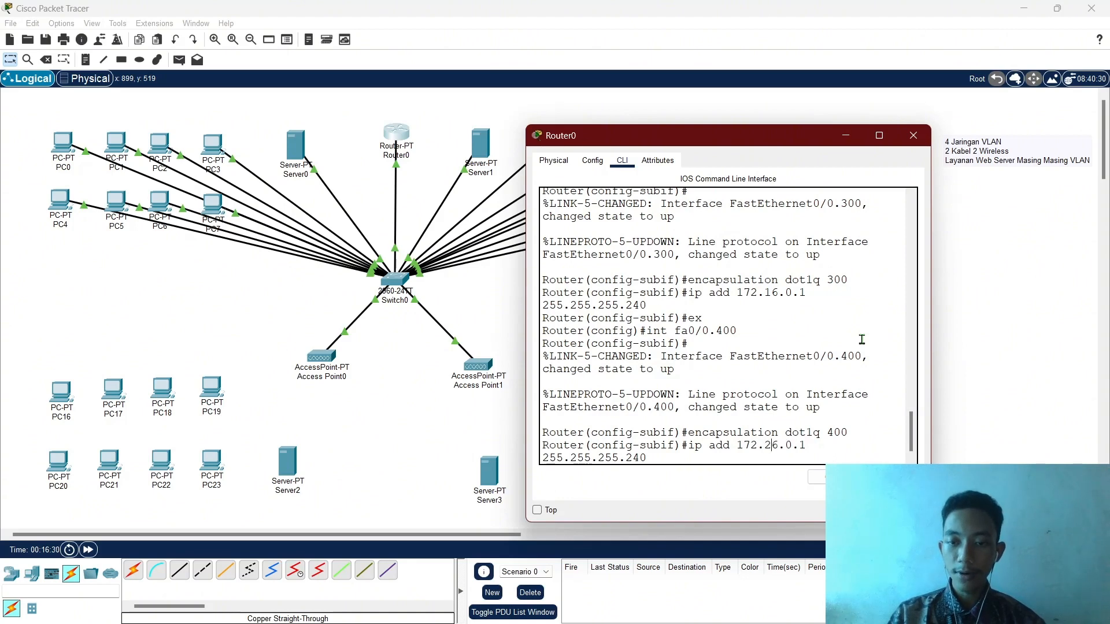
key("Return")
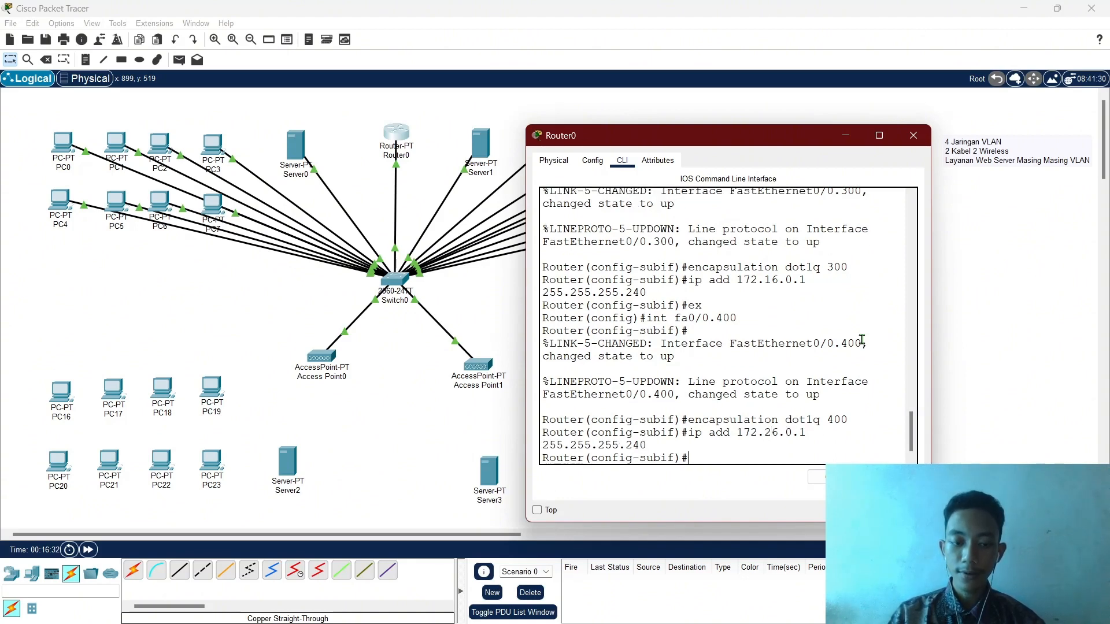
type("ex")
key("Return")
type("ex")
key("Return")
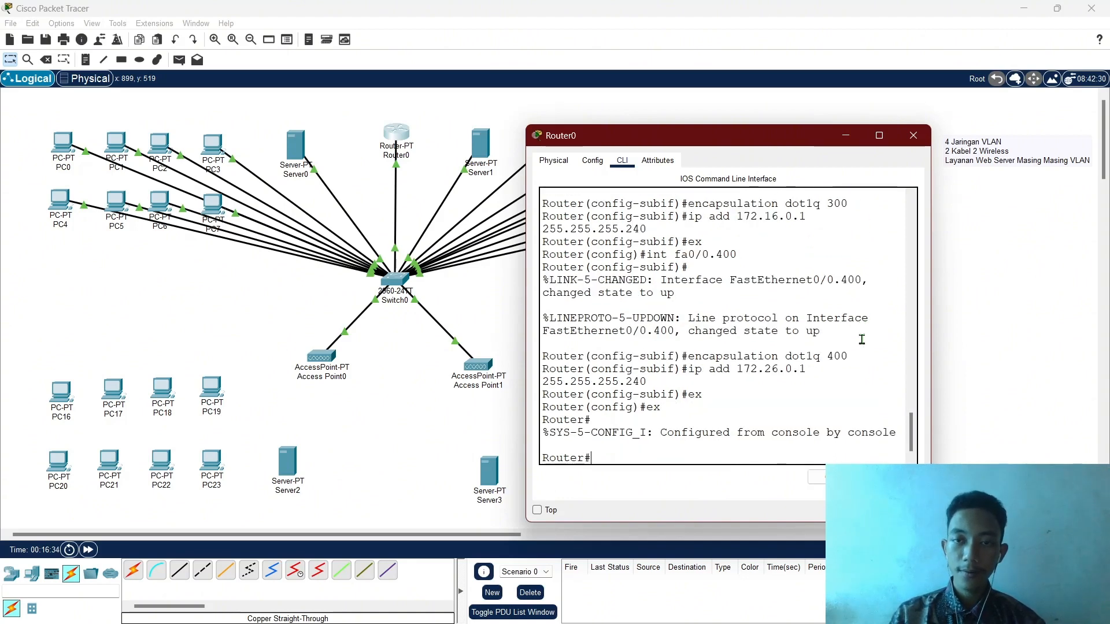
left_click(919, 141)
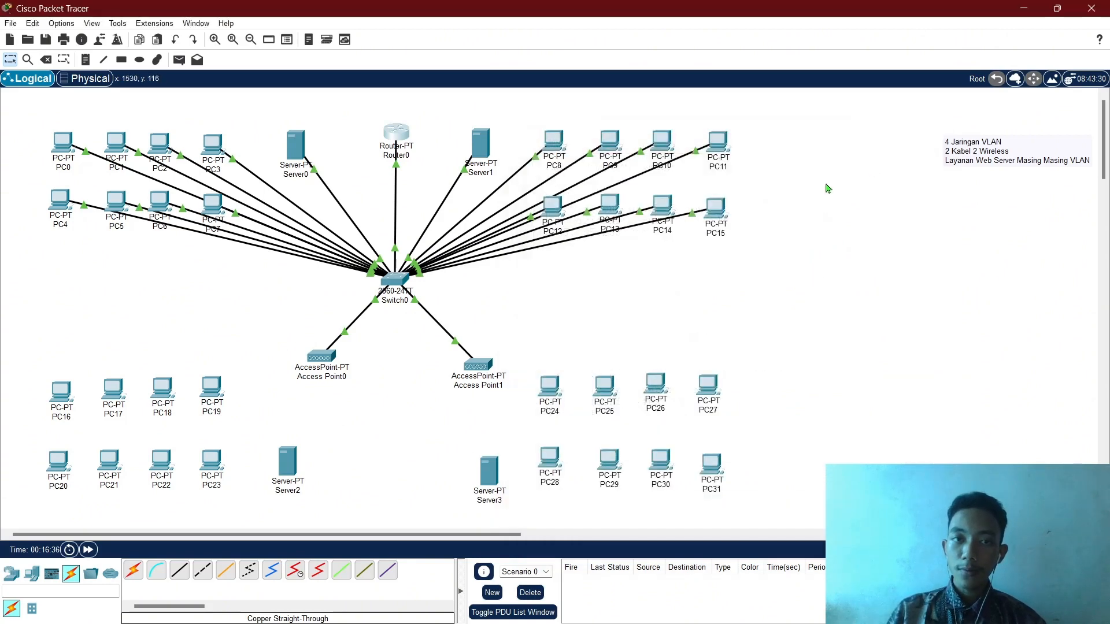
mouse_move(392, 135)
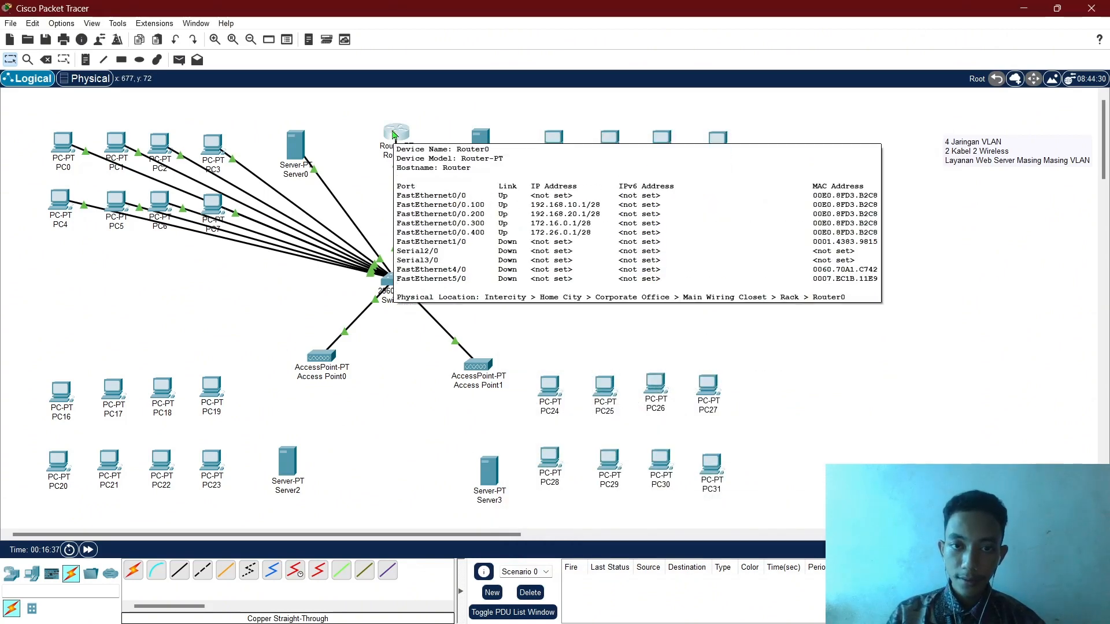
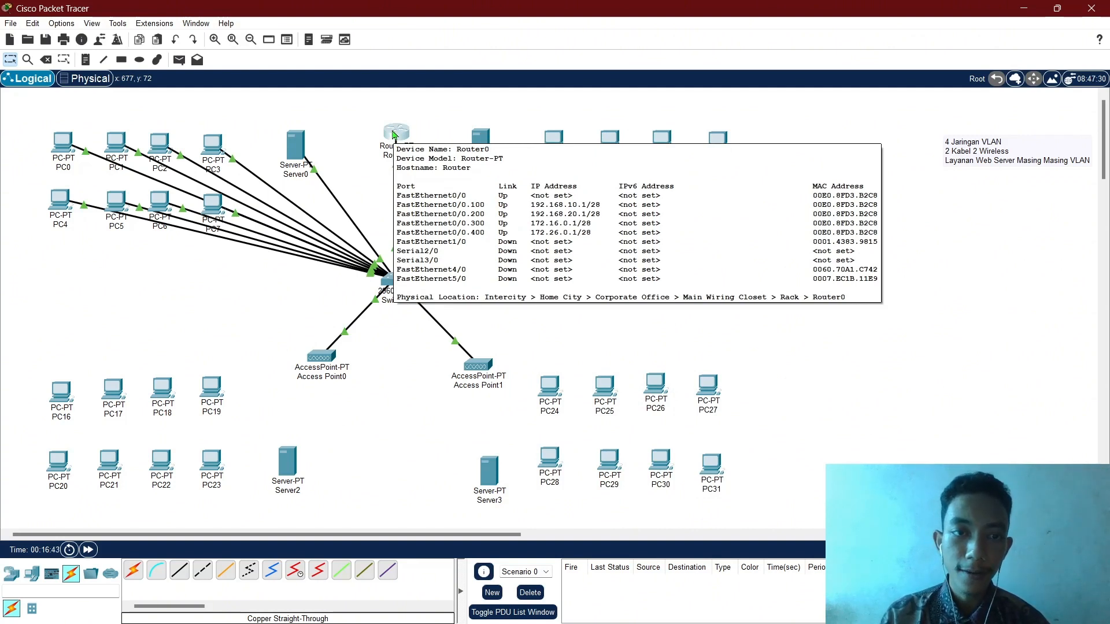
Save Server0's DHCP pool settings and close Server0.
left_click(305, 164)
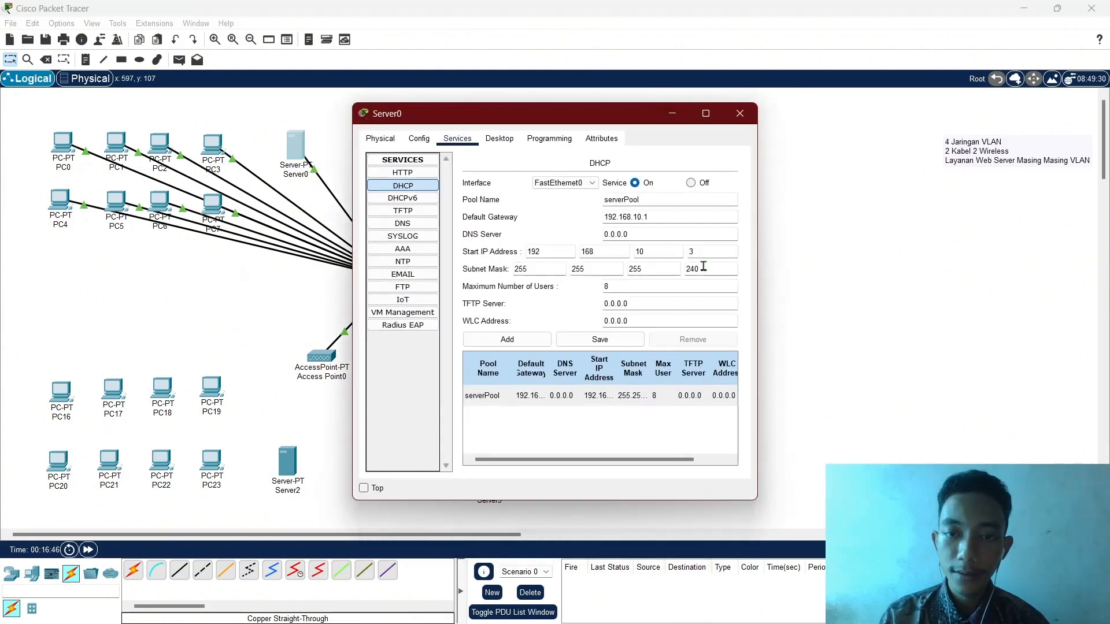
left_click(618, 350)
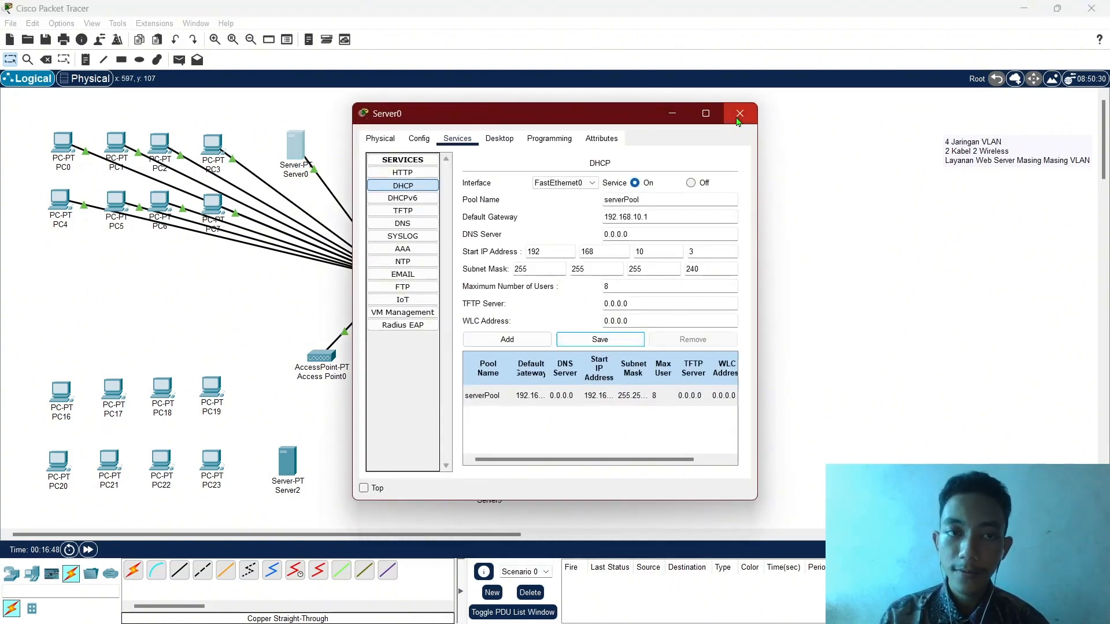
left_click(740, 114)
Set PC0 and PC1 to obtain their IP addresses via DHCP.
left_click(62, 143)
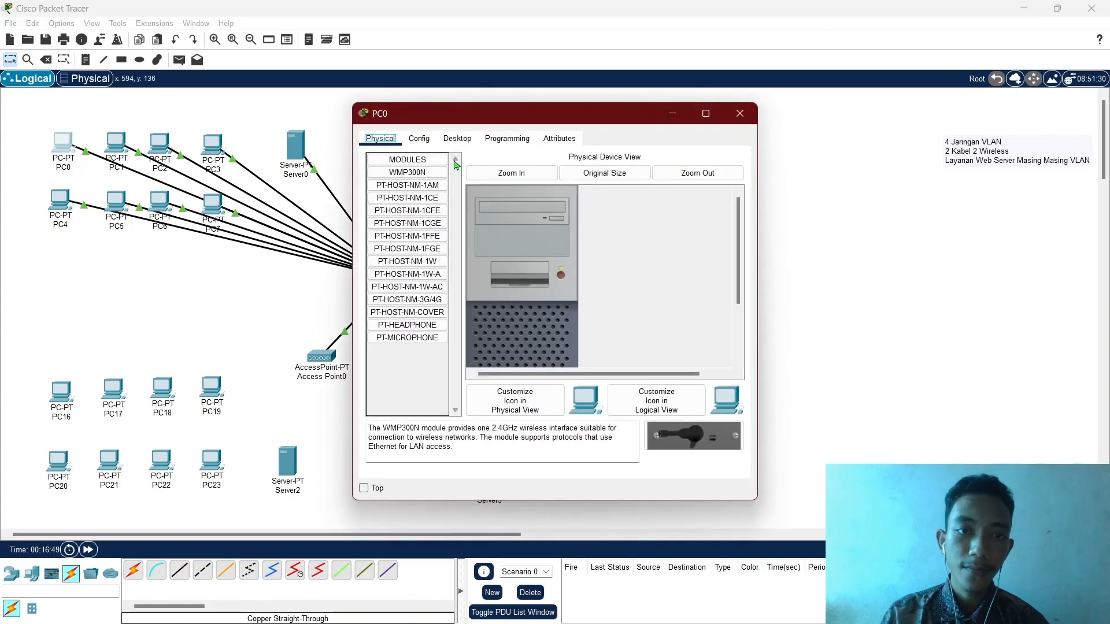
left_click(455, 142)
left_click(429, 188)
left_click(398, 211)
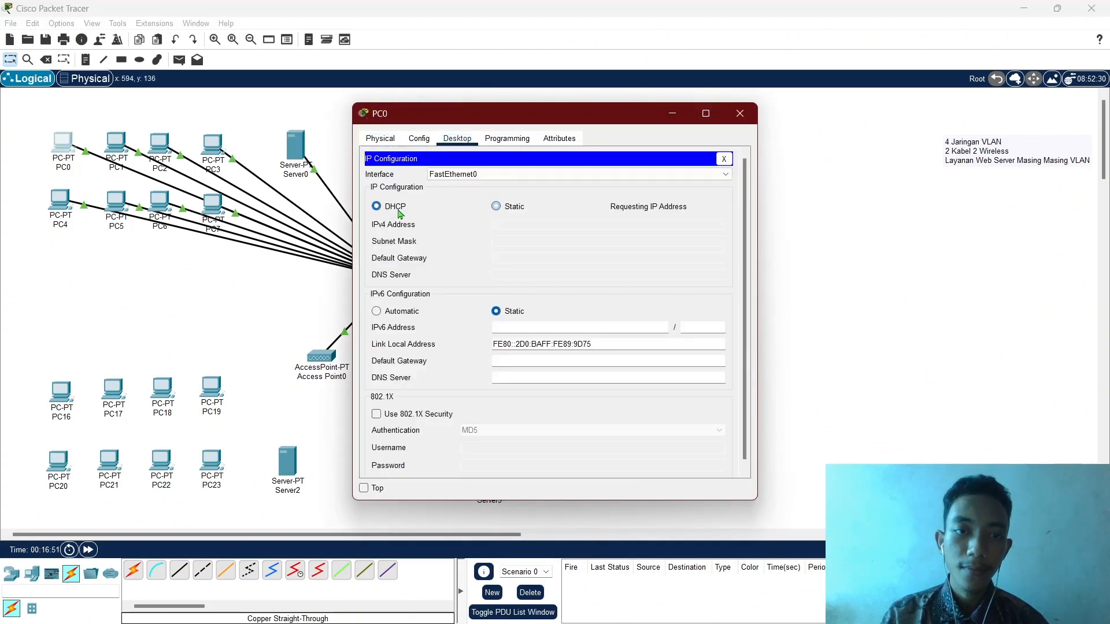
left_click(739, 113)
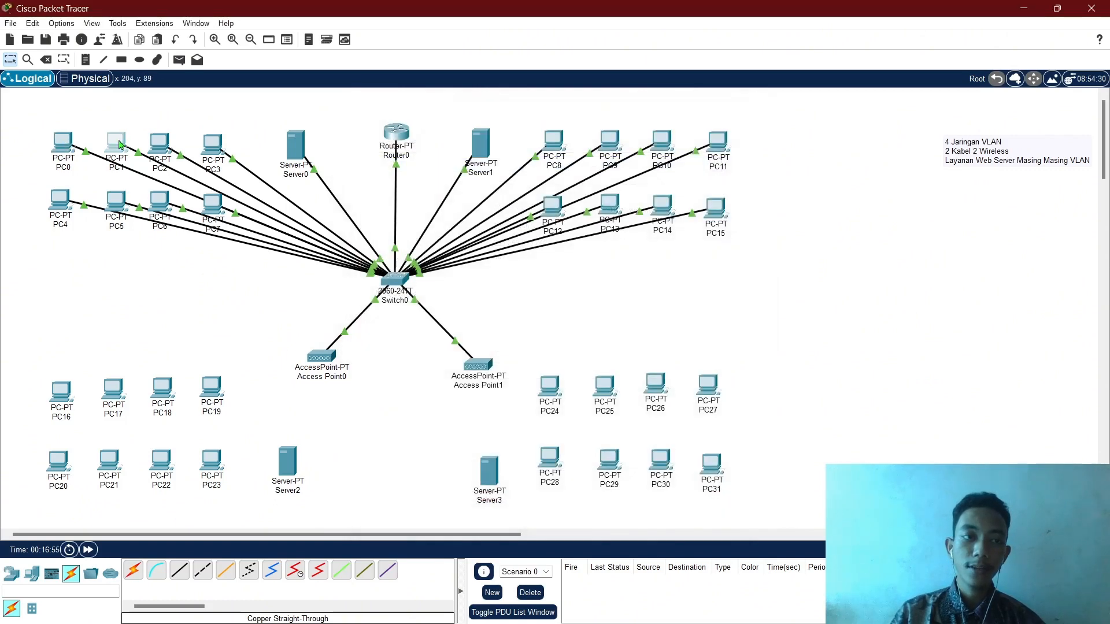
left_click(119, 144)
left_click(457, 139)
left_click(404, 185)
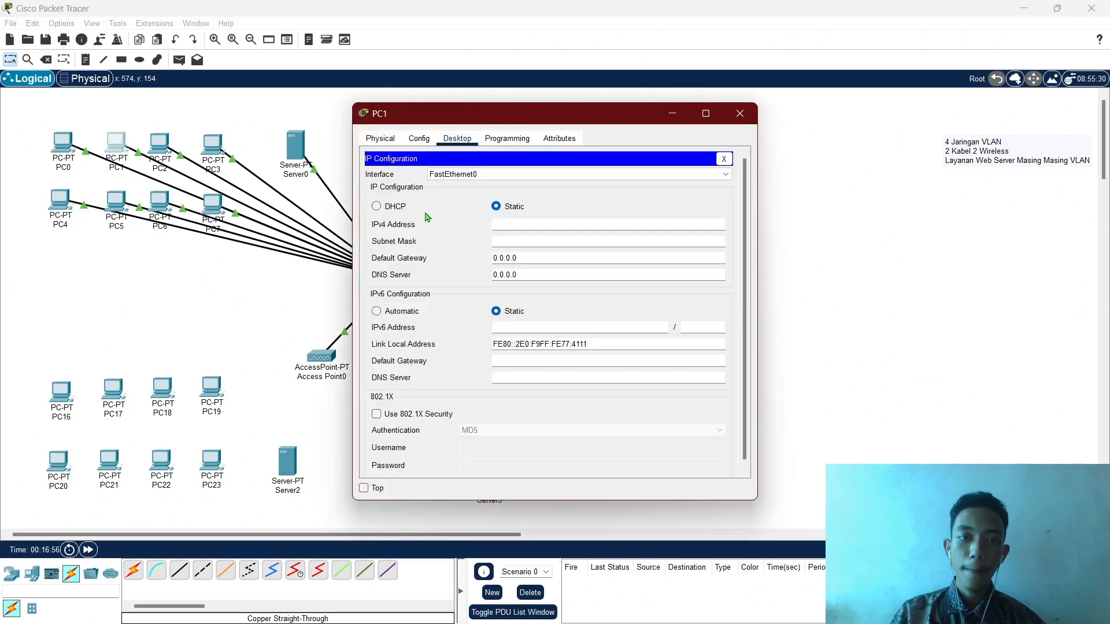
left_click(396, 207)
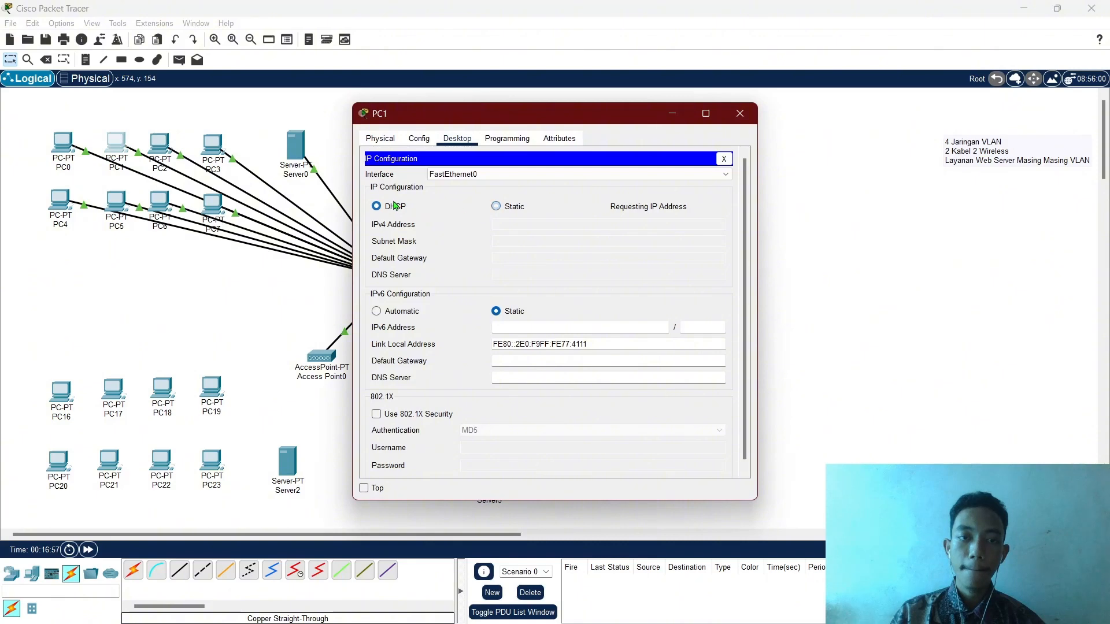
left_click(740, 114)
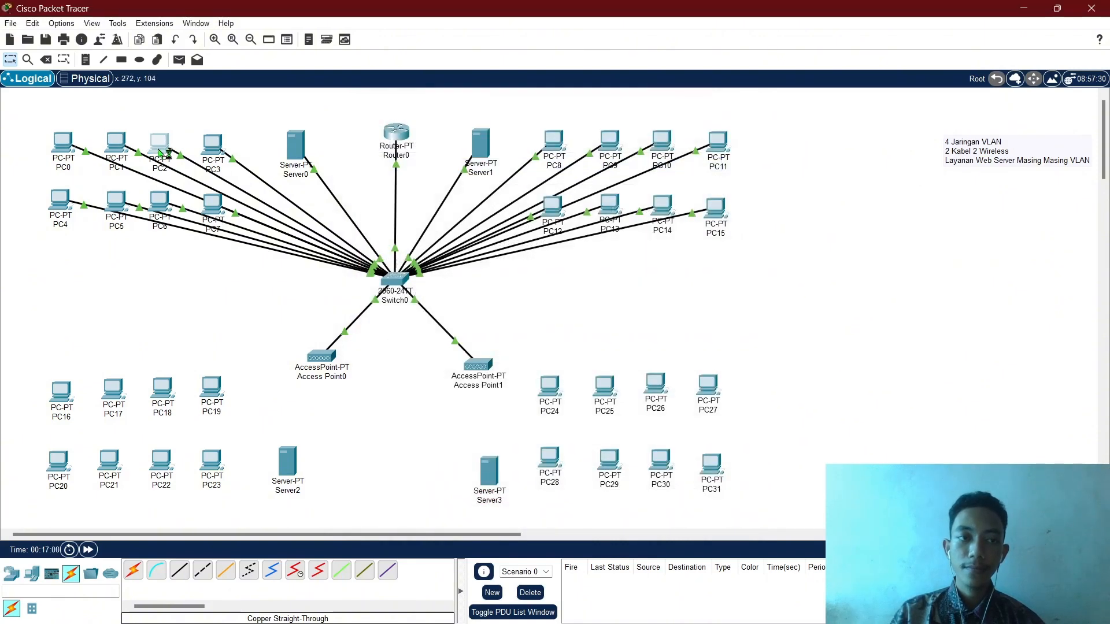
Set PC2 and PC3 to obtain their IP addresses via DHCP.
left_click(160, 152)
left_click(457, 138)
left_click(386, 185)
left_click(397, 207)
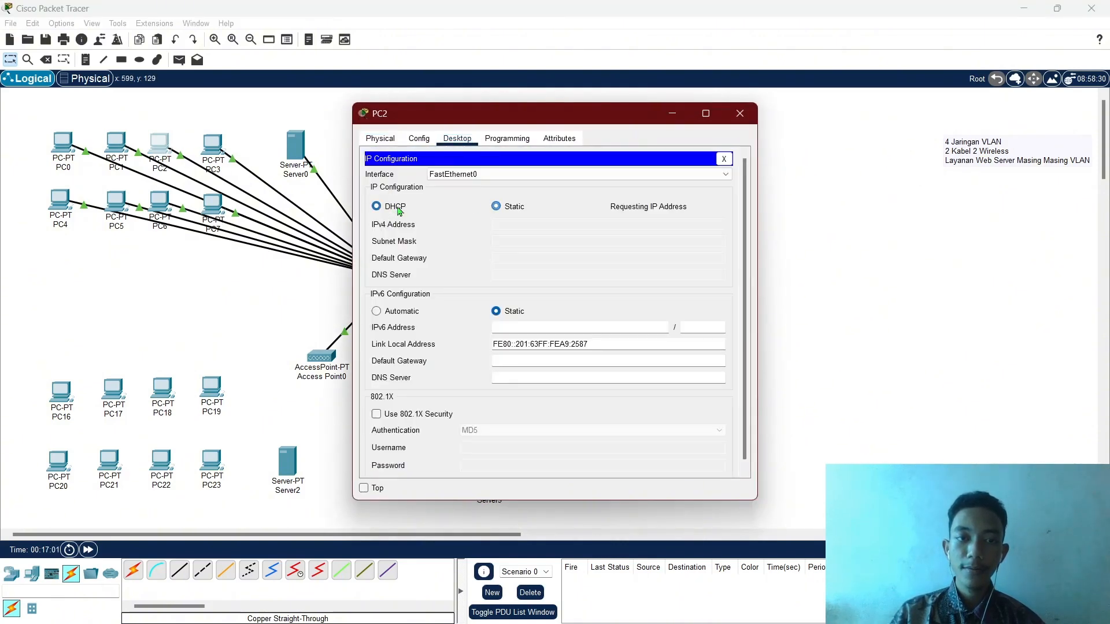
left_click(752, 117)
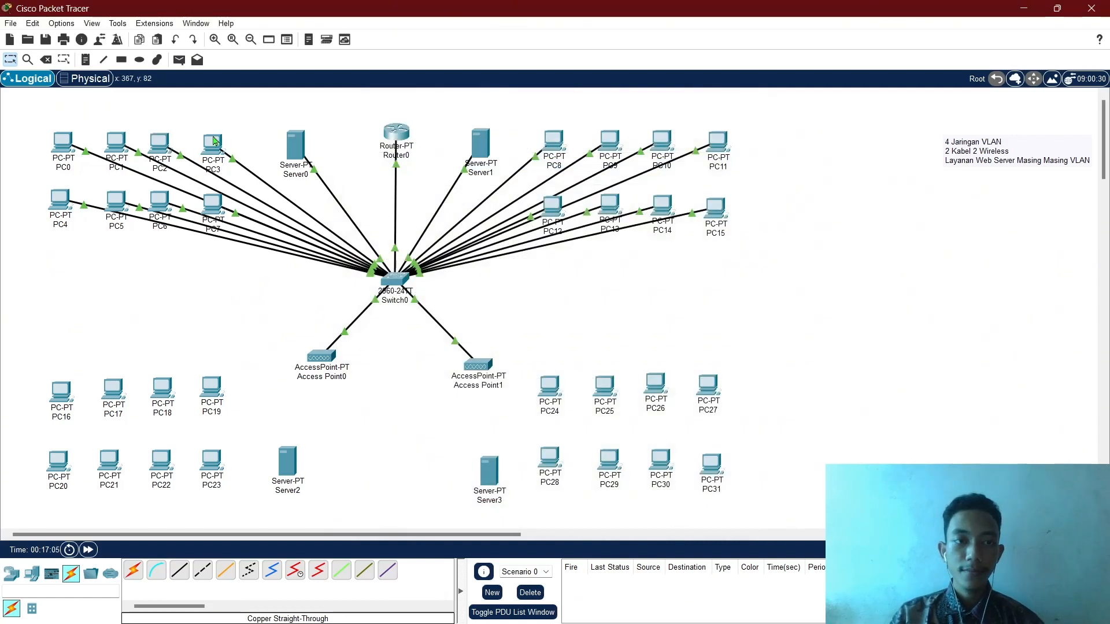
left_click(214, 141)
left_click(457, 138)
left_click(398, 185)
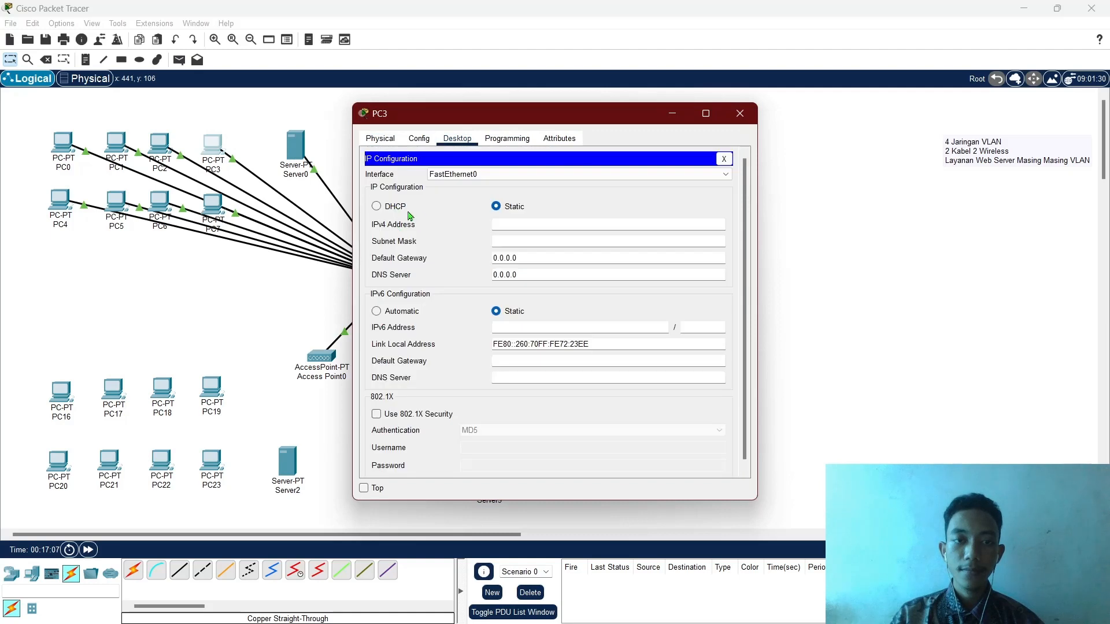
left_click(395, 206)
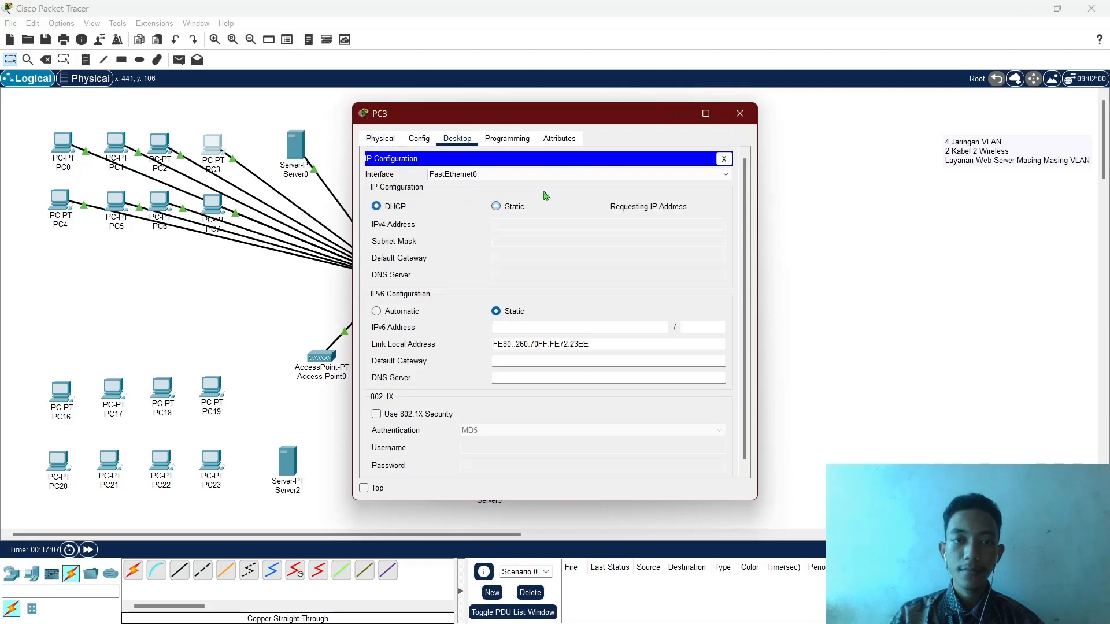
left_click(742, 113)
Switch PC4 and PC5 to DHCP addressing.
left_click(58, 197)
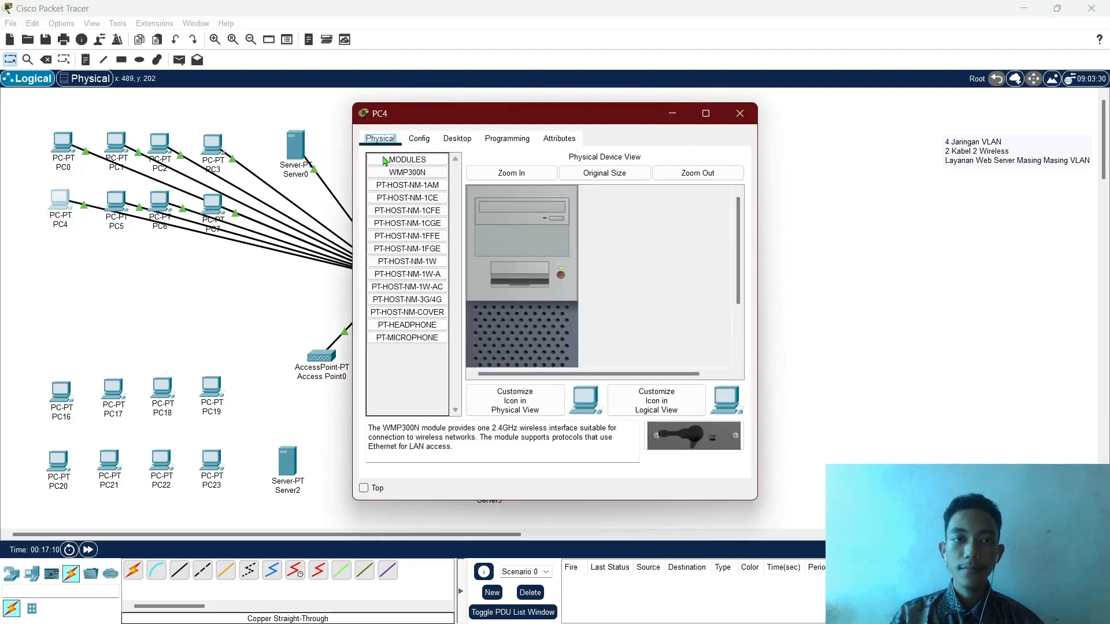
left_click(457, 138)
left_click(407, 187)
left_click(393, 211)
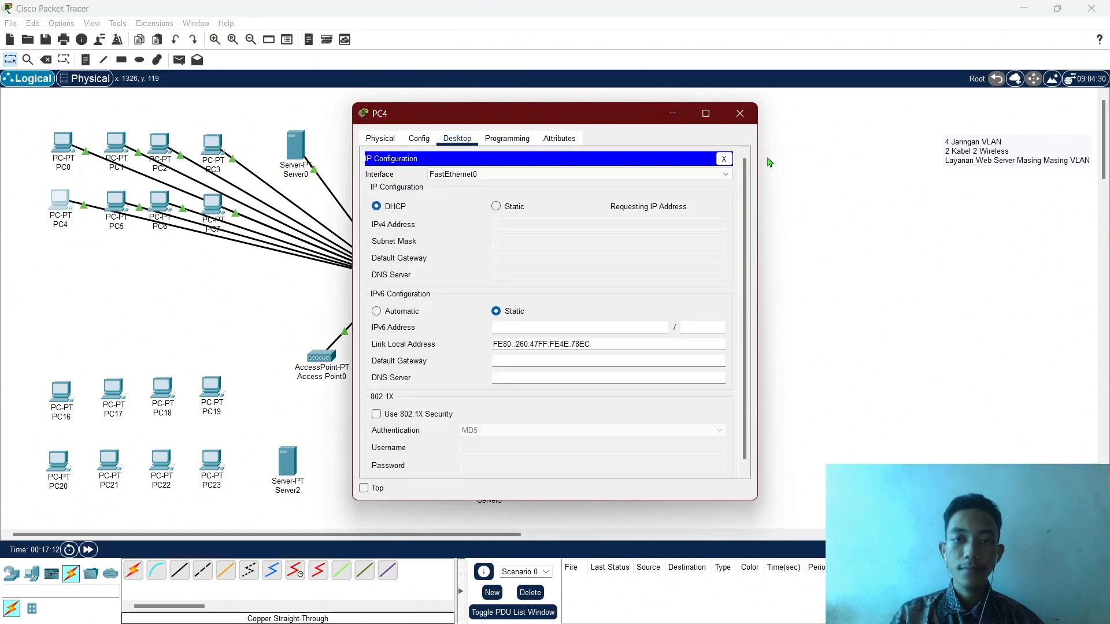
left_click(750, 117)
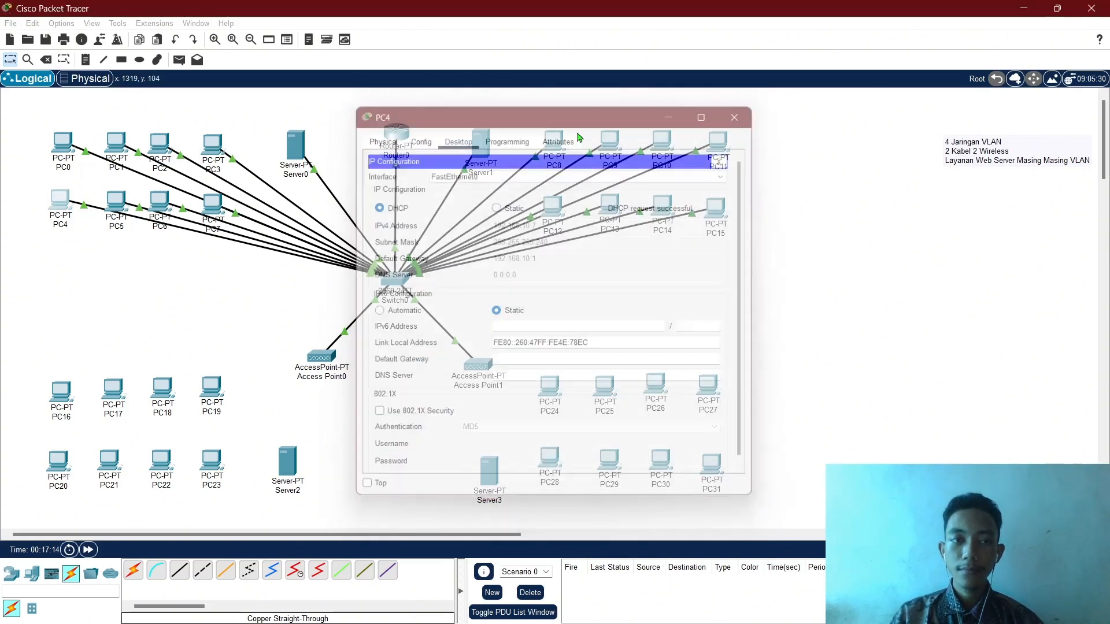
left_click(116, 199)
left_click(457, 138)
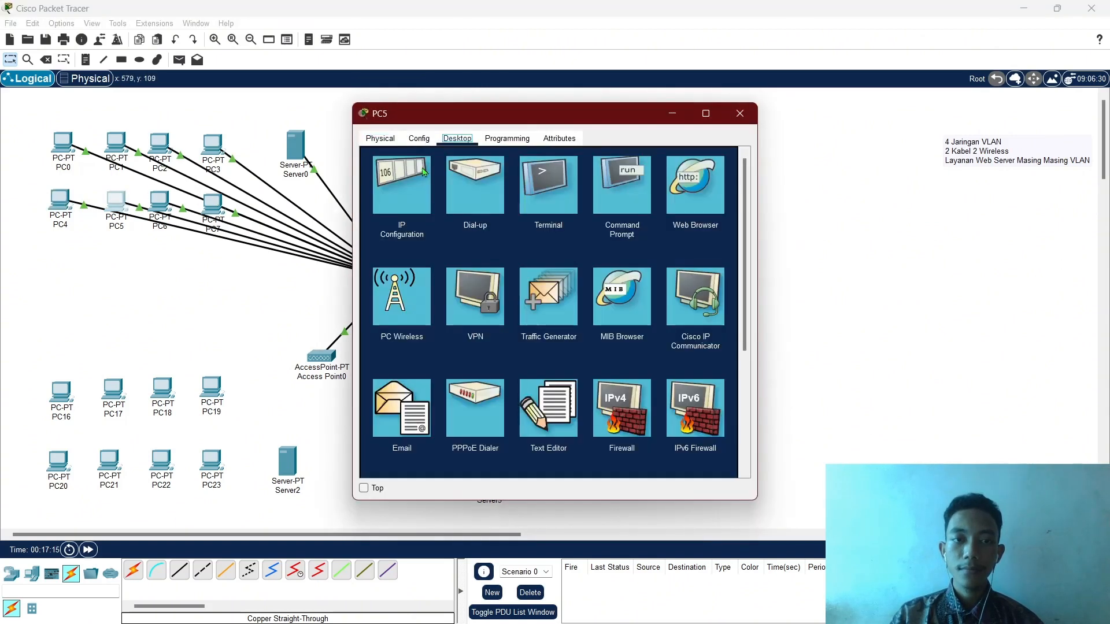
left_click(405, 184)
left_click(377, 207)
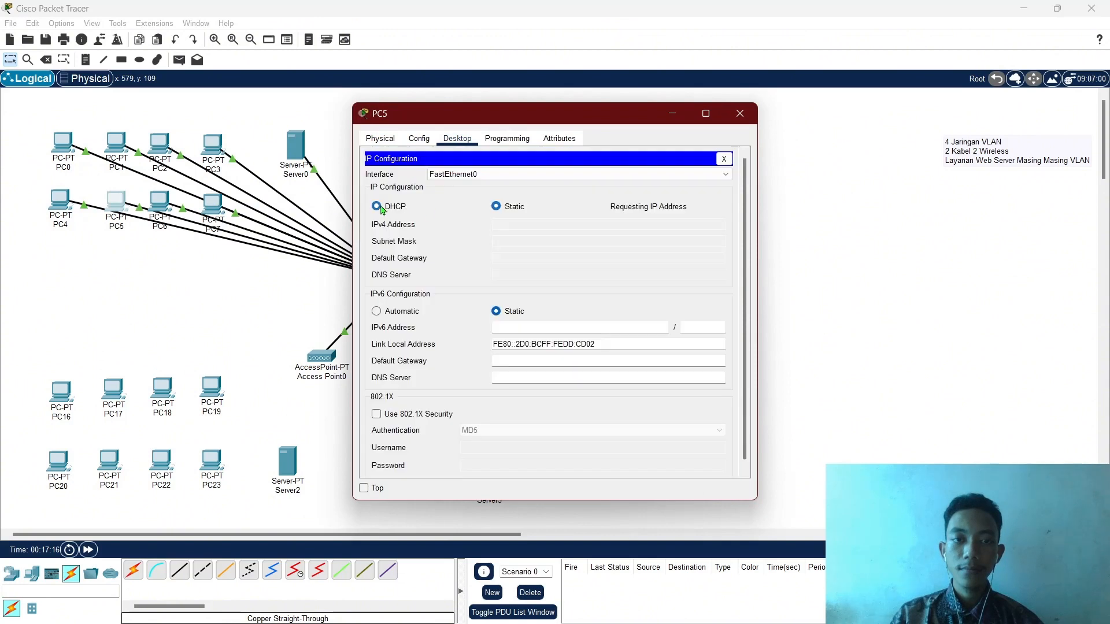
left_click(754, 123)
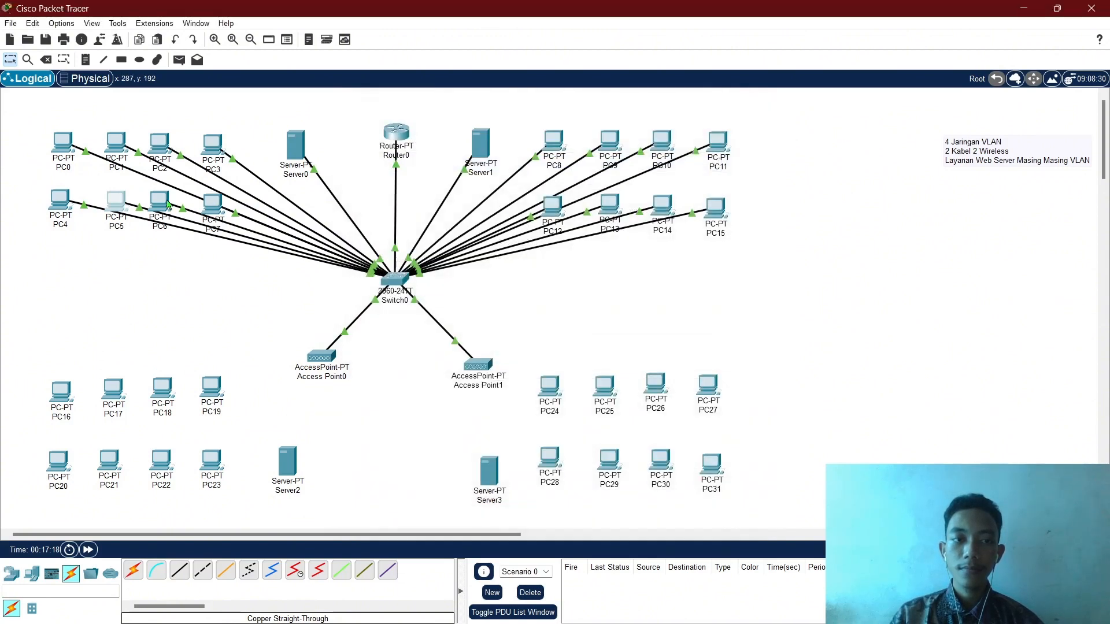
Switch PC6 and PC7 to DHCP, with PC7 receiving 192.168.10.10/255.255.255.240.
left_click(160, 202)
left_click(457, 144)
left_click(398, 183)
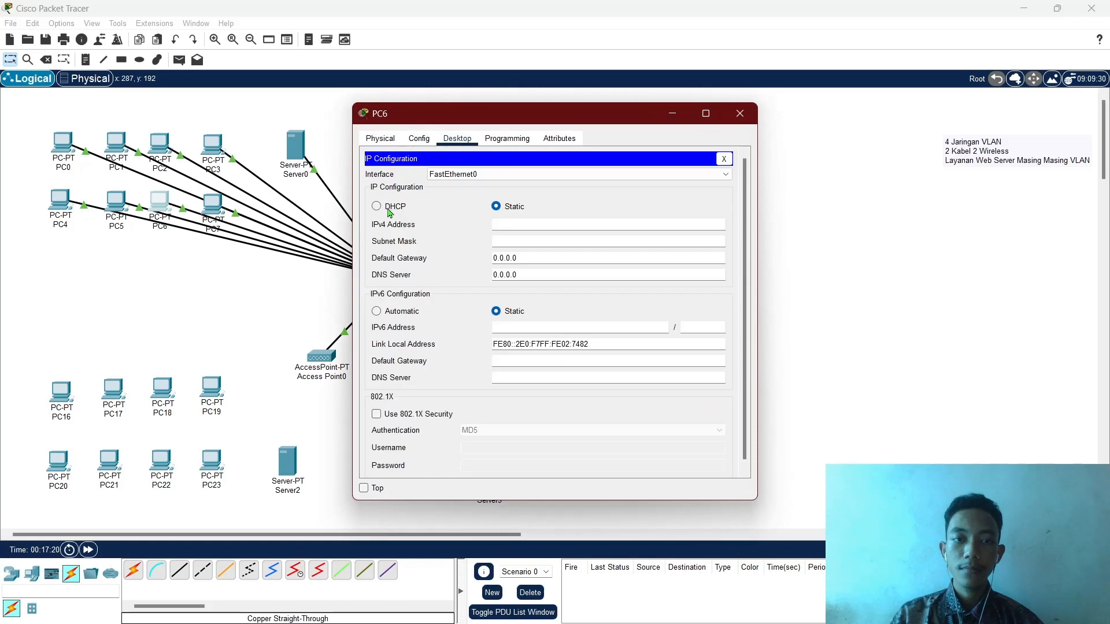
left_click(376, 206)
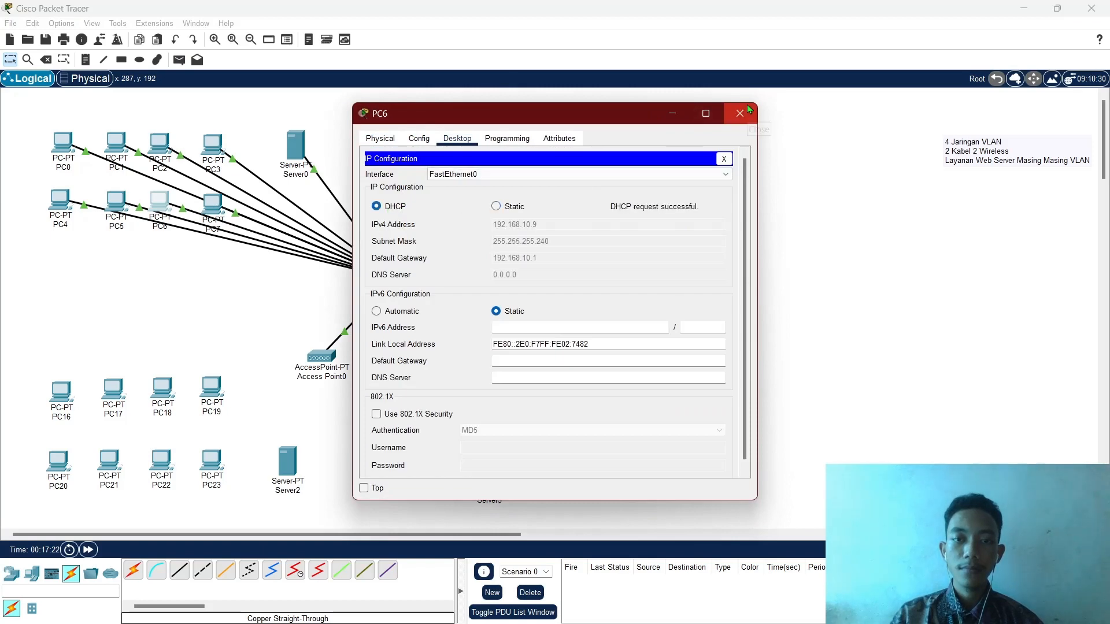
left_click(740, 113)
left_click(213, 204)
left_click(457, 138)
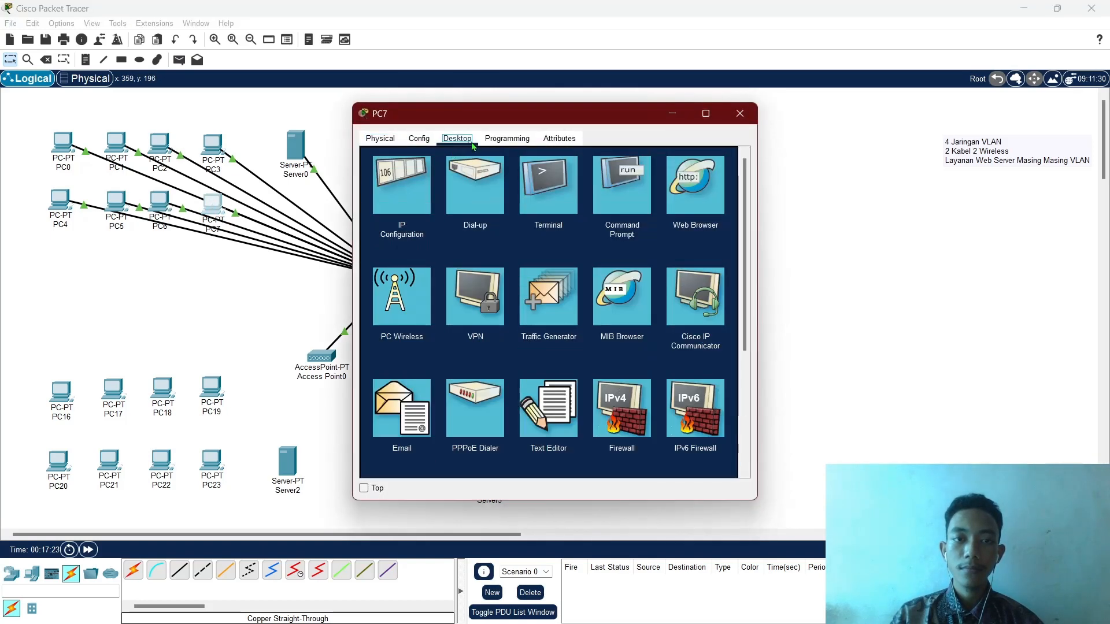
left_click(398, 185)
left_click(395, 207)
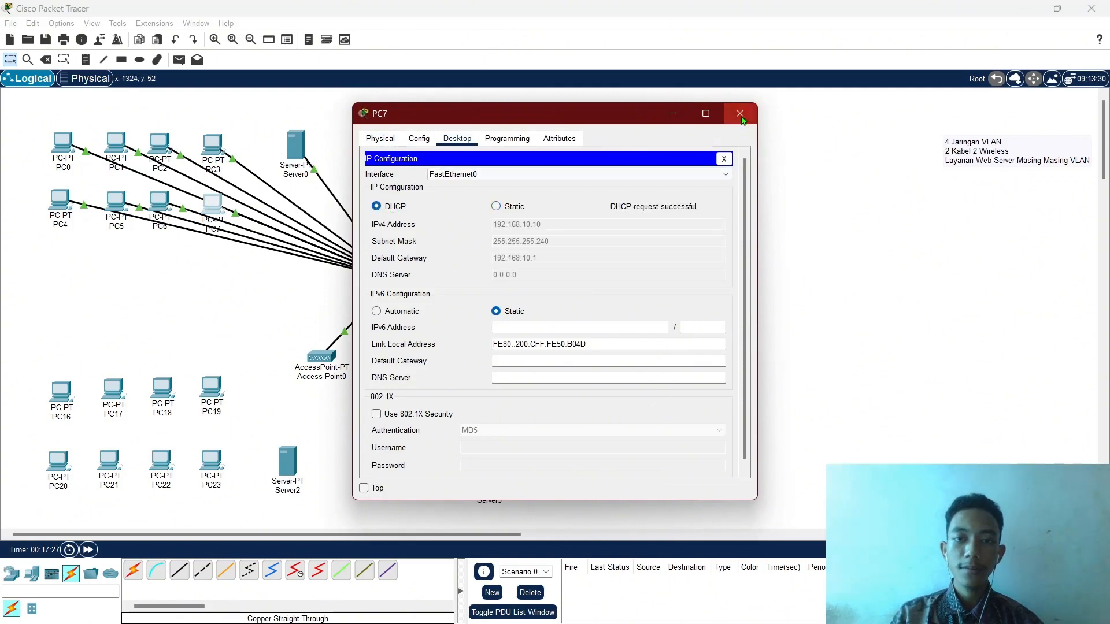
left_click(740, 114)
Edit Server1's IP configuration fields and copy the gateway address 192.168.20.1.
left_click(480, 143)
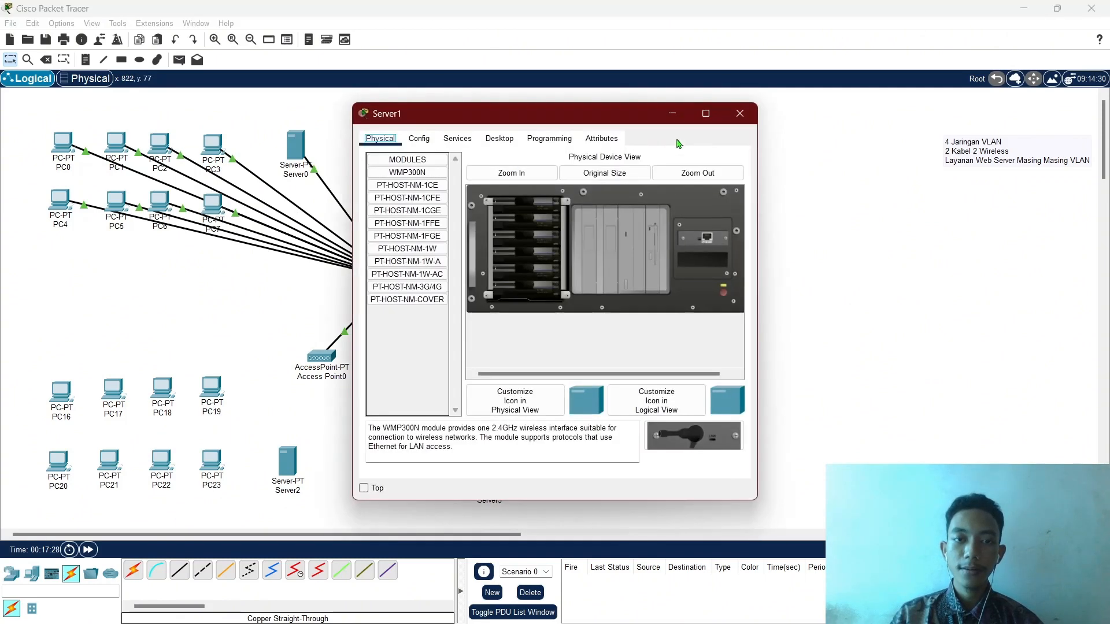
left_click(484, 142)
left_click(458, 141)
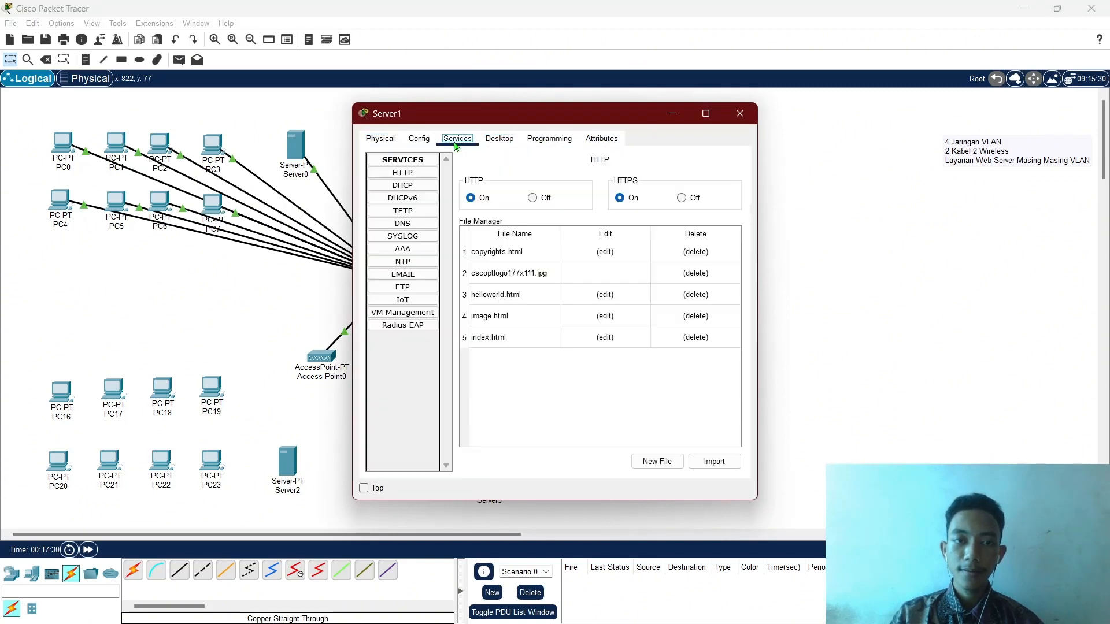
left_click(499, 140)
left_click(402, 185)
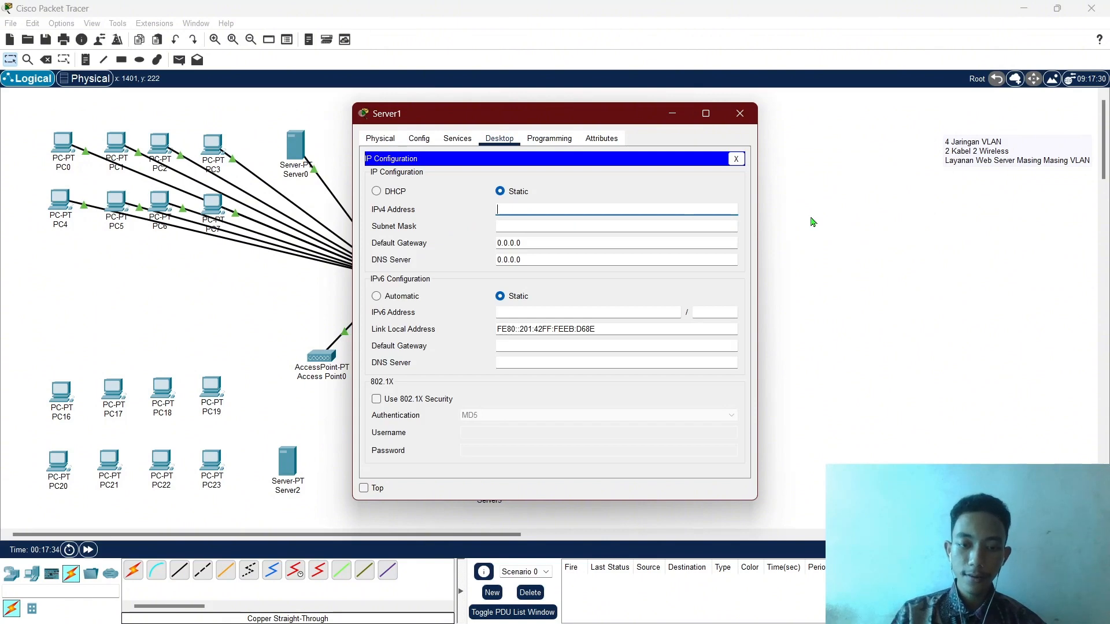
type("192.168.10.2")
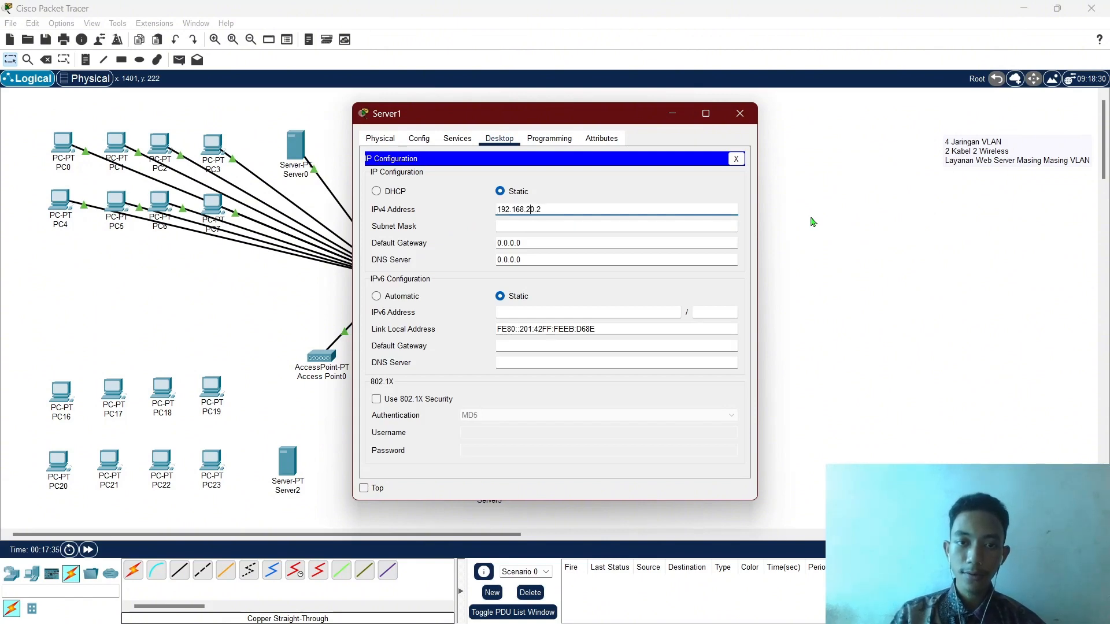
key("Tab")
key("Return")
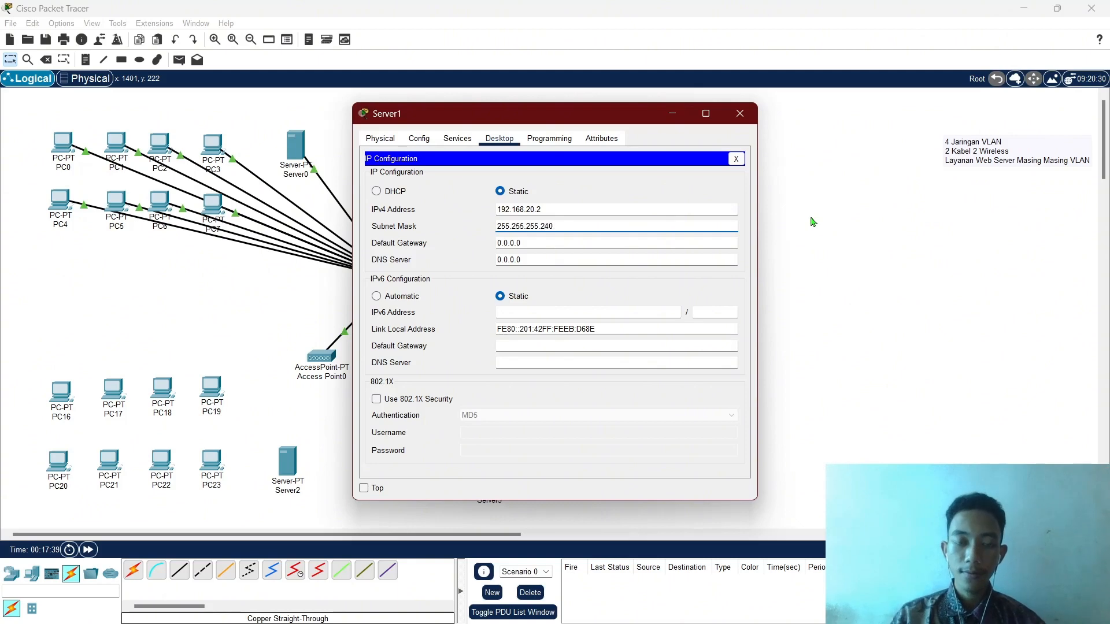
left_click(567, 243)
type("192.168.10.2")
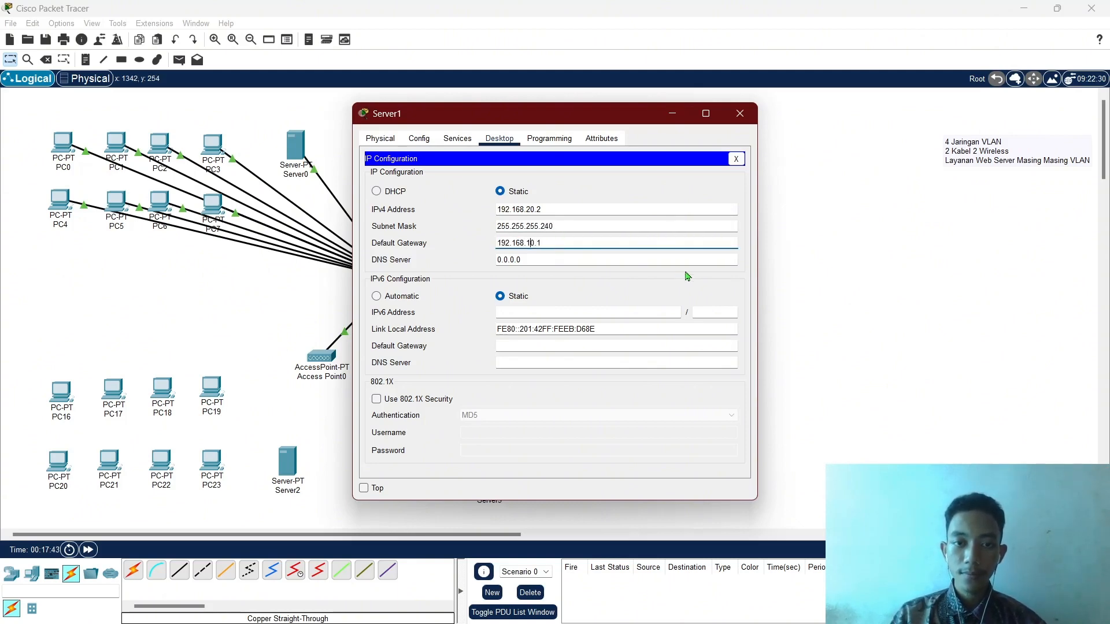
key("ctrl+a")
key("ctrl+c")
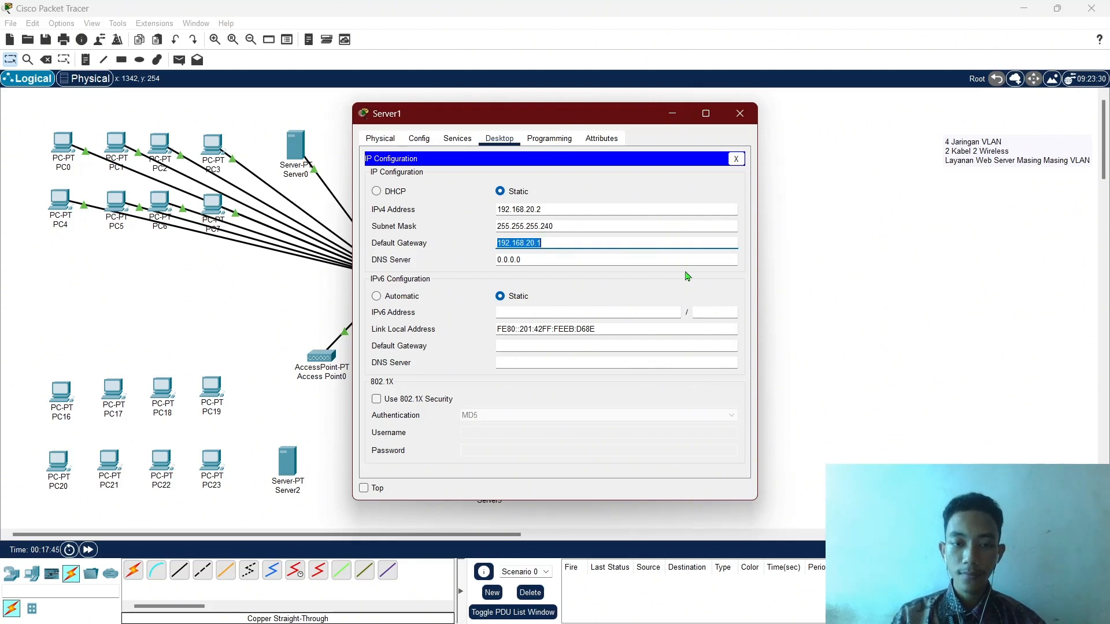
Turn on Server1's DHCP service with gateway 192.168.20.1 and start address 192.168.20.3.
left_click(457, 139)
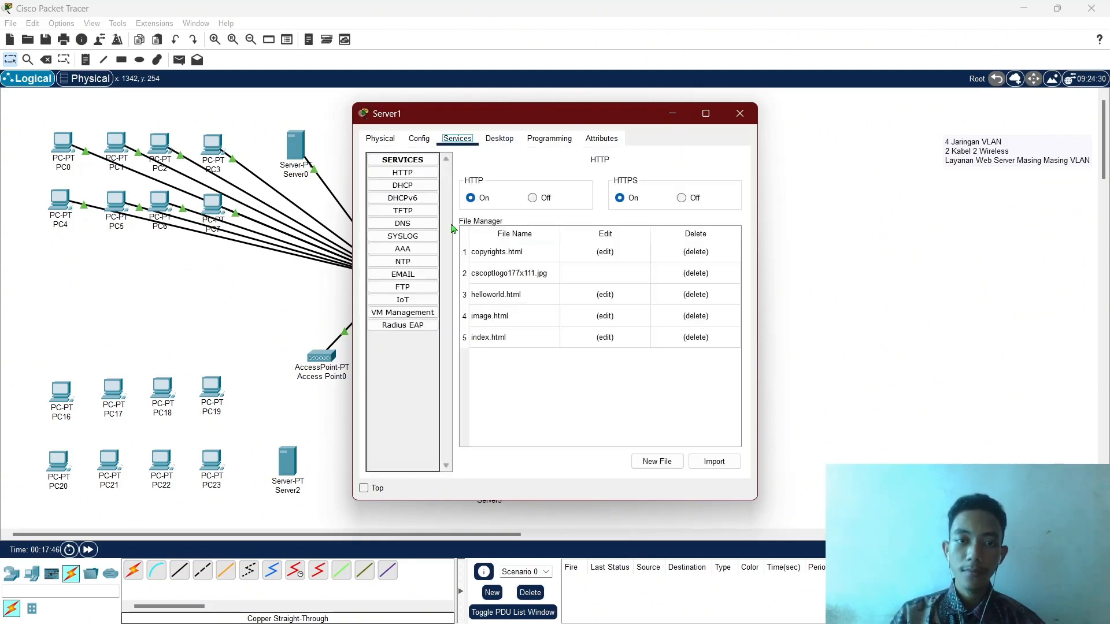
left_click(403, 185)
left_click(642, 183)
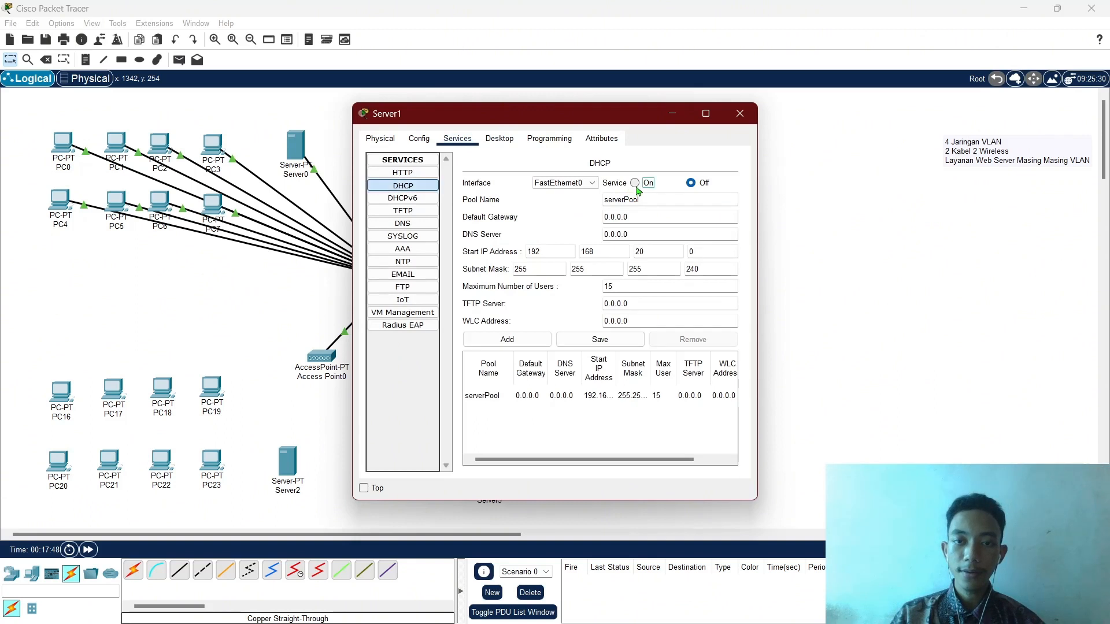
left_click(650, 221)
key("ctrl+a")
key("ctrl+v")
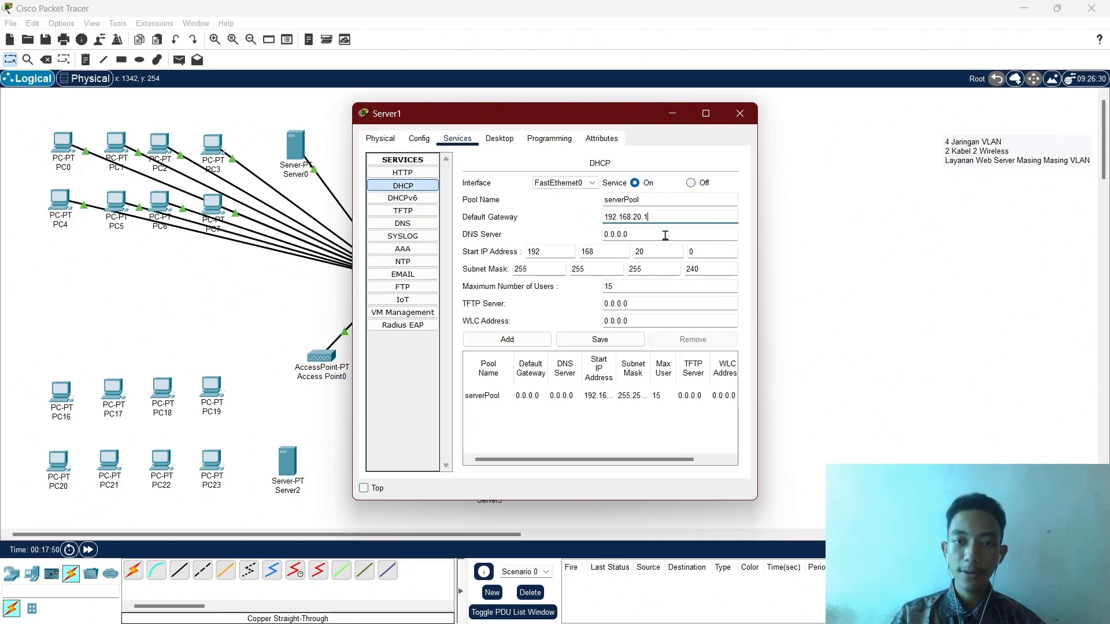
left_click(711, 255)
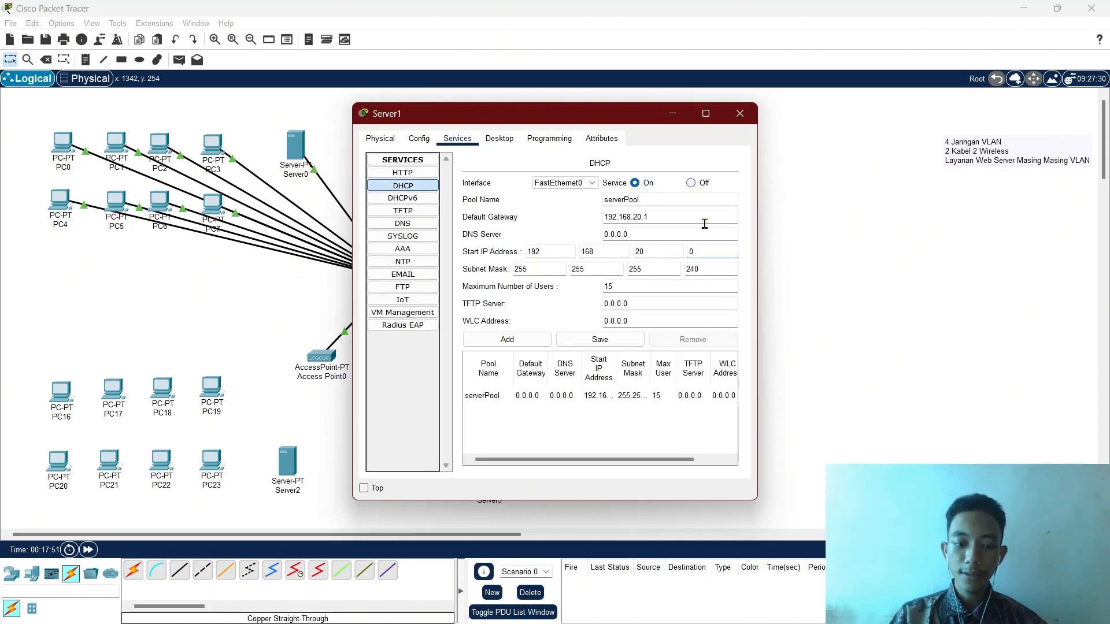
key("ctrl+a")
type("3")
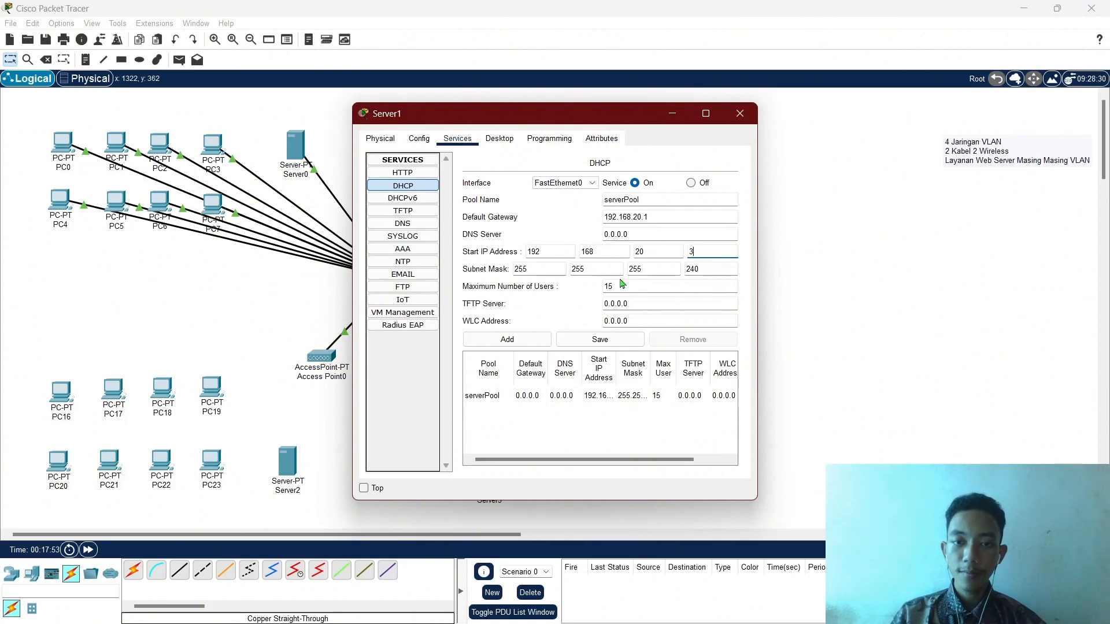
Set the DHCP pool's maximum users to 8, save it, and close Server1.
left_click(622, 286)
key("ctrl+a")
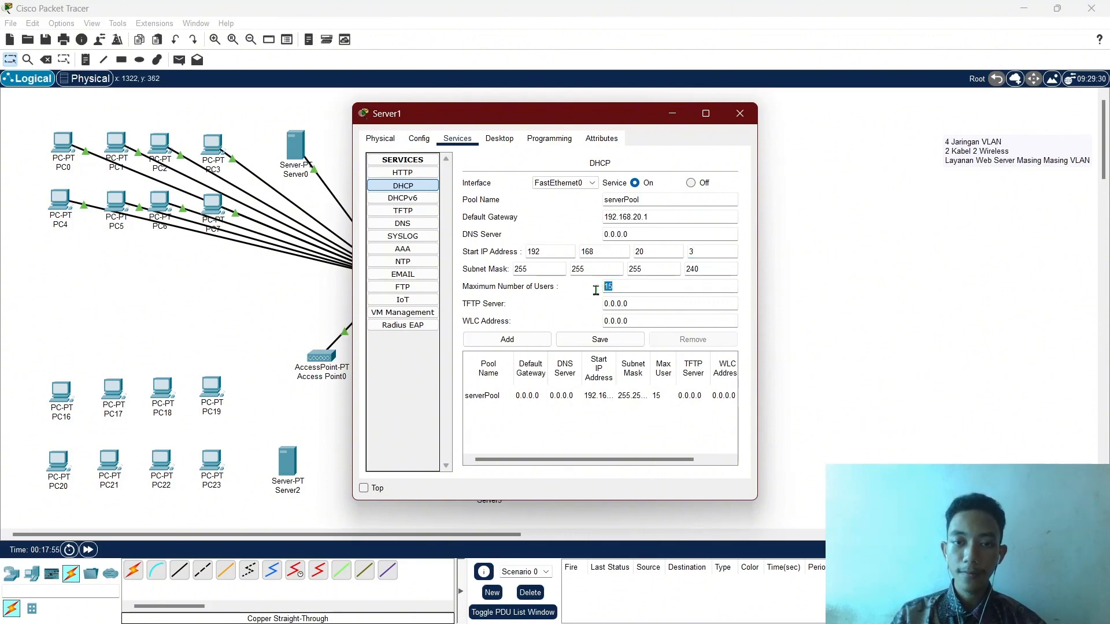
type("8")
left_click(613, 339)
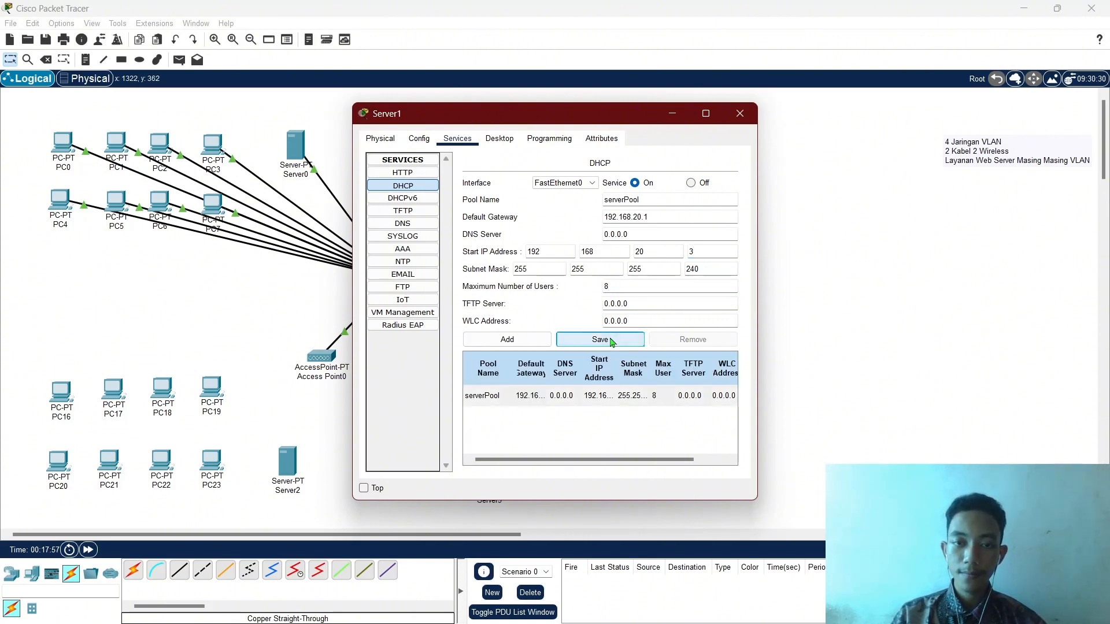
left_click(739, 114)
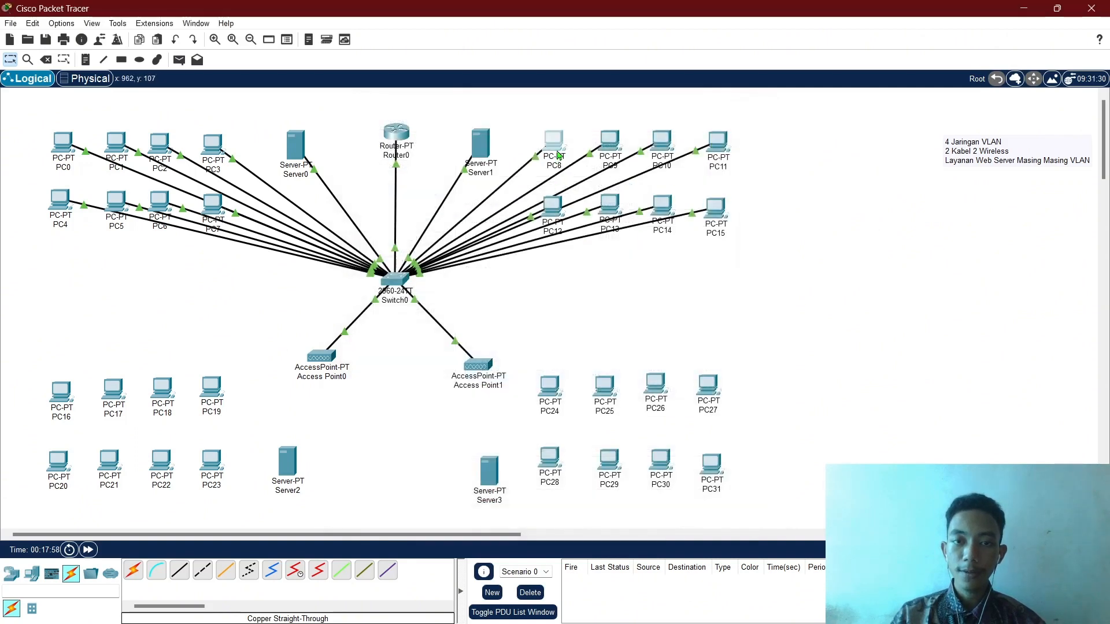
Set PC8 and PC9 to obtain their IP addresses via DHCP.
left_click(555, 152)
left_click(457, 138)
left_click(411, 214)
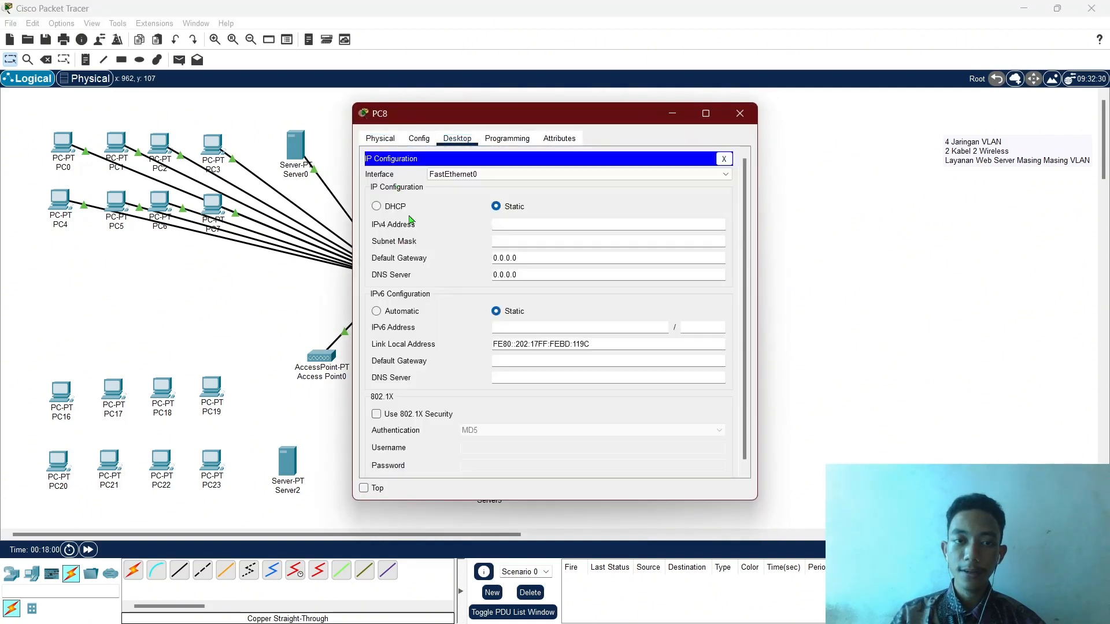
left_click(399, 208)
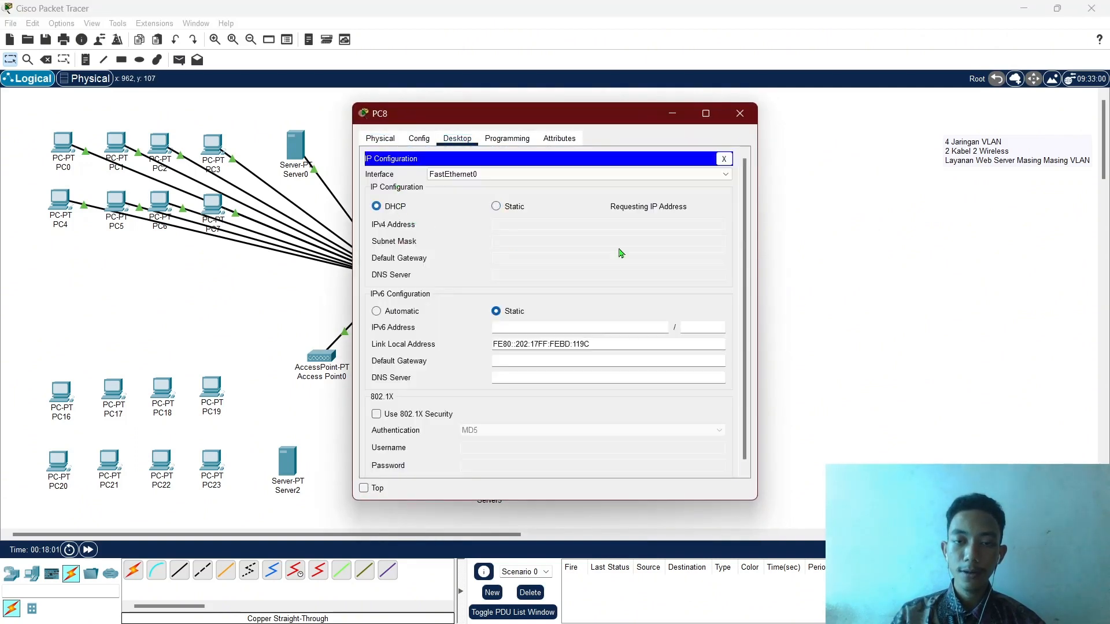
left_click(740, 114)
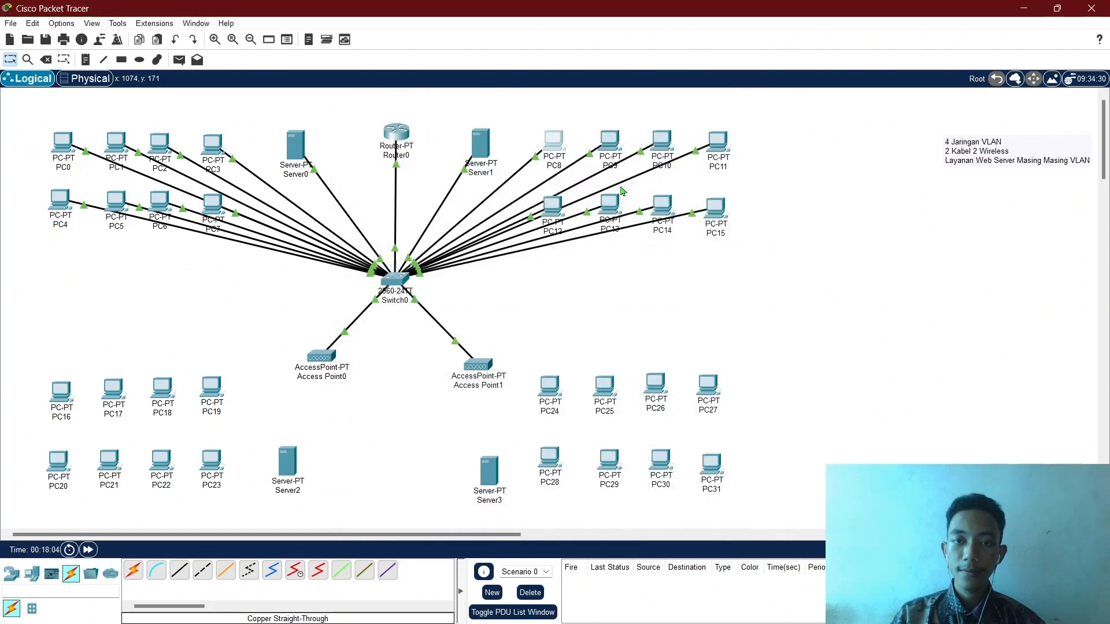
left_click(620, 148)
left_click(457, 138)
left_click(403, 199)
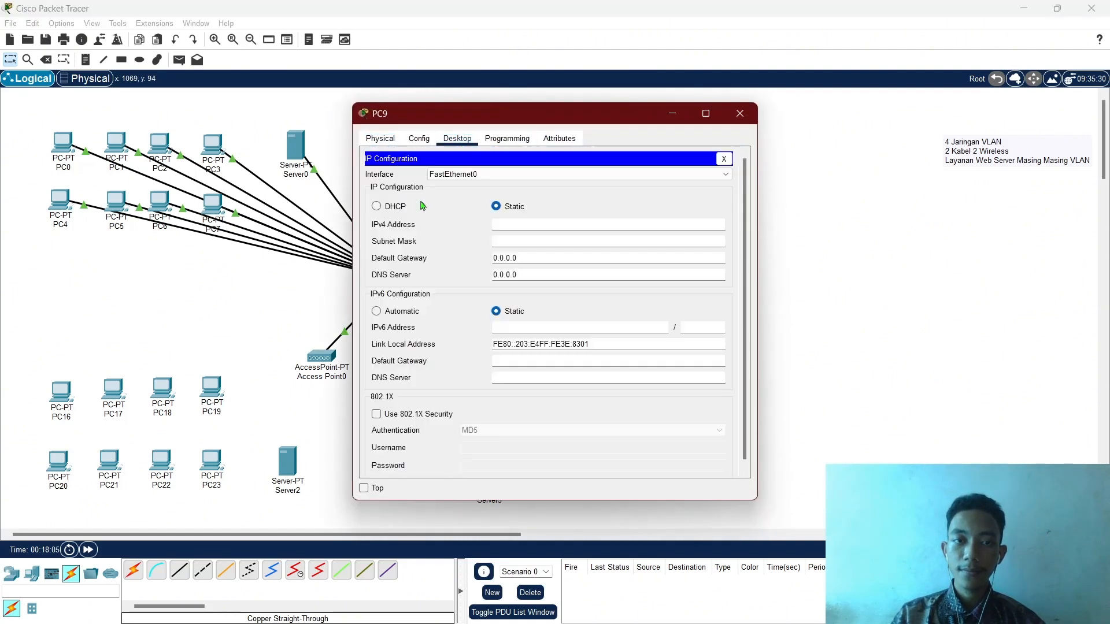
left_click(405, 207)
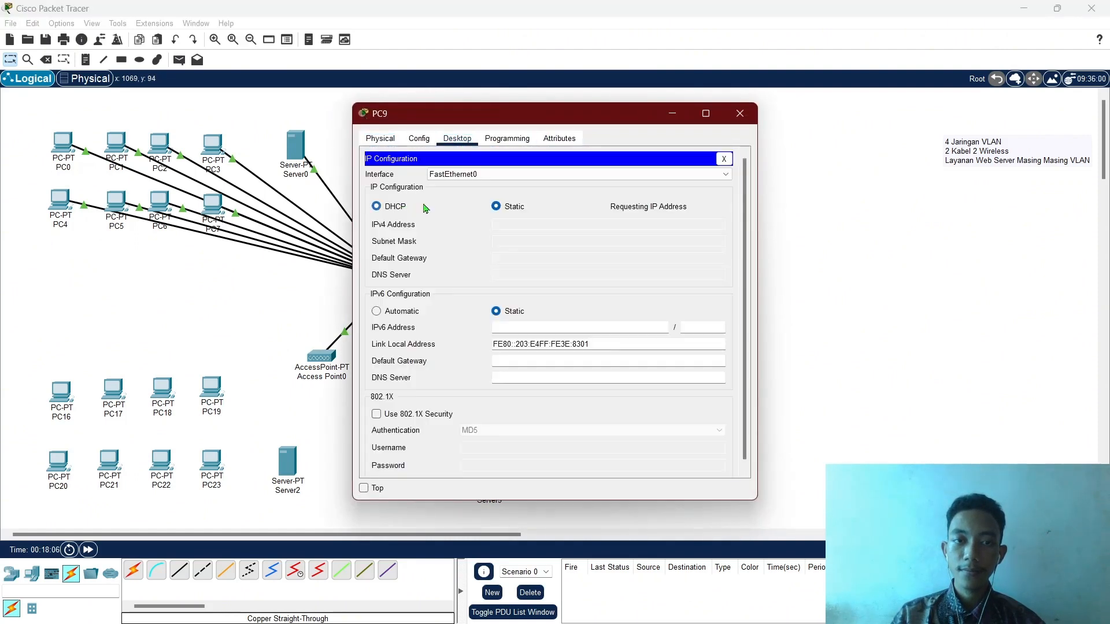
left_click(741, 121)
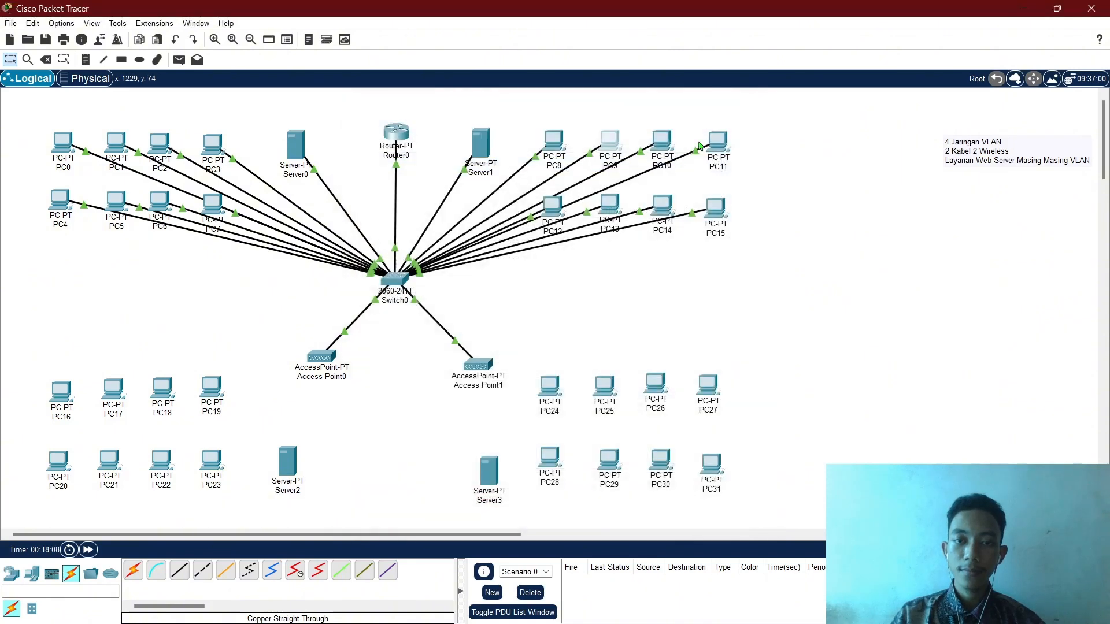
Set PC10 and PC11 to obtain their IP addresses via DHCP.
left_click(659, 142)
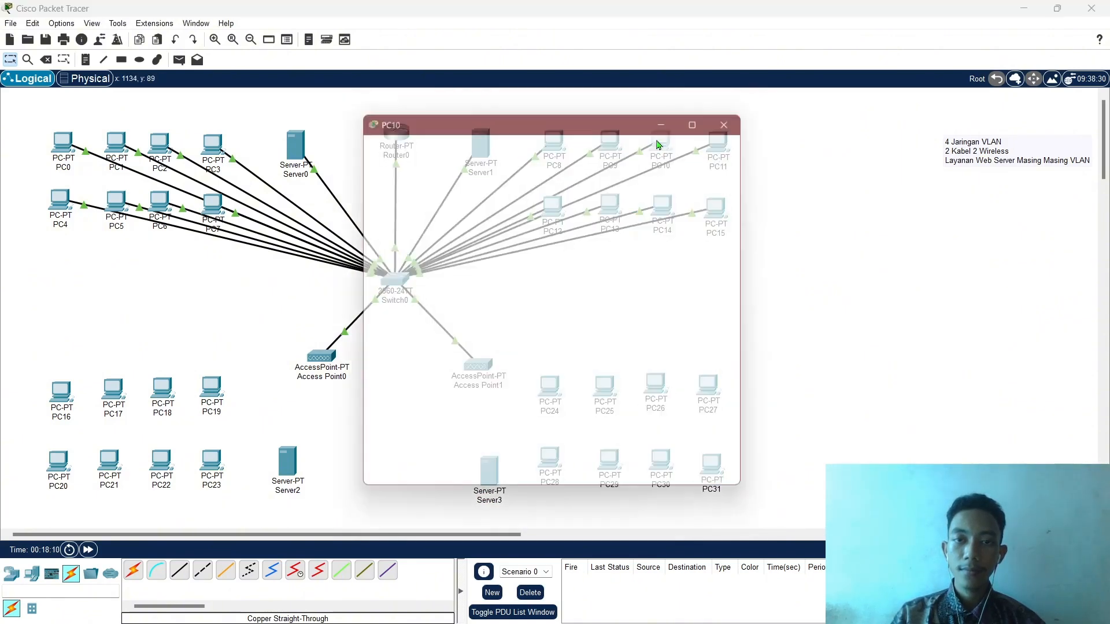
left_click(458, 140)
left_click(406, 204)
left_click(397, 206)
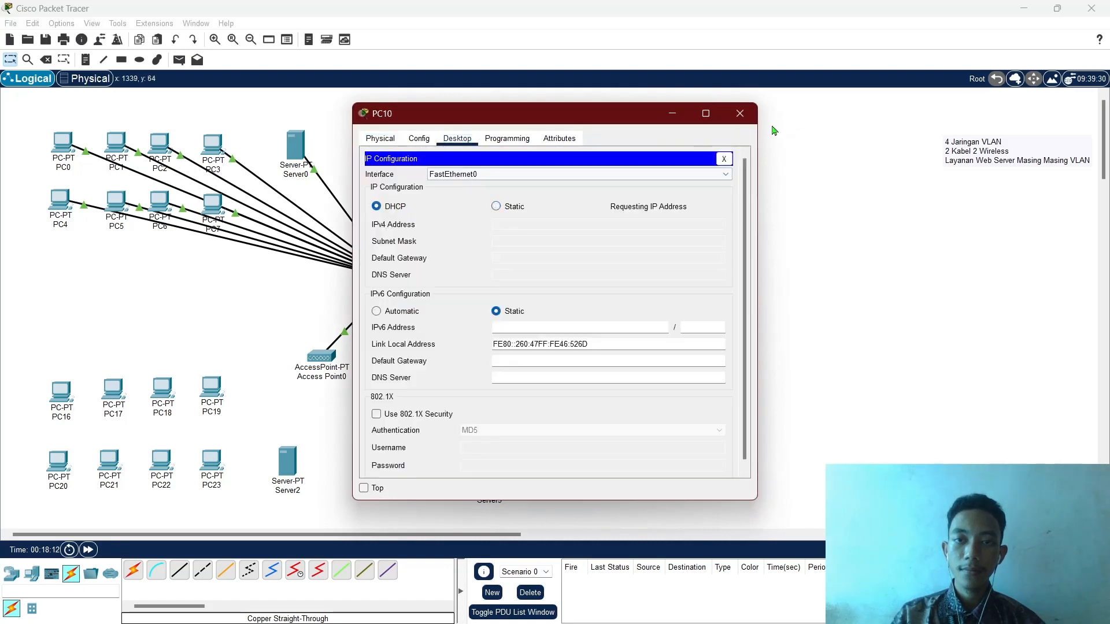
left_click(749, 122)
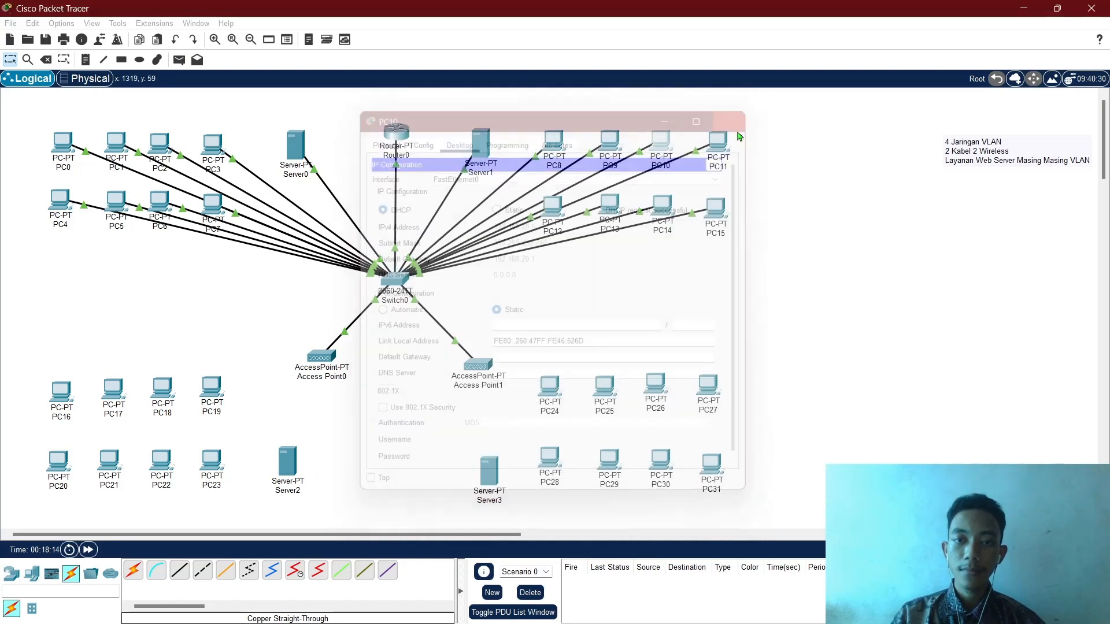
left_click(715, 137)
left_click(406, 193)
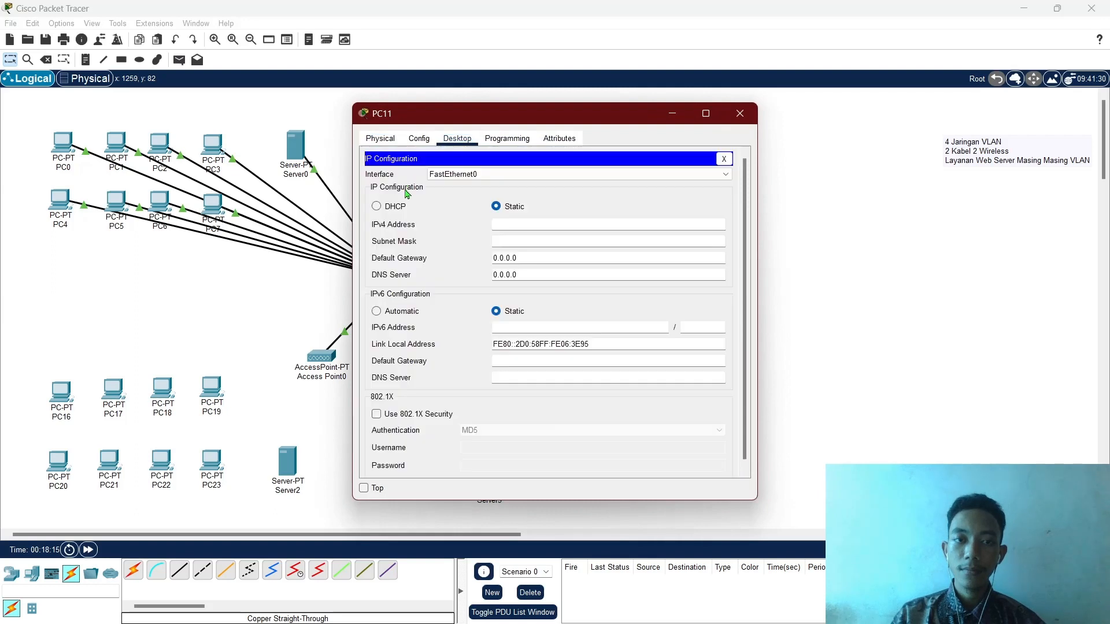
left_click(387, 208)
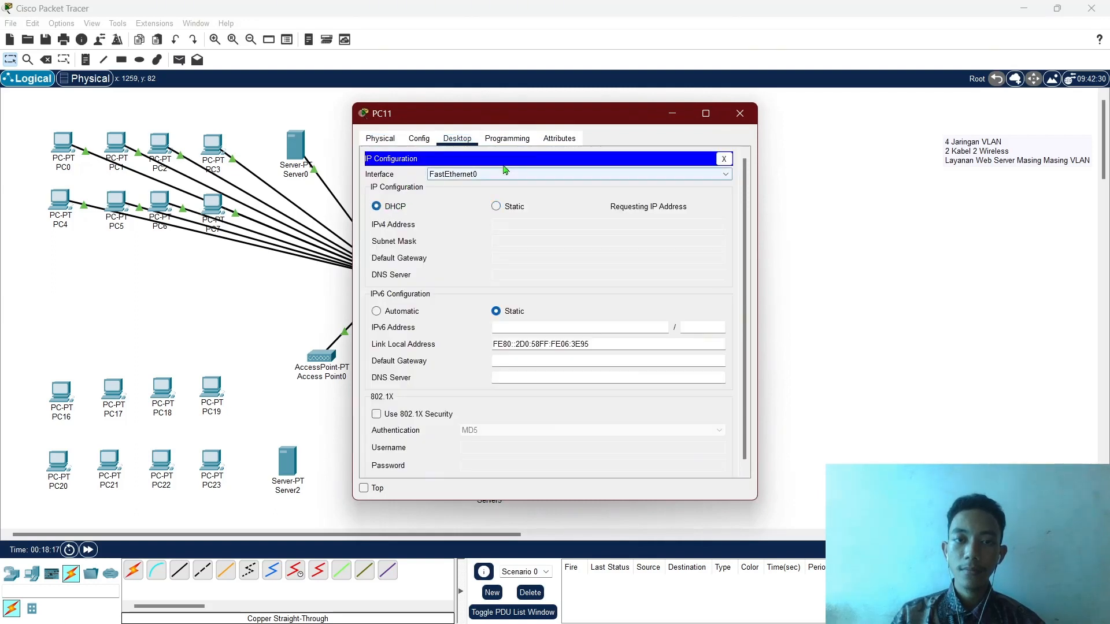
left_click(736, 119)
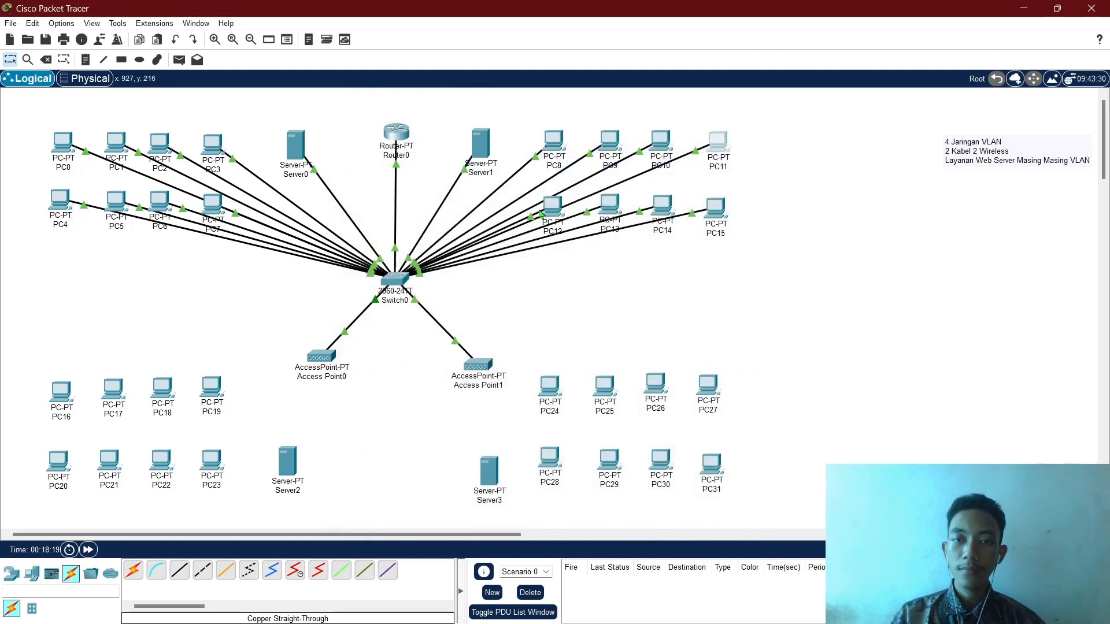
Switch PC12 and PC13 to DHCP addressing.
left_click(543, 200)
left_click(457, 138)
left_click(403, 188)
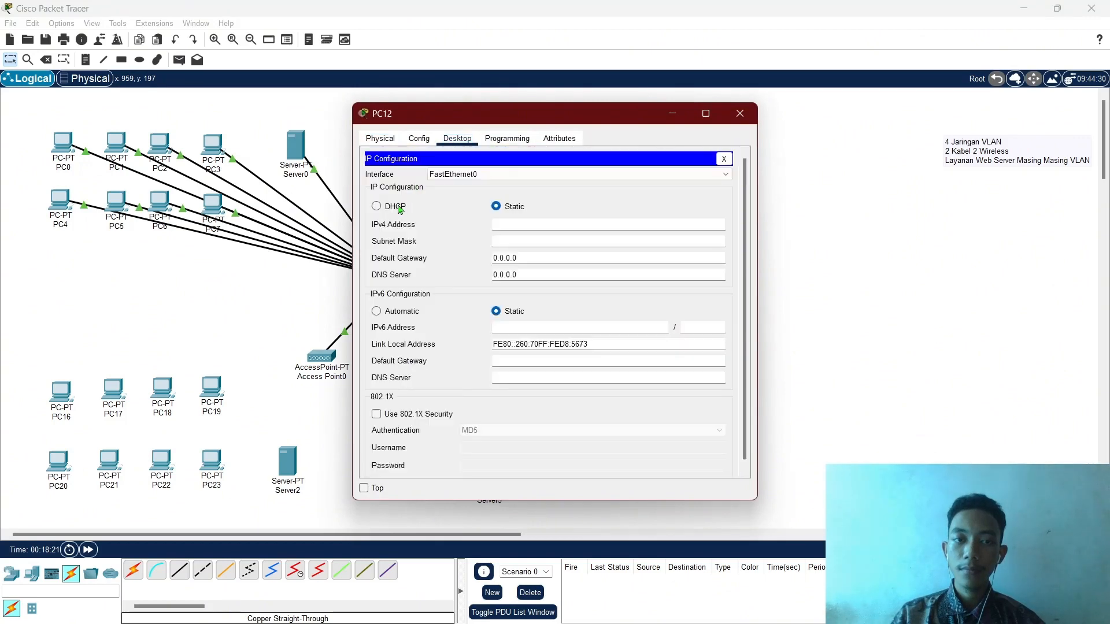
left_click(387, 208)
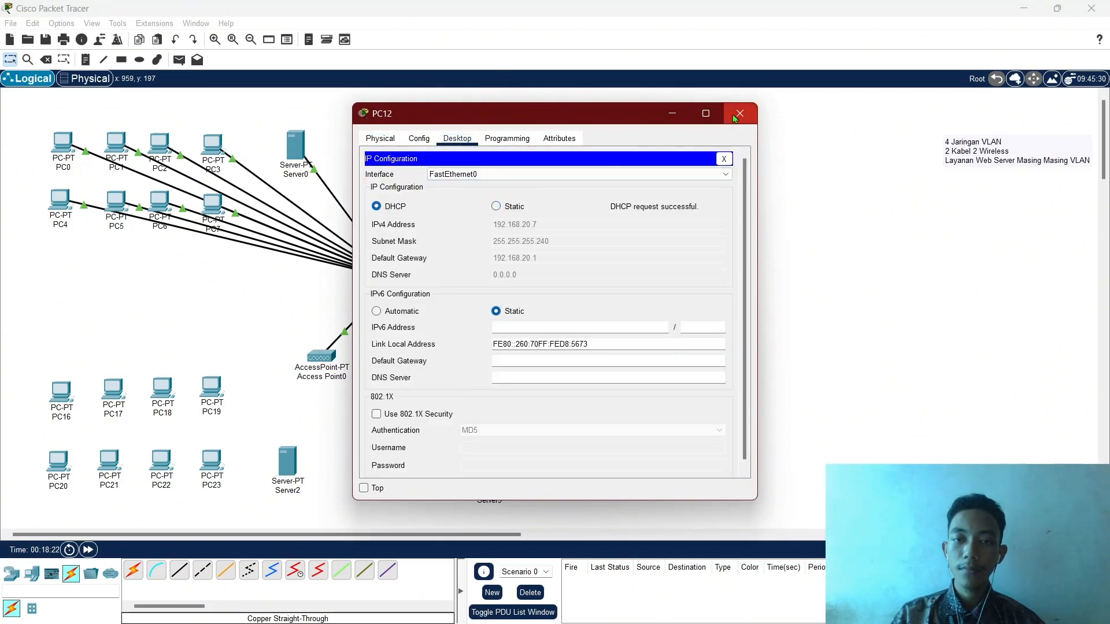
left_click(735, 120)
left_click(616, 203)
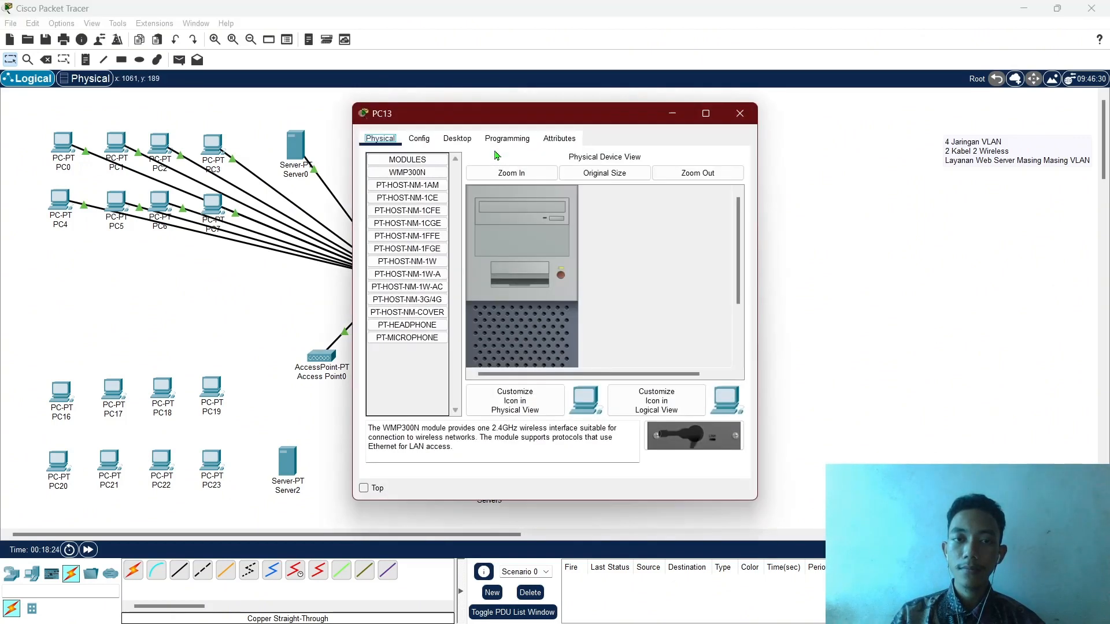
left_click(457, 139)
left_click(404, 181)
left_click(405, 209)
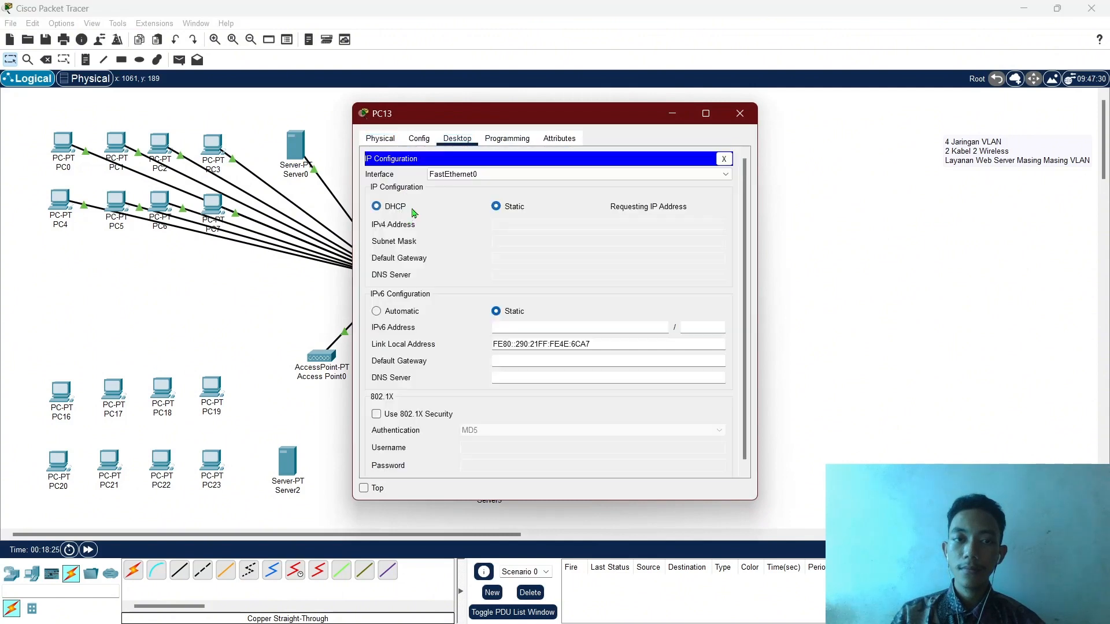
left_click(736, 119)
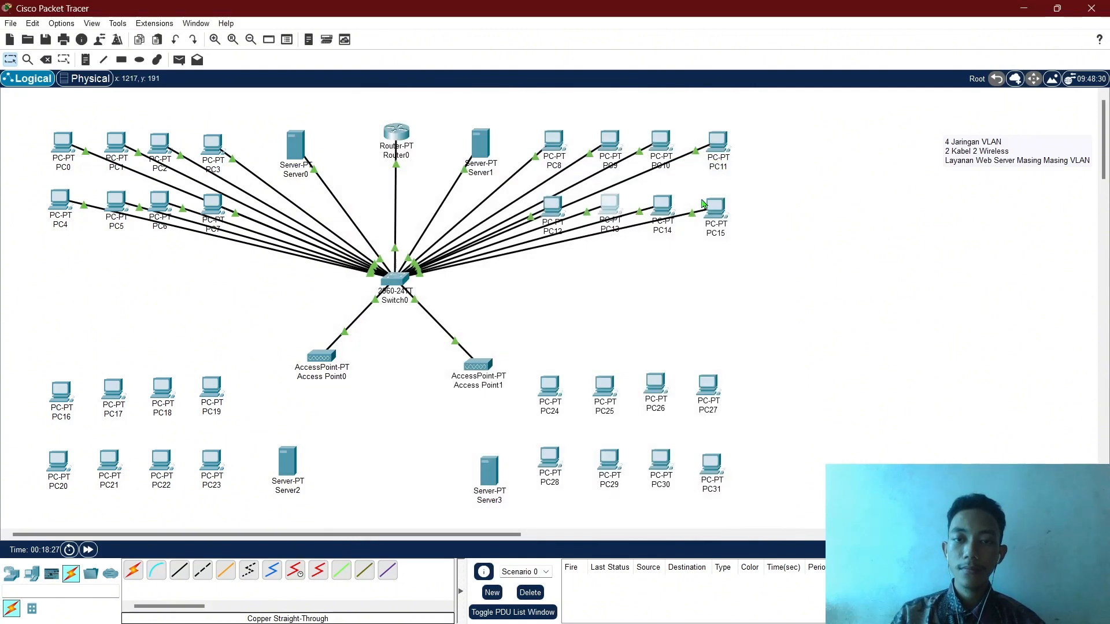
Switch PC14 and PC15 to DHCP, PC14 getting 192.168.20.9 with gateway 192.168.20.1.
left_click(662, 207)
left_click(457, 139)
left_click(404, 181)
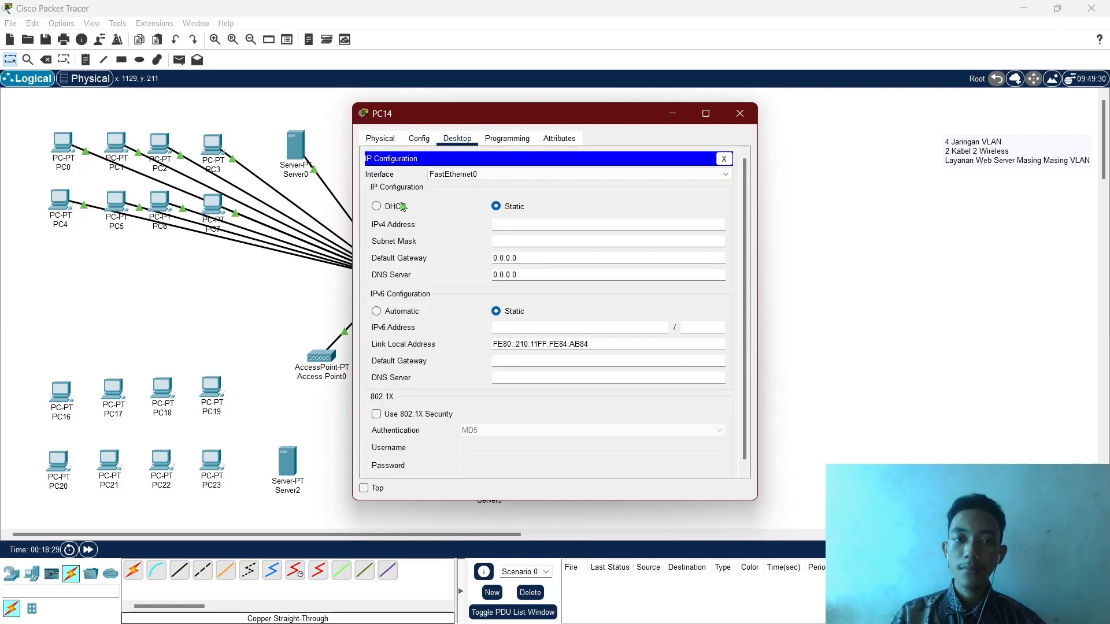
left_click(385, 207)
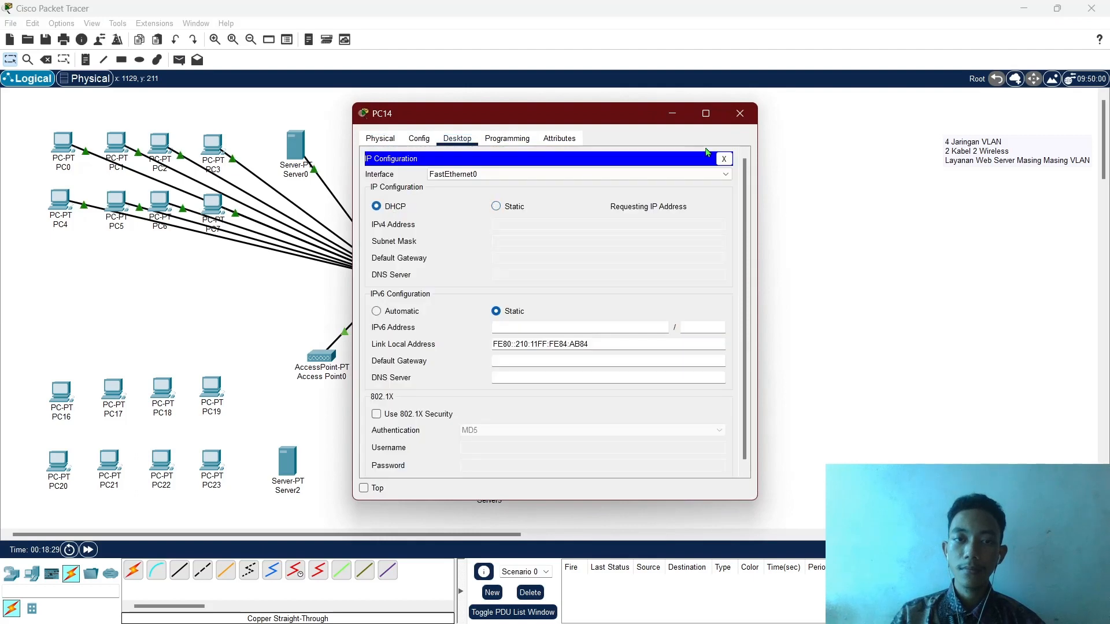
left_click(734, 113)
left_click(716, 209)
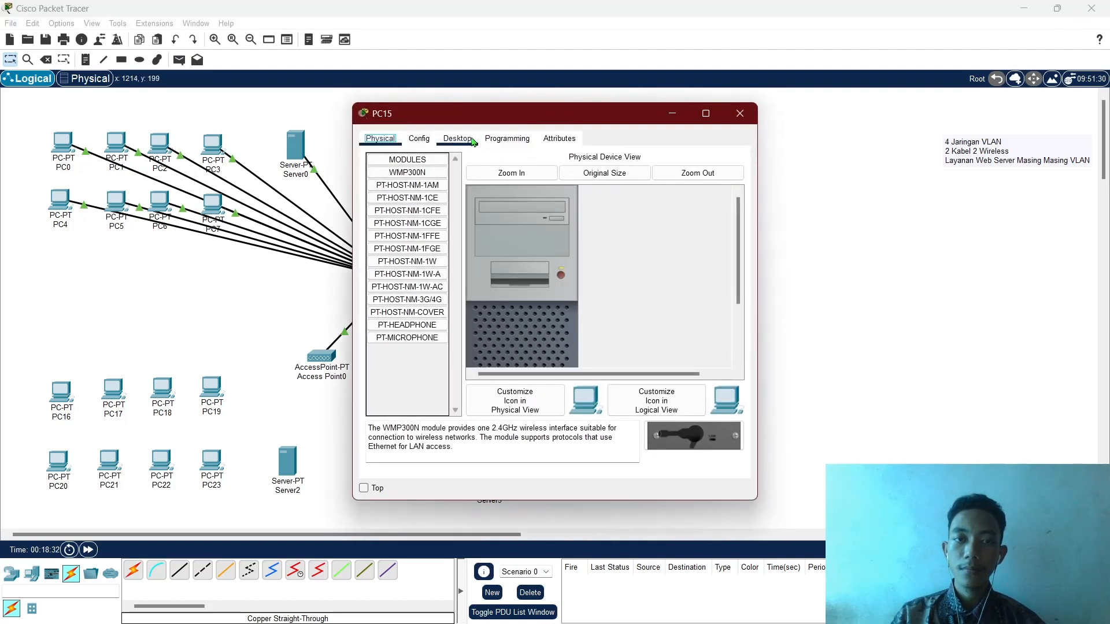
left_click(457, 138)
left_click(404, 180)
left_click(377, 207)
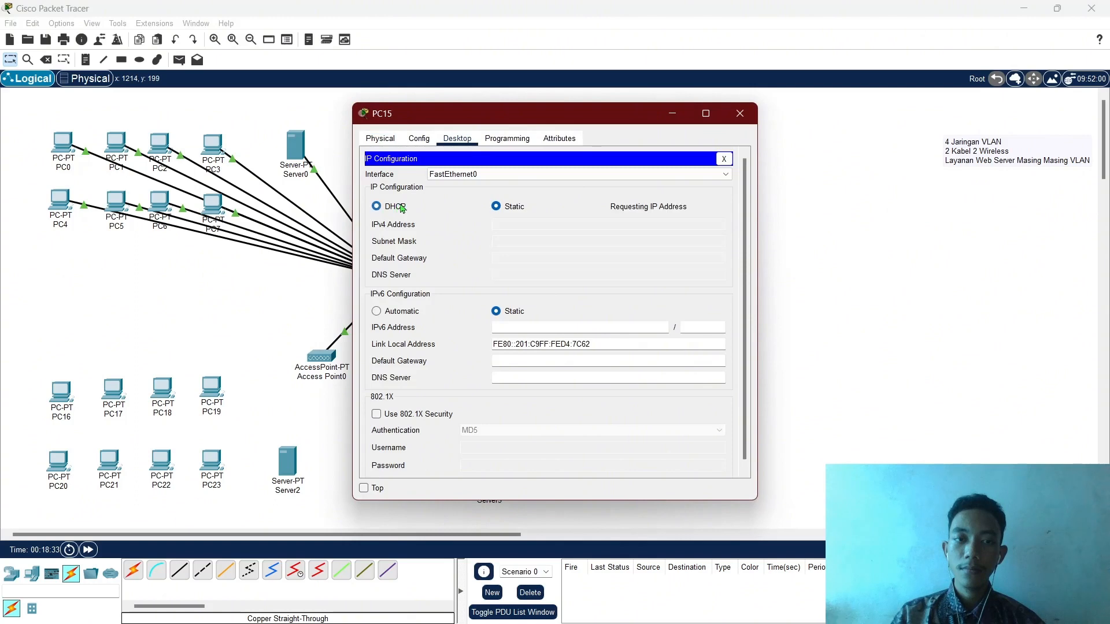
left_click(738, 115)
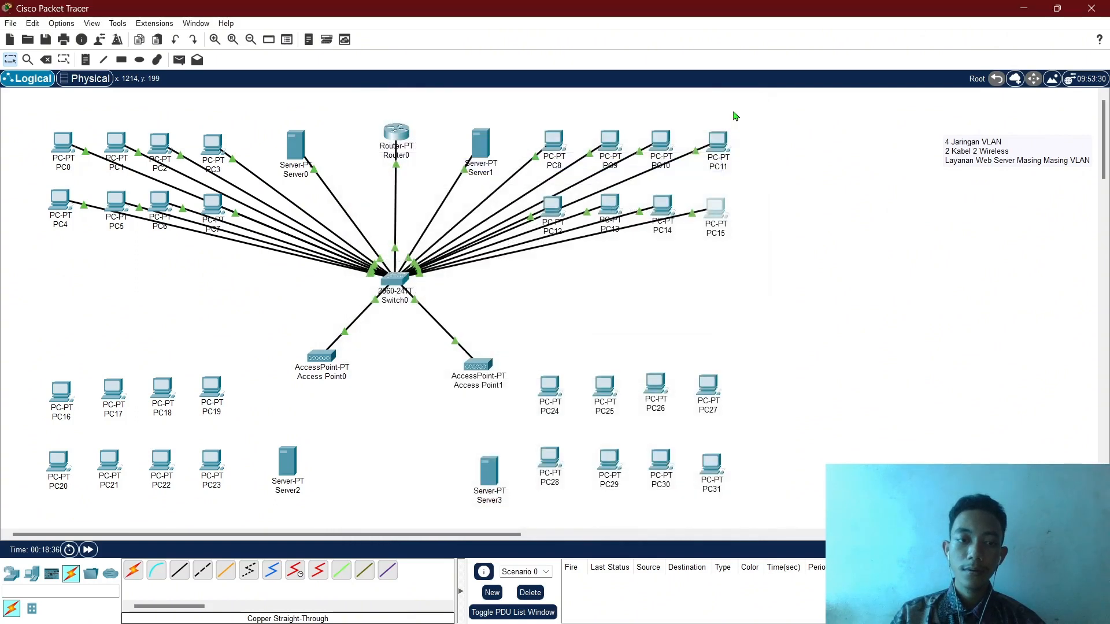
left_click_drag(85, 326, 57, 333)
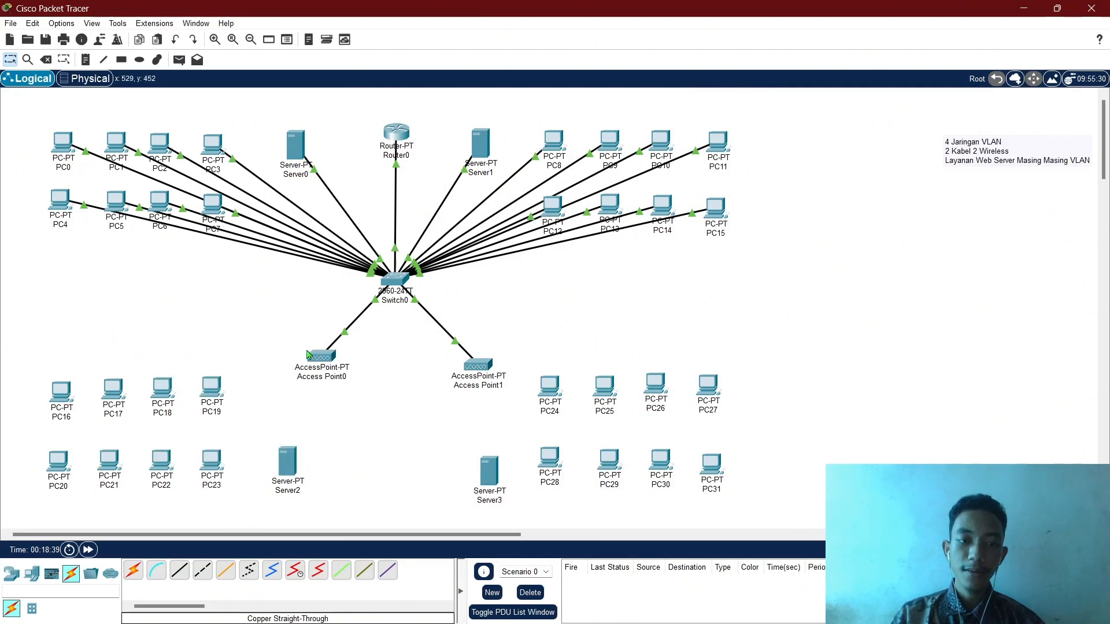
Power off Server2, swap its Ethernet module for a WMP300N, and power it on.
left_click(287, 463)
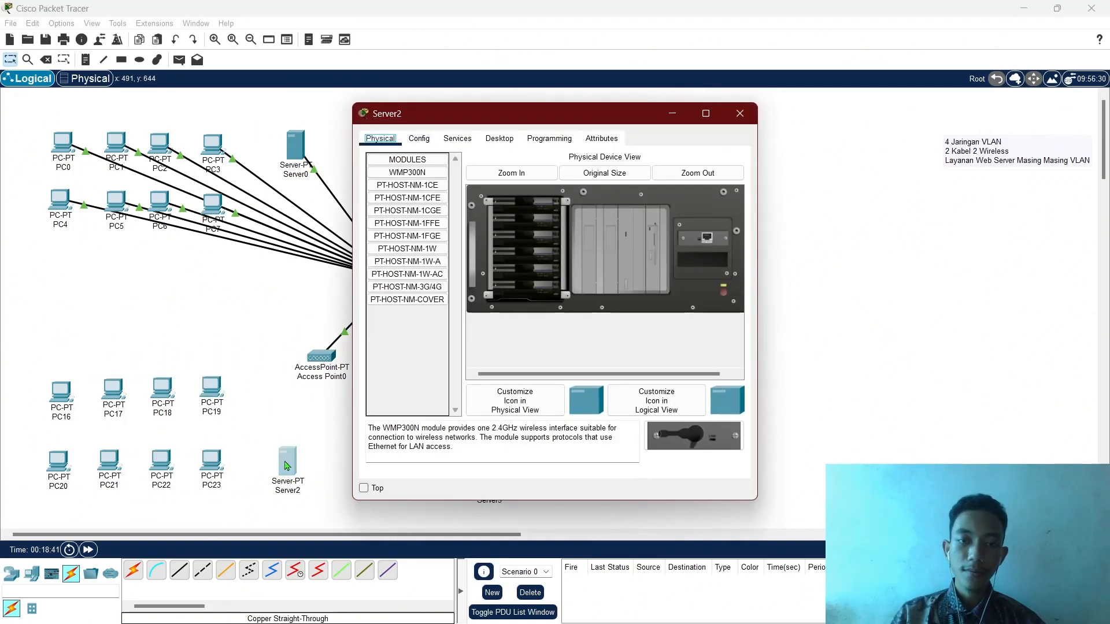
left_click(722, 295)
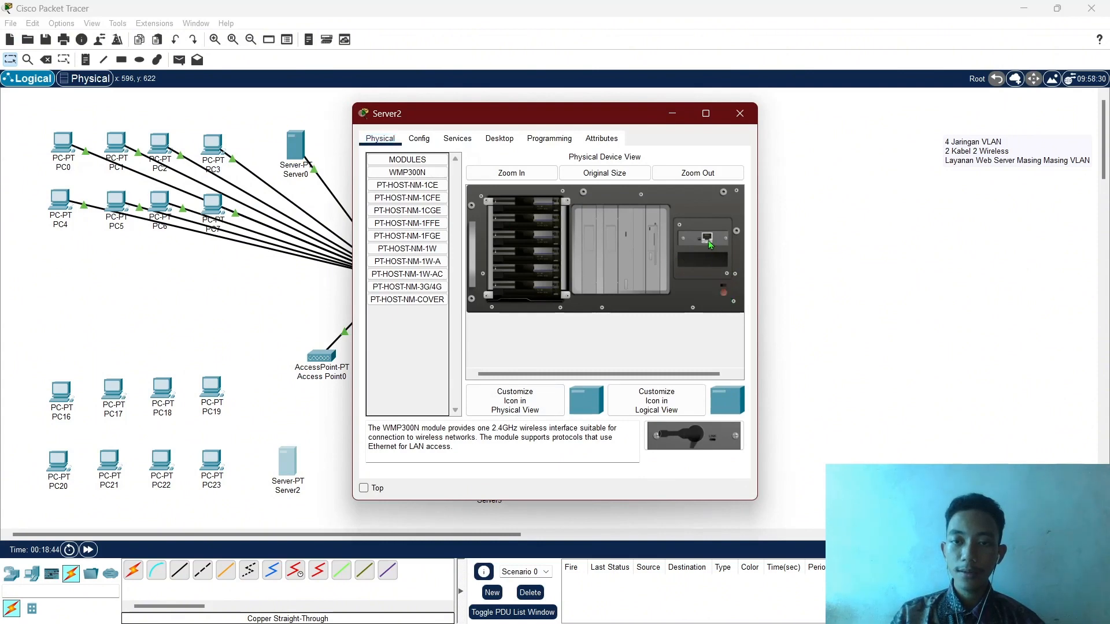
left_click_drag(710, 244, 433, 341)
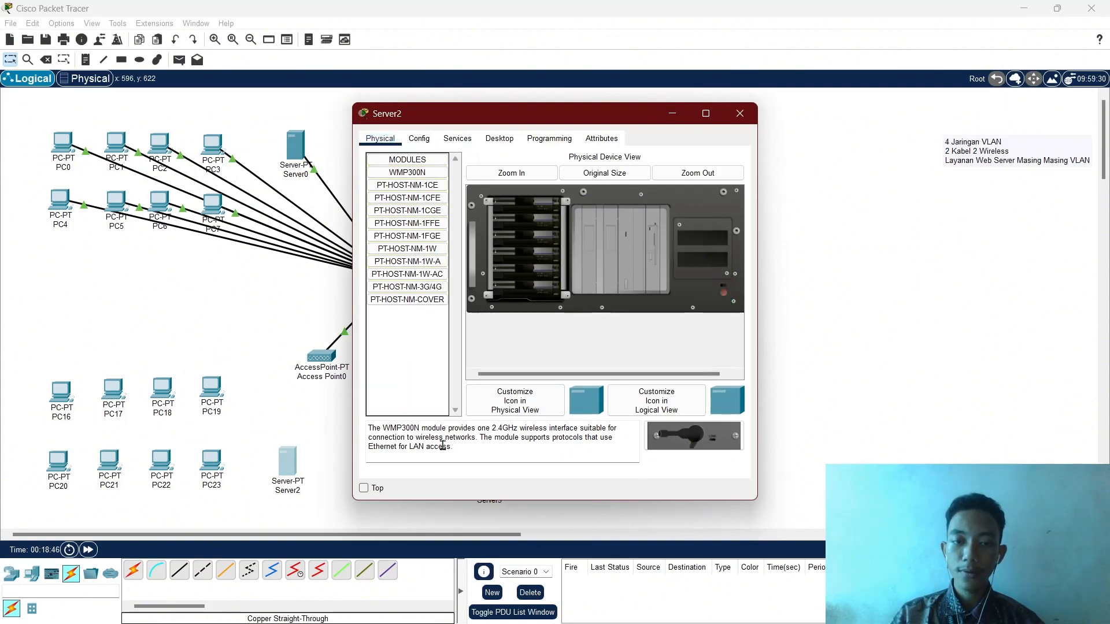
left_click_drag(691, 435, 703, 239)
left_click(724, 294)
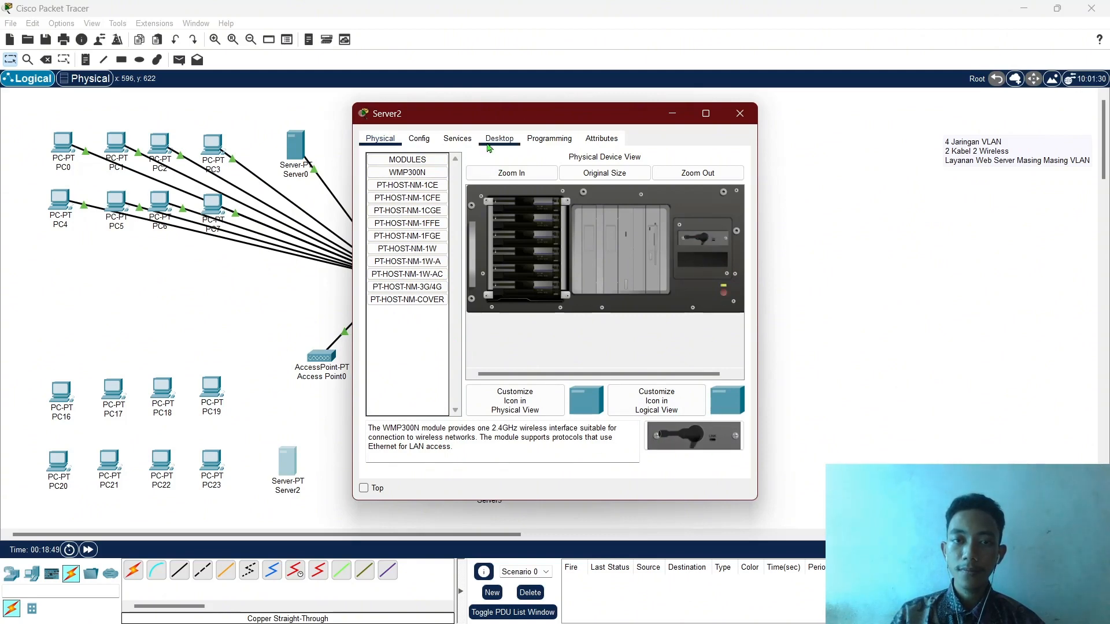
left_click(498, 141)
Switch Server2's IP configuration to Static, dismissing an invalid-address error.
left_click(408, 196)
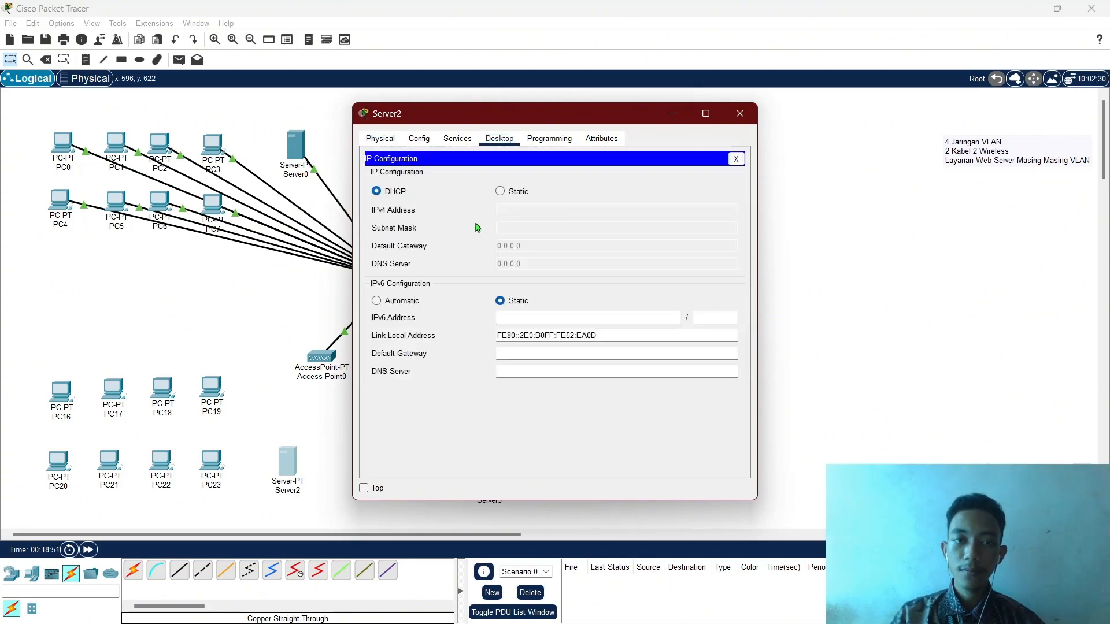
left_click(501, 194)
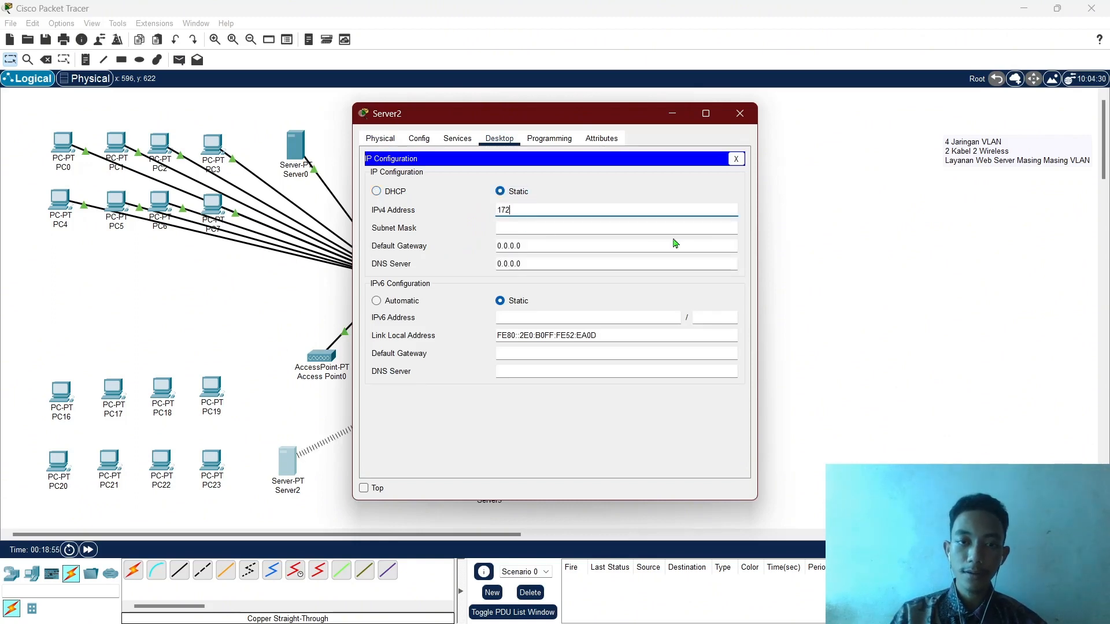
left_click(165, 295)
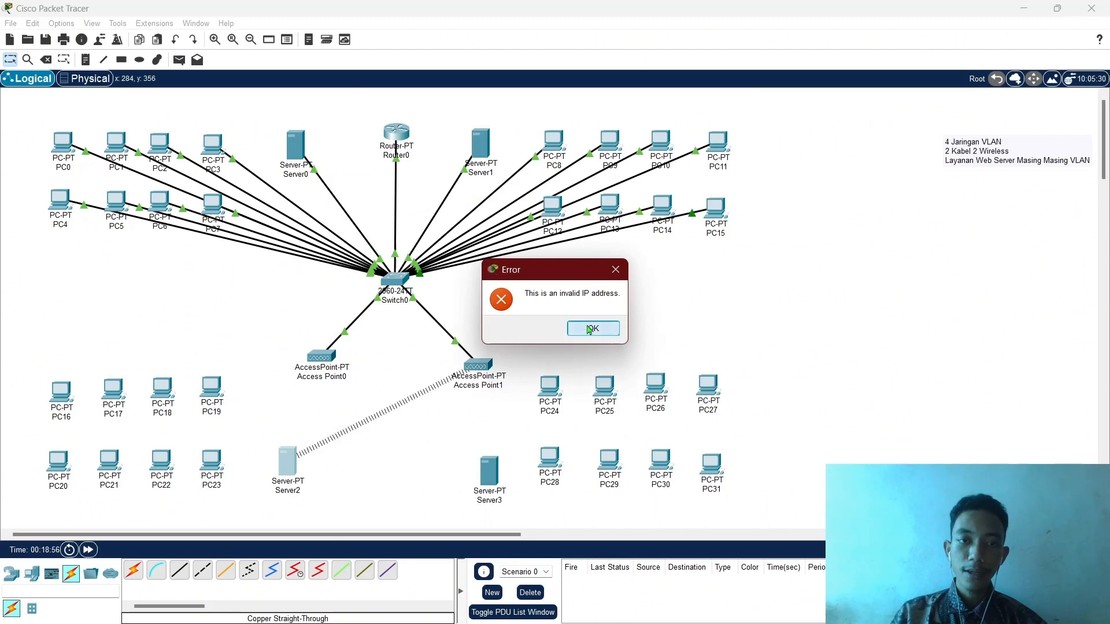
left_click(592, 329)
mouse_move(398, 136)
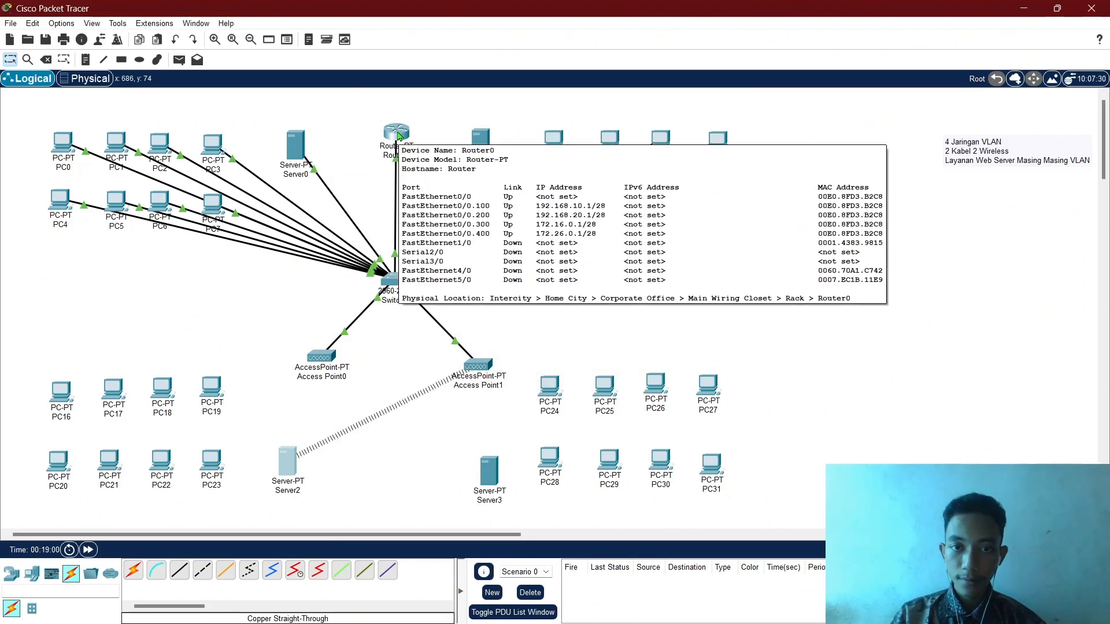
left_click(283, 462)
left_click(528, 208)
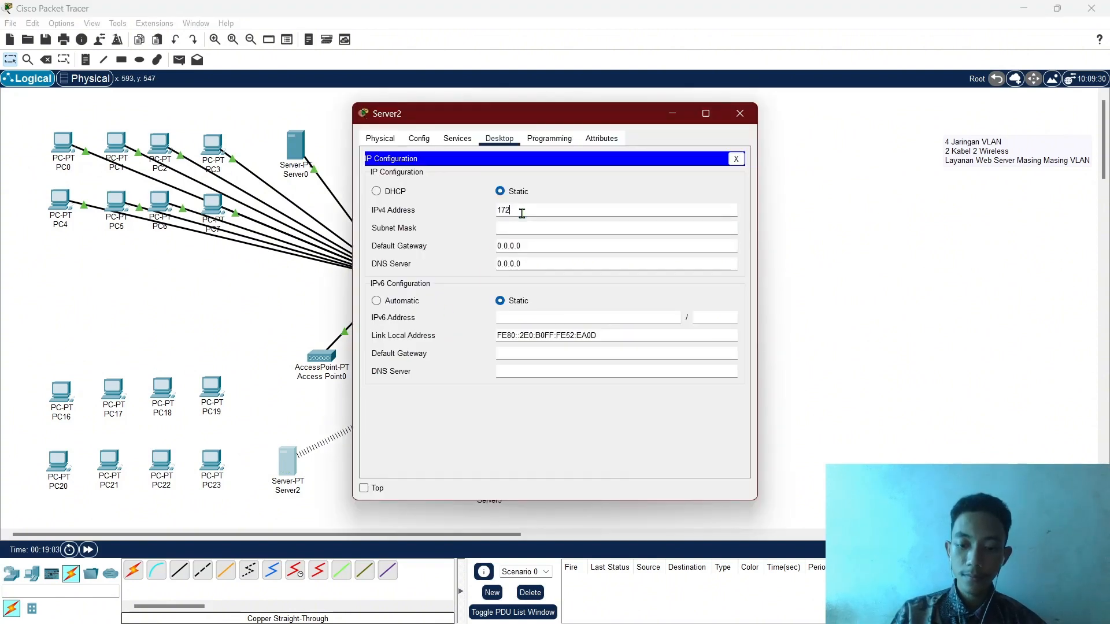
Enter 172.16.0.2 as Server2's IPv4 address.
type("172.16.0.1")
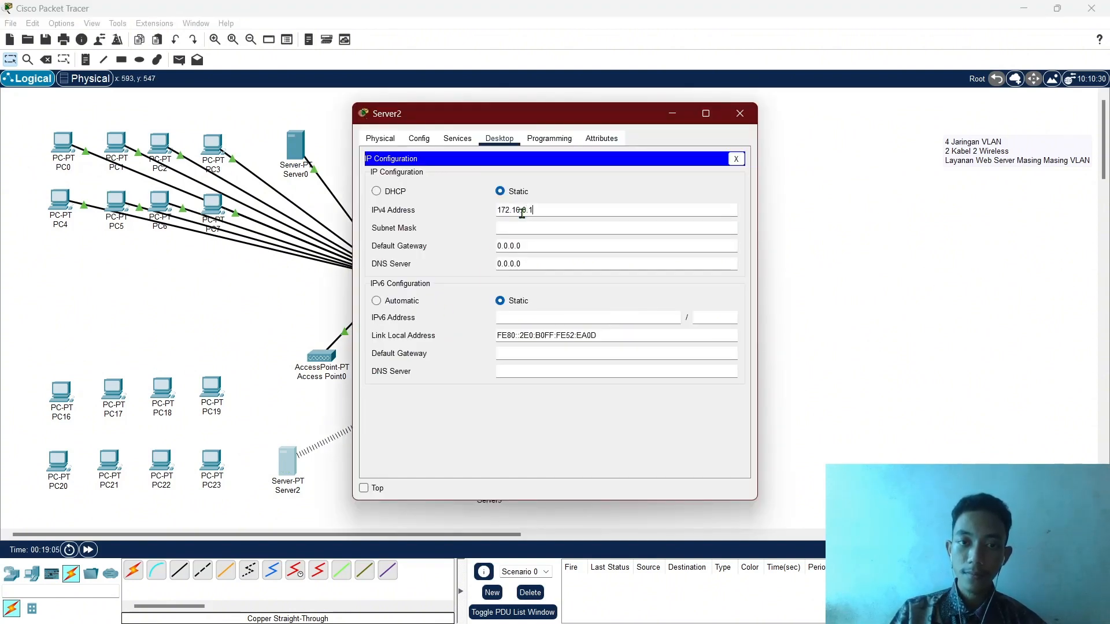
key("BackSpace")
type("2")
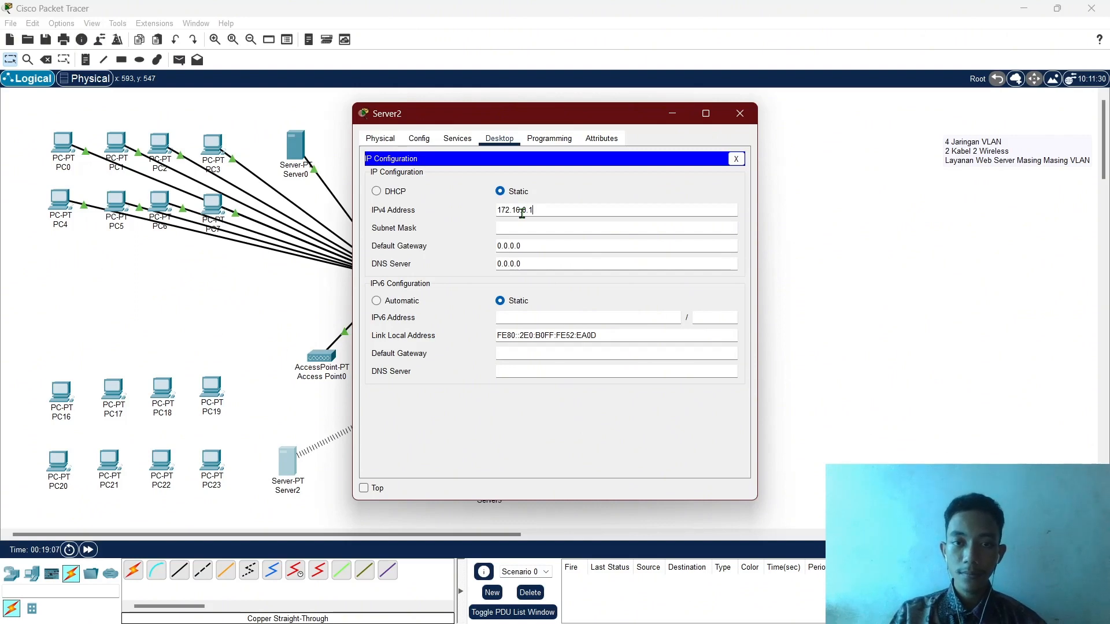
key("ctrl+a")
key("Right")
key("BackSpace")
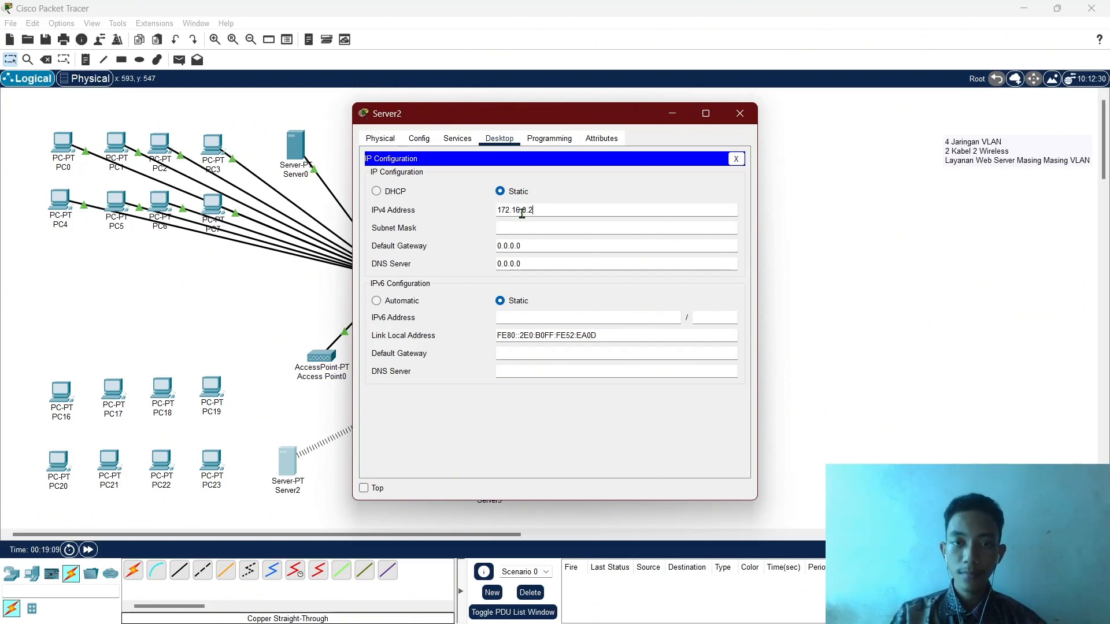
type("2")
key("Tab")
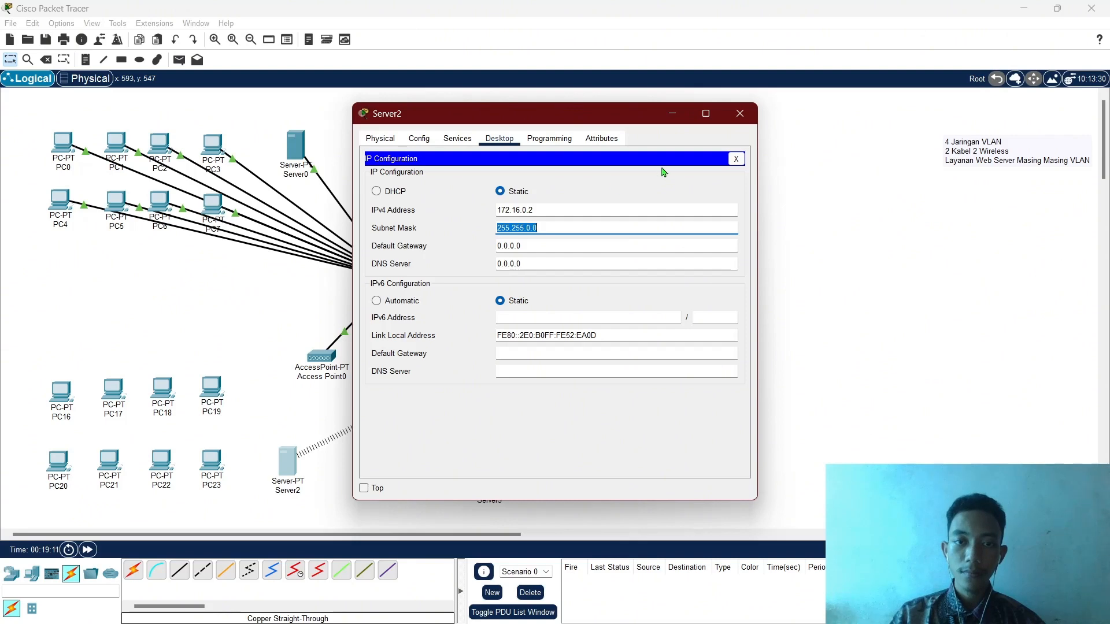
Set Server2's subnet mask to 255.255.255.240 and gateway to 172.16.0.1.
key("Right")
key("Left")
key("Left")
key("BackSpace")
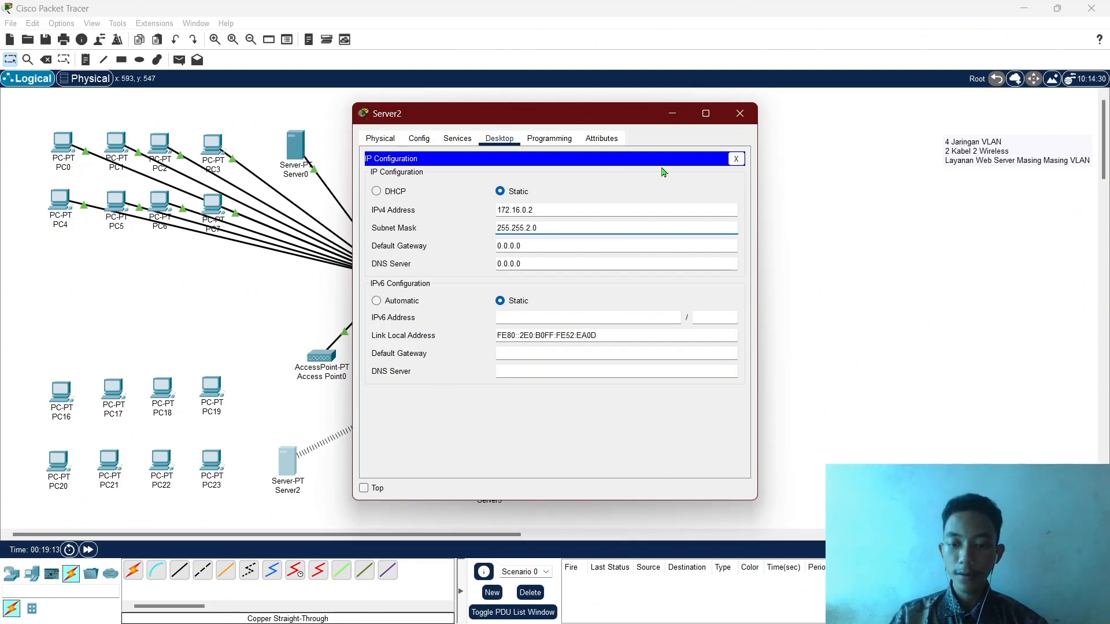
type("255.24")
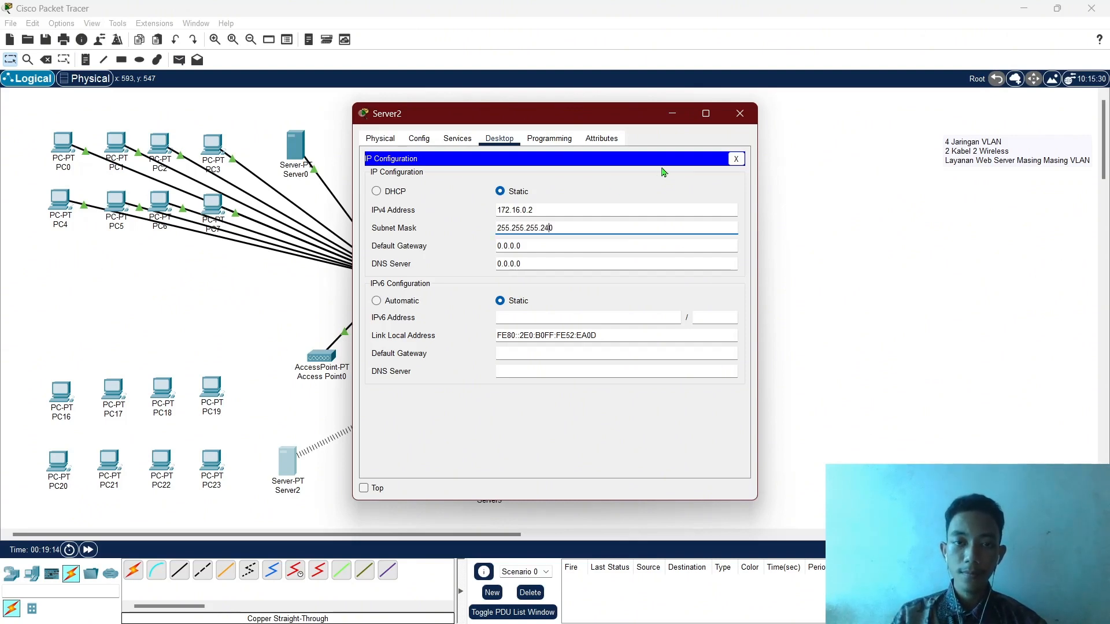
left_click(569, 245)
triple_click(569, 245)
type("172.16.0.1")
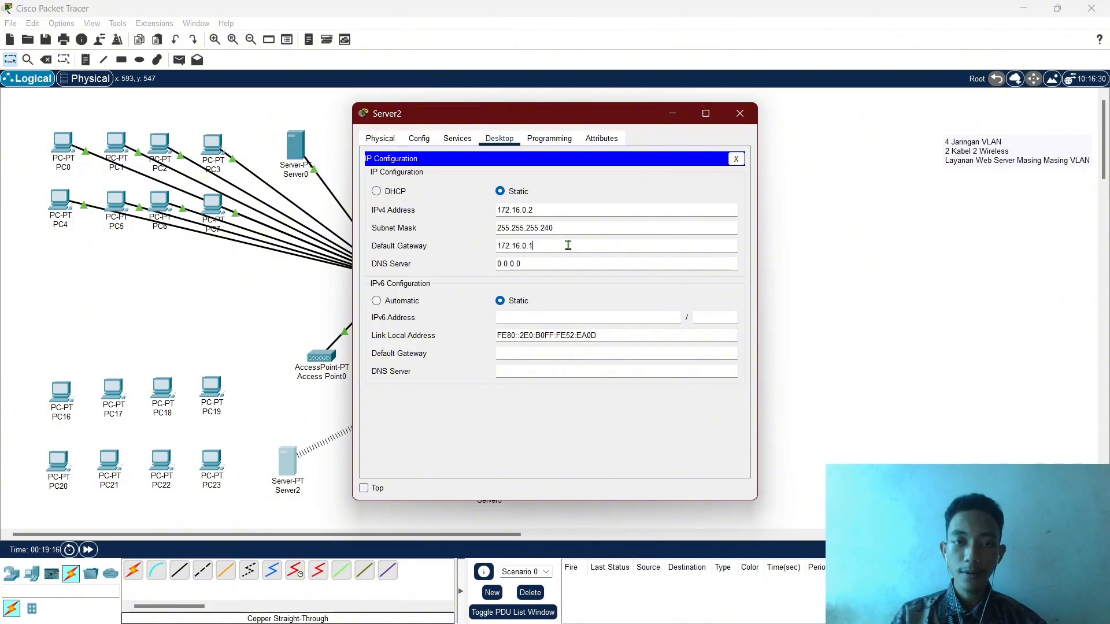
Turn on Server2's DHCP service with gateway 172.16.0.1, start address 172.16.0.3 and 8 maximum users.
left_click(458, 139)
left_click(403, 185)
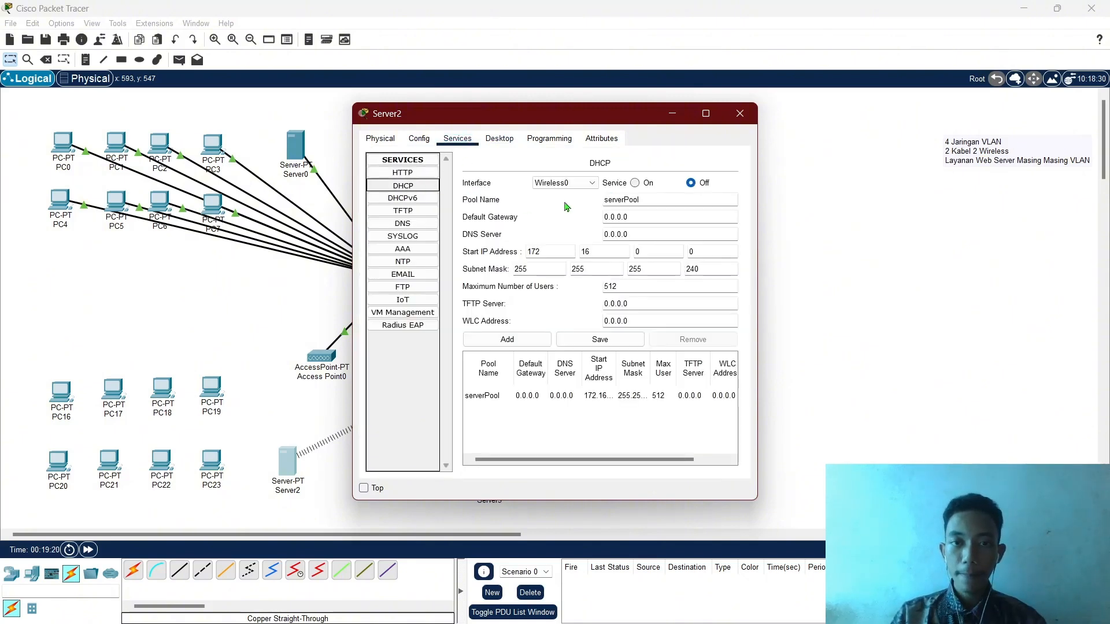
left_click(636, 183)
triple_click(639, 217)
type("172.16.0.1")
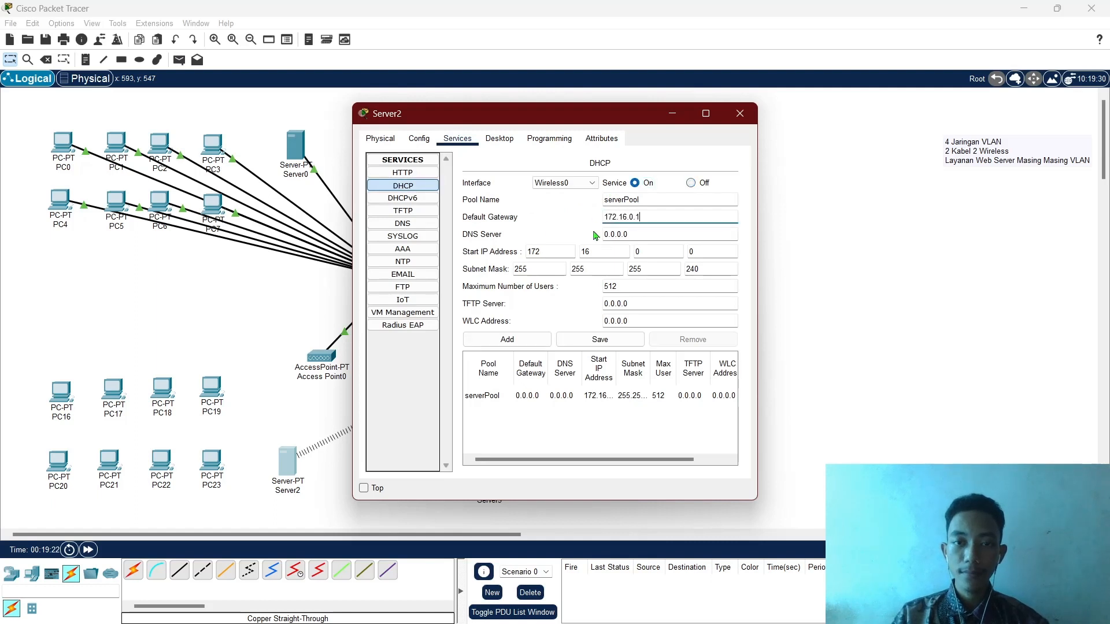
left_click(714, 250)
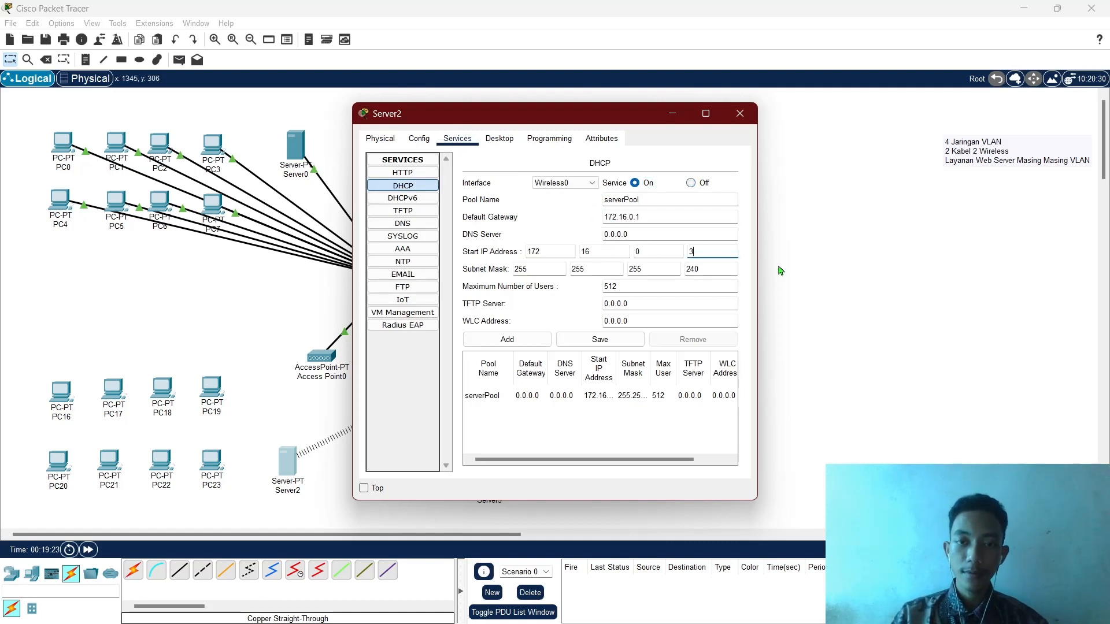
type("3")
left_click(662, 288)
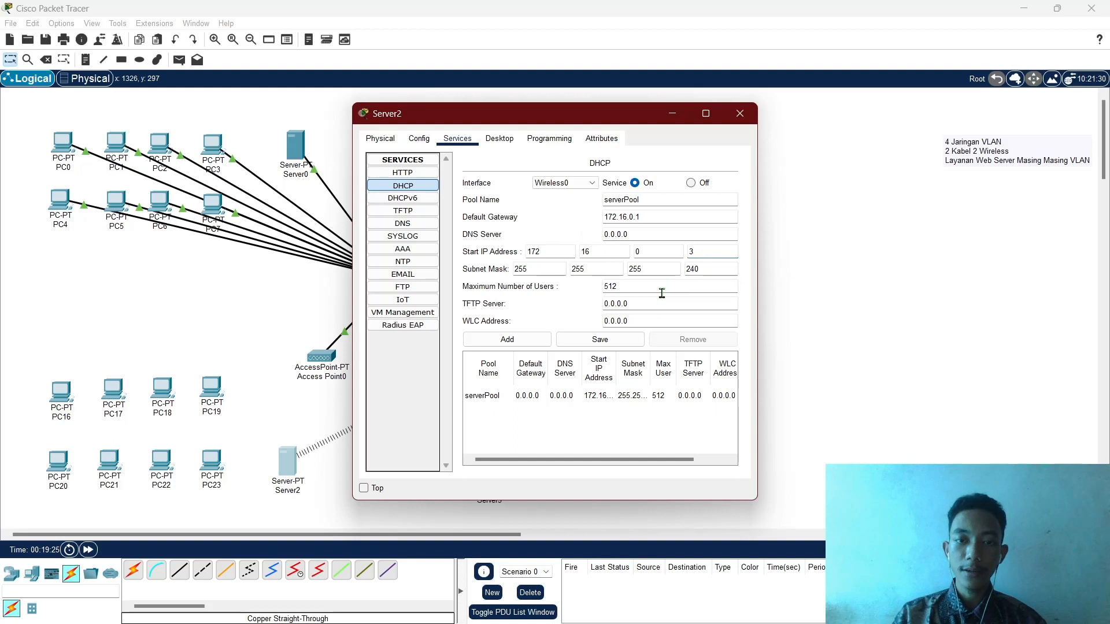
double_click(610, 286)
type("8")
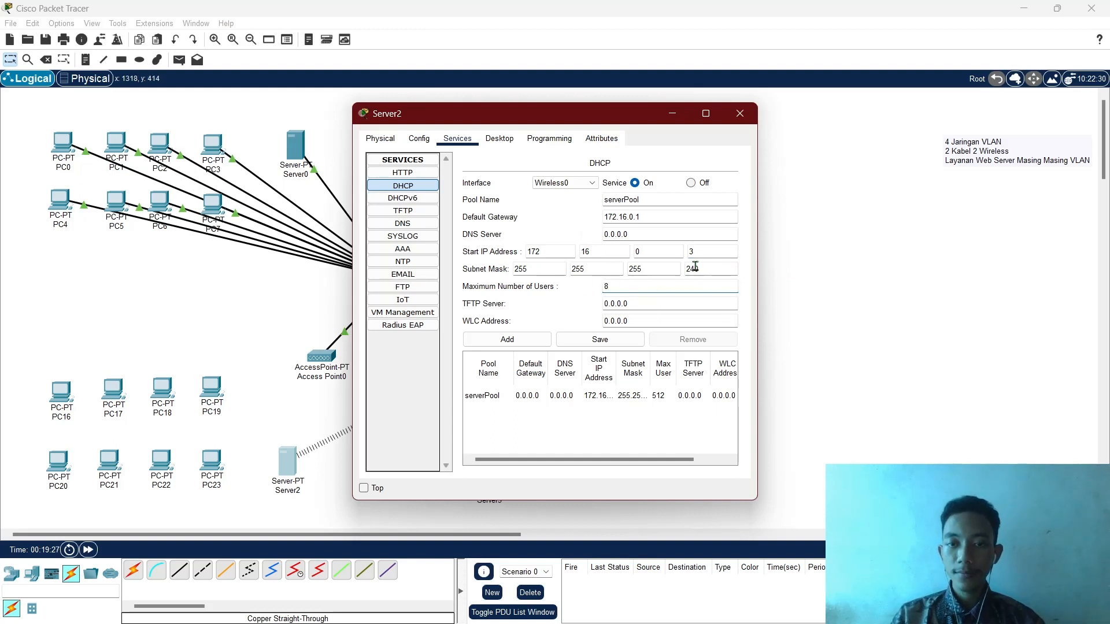
Save the updated serverPool and close Server2's settings window.
left_click(623, 342)
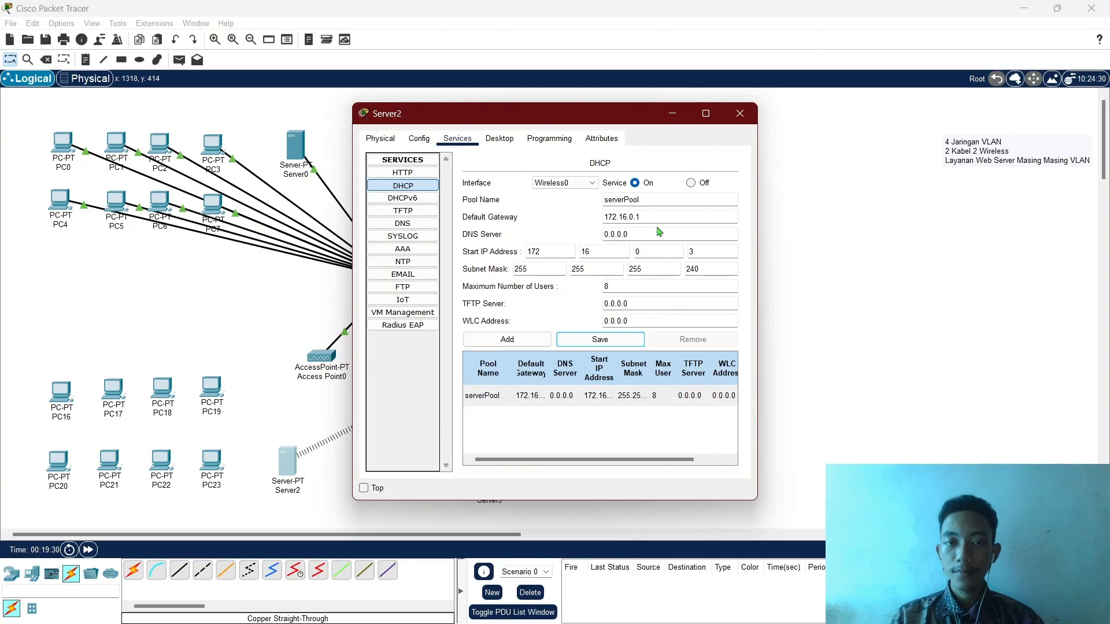
left_click(740, 113)
left_click(315, 358)
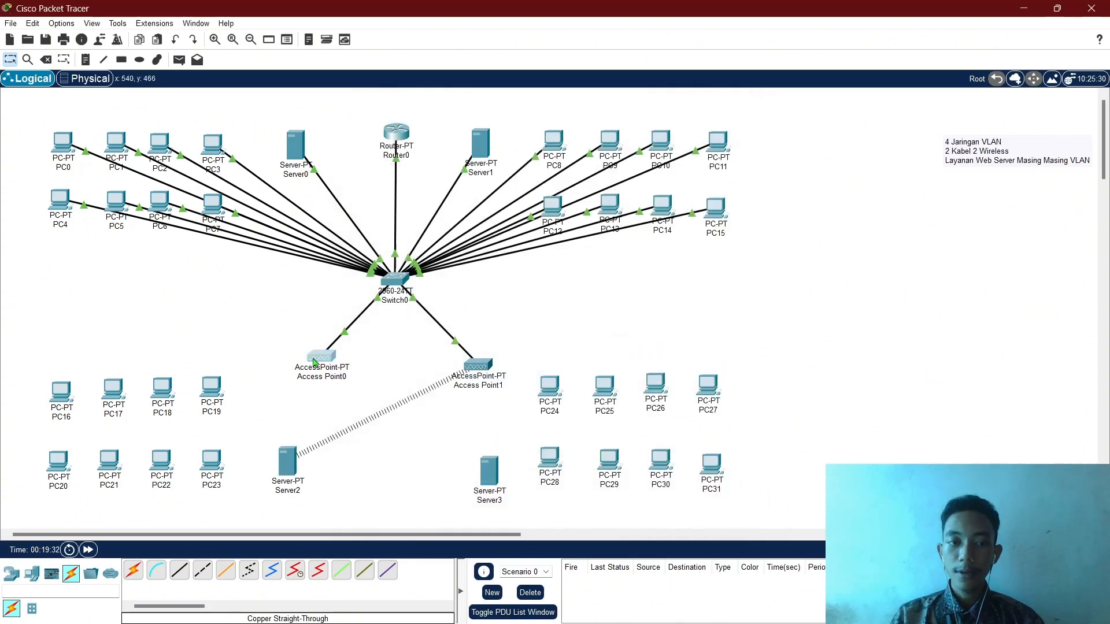
Rename Access Point0's Port 1 SSID from Default to 'LAB C'.
left_click(419, 138)
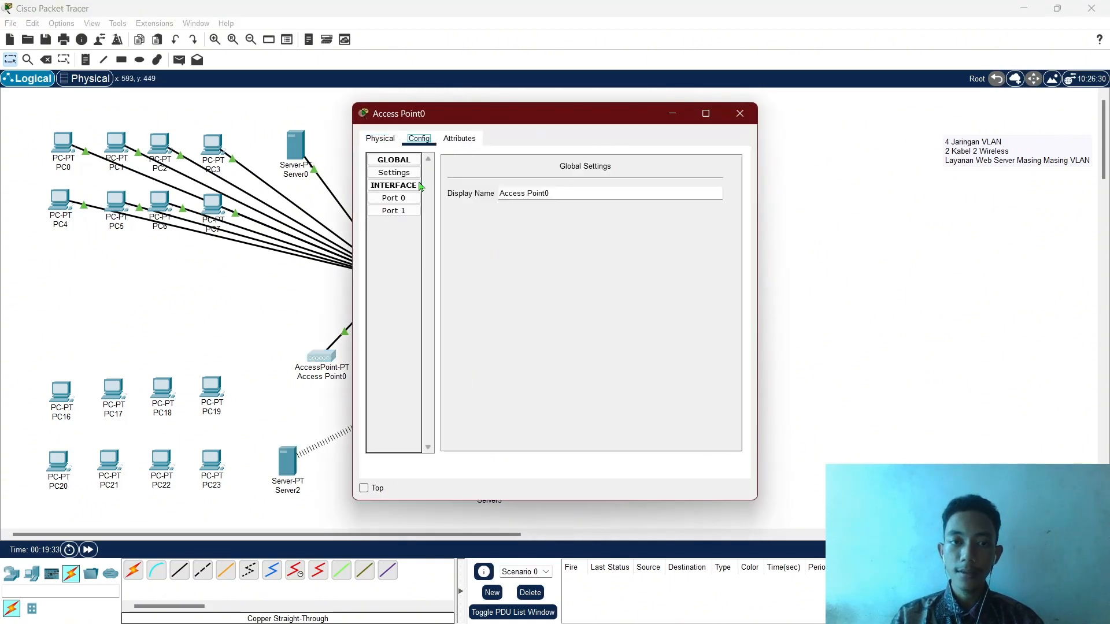
left_click(408, 213)
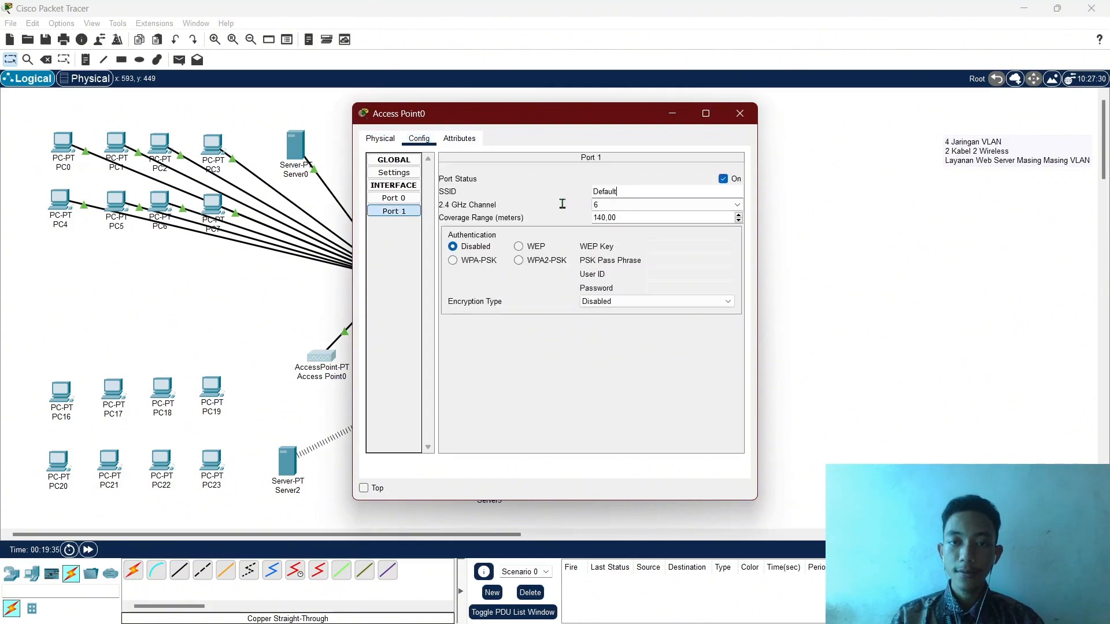
left_click_drag(621, 191, 592, 193)
type("LAB")
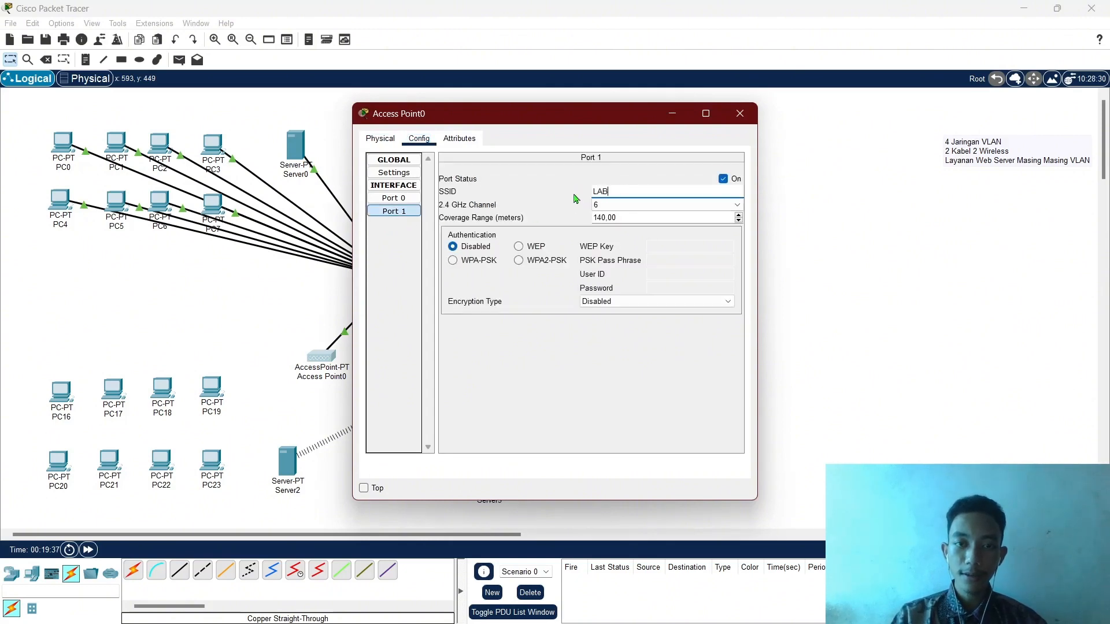
type(" C")
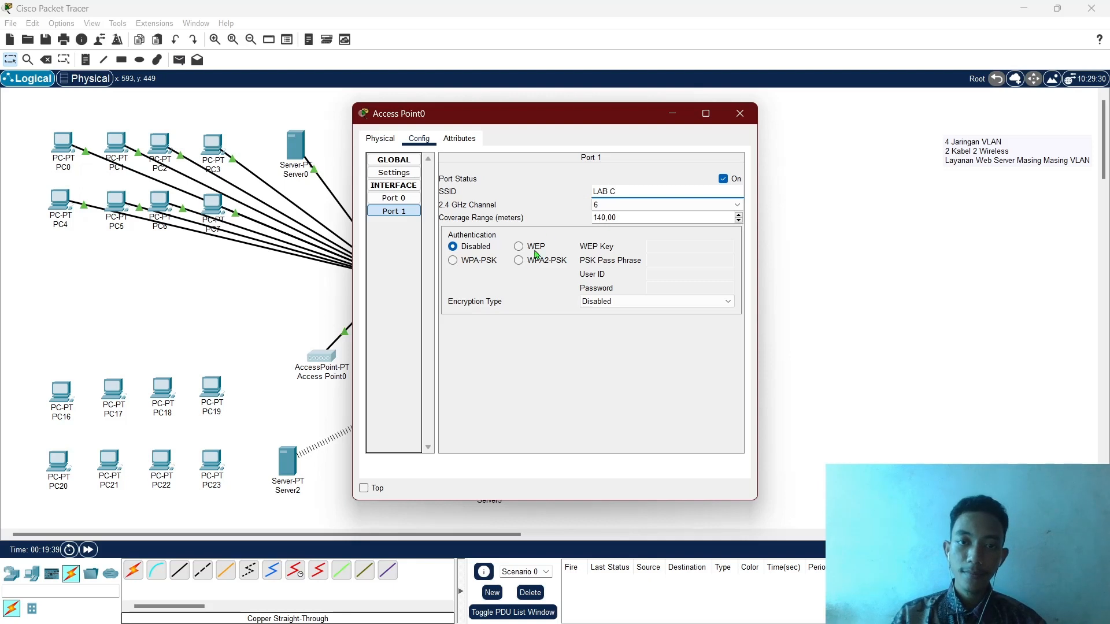
Secure LAB C with WPA2-PSK authentication and enter the pass phrase.
left_click(531, 261)
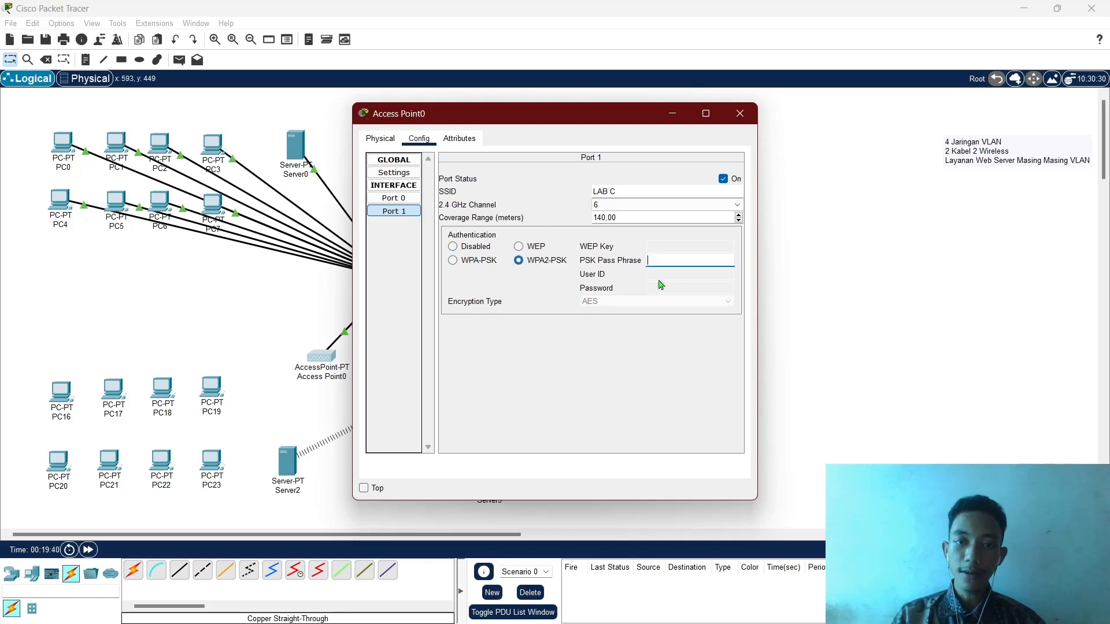
left_click(669, 259)
type("123")
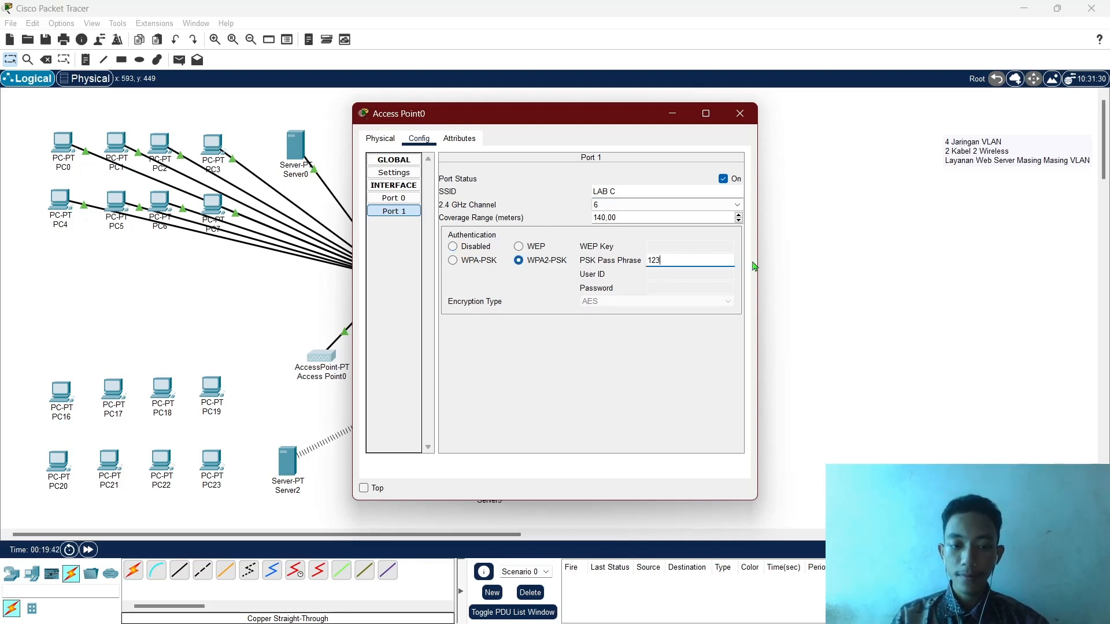
type("45678")
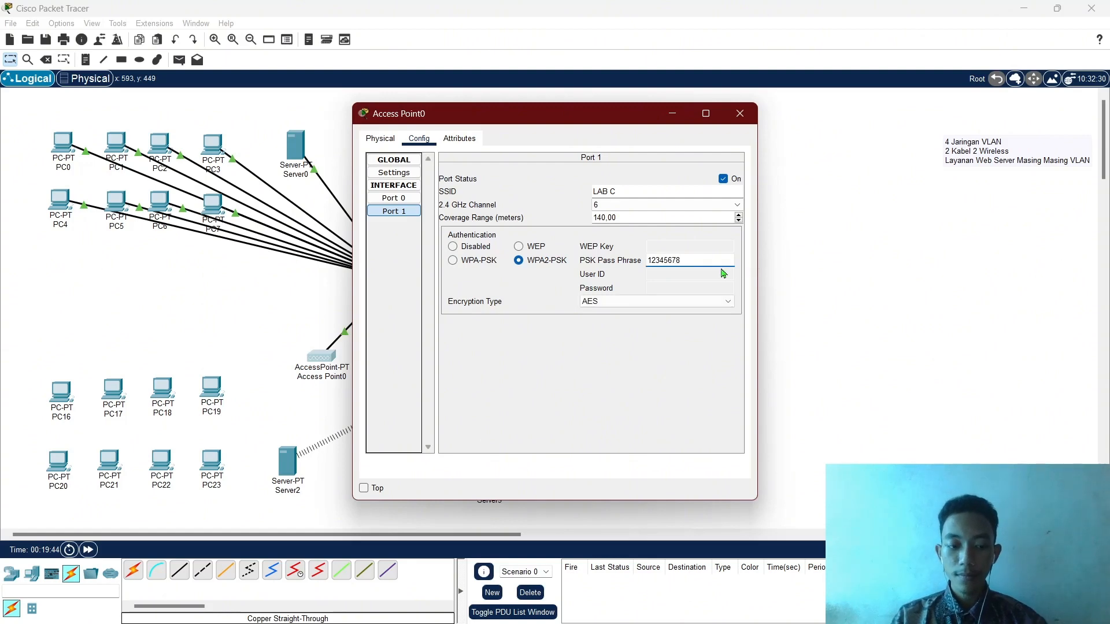
key("Return")
left_click(674, 259)
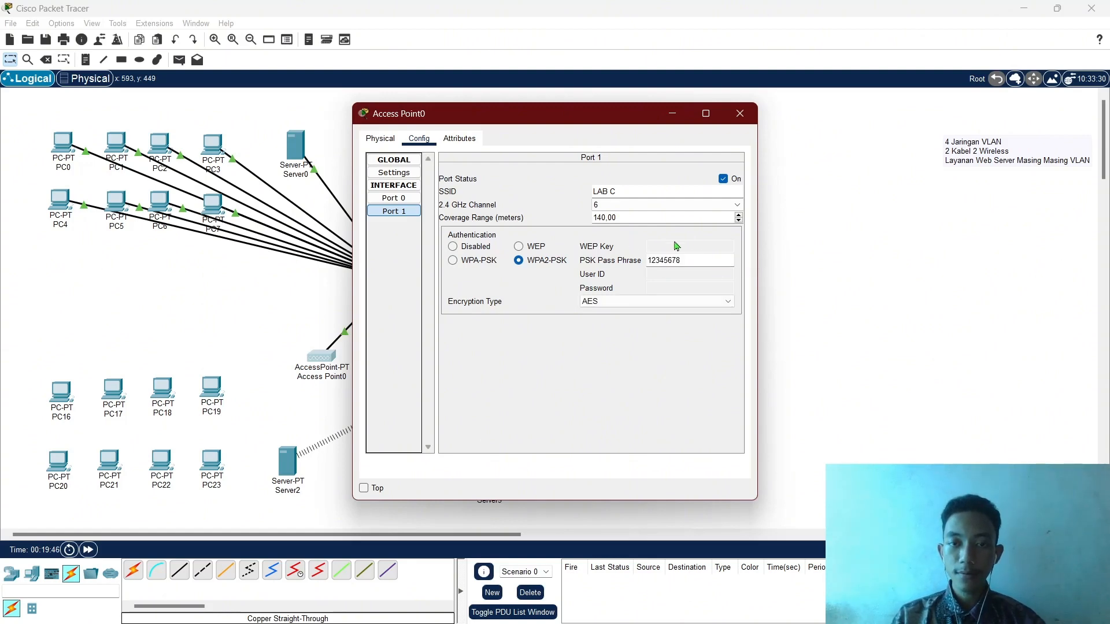
Join Server2 to the LAB C wireless network using the WPA2 pre-shared key, then close its window.
left_click(739, 113)
left_click(288, 462)
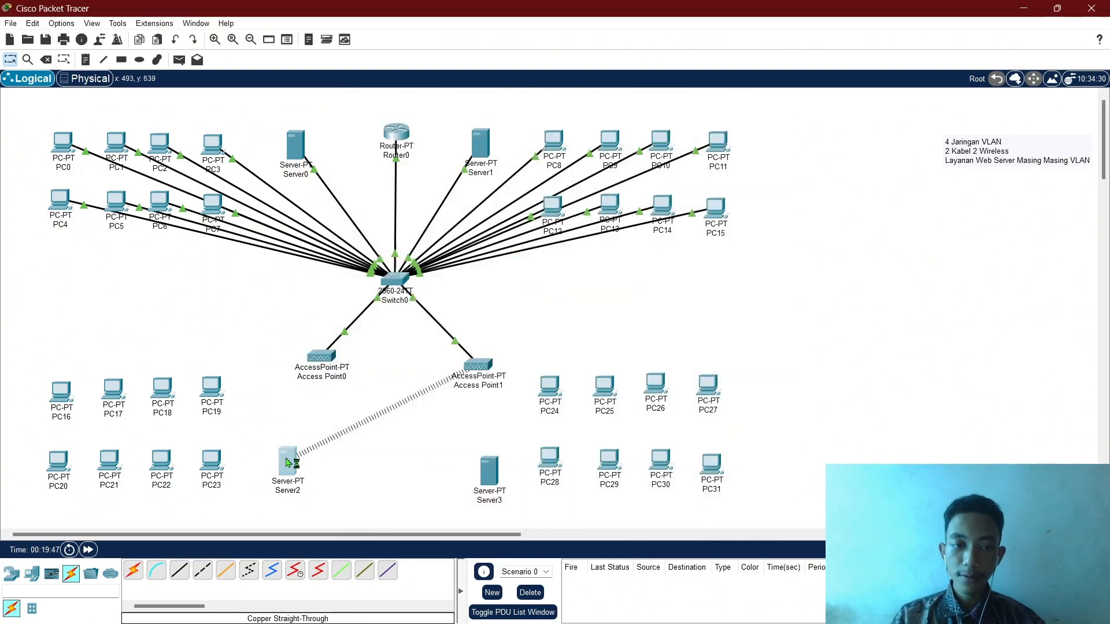
left_click(499, 140)
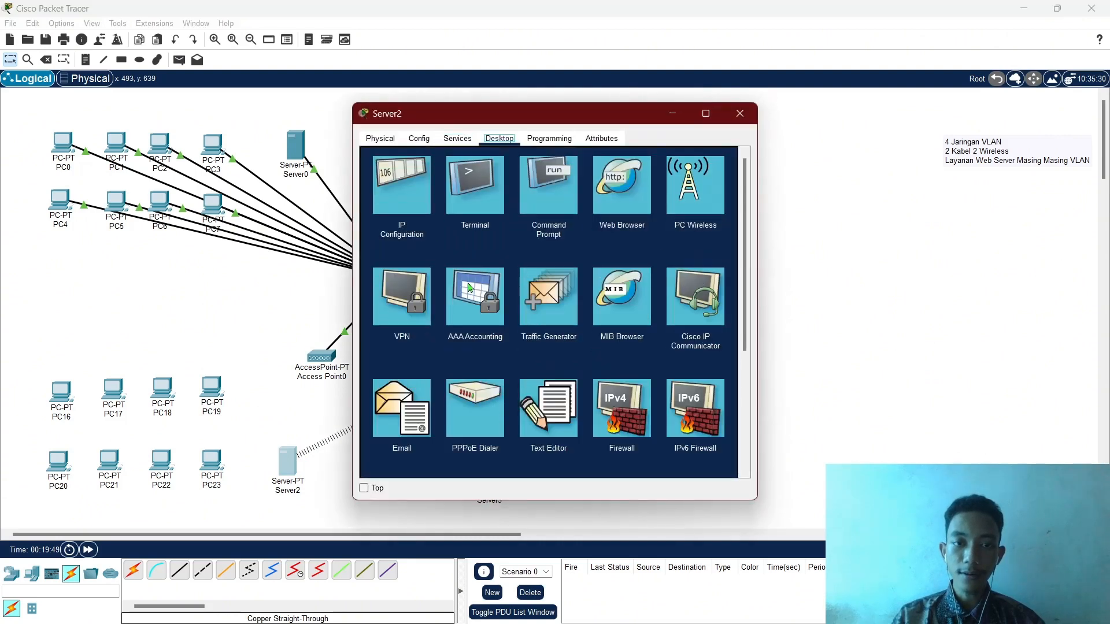
left_click(706, 187)
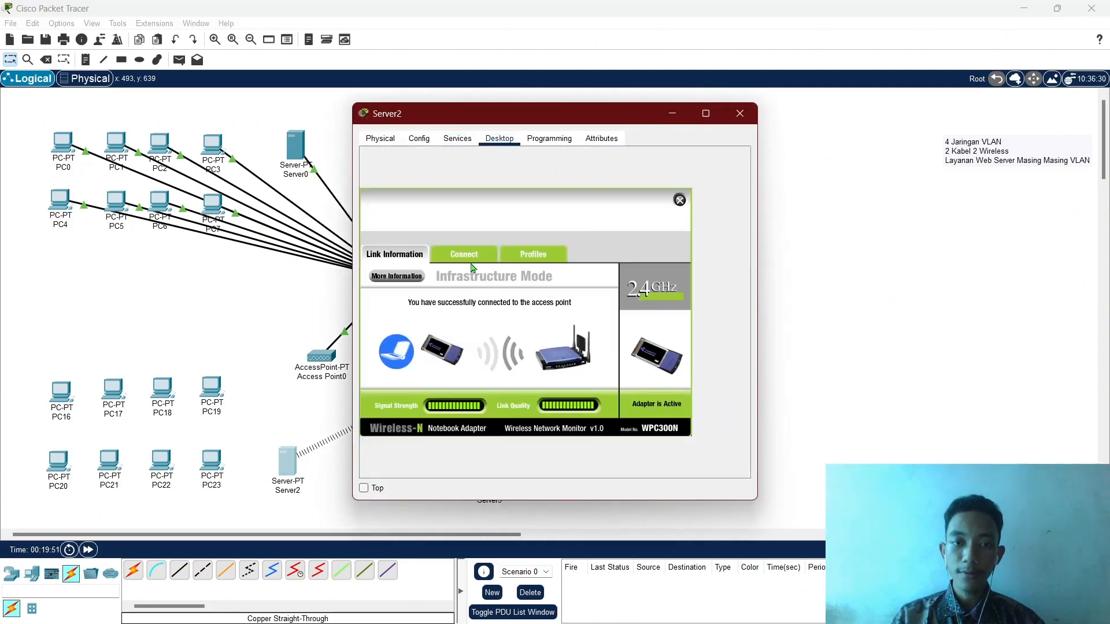
left_click(467, 255)
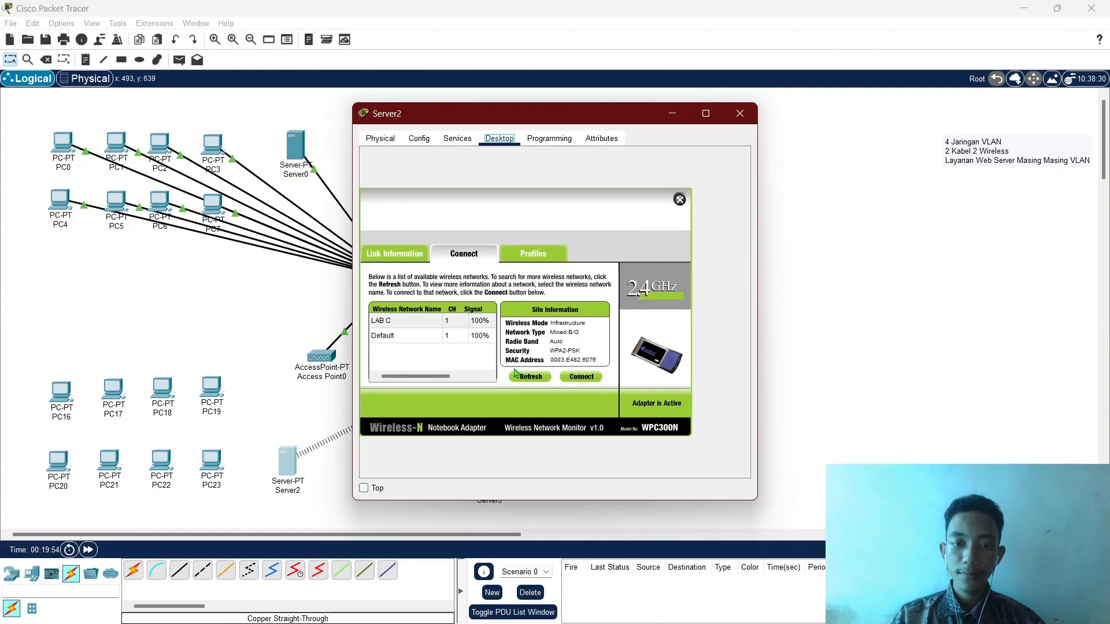
left_click(444, 325)
left_click(581, 377)
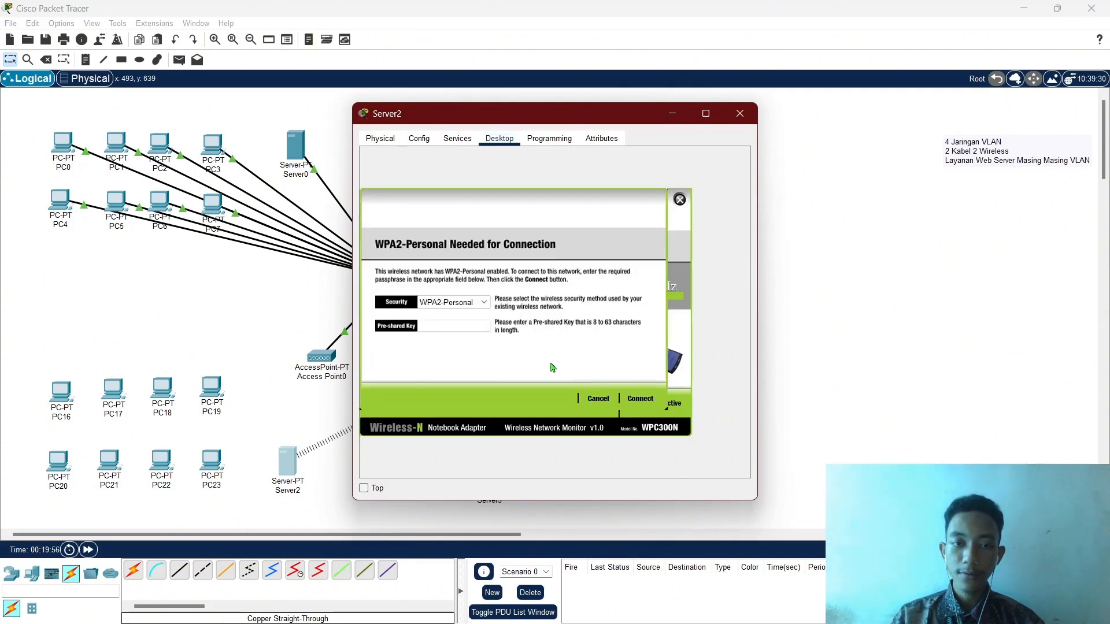
left_click(489, 327)
type("12345678")
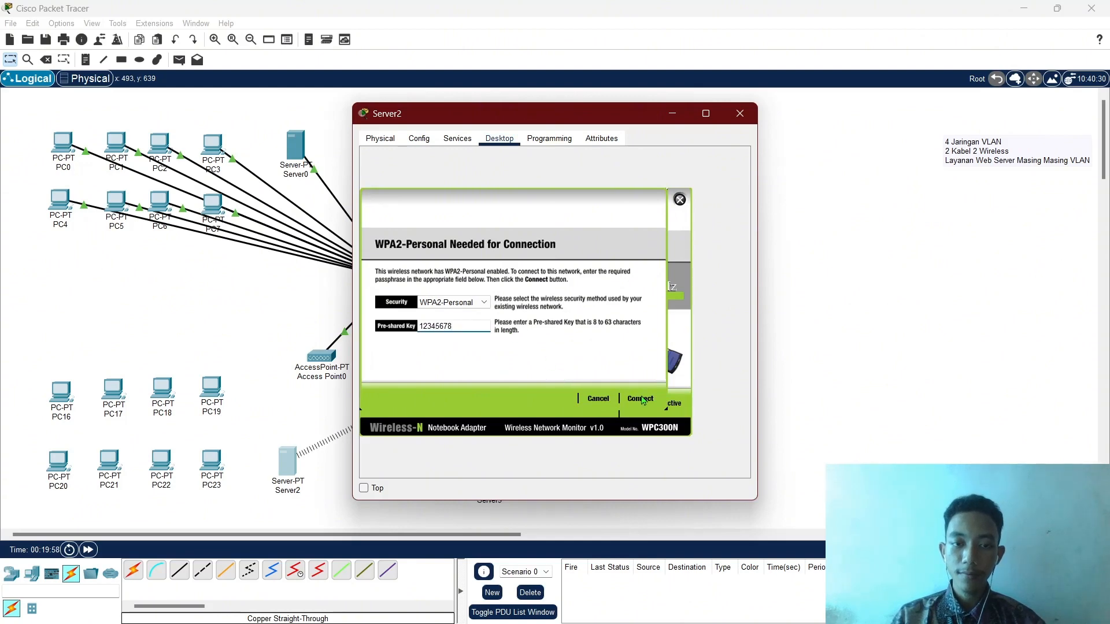
left_click(640, 399)
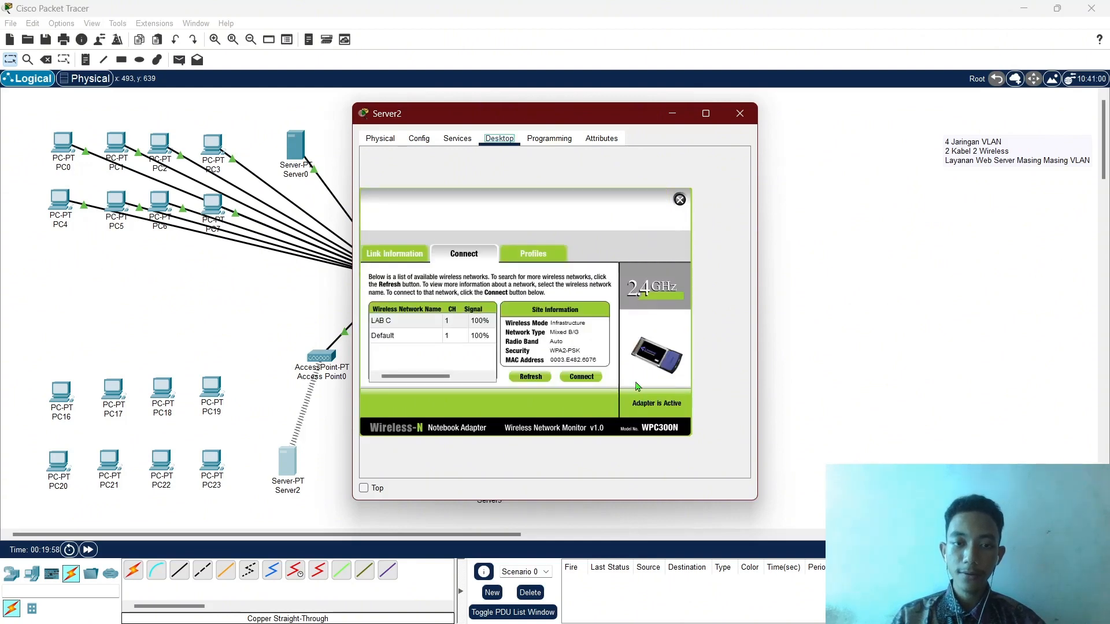
left_click(679, 200)
left_click(740, 113)
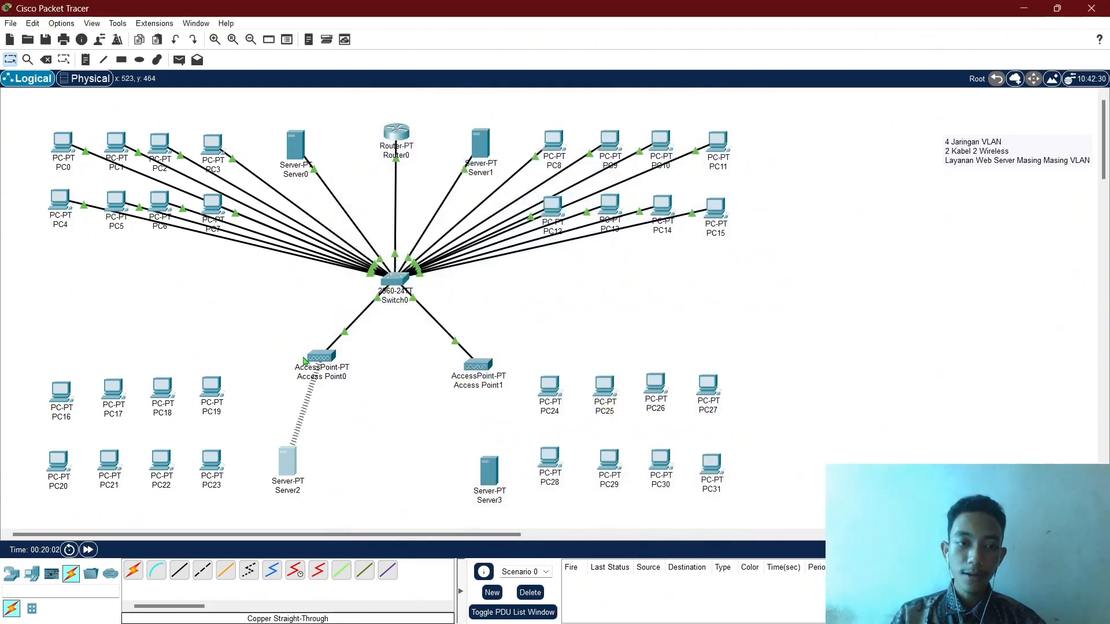
Power PC16 off, replace its Ethernet card with a WMP300N wireless module, and power it back on.
left_click(63, 398)
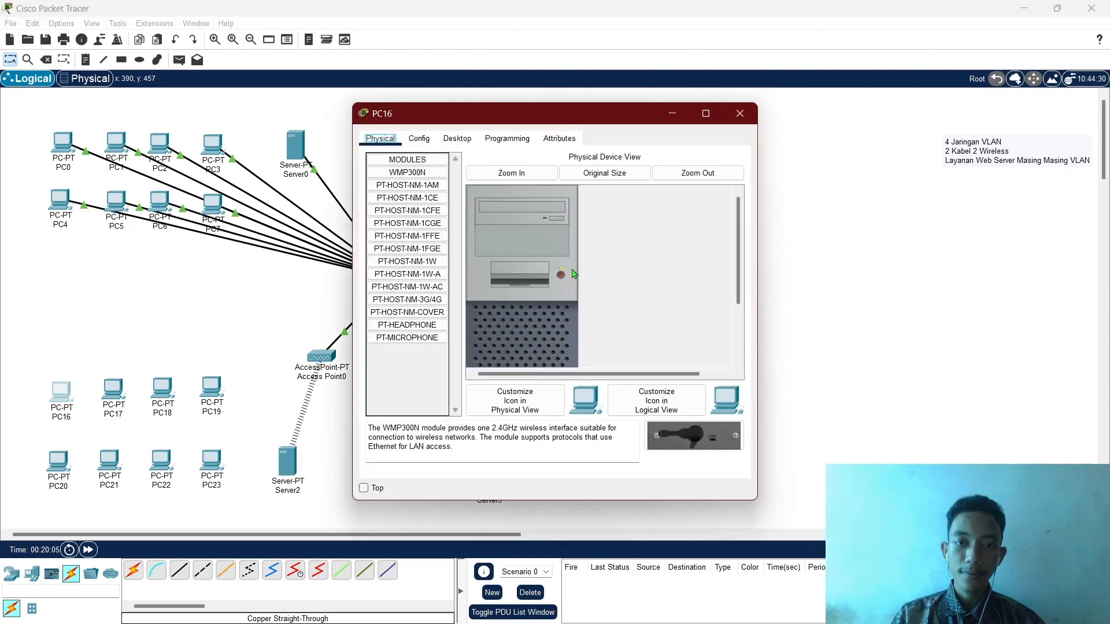
left_click(559, 276)
scroll(545, 293, "down", 3)
left_click_drag(523, 340, 395, 387)
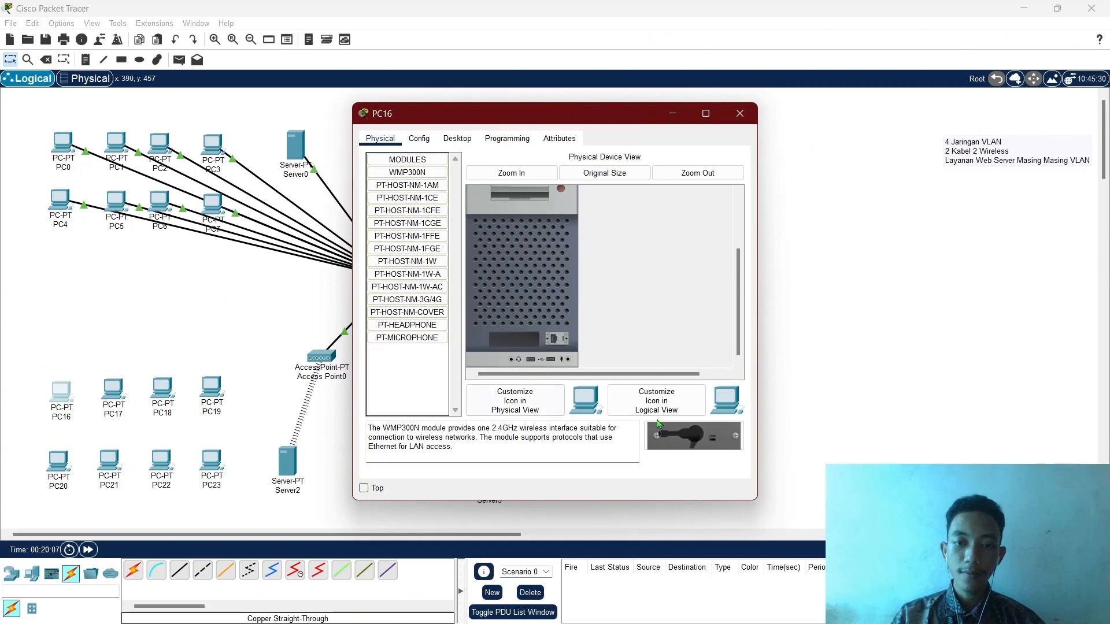
left_click_drag(656, 435, 553, 346)
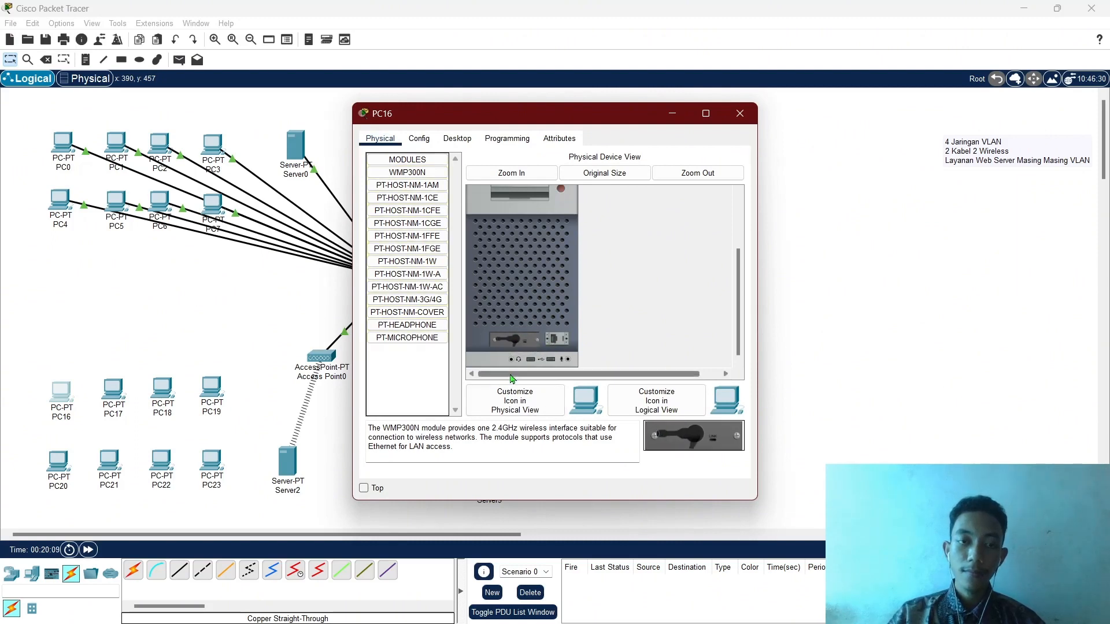
scroll(549, 312, "up", 3)
left_click(560, 275)
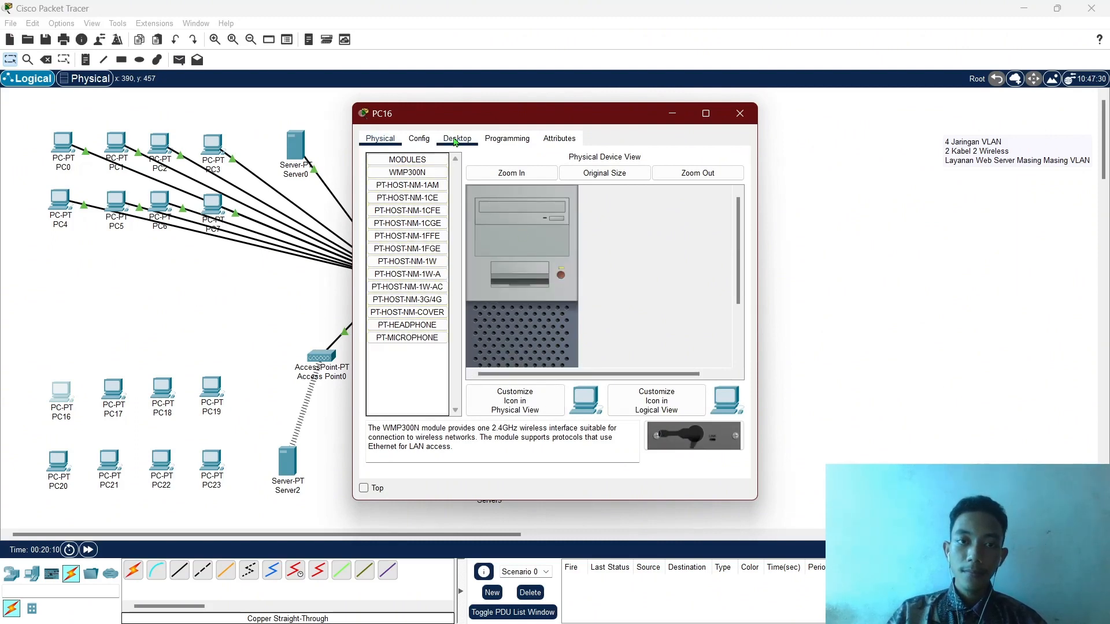
Connect PC16 to the LAB C wireless network with the WPA2 pre-shared key.
left_click(457, 139)
left_click(420, 311)
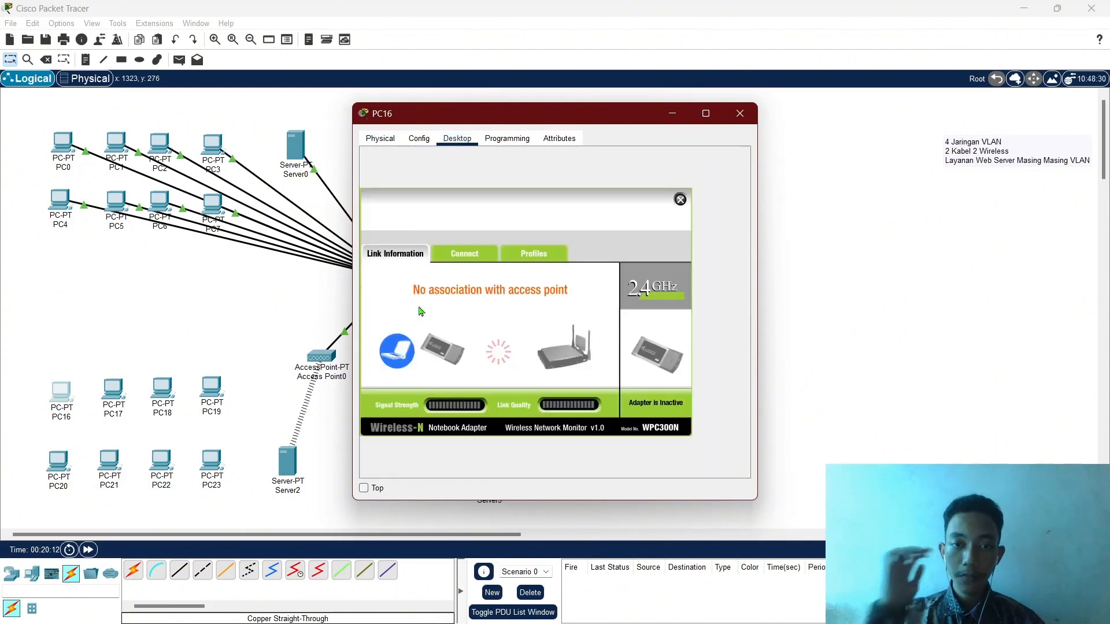
left_click(464, 255)
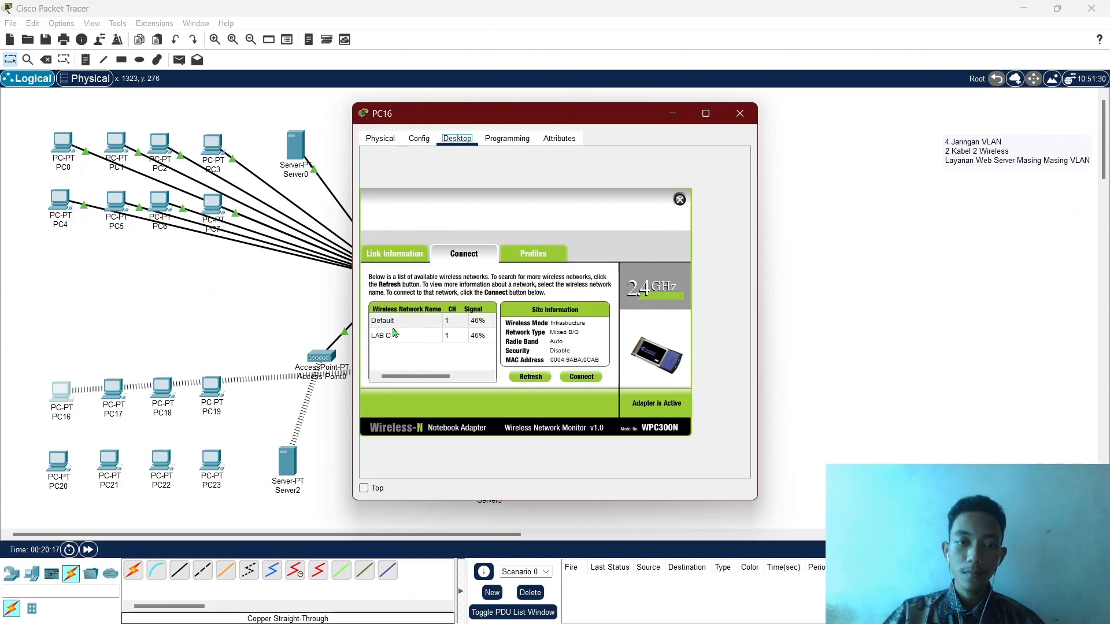
left_click(395, 332)
left_click(569, 379)
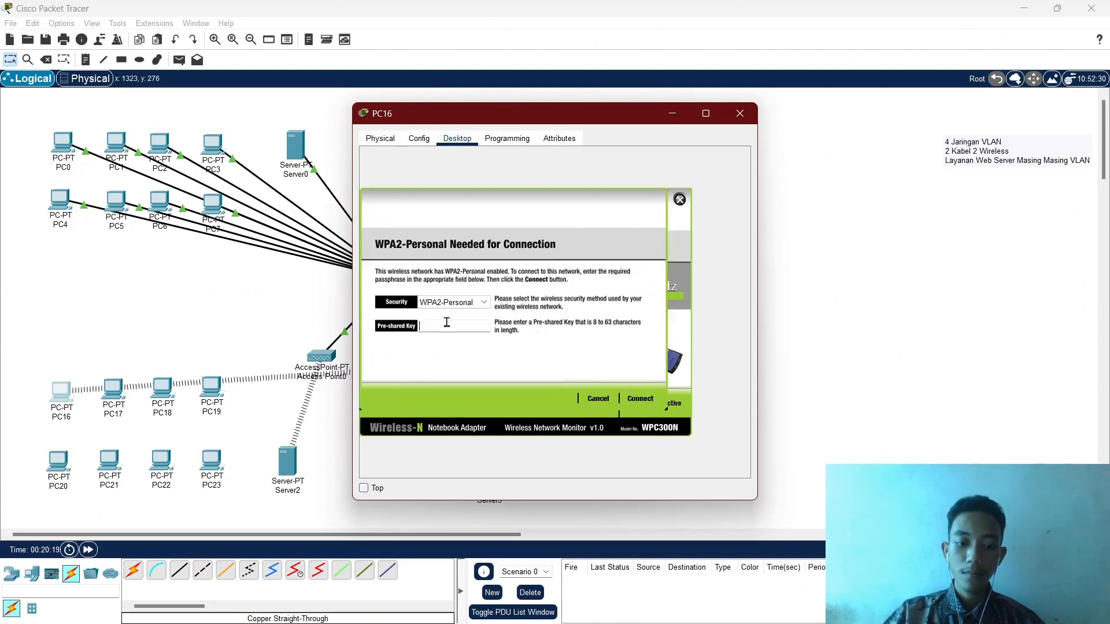
type("12345678")
left_click(631, 397)
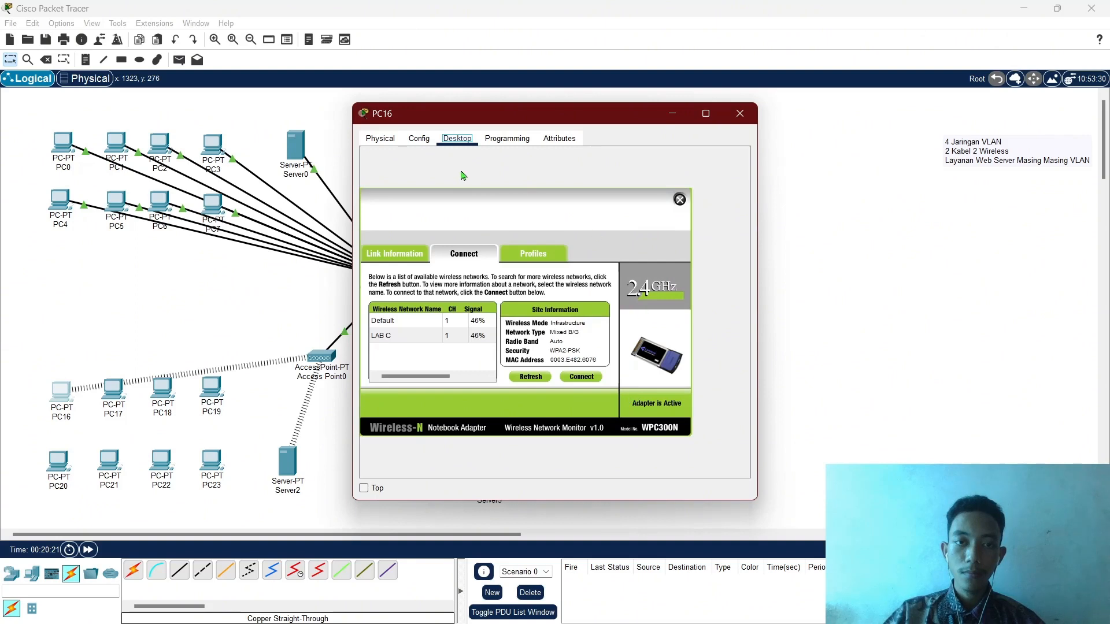
left_click(680, 201)
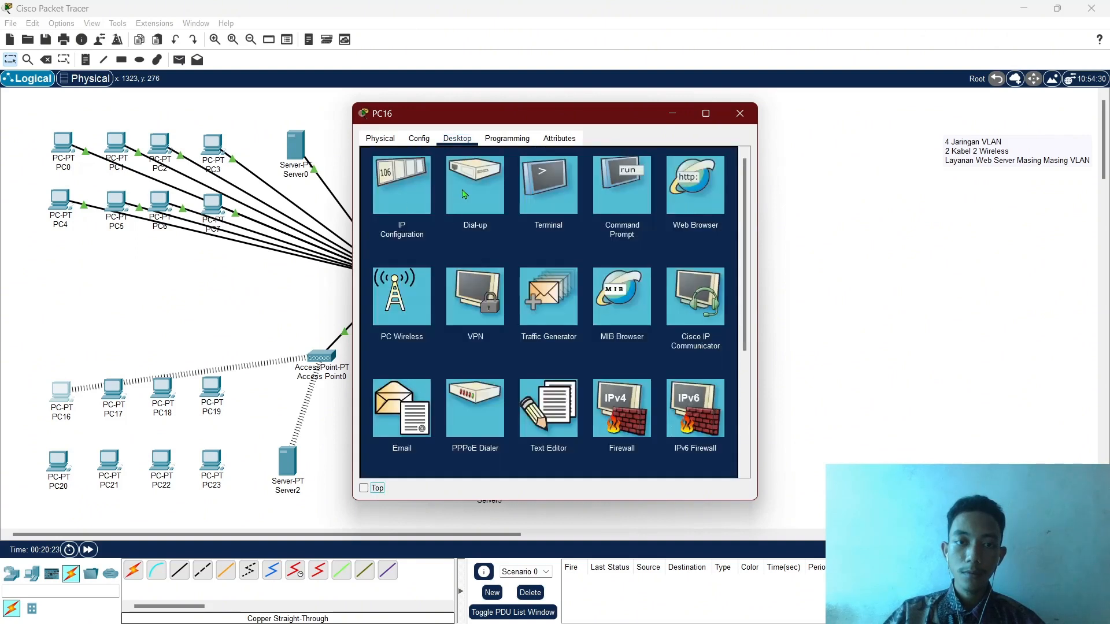
Set PC16's IP configuration to DHCP and close its window.
left_click(405, 206)
left_click(506, 208)
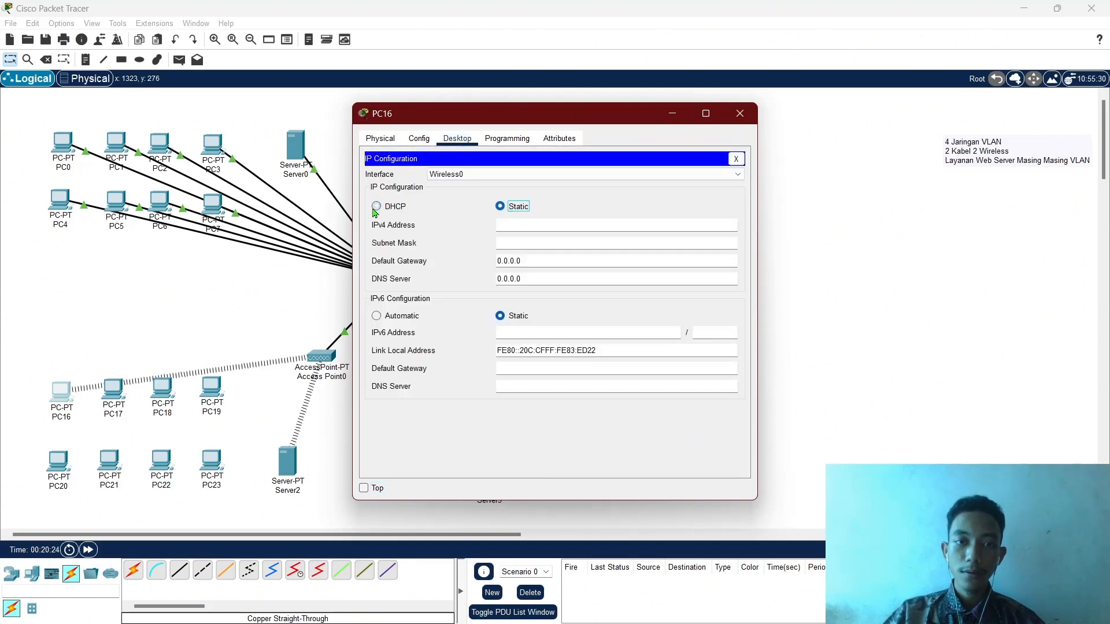
left_click(376, 209)
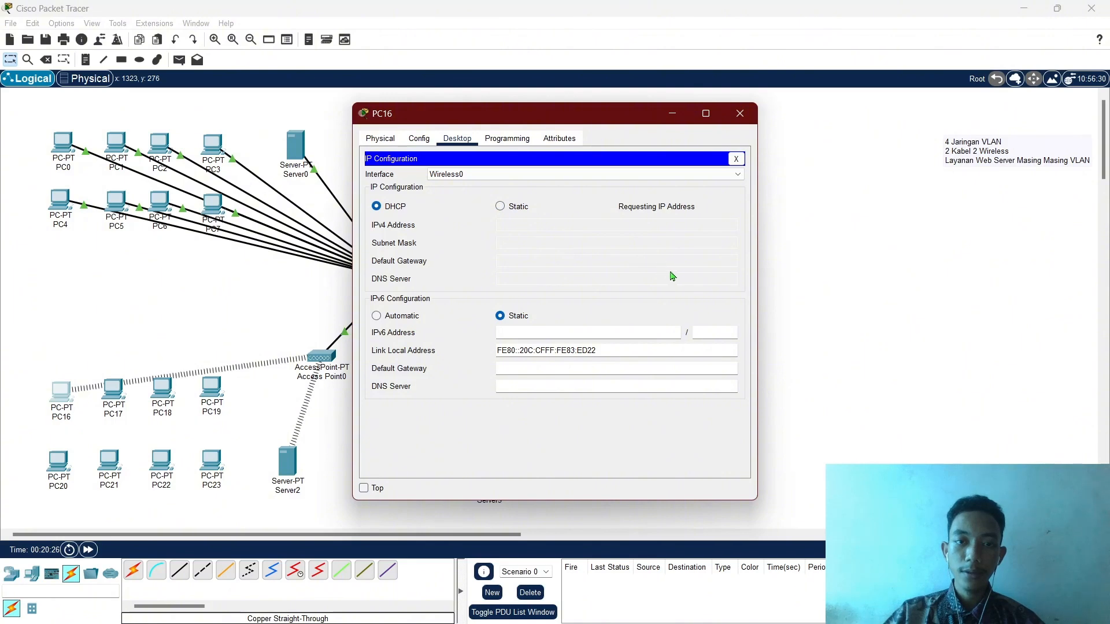
left_click(740, 113)
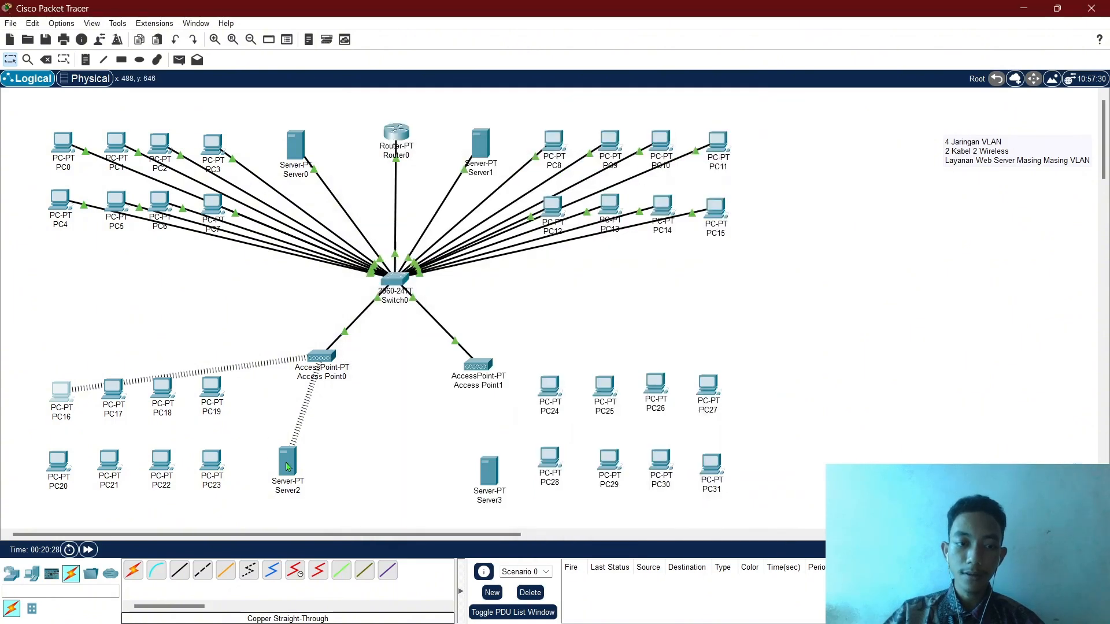
Give Server2 a static configuration with mask 255.255.255.240 and default gateway 172.16.0.1.
left_click(288, 462)
left_click(412, 189)
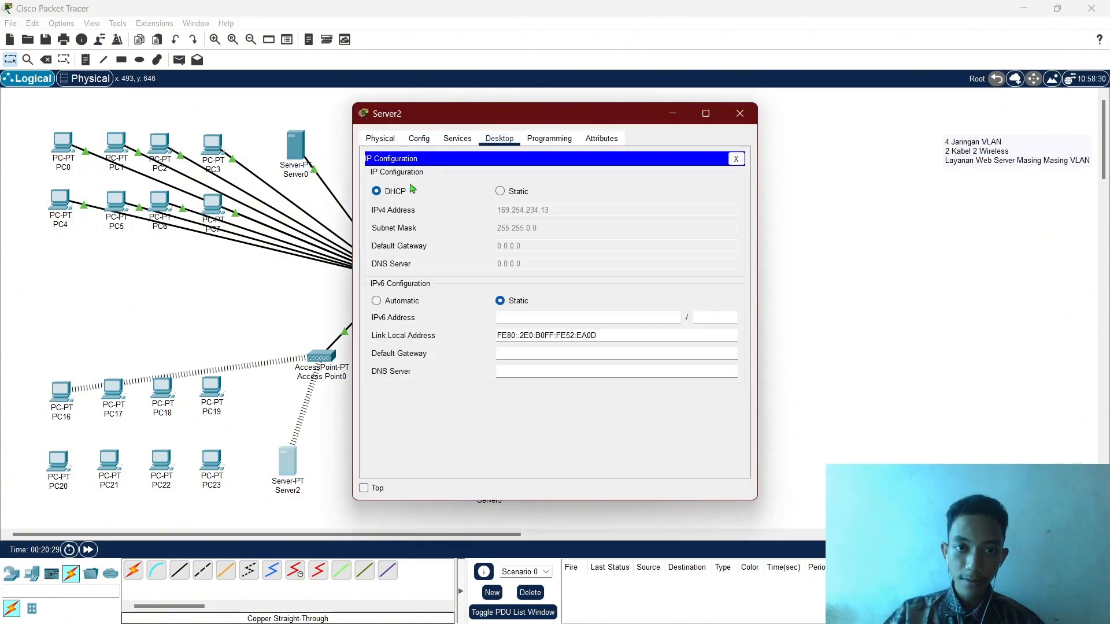
left_click(501, 191)
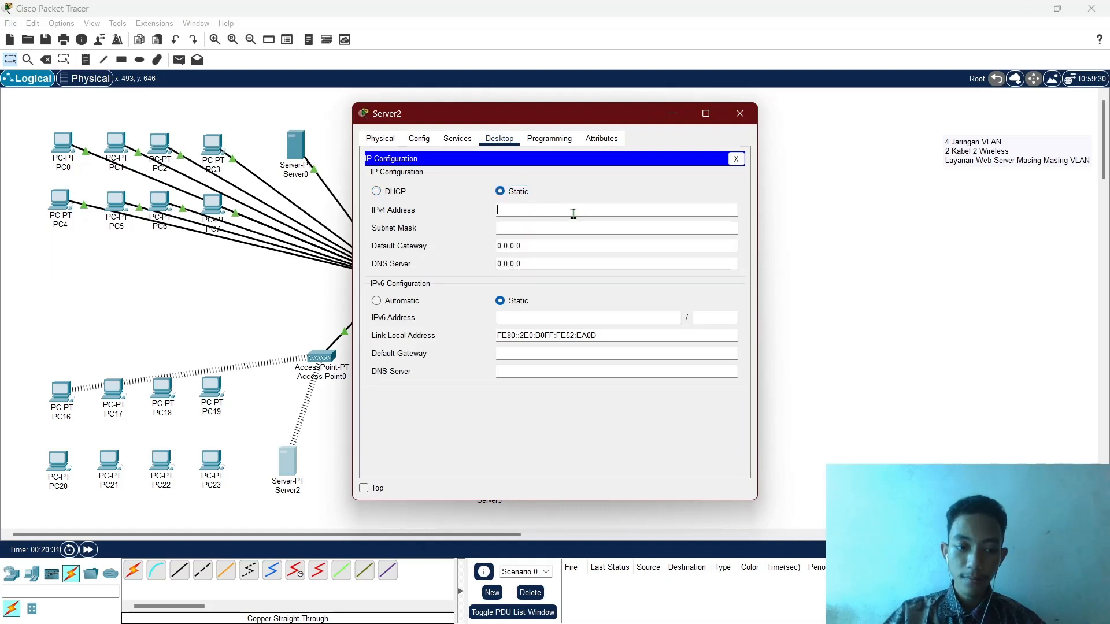
type("172.16.0.2")
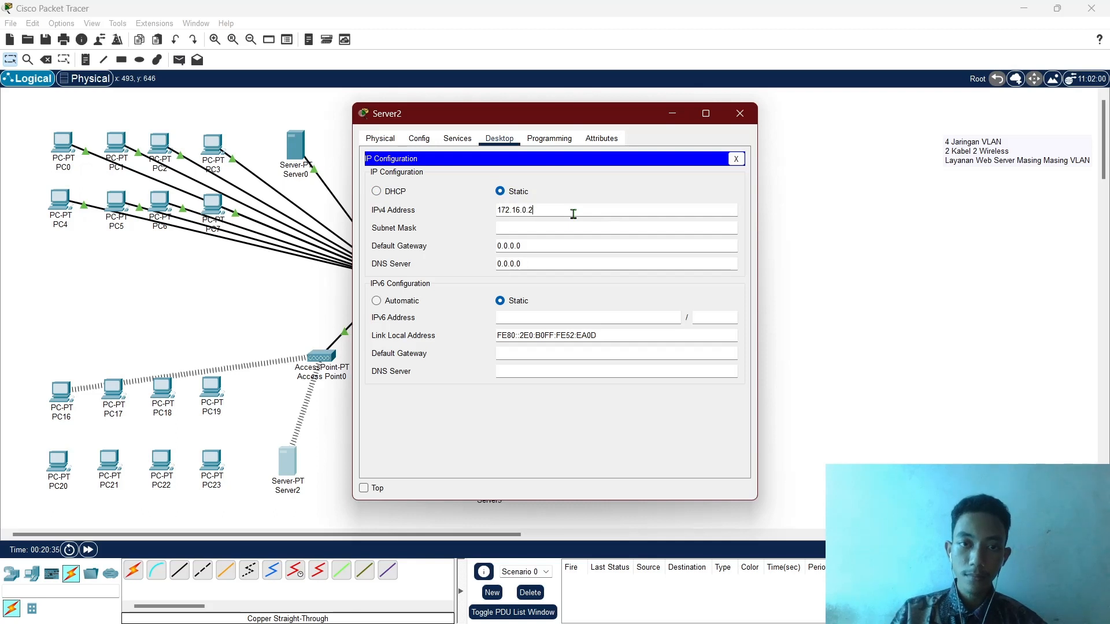
key("Tab")
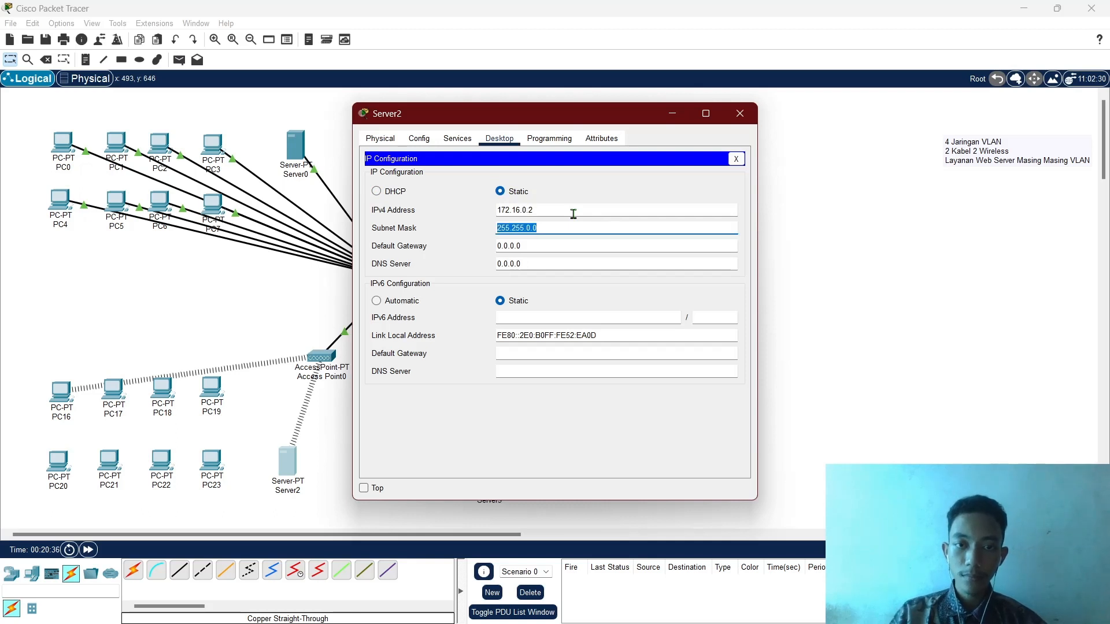
key("Right")
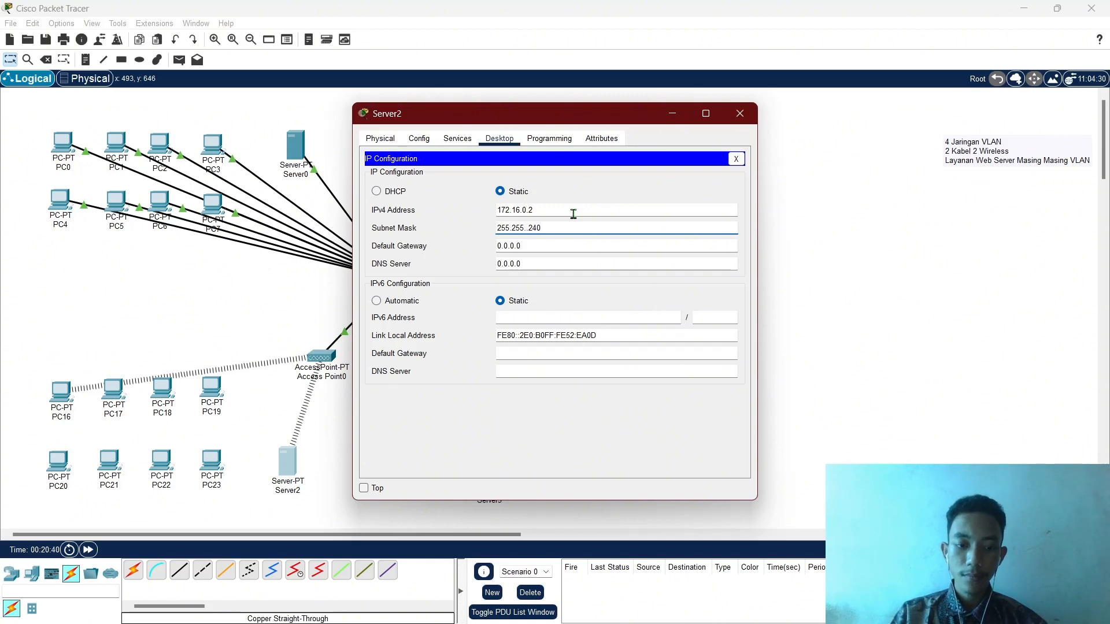
type("255")
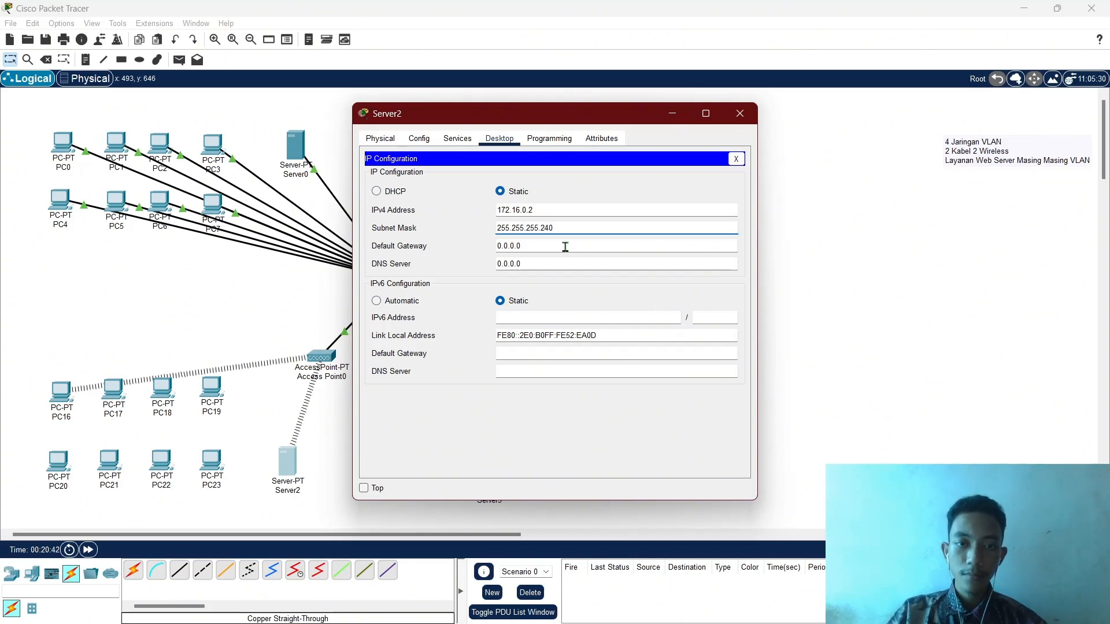
key("Tab")
type("12345678")
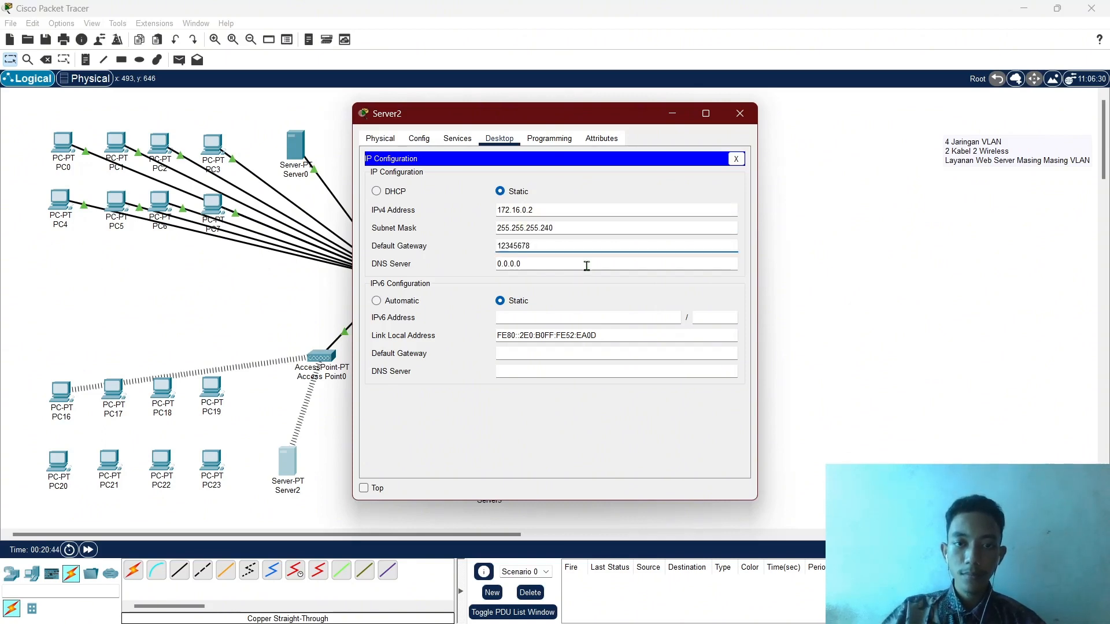
double_click(564, 243)
type("1")
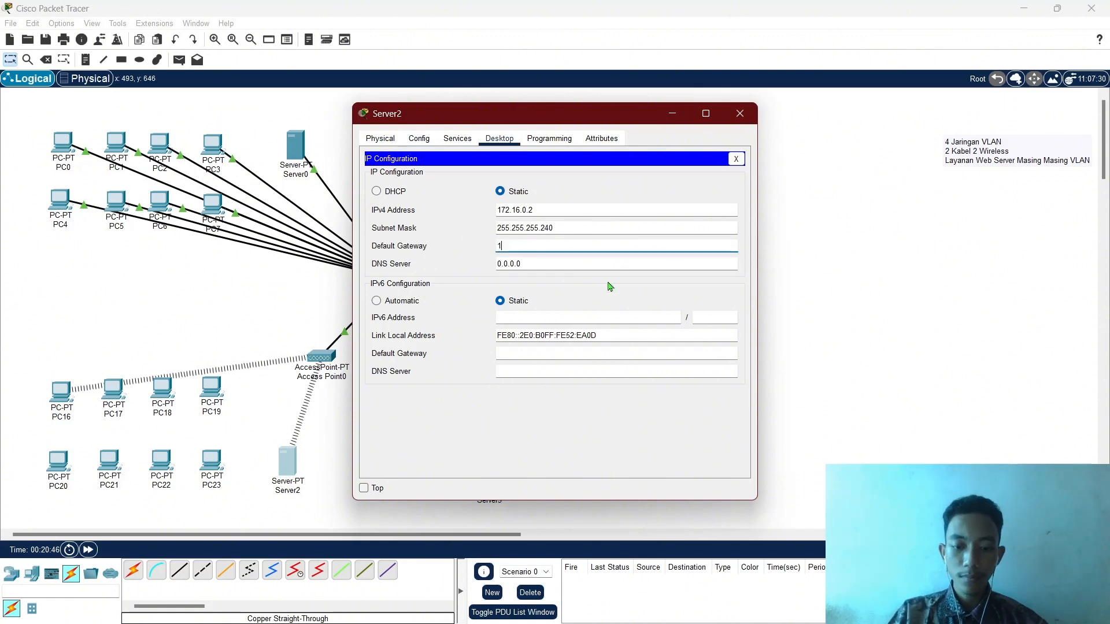
type("72.16.0")
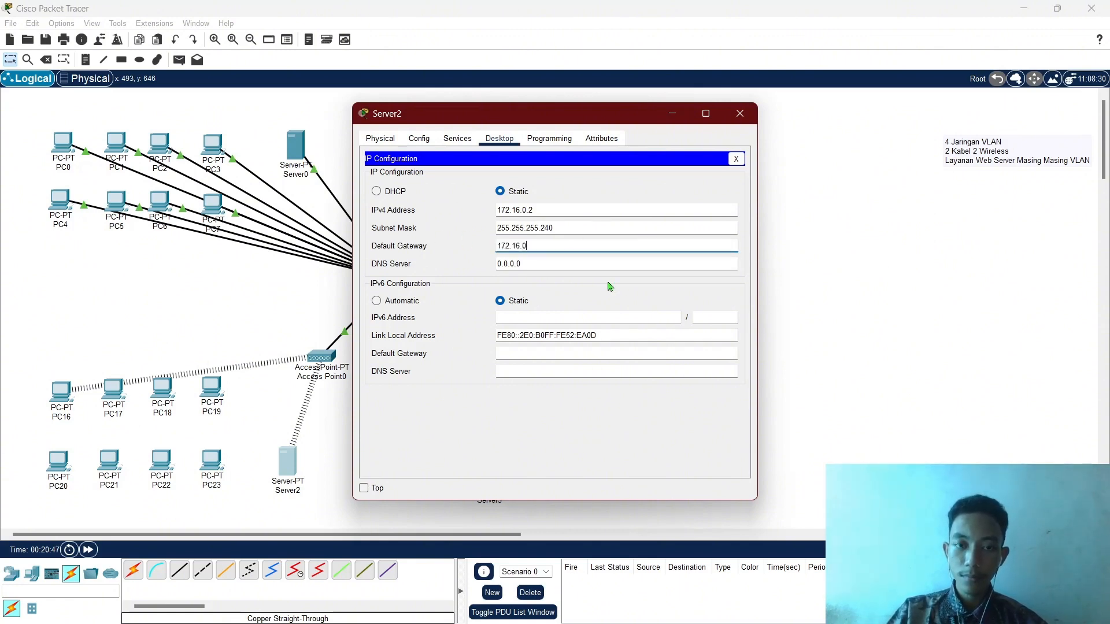
type(".1")
left_click(457, 139)
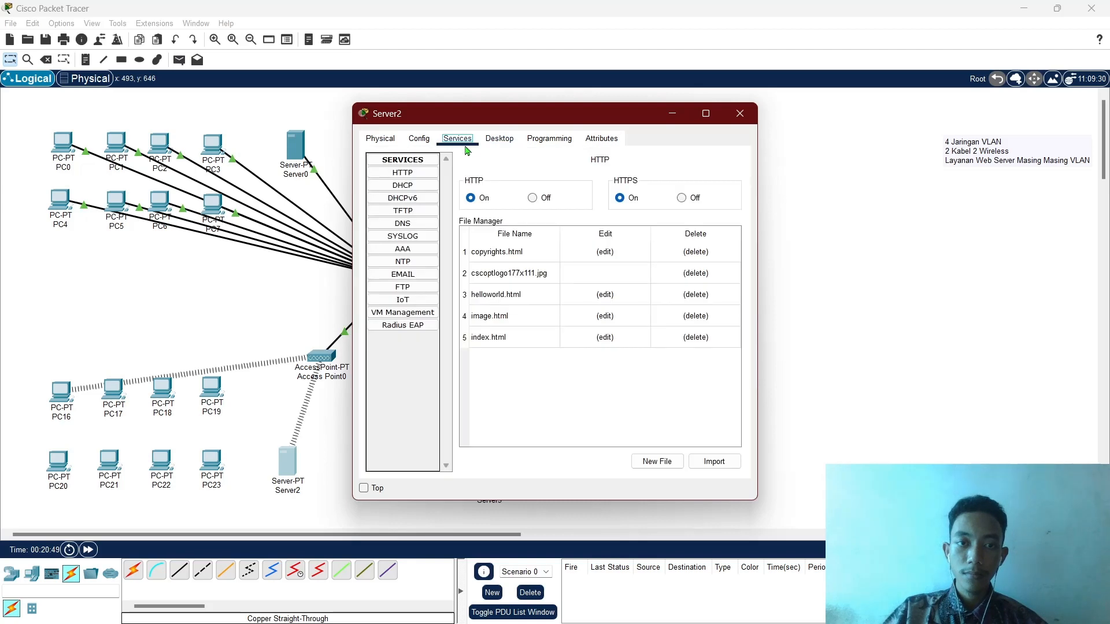
Change Server2's DHCP pool start address to 172.16.0.3, save it, and close Server2.
left_click(403, 185)
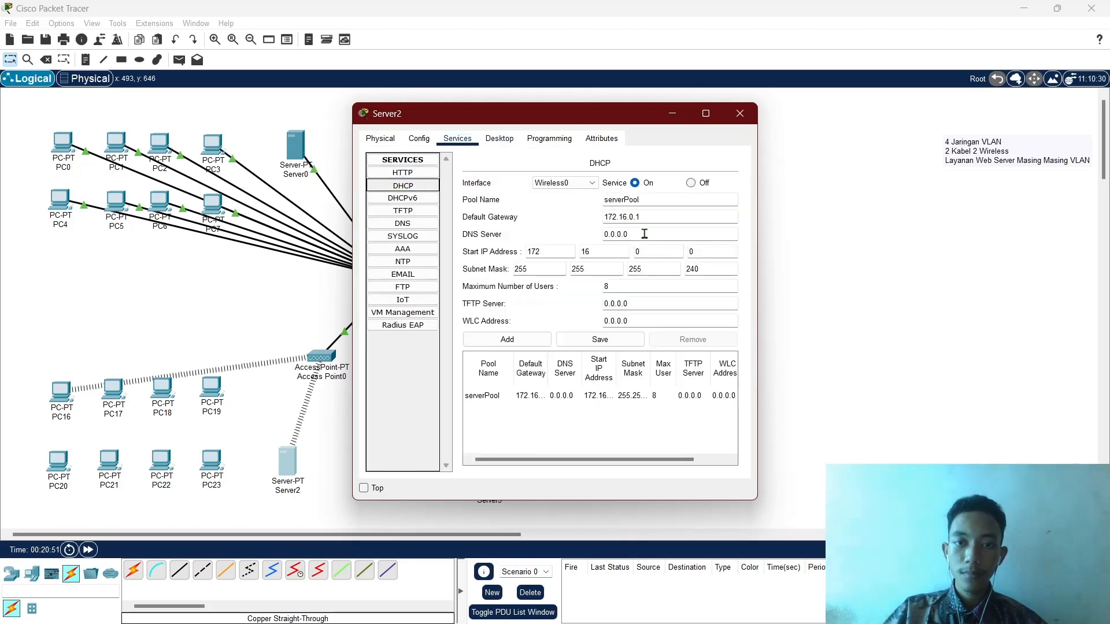
left_click(709, 255)
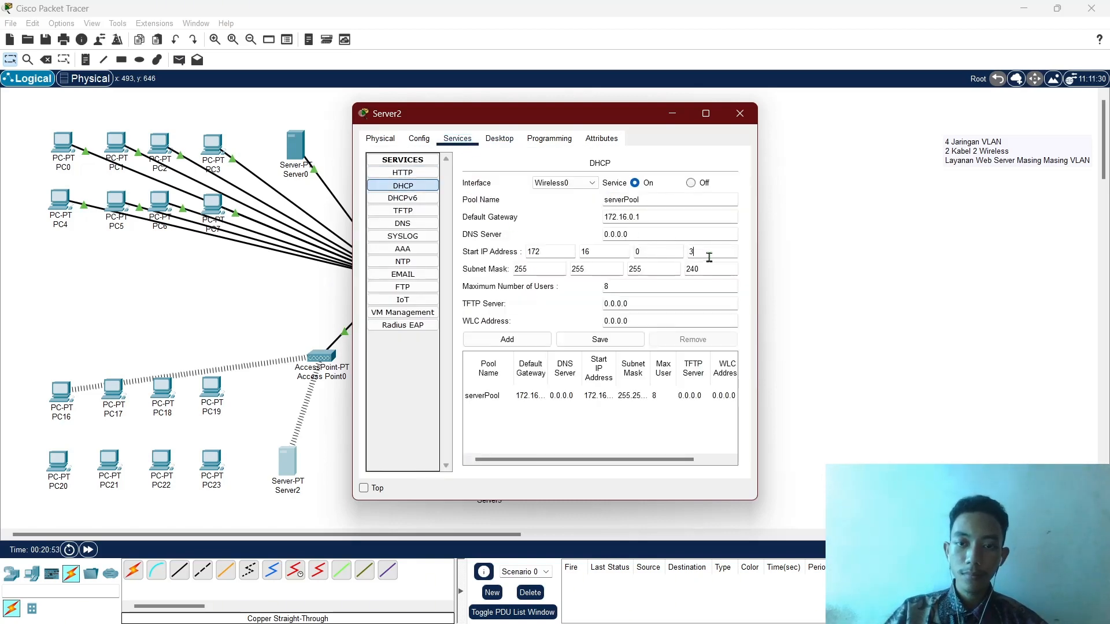
type("3")
left_click(617, 345)
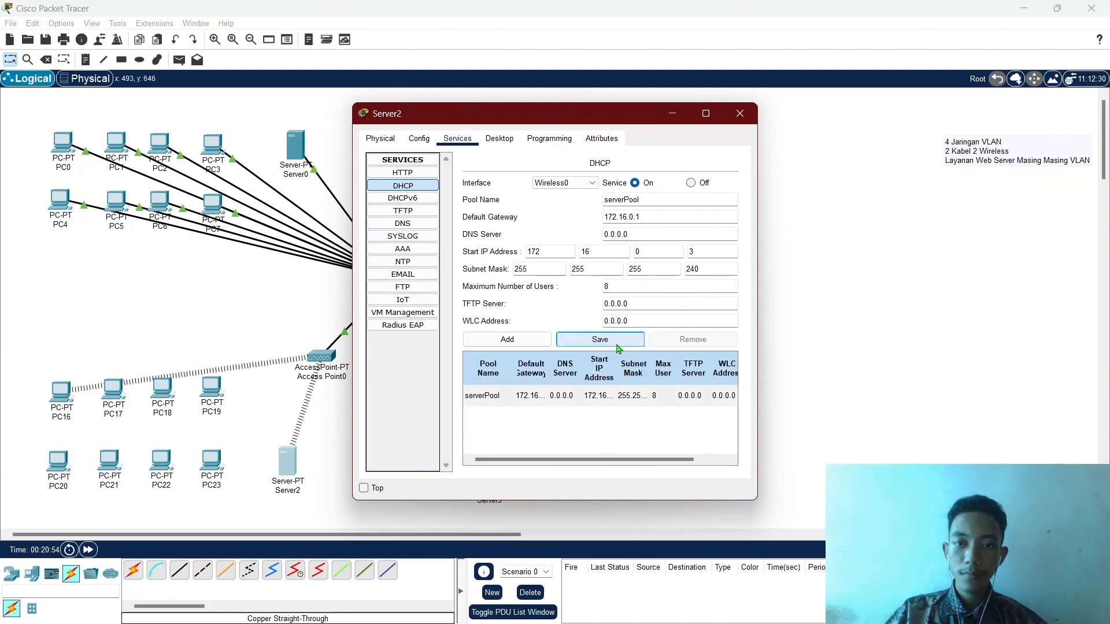
left_click(741, 114)
left_click(61, 393)
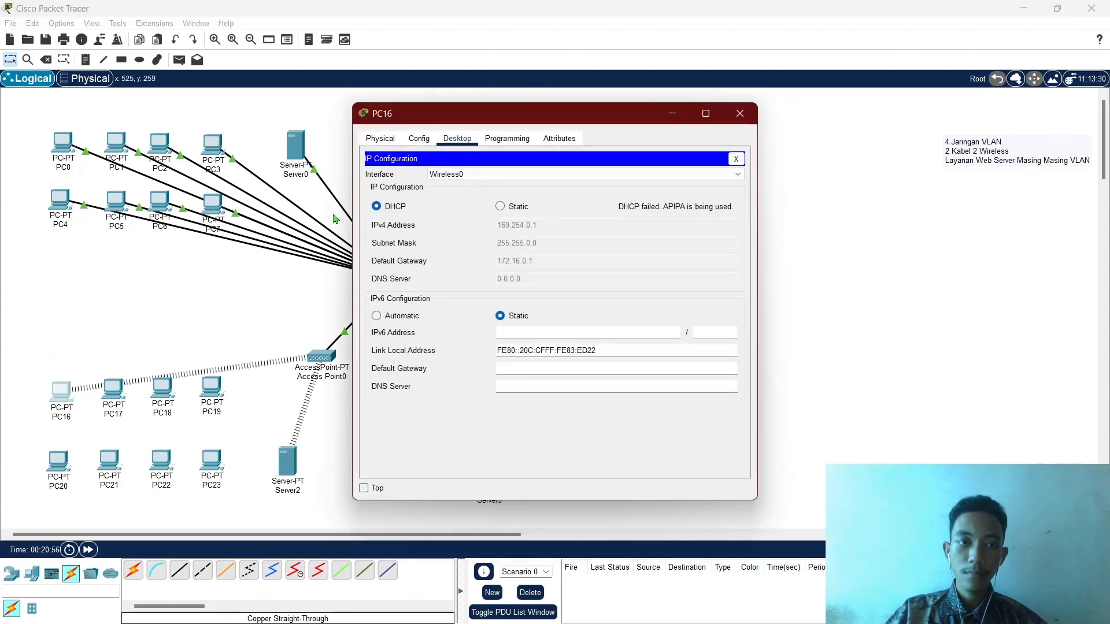
Toggle PC16 from Static back to DHCP so it obtains 172.16.0.4.
left_click(499, 207)
left_click(398, 208)
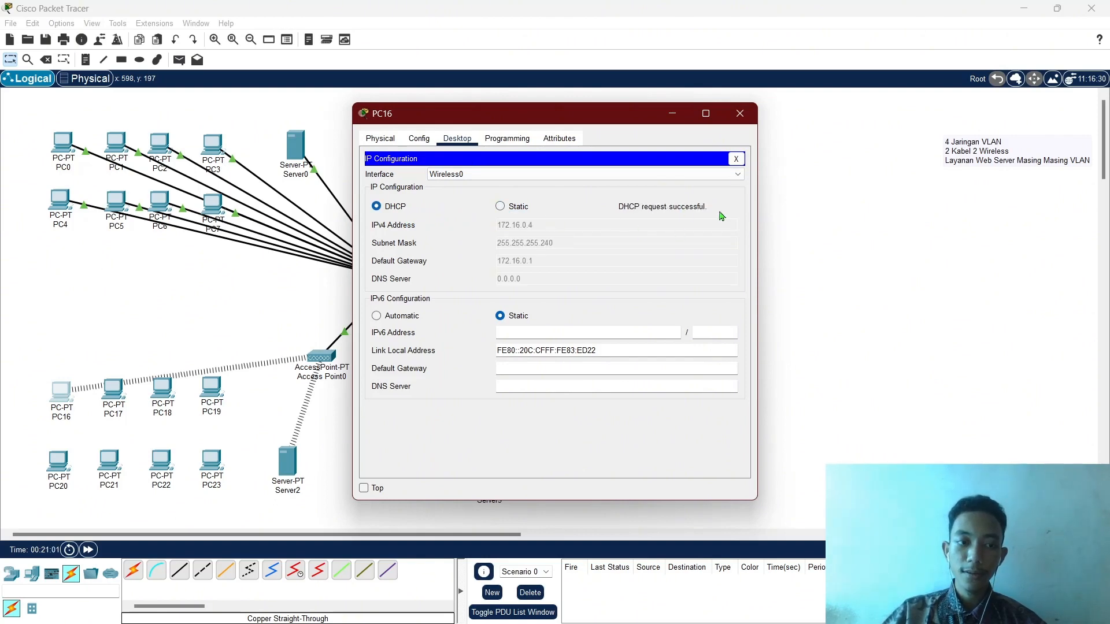
left_click(740, 114)
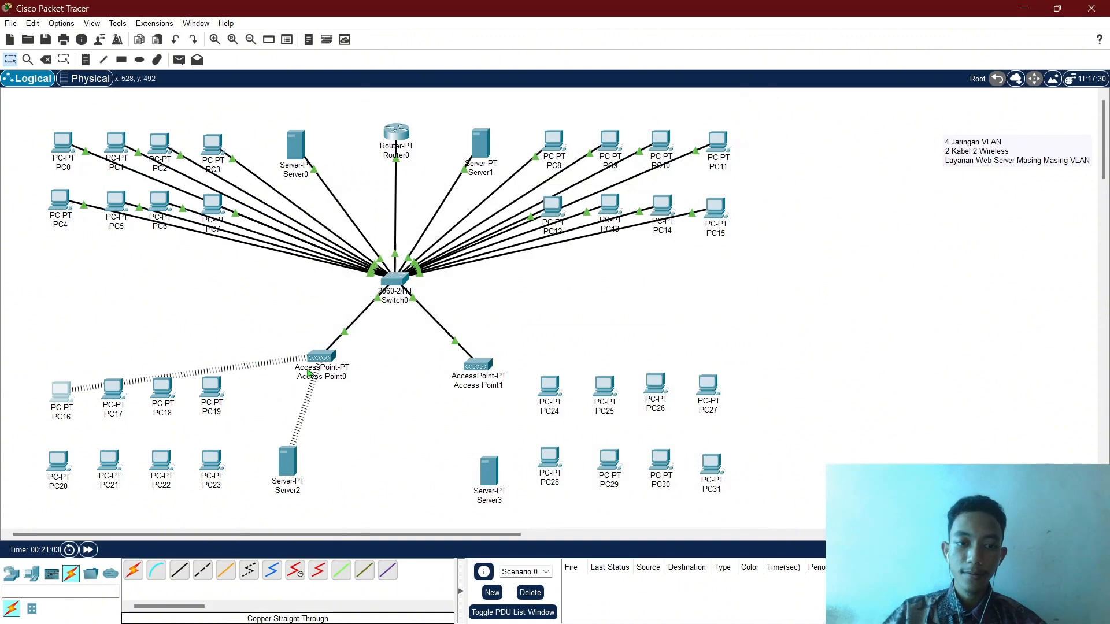
Review Server2's IP configuration and DHCP pool settings, then close Server2.
left_click(292, 464)
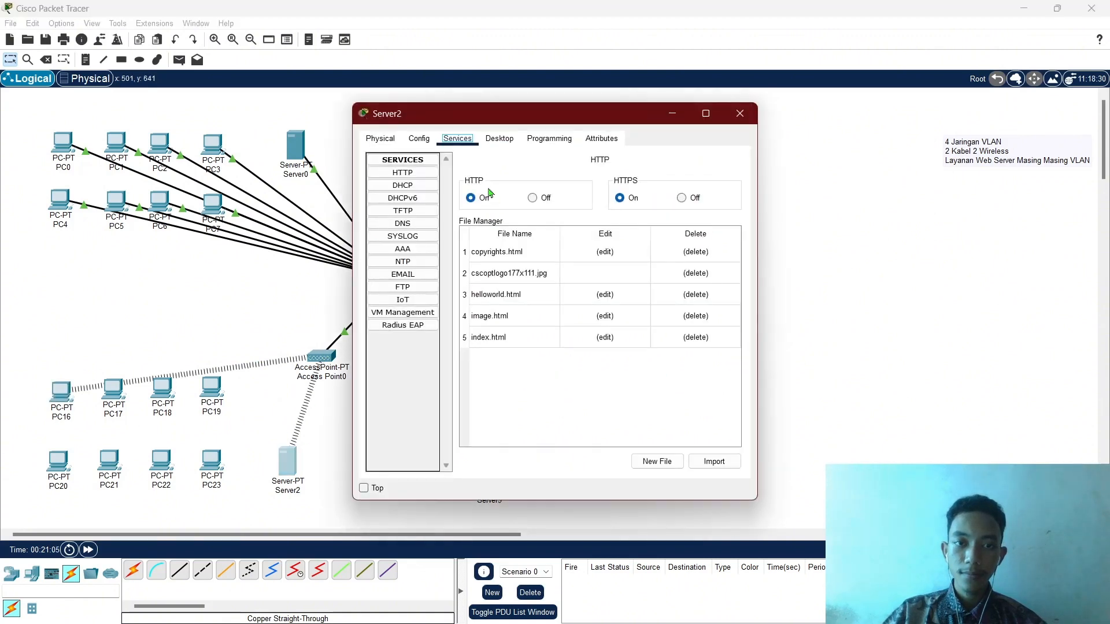
left_click(500, 139)
left_click(428, 193)
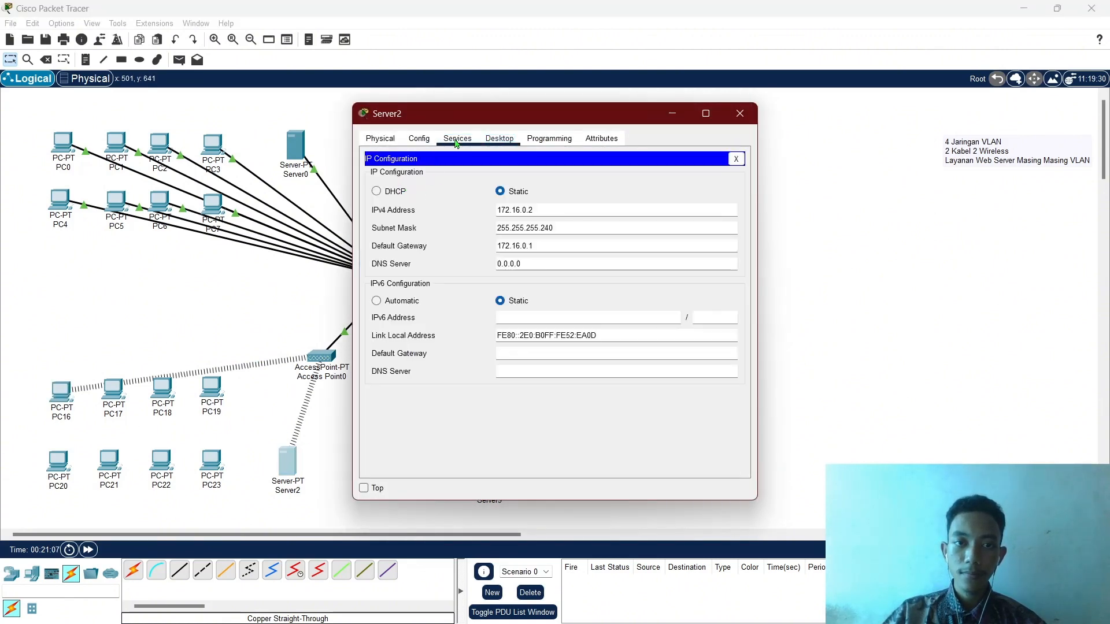
left_click(456, 140)
left_click(415, 185)
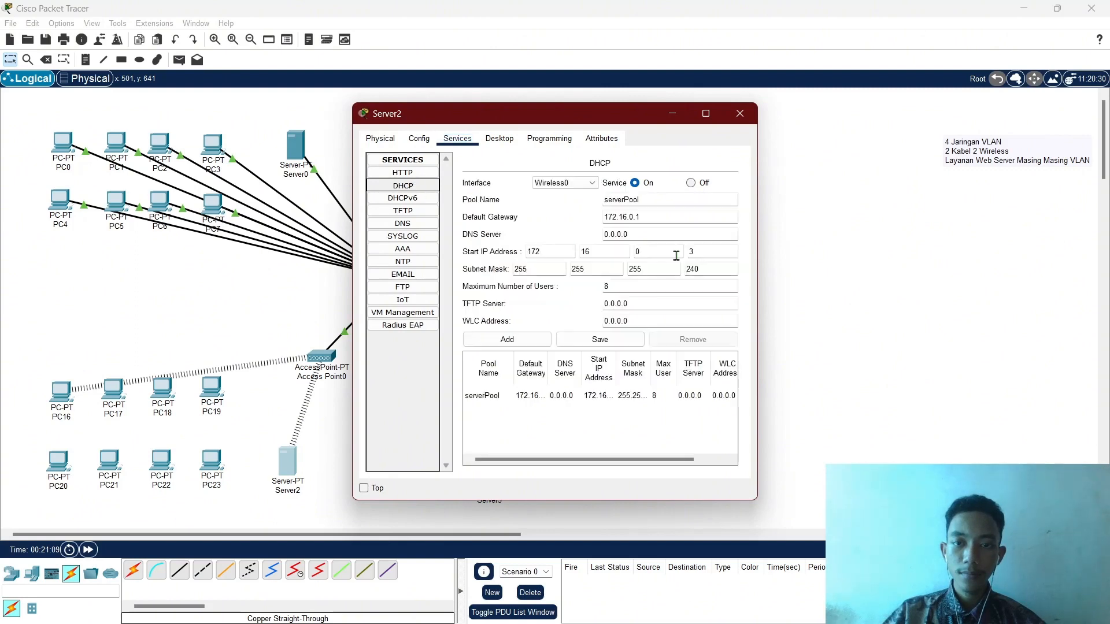
left_click(739, 113)
left_click(114, 389)
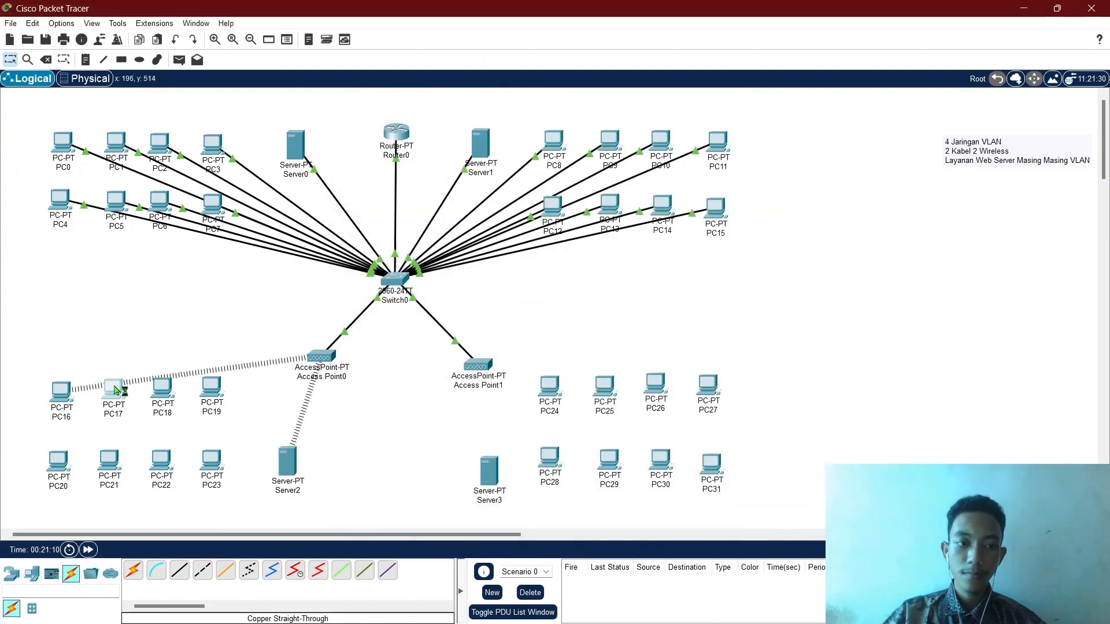
Install a WMP300N wireless module in PC17's hardware slot.
left_click(469, 138)
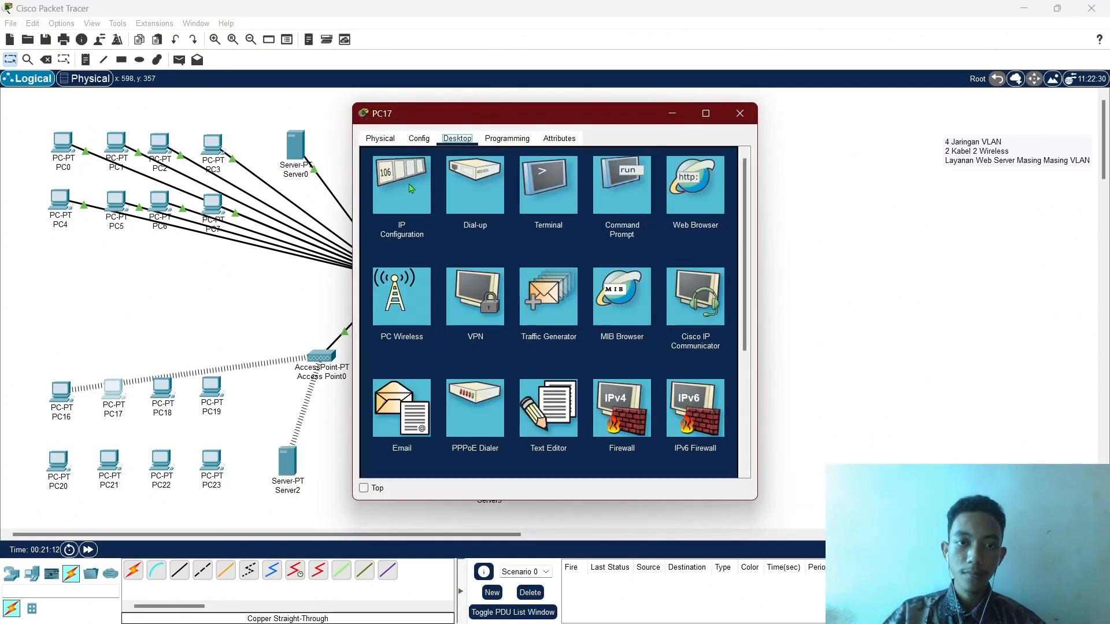
left_click(379, 138)
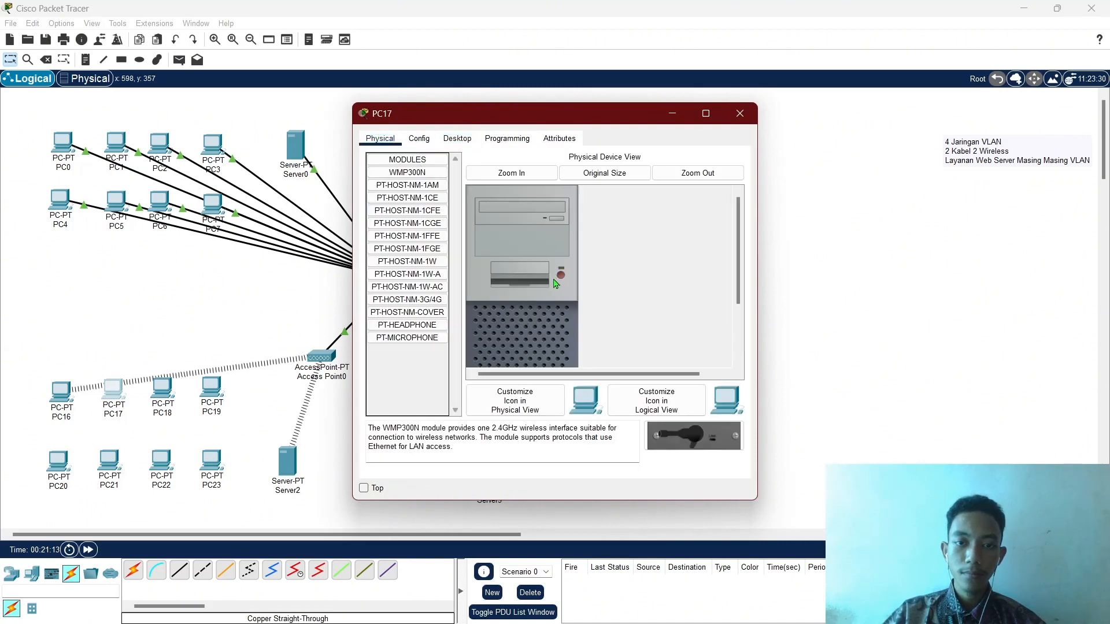
scroll(555, 283, "down", 3)
left_click_drag(664, 428, 525, 340)
scroll(555, 324, "up", 3)
left_click(449, 139)
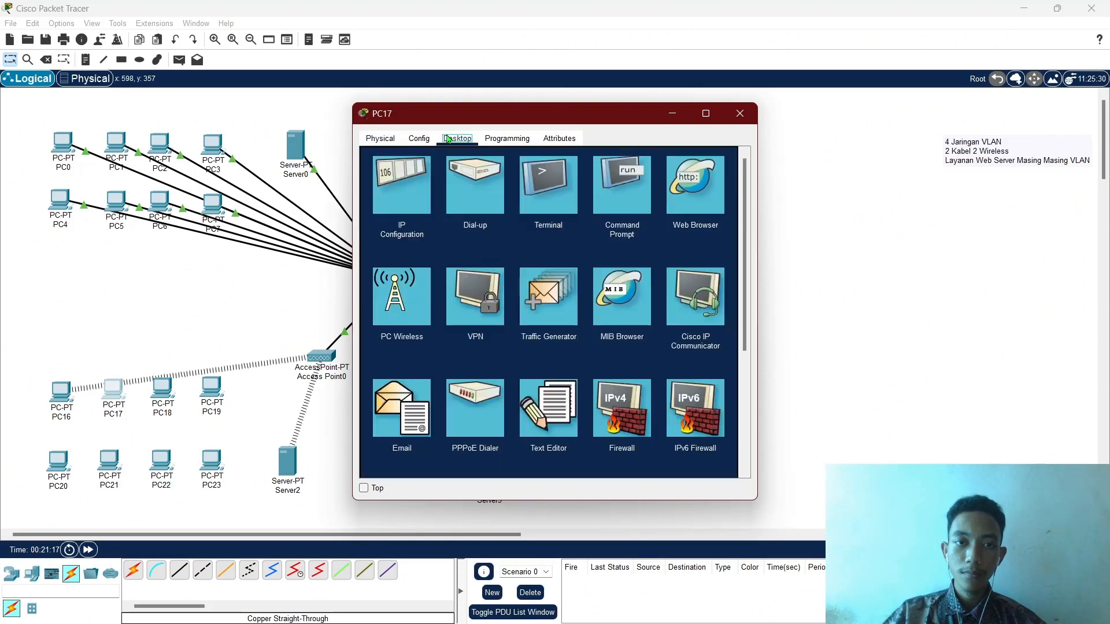
left_click(673, 113)
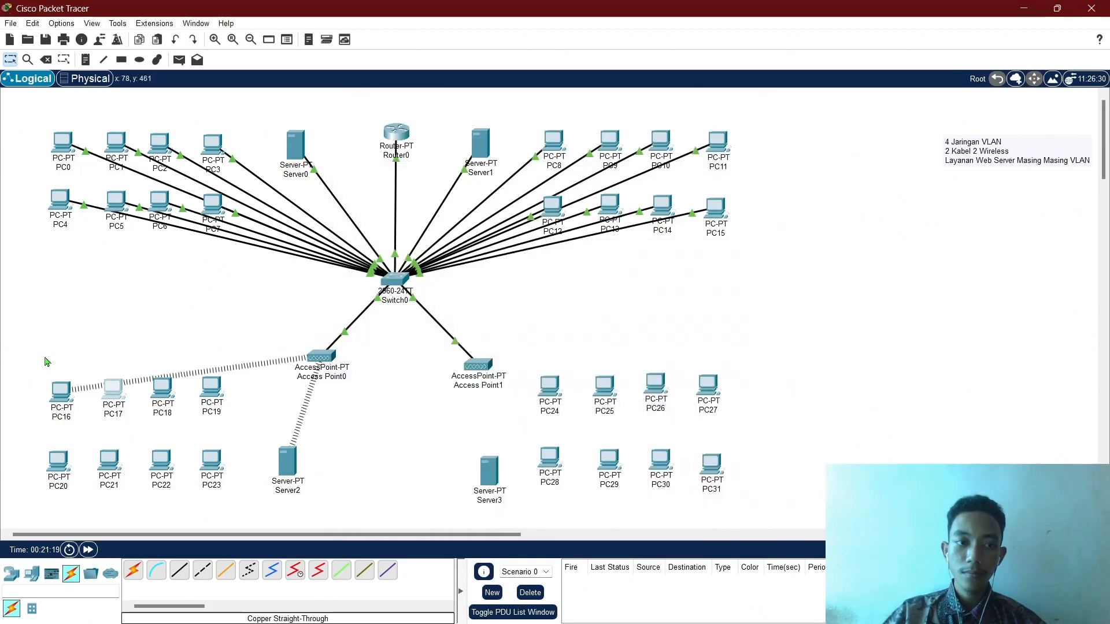
Renew PC16's DHCP address by switching it to Static and back to DHCP.
left_click(61, 394)
left_click(407, 211)
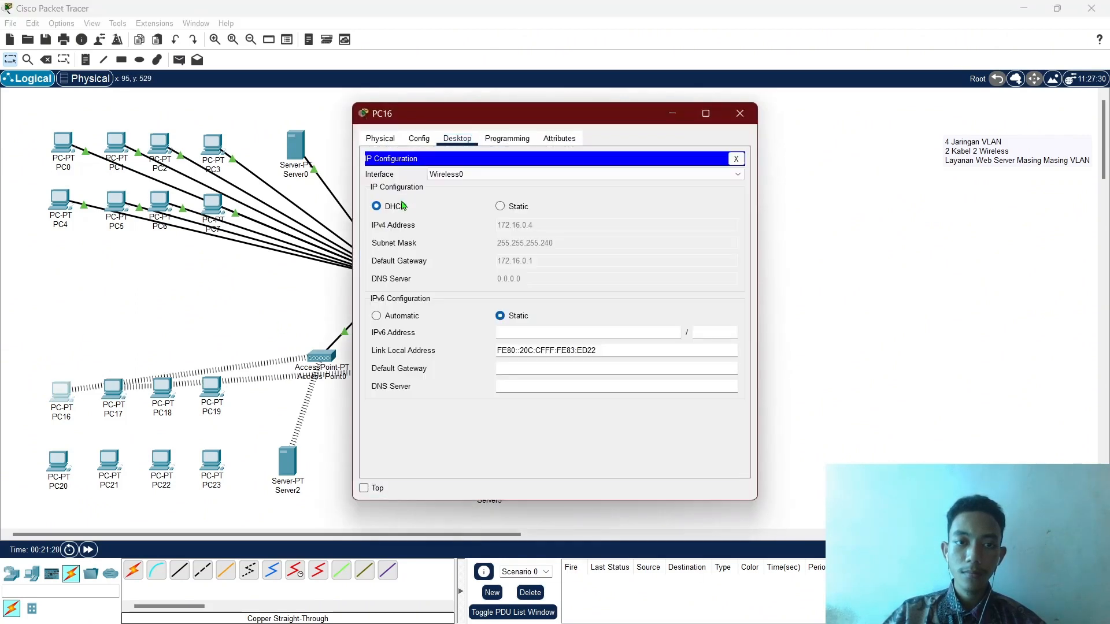
left_click(501, 207)
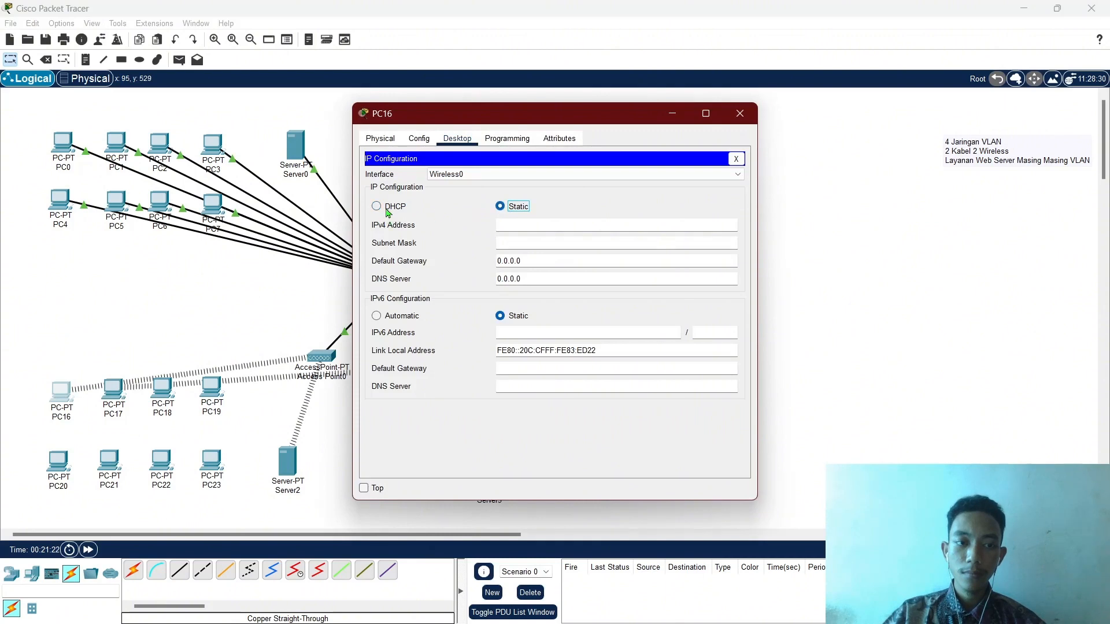
left_click(378, 207)
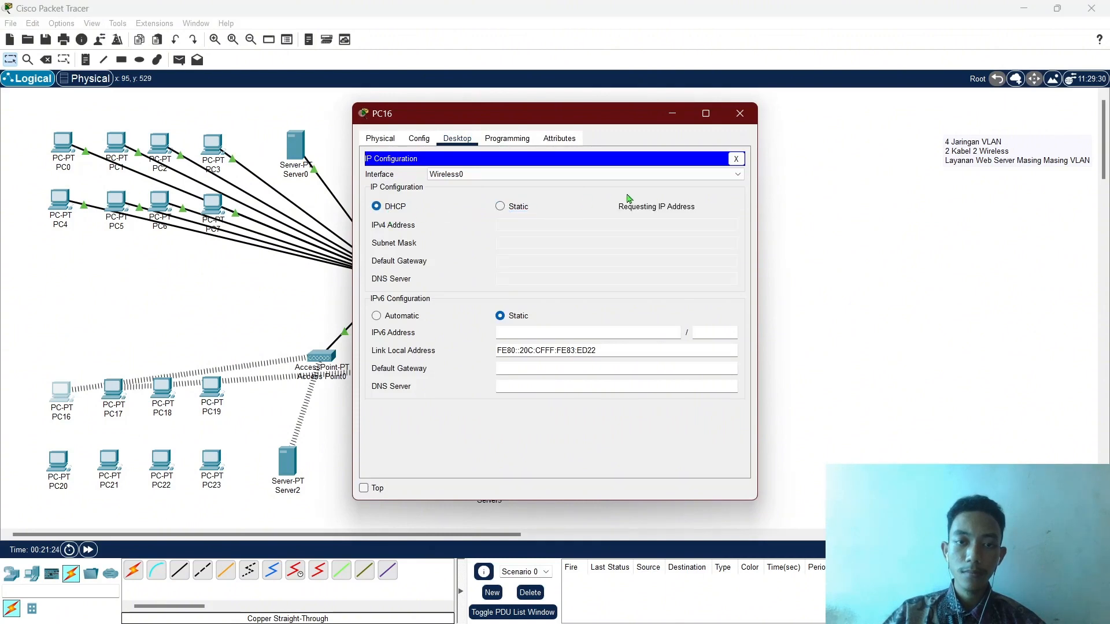
left_click(737, 159)
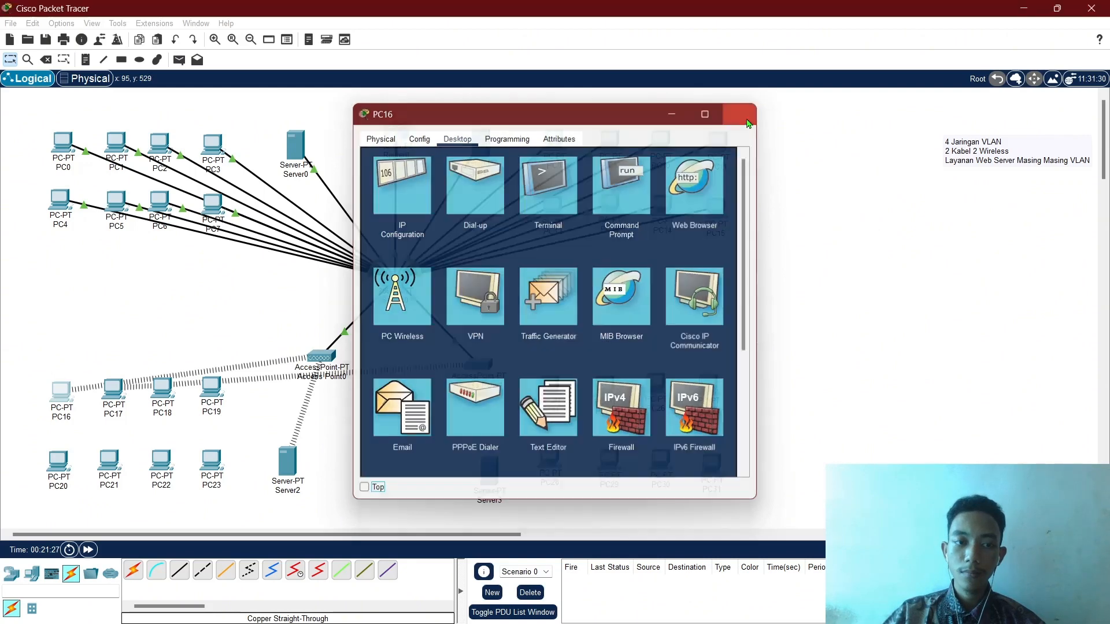
left_click(740, 114)
Inspect Router0's subinterfaces 0/0.100–0/0.400 and their /28 gateway addresses.
left_click(114, 393)
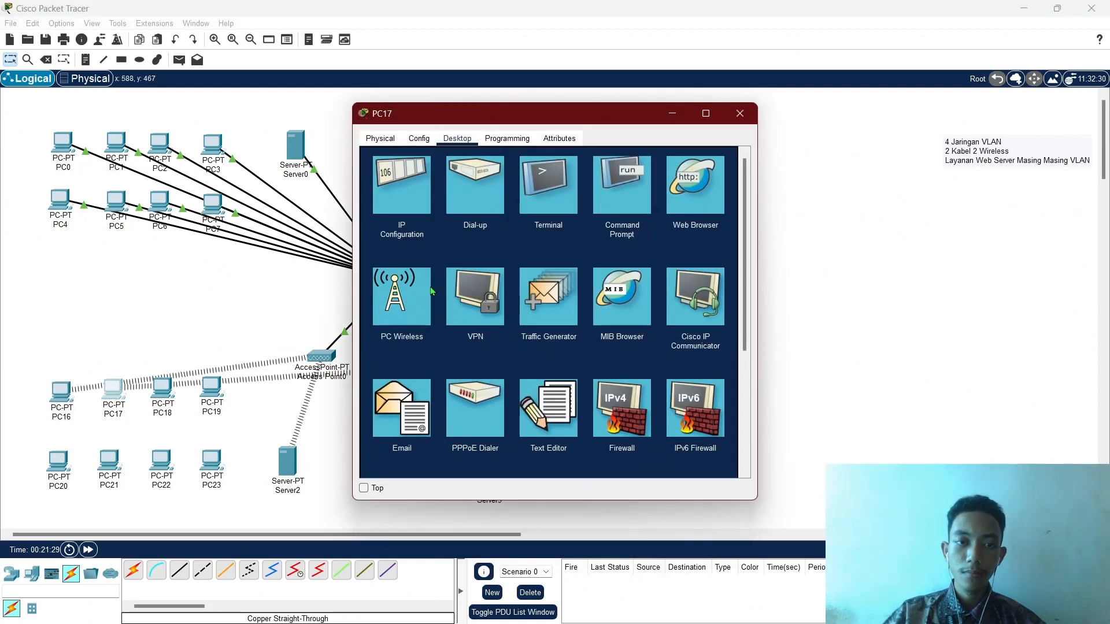
left_click(673, 113)
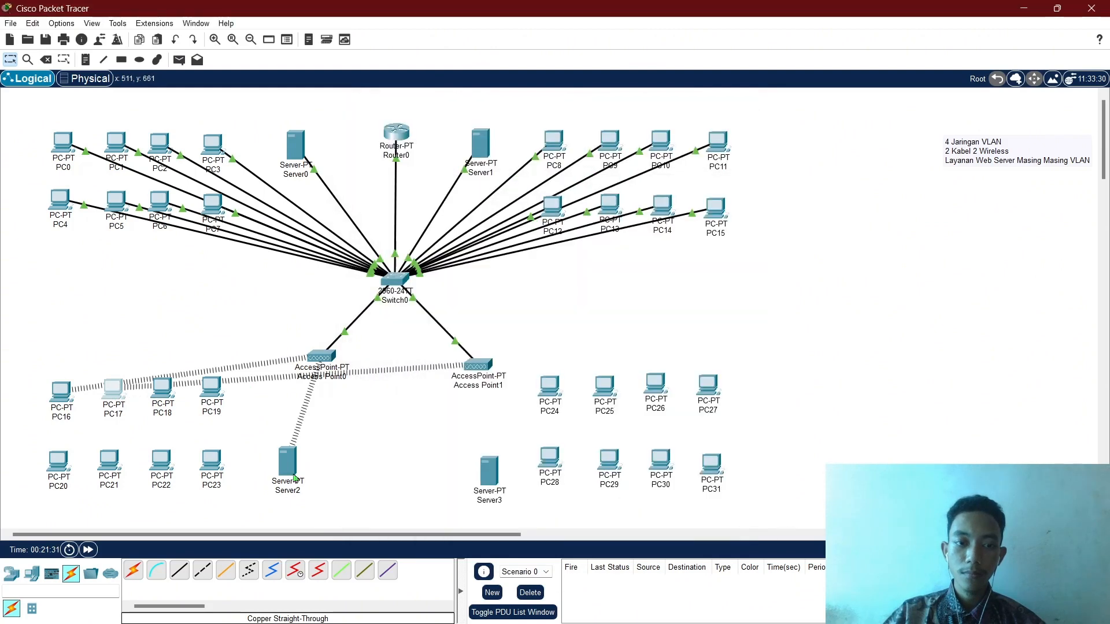
mouse_move(286, 465)
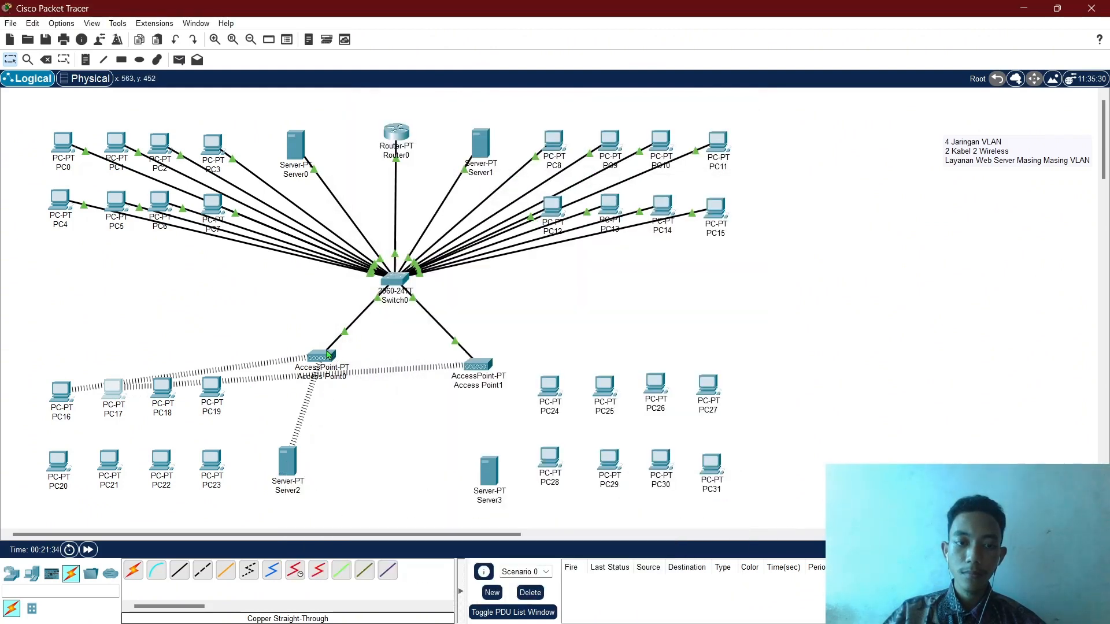
mouse_move(327, 354)
mouse_move(394, 137)
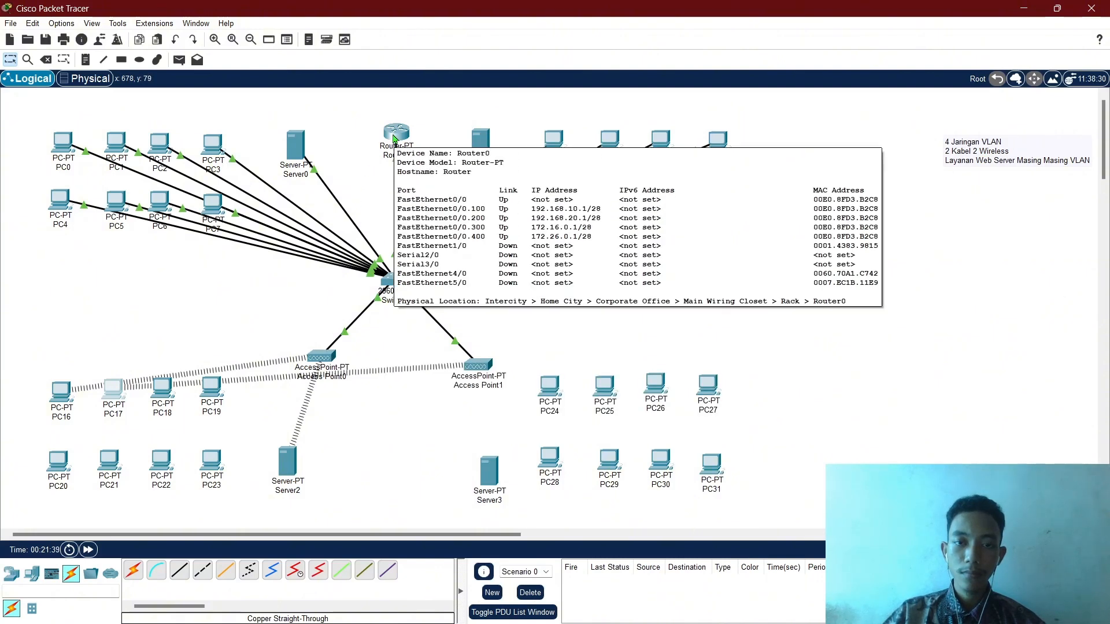
Toggle PC17's IP configuration from Static back to DHCP.
left_click(120, 389)
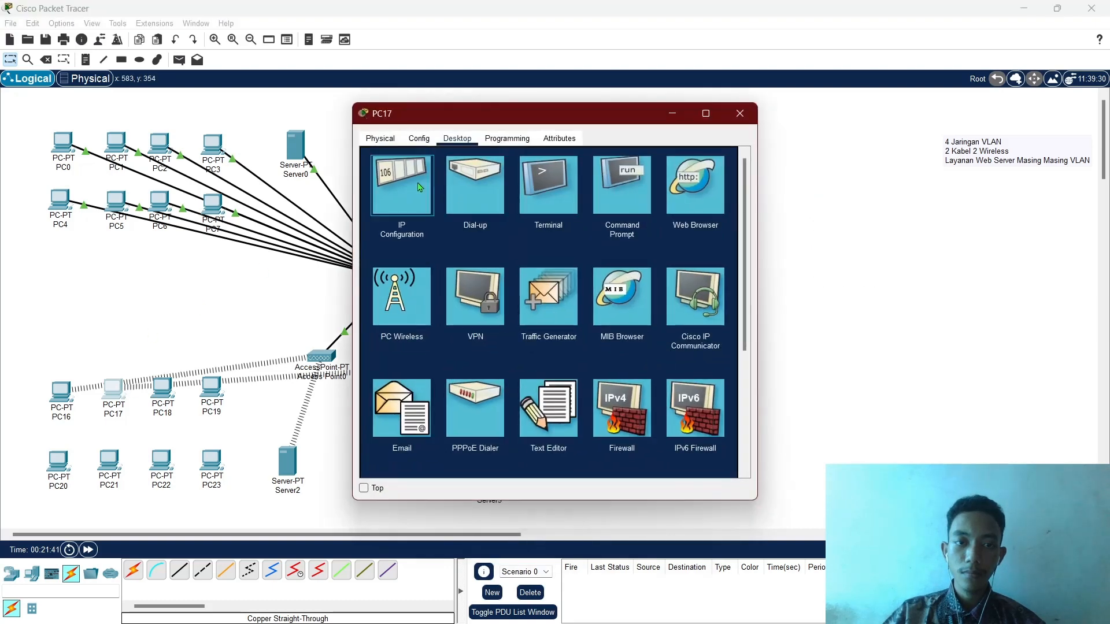
left_click(420, 187)
left_click(510, 212)
left_click(397, 207)
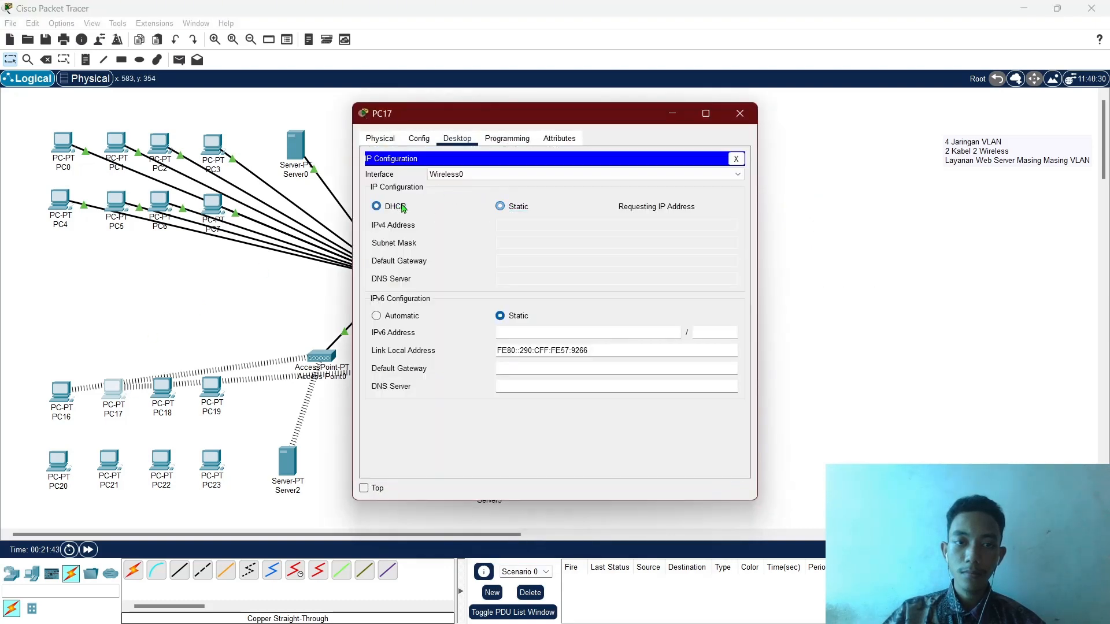
left_click(425, 144)
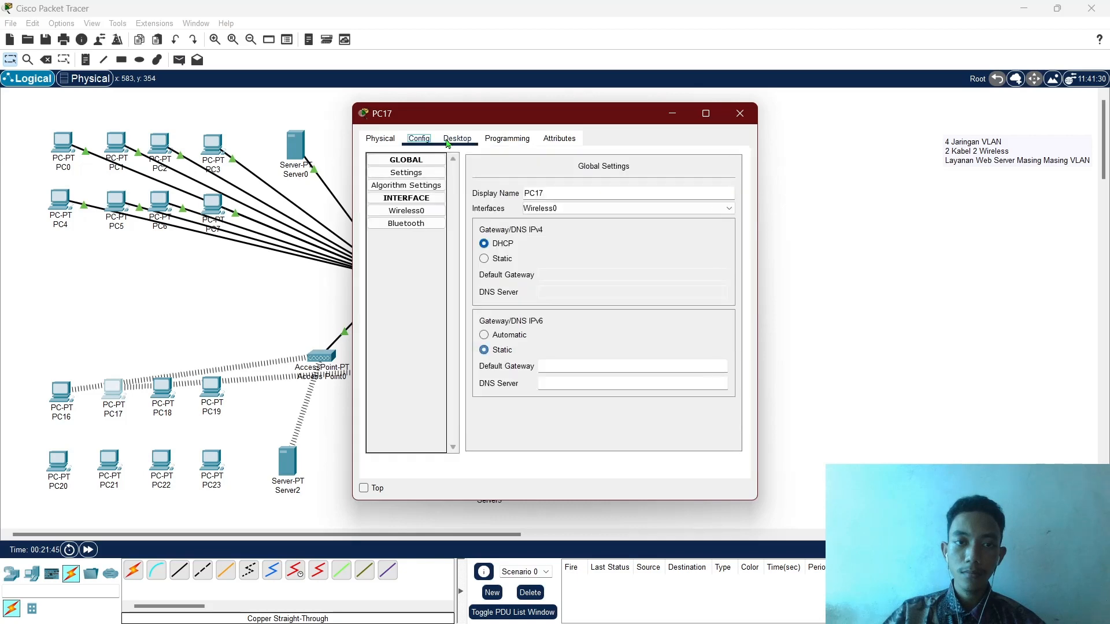
left_click(457, 138)
left_click(457, 138)
Connect PC17 to LAB C by pasting the WPA2 pre-shared key.
left_click(421, 287)
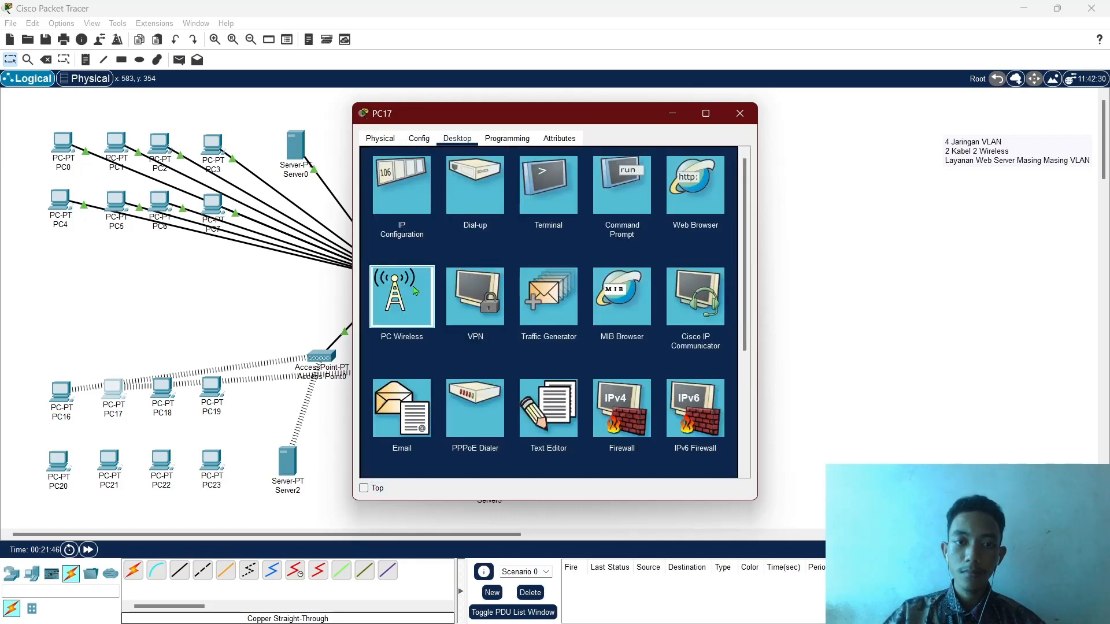
left_click(464, 254)
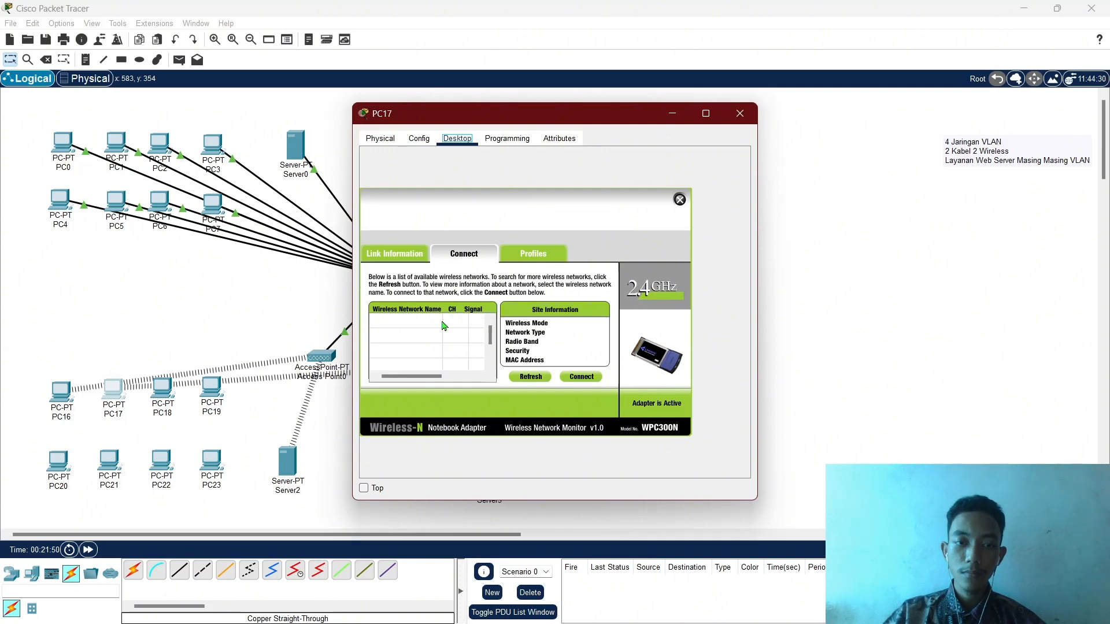
left_click(431, 337)
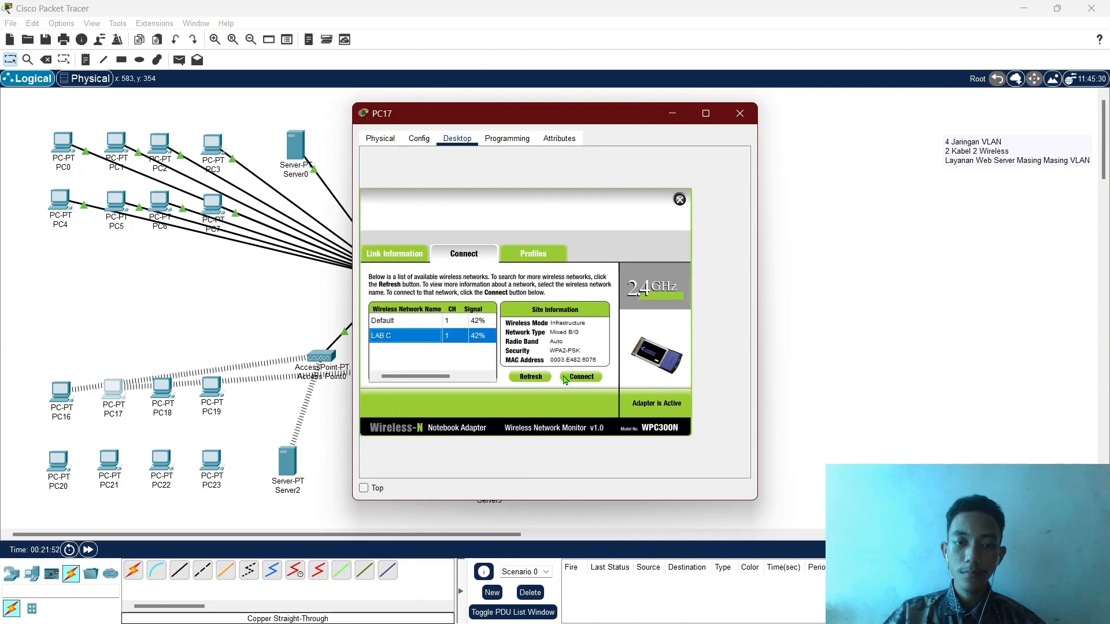
left_click(571, 378)
left_click(461, 328)
key("ctrl+v")
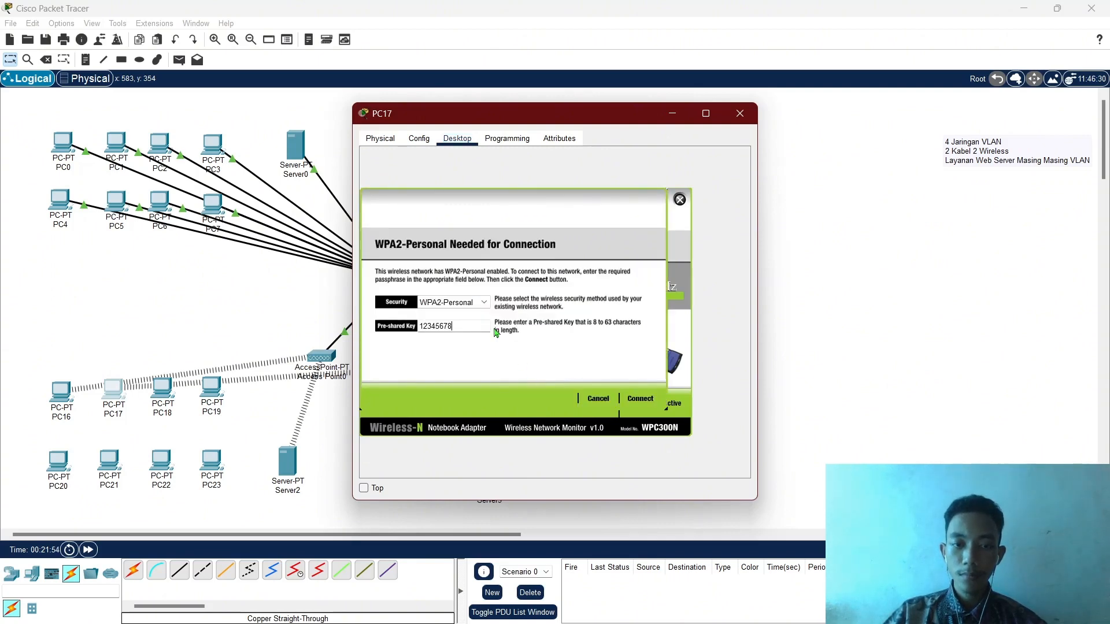
left_click(641, 402)
left_click(680, 199)
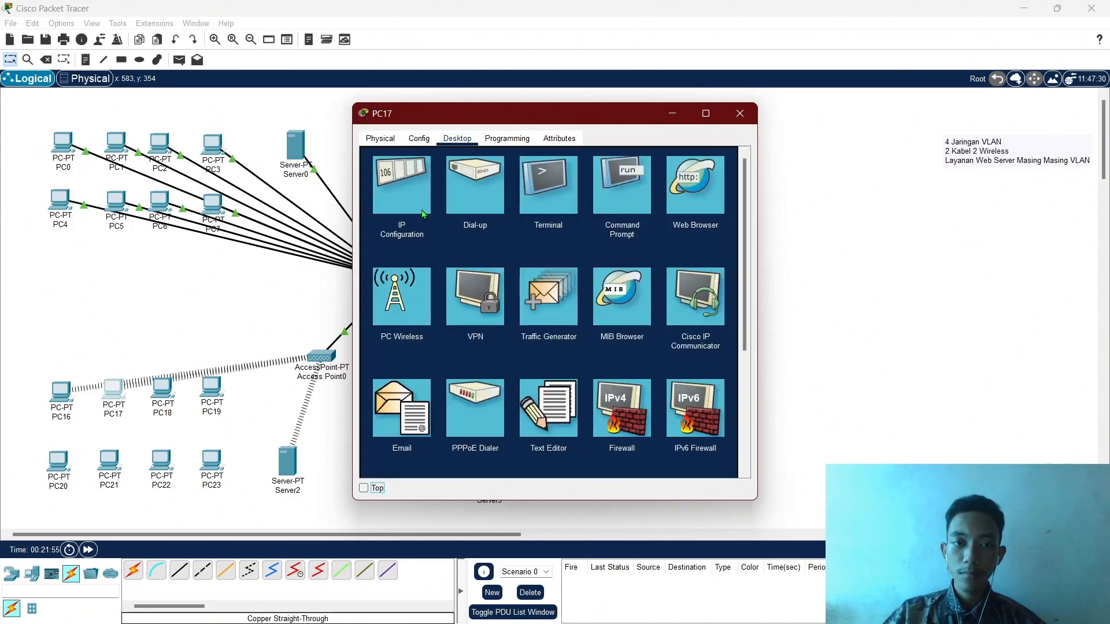
Verify PC17 received DHCP address 172.16.0.5 with gateway 172.16.0.1, then close it.
left_click(402, 185)
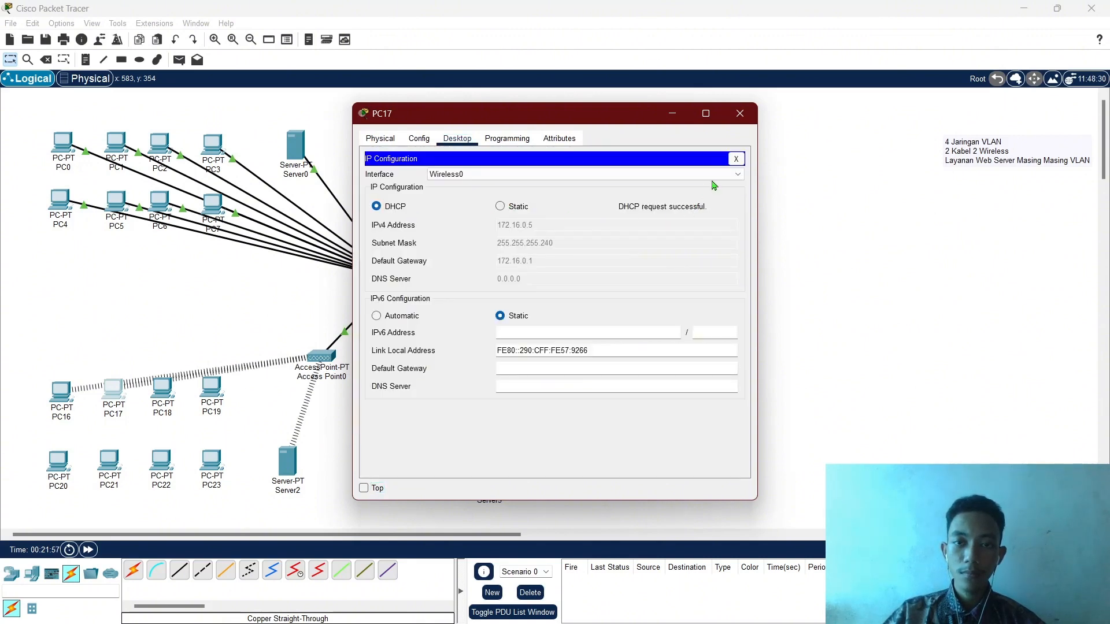
left_click(736, 158)
left_click(740, 113)
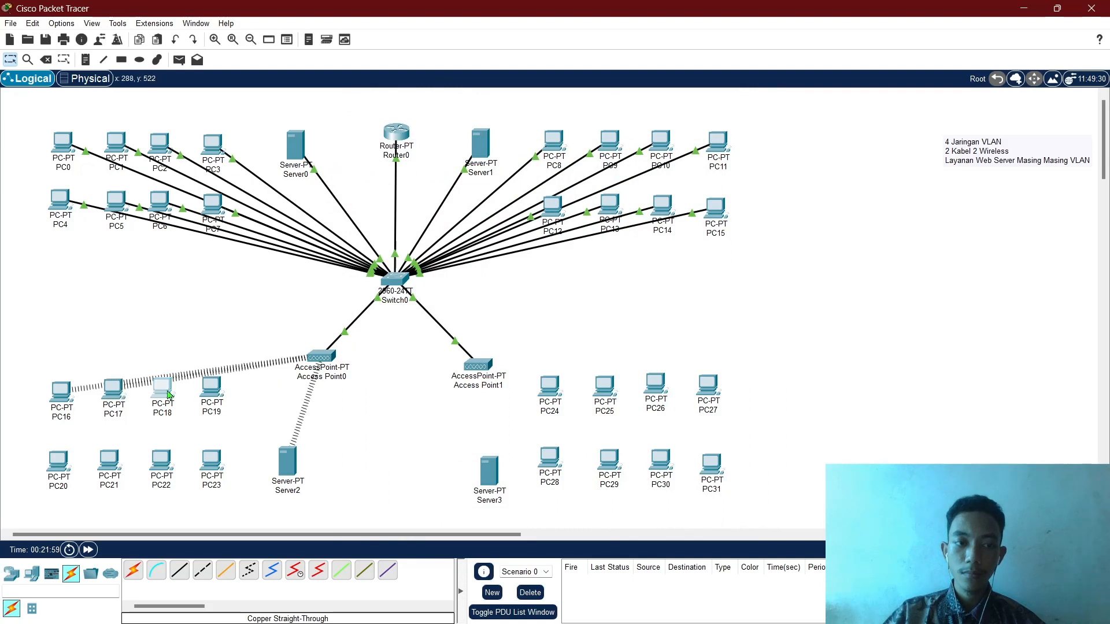
left_click(170, 395)
Power off PC18 and swap its Ethernet module for a WMP300N wireless card.
left_click(458, 138)
left_click(402, 186)
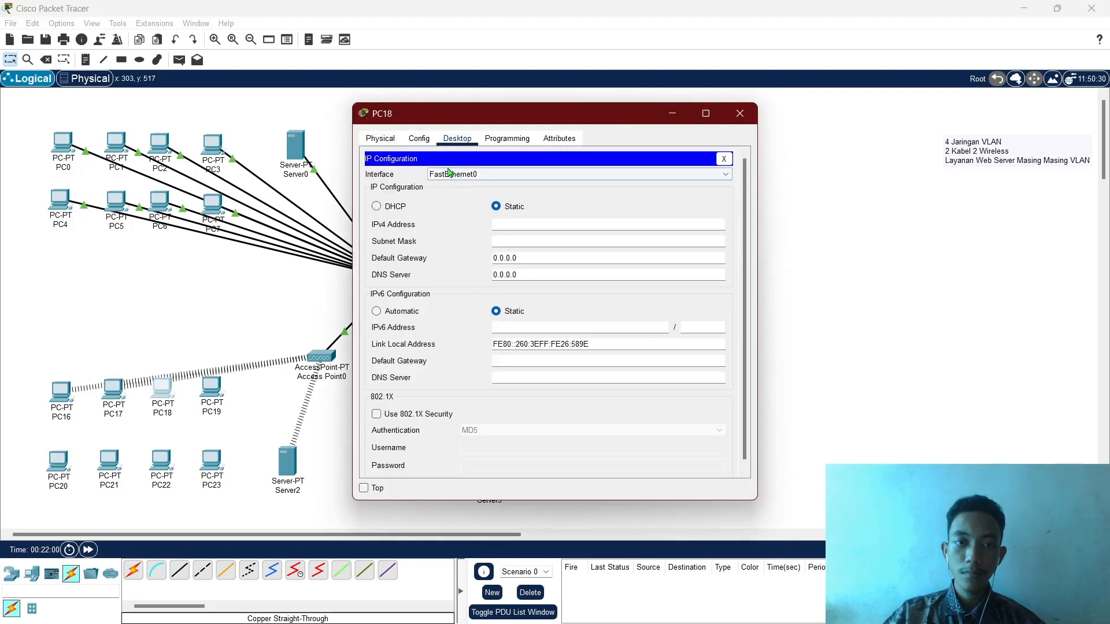
left_click(419, 138)
left_click(457, 138)
left_click(380, 138)
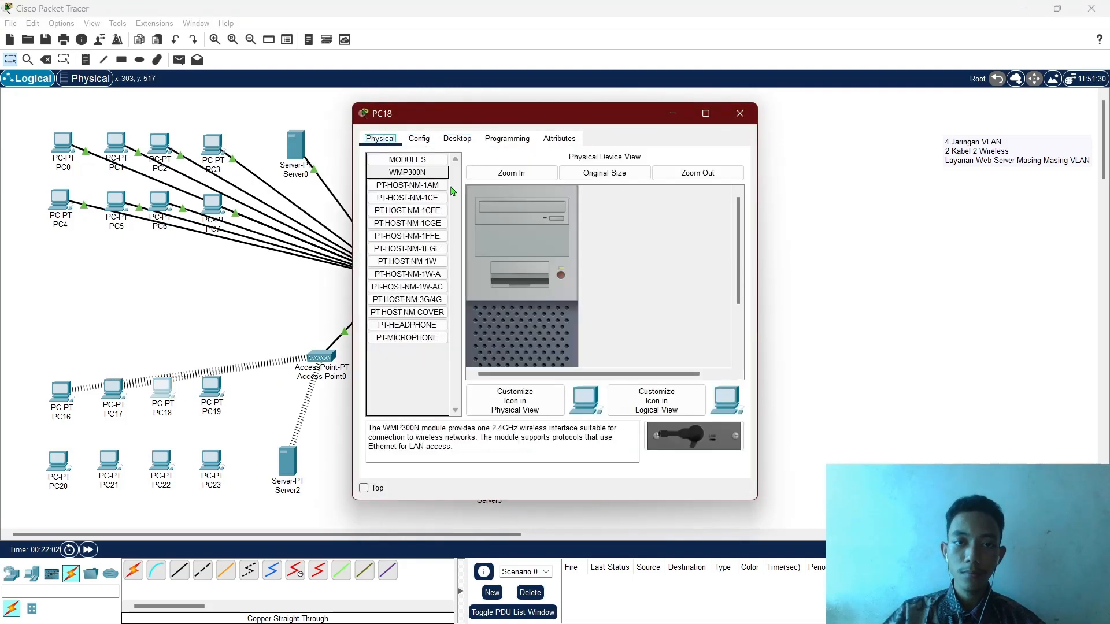
left_click(560, 277)
scroll(520, 307, "down", 3)
left_click_drag(511, 335, 421, 366)
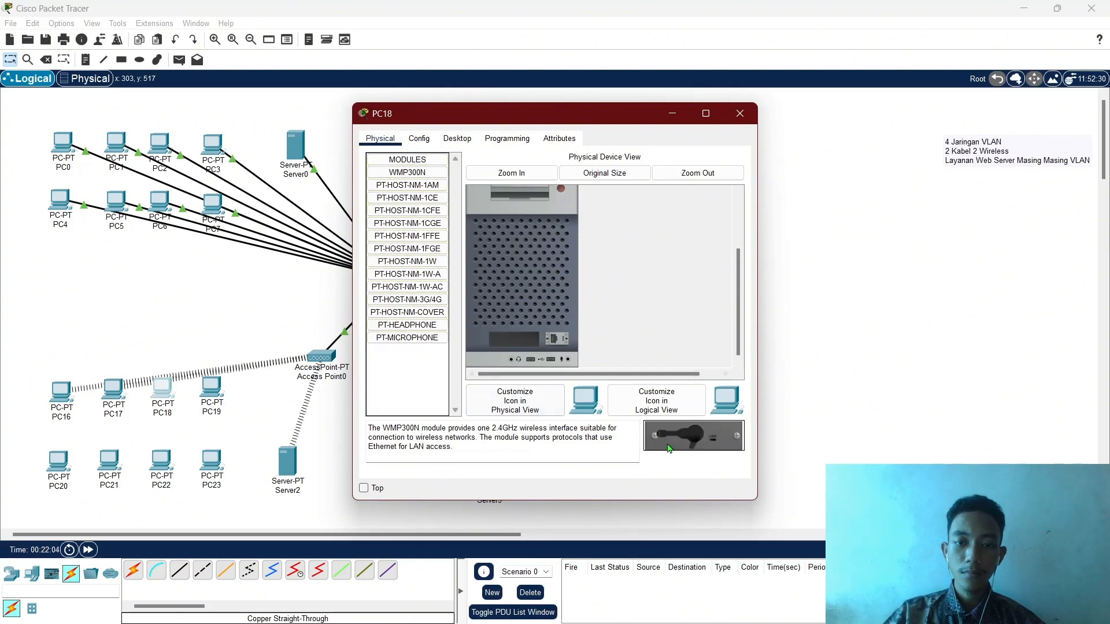
left_click_drag(669, 449, 515, 340)
scroll(554, 318, "up", 3)
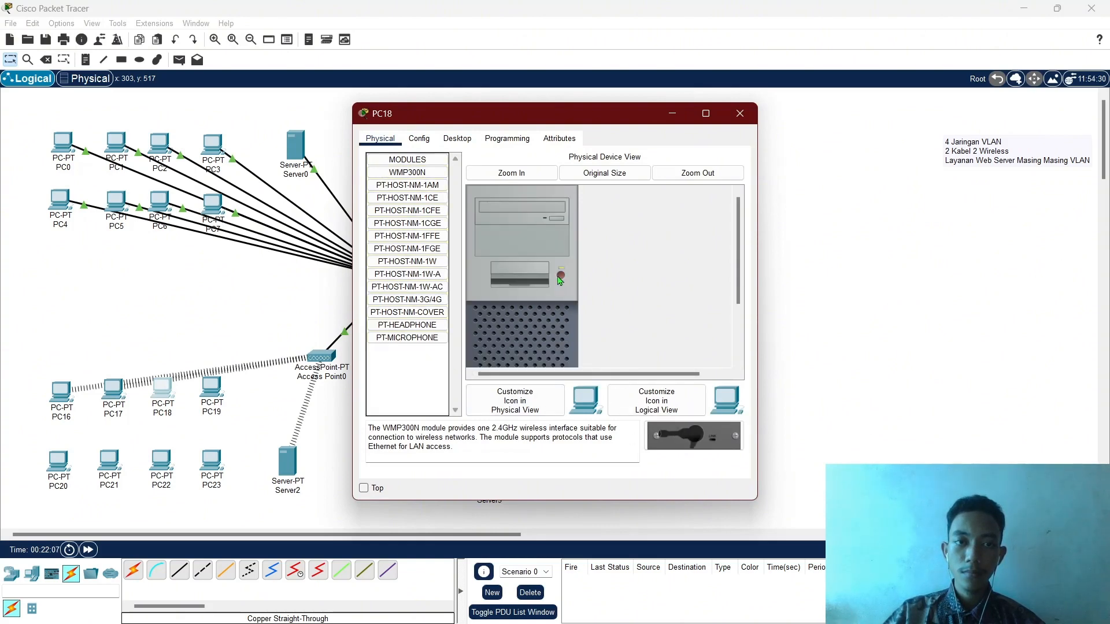
scroll(561, 280, "down", 3)
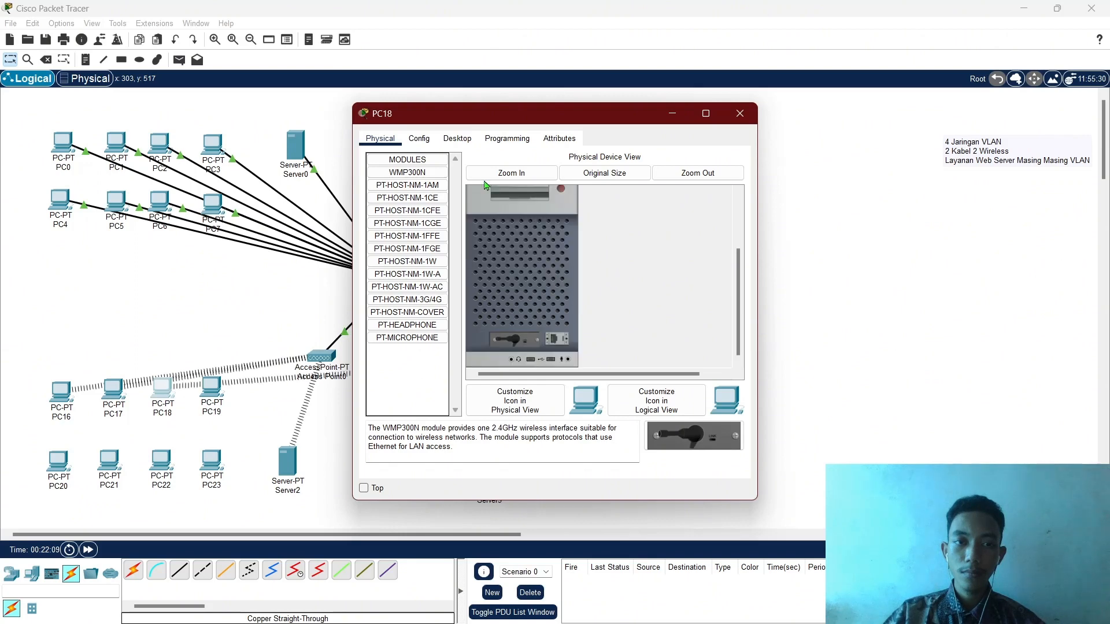
Join PC18 to LAB C with the WPA2 key and confirm its DHCP address 172.16.0.6.
left_click(463, 139)
left_click(432, 298)
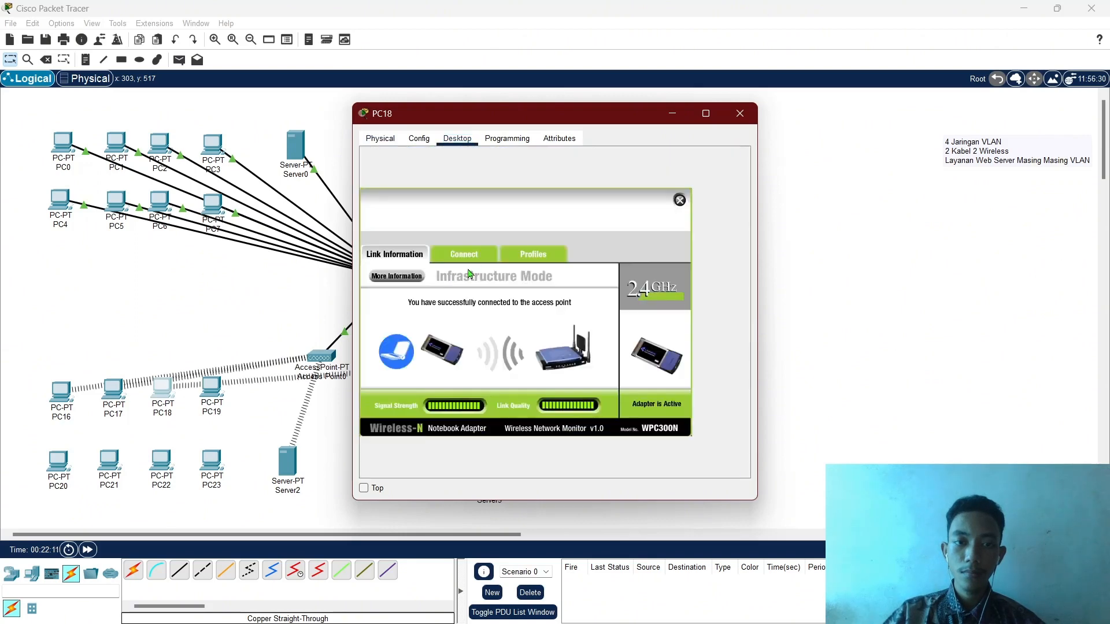
left_click(474, 258)
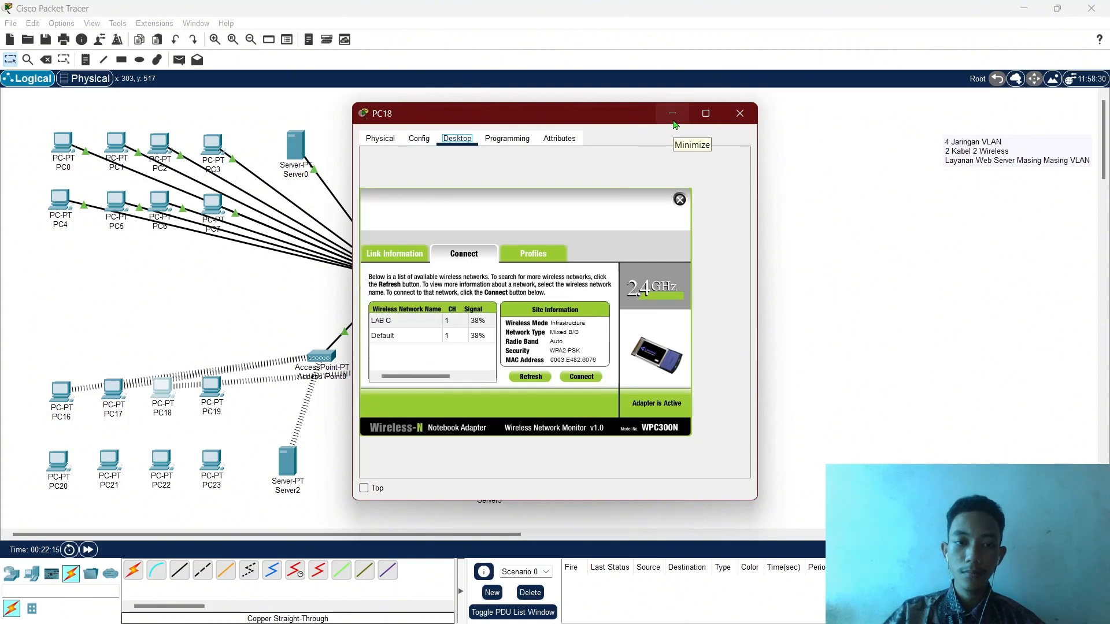
left_click(408, 321)
left_click(581, 377)
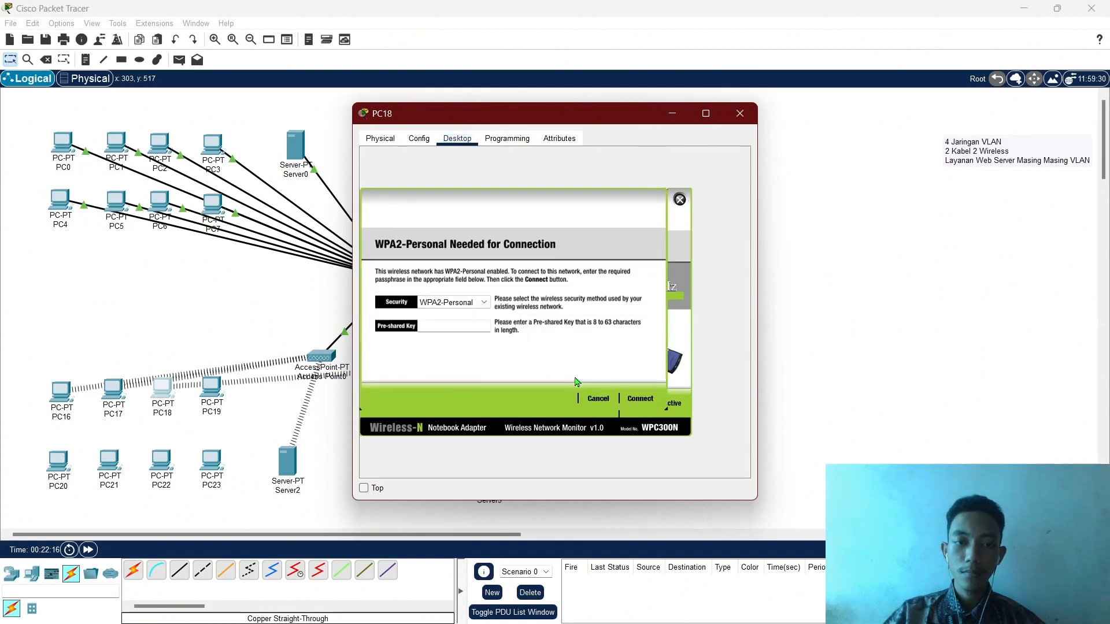
left_click(475, 326)
type("12345678")
left_click(638, 400)
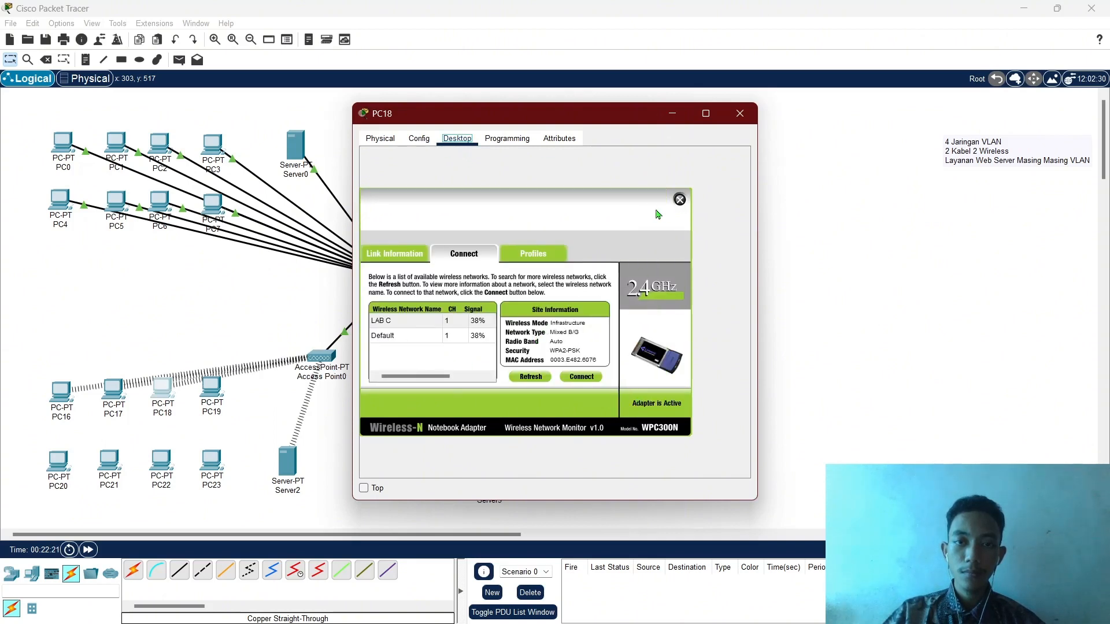
left_click(680, 200)
left_click(398, 180)
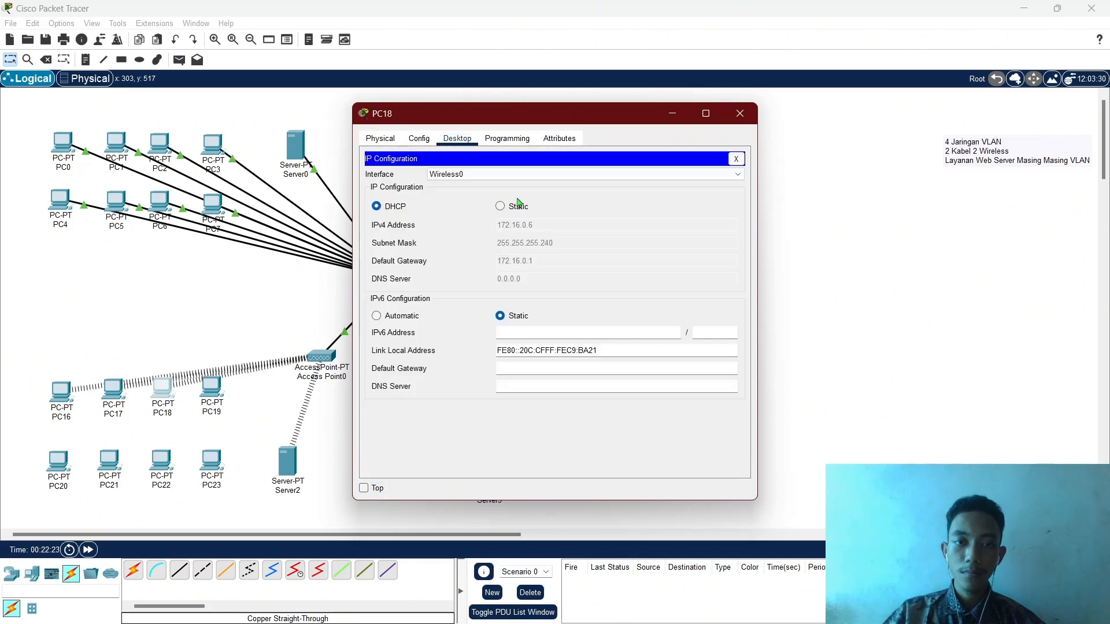
left_click(740, 114)
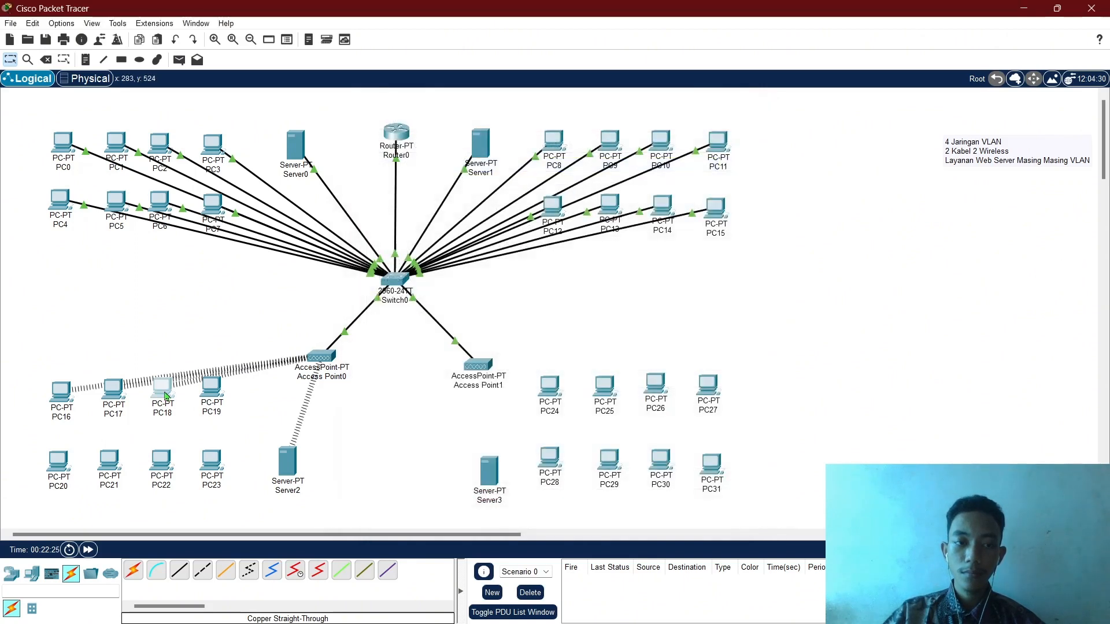
Nudge PC19 right, inspect its physical hardware, and review its IP configuration.
left_click_drag(166, 396, 240, 396)
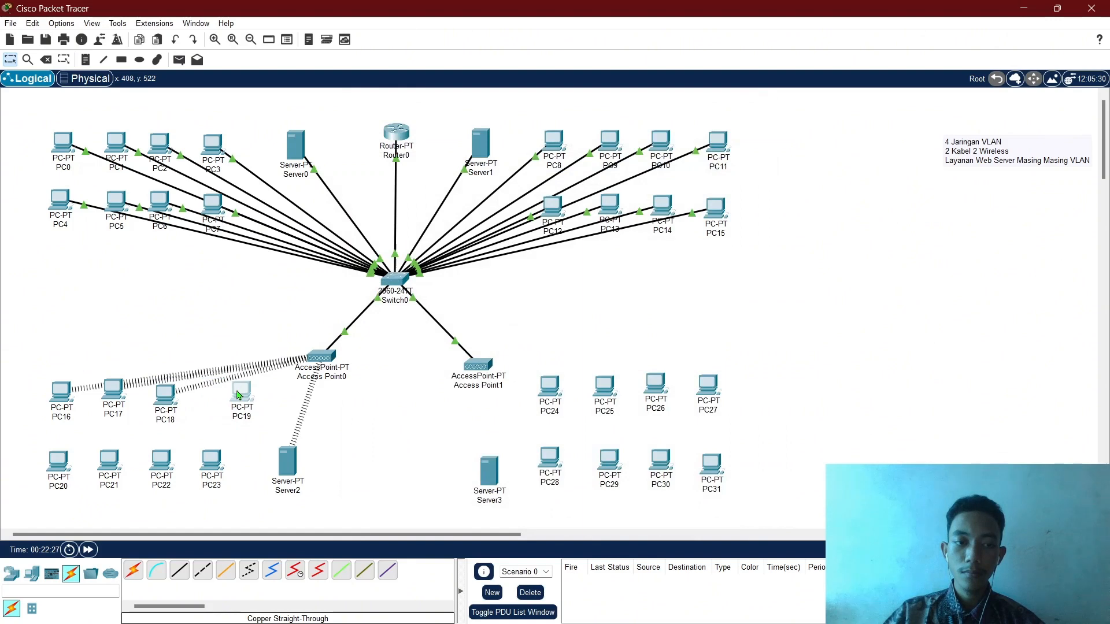
left_click(240, 393)
left_click(454, 139)
left_click(424, 171)
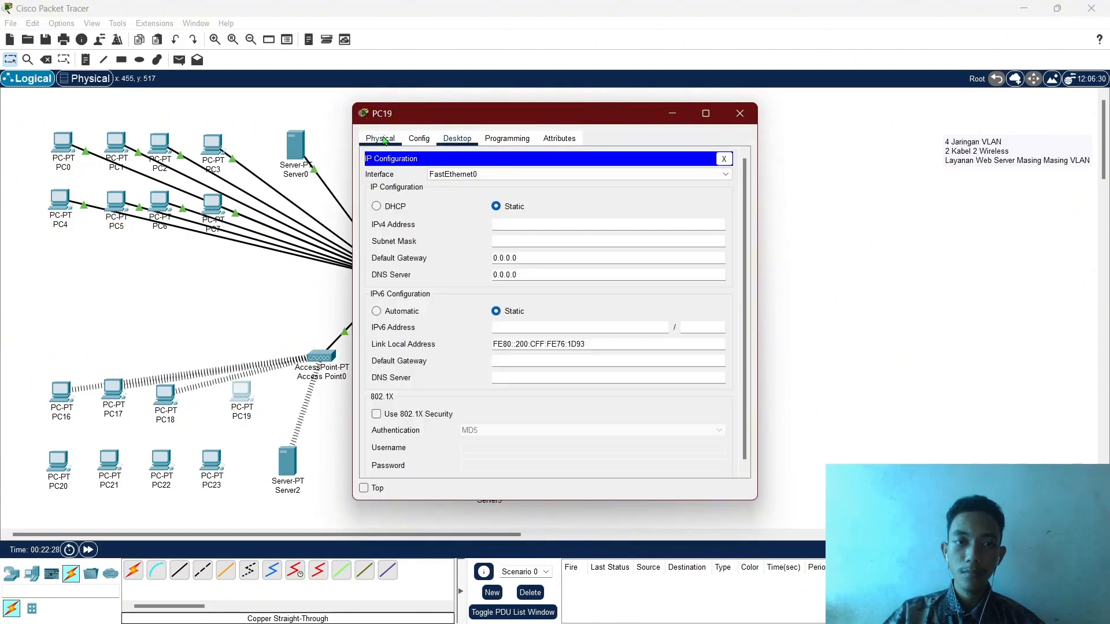
left_click(381, 139)
scroll(561, 279, "down", 3)
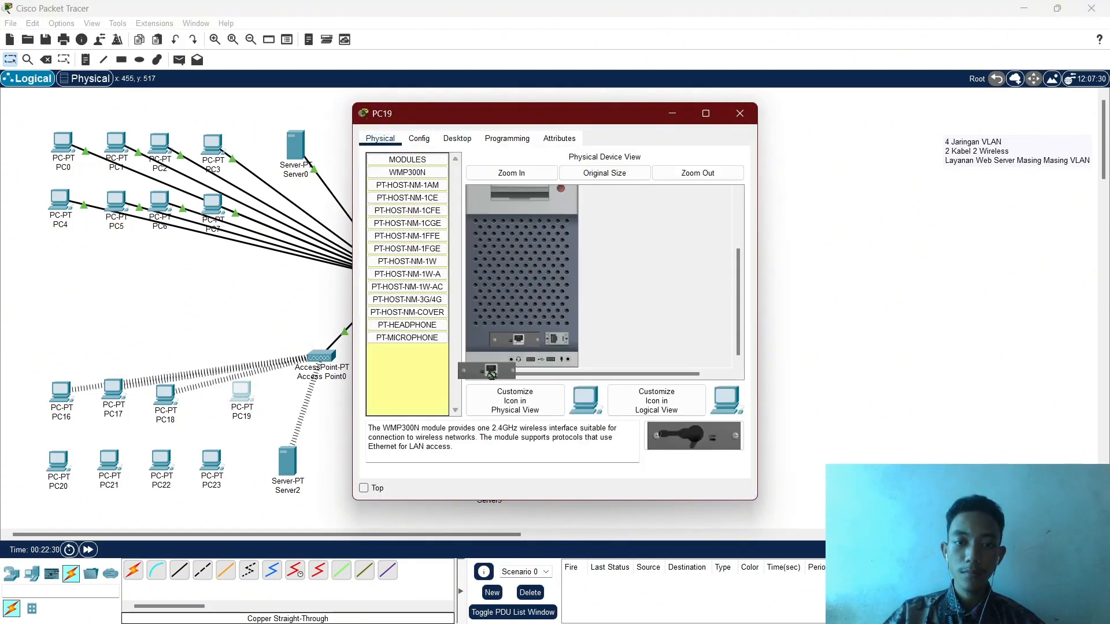
left_click_drag(659, 436, 550, 339)
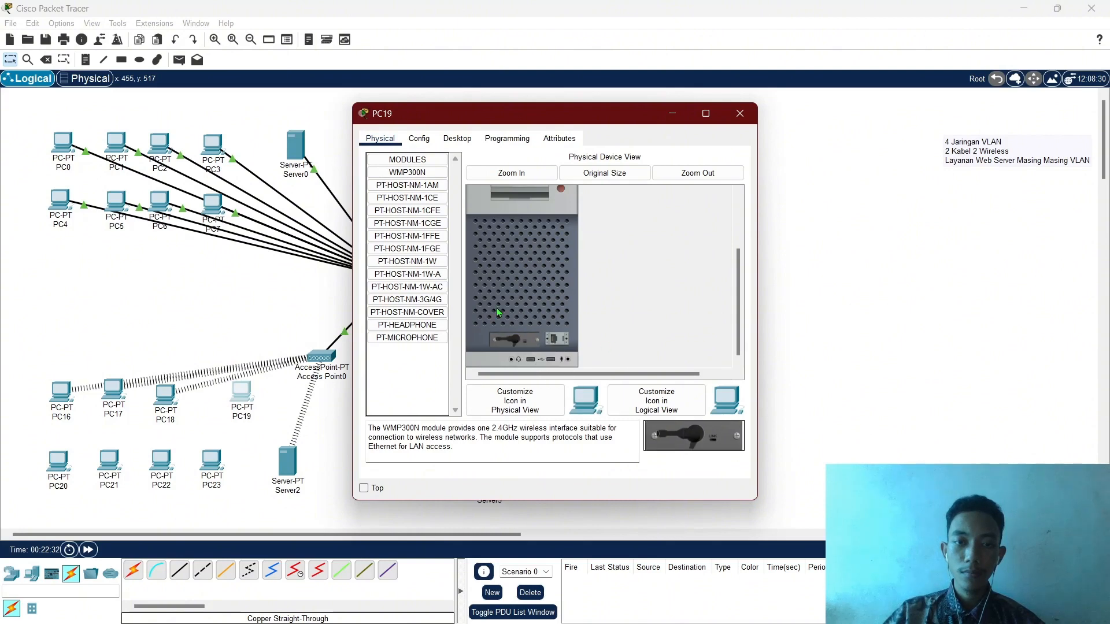
scroll(497, 312, "up", 3)
left_click(458, 139)
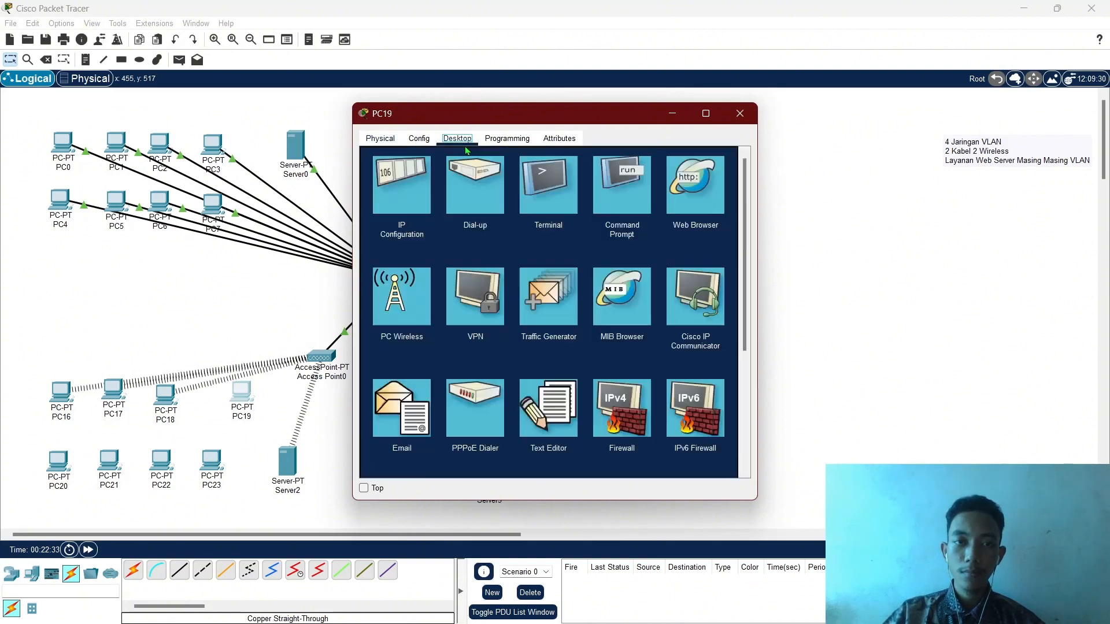
left_click(403, 206)
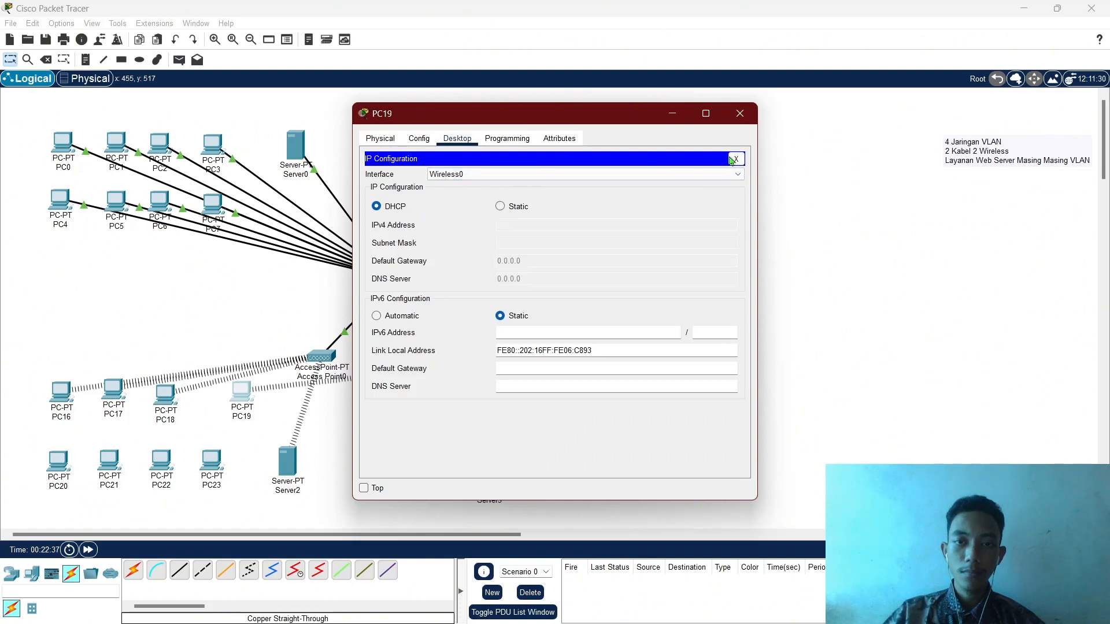
left_click(736, 158)
Connect PC19 to the LAB C wireless network using the WPA2 passphrase.
left_click(404, 293)
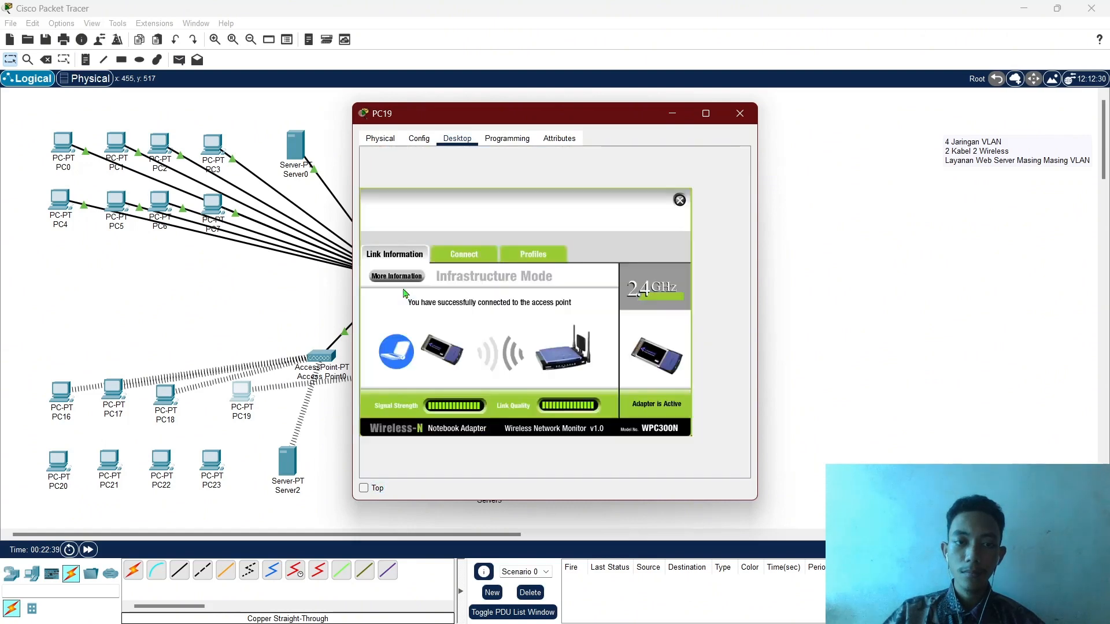
left_click(484, 256)
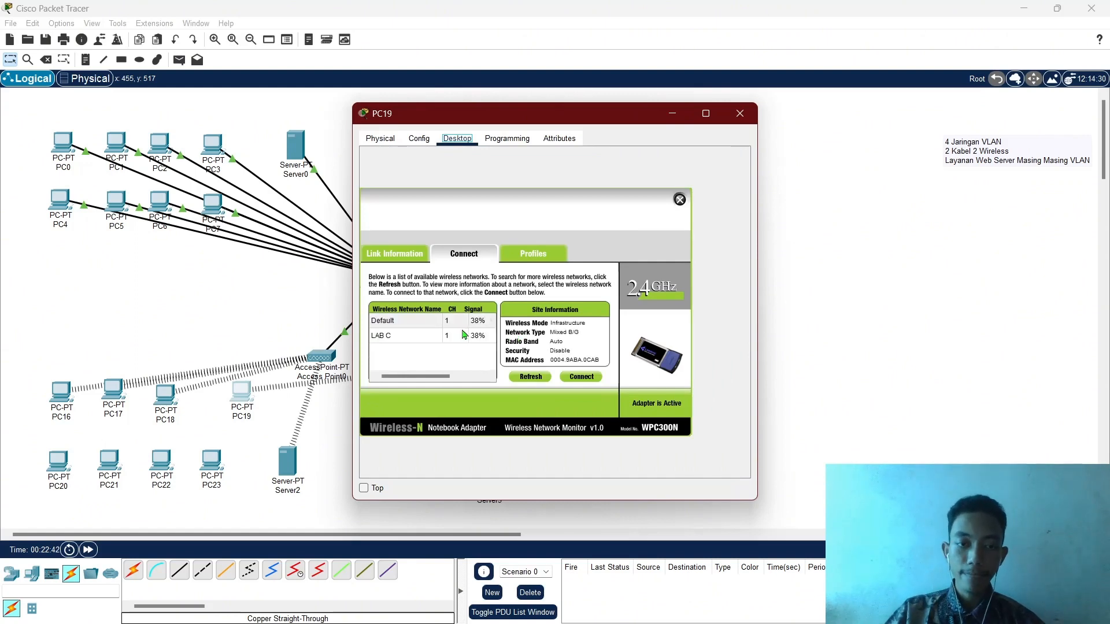
left_click(408, 337)
left_click(581, 376)
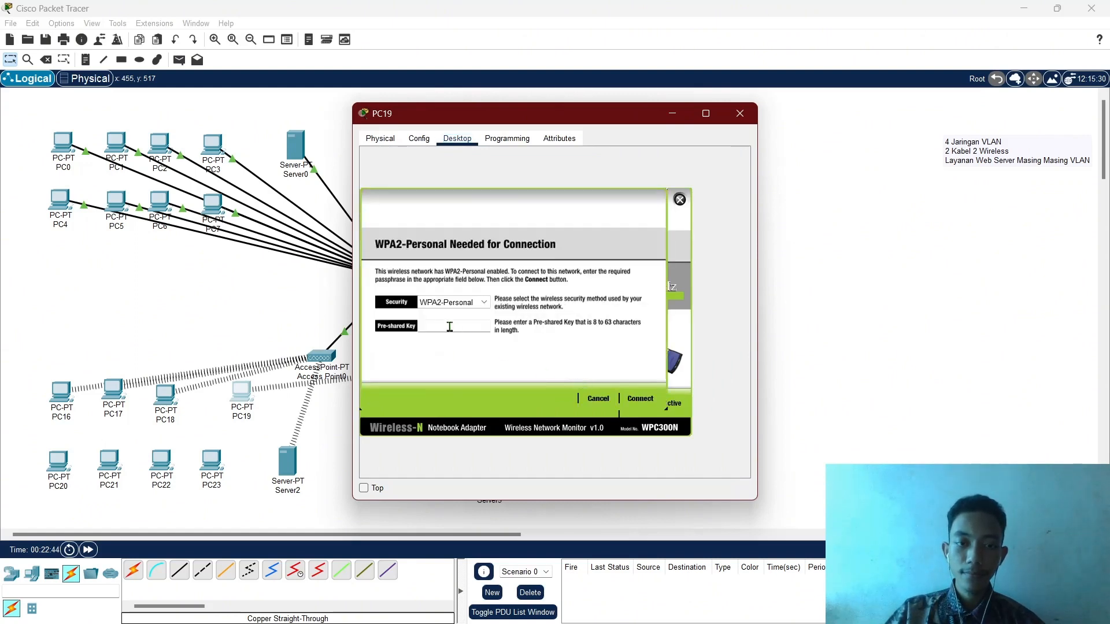
type("12345678")
key("Return")
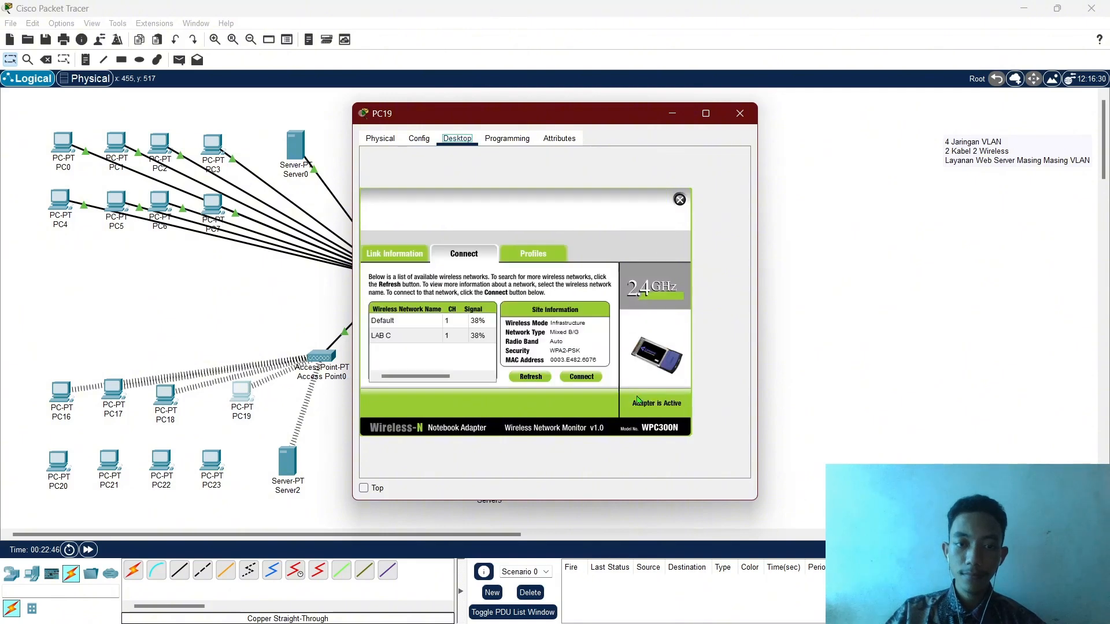
Verify PC19 received DHCP address 172.16.0.7, then return to the topology.
left_click(681, 201)
left_click(432, 206)
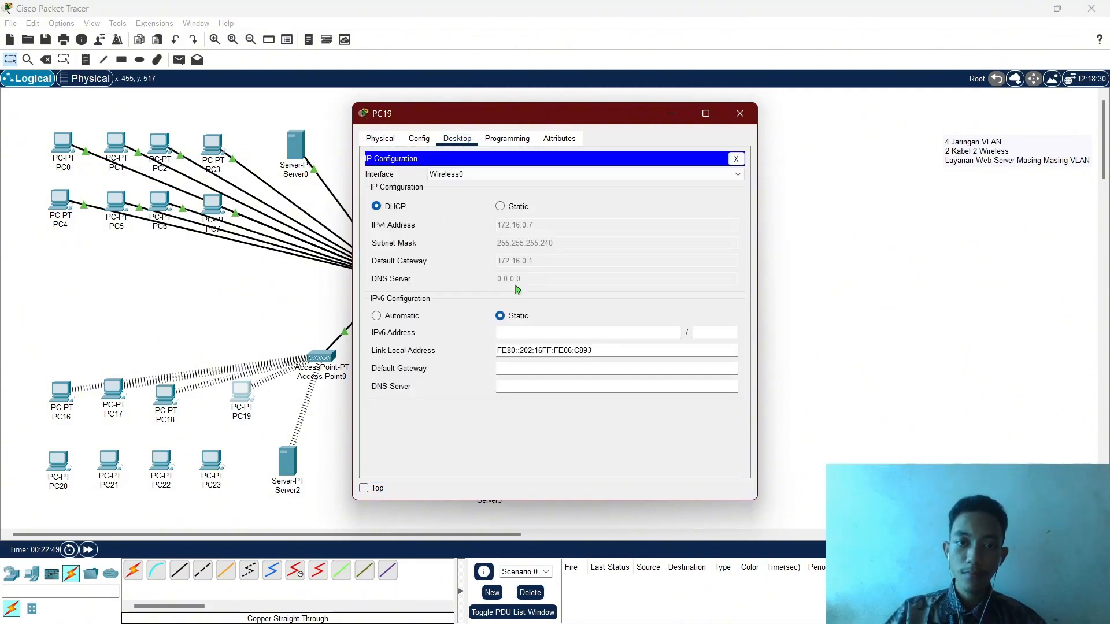
left_click(736, 159)
left_click(741, 113)
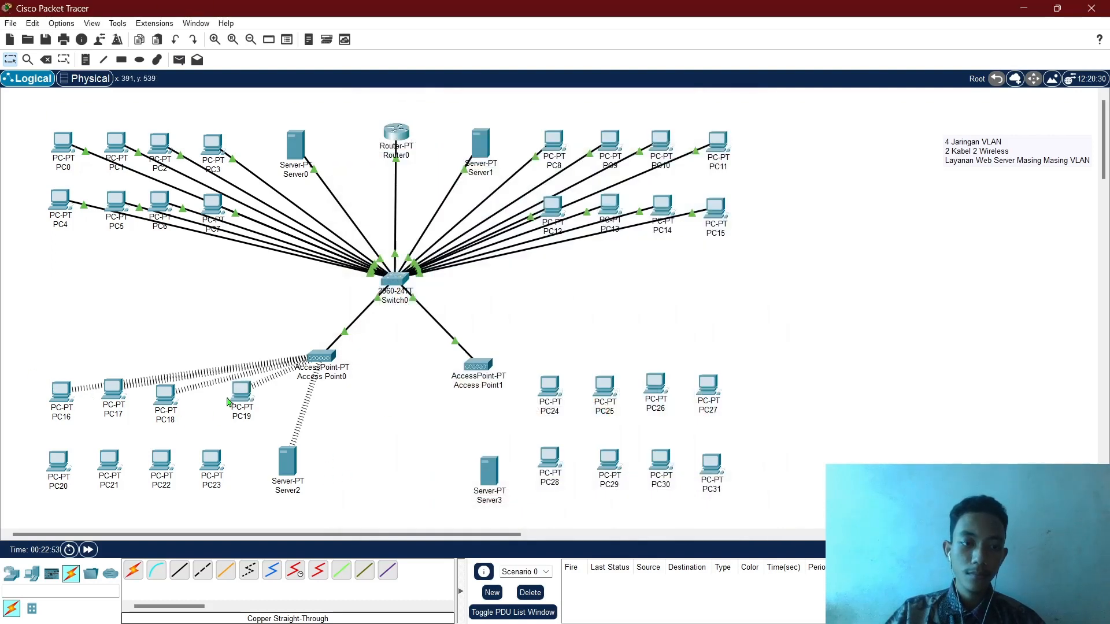
Duplicate PC16–PC19 into a new row beneath them, shifting PC20–PC23 further down.
left_click_drag(179, 393, 231, 393)
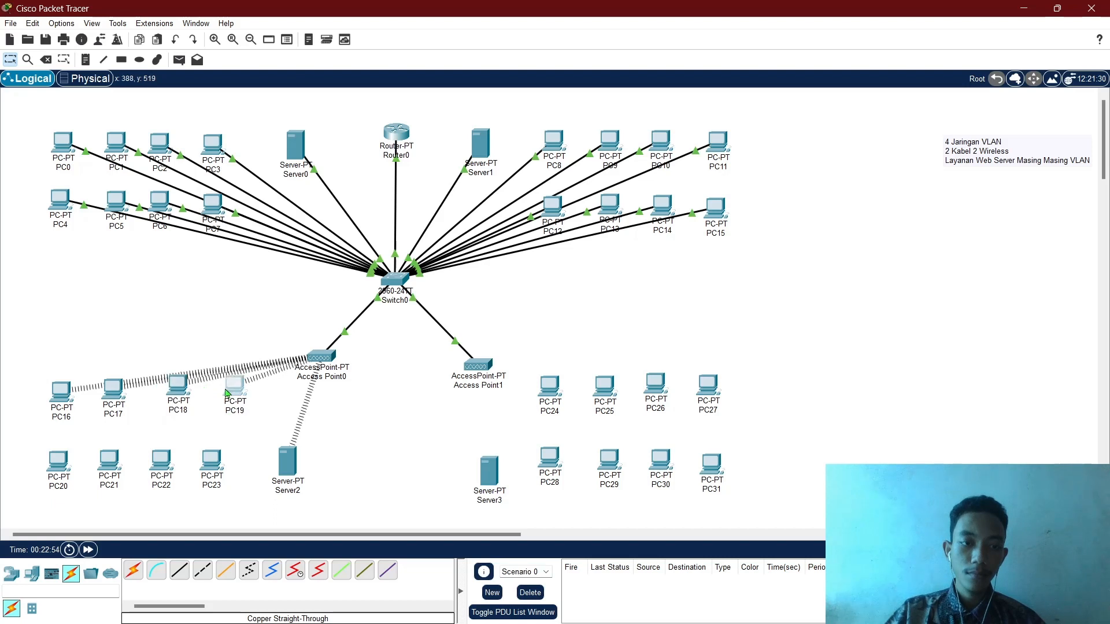
left_click_drag(37, 381, 246, 403)
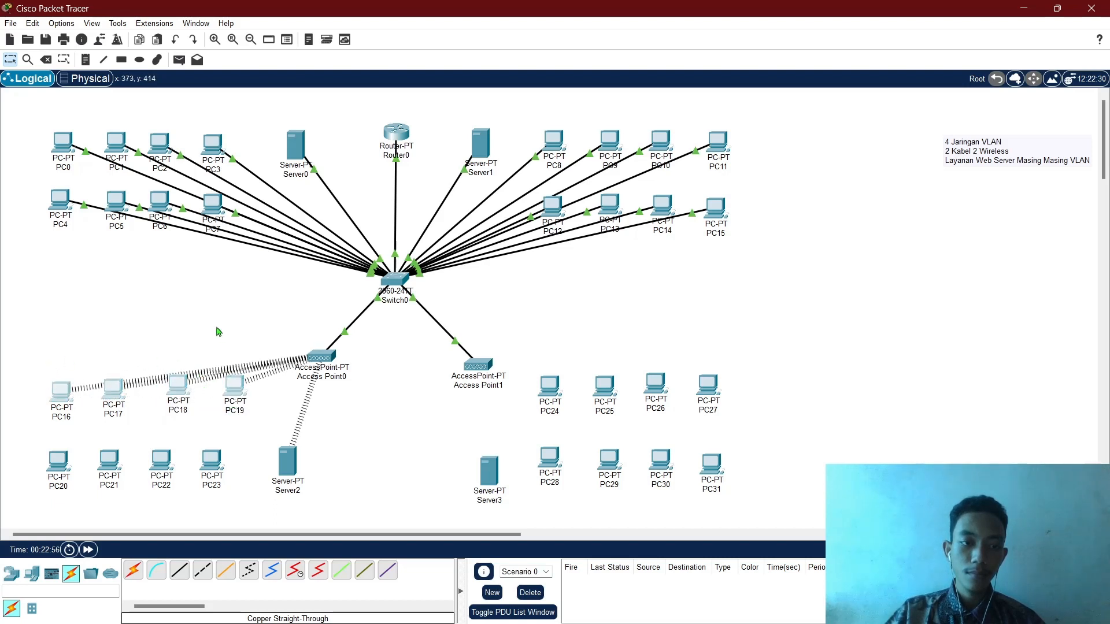
key("ctrl+c")
key("ctrl+v")
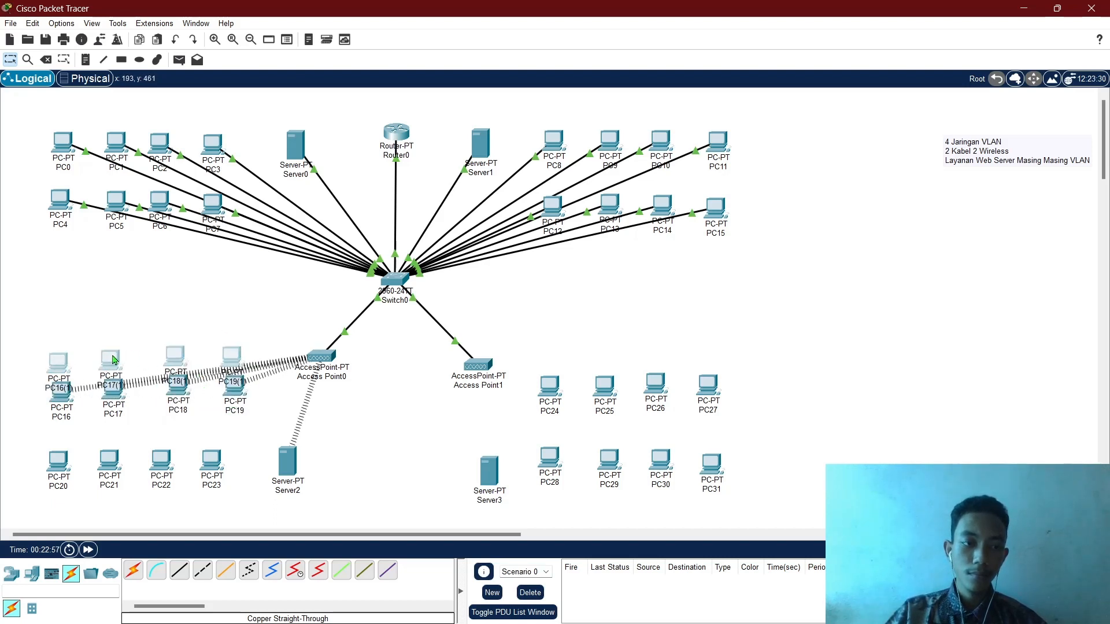
left_click_drag(113, 359, 118, 429)
left_click(26, 427)
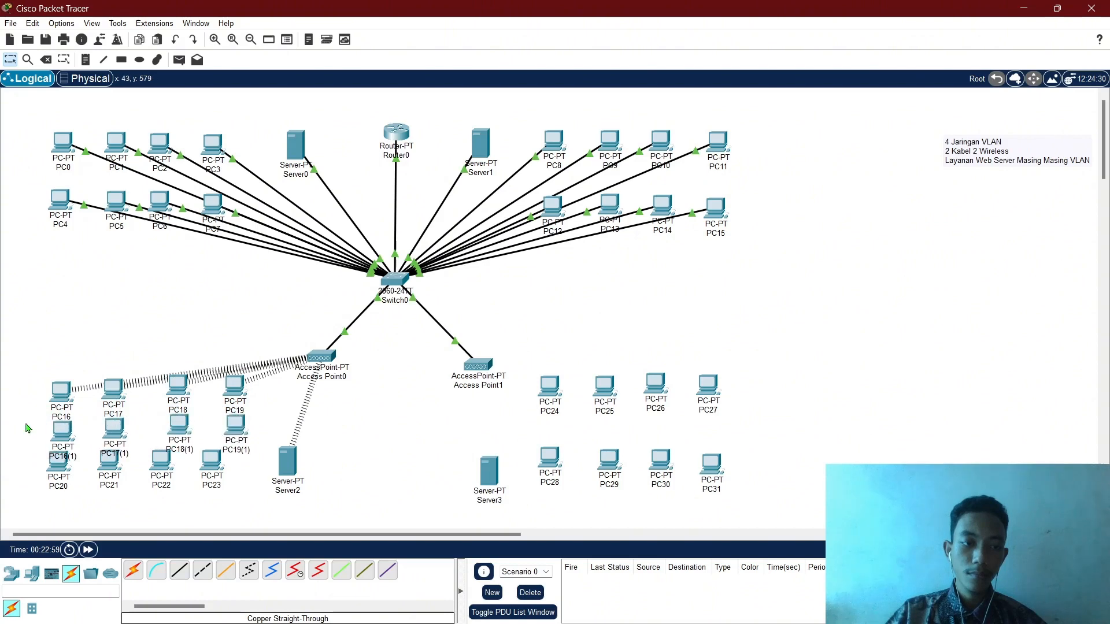
left_click_drag(29, 472, 216, 508)
left_click(25, 454)
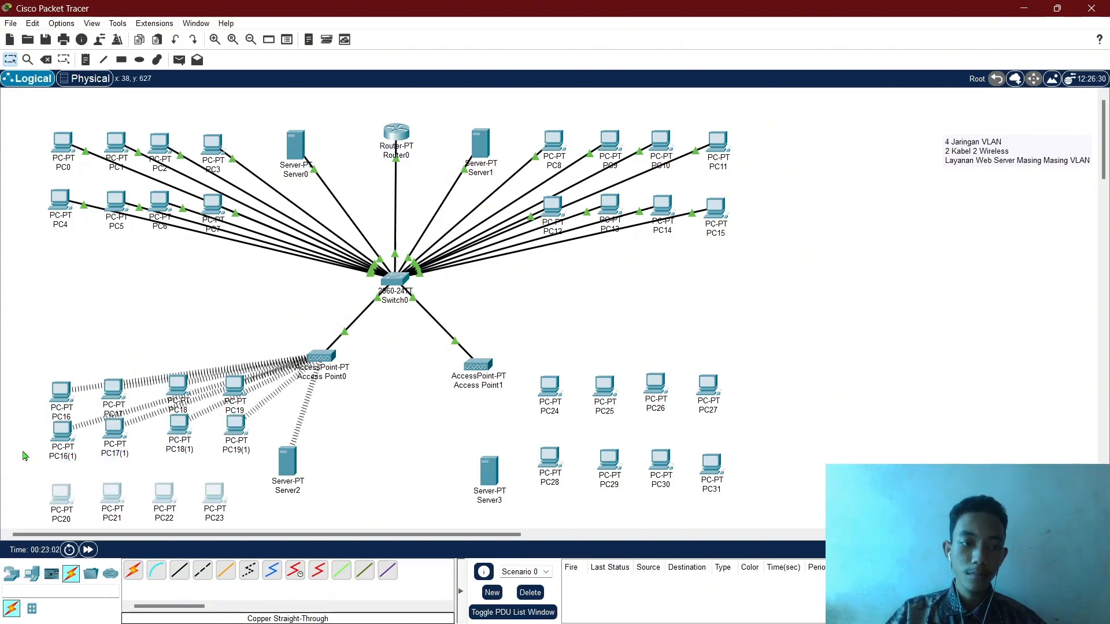
left_click(61, 435)
Toggle PC16(1) and PC17(1) from Static back to DHCP so each obtains an address.
left_click(458, 138)
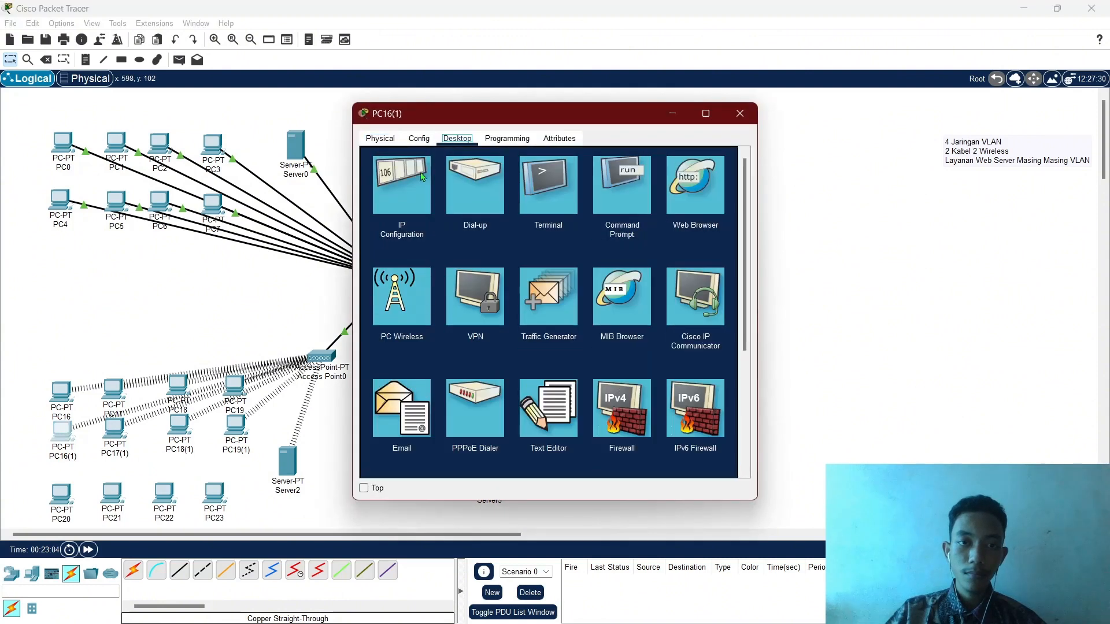
left_click(404, 185)
left_click(500, 207)
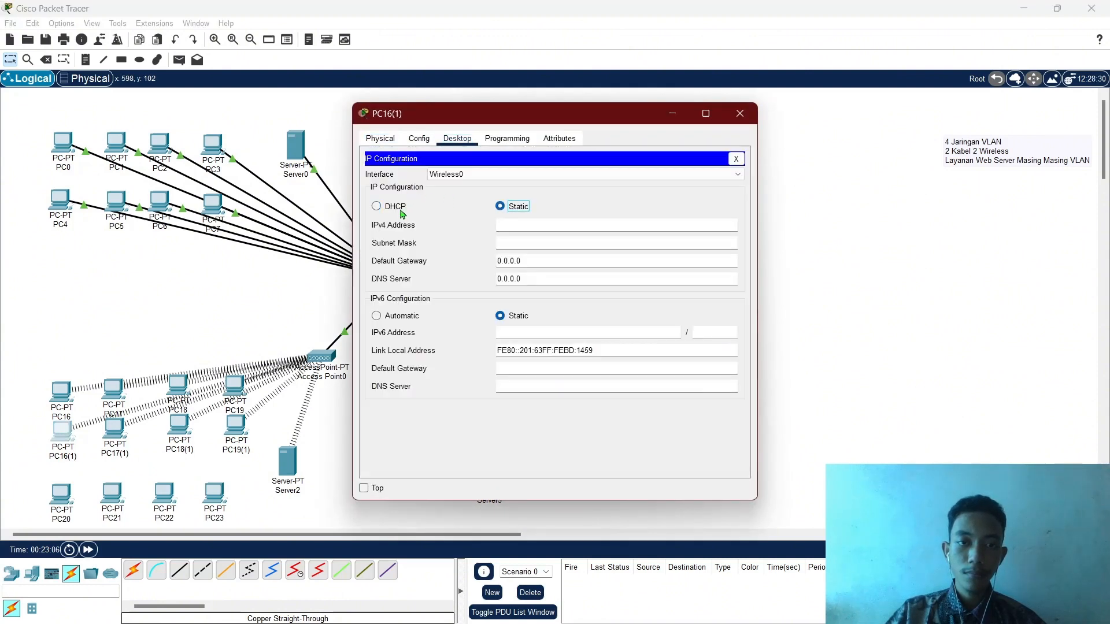
left_click(400, 207)
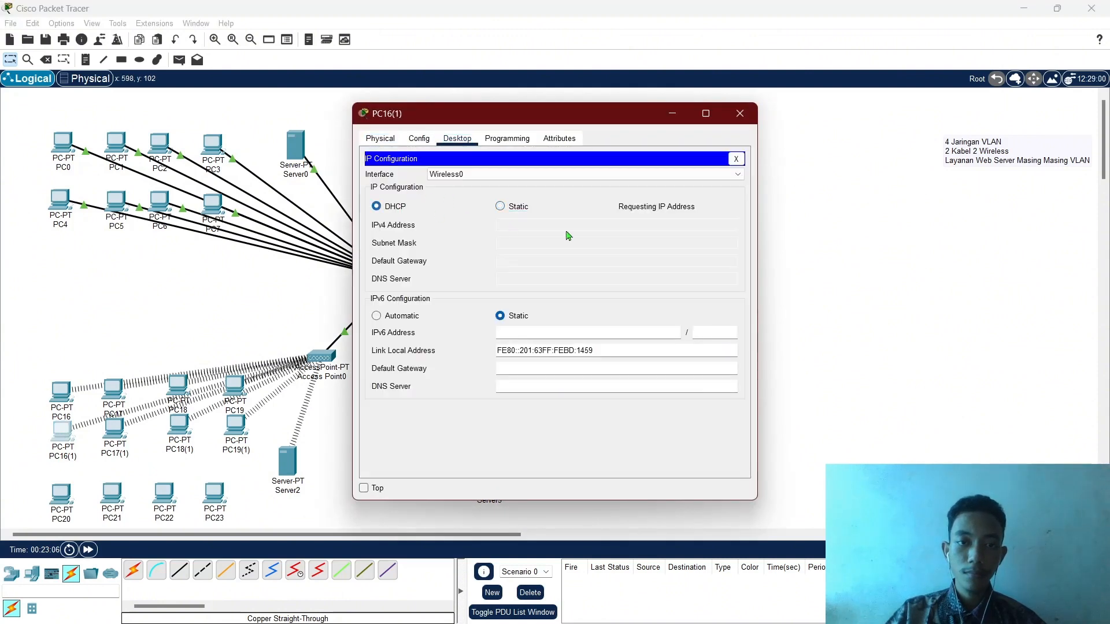
left_click(741, 113)
left_click(115, 434)
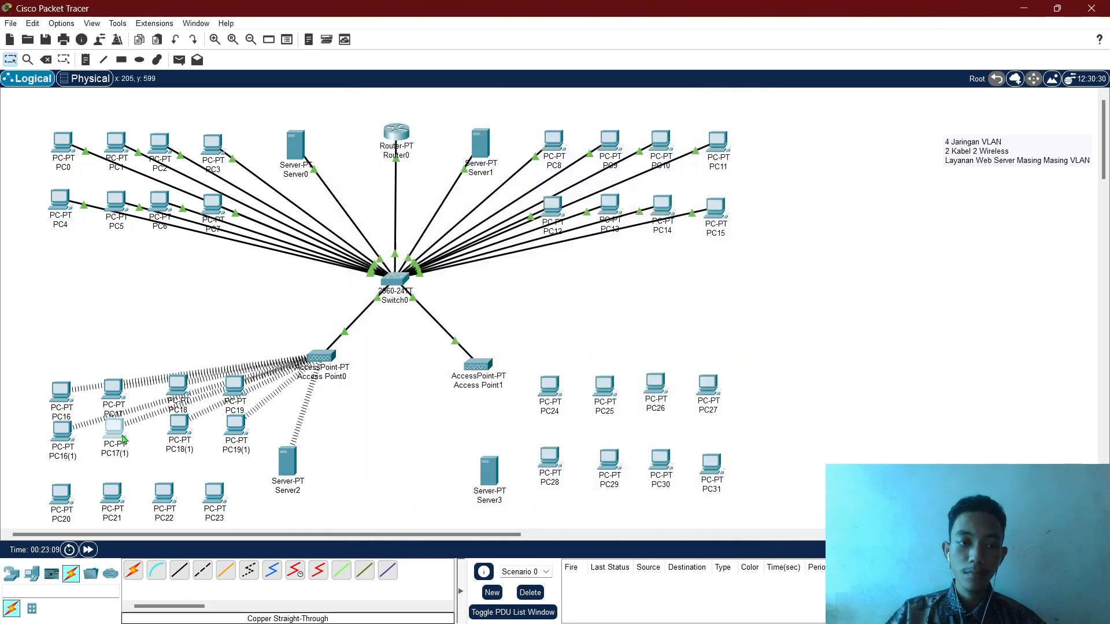
left_click(457, 139)
left_click(414, 185)
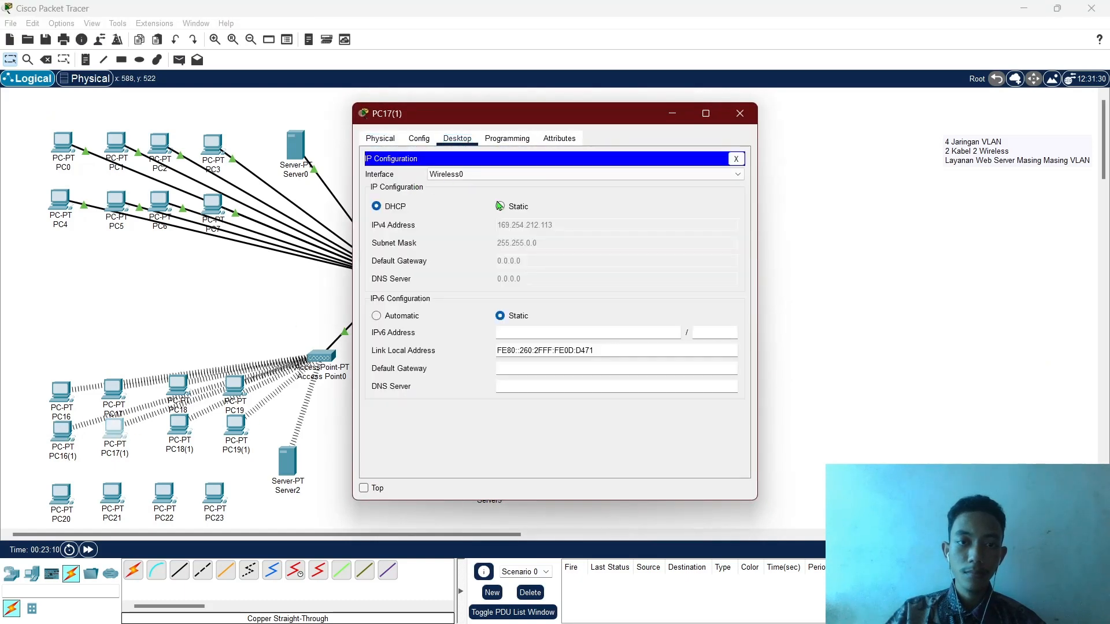
left_click(500, 206)
left_click(376, 206)
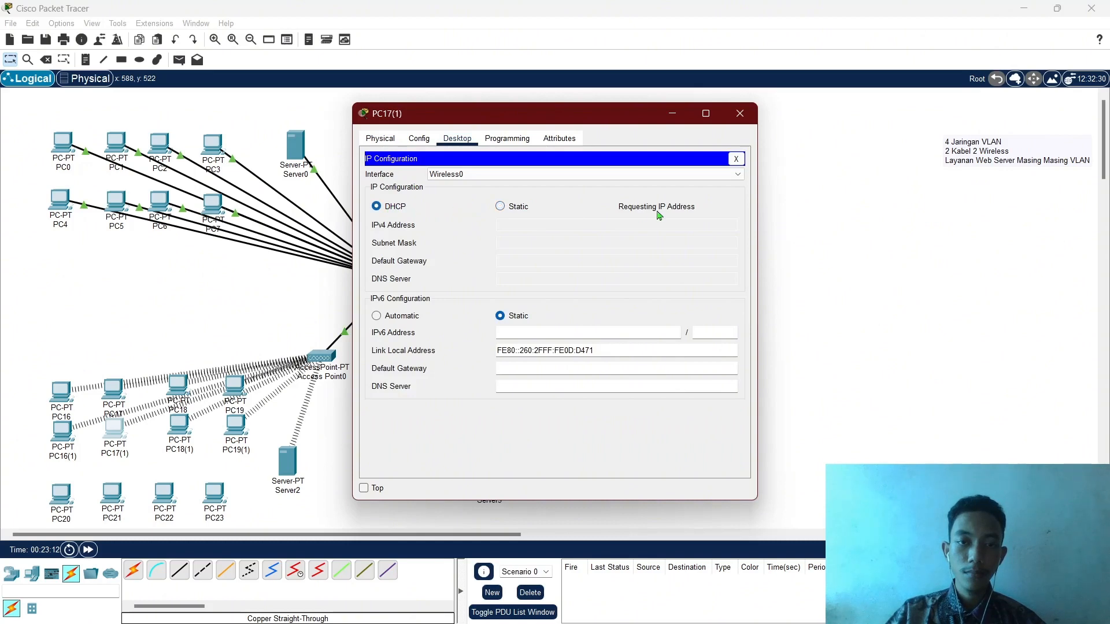
left_click(740, 113)
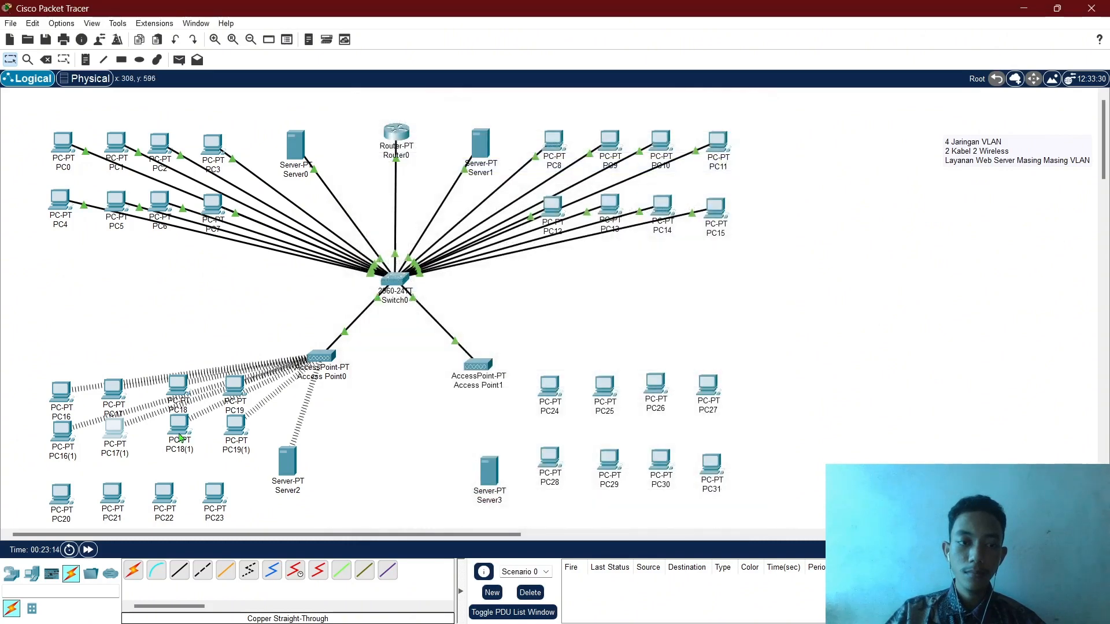
Toggle PC18(1) and PC19(1) to DHCP; PC19(1) gets 172.16.0.3.
left_click(181, 438)
left_click(458, 138)
left_click(399, 183)
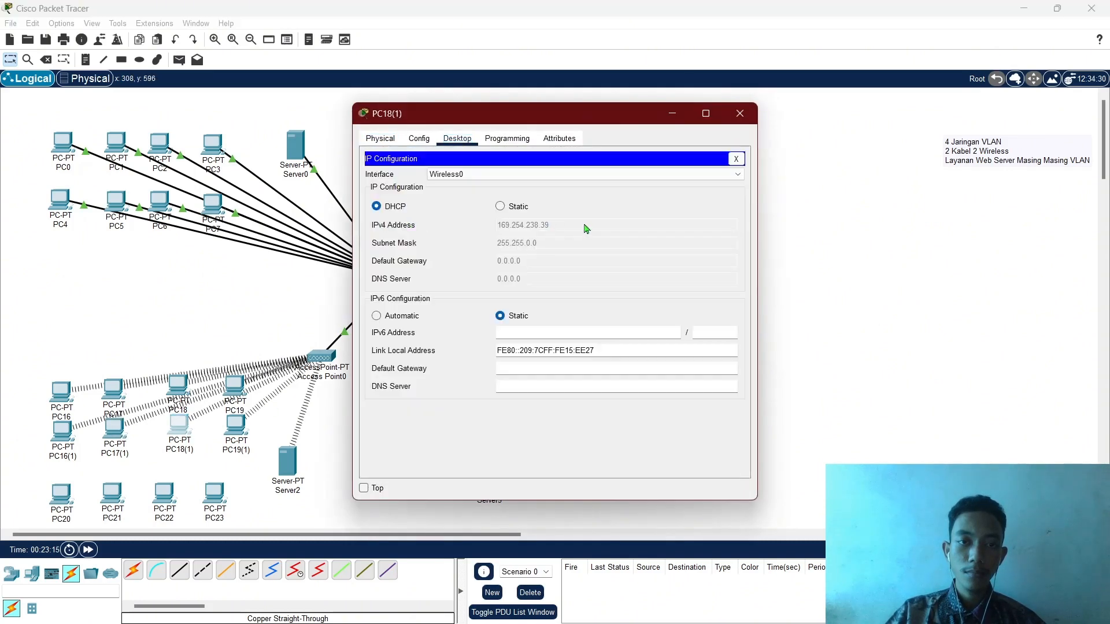
left_click(501, 206)
left_click(395, 208)
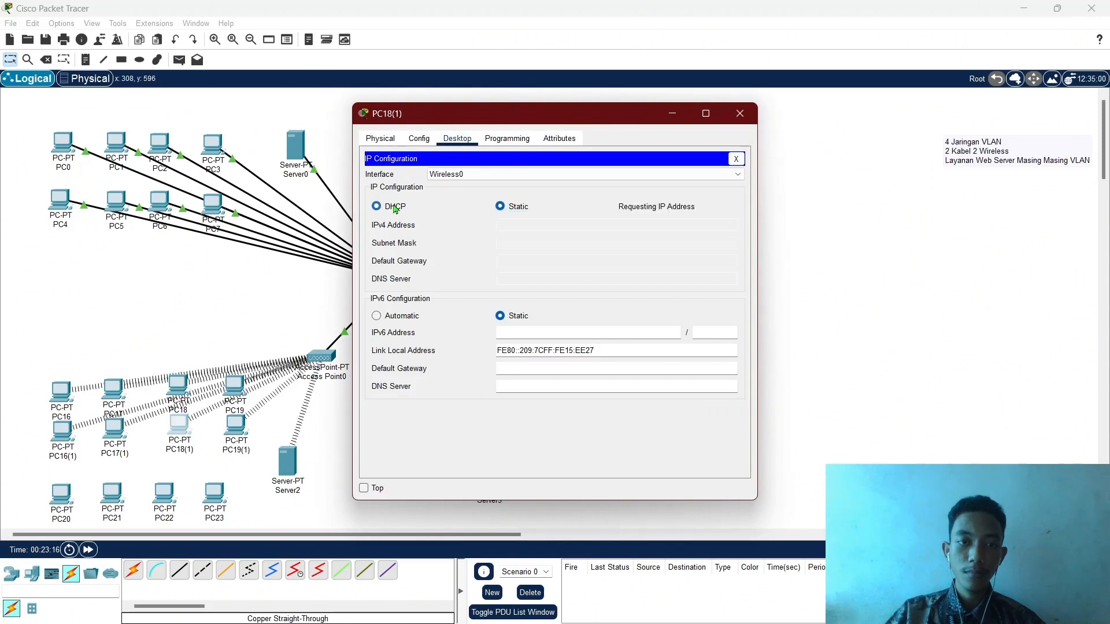
left_click(740, 116)
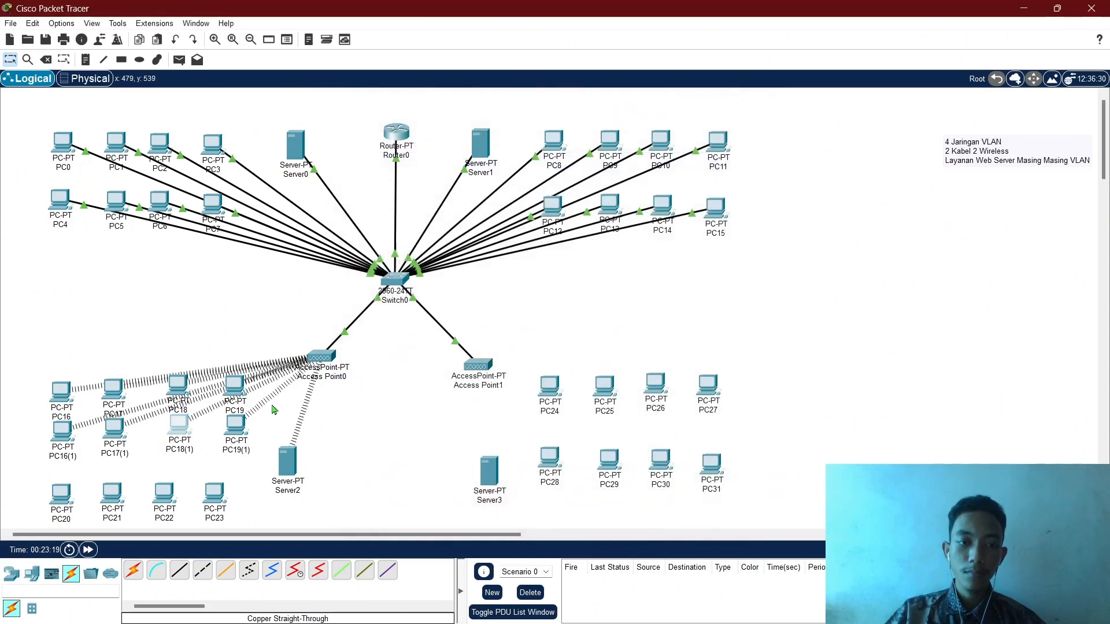
left_click(235, 425)
left_click(457, 139)
left_click(399, 184)
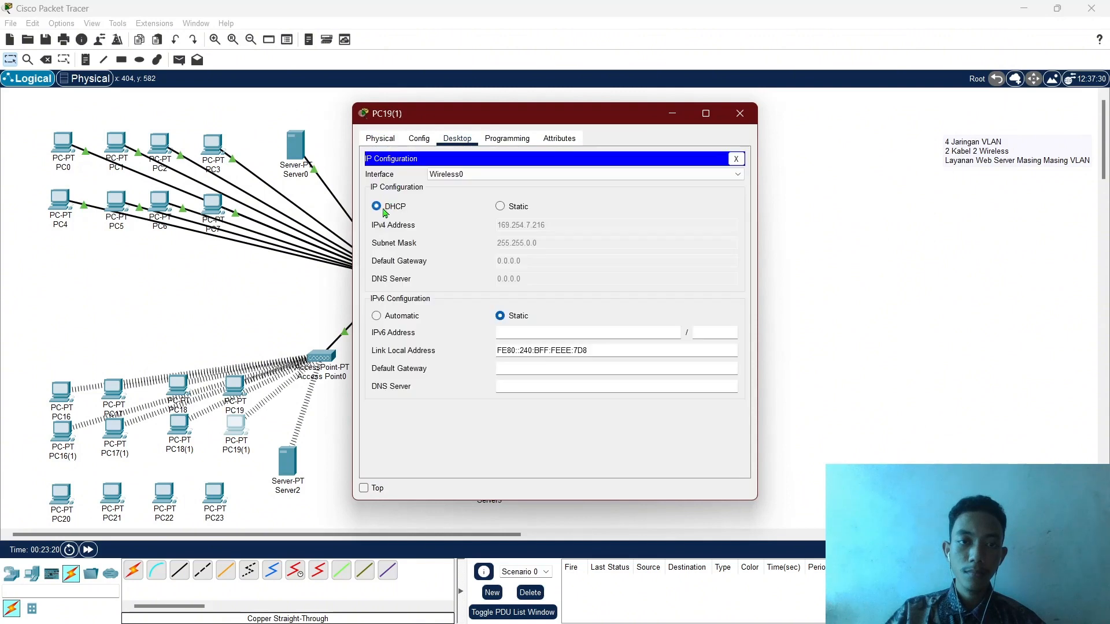
left_click(501, 206)
left_click(393, 208)
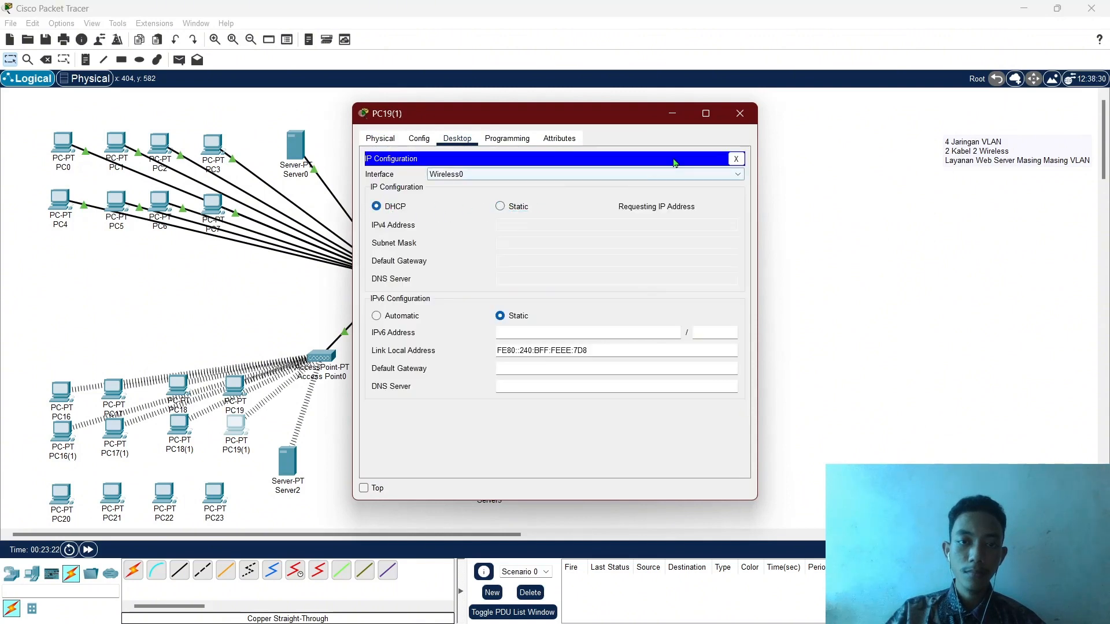
left_click(740, 113)
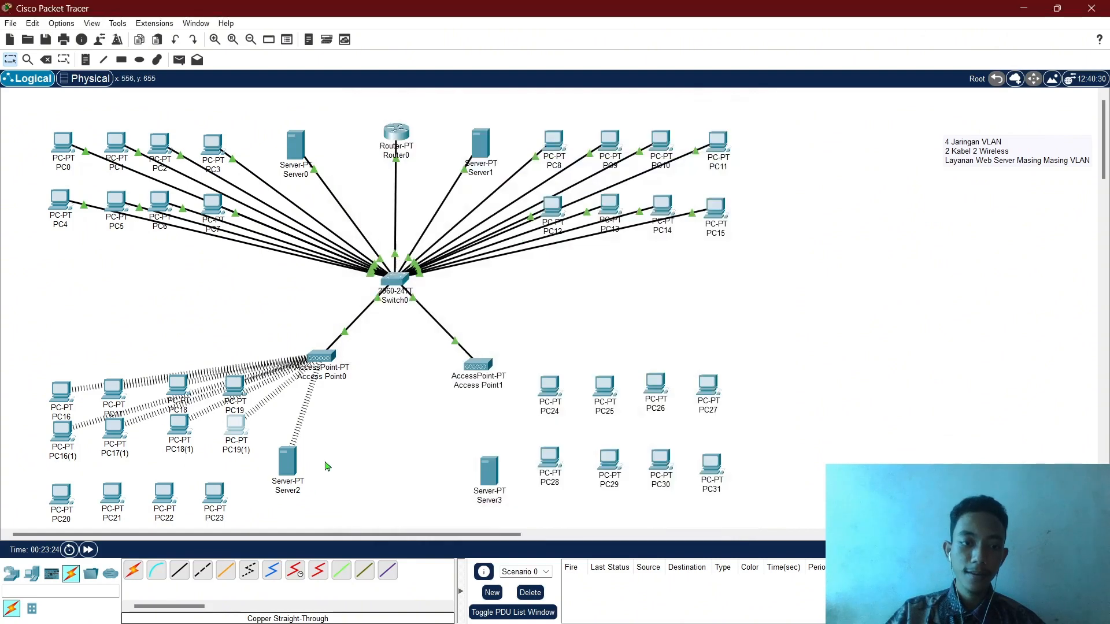
Delete PC20–PC23 and move the PC16(1)–PC19(1) copies into the bottom row.
left_click_drag(11, 490, 238, 501)
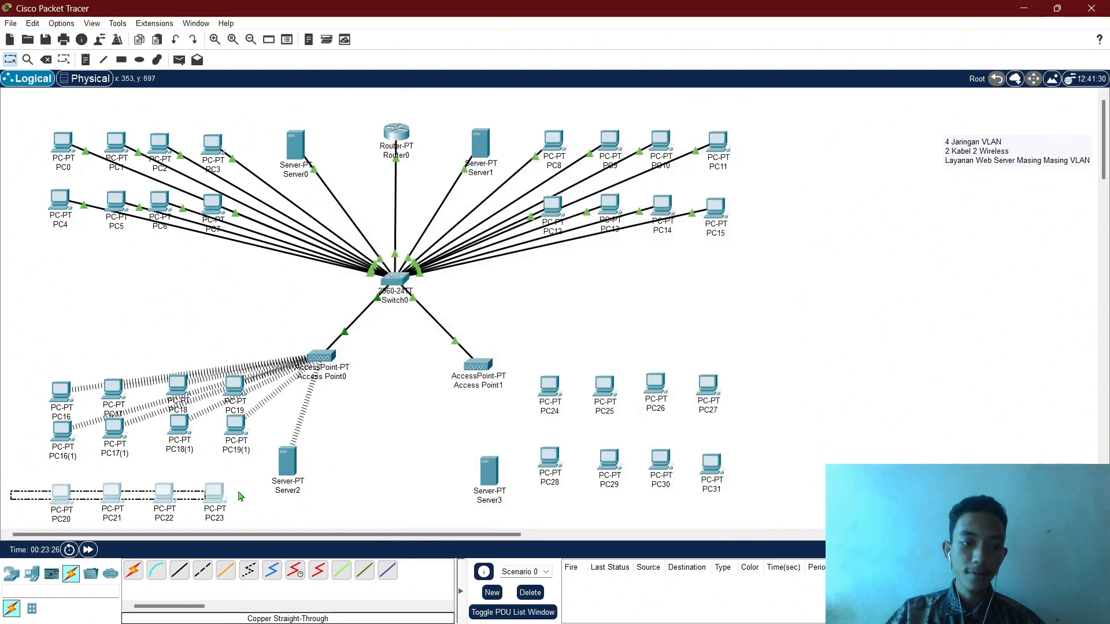
left_click(49, 61)
left_click(560, 336)
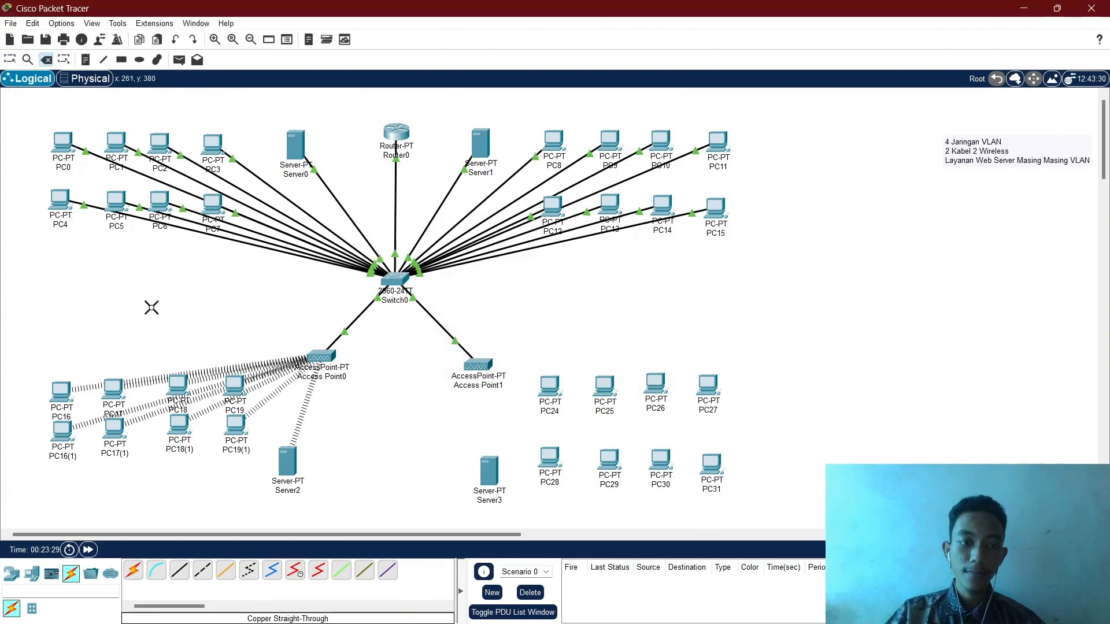
key("Escape")
left_click_drag(4, 427, 242, 463)
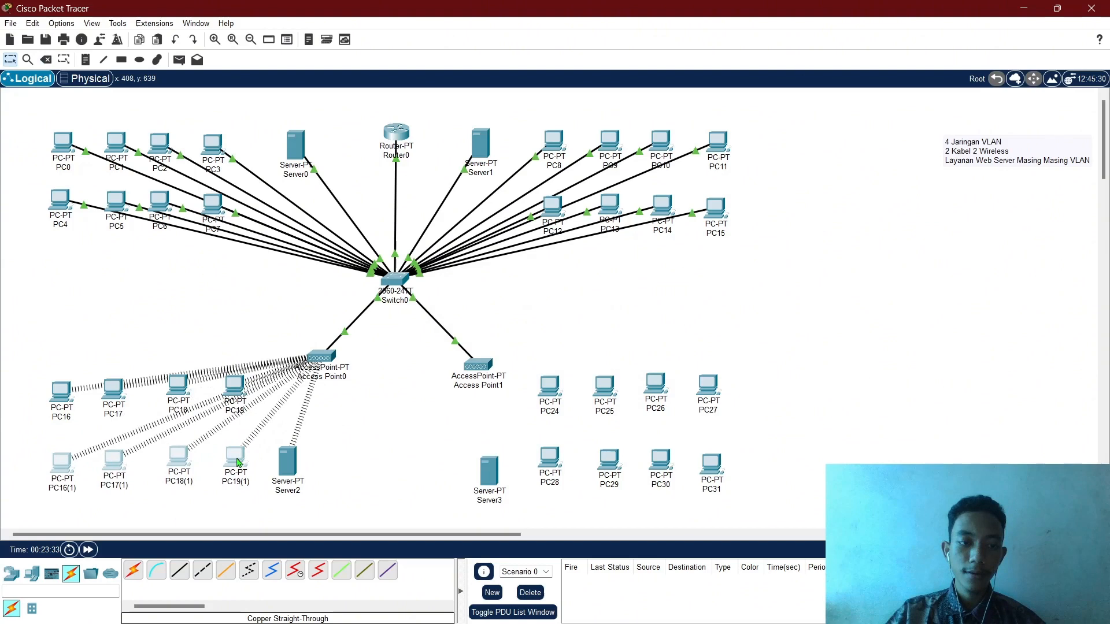
left_click(349, 461)
Look over PC18(1) and PC24's hardware modules, ending with Access Point1's window open.
left_click(180, 463)
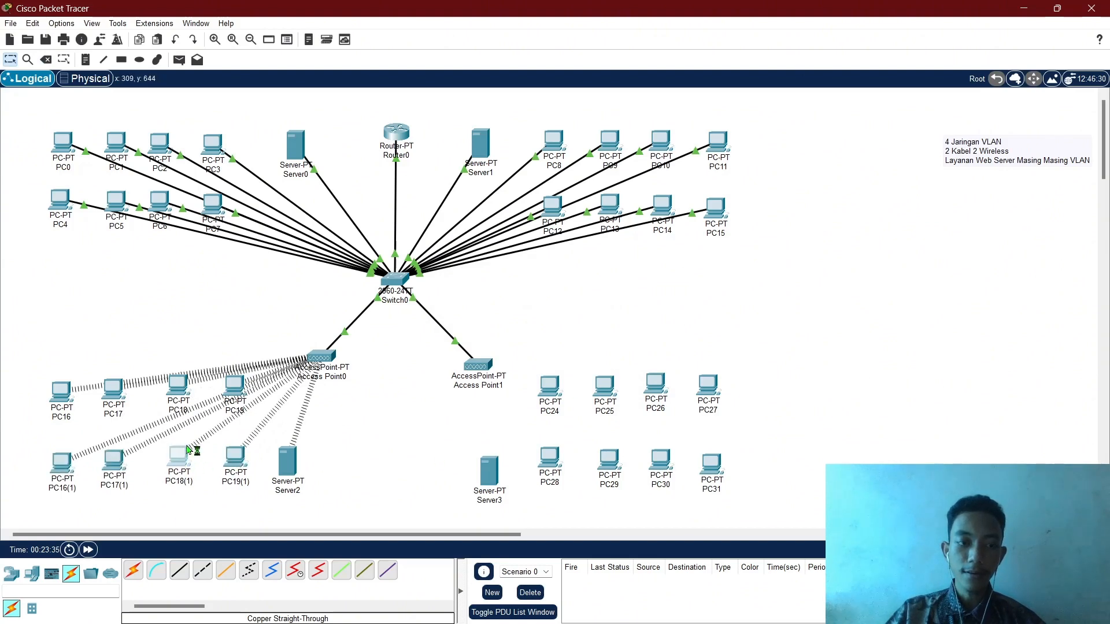
left_click(740, 113)
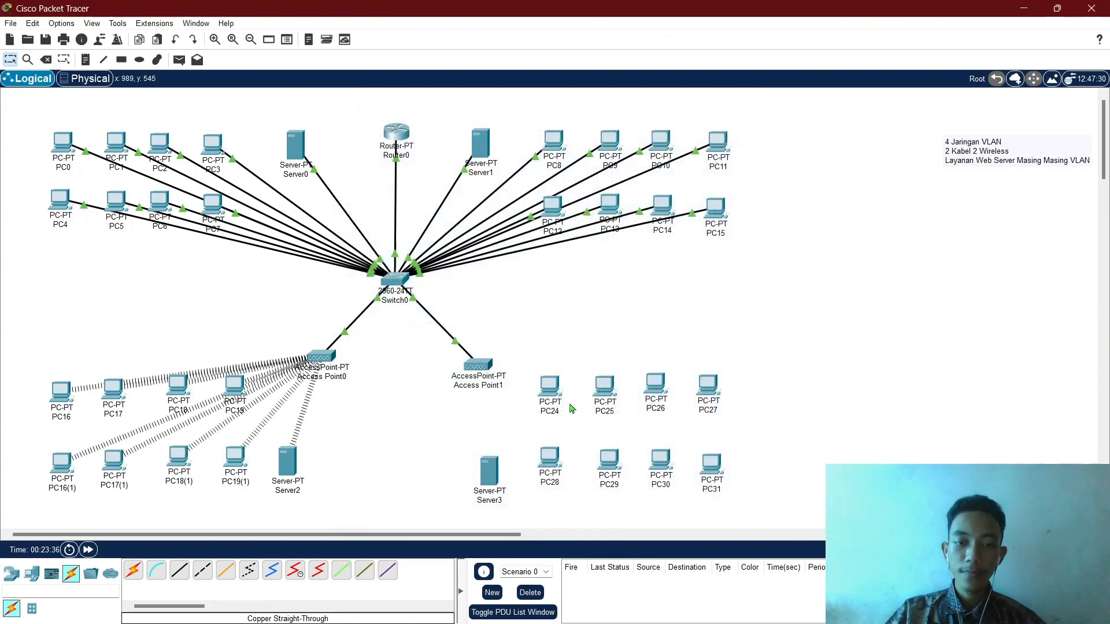
left_click(537, 393)
left_click(457, 139)
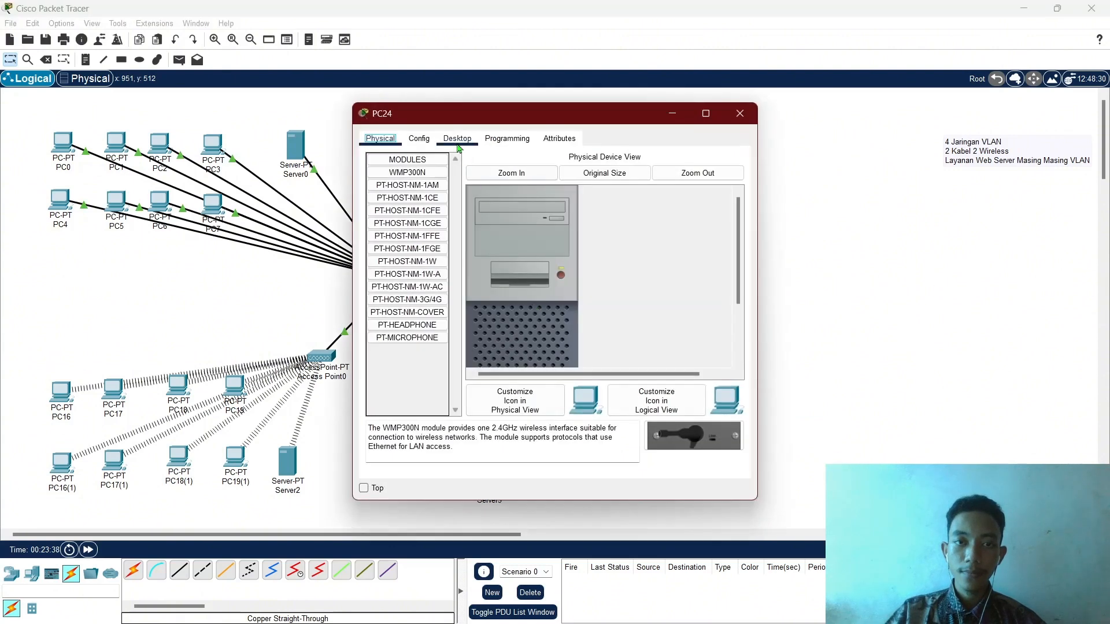
left_click(383, 140)
scroll(561, 281, "down", 3)
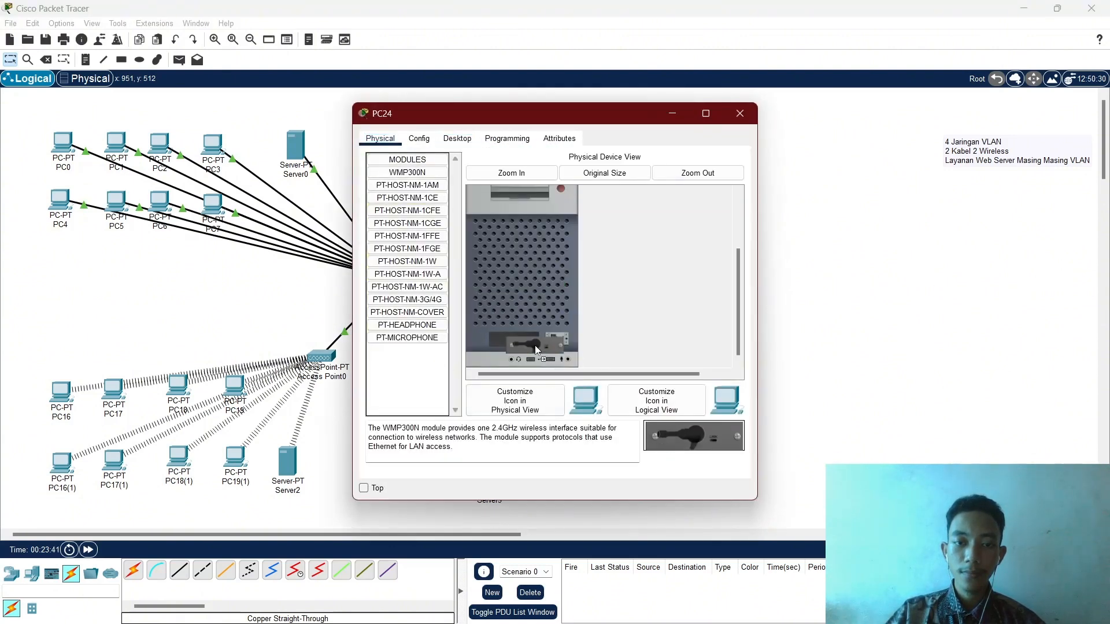
scroll(544, 335, "up", 3)
left_click(740, 113)
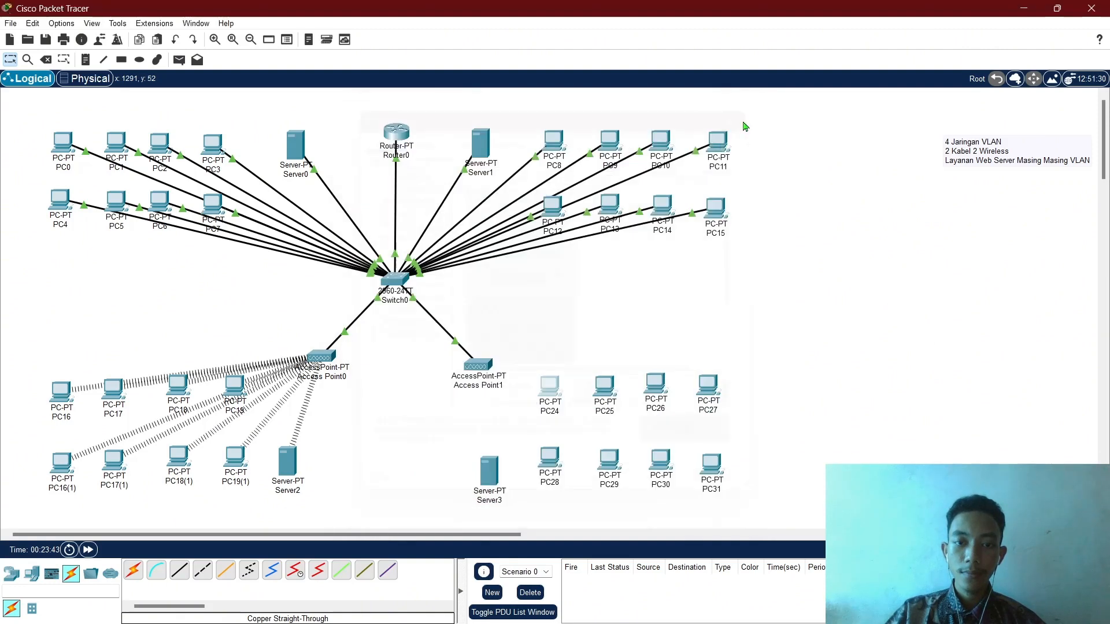
left_click(487, 366)
Set Access Point1's Port 1 SSID to LAB D with WPA2-PSK and a pass phrase.
left_click(419, 139)
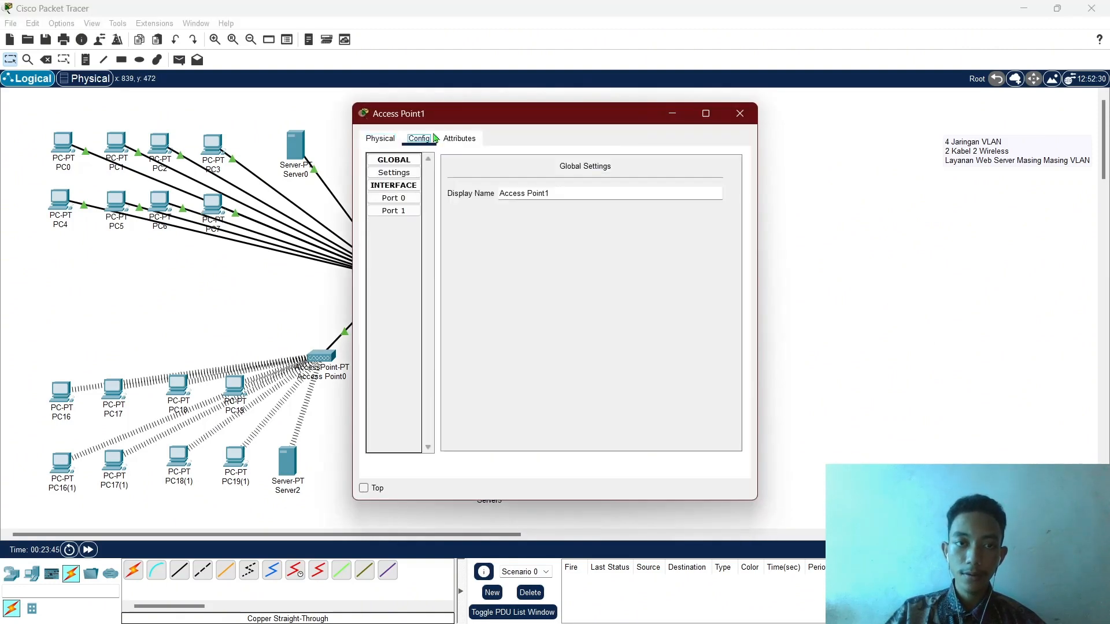
left_click(395, 211)
left_click_drag(629, 194, 569, 192)
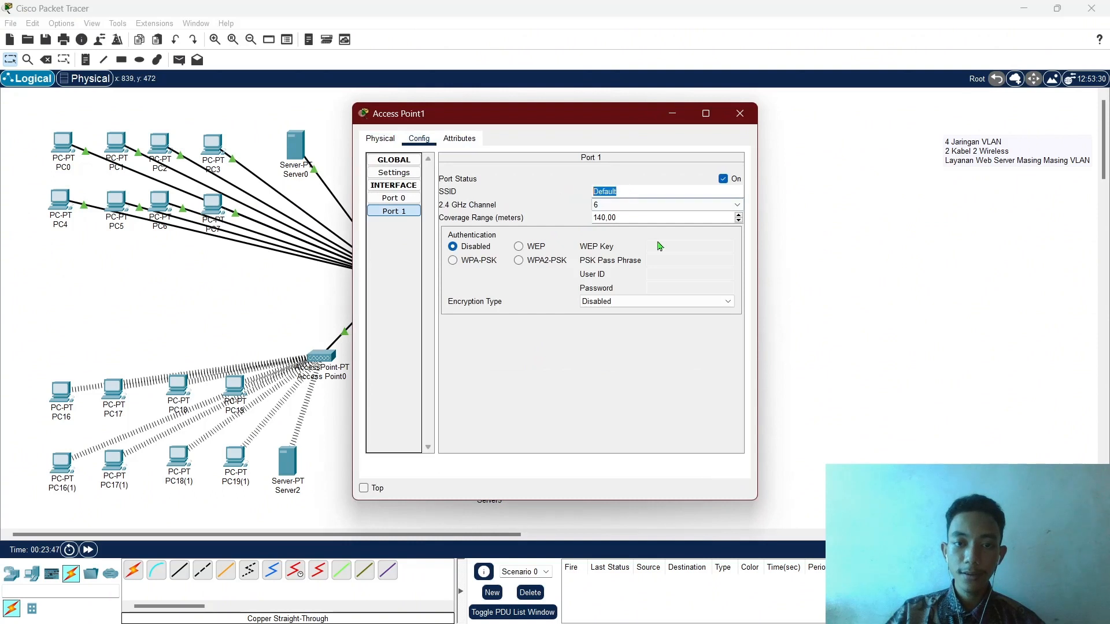
type("LAB ")
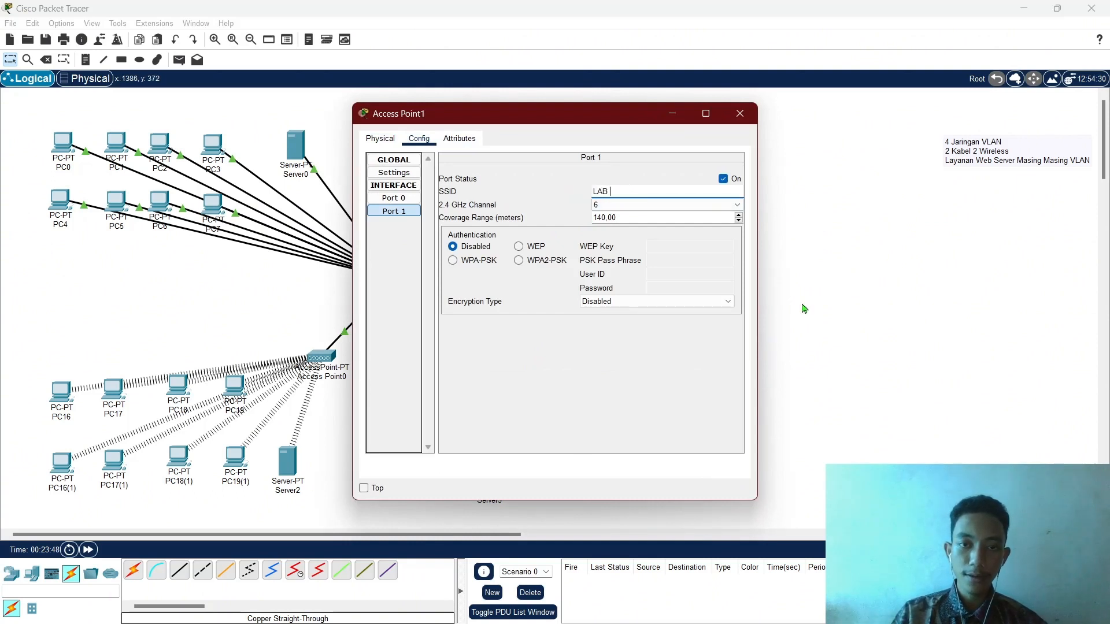
type("D")
left_click(533, 262)
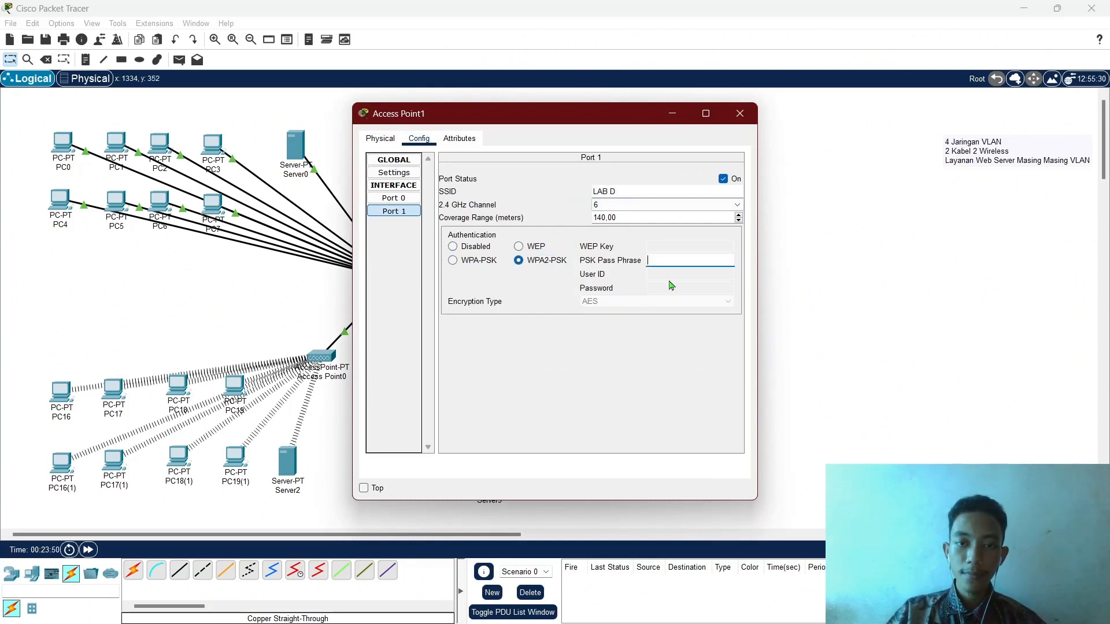
left_click(684, 261)
type("8765")
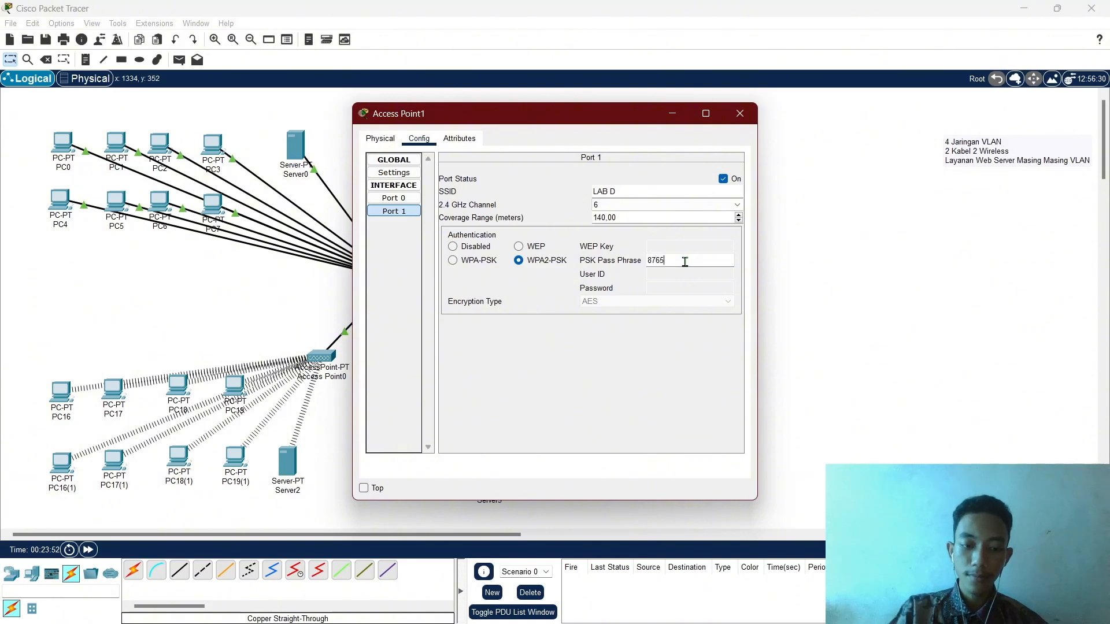
type("4321")
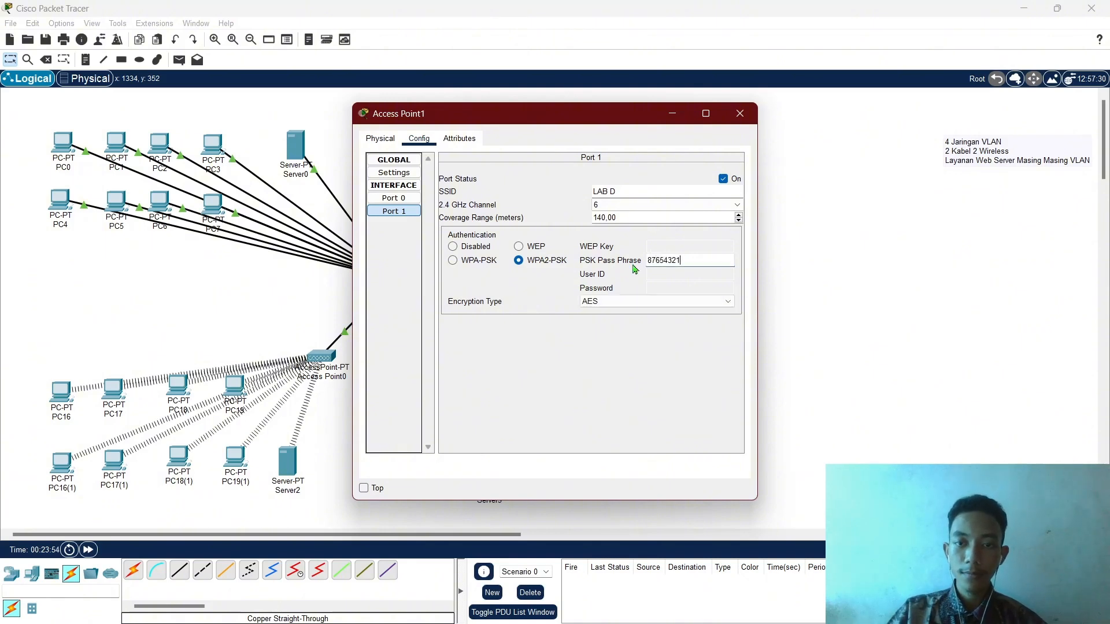
double_click(702, 258)
left_click(740, 113)
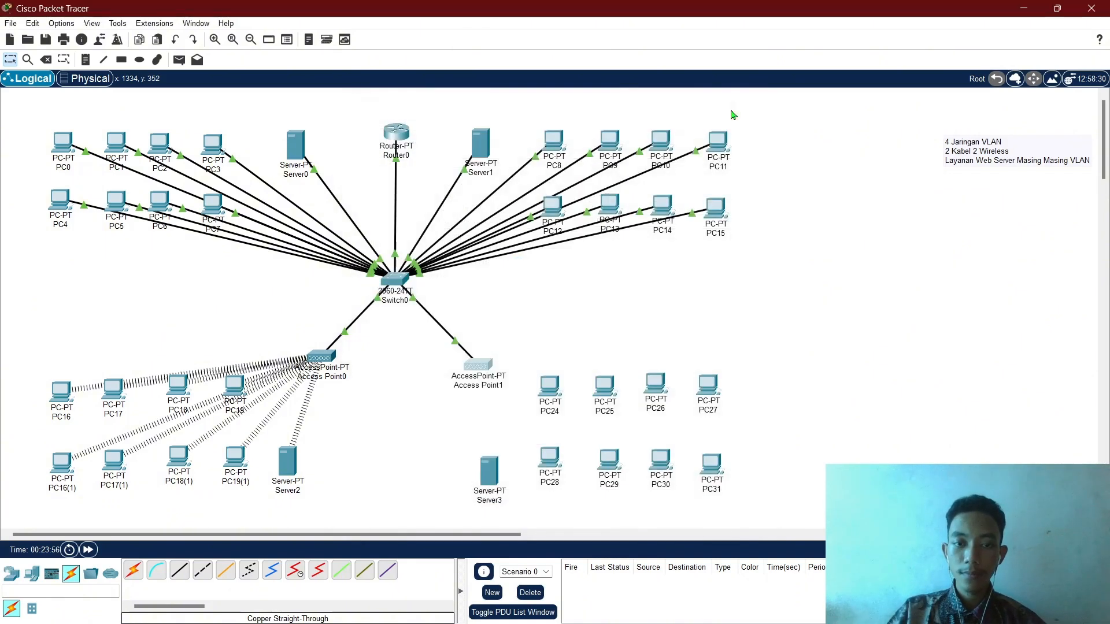
Replace Server3's Ethernet module with a WMP300N wireless module.
left_click(489, 471)
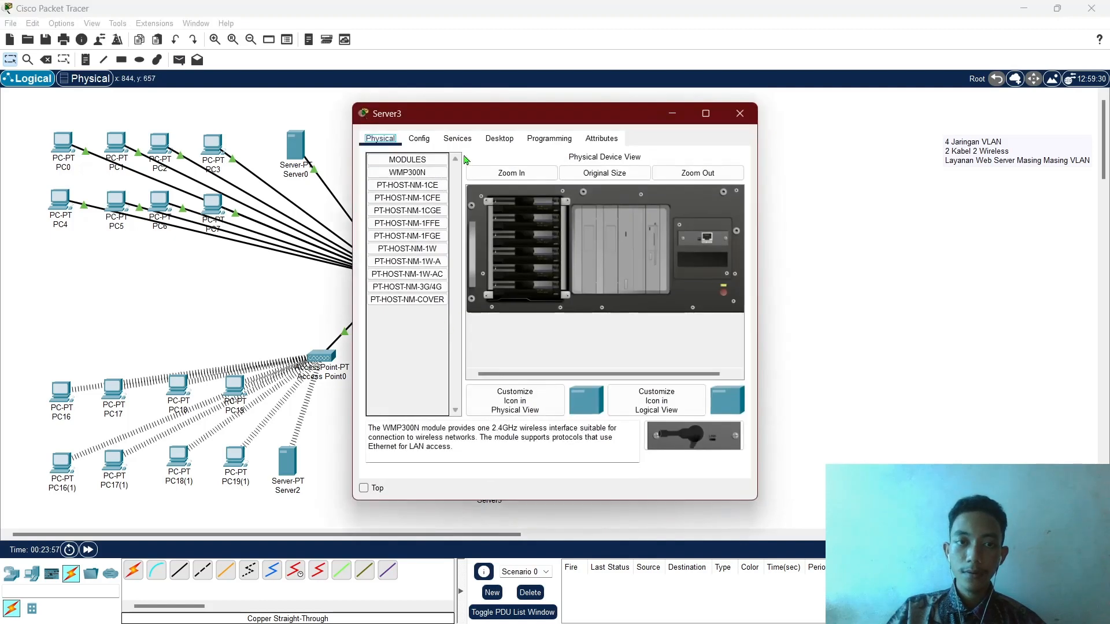
left_click(457, 139)
left_click(408, 141)
left_click(381, 139)
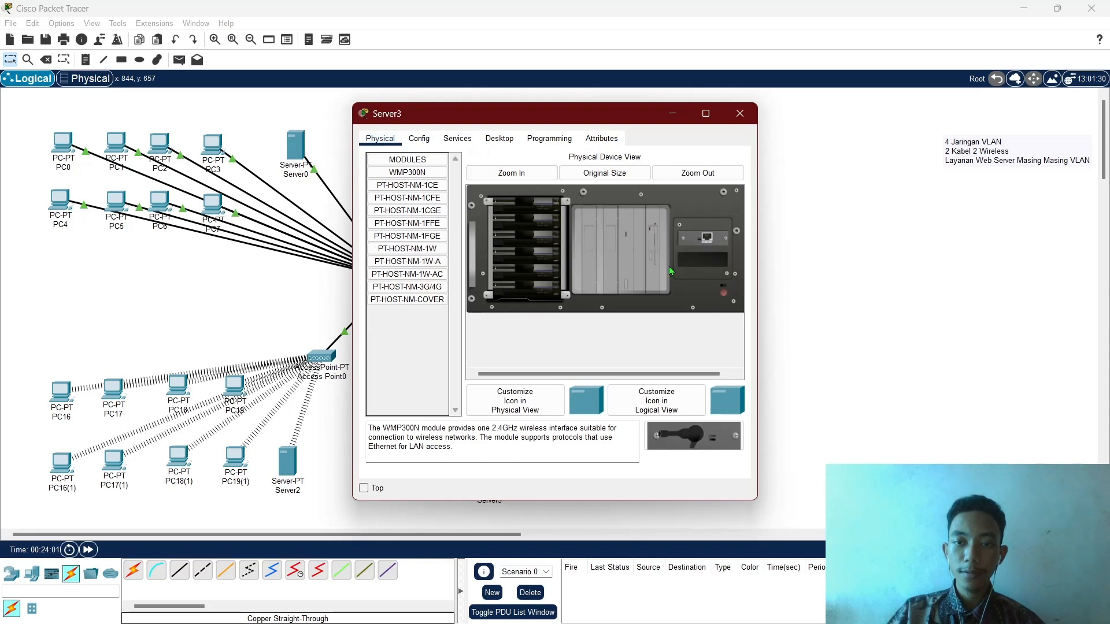
left_click_drag(702, 238, 417, 365)
left_click_drag(695, 436, 707, 245)
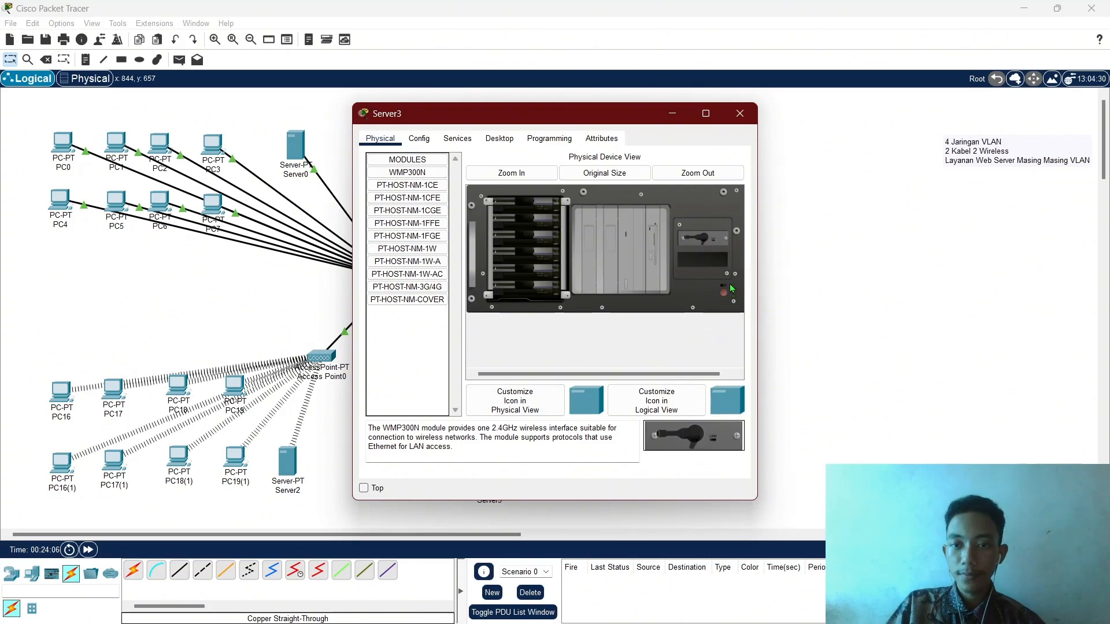
Join Server3 to the LAB D wireless network using the pasted pre-shared key.
left_click(492, 139)
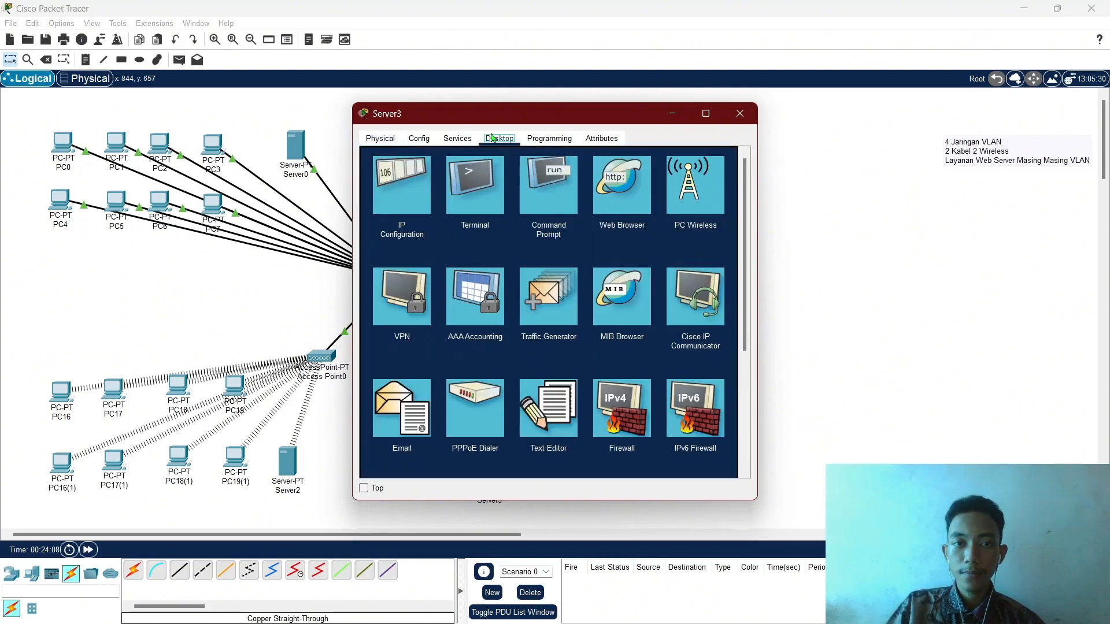
left_click(688, 179)
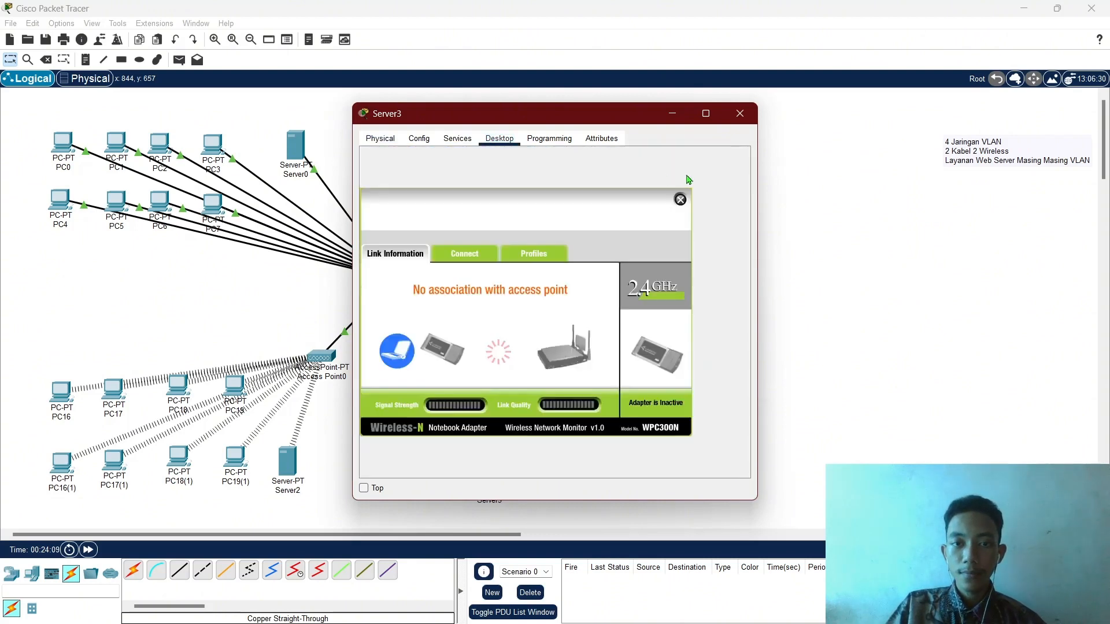
left_click(470, 258)
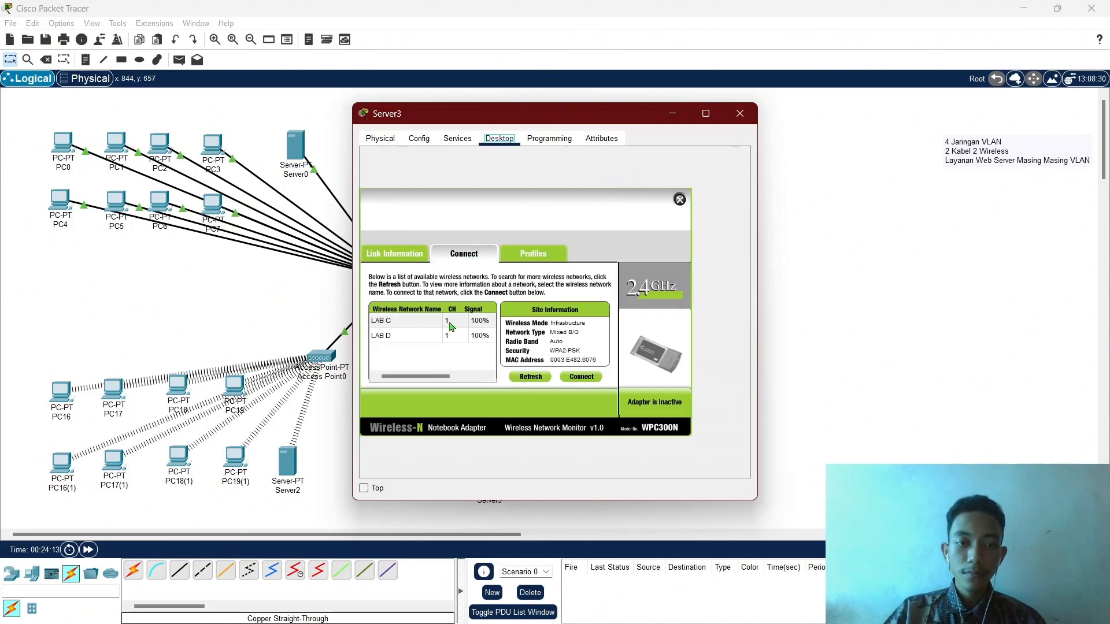
left_click(413, 342)
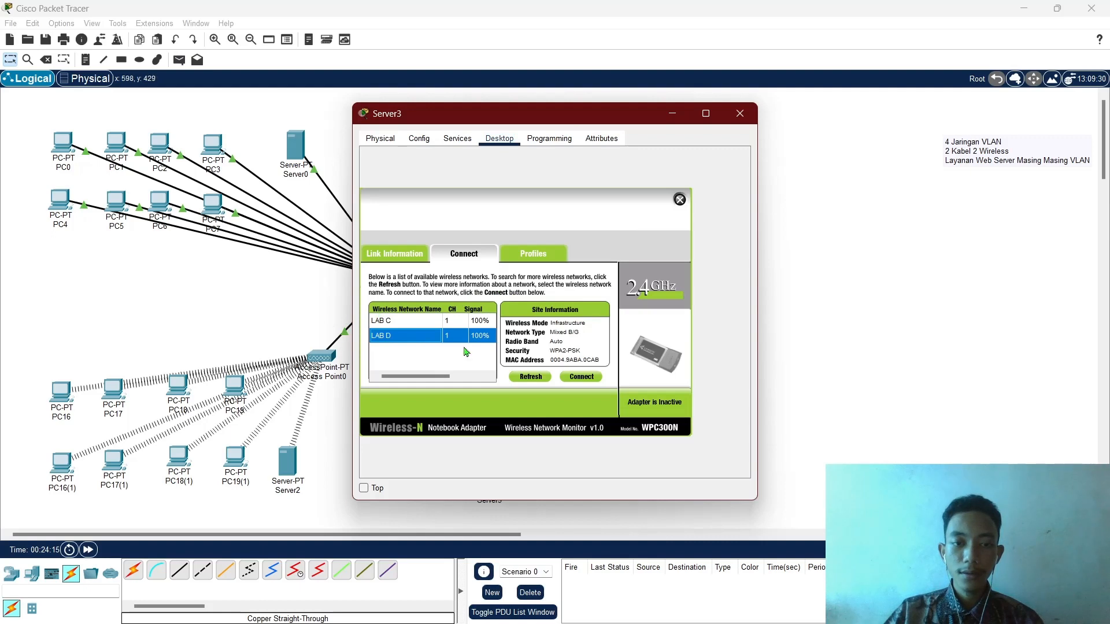
left_click(594, 379)
key("ctrl+v")
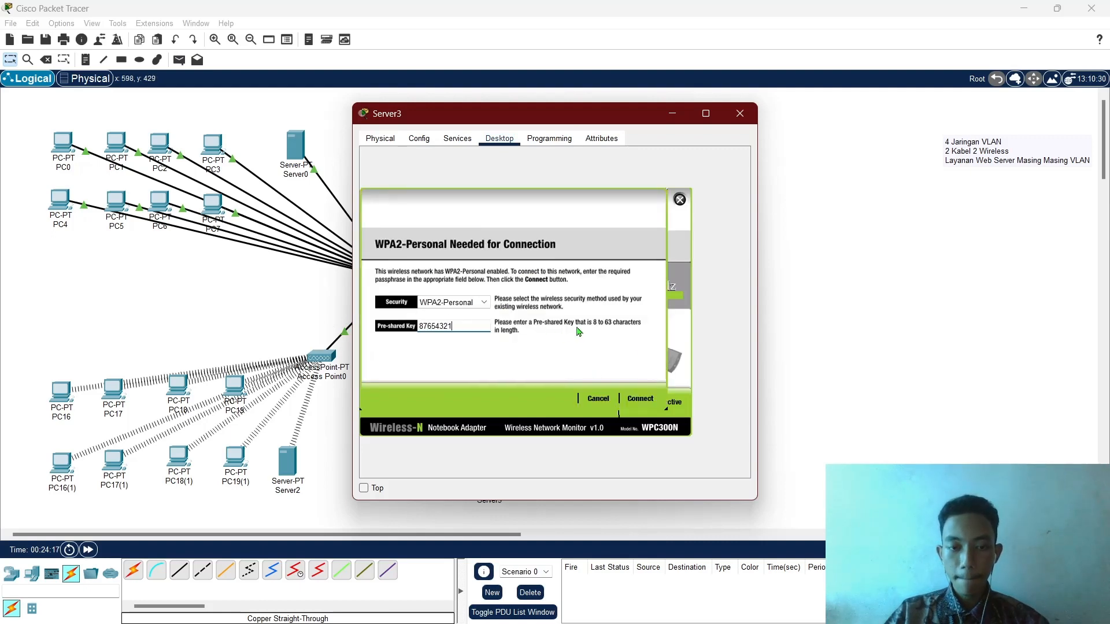
left_click(641, 398)
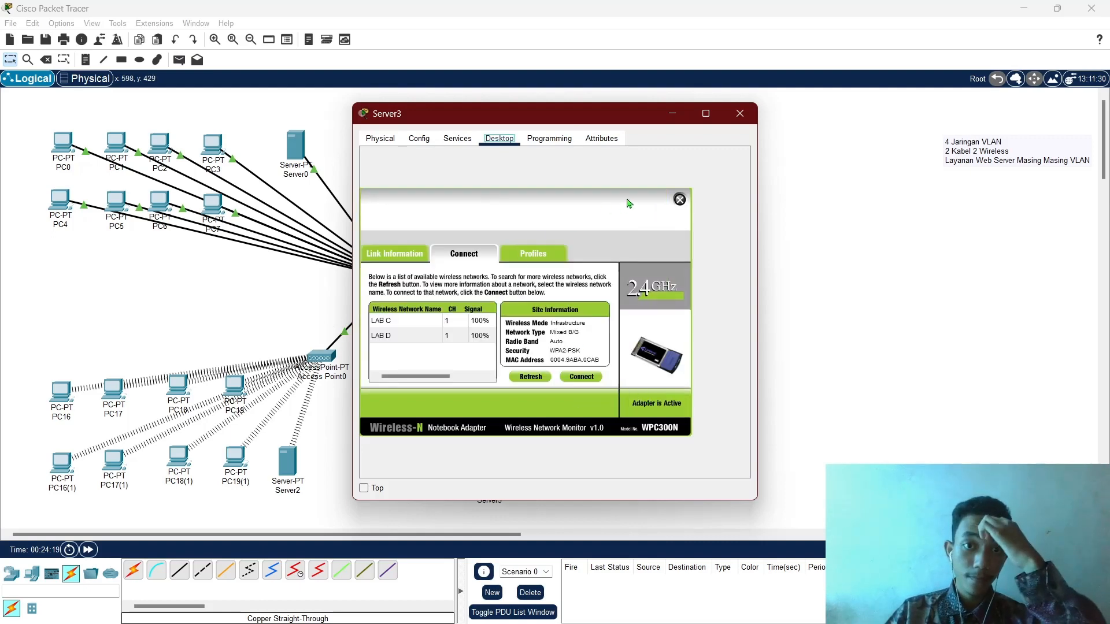
left_click(457, 138)
mouse_move(565, 114)
left_mouse_down()
mouse_move(872, 166)
mouse_move(554, 118)
mouse_move(553, 96)
left_mouse_up()
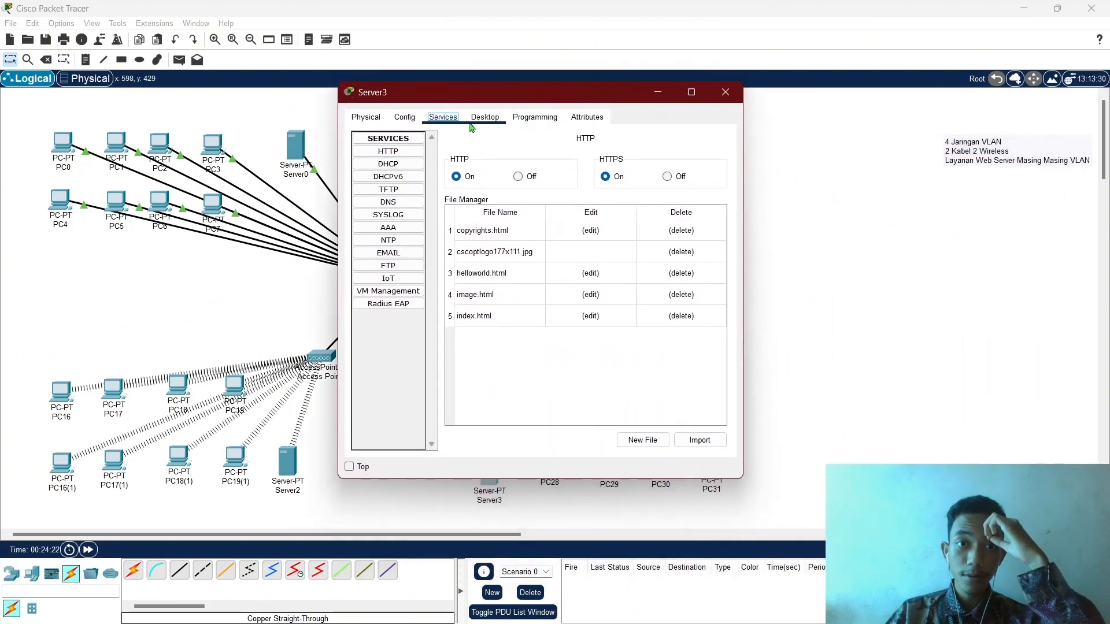
Give Server3 static IP 172.26.0.2, mask 255.255.255.240, gateway 172.16.0.1.
left_click(486, 120)
left_click(666, 178)
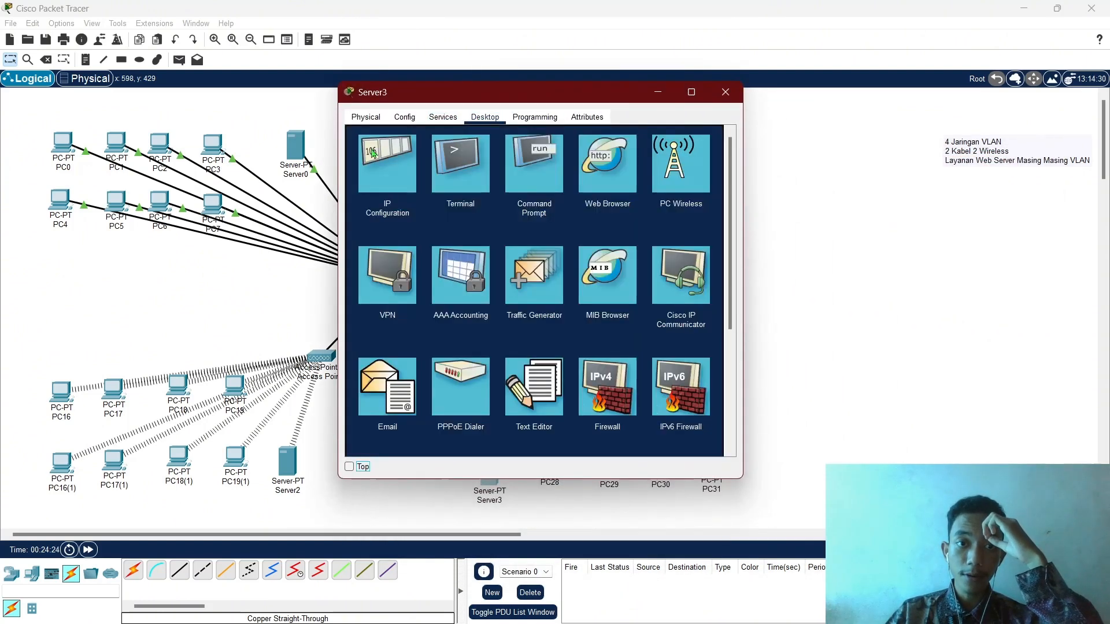
left_click(384, 166)
left_click(501, 170)
left_click(521, 190)
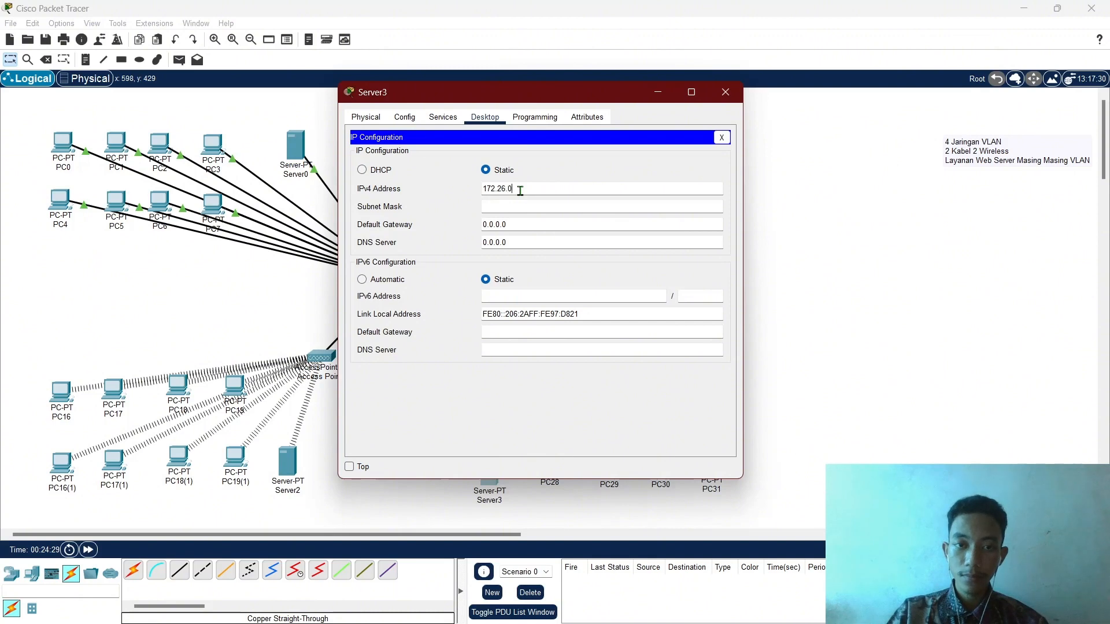
key("Tab")
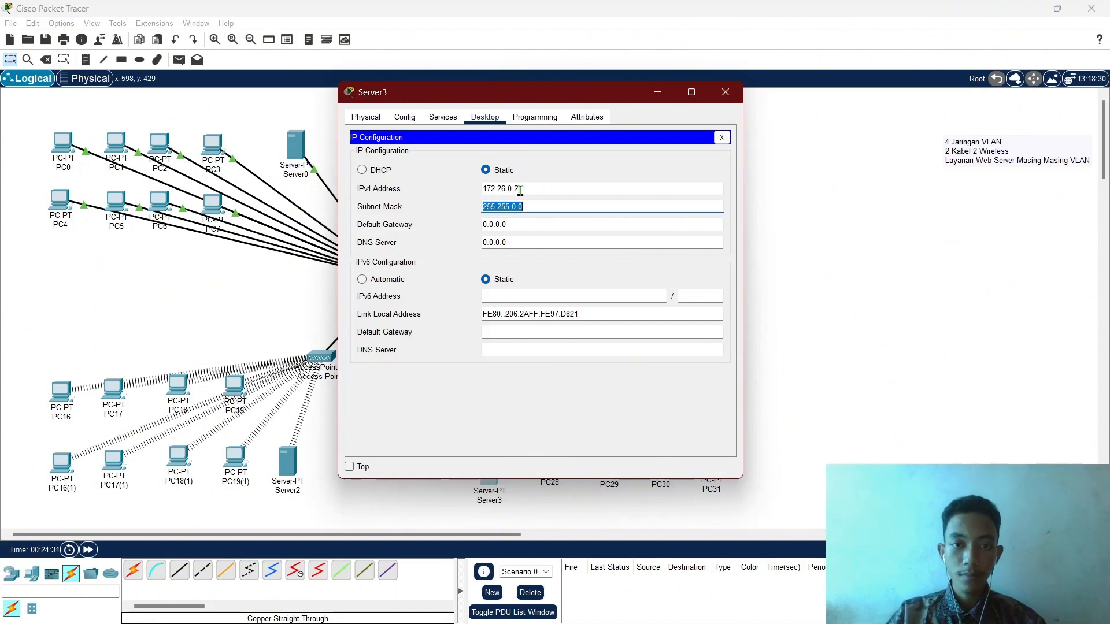
key("Right")
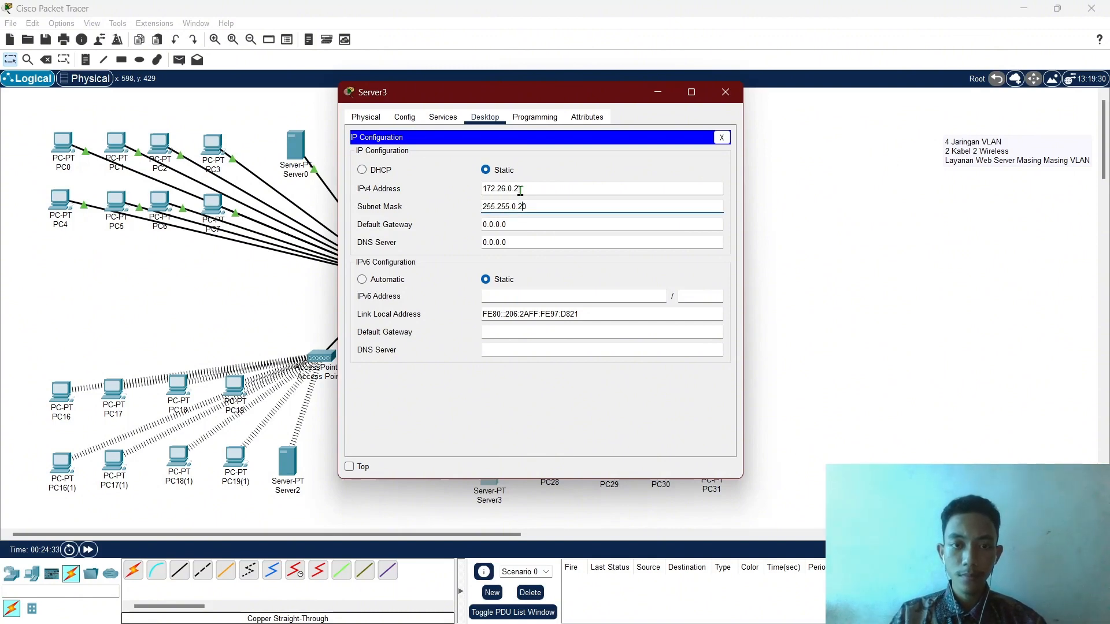
key("BackSpace")
type("2")
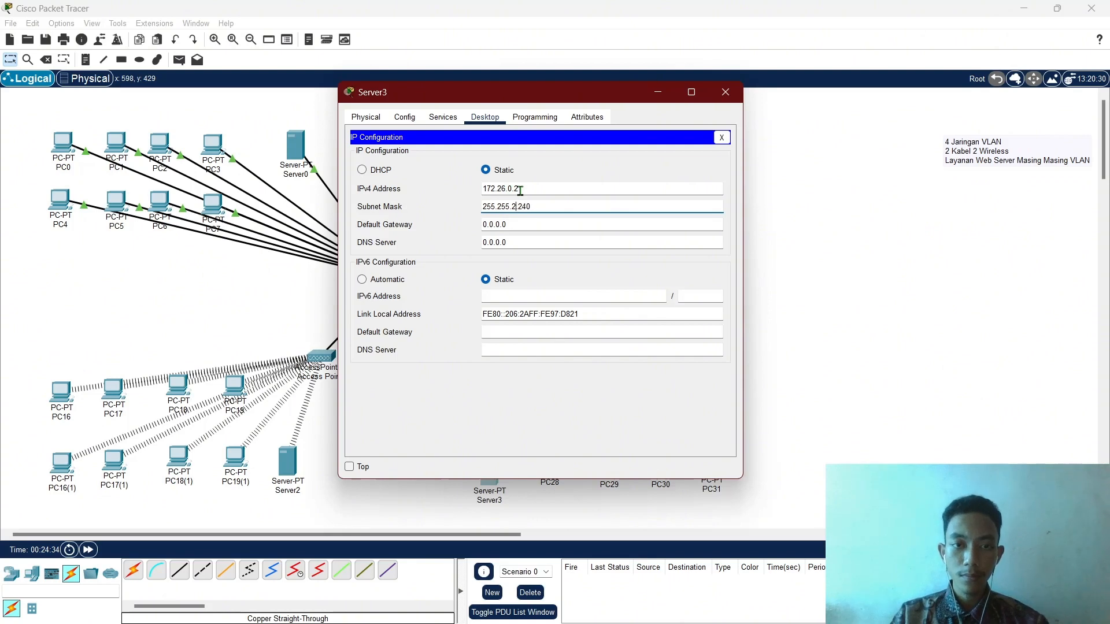
type("55.")
key("Tab")
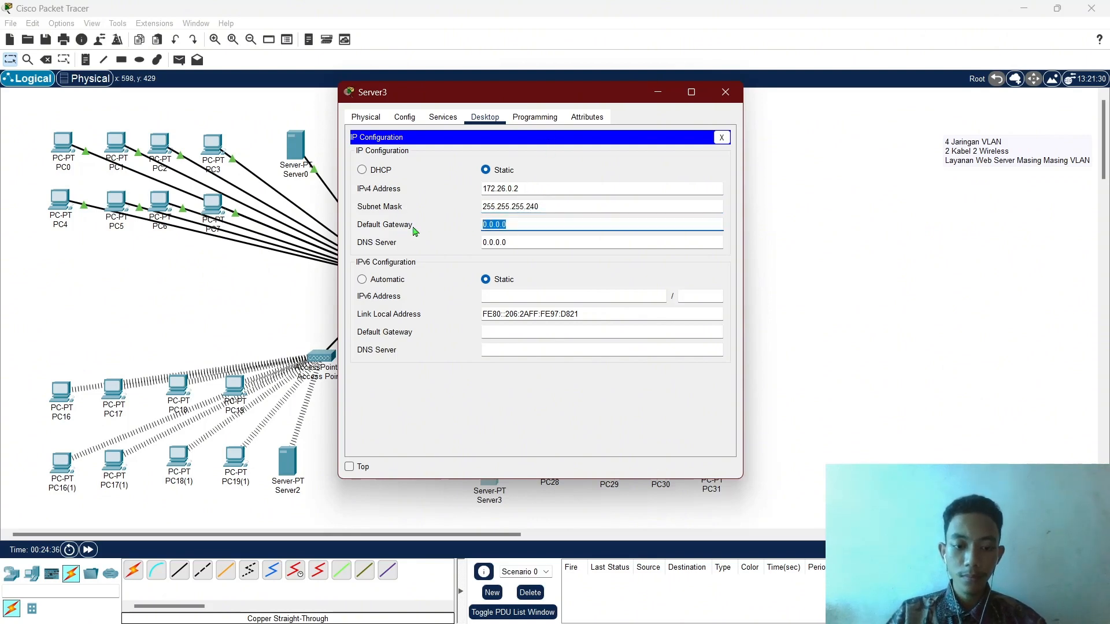
type("172.16")
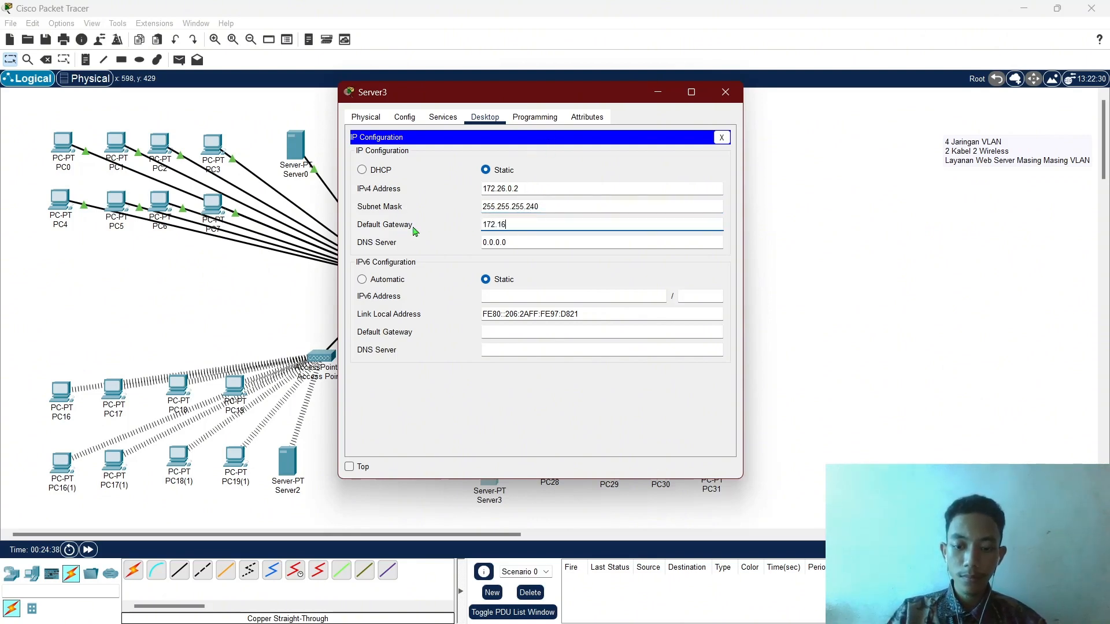
type(".0.1")
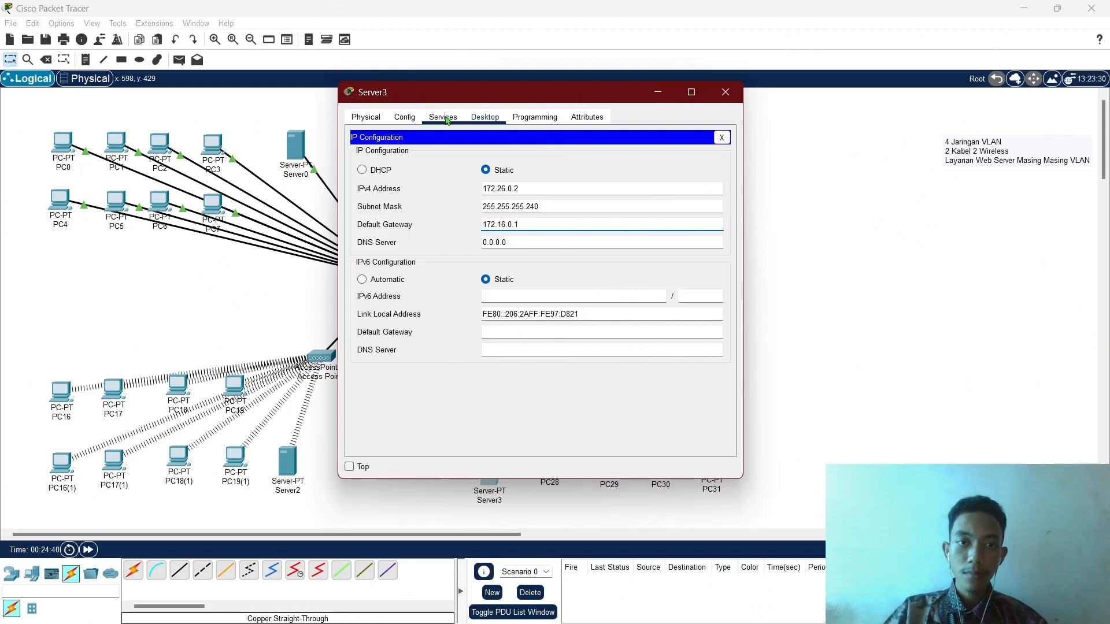
Turn on Server3's DHCP service with pool gateway 172.16.0.1.
left_click(443, 117)
left_click(388, 164)
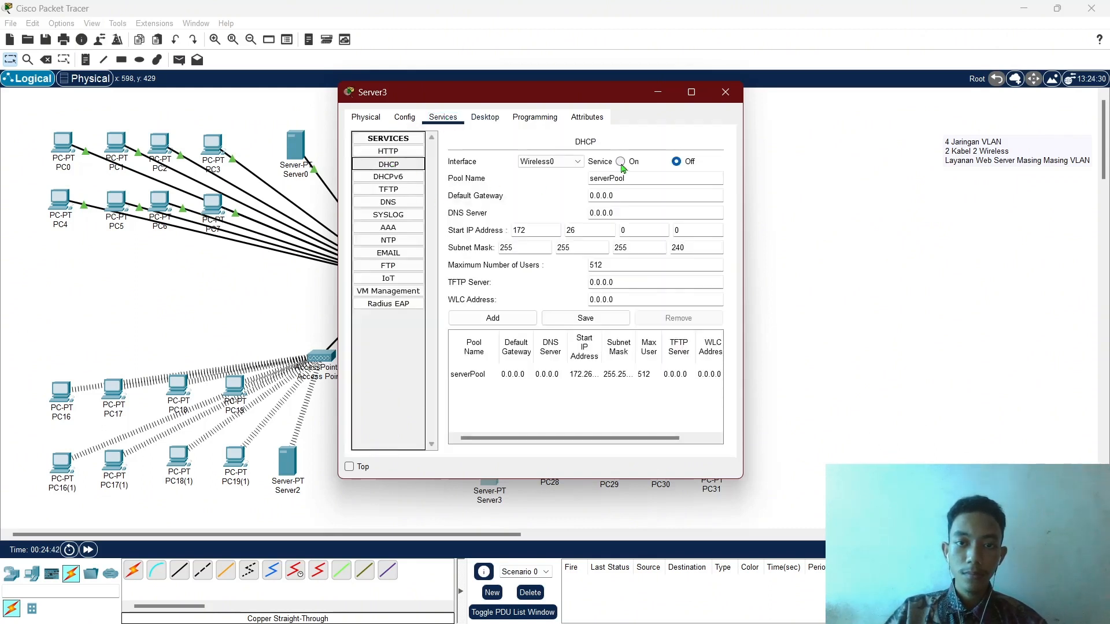
left_click(620, 161)
left_click_drag(622, 194, 542, 199)
type("172.26.0.1")
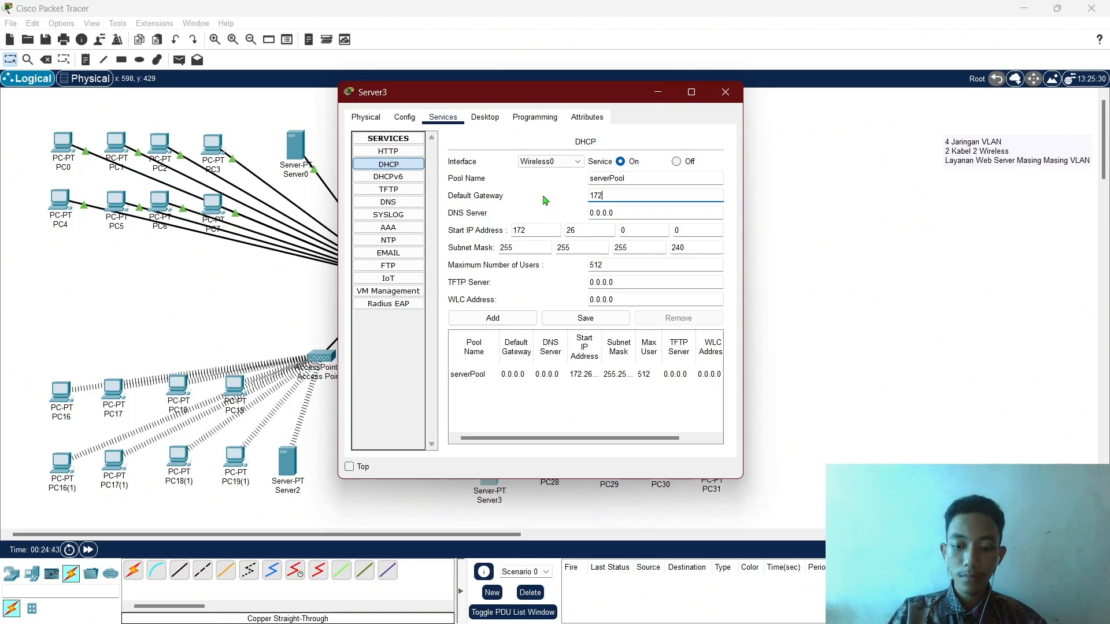
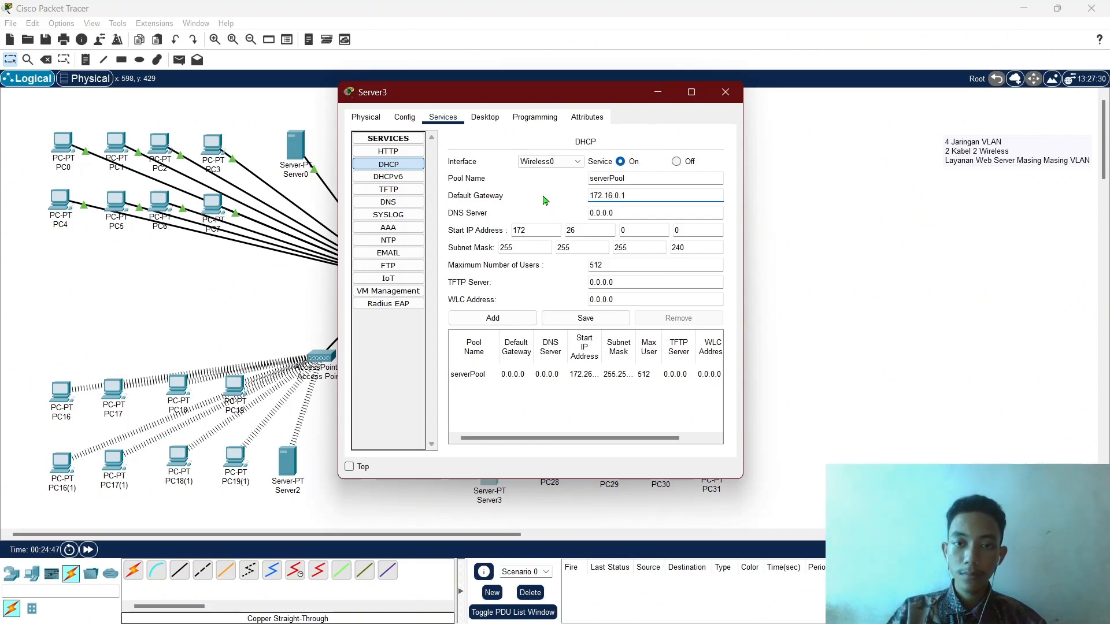
Correct Server3's default gateway to 172.26.0.1.
left_click(497, 120)
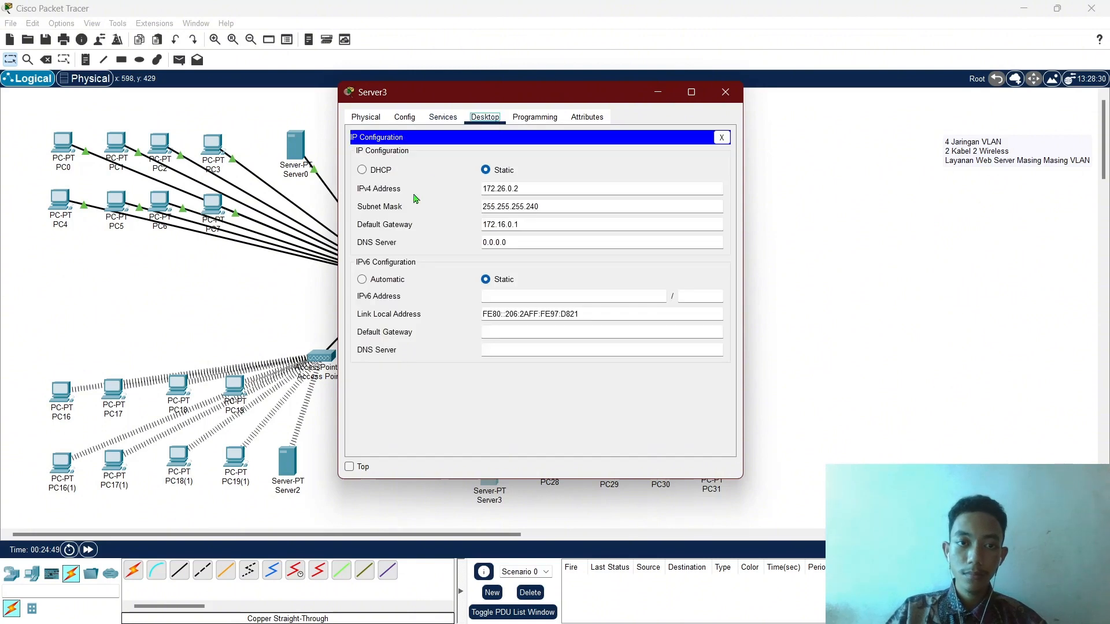
left_click(501, 227)
key("BackSpace")
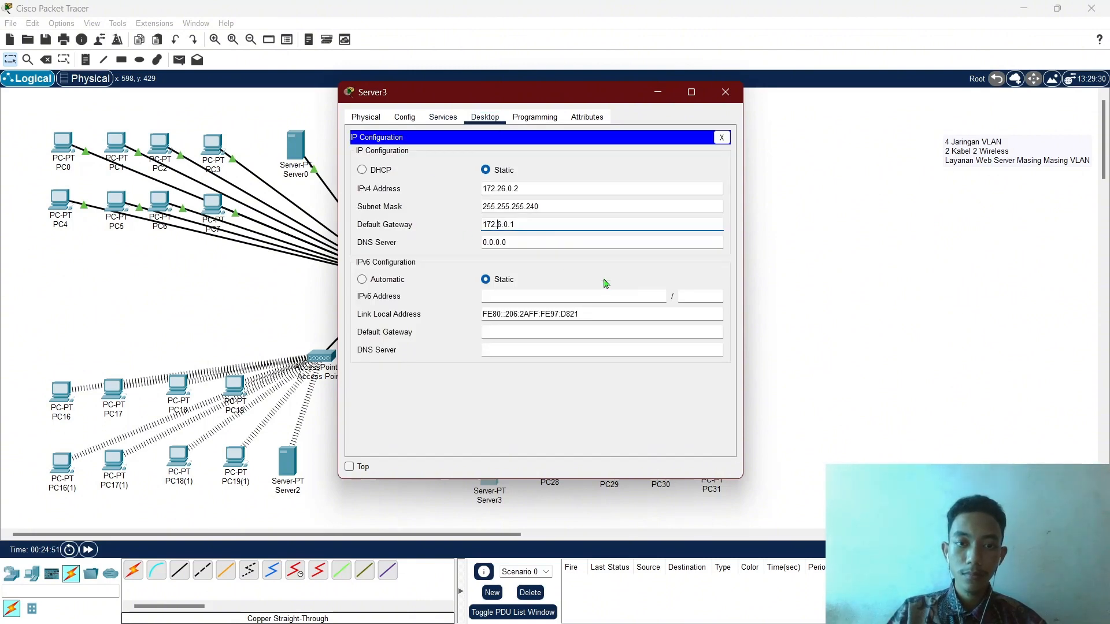
type("2")
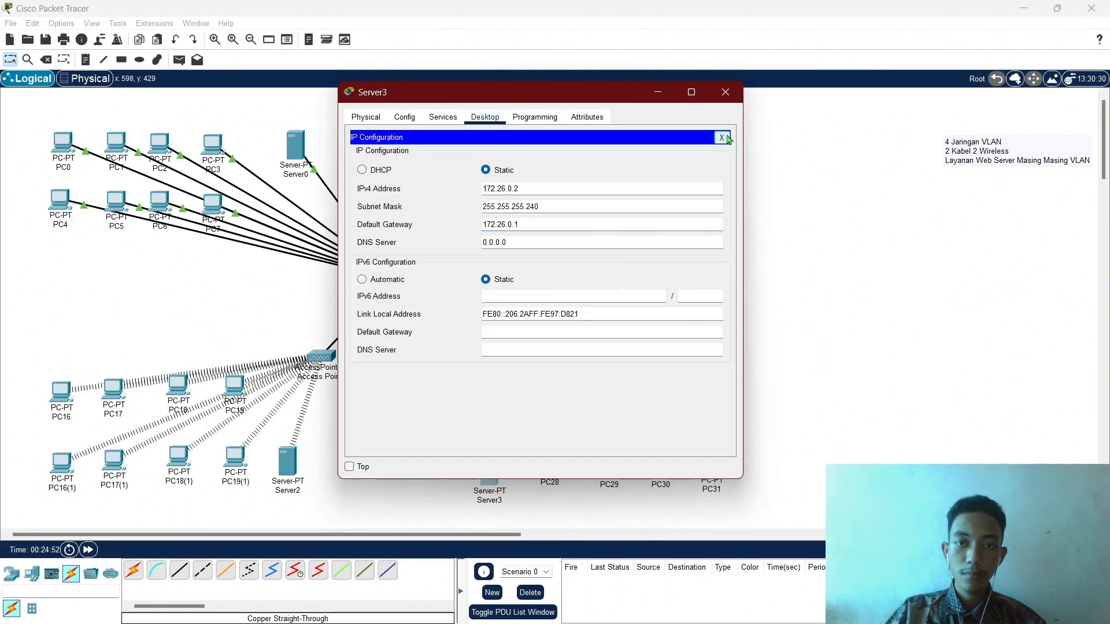
left_click(721, 137)
Set Server3's DHCP pool to start at 172.26.0.3 with 8 maximum users, and save.
left_click(443, 117)
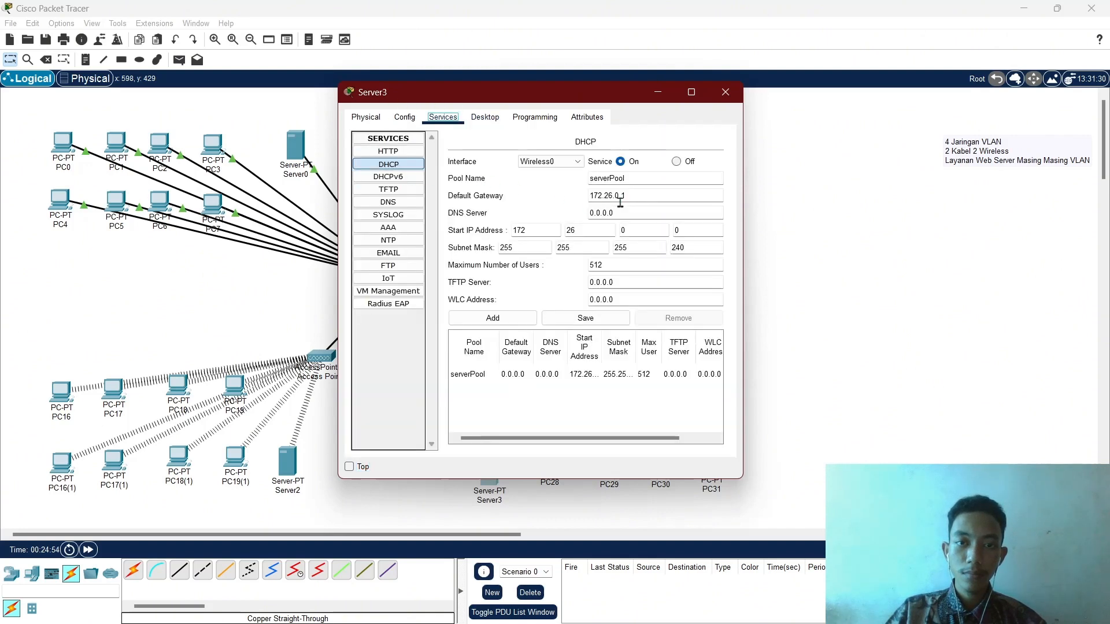
double_click(688, 230)
type("3")
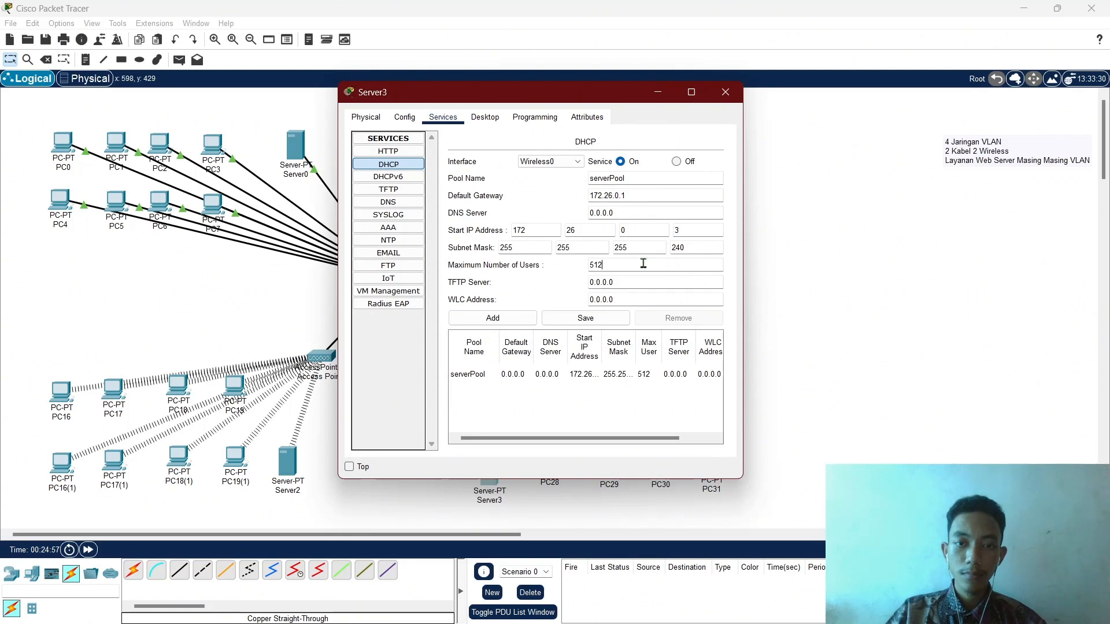
double_click(643, 264)
type("8")
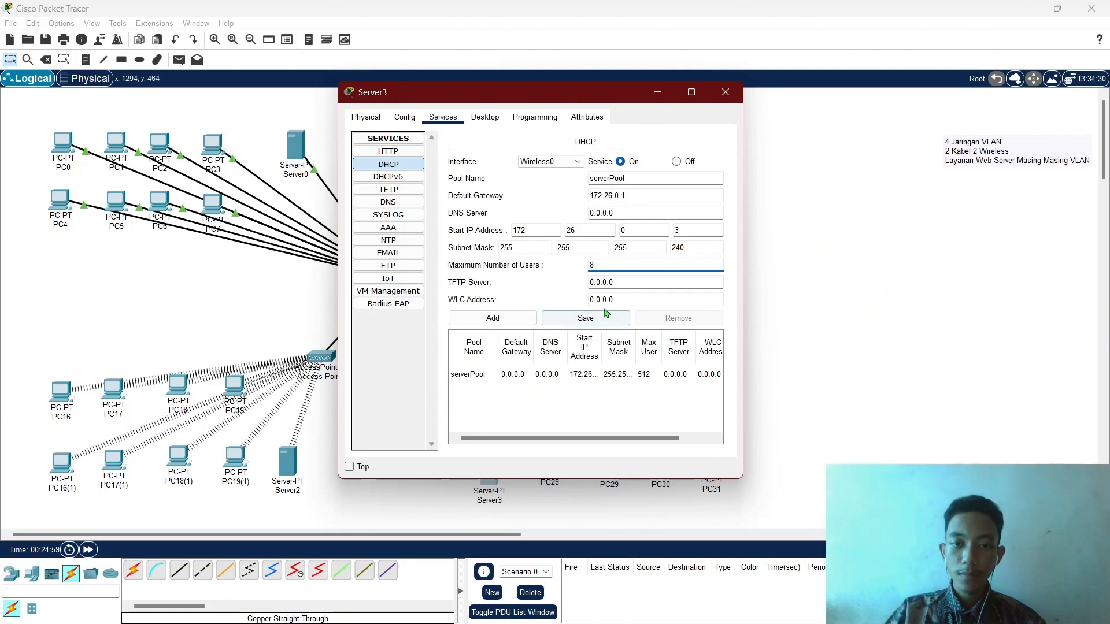
left_click(605, 317)
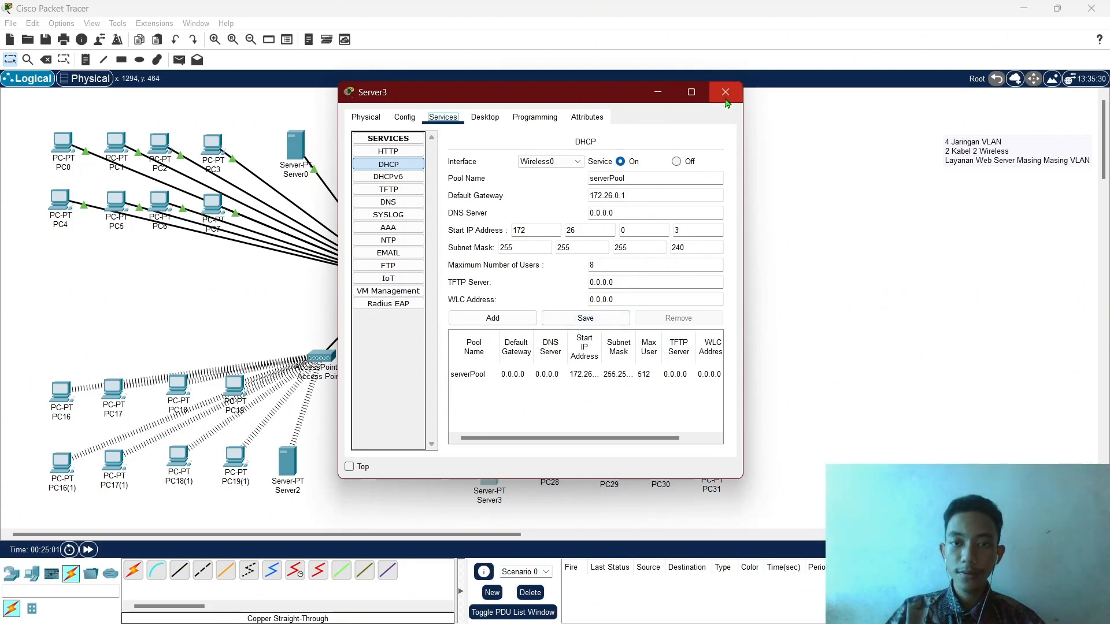
left_click(725, 93)
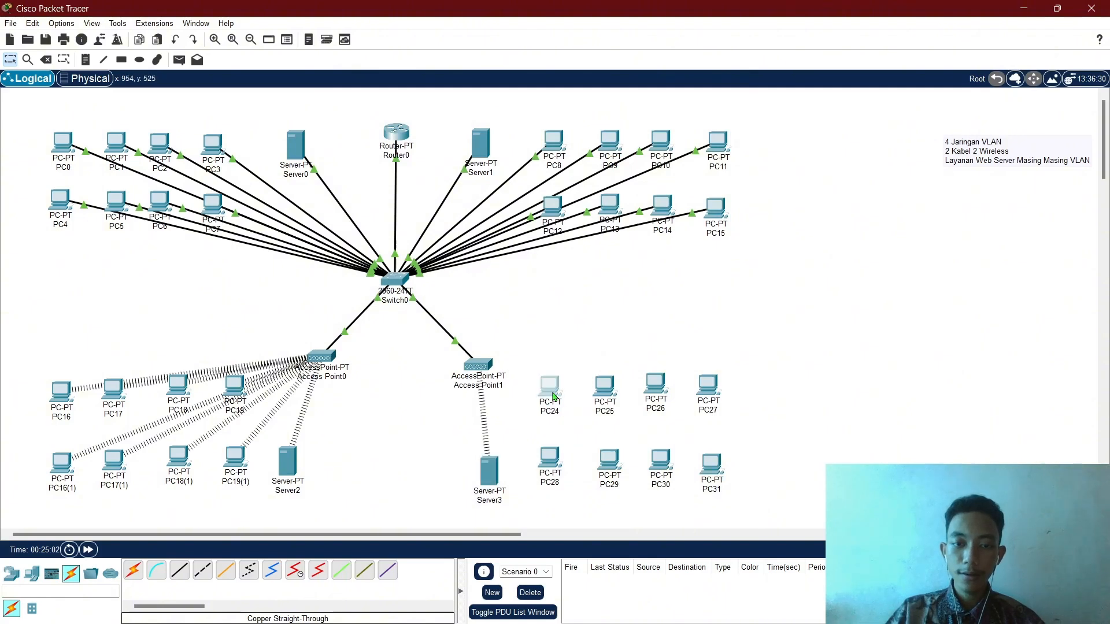
Join PC24 to the LAB D wireless network with the pasted WPA2 key.
left_click(553, 397)
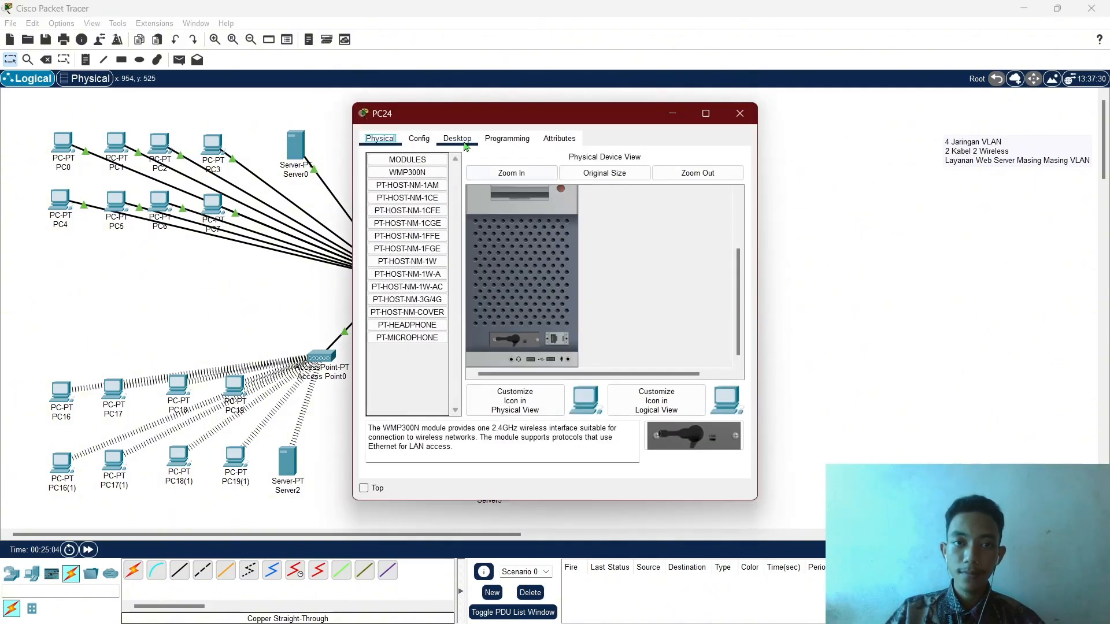
left_click(457, 139)
left_click(408, 307)
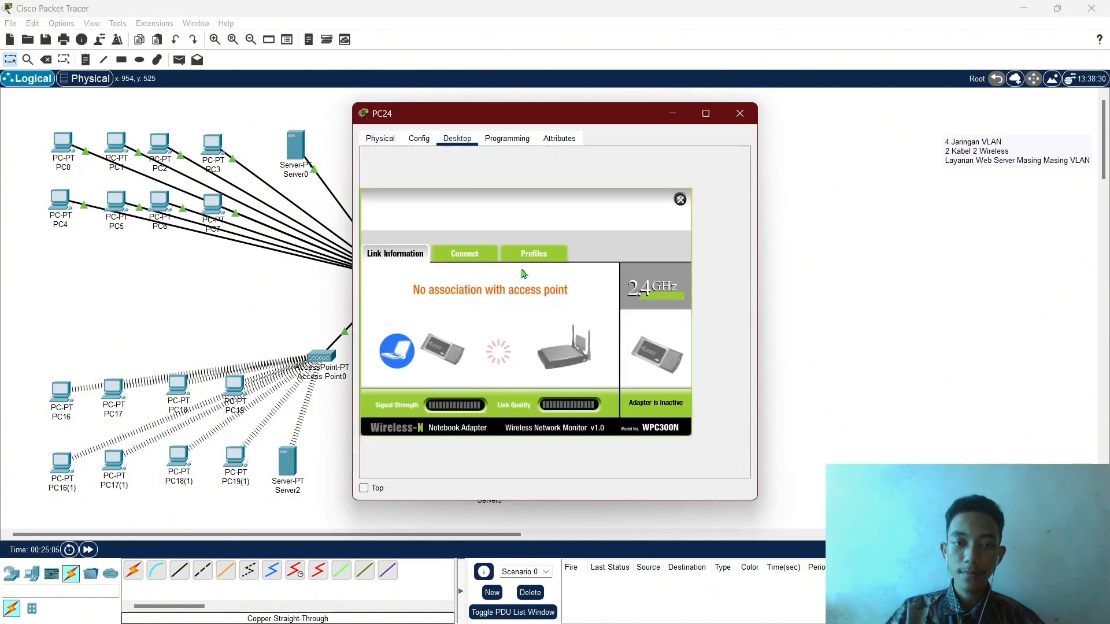
left_click(469, 254)
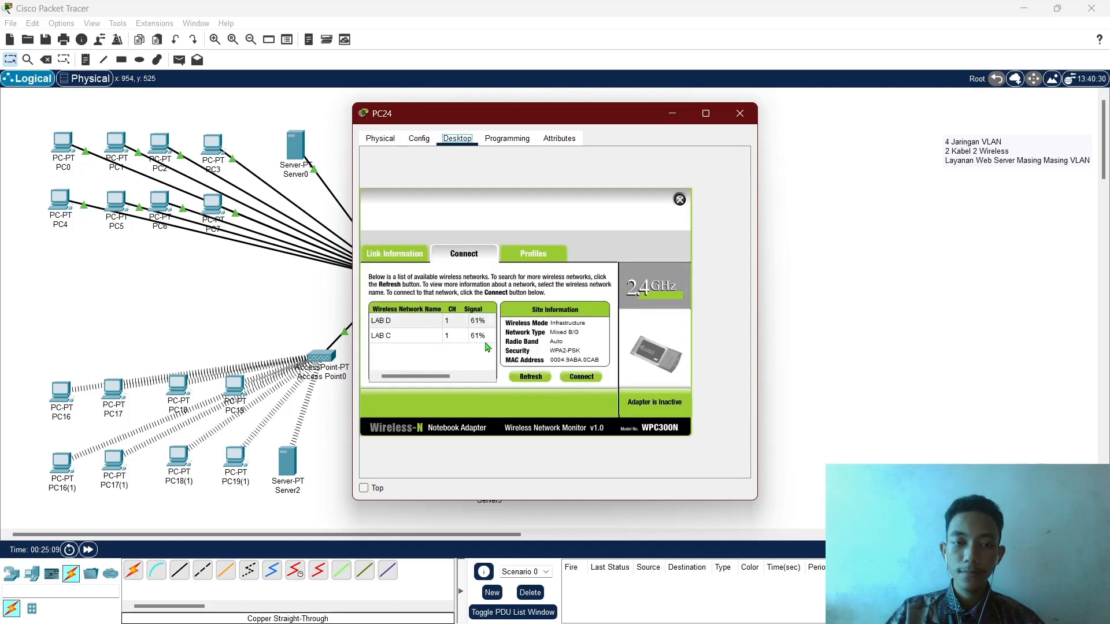
left_click(422, 326)
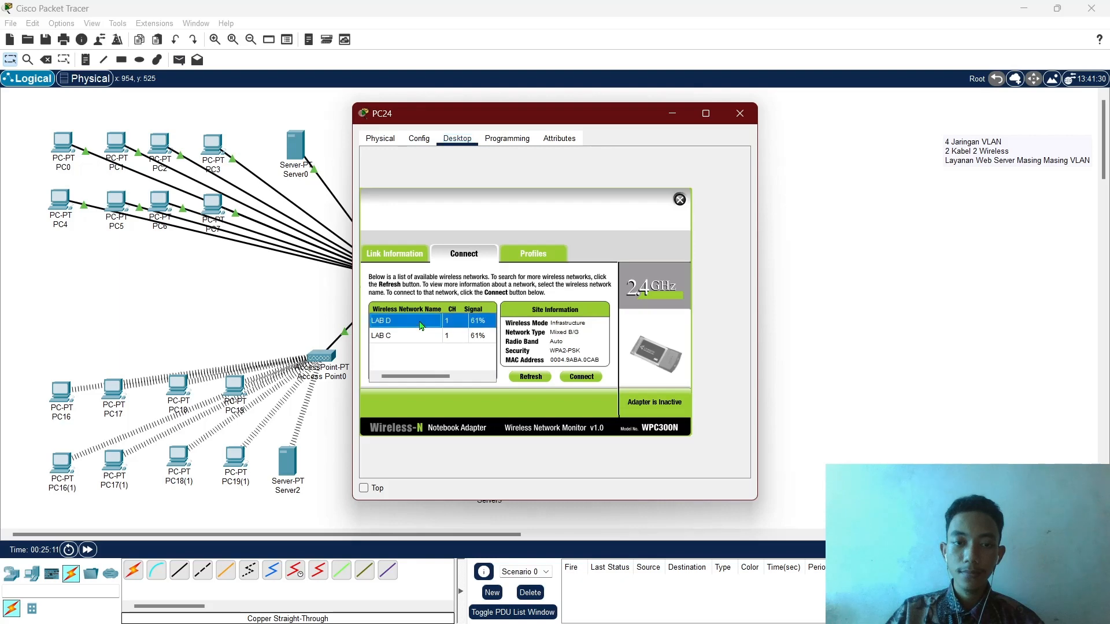
left_click(582, 376)
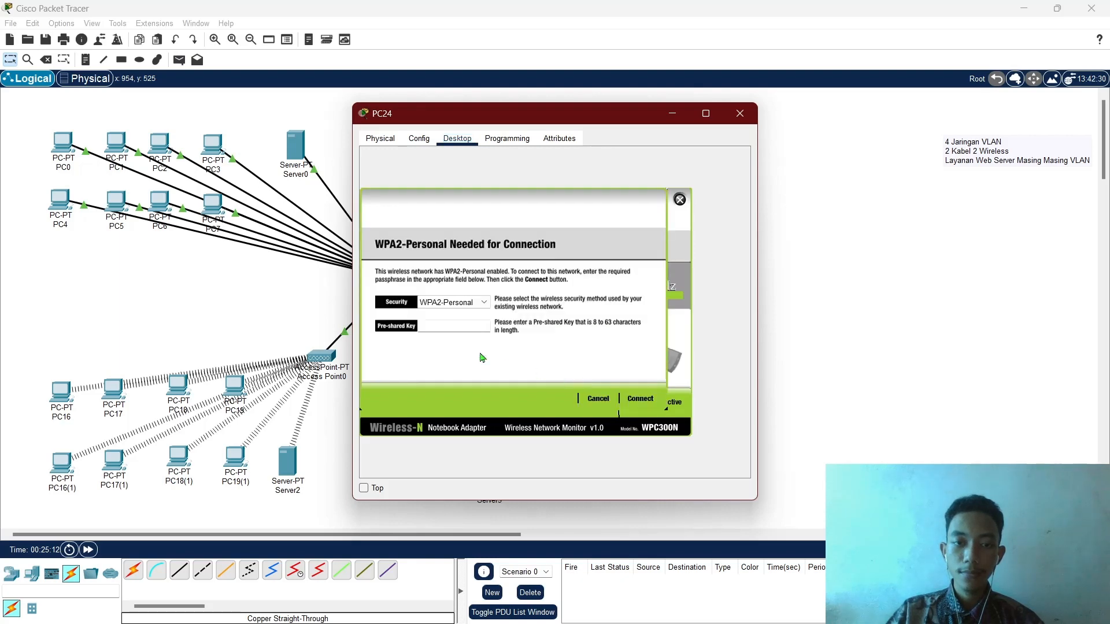
left_click(454, 327)
key("ctrl+v")
left_click(640, 403)
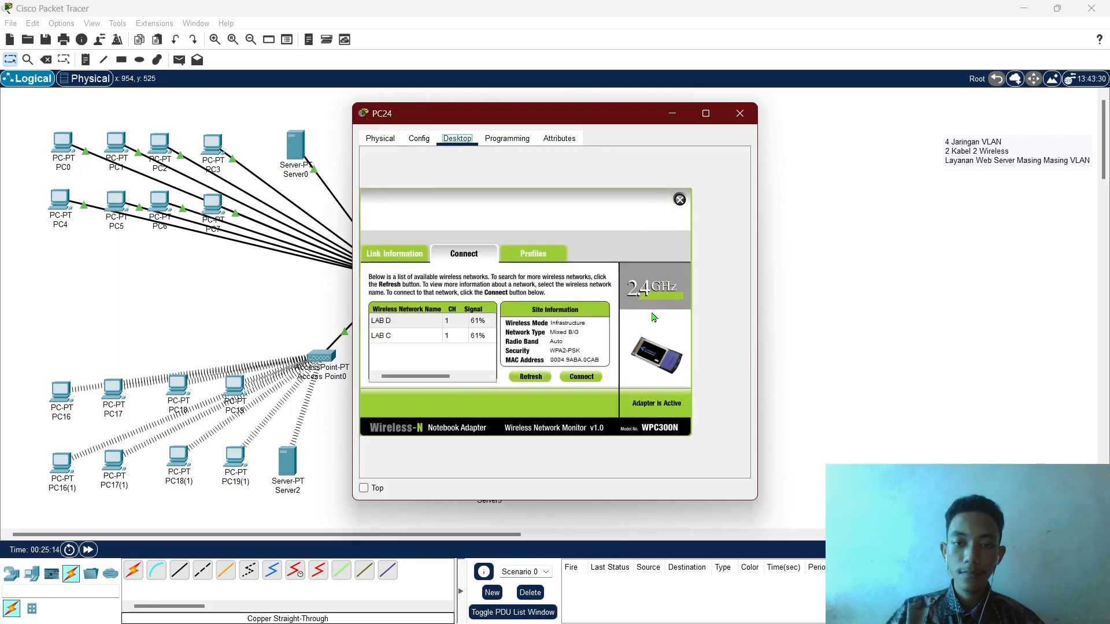
left_click(680, 199)
Renew PC24's DHCP lease so it receives 172.26.0.3.
left_click(424, 177)
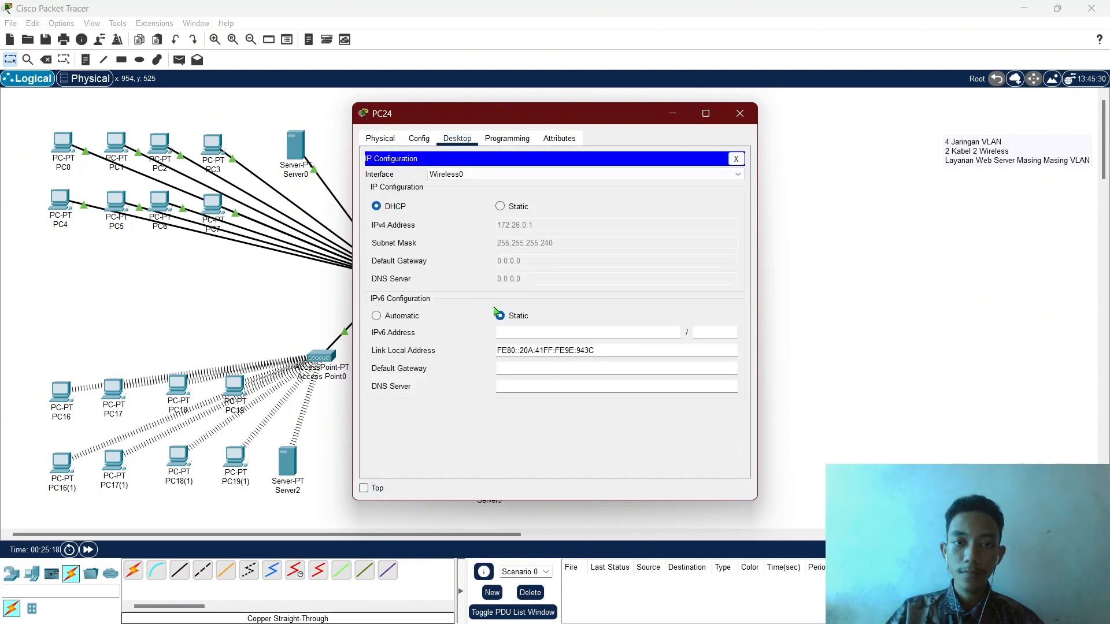
left_click(396, 215)
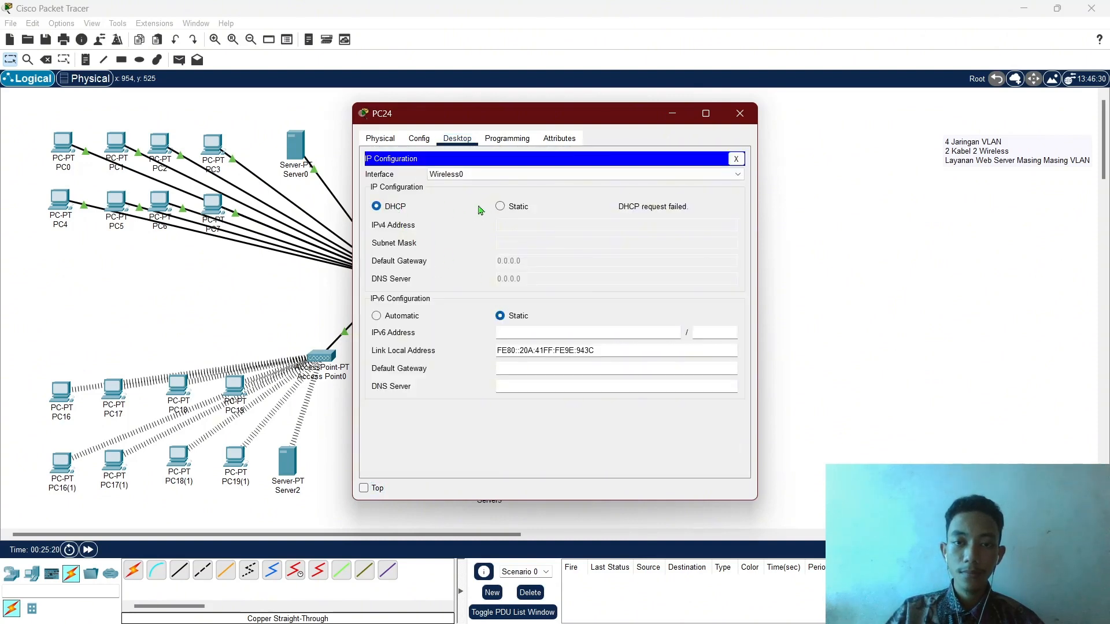
left_click(500, 207)
left_click(376, 206)
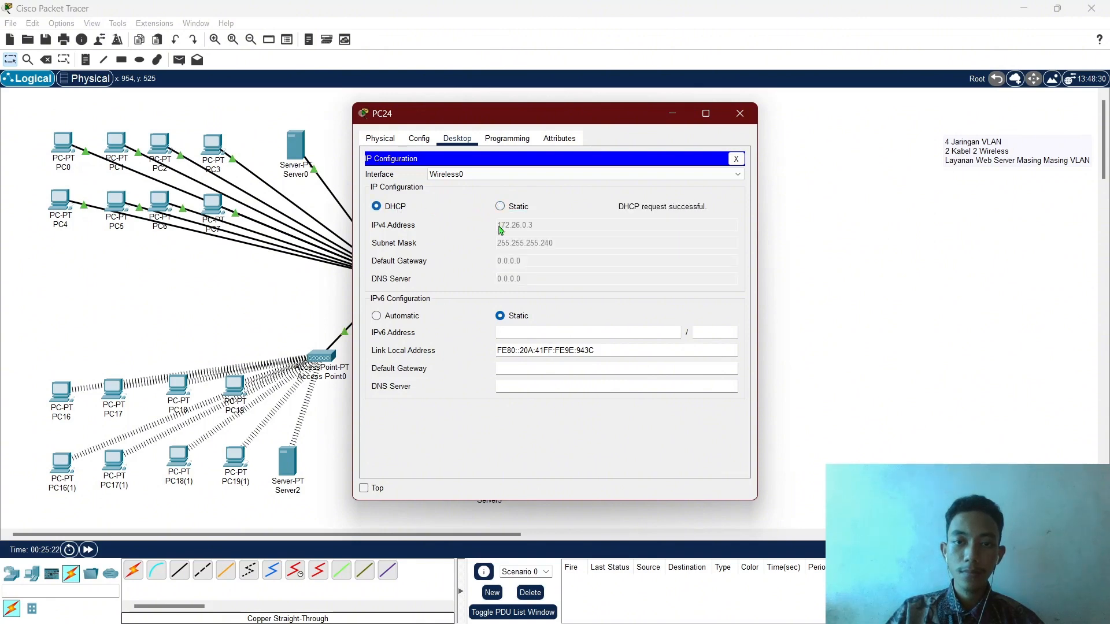
left_click(740, 114)
left_click(607, 385)
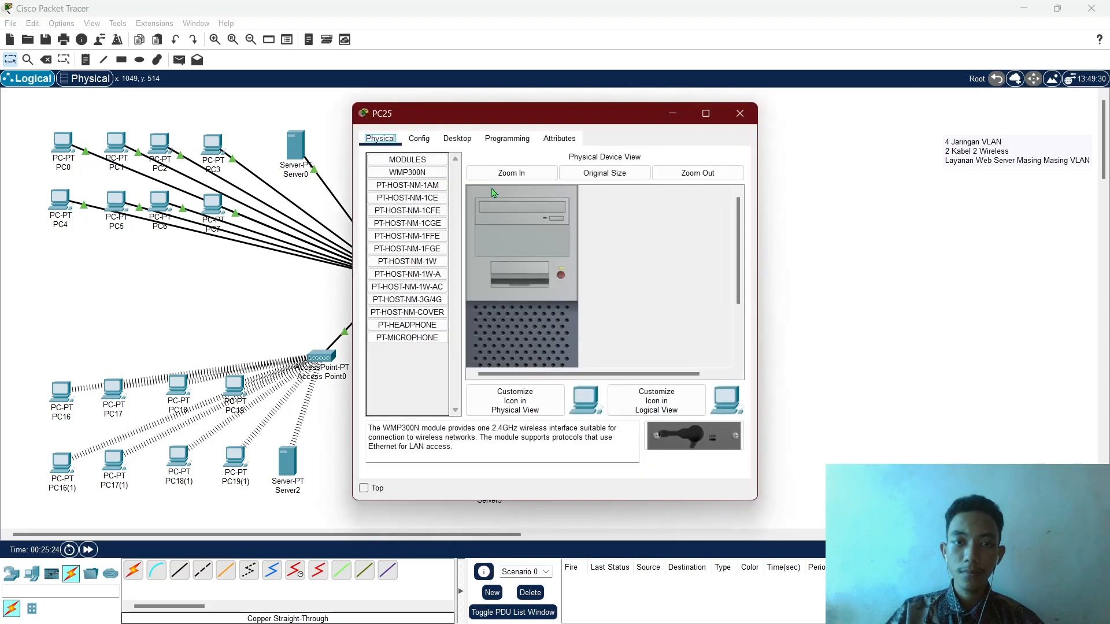
Open PC25's wireless client and rescan for available networks.
left_click(457, 139)
left_click(381, 139)
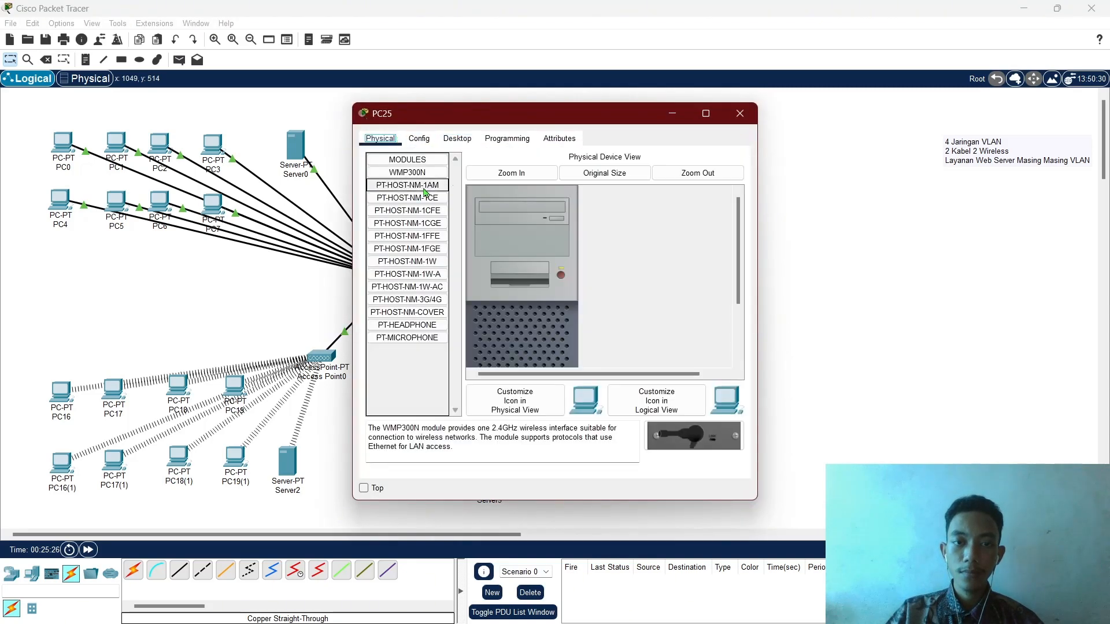
scroll(546, 279, "down", 3)
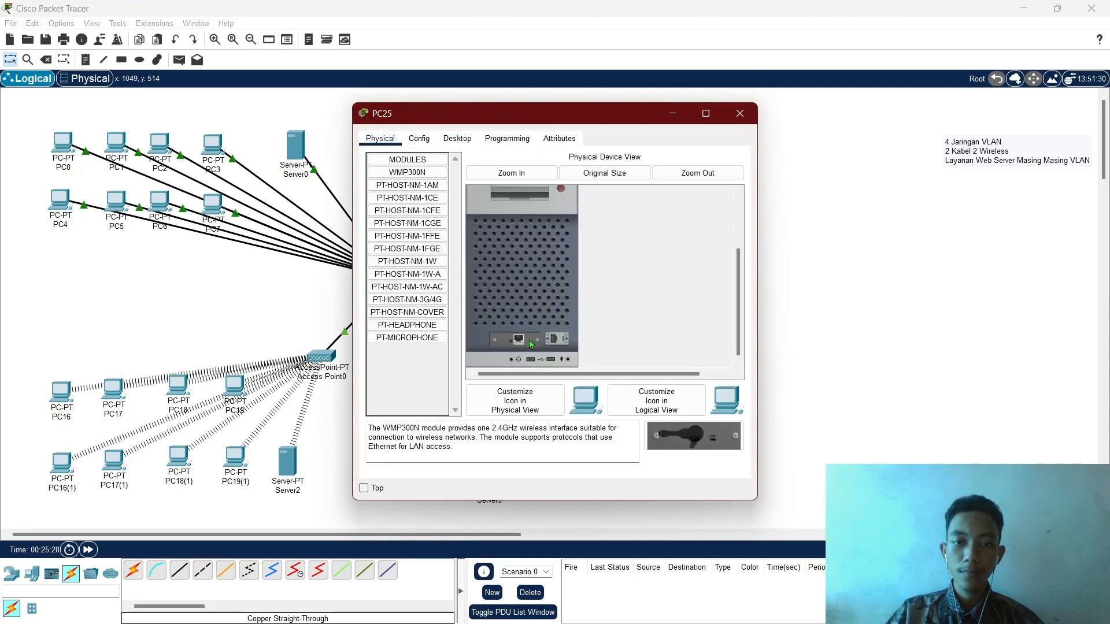
scroll(579, 221, "up", 3)
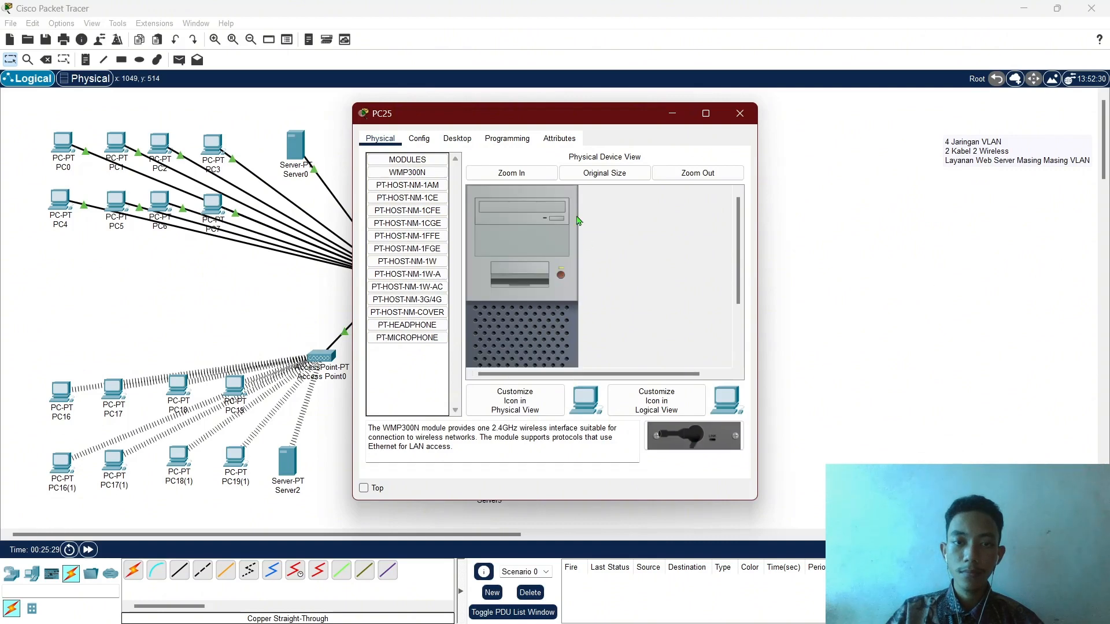
left_click(456, 139)
left_click(401, 295)
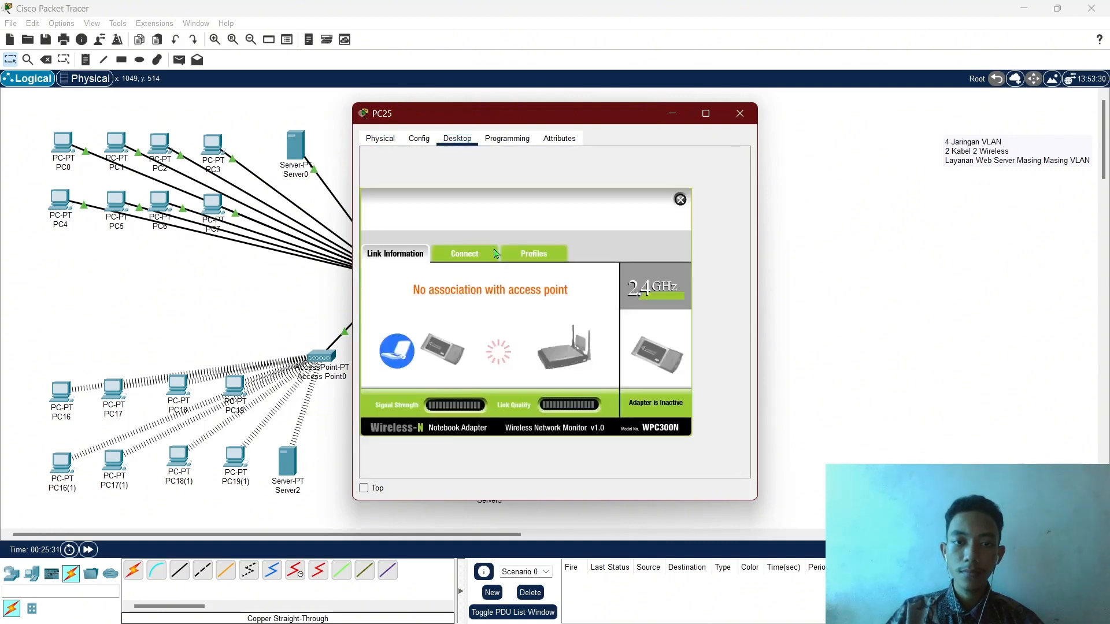
left_click(472, 256)
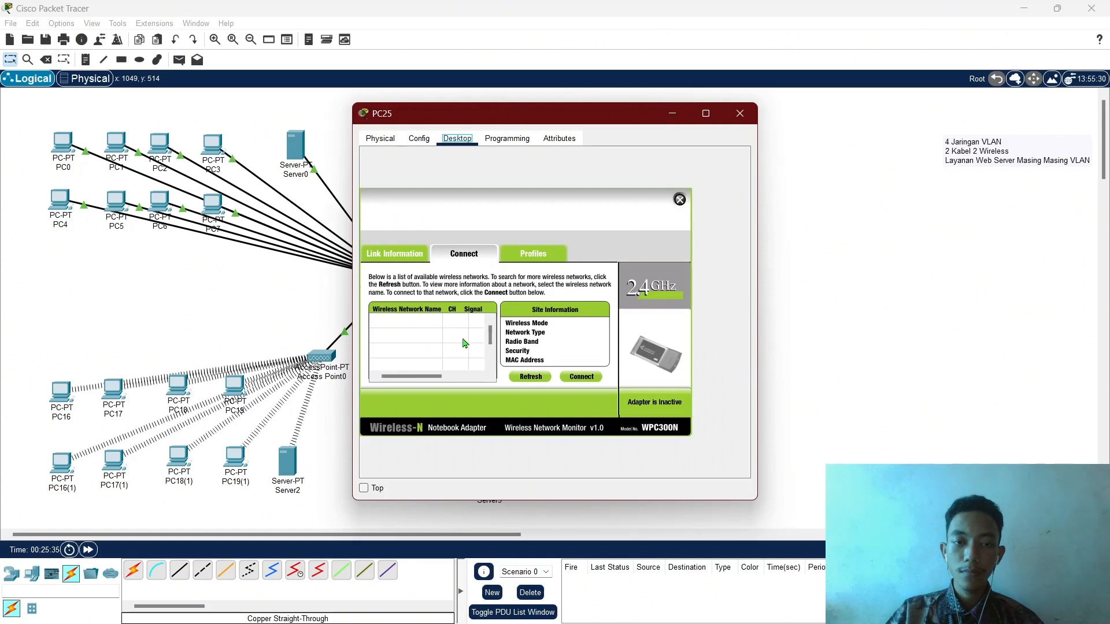
left_click(528, 377)
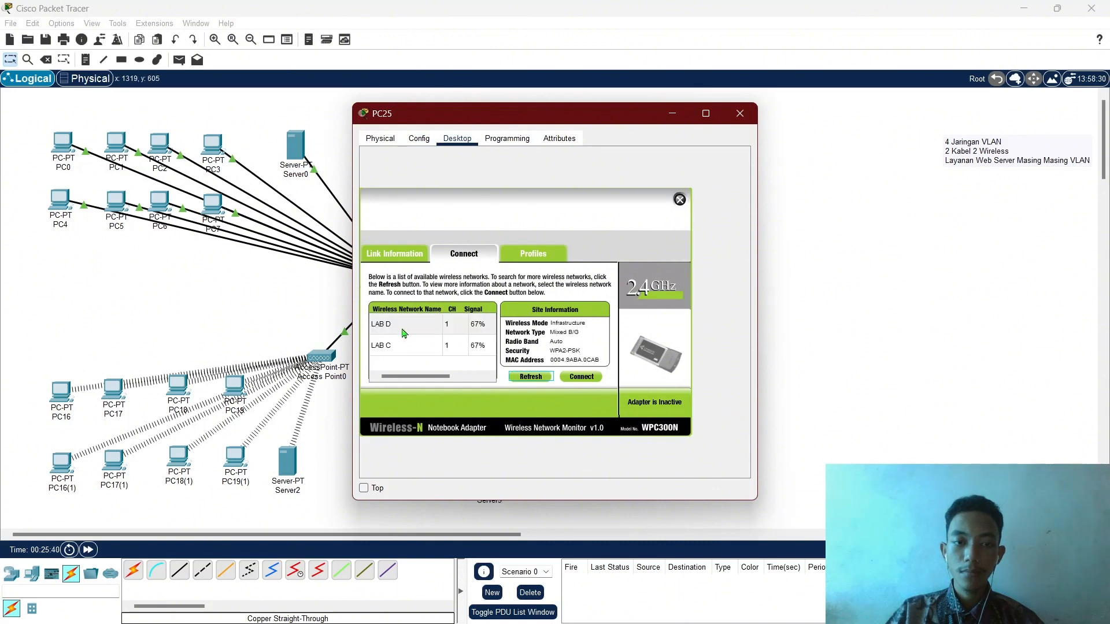
Connect PC25 to LAB D using the pasted WPA2 key.
left_click(404, 334)
left_click(581, 377)
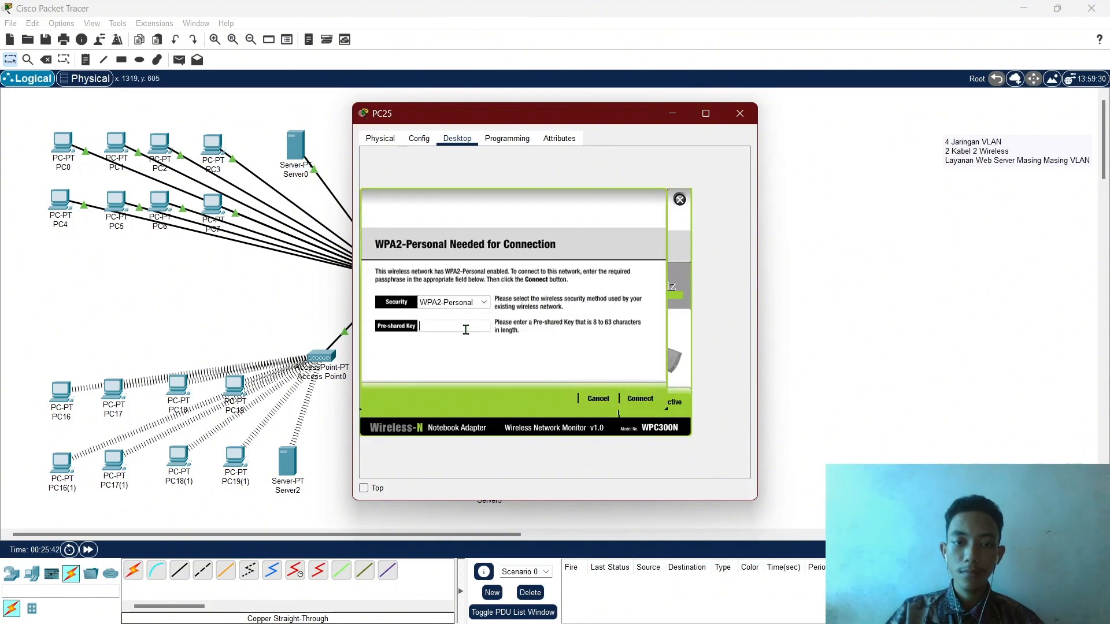
type("12345678")
left_click(640, 402)
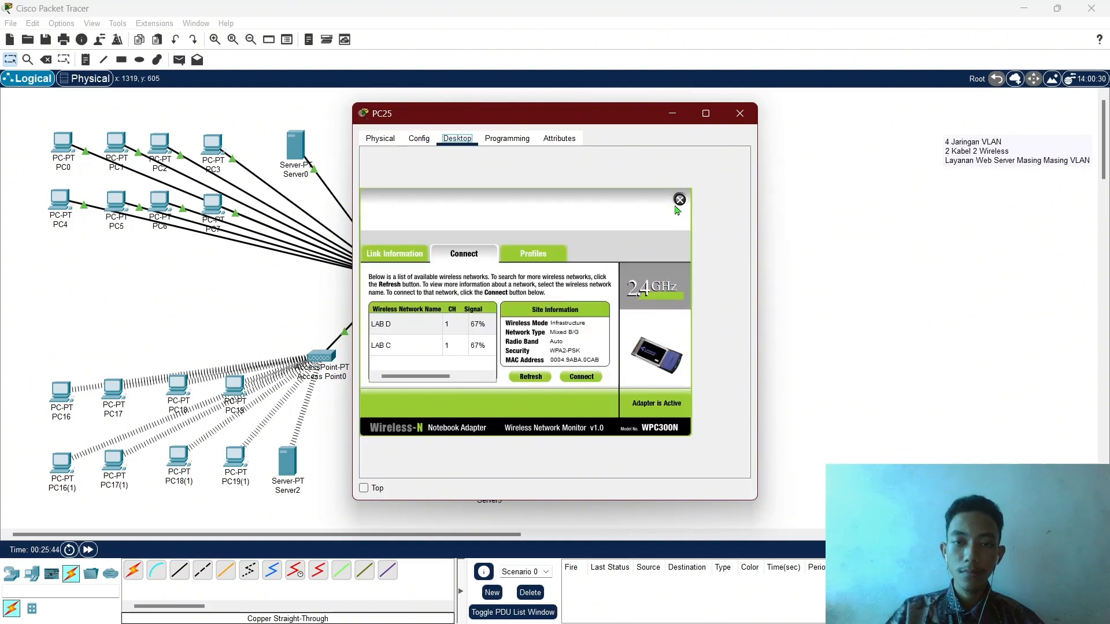
left_click(678, 201)
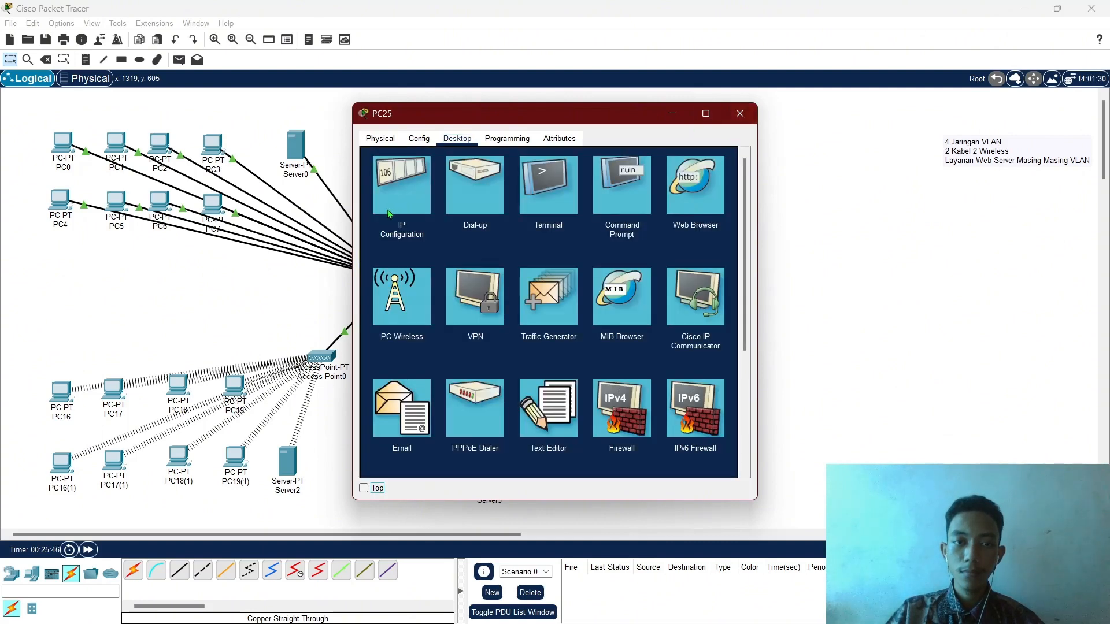
Confirm PC25 received 172.26.0.4 by DHCP.
left_click(422, 225)
left_click(740, 114)
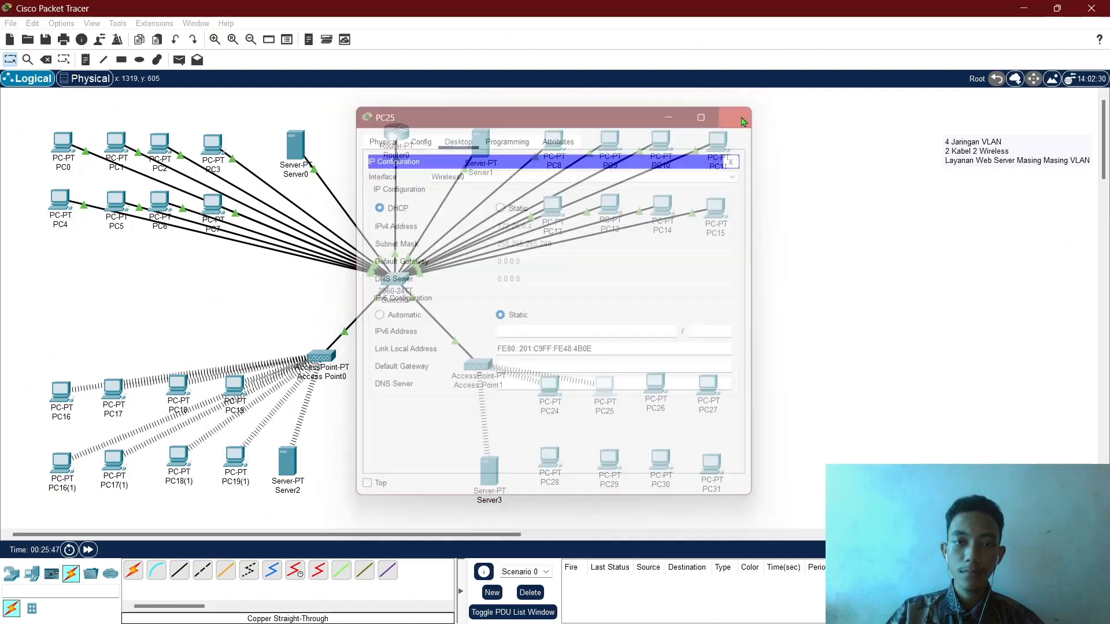
left_click(655, 390)
left_click(457, 139)
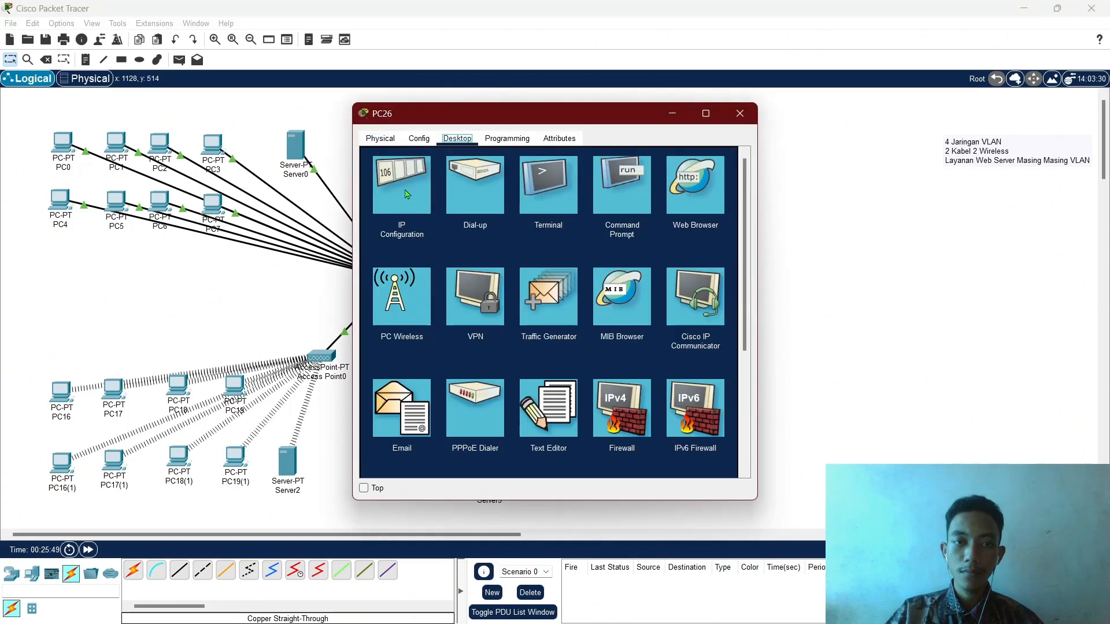
Power PC26 back on after its wireless client reports an interface error.
left_click(394, 295)
left_click(659, 328)
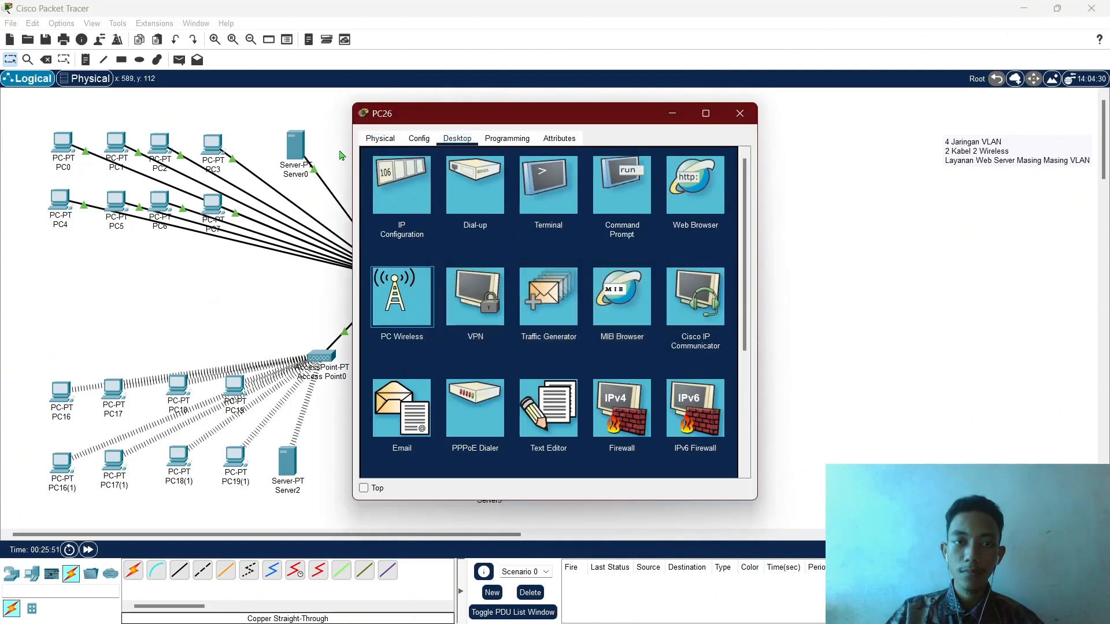
left_click(381, 139)
scroll(537, 279, "down", 3)
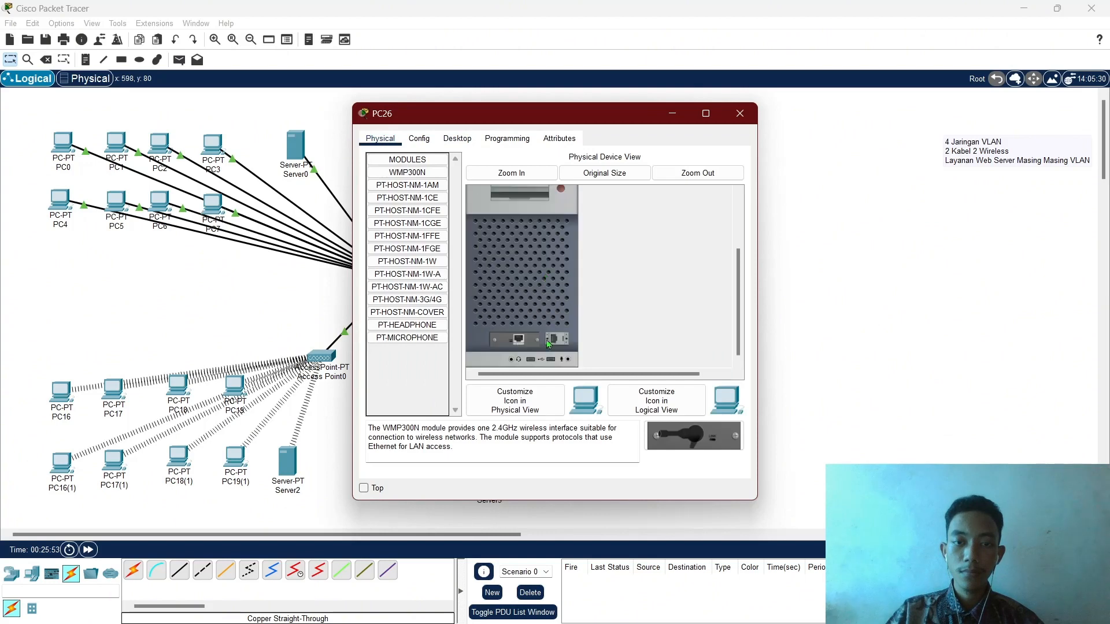
left_click_drag(678, 431, 517, 340)
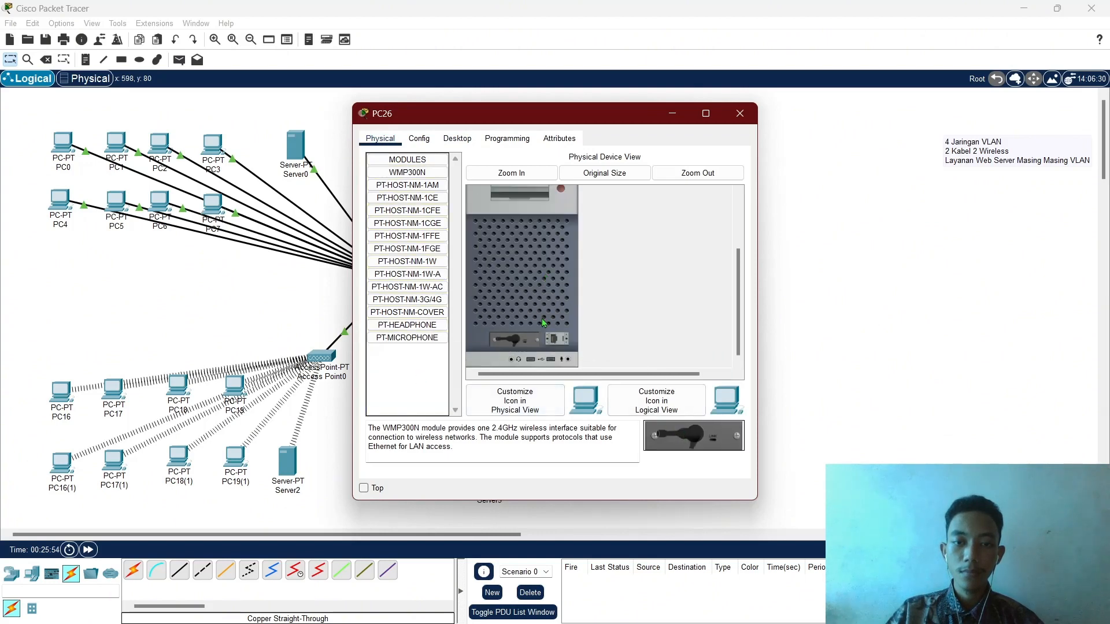
scroll(544, 315, "up", 3)
left_click(562, 277)
Open PC26's wireless client and rescan for available networks.
left_click(457, 138)
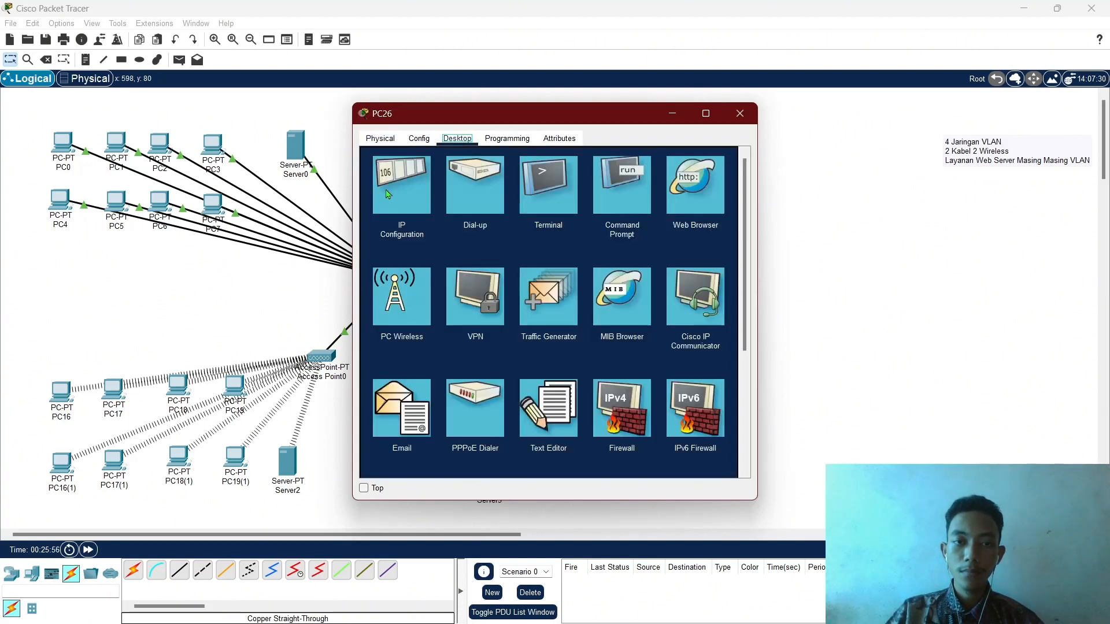
left_click(397, 307)
left_click(480, 255)
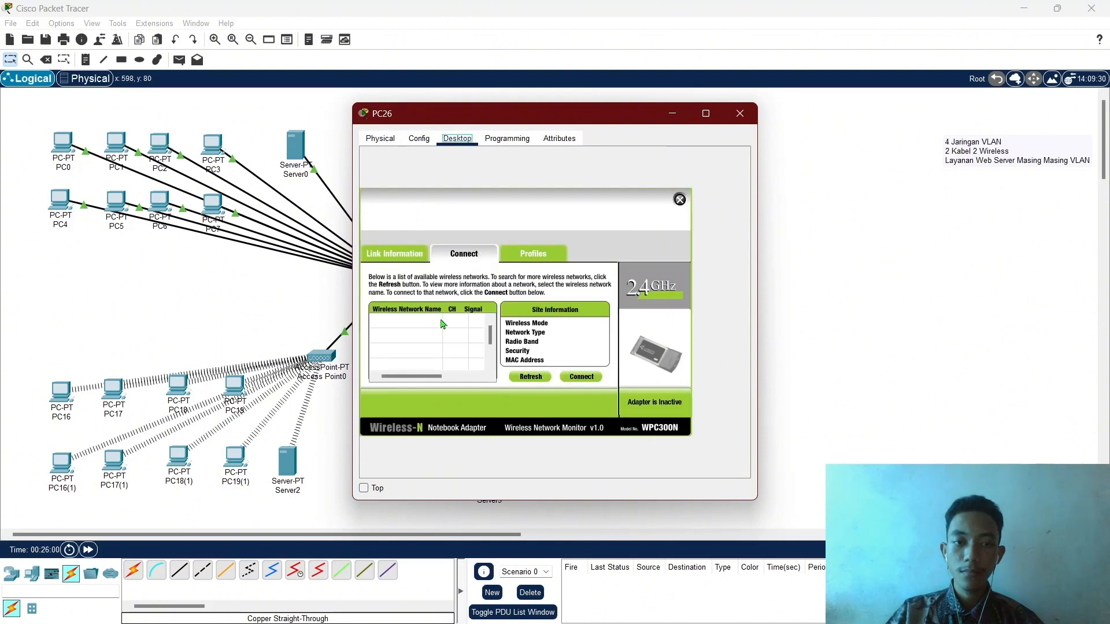
left_click(527, 380)
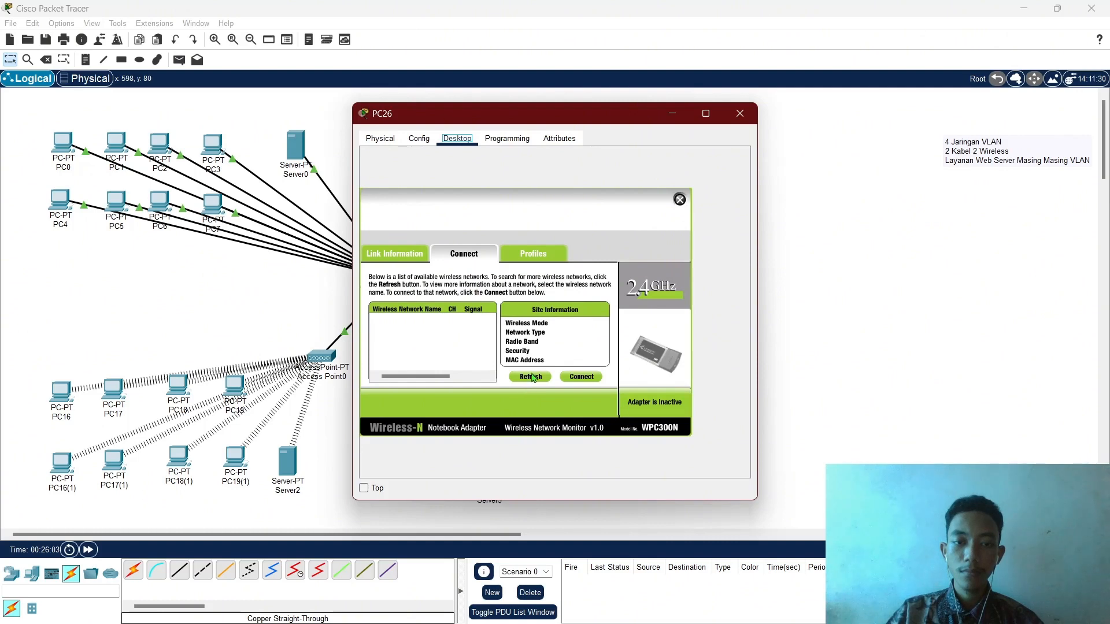
left_click(533, 377)
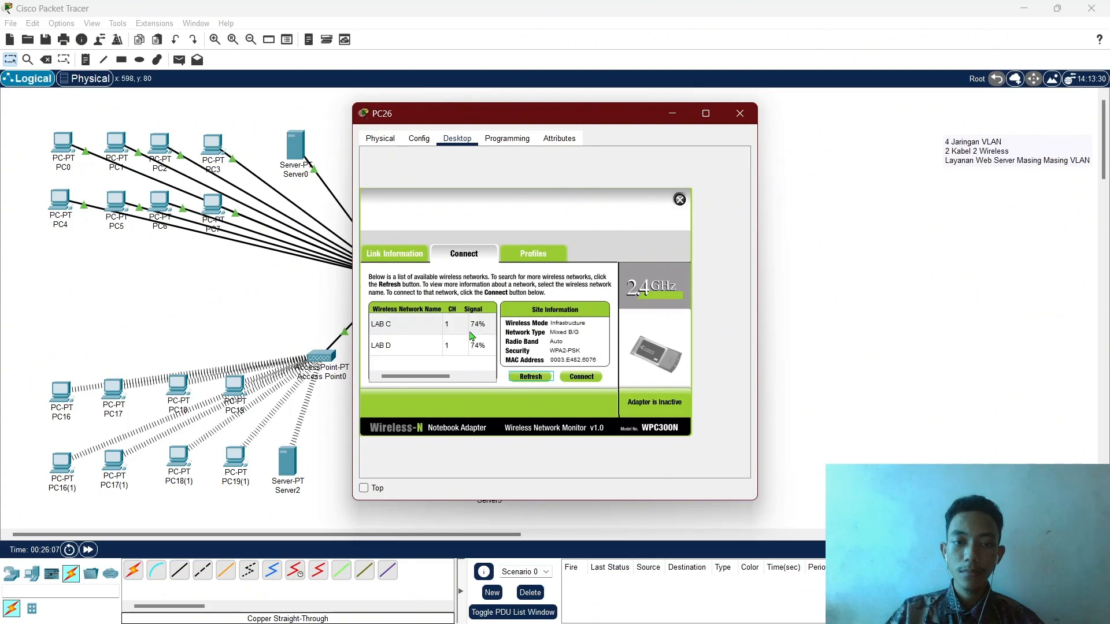
Join PC26 to the lab network with the WPA2 key, receiving 172.26.0.5.
left_click(440, 344)
left_click(578, 377)
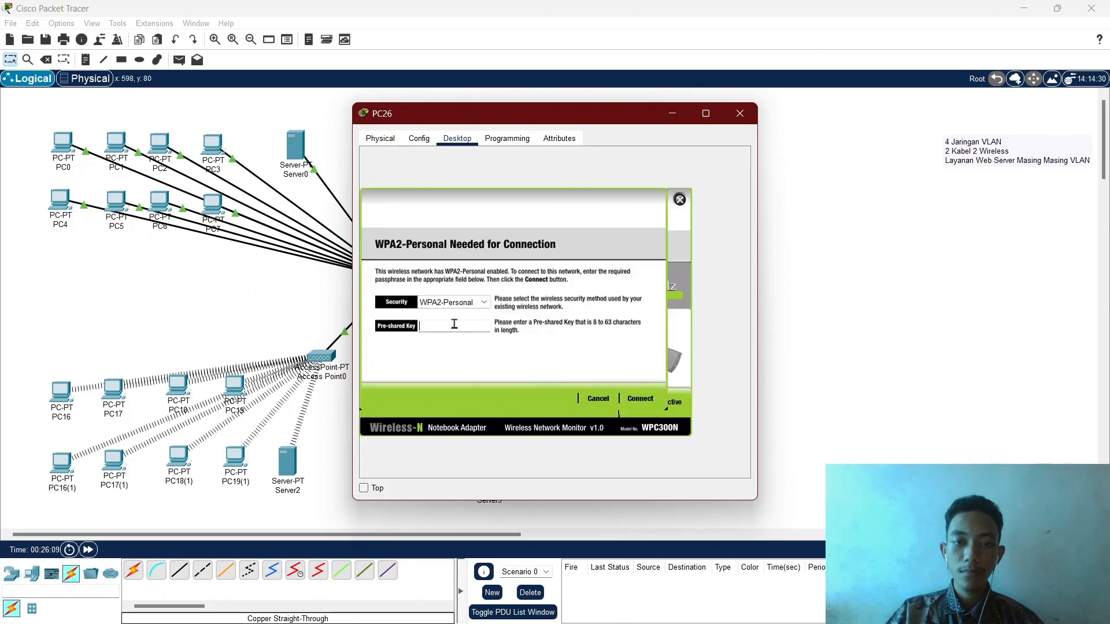
key("ctrl+v")
left_click(645, 401)
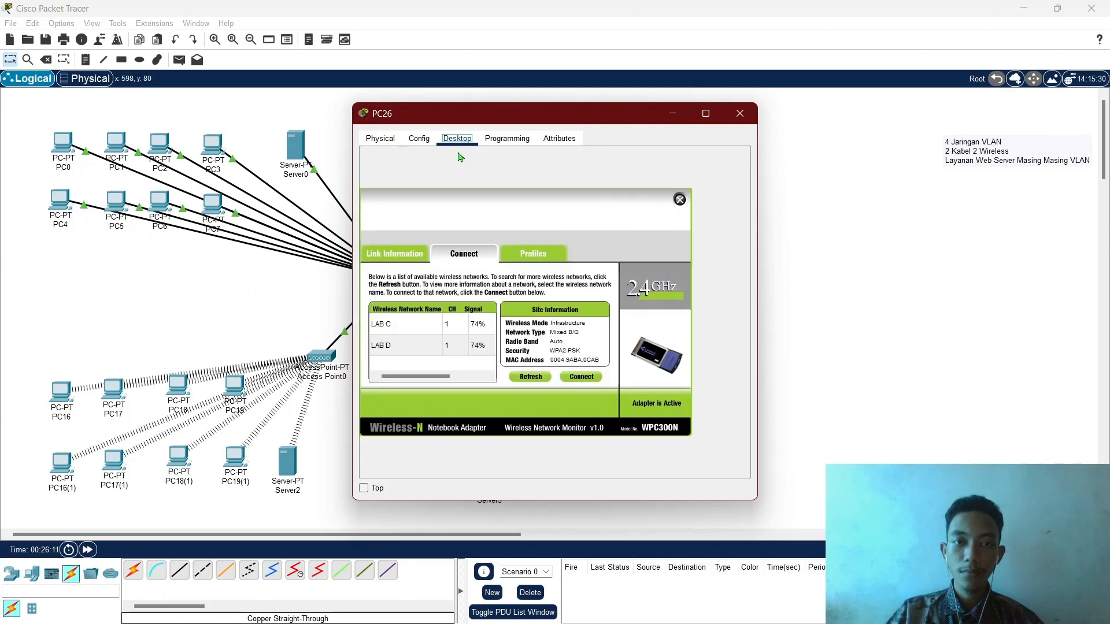
left_click(680, 200)
left_click(413, 194)
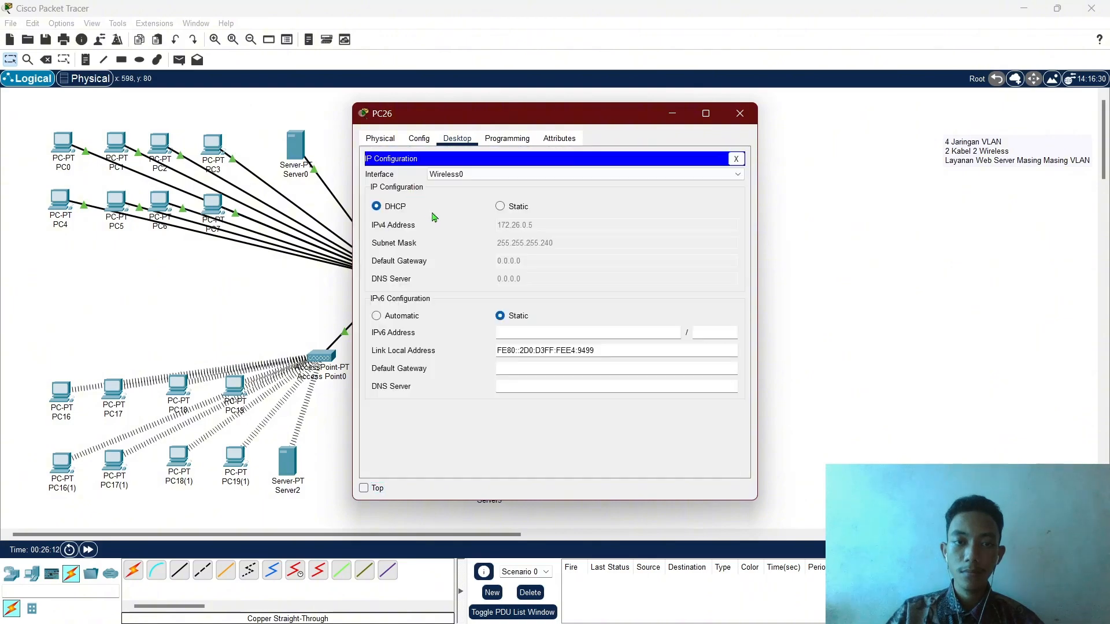
left_click(740, 113)
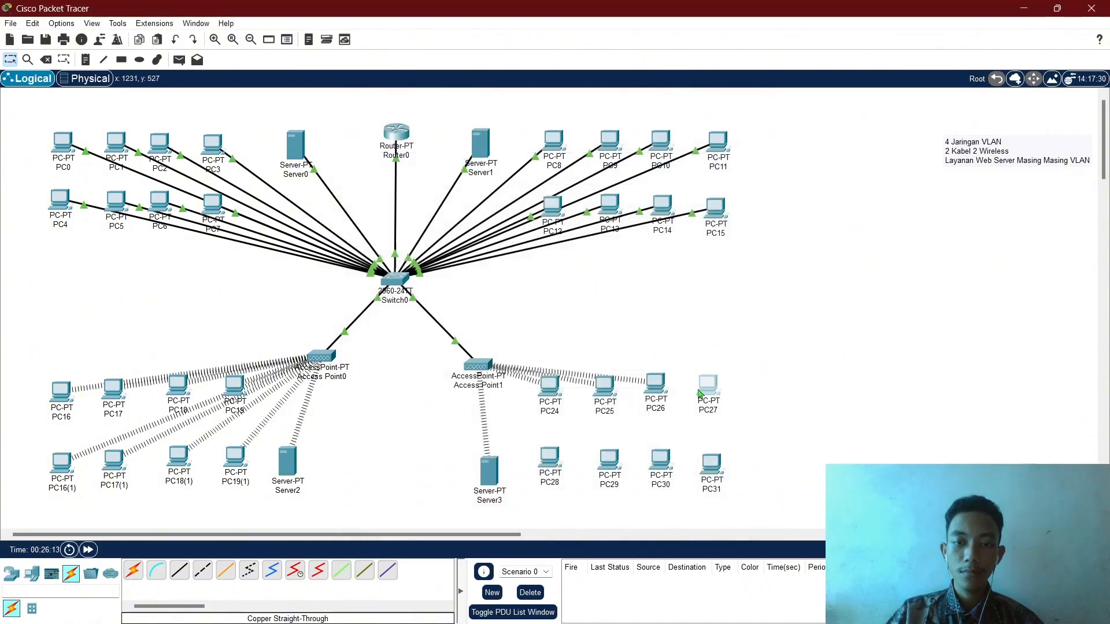
Replace PC27's wired network card with a WMP300N wireless module.
left_click(702, 392)
left_click(457, 138)
left_click(381, 138)
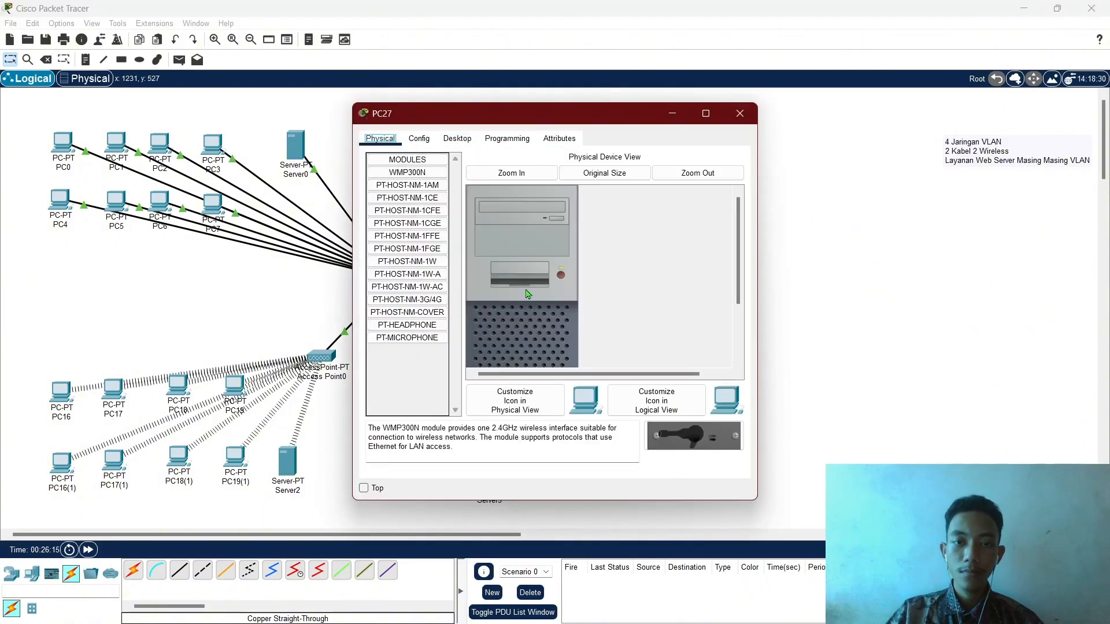
scroll(519, 277, "down", 3)
left_click_drag(501, 340, 431, 377)
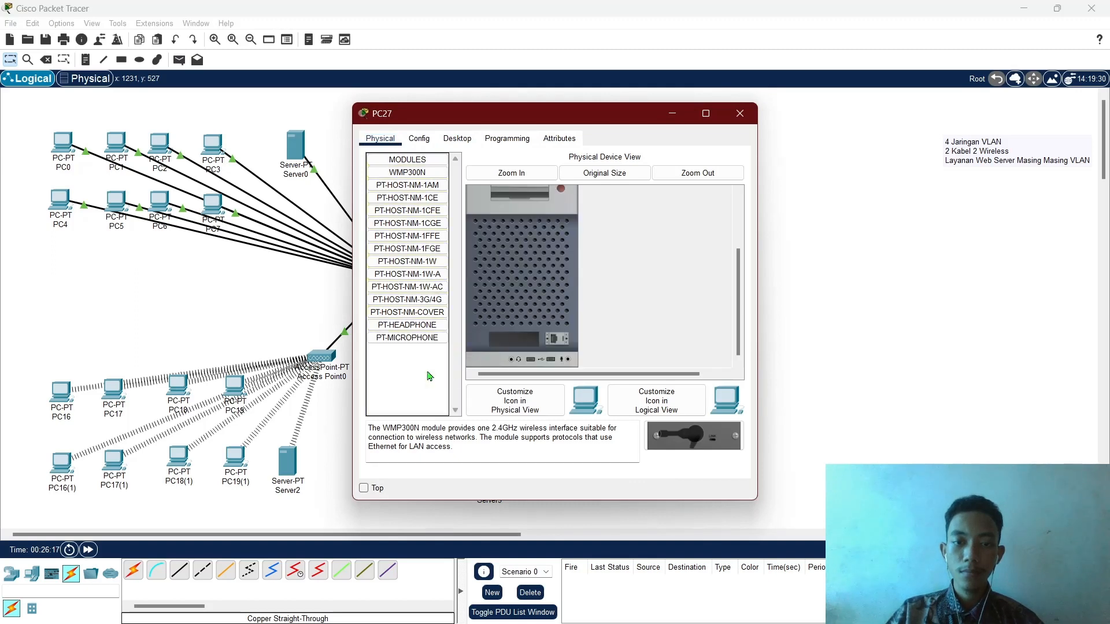
left_click_drag(660, 437, 509, 338)
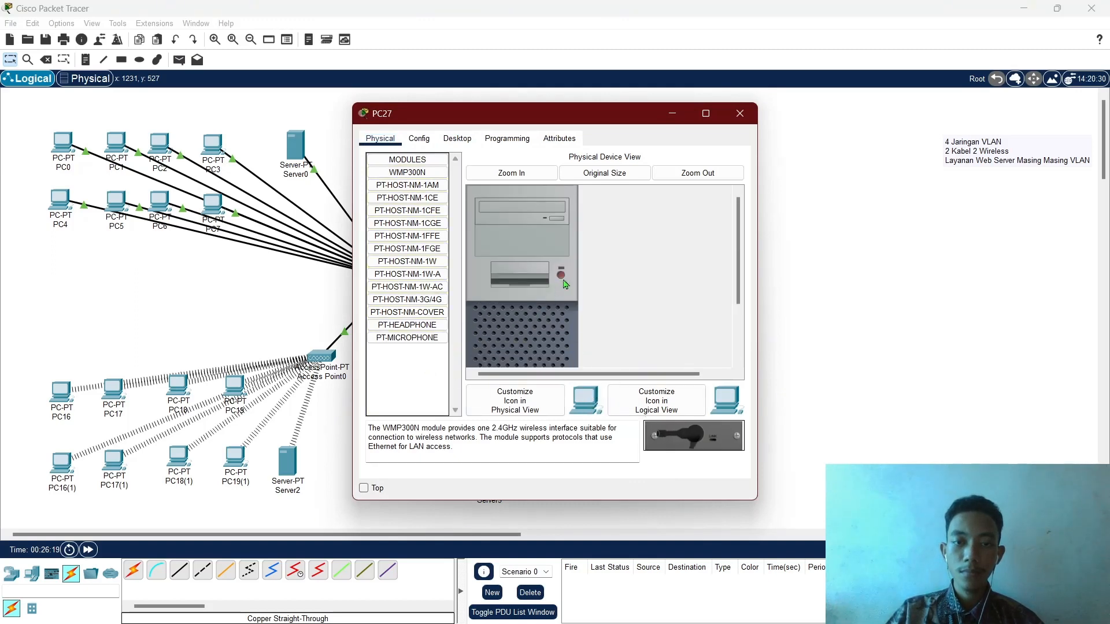
left_click(458, 138)
left_click(400, 213)
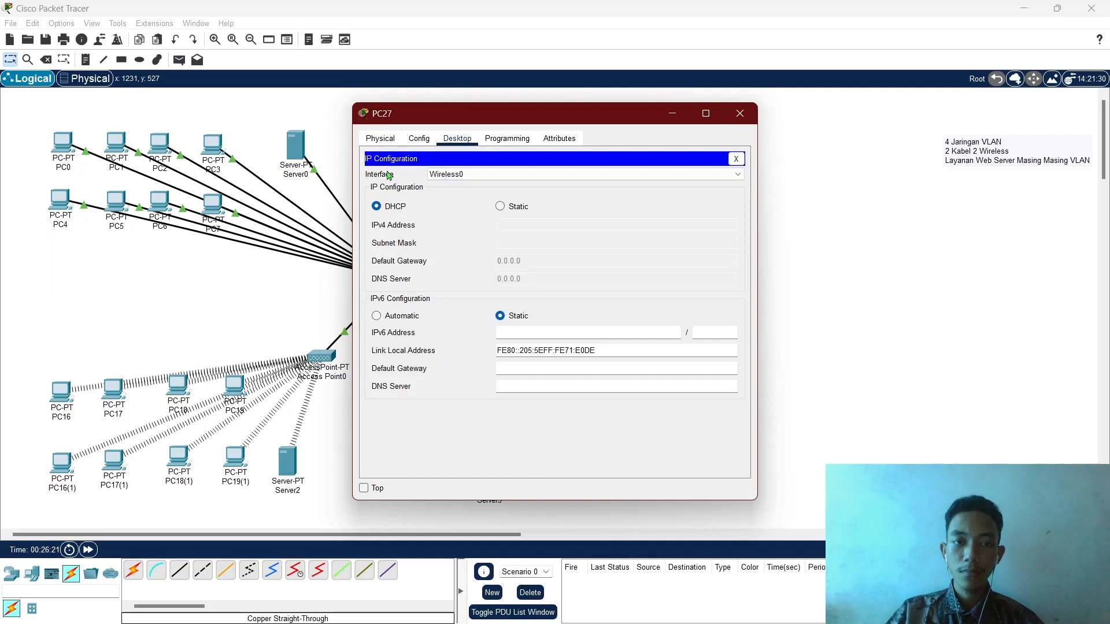
left_click(736, 158)
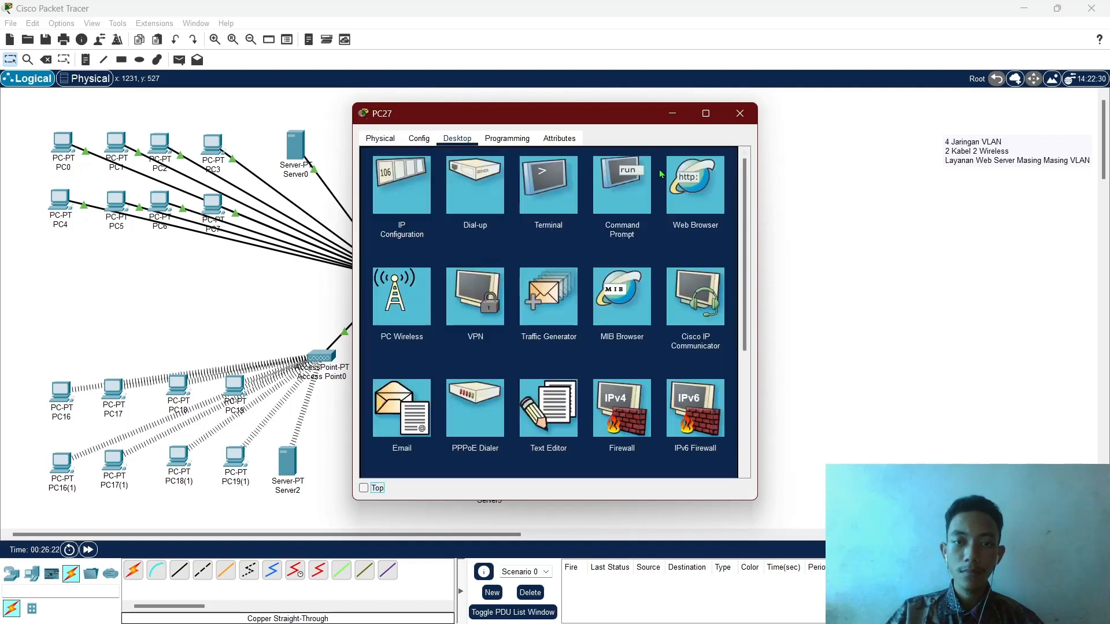
Connect PC27 to the lab wireless network with the WPA2 key, getting 172.26.0.6.
left_click(403, 308)
left_click(466, 255)
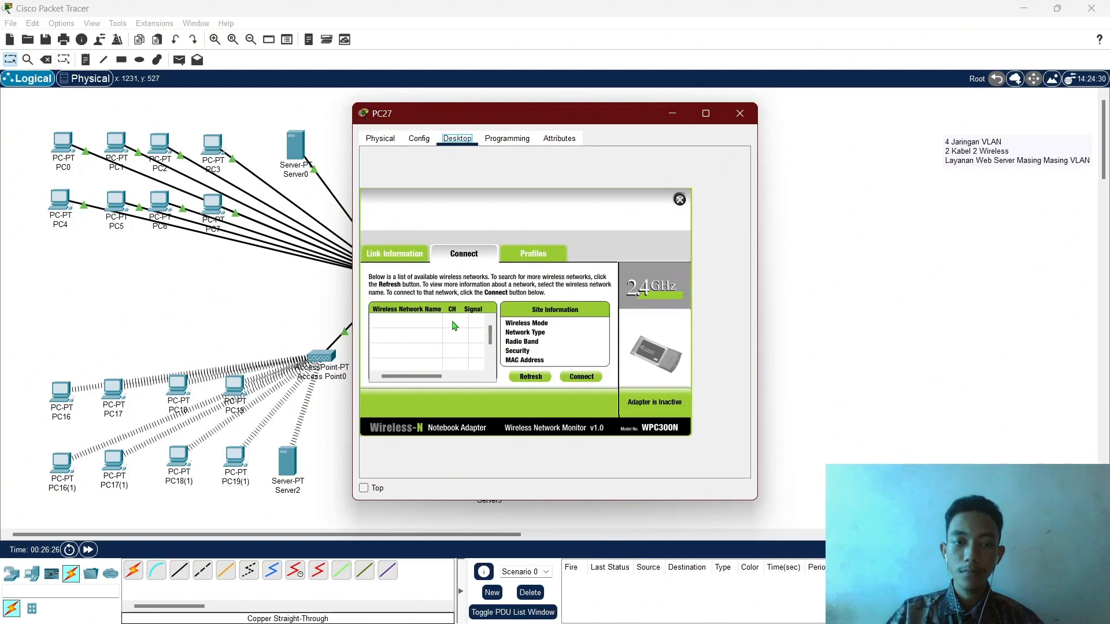
left_click(419, 335)
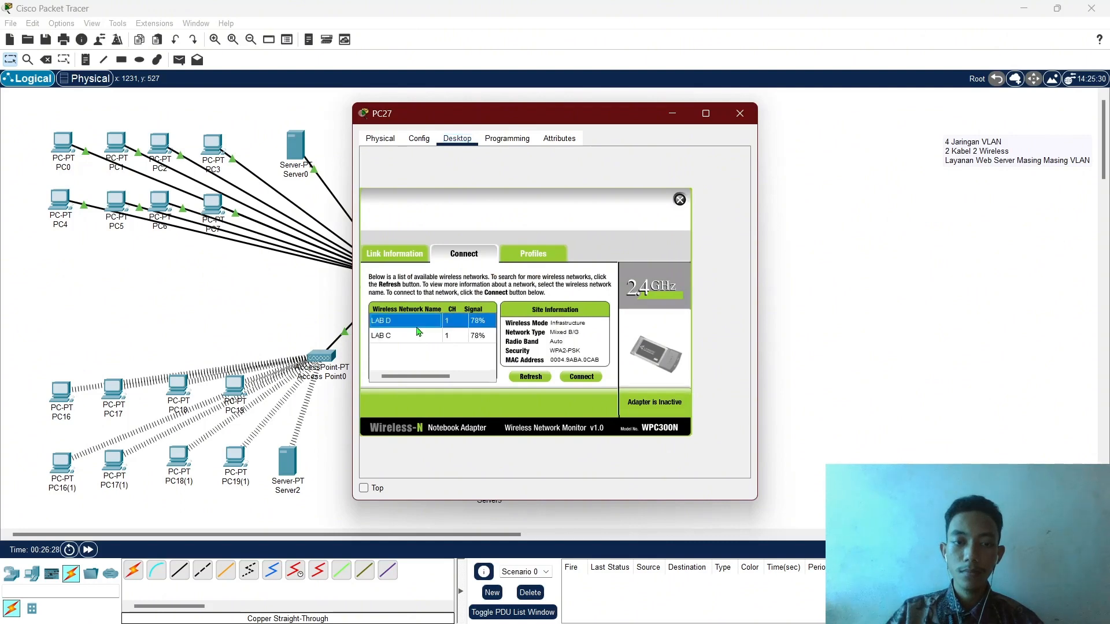
left_click(596, 380)
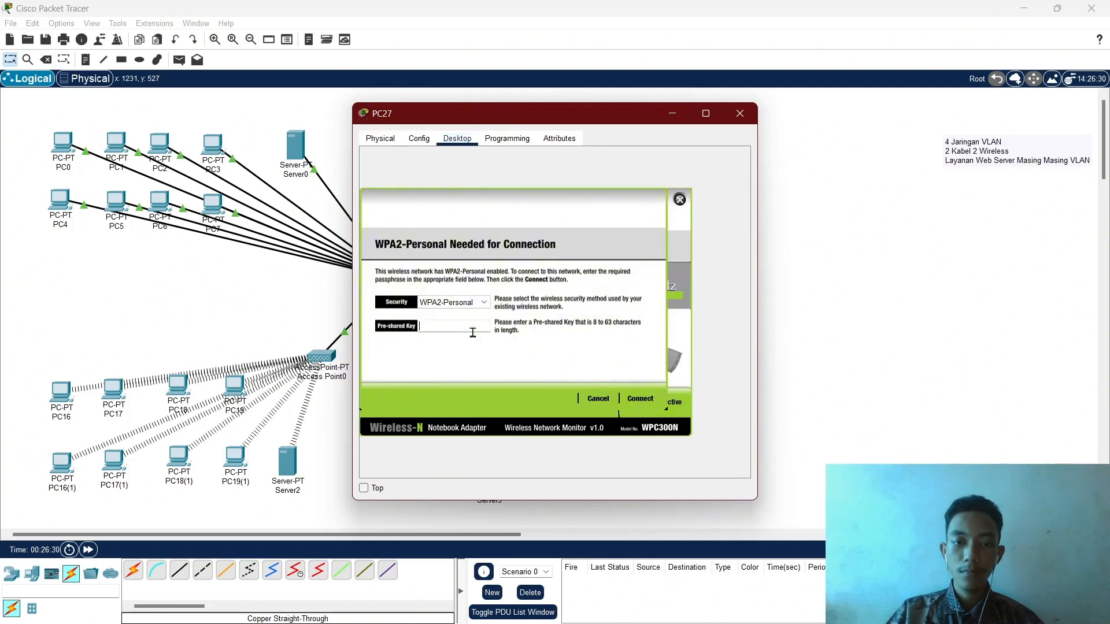
type("12345678")
left_click(643, 399)
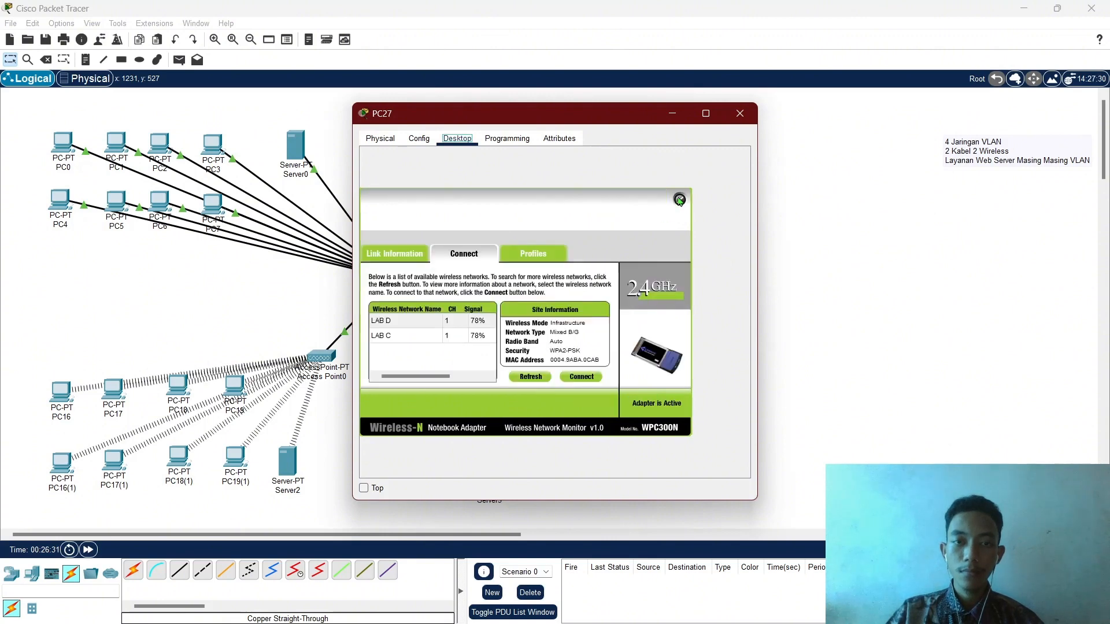
left_click(680, 199)
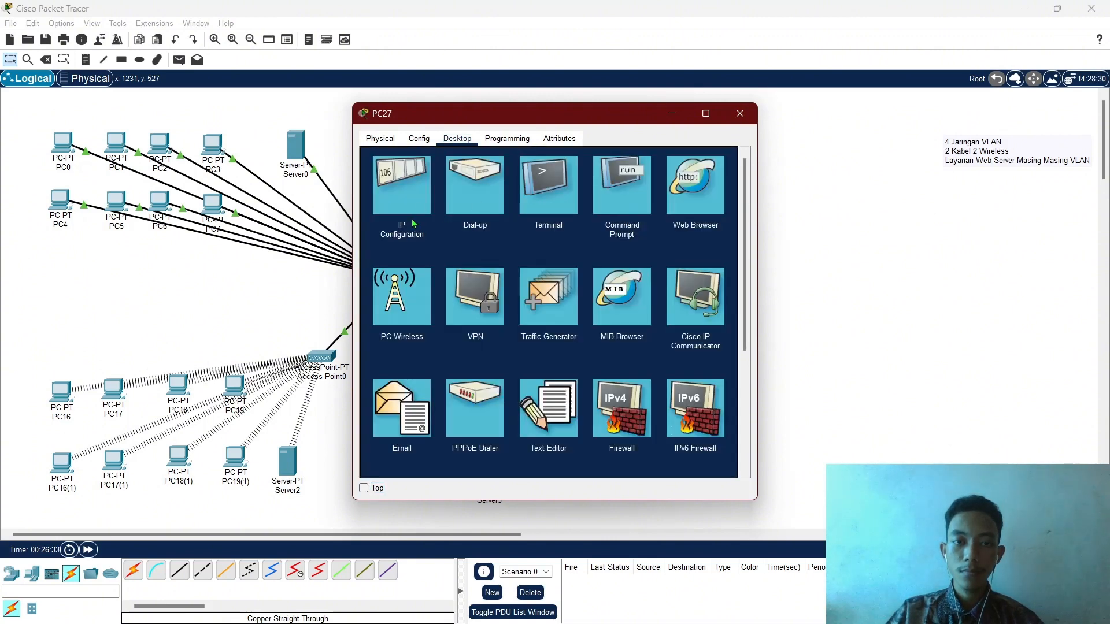
left_click(419, 206)
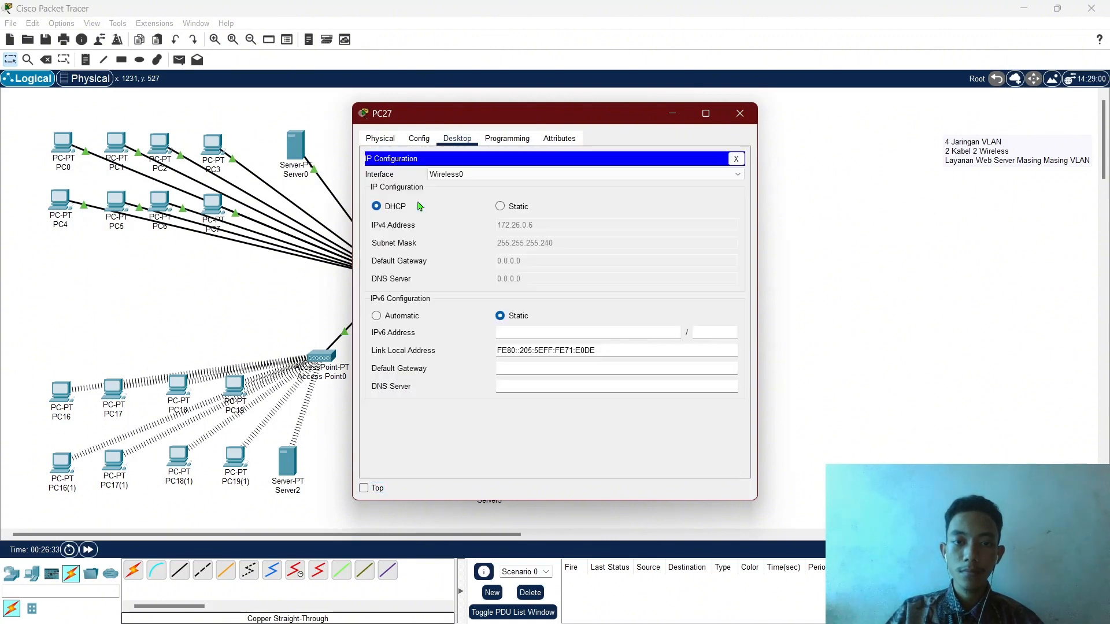
left_click(740, 113)
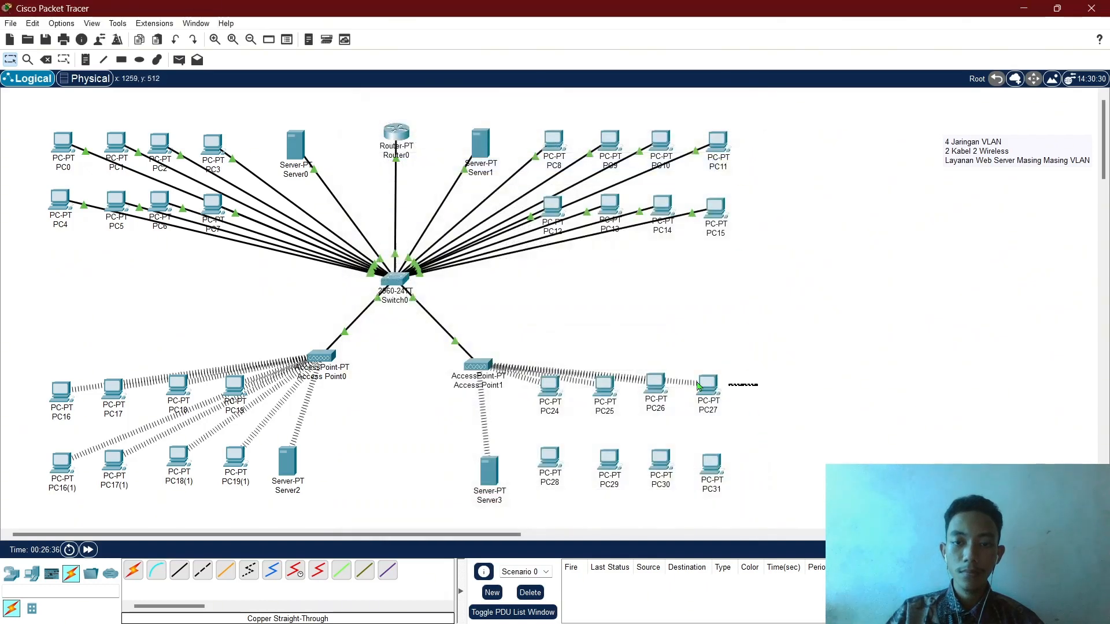
Duplicate PC24–PC27 as PC24(1)–PC27(1) below the originals, moving PC28–PC31 lower.
key("ctrl+c")
key("ctrl+v")
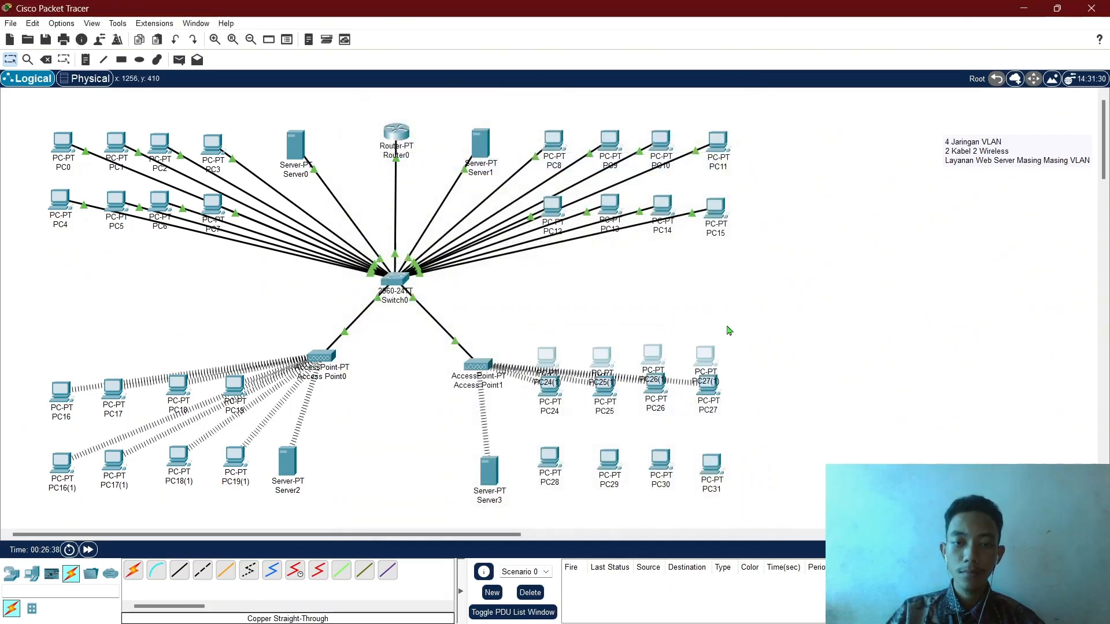
left_click_drag(600, 355, 595, 445)
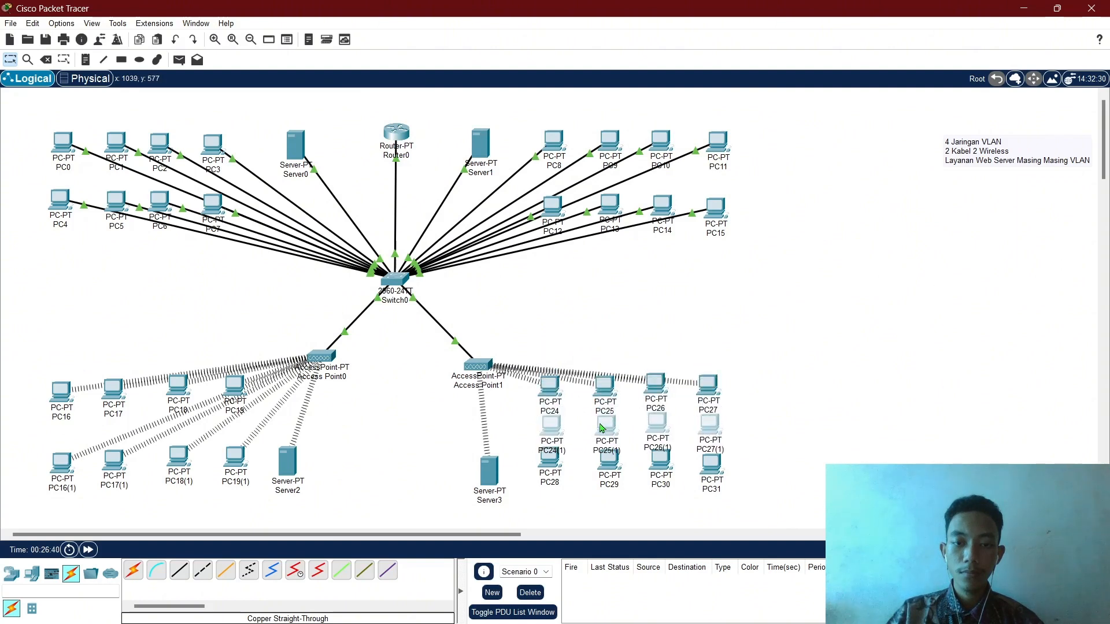
left_click_drag(764, 468, 546, 470)
left_click_drag(616, 470, 615, 502)
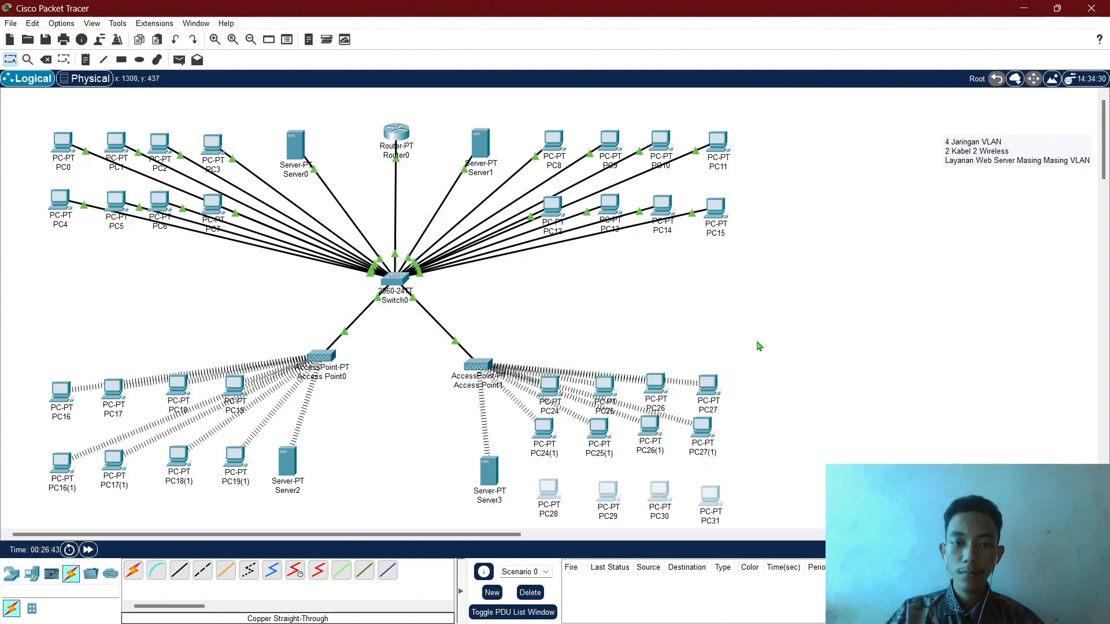
left_click(758, 344)
double_click(543, 431)
Make PC24(1) request a fresh DHCP address.
left_click(457, 138)
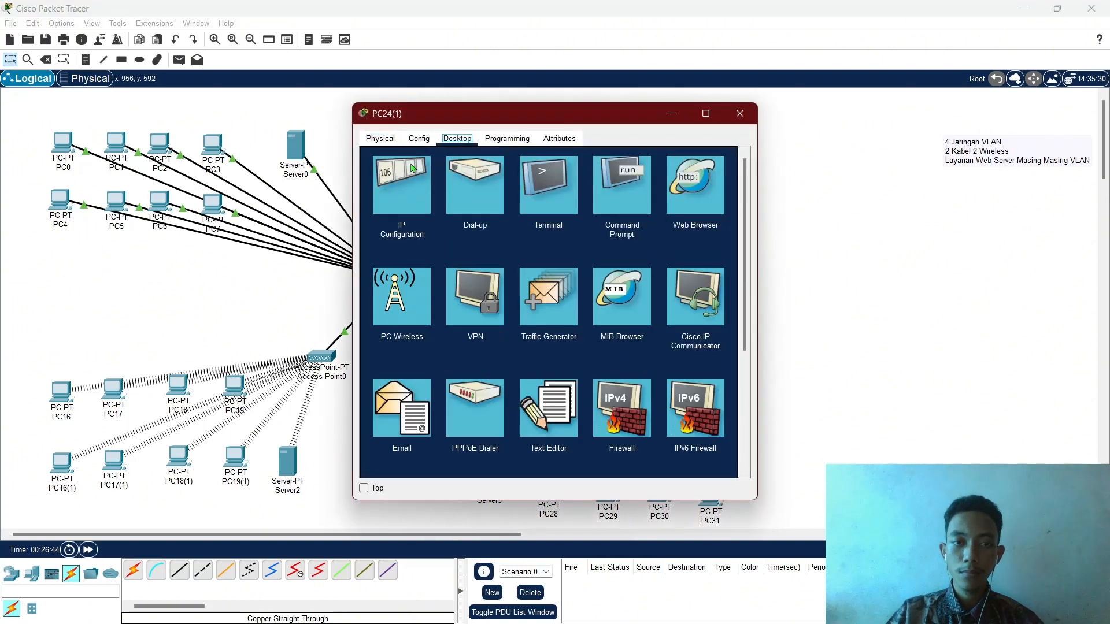
left_click(404, 191)
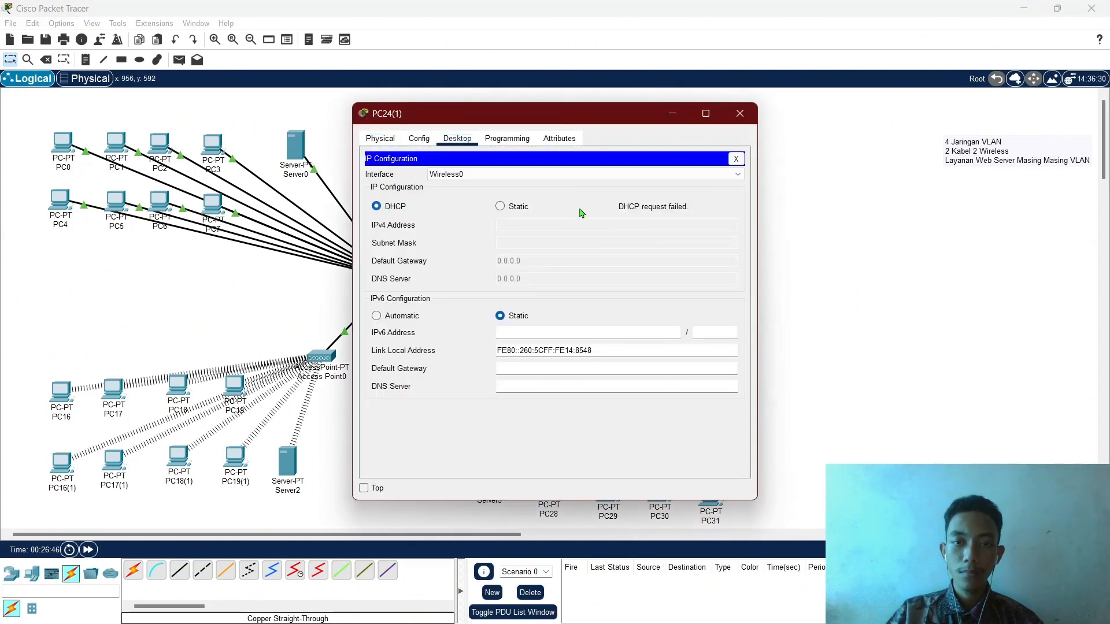
left_click(507, 209)
left_click(414, 211)
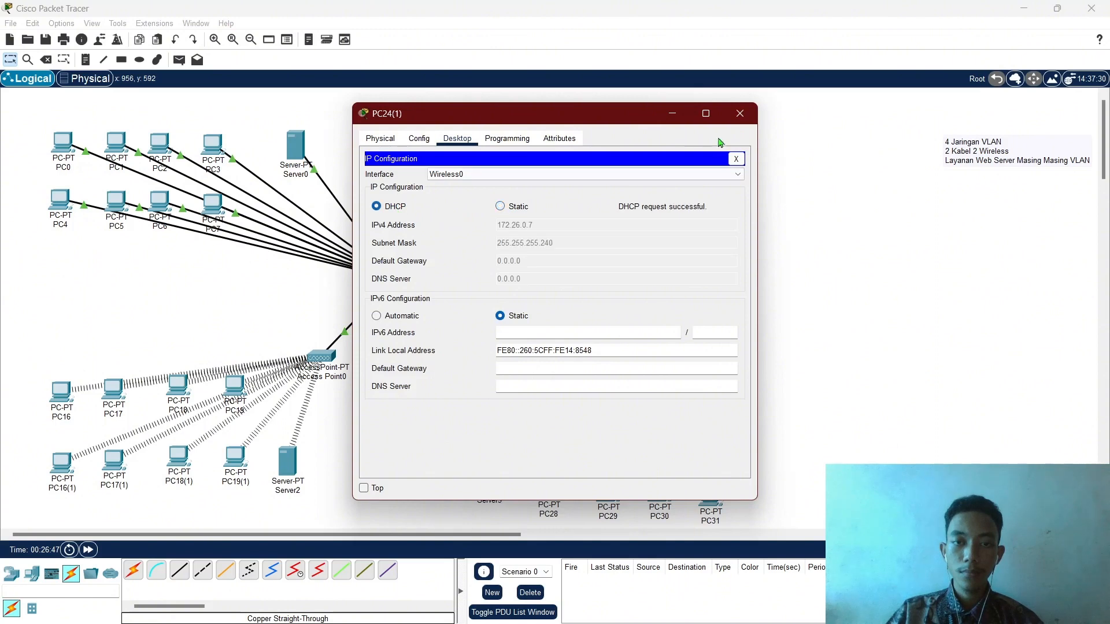
left_click(739, 114)
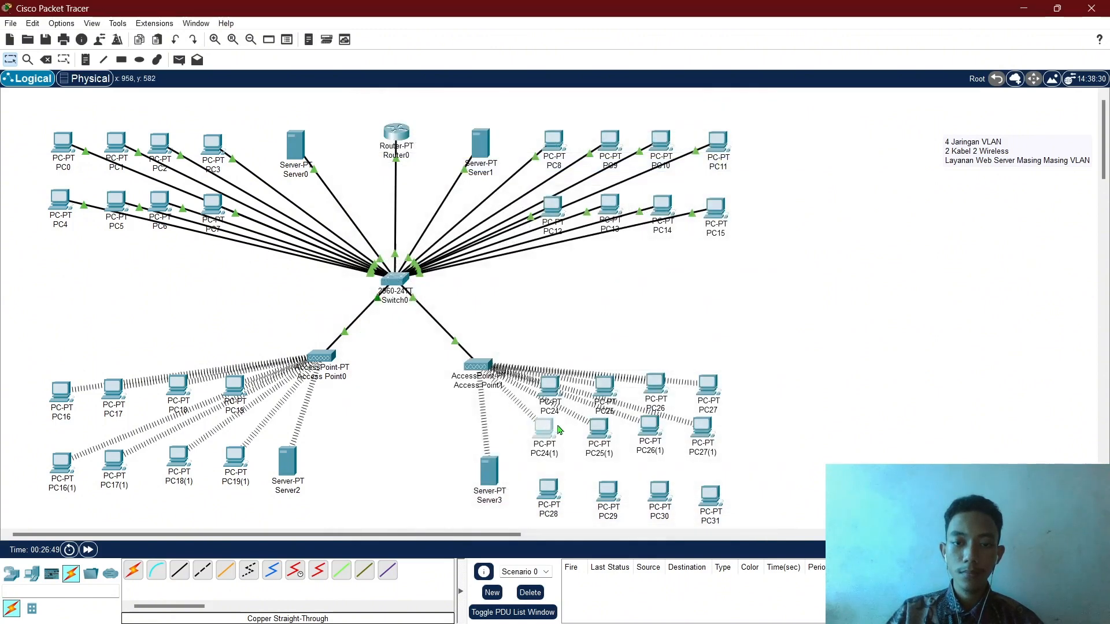
Make PC25(1) request a fresh DHCP address.
left_click(600, 425)
left_click(457, 139)
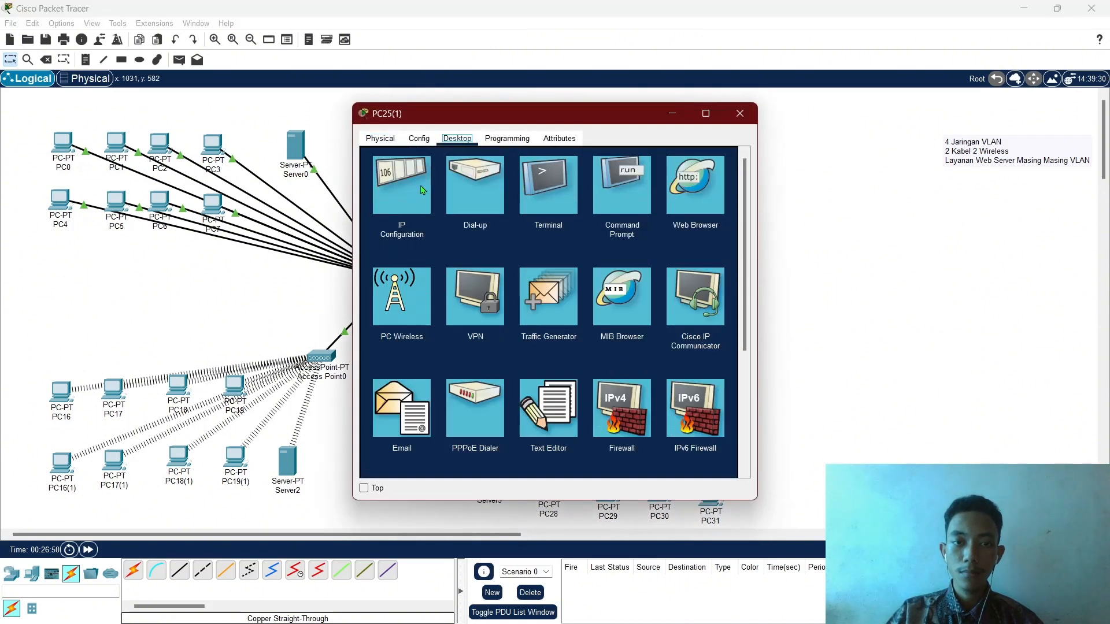
left_click(416, 188)
left_click(500, 207)
left_click(399, 209)
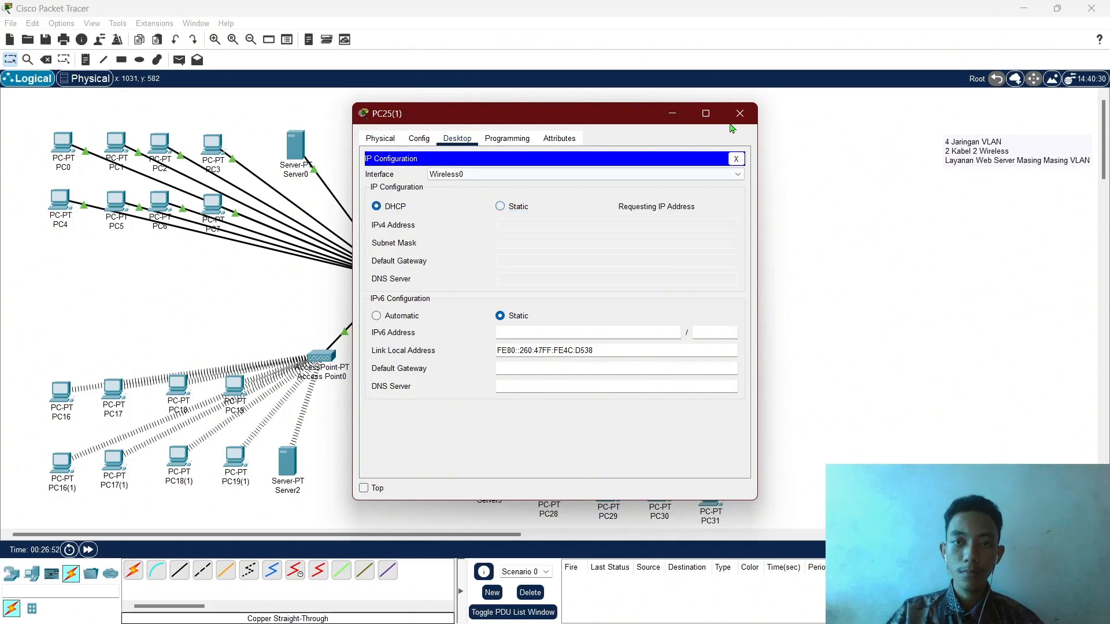
left_click(739, 114)
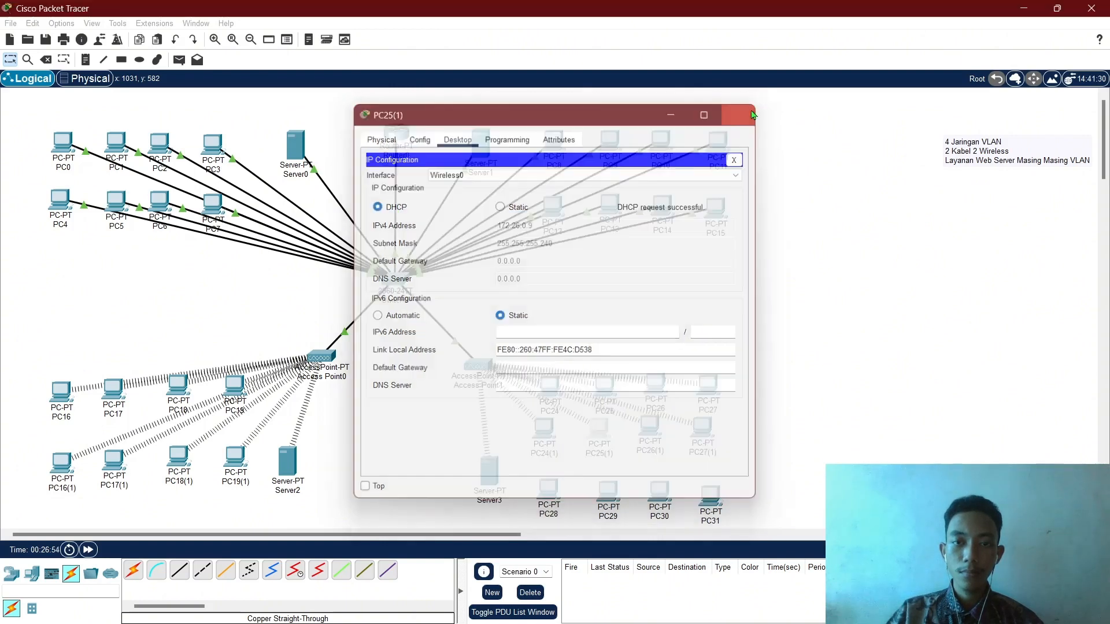
Make PC26(1) request a fresh DHCP address.
left_click(467, 154)
left_click(458, 138)
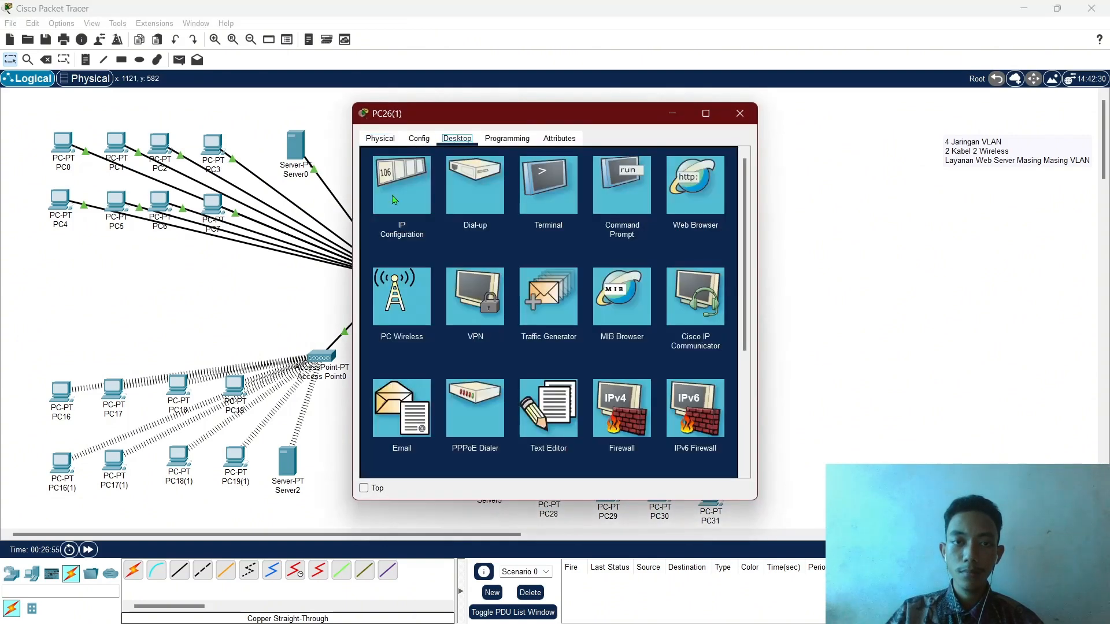
left_click(403, 196)
left_click(501, 207)
left_click(400, 210)
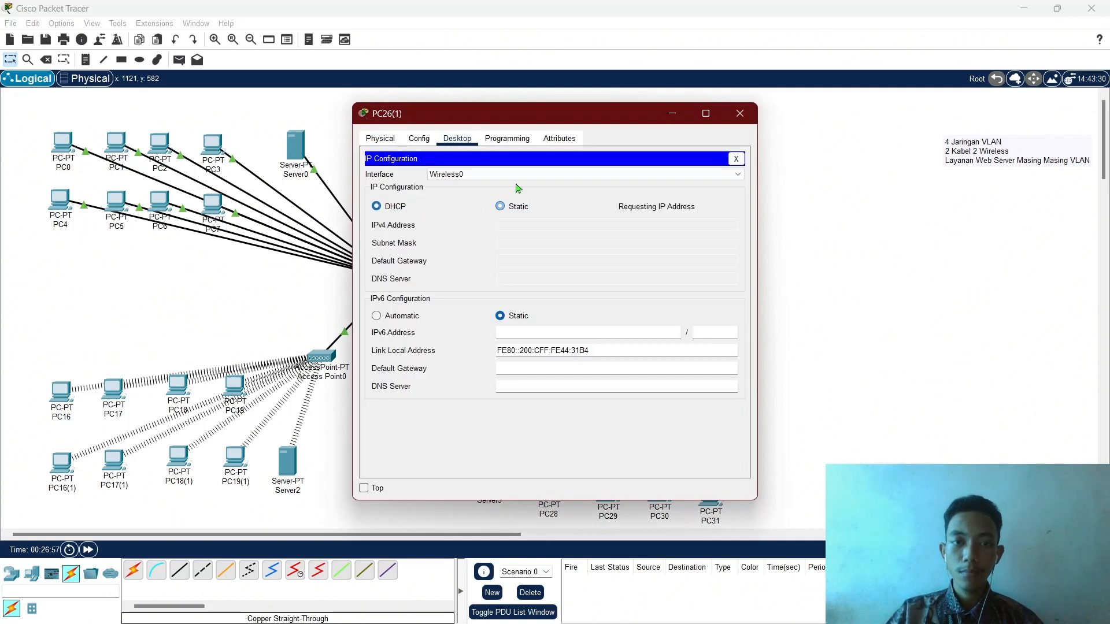
left_click(744, 114)
Make PC27(1) request a fresh DHCP address.
left_click(702, 428)
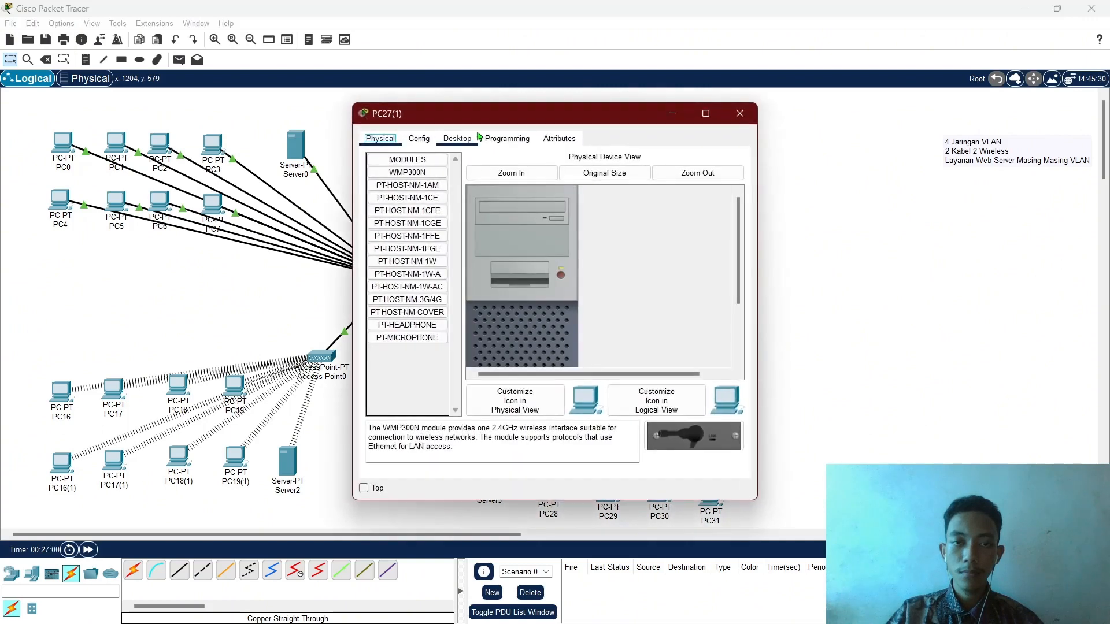
left_click(457, 138)
left_click(414, 189)
left_click(501, 207)
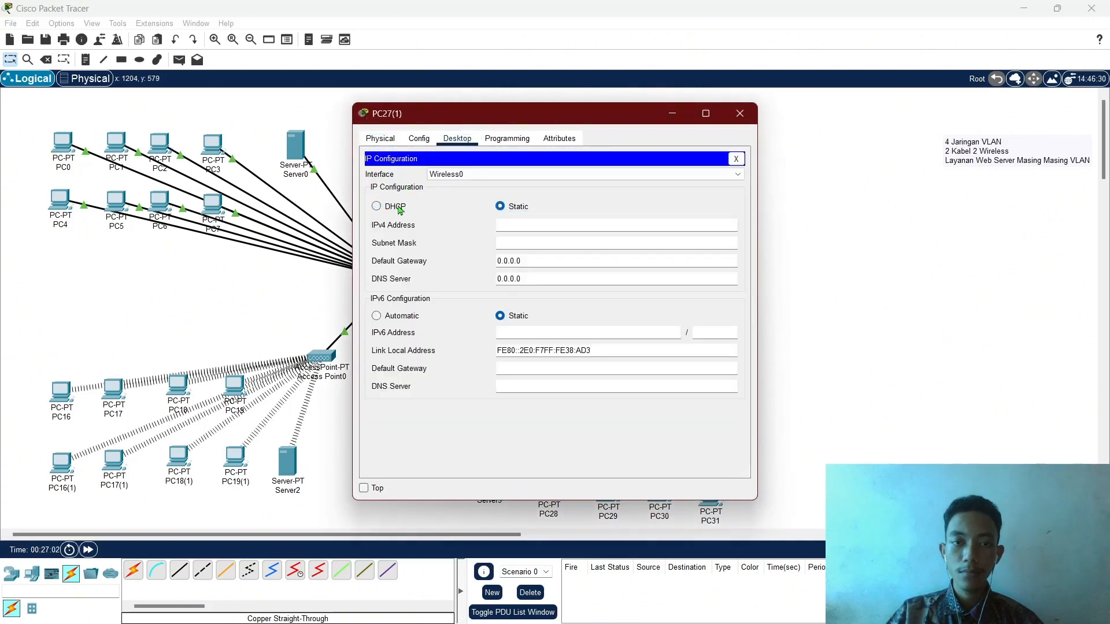
left_click(379, 207)
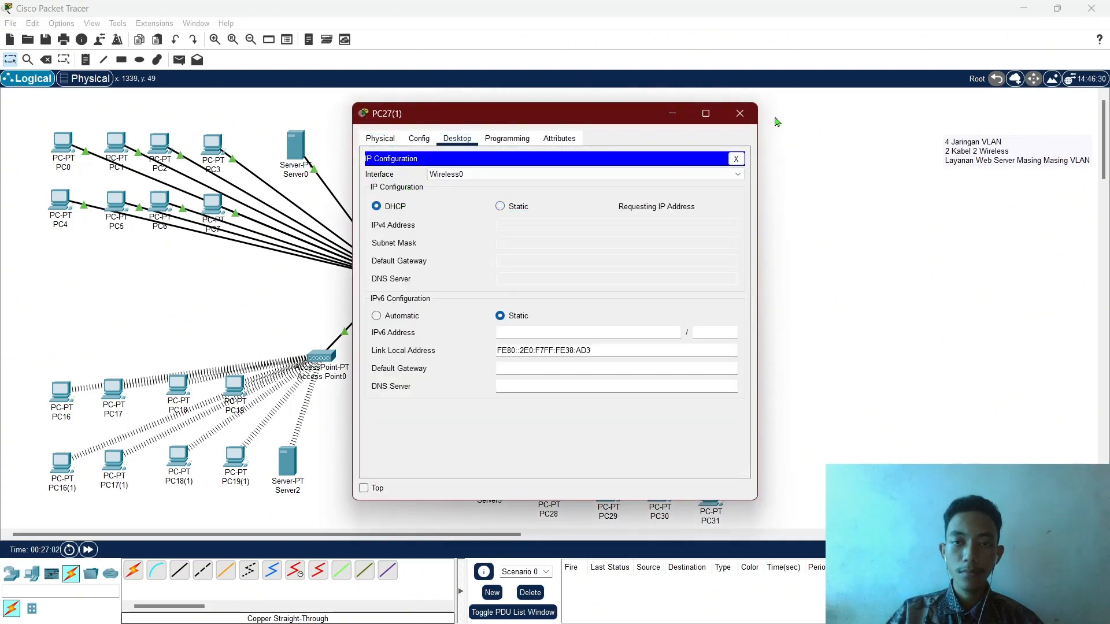
left_click(739, 118)
Check the IP settings of PC26(1) and PC25(1), which now holds 172.26.0.9.
left_click_drag(781, 427, 606, 443)
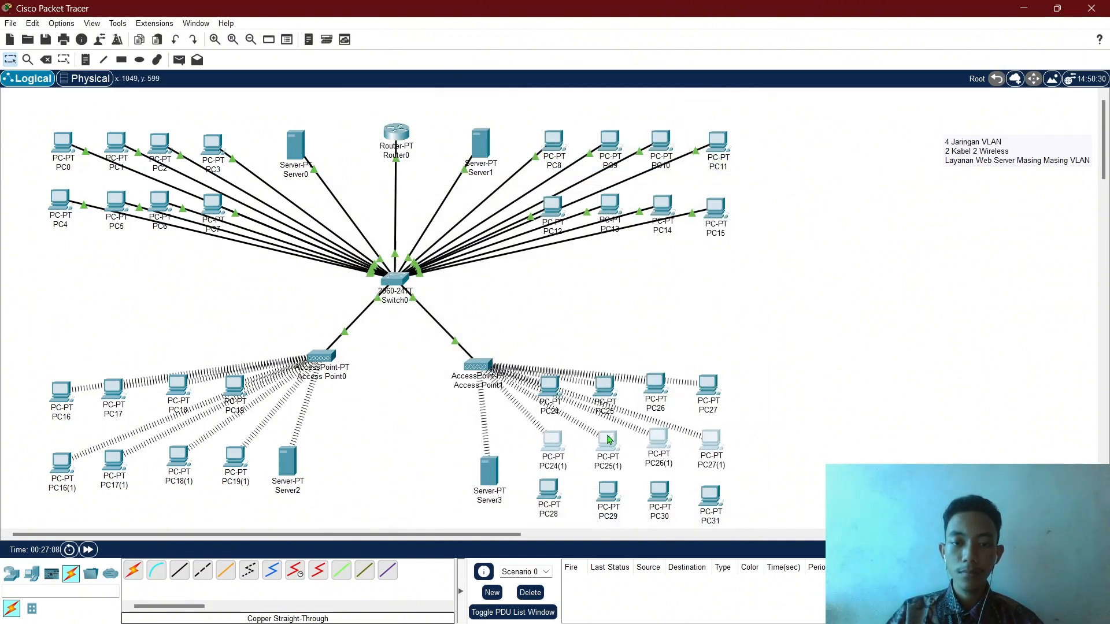
left_click(659, 441)
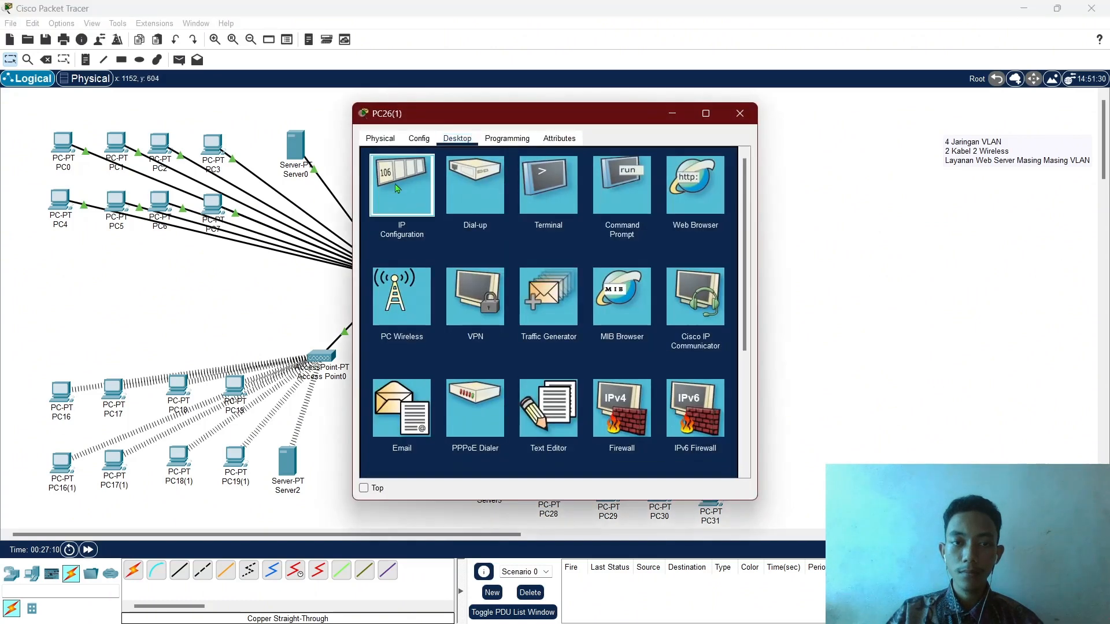
left_click(397, 188)
left_click(740, 113)
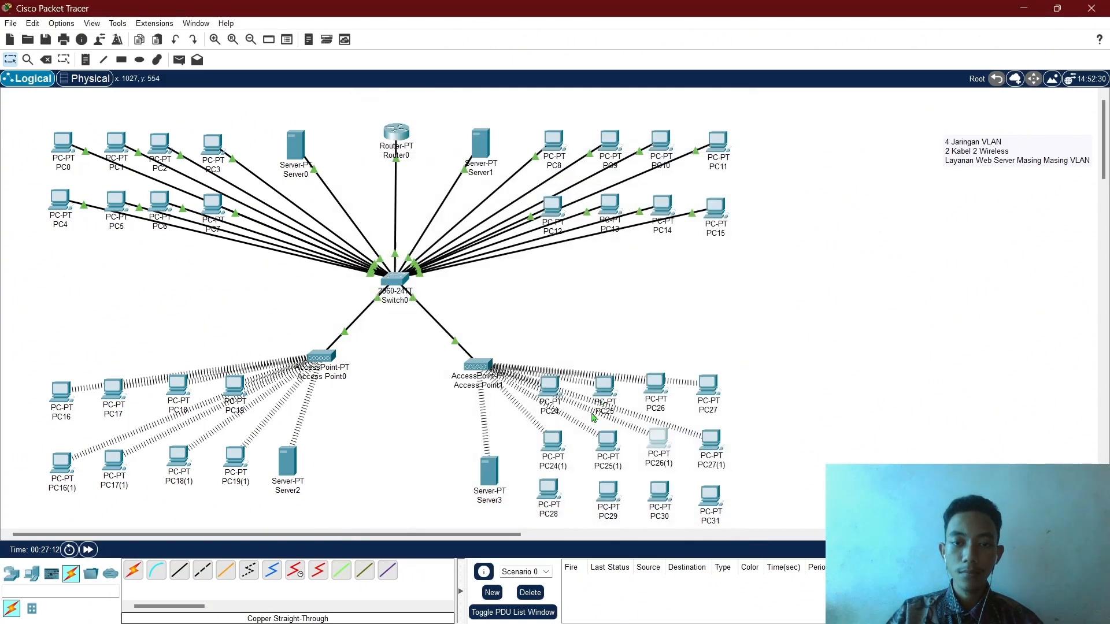
left_click(607, 442)
left_click(397, 188)
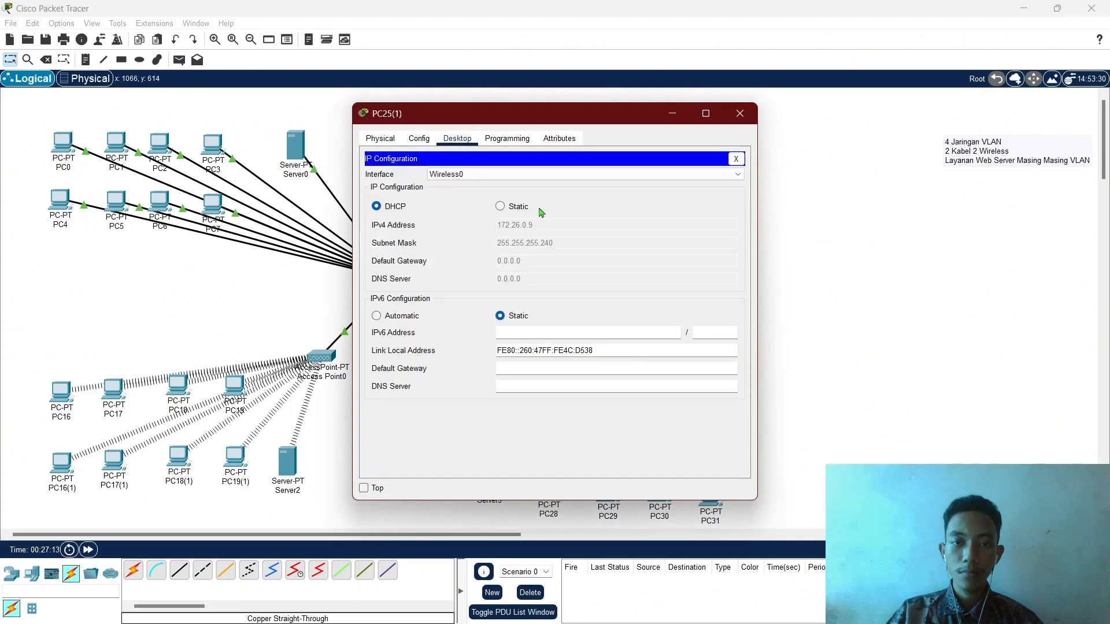
left_click(741, 113)
Have PC27(1) retry its DHCP request.
left_click(709, 442)
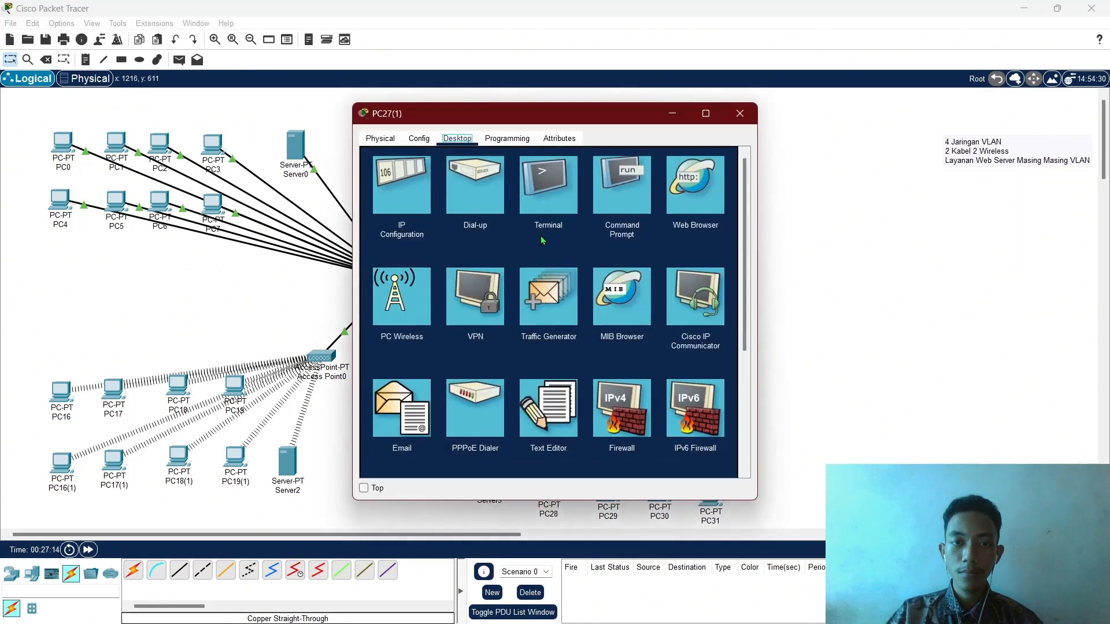
left_click(410, 193)
left_click(501, 207)
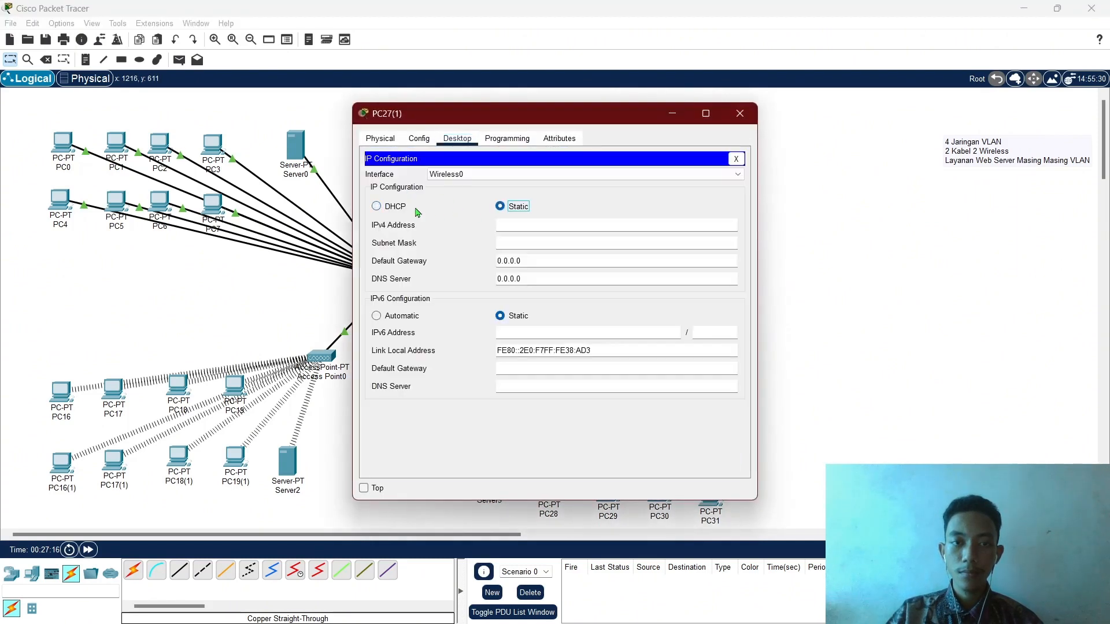
left_click(389, 208)
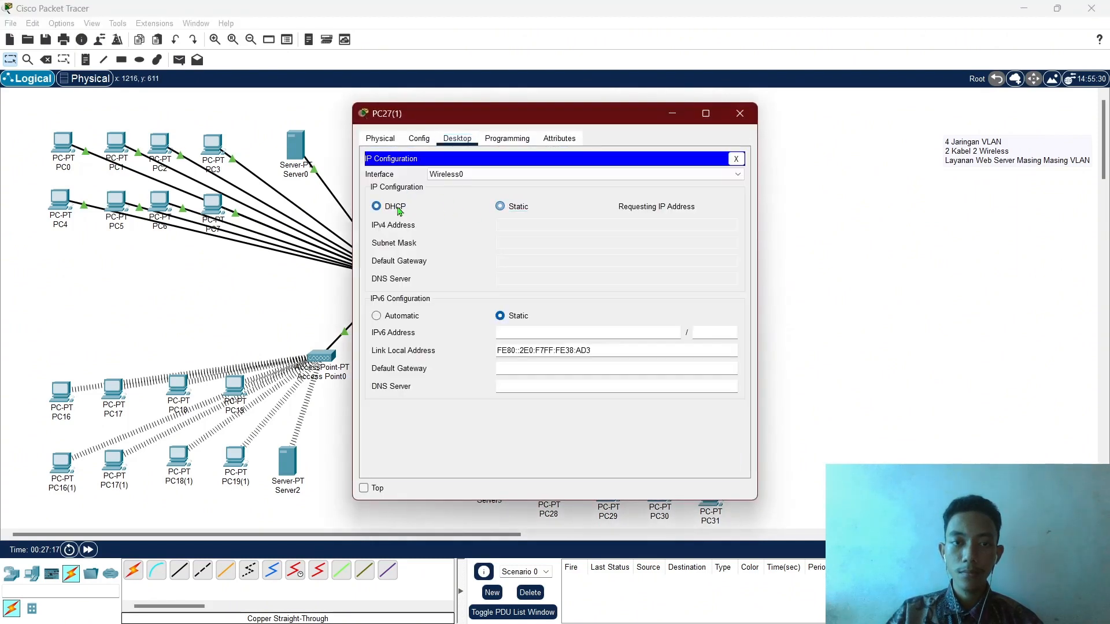
left_click(747, 116)
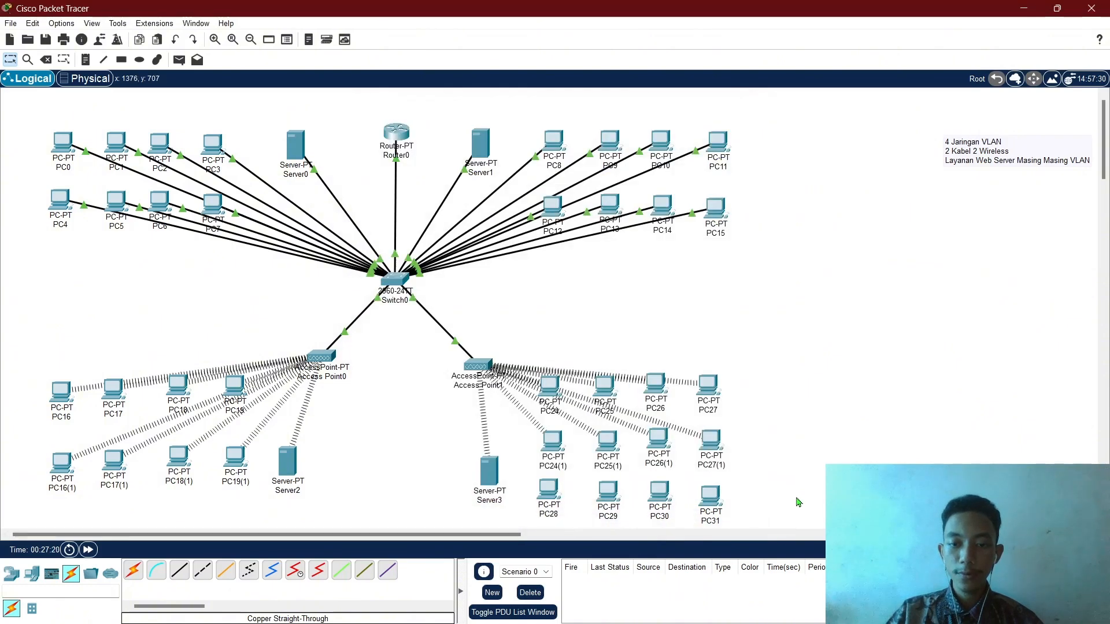
Box-select PC28–PC31 and confirm deleting all four from the topology.
left_click_drag(763, 492, 558, 483)
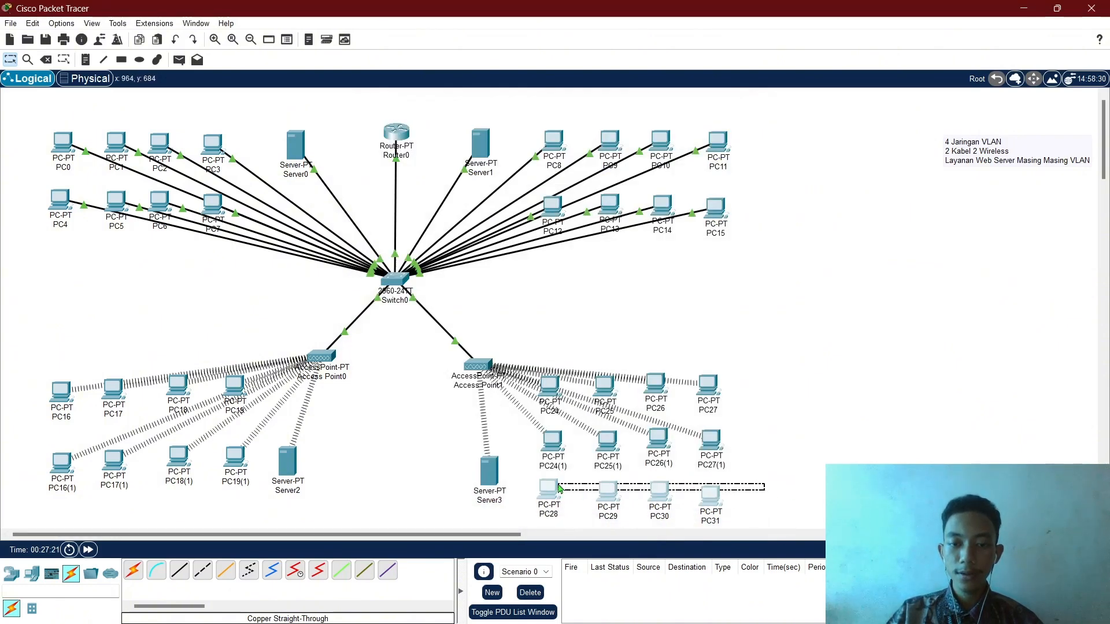
left_click(45, 59)
left_click(562, 338)
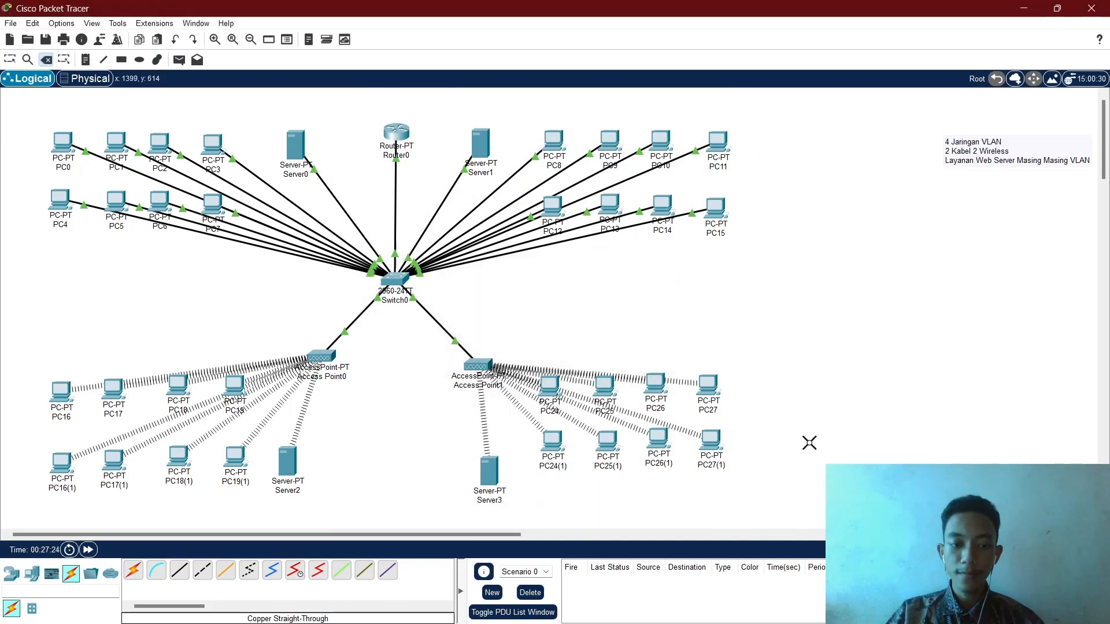
left_click_drag(799, 437, 608, 455)
Ping PC27 and Server3 from PC27(1), then clear the PDU list.
key("p")
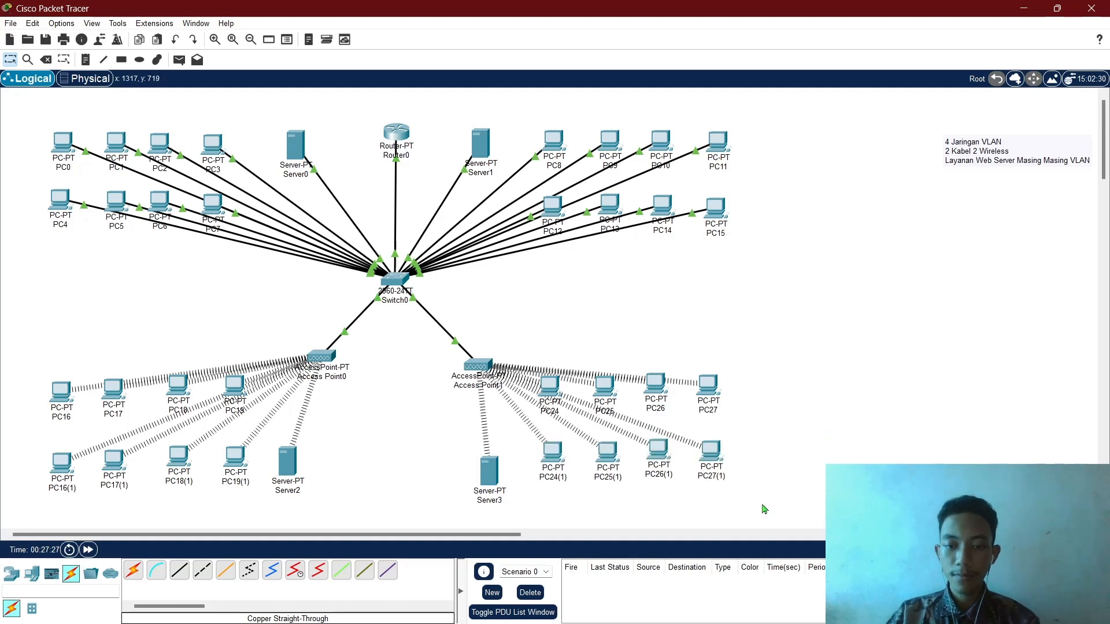
left_click(710, 450)
left_click(707, 392)
key("p")
left_click(710, 454)
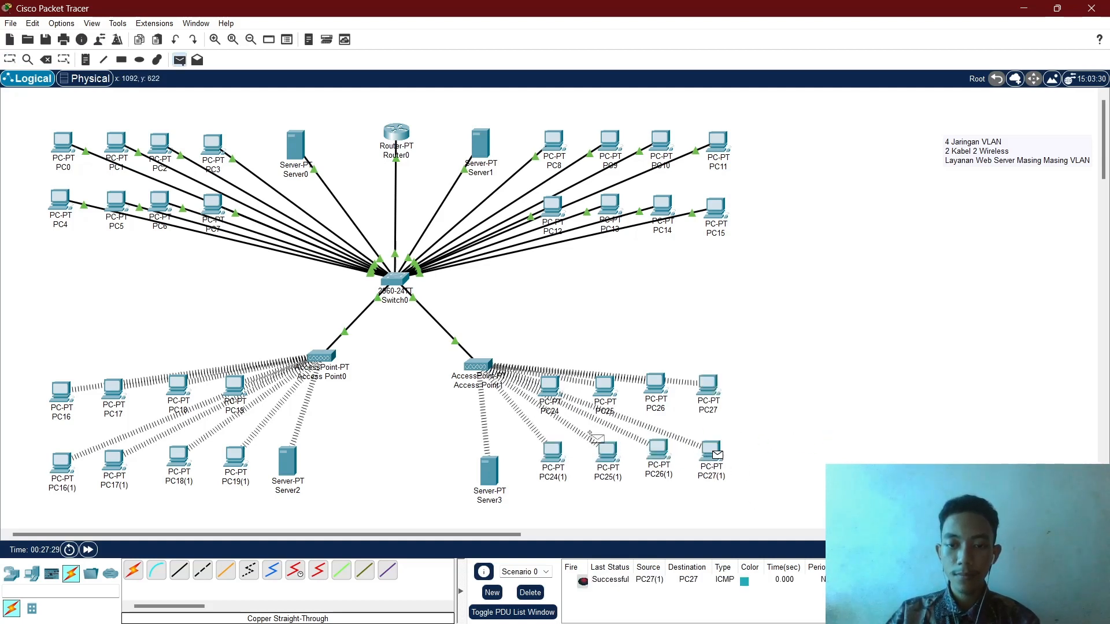
left_click(495, 476)
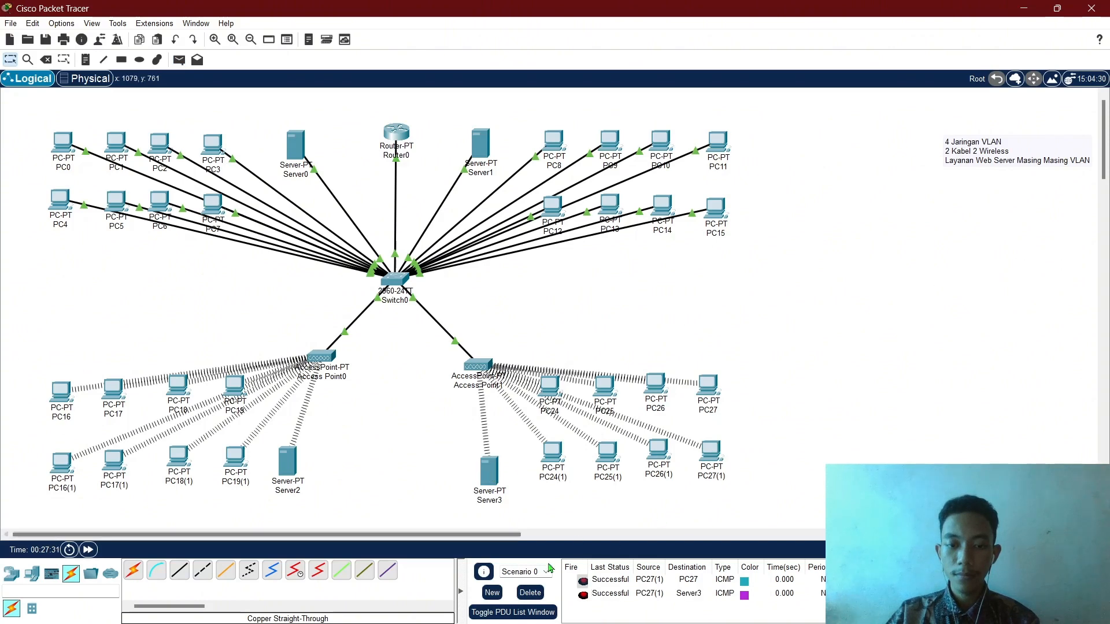
left_click(530, 593)
Send test pings Server1→PC12, PC3→Server0 and Server2→PC19.
key("p")
left_click(482, 146)
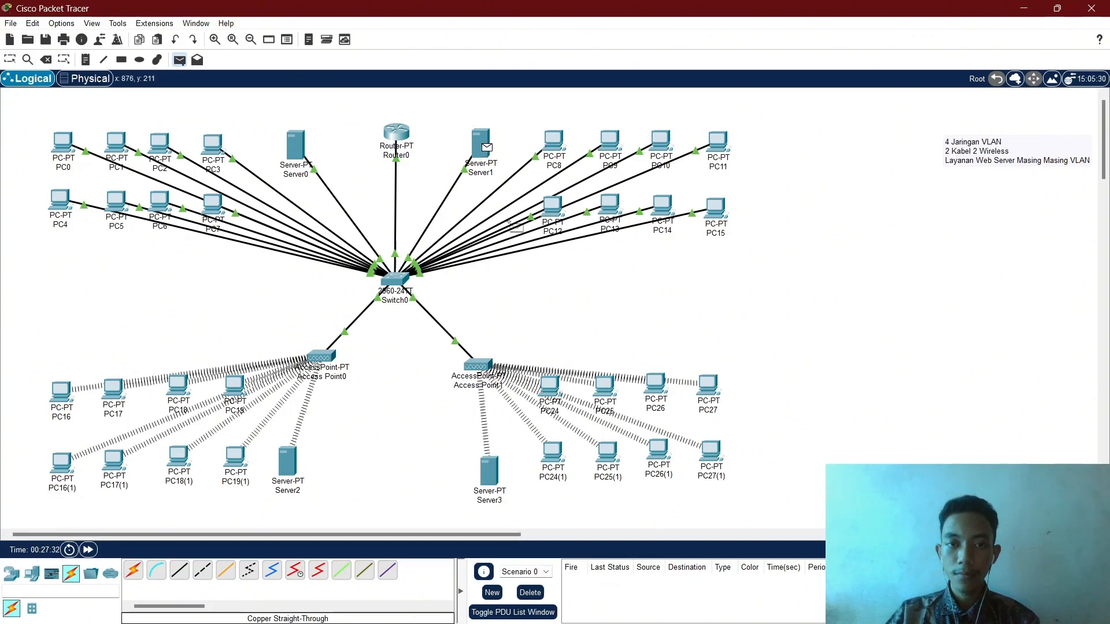
left_click(558, 220)
key("p")
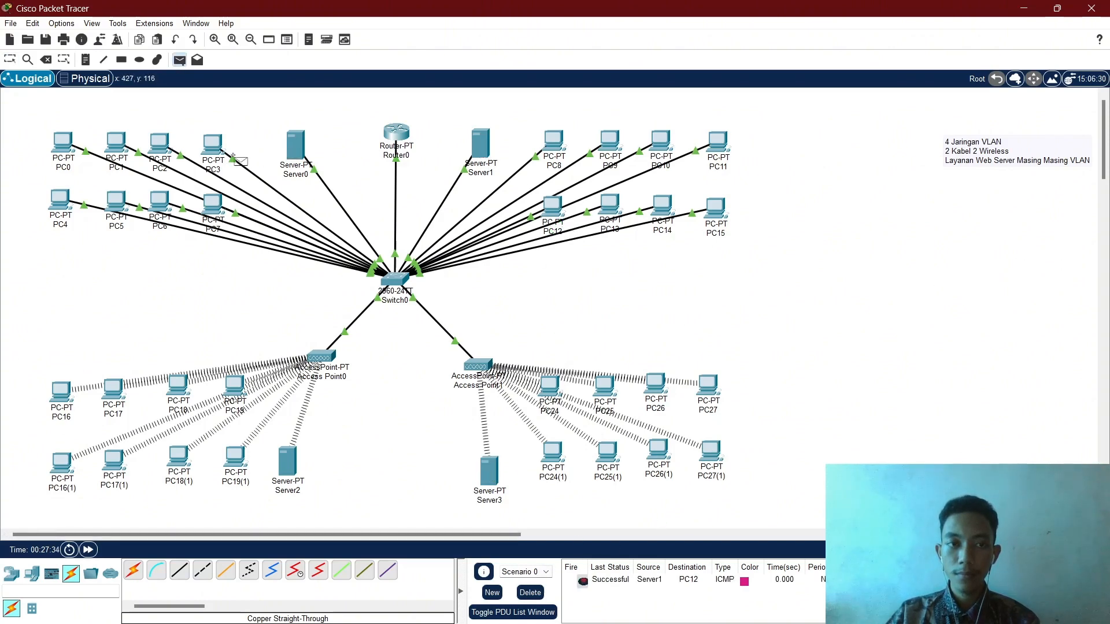
left_click(215, 148)
left_click(301, 154)
key("p")
left_click(288, 460)
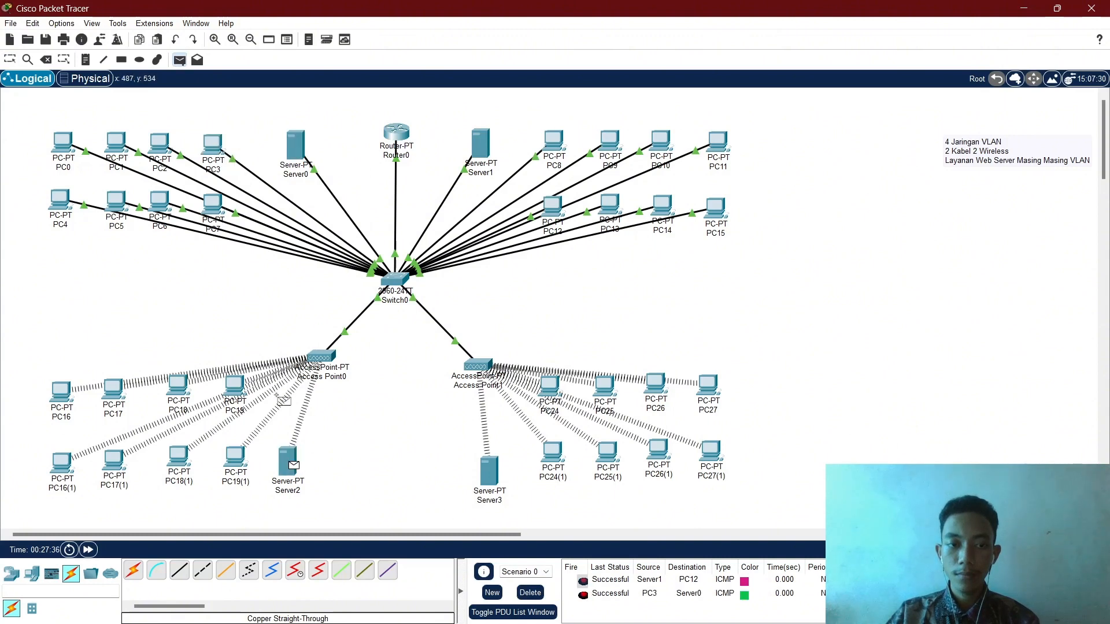
left_click(235, 386)
Ping PC3→PC8 twice, see it fail, and delete the failed ping.
key("p")
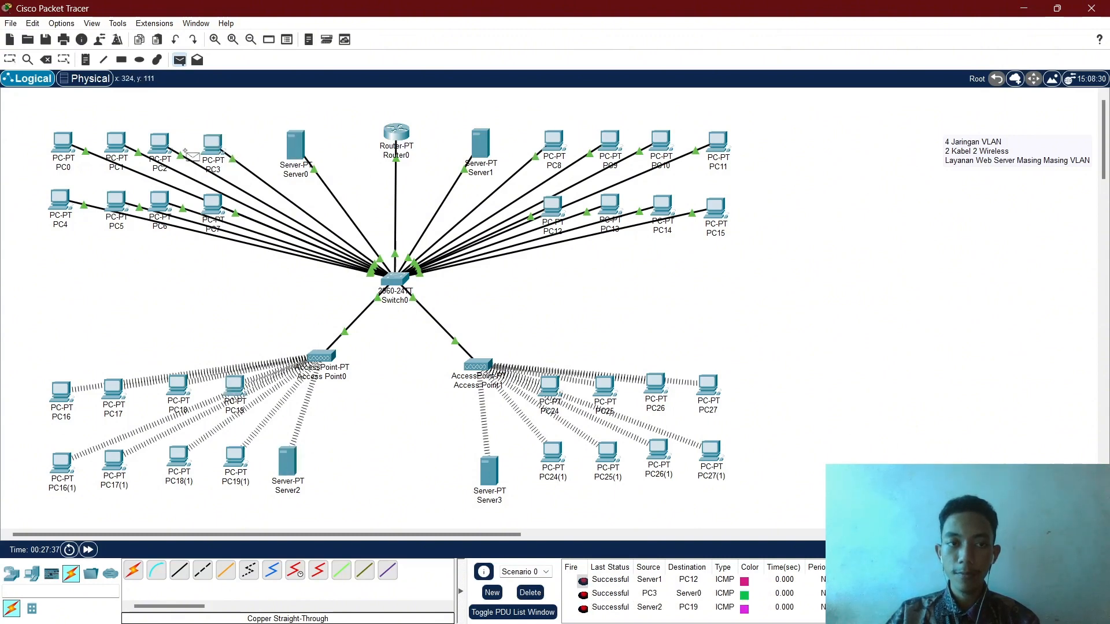
left_click(215, 148)
left_click(554, 142)
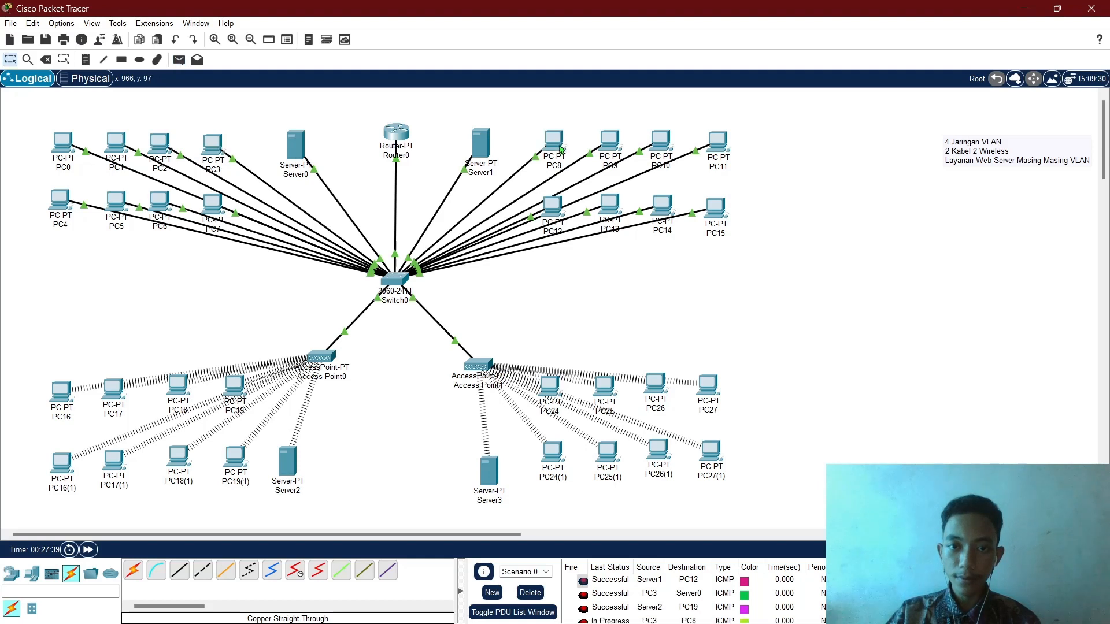
left_click(530, 592)
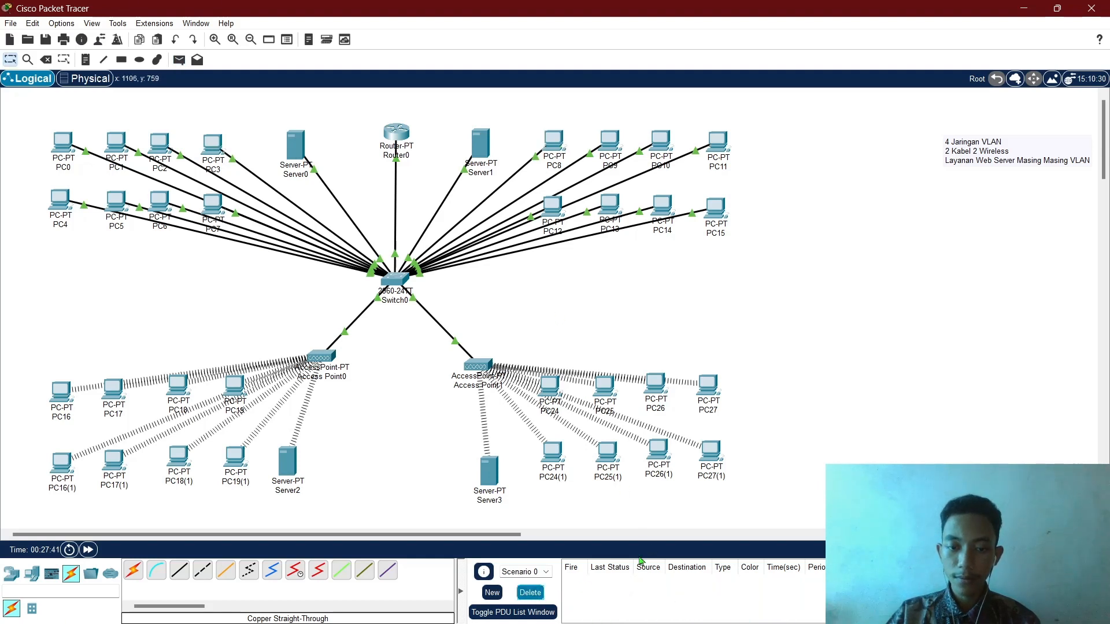
key("p")
left_click(215, 146)
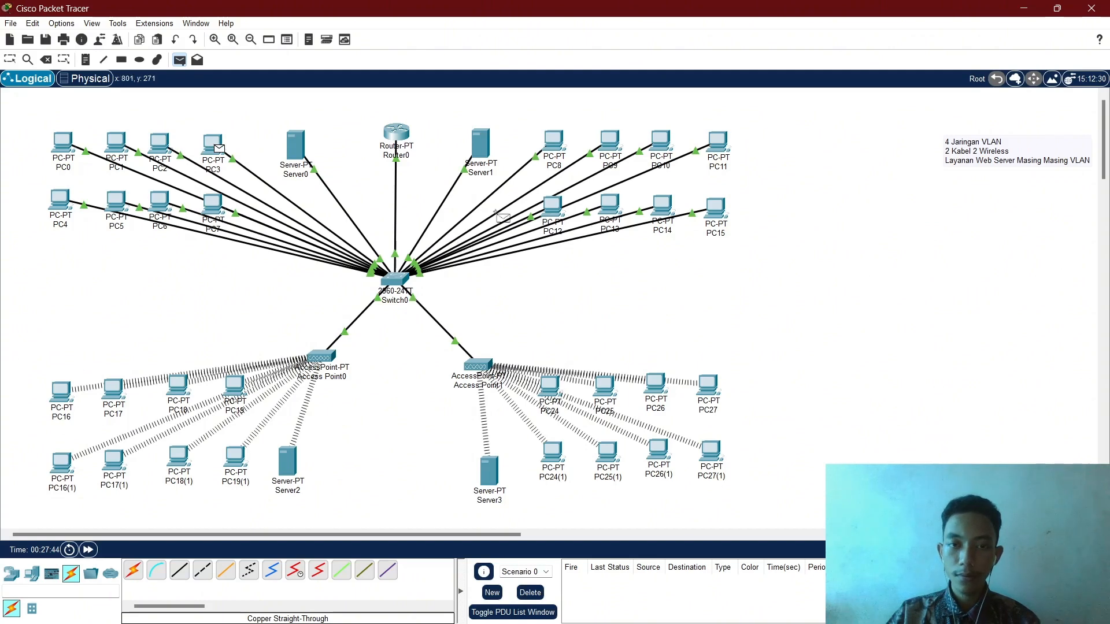
left_click(554, 143)
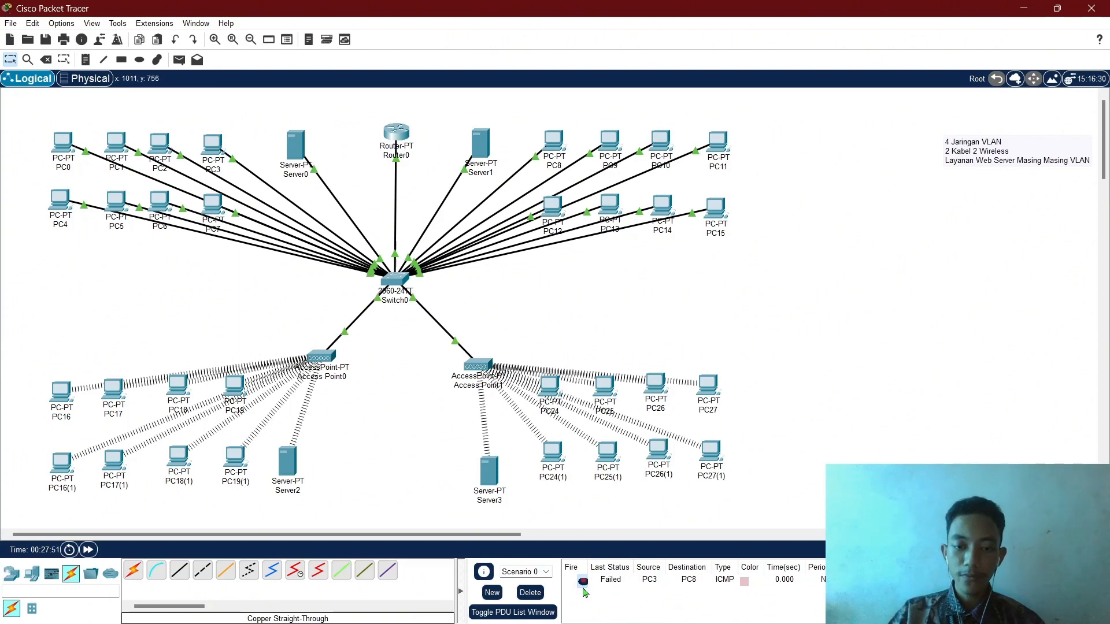
left_click(530, 593)
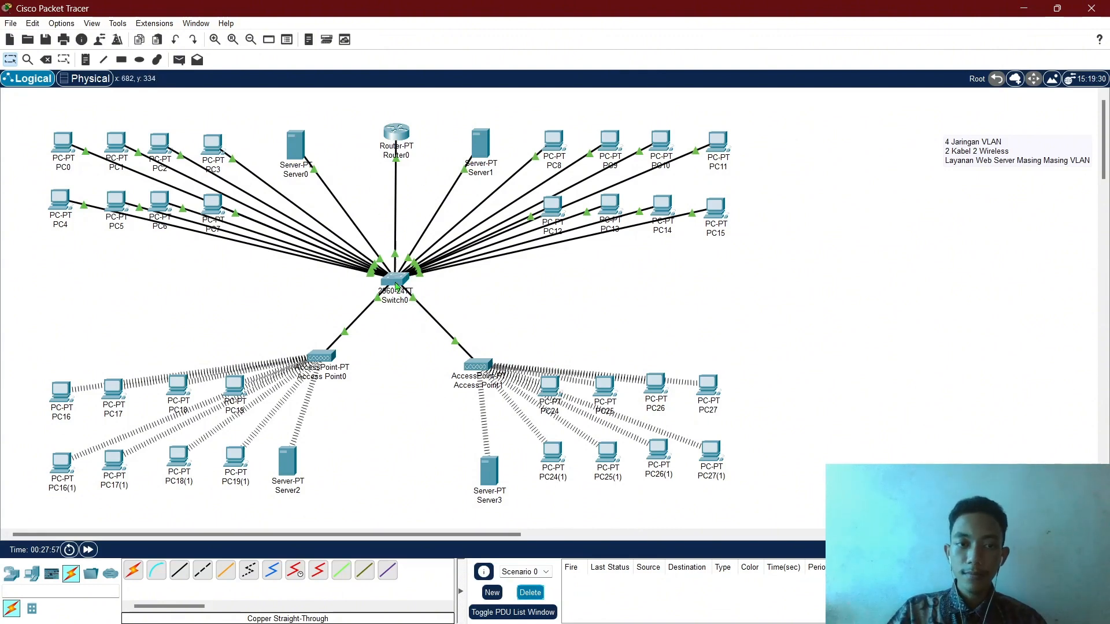
mouse_move(395, 284)
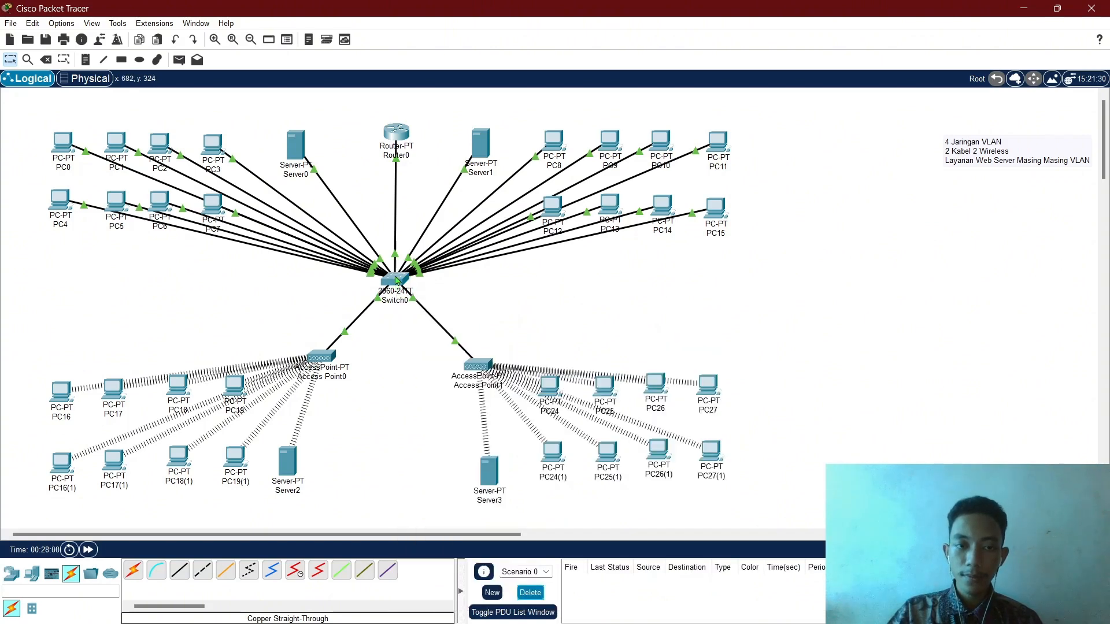
Enter global configuration mode on Switch0's CLI with en and conf t.
left_click(397, 280)
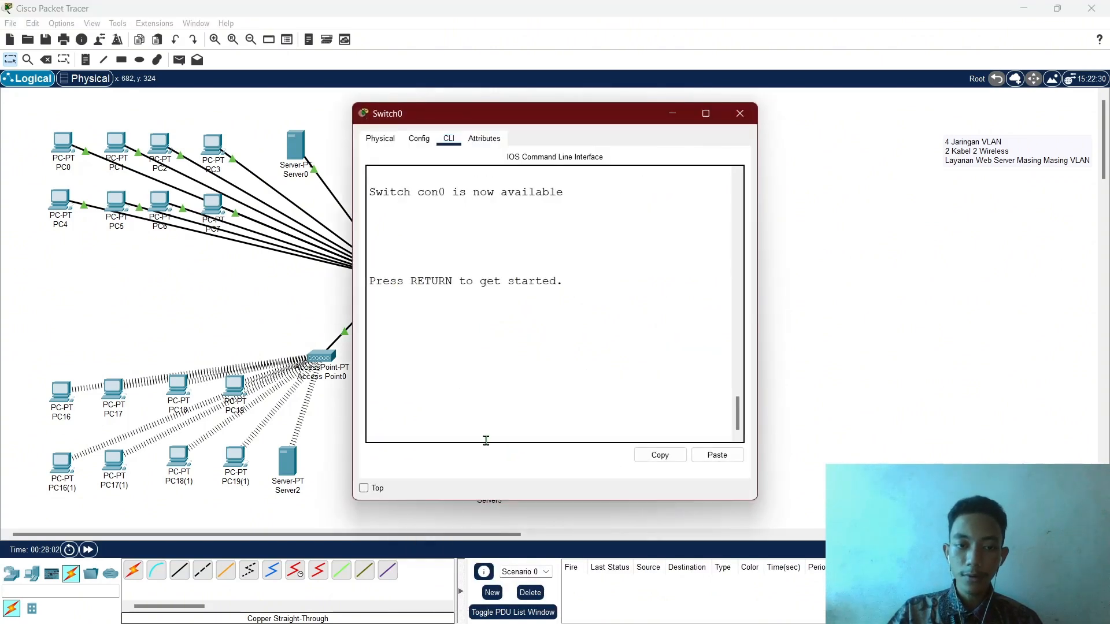
key("Return")
type("e")
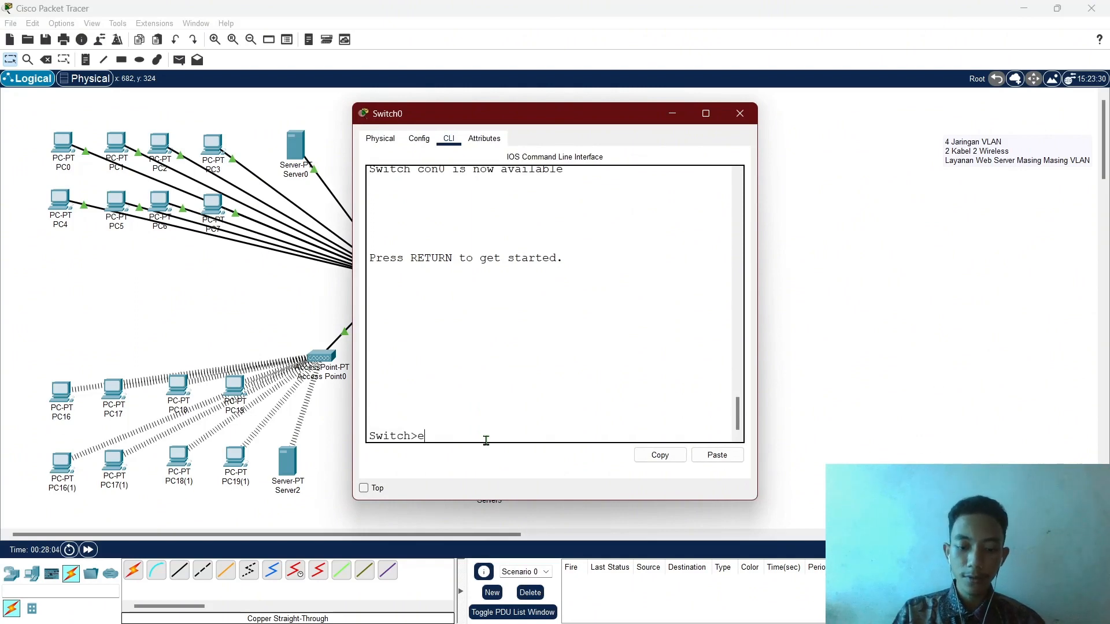
type("n")
key("Return")
type("conf")
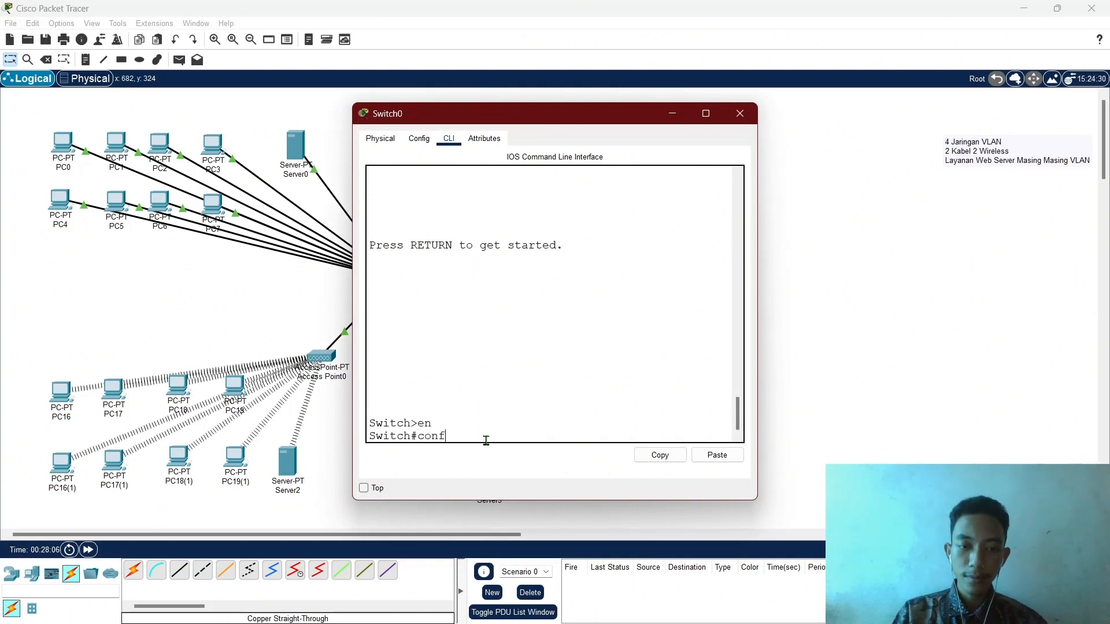
type(" t")
key("Return")
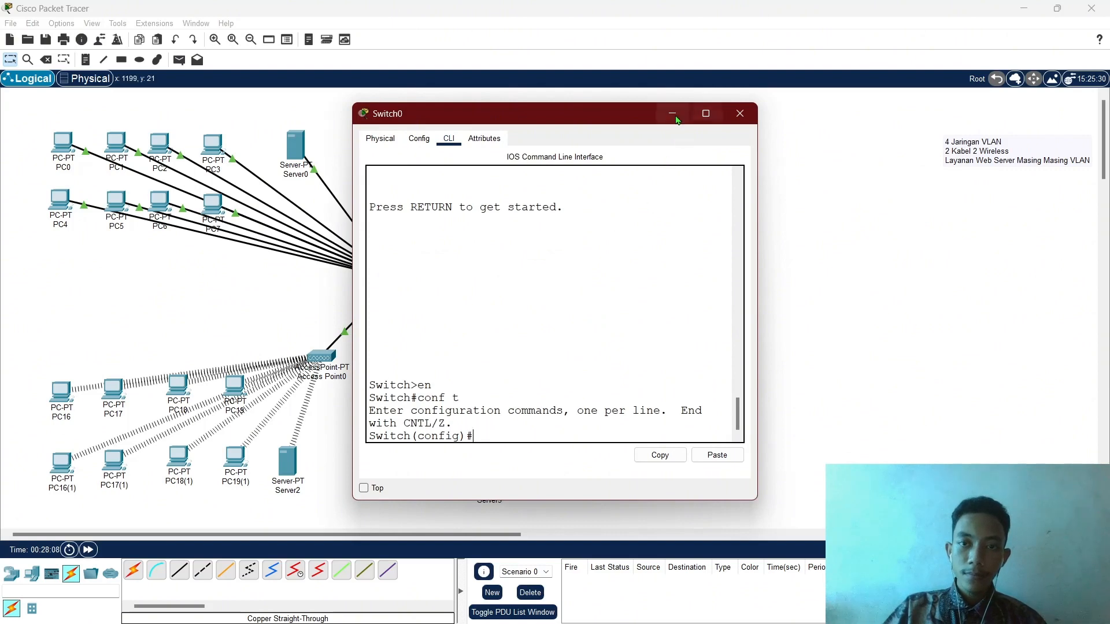
left_click(672, 113)
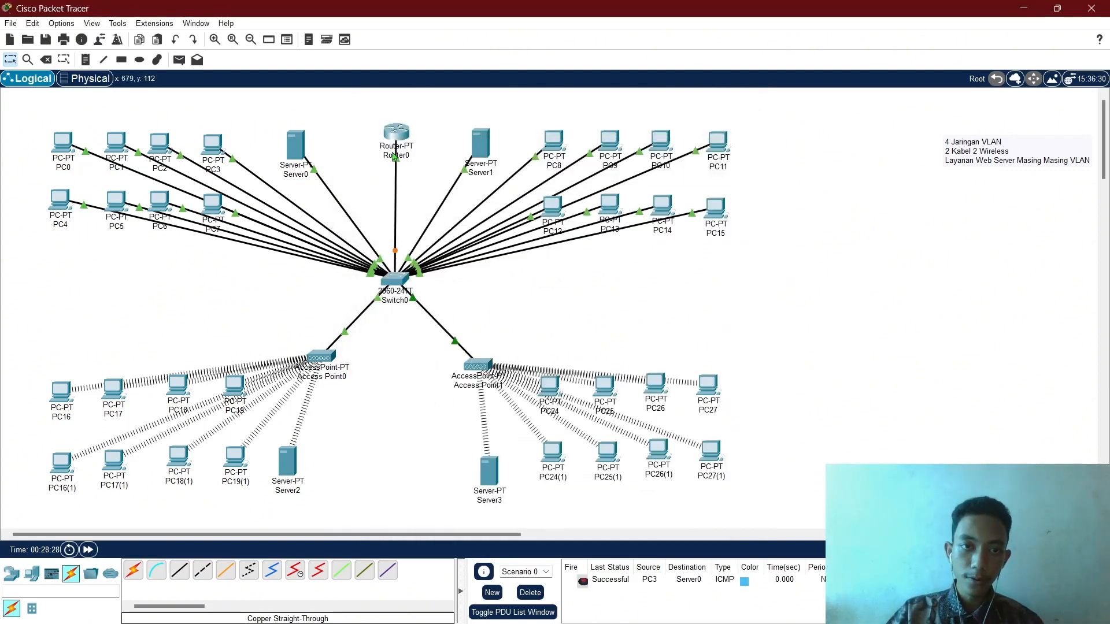
mouse_move(404, 282)
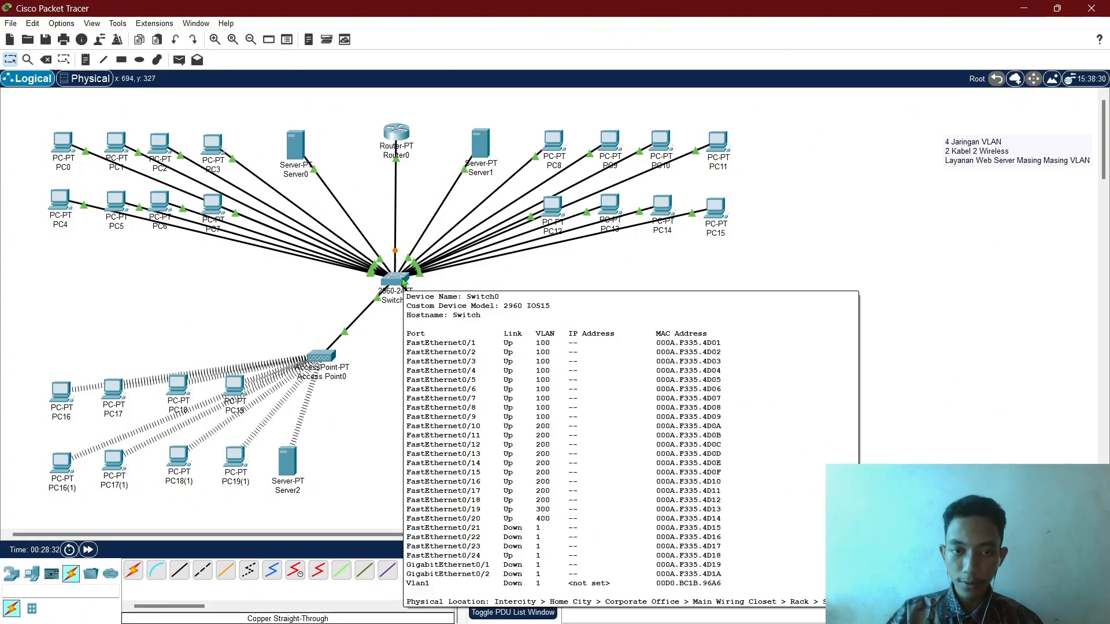
left_click(403, 282)
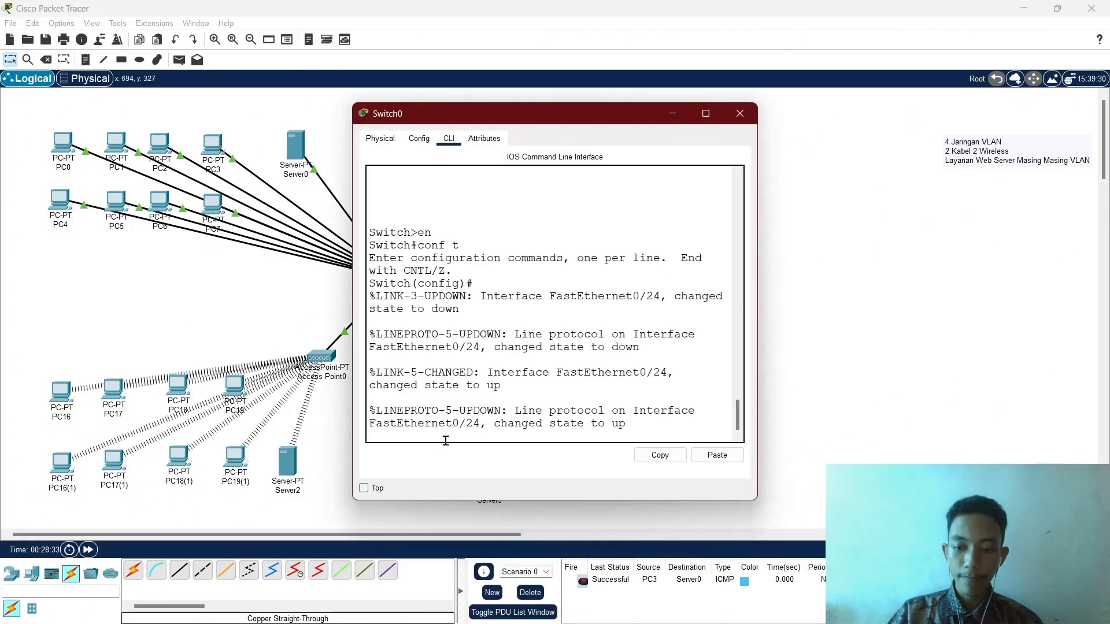
key("Return")
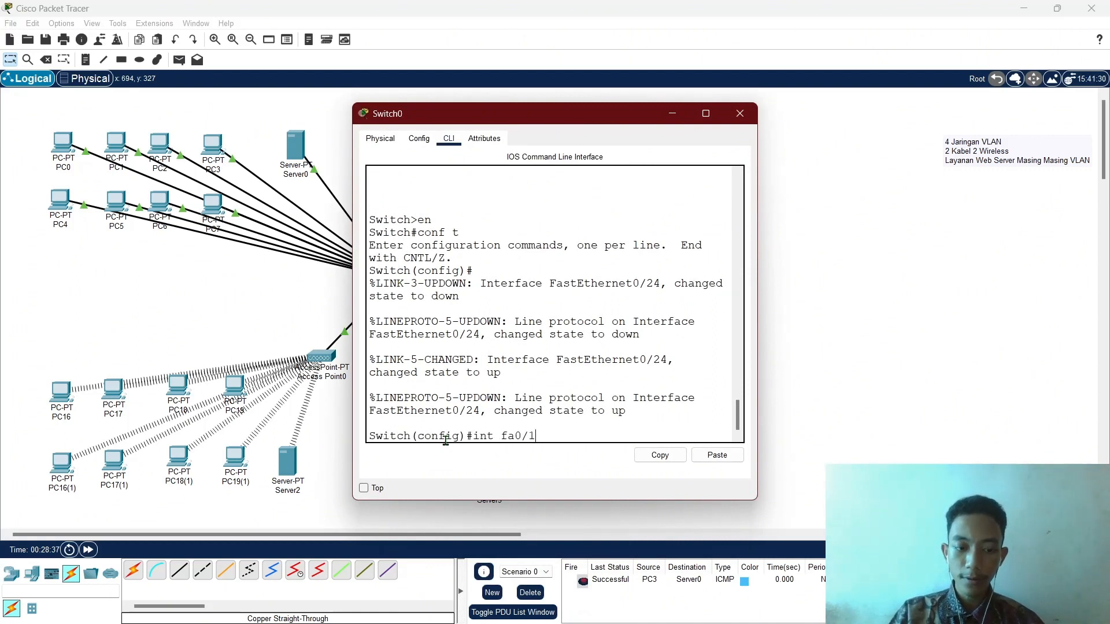
Set interface fa0/24 to switchport mode trunk and exit configuration mode.
type("int fa0/24")
key("Return")
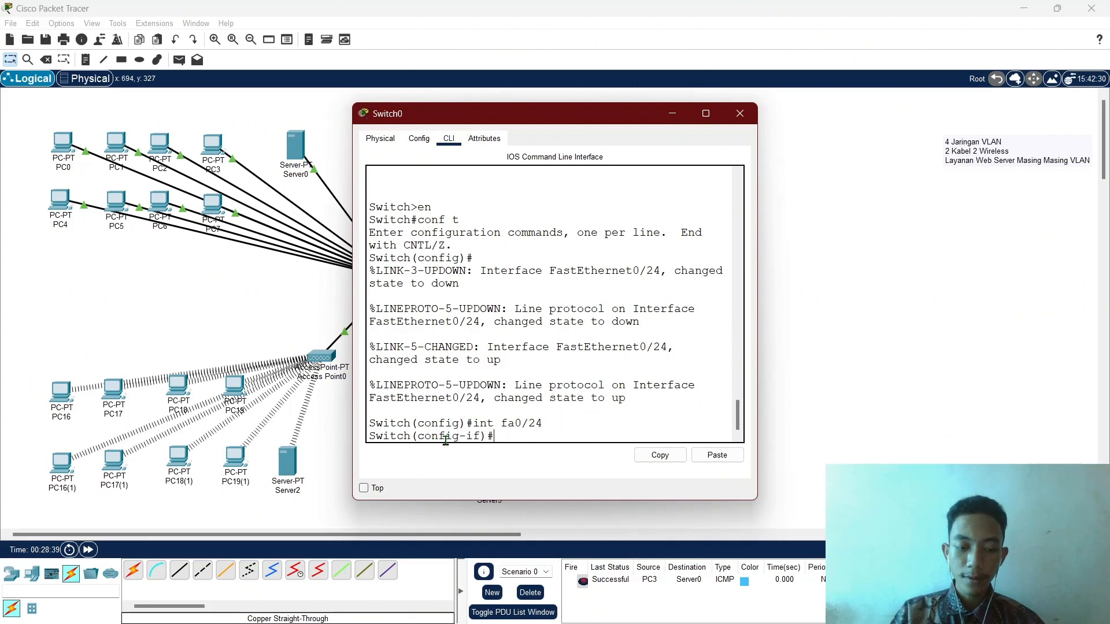
type("switc")
key("Tab")
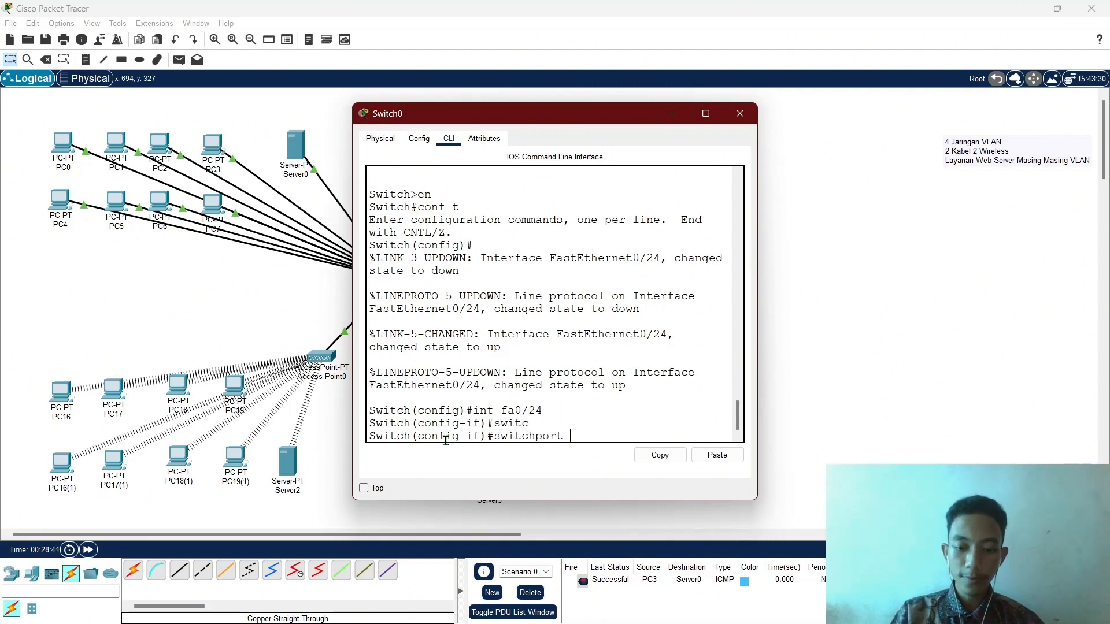
type("mo")
key("Tab")
type("tr")
key("Tab")
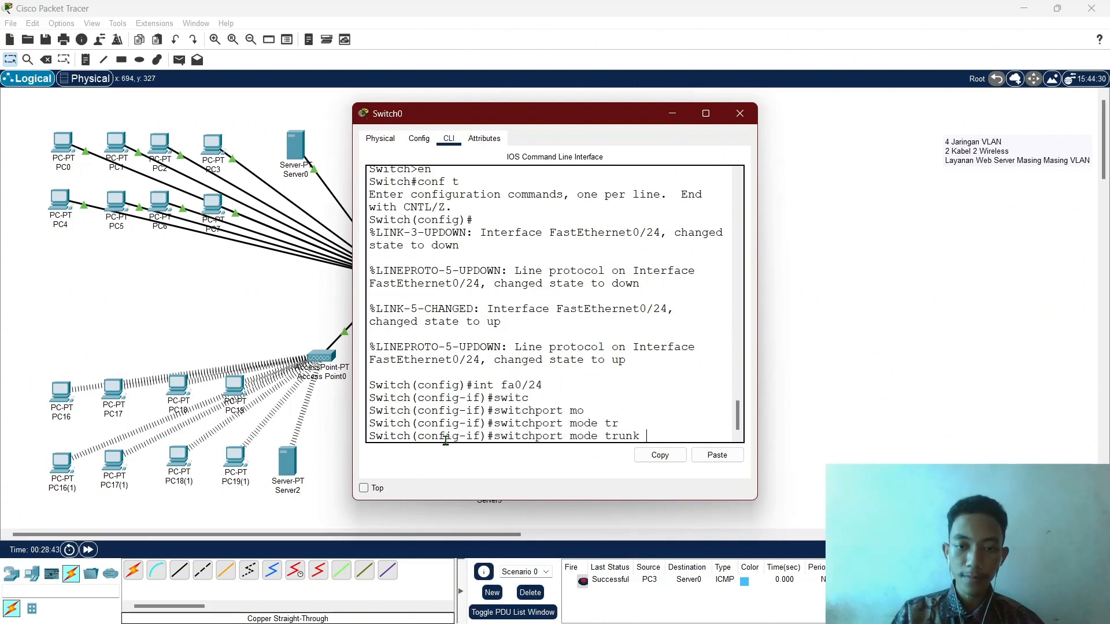
type("?")
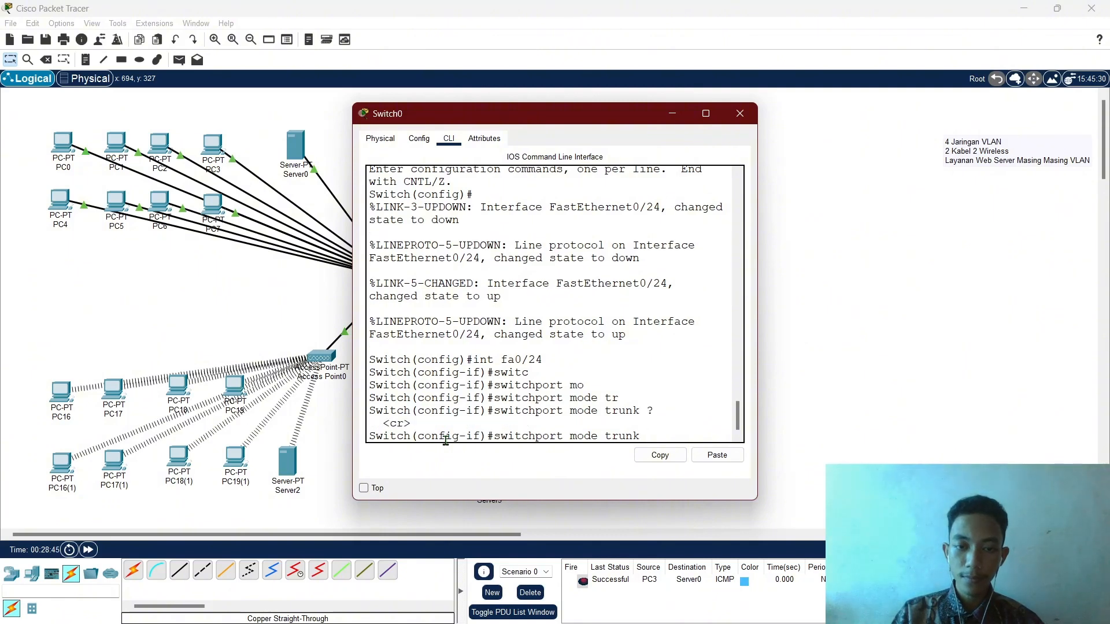
key("Return")
key("Return")
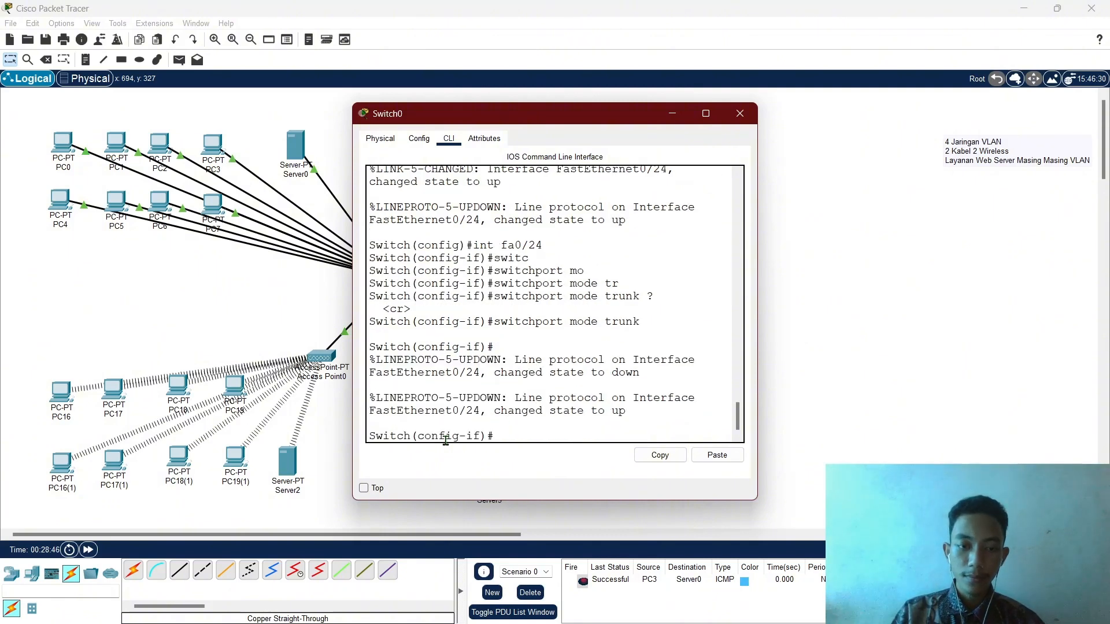
type("ex")
key("Return")
type("ex")
key("Return")
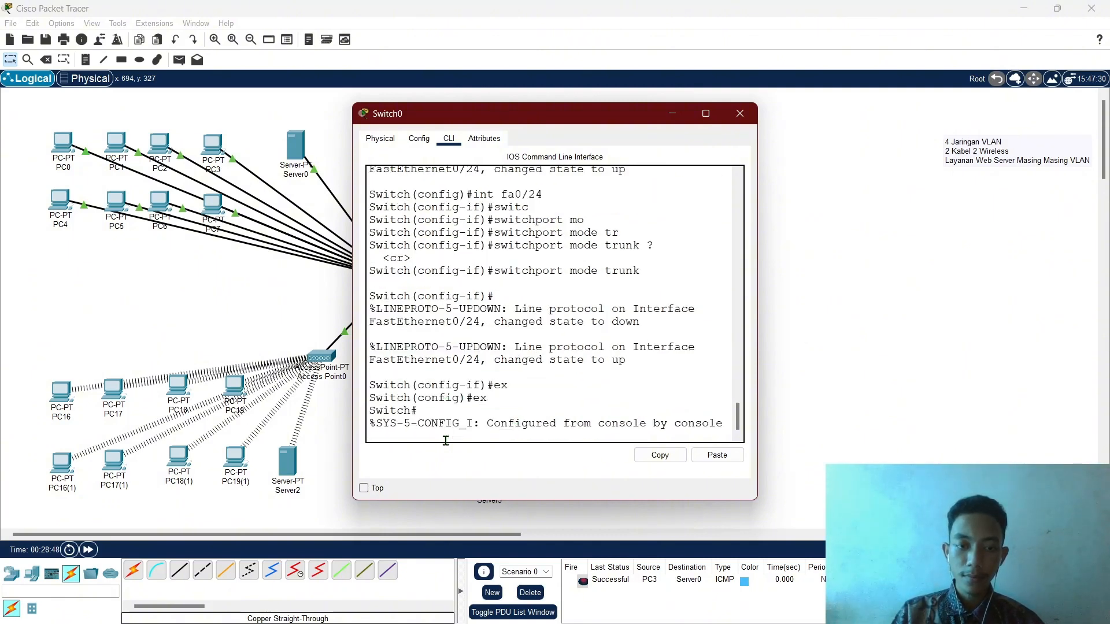
key("Return")
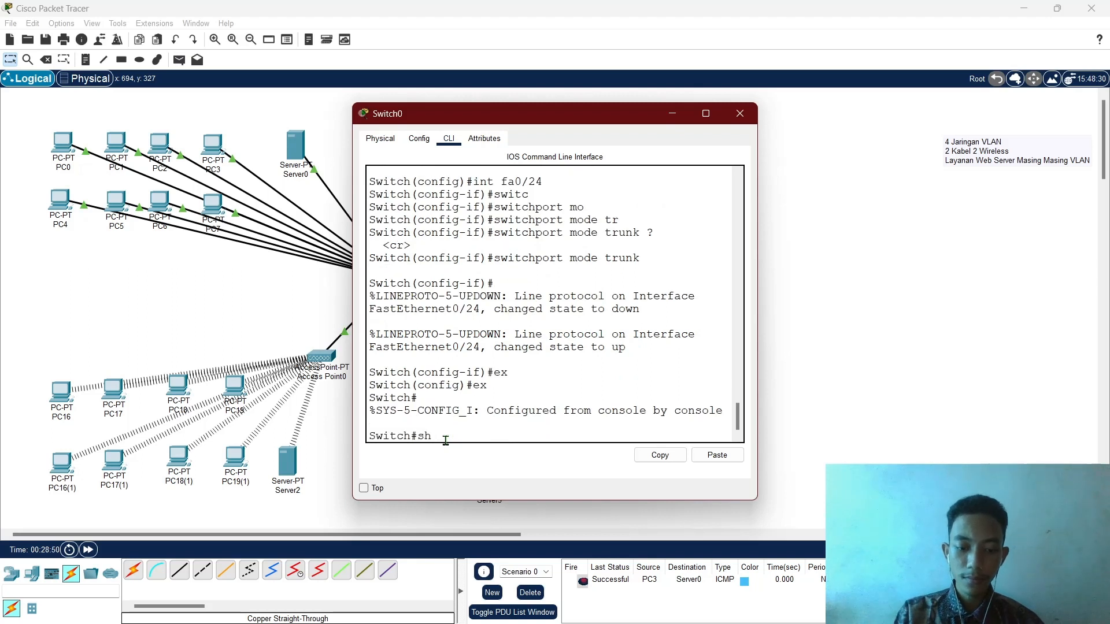
Run show vlan, page through the VLAN table, then hide Switch0's window.
type("sh vl")
key("Return")
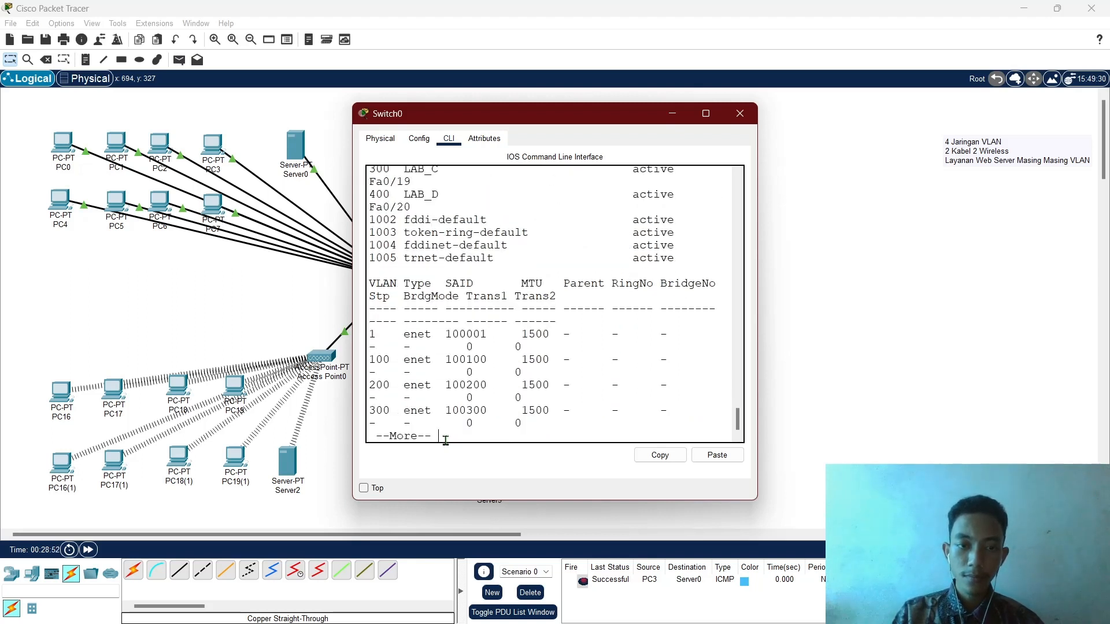
key("Return")
key("q")
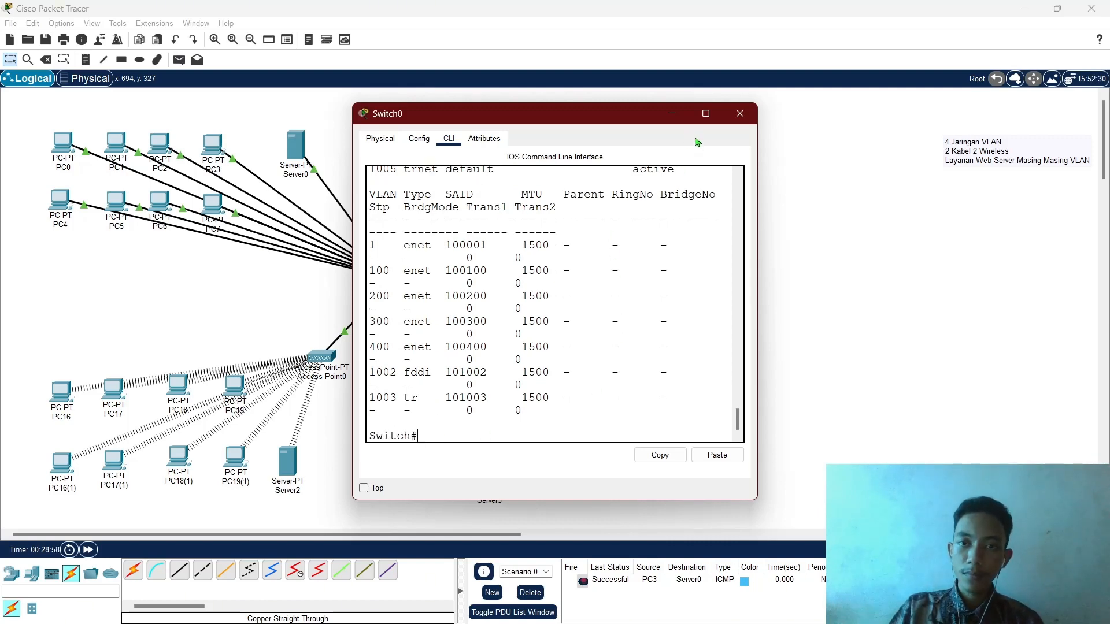
left_click(672, 113)
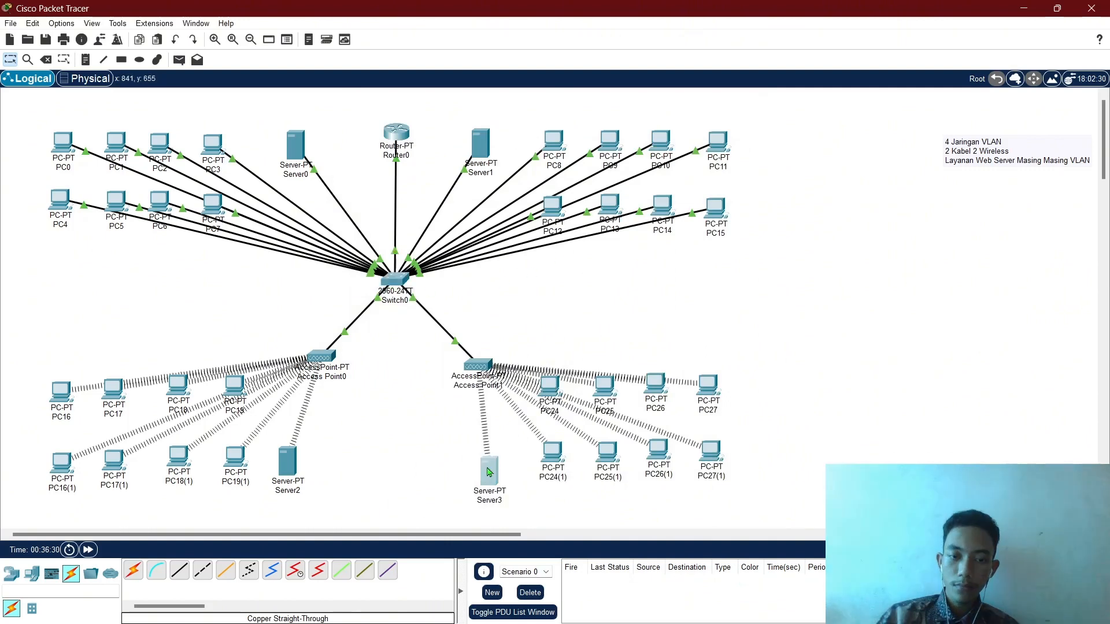
Save serverPool with gateway 172.26.0.1, start address 172.26.0.3 and 8 maximum users.
left_click(489, 473)
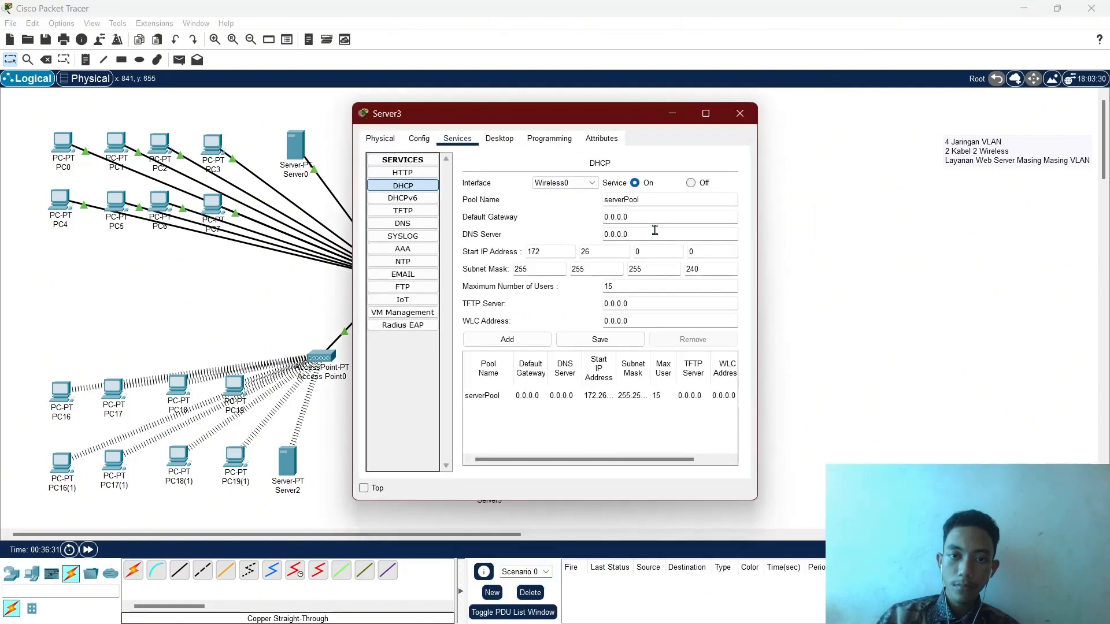
left_click_drag(655, 218, 559, 211)
type("172.26")
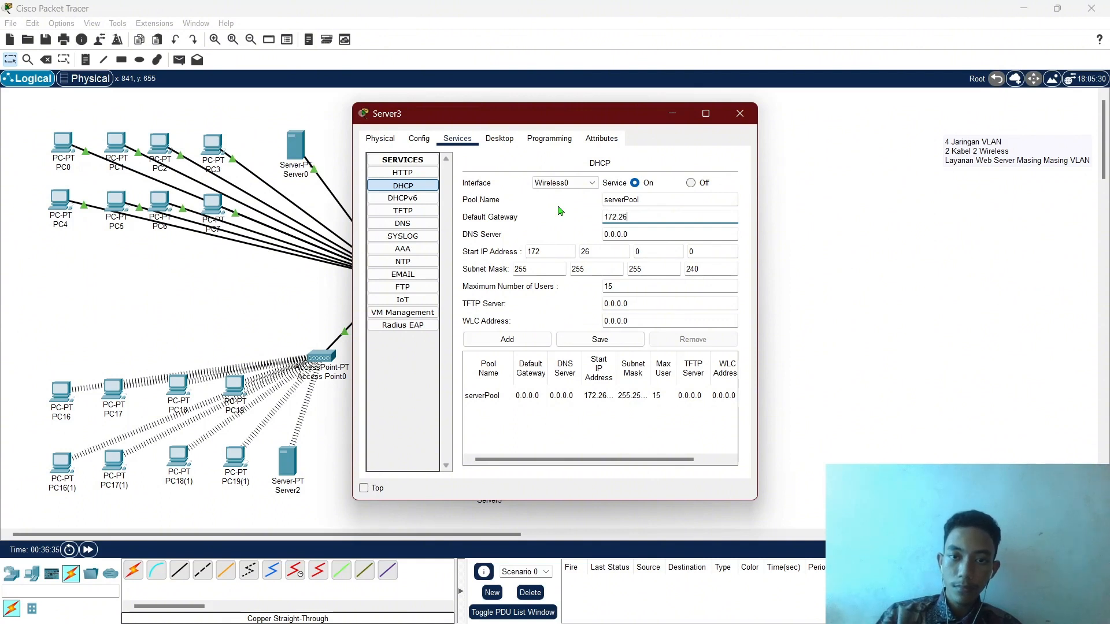
type(".0.1")
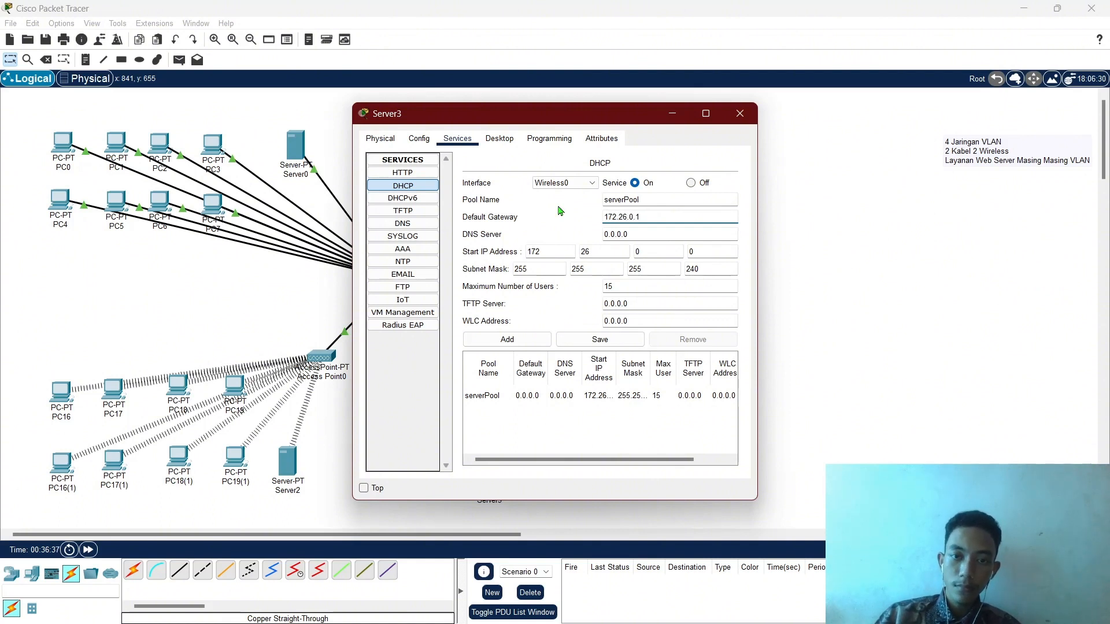
left_click(703, 252)
key("BackSpace")
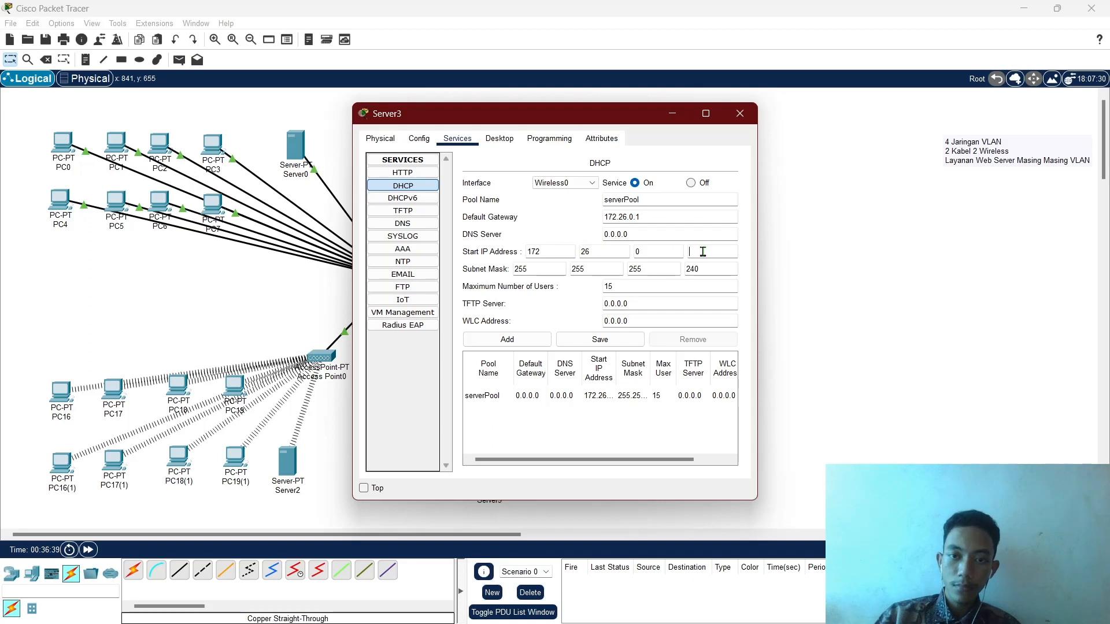
double_click(608, 287)
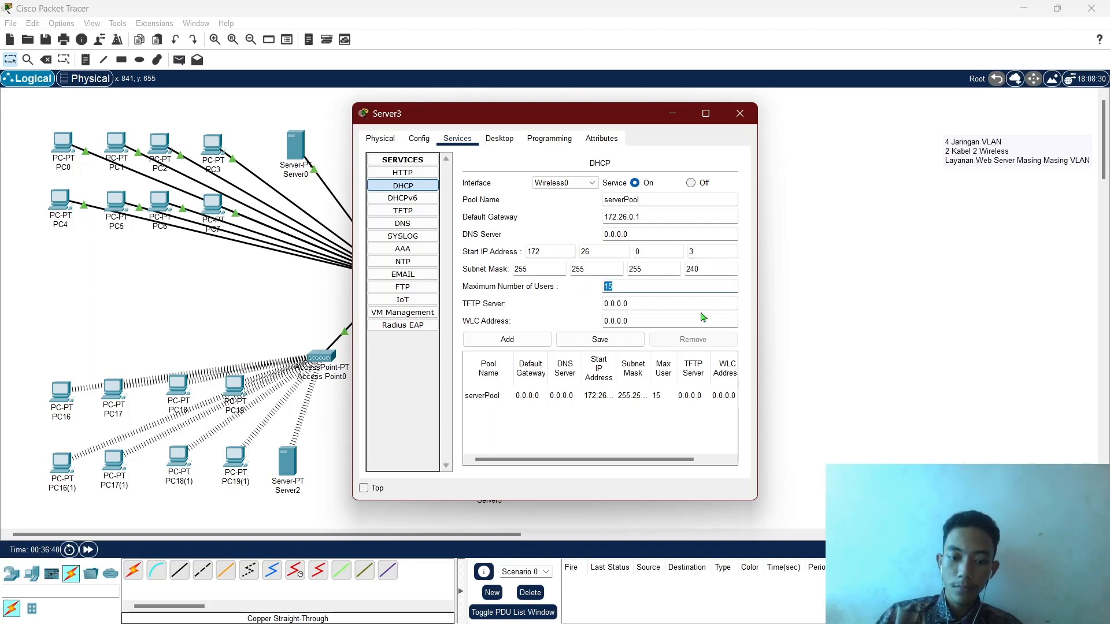
type("8")
left_click(585, 338)
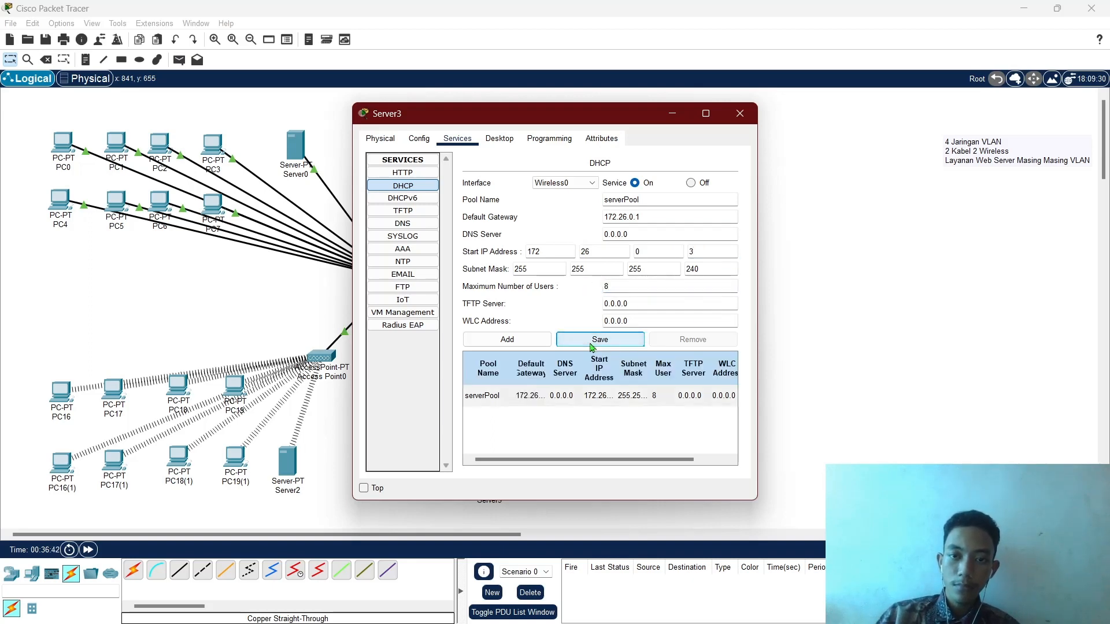
Check Server3's IP configuration against the DHCP settings, then close its window.
left_click(499, 139)
left_click(436, 194)
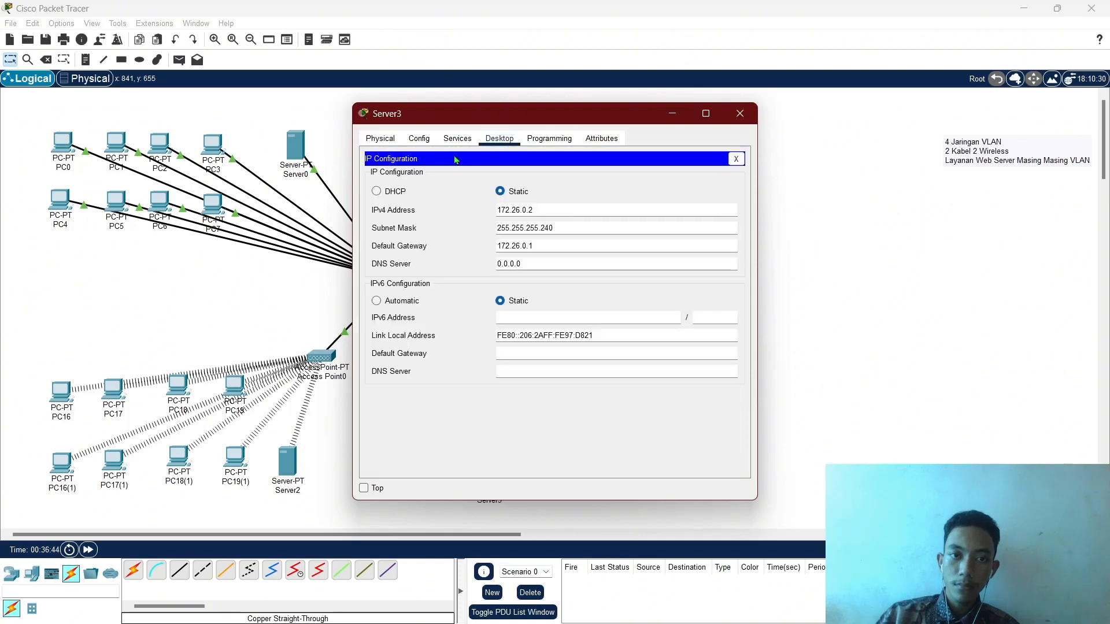
left_click(457, 139)
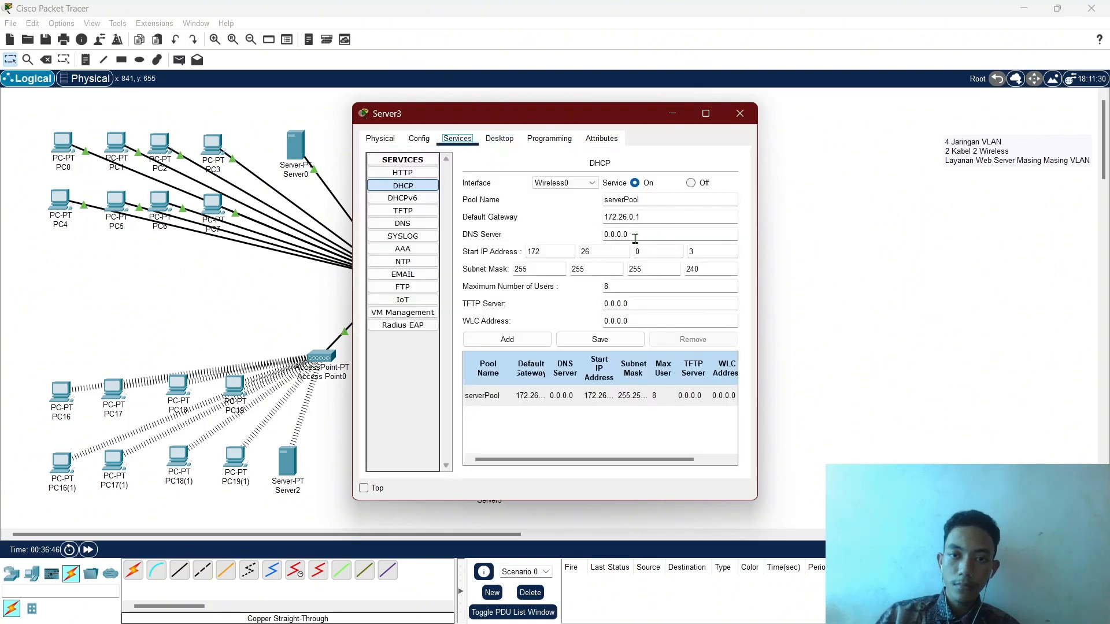
left_click(496, 140)
left_click(458, 139)
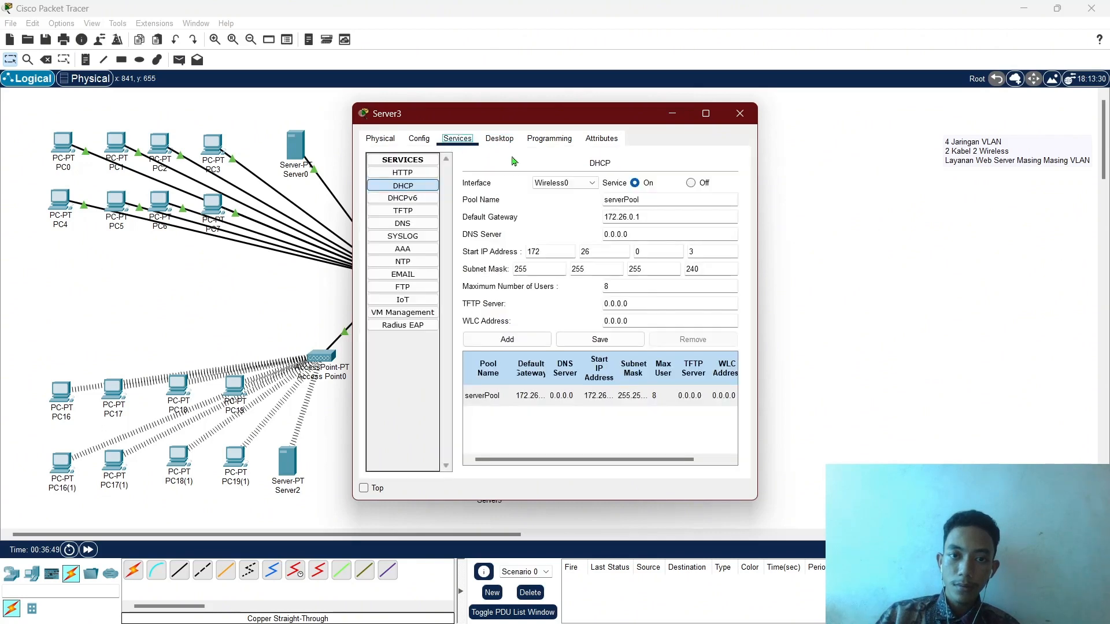
left_click(741, 114)
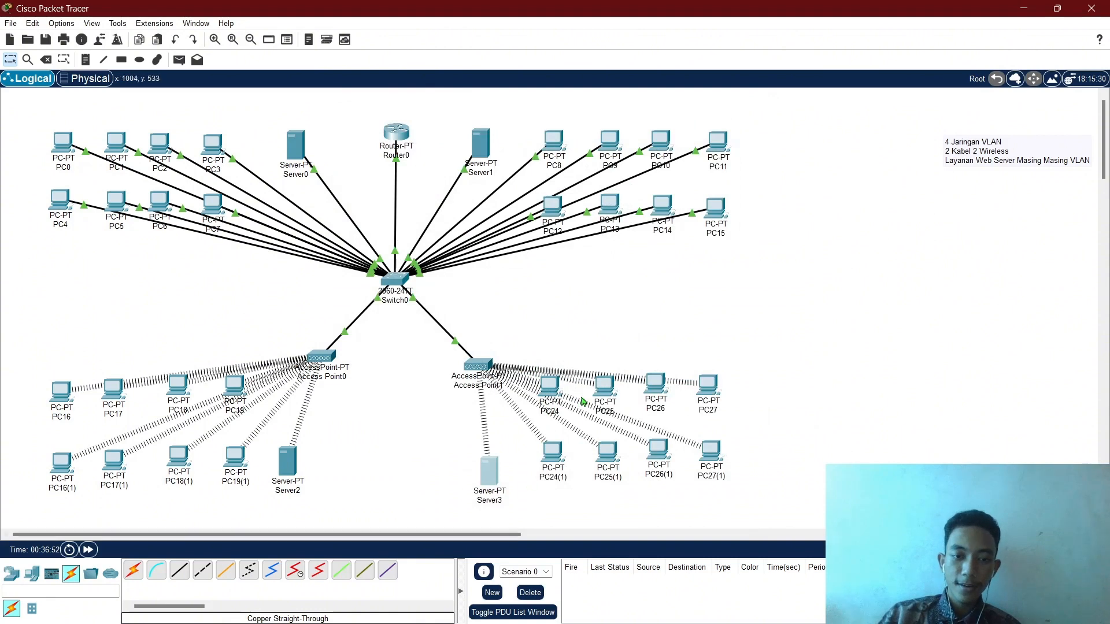
Renew DHCP addresses on PC24 and PC25 by toggling Static then DHCP.
left_click(558, 391)
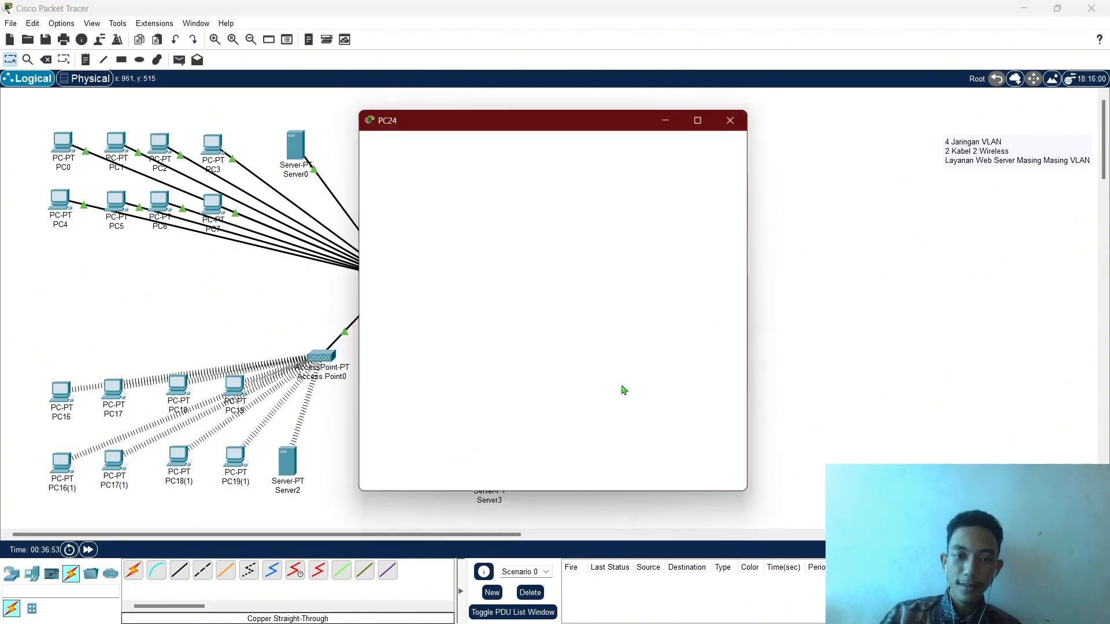
left_click(425, 205)
left_click(524, 206)
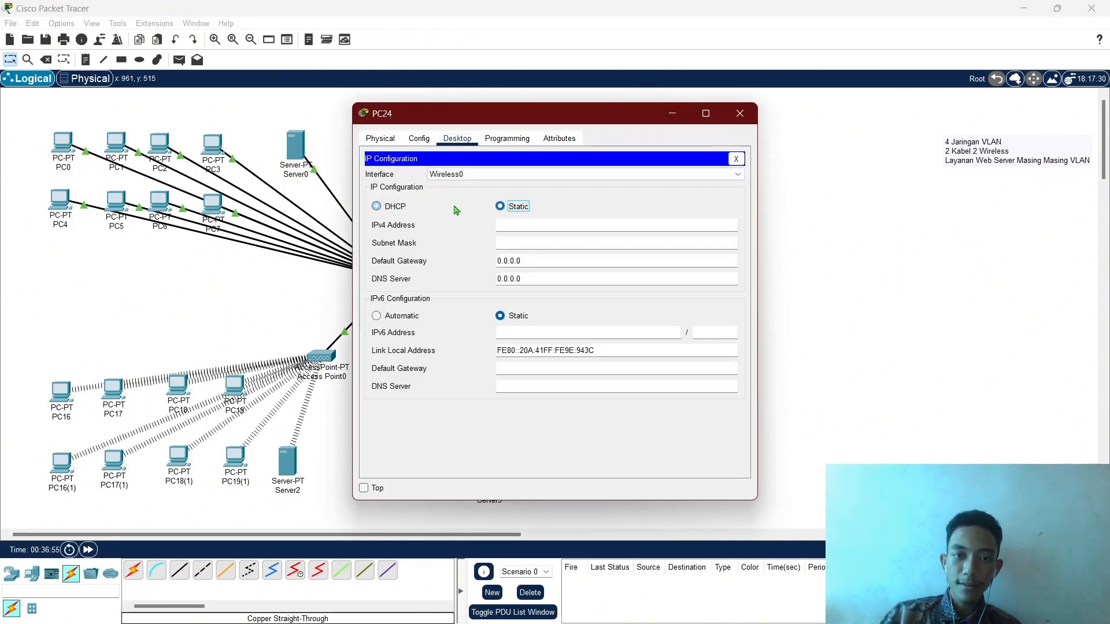
left_click(397, 207)
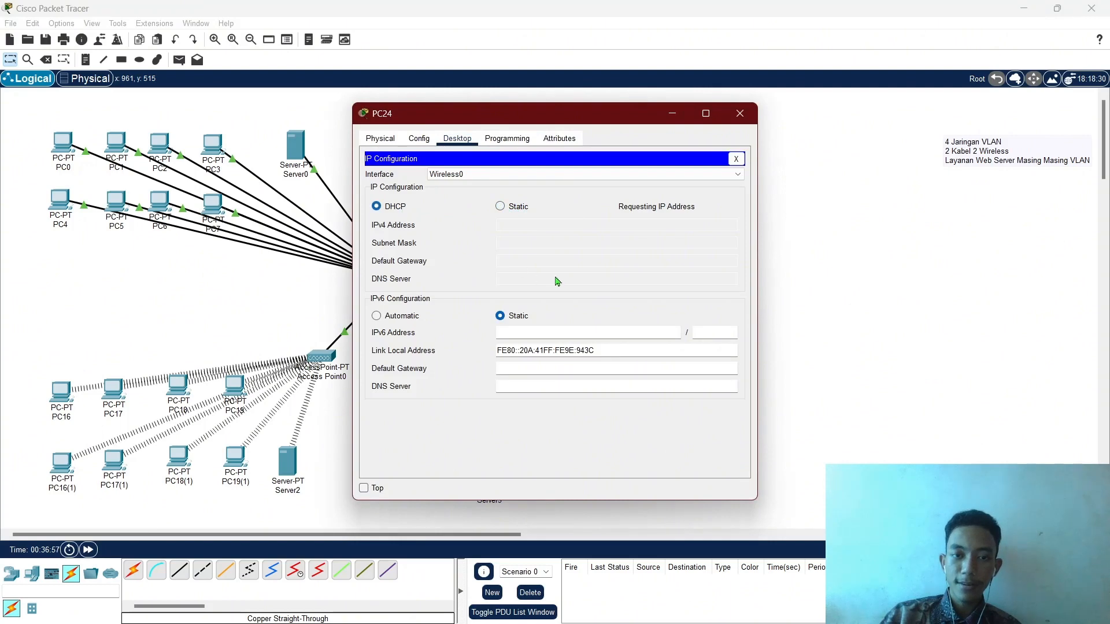
left_click(740, 113)
left_click(549, 386)
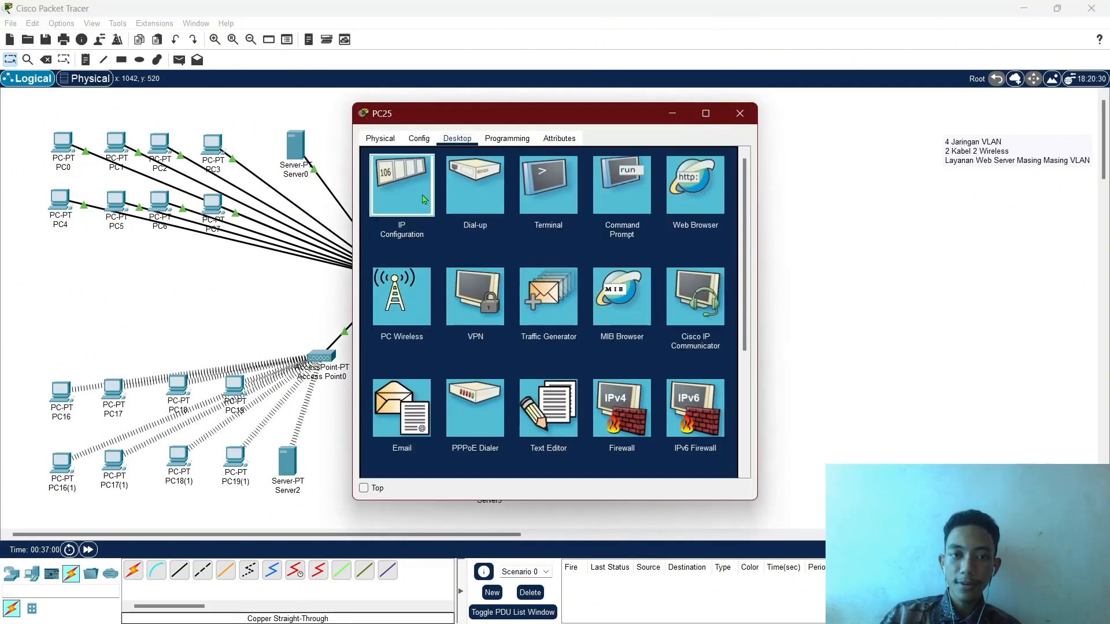
left_click(425, 214)
left_click(515, 207)
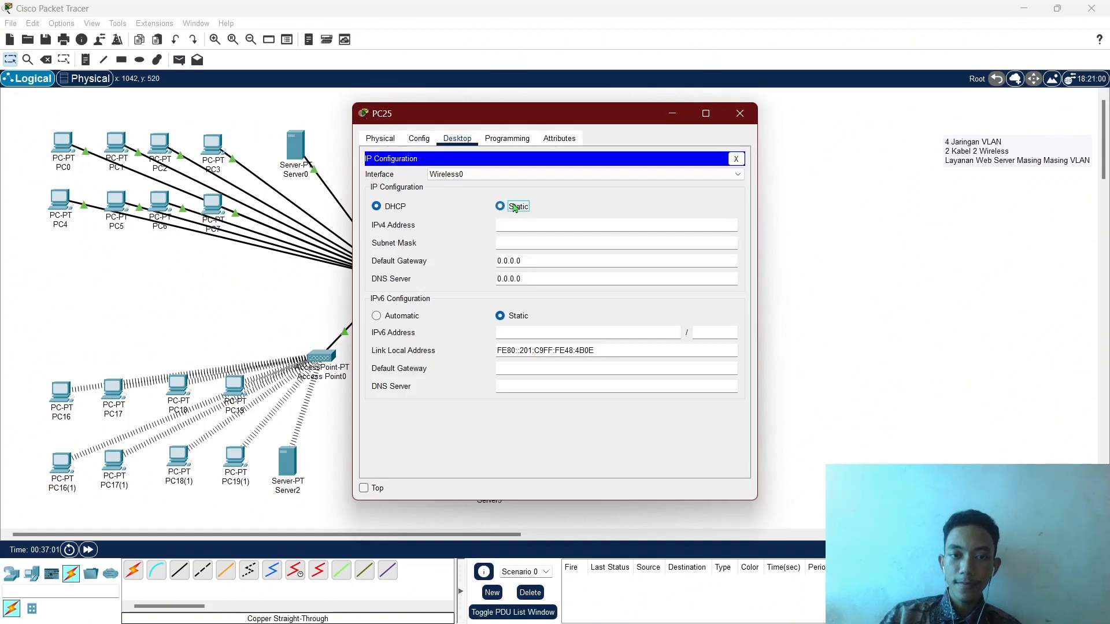
left_click(395, 208)
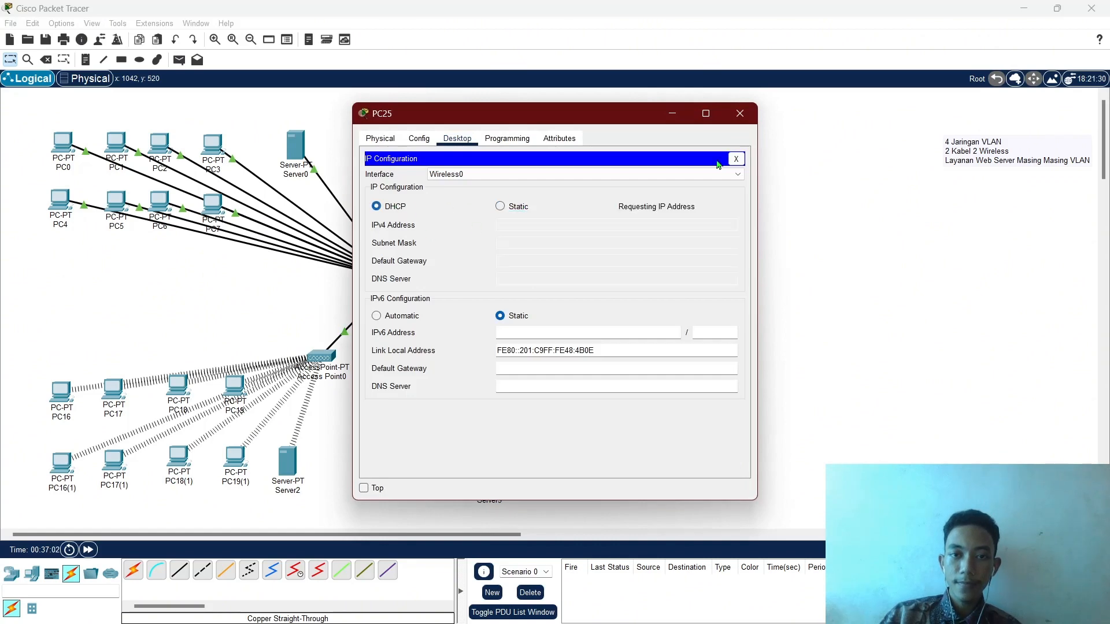
left_click(741, 116)
Renew DHCP addresses on PC26 and PC27 by toggling Static then DHCP.
left_click(654, 377)
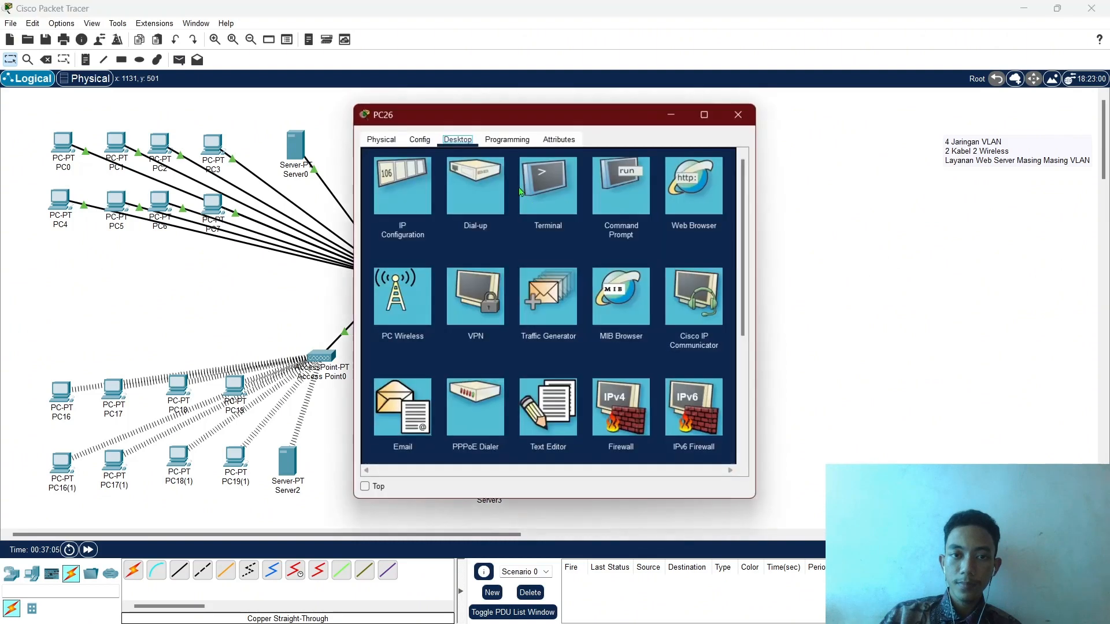
left_click(403, 185)
left_click(501, 207)
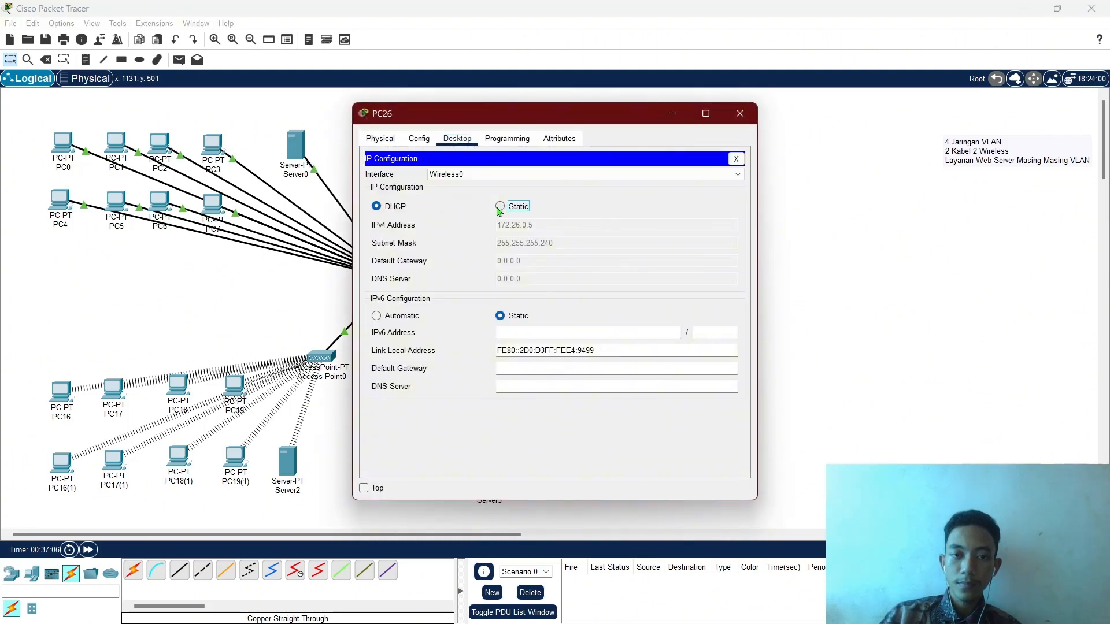
left_click(404, 209)
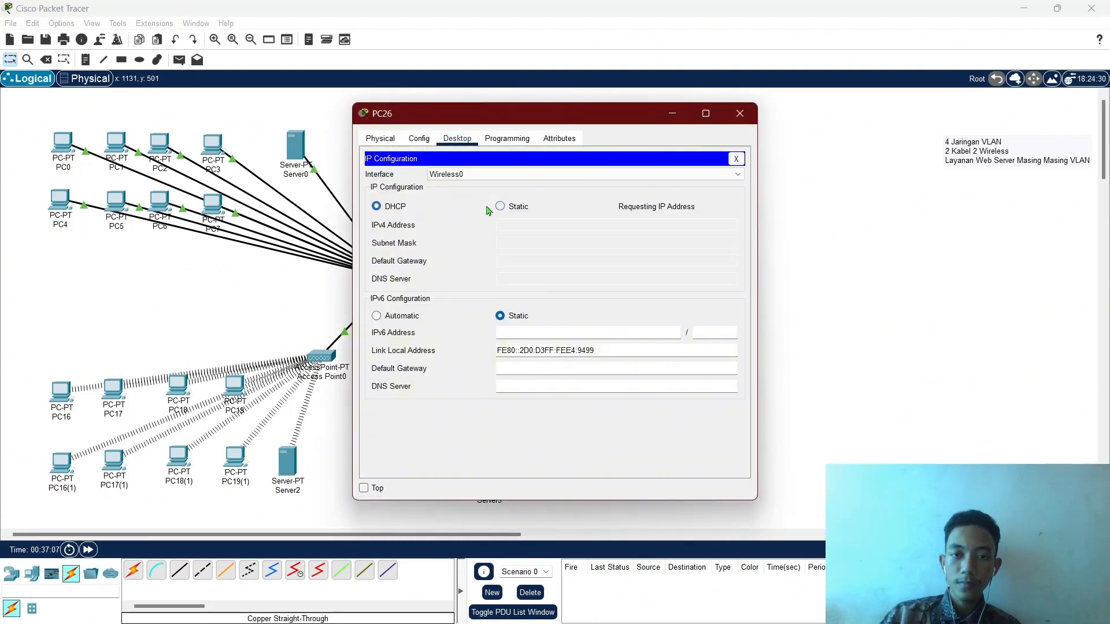
left_click(745, 114)
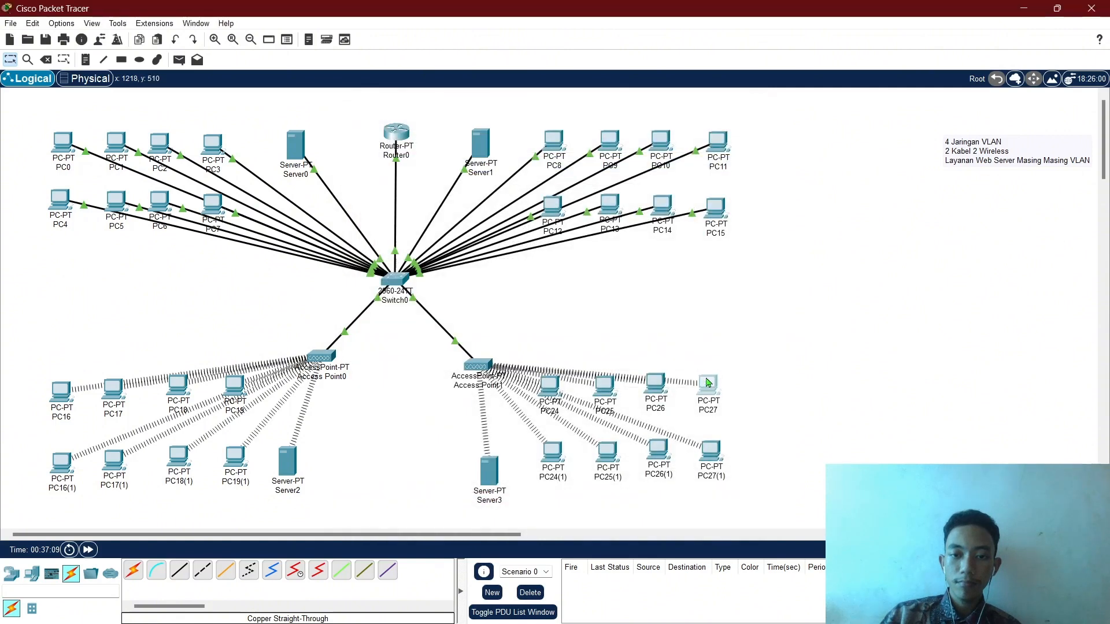
left_click(707, 388)
left_click(403, 181)
left_click(499, 207)
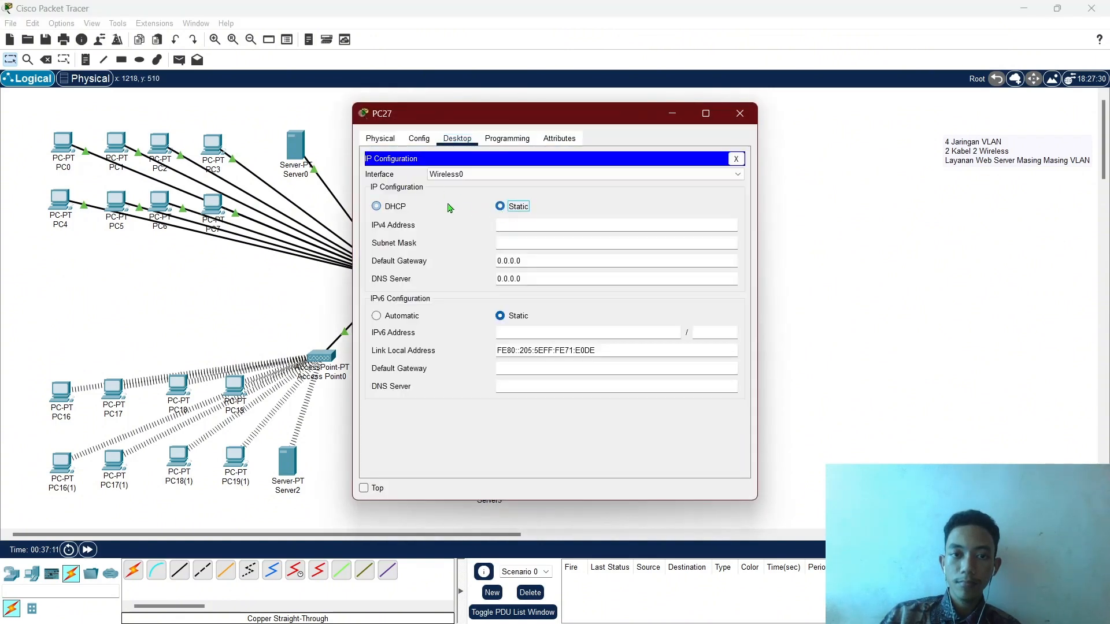
left_click(388, 208)
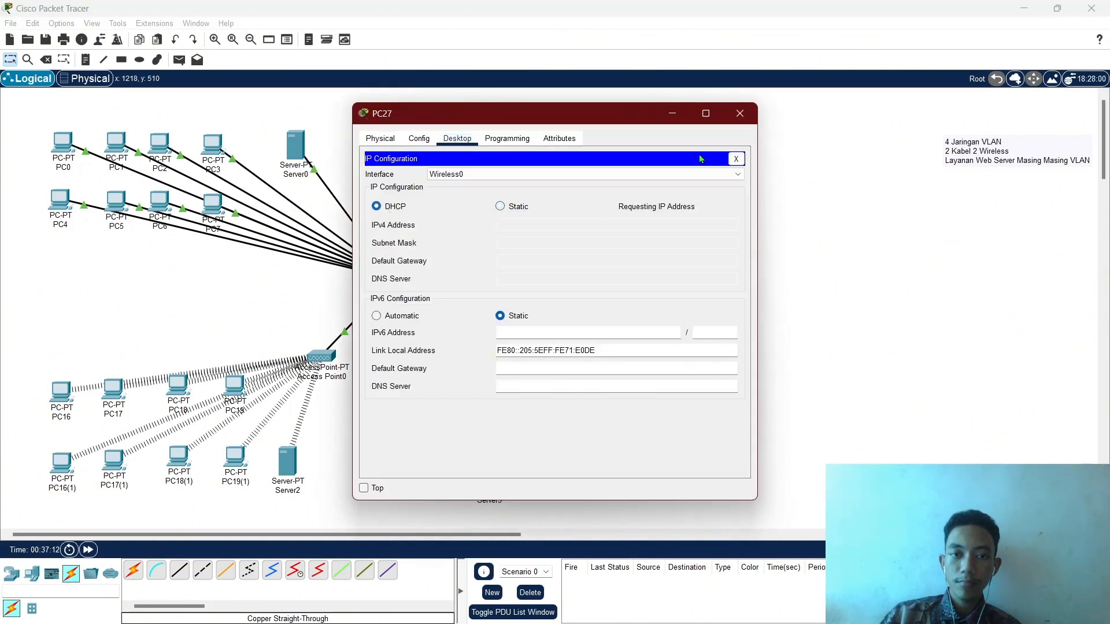
left_click(741, 114)
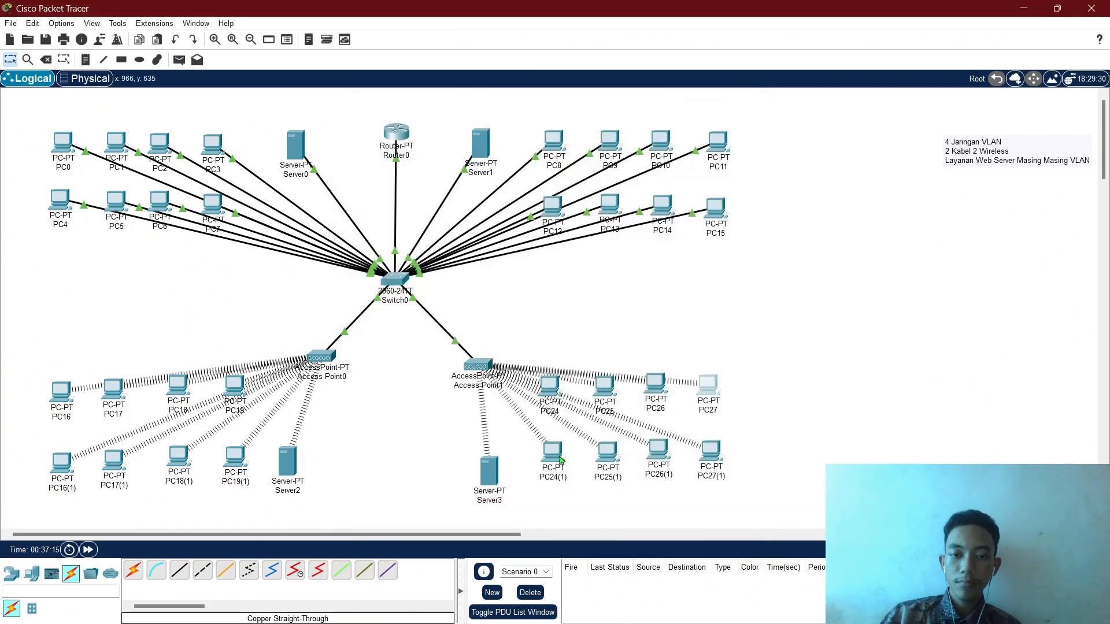
Renew DHCP addresses on PC24(1) and PC25(1) by toggling Static then DHCP.
left_click(505, 214)
left_click(407, 185)
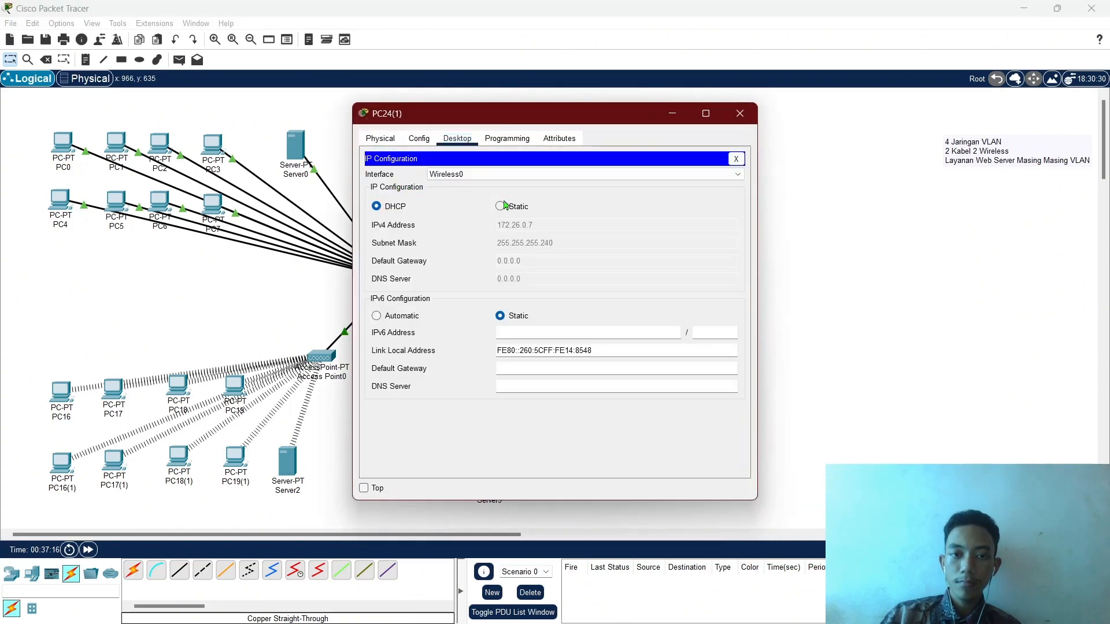
left_click(501, 203)
left_click(401, 207)
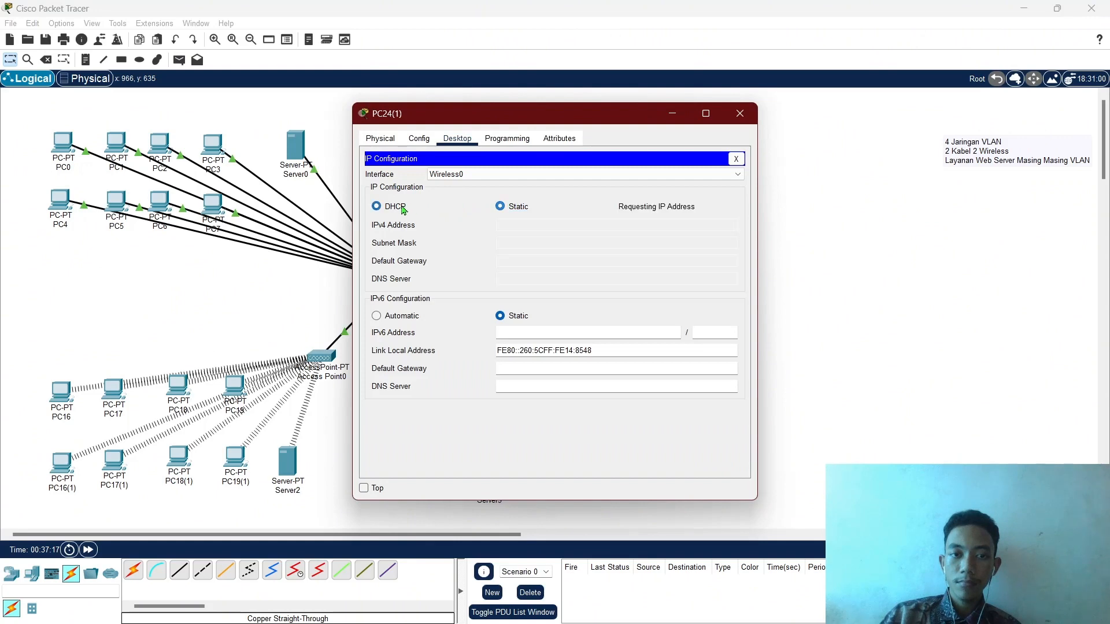
left_click(740, 114)
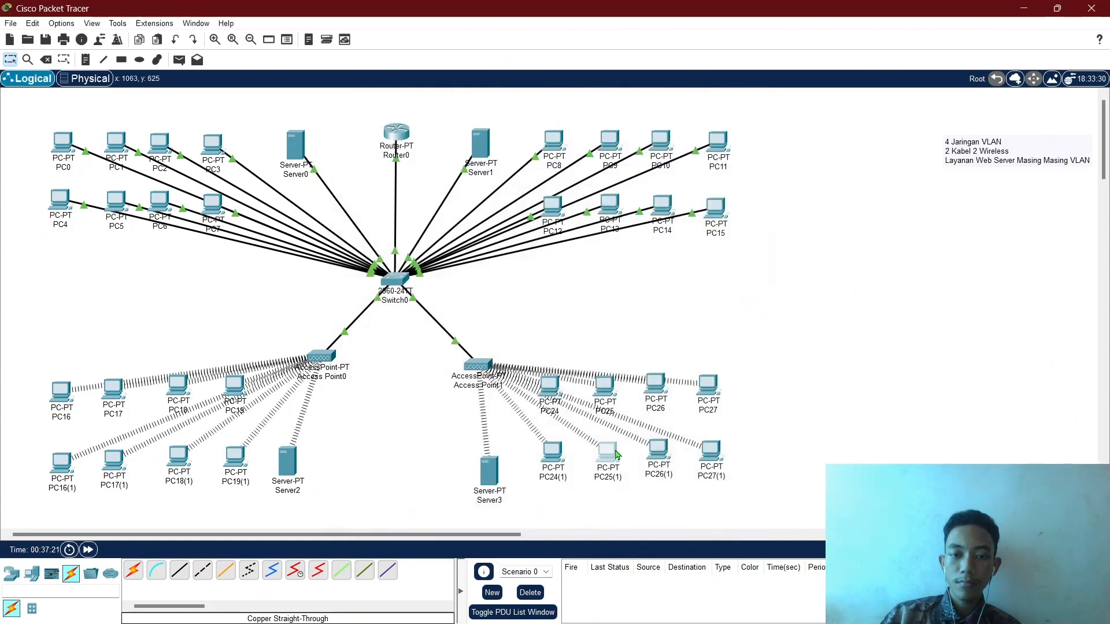
left_click(515, 250)
left_click(406, 189)
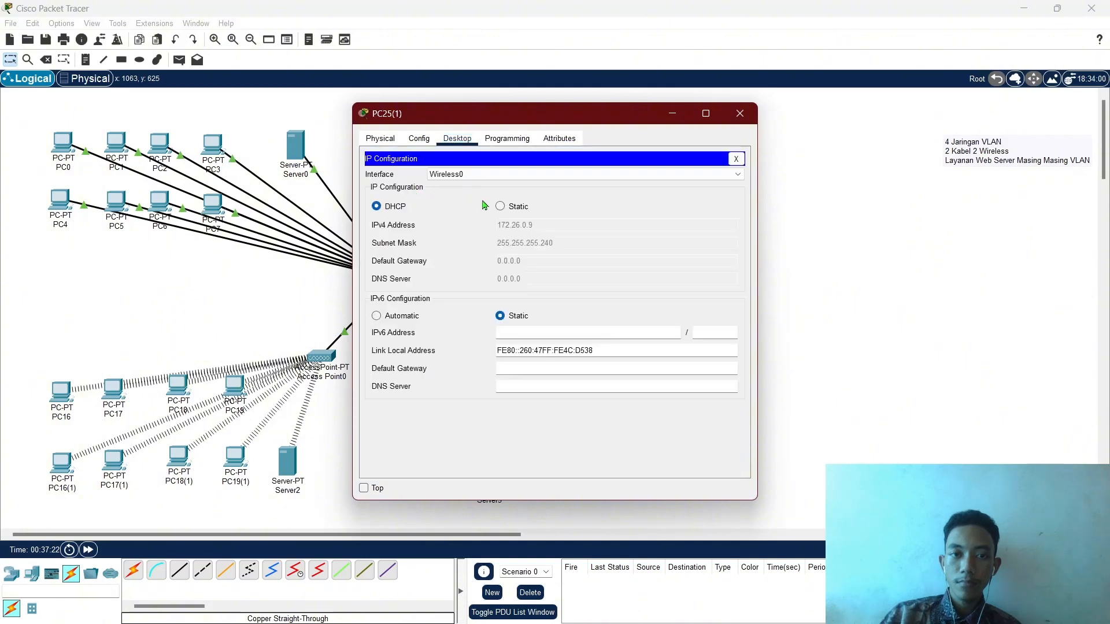
left_click(517, 208)
left_click(395, 207)
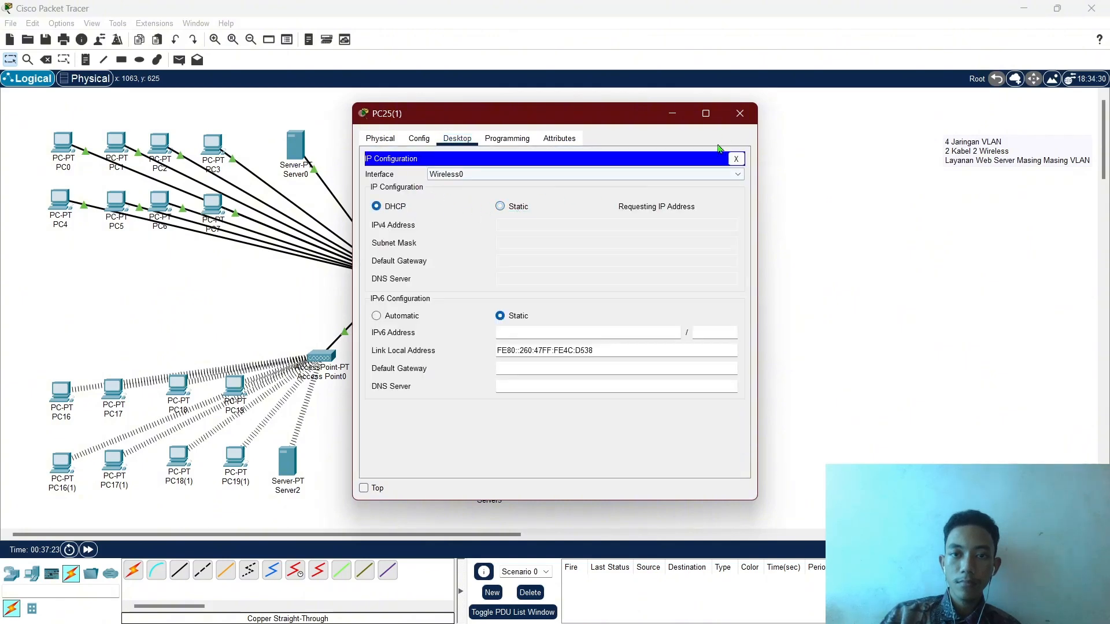
left_click(745, 113)
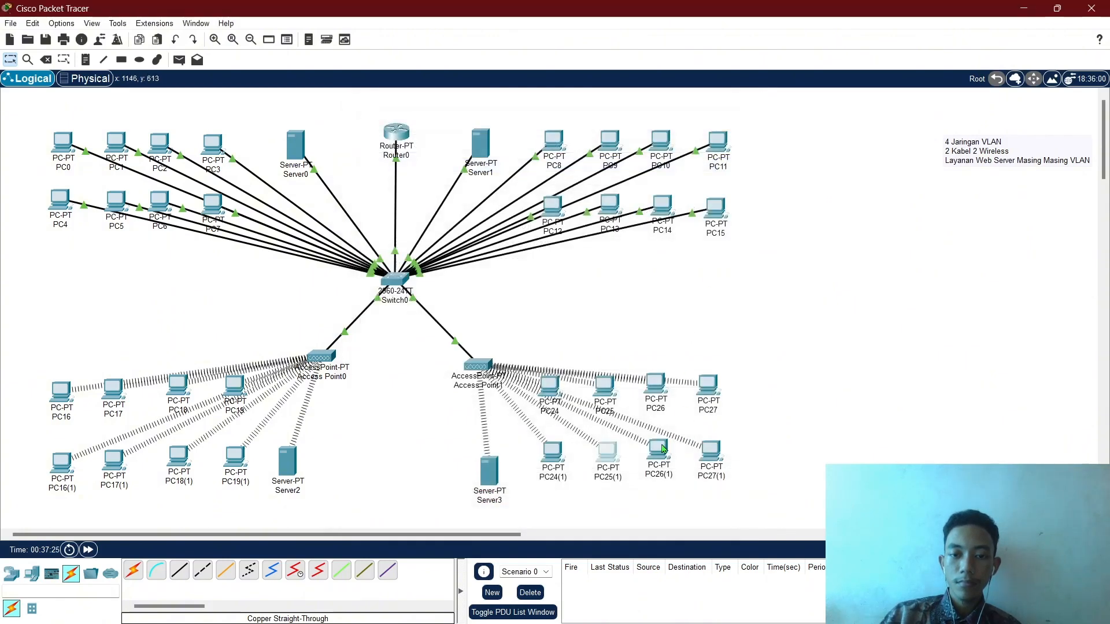
Switch PC26(1) and PC27(1) to Static then back to DHCP.
left_click(664, 449)
left_click(405, 186)
left_click(501, 207)
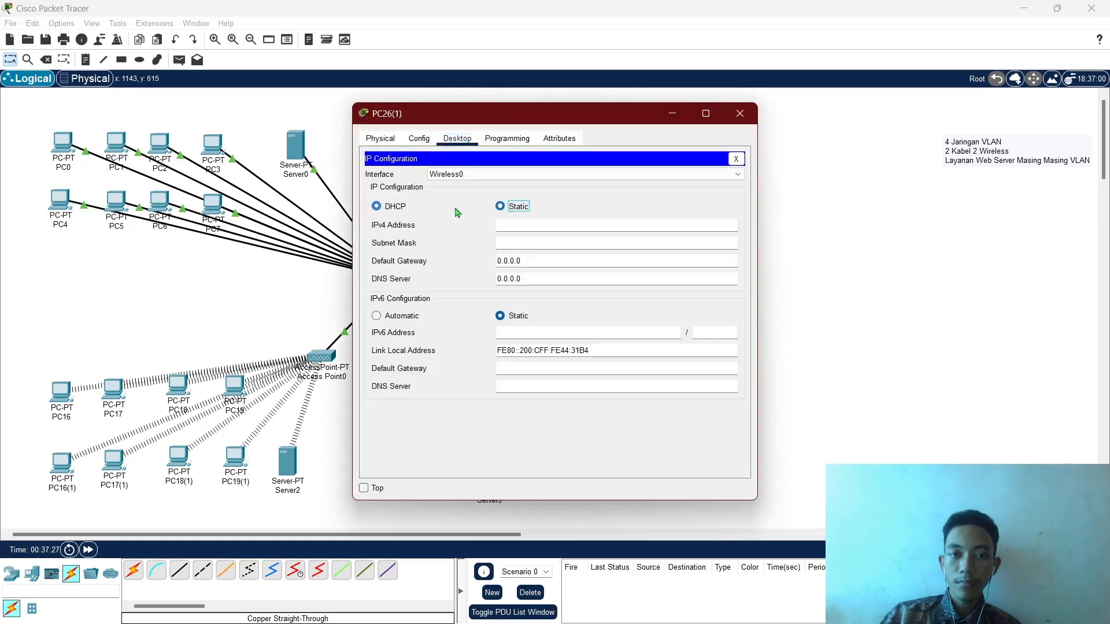
left_click(739, 114)
left_click(713, 457)
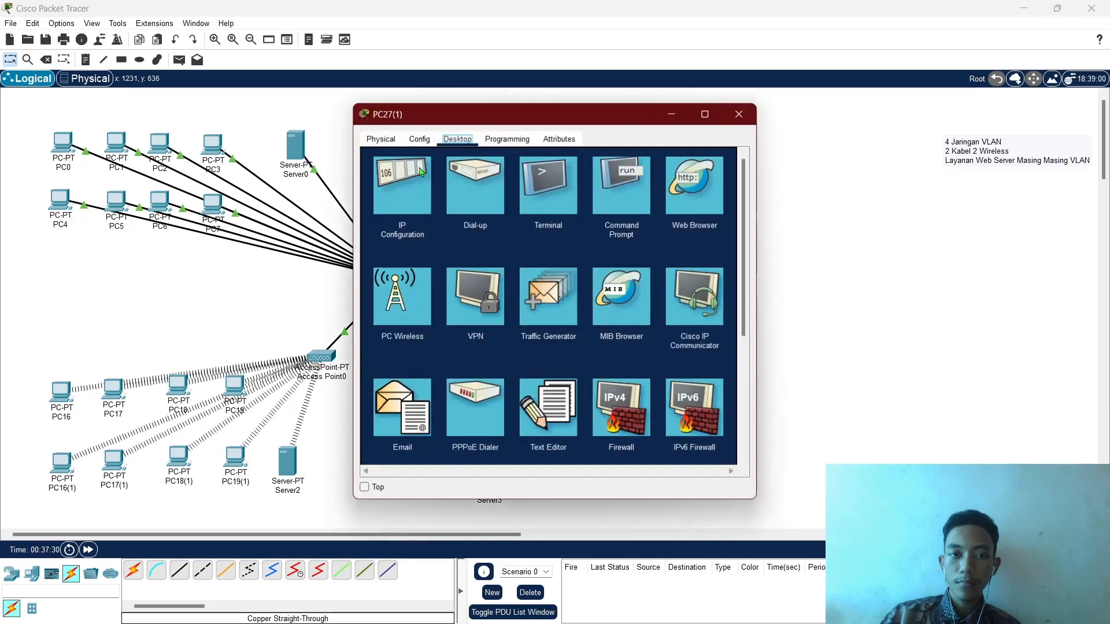
left_click(401, 185)
left_click(500, 206)
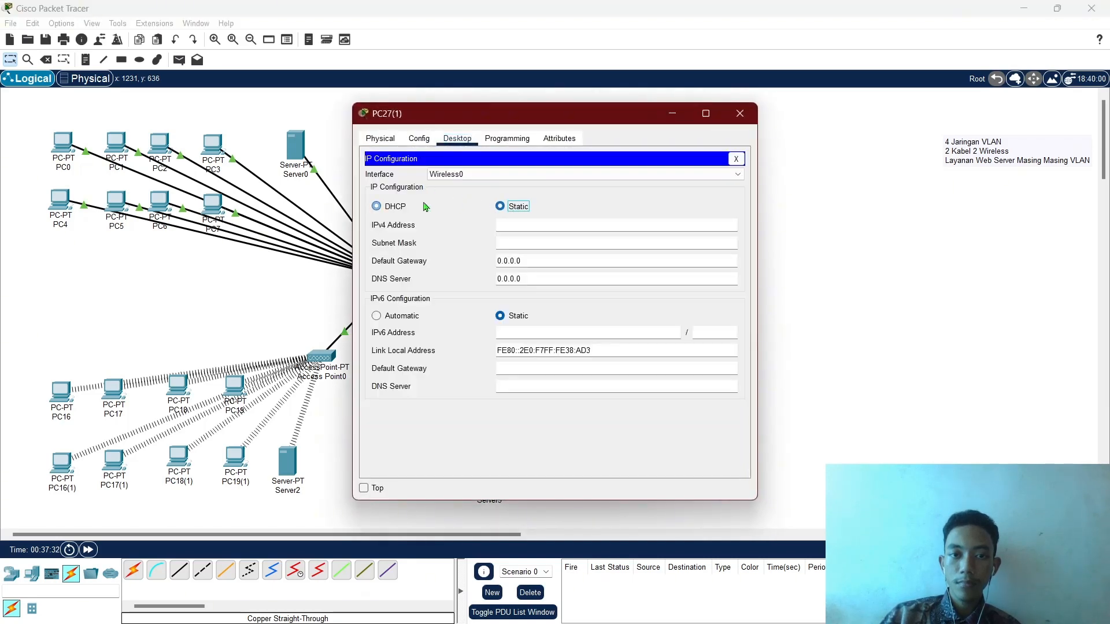
left_click(376, 206)
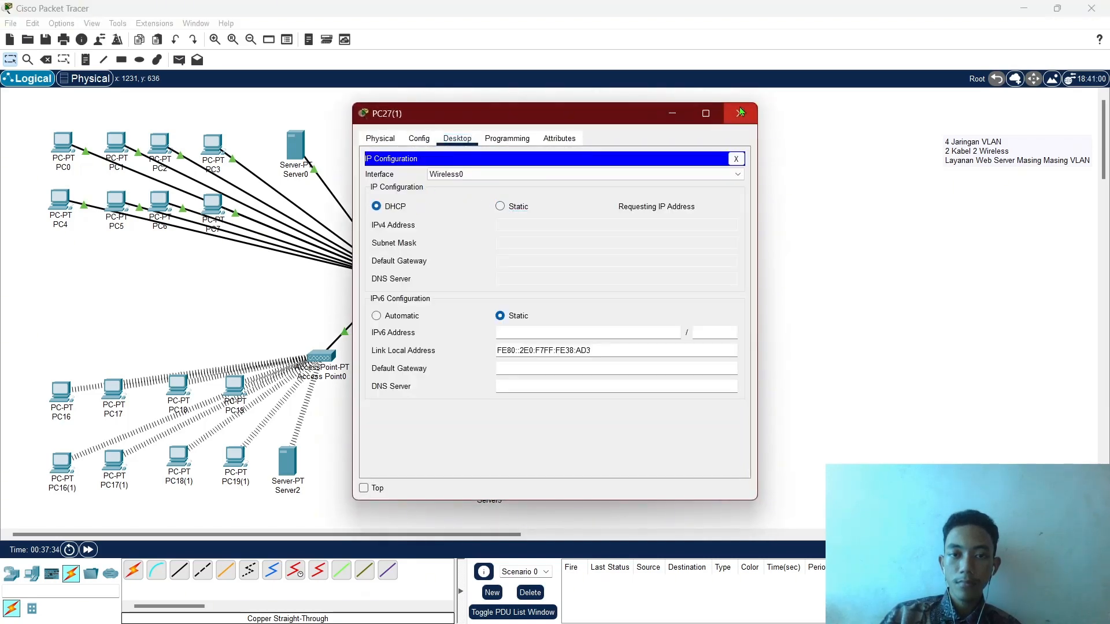
Send test pings PC24→PC8 and PC3→PC8.
left_click(741, 111)
key("p")
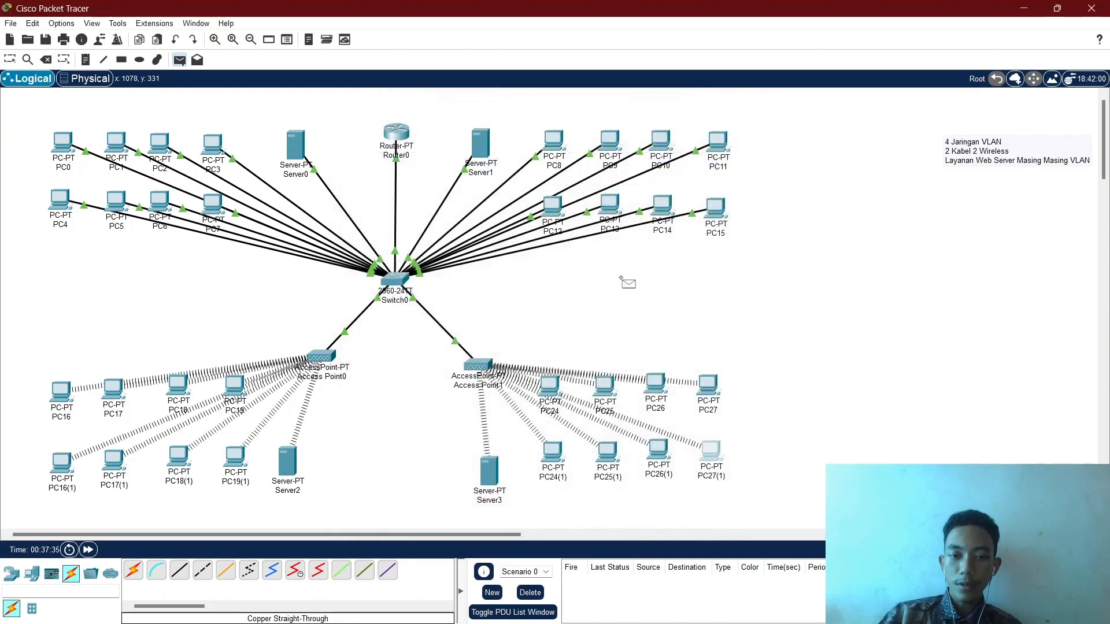
left_click(551, 387)
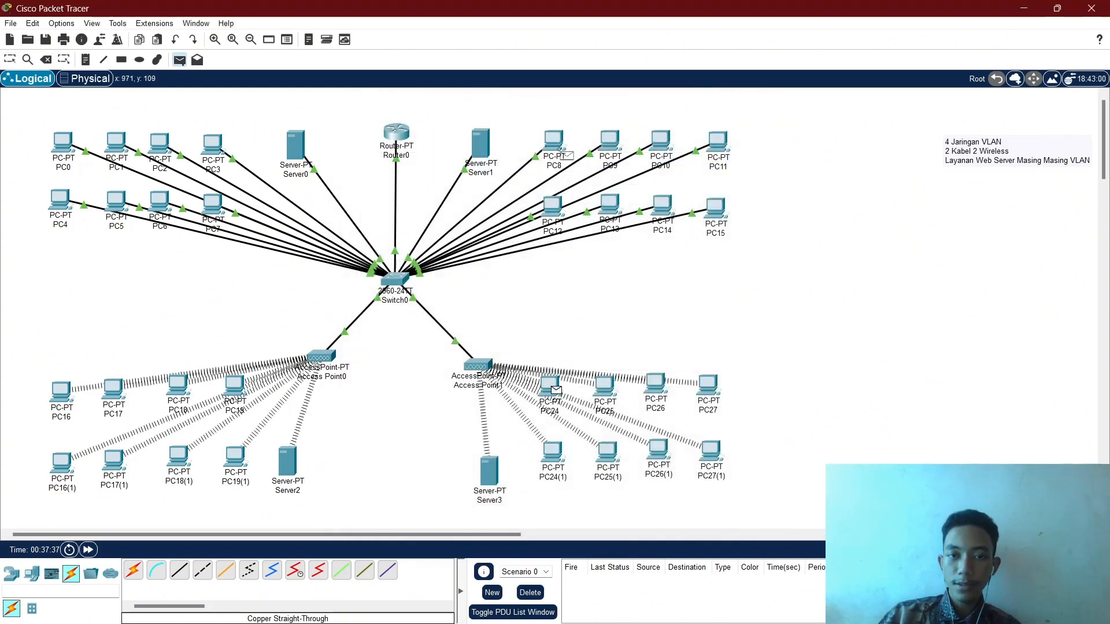
left_click(564, 153)
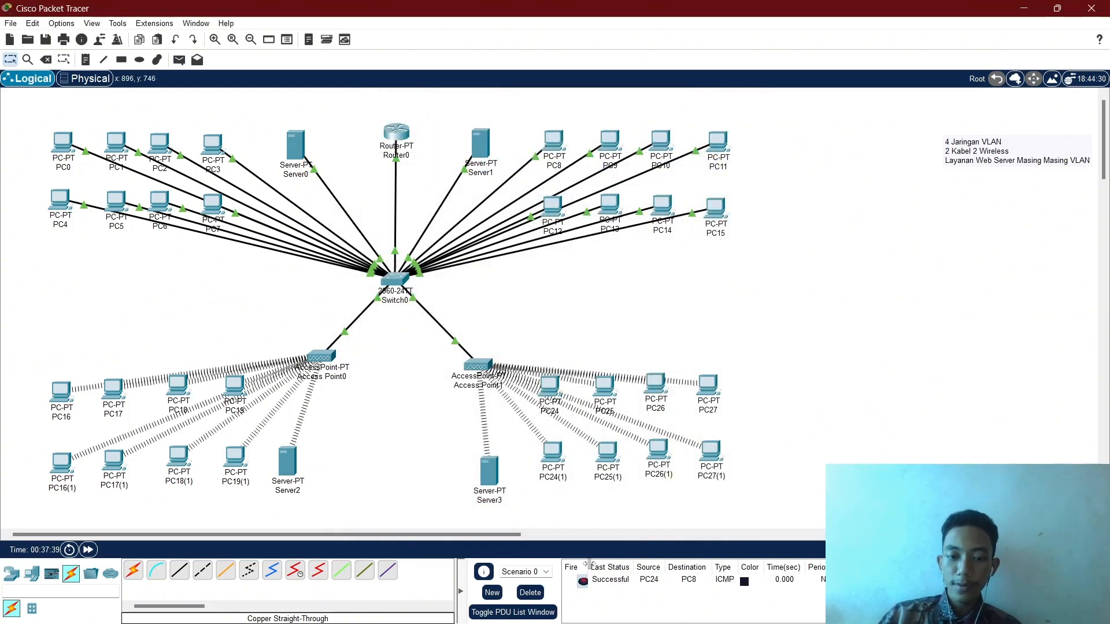
key("p")
left_click(211, 144)
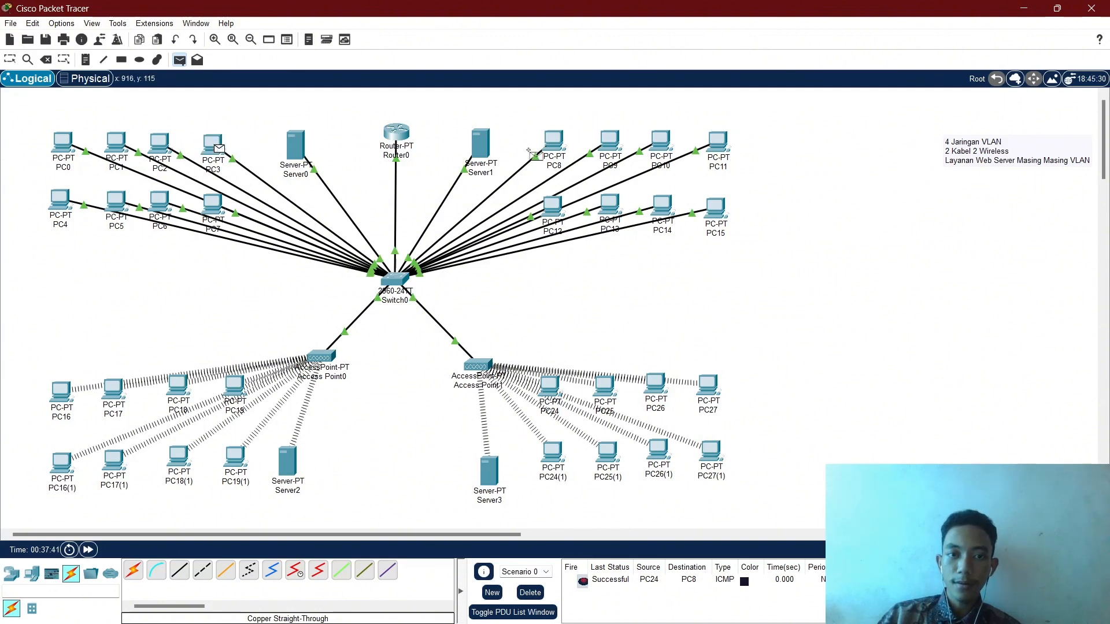
left_click(553, 142)
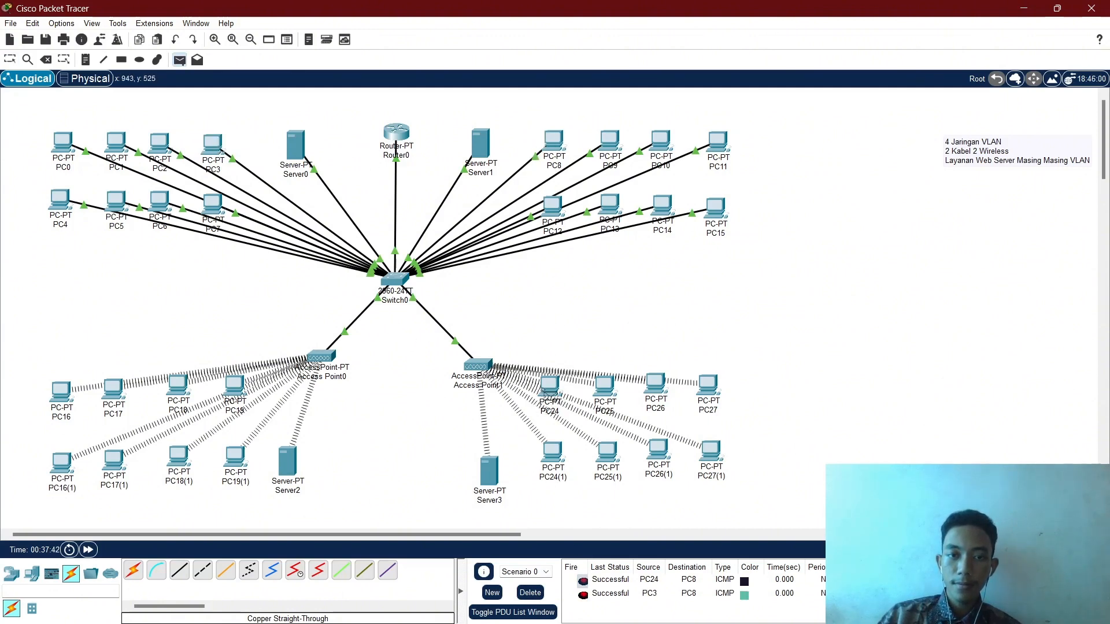
Ping PC24→PC19 and PC19→PC3, then delete all test pings.
left_click(546, 394)
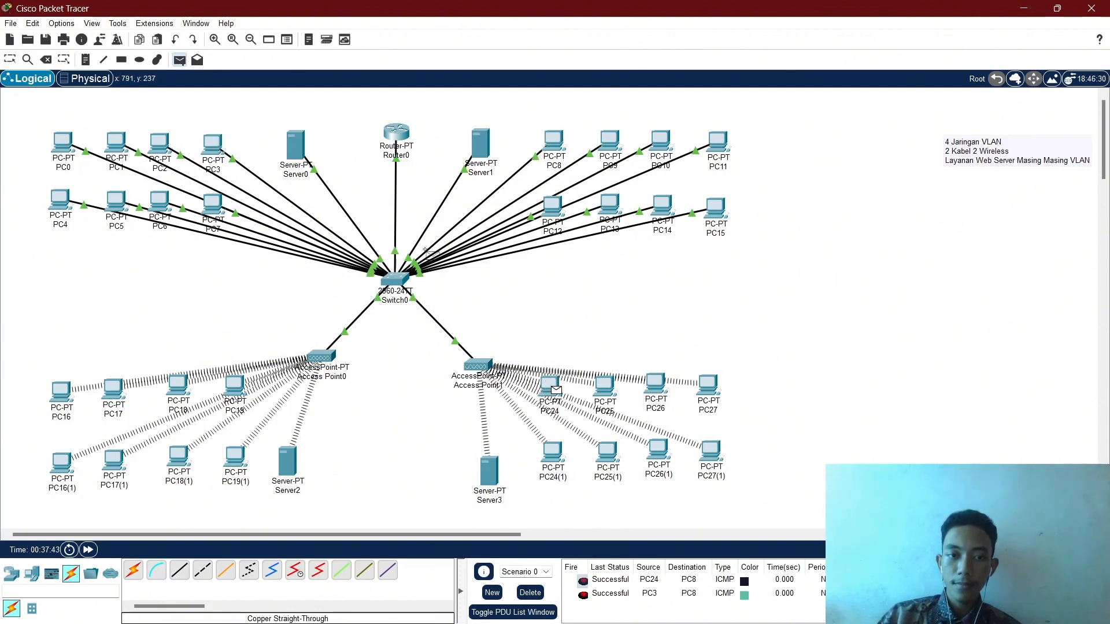
left_click(242, 395)
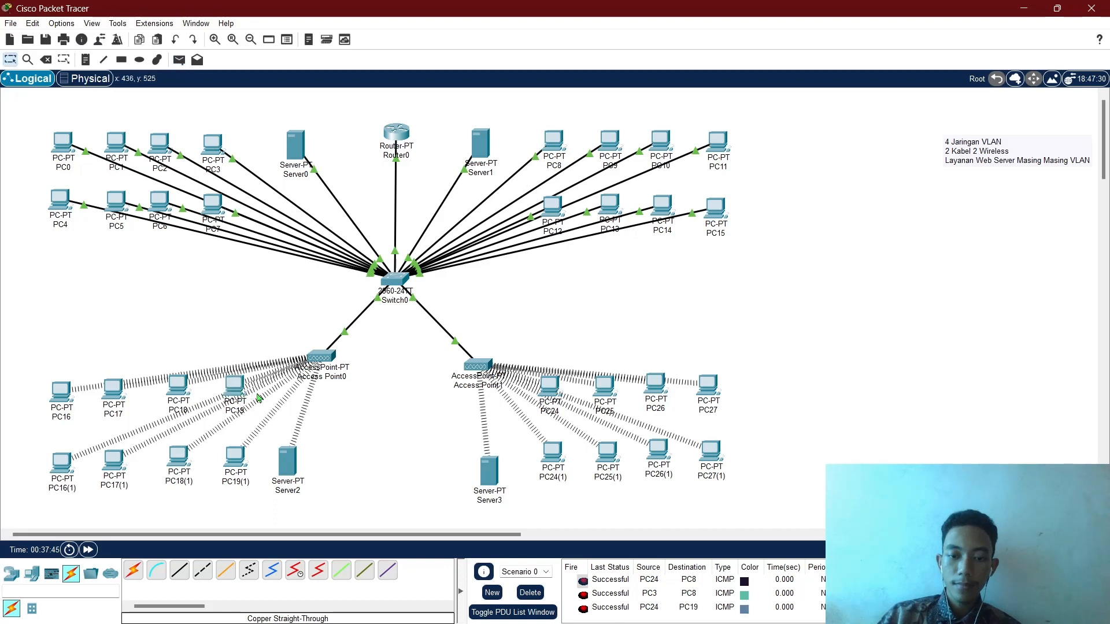
left_click(220, 142)
left_click(218, 143)
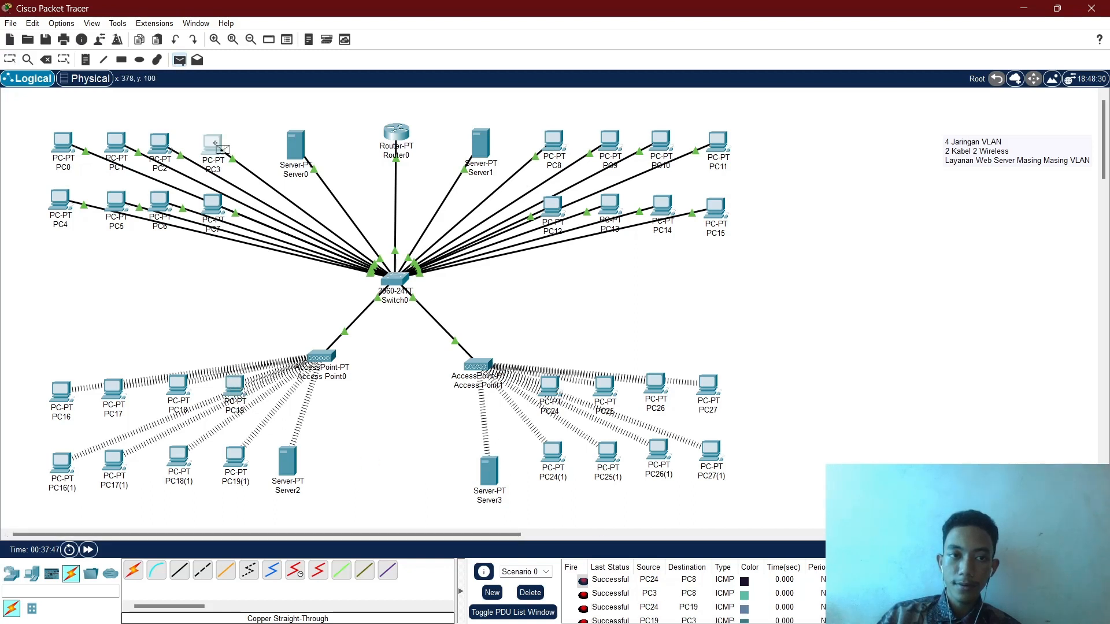
left_click(545, 140)
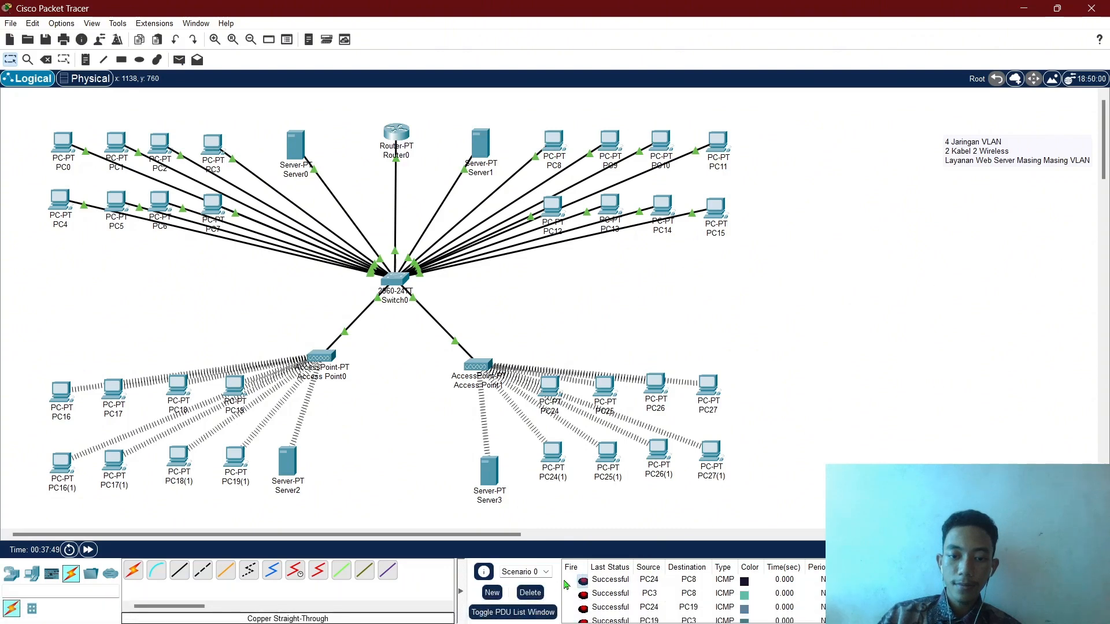
left_click(530, 592)
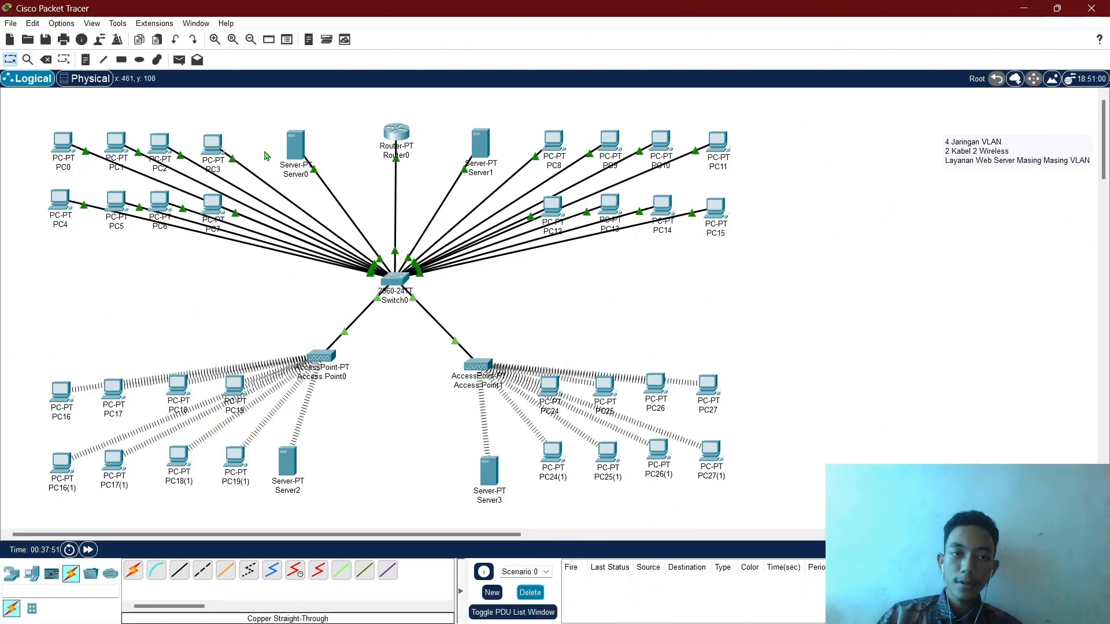
Open index.html from Server0's HTTP service for editing.
left_click(295, 144)
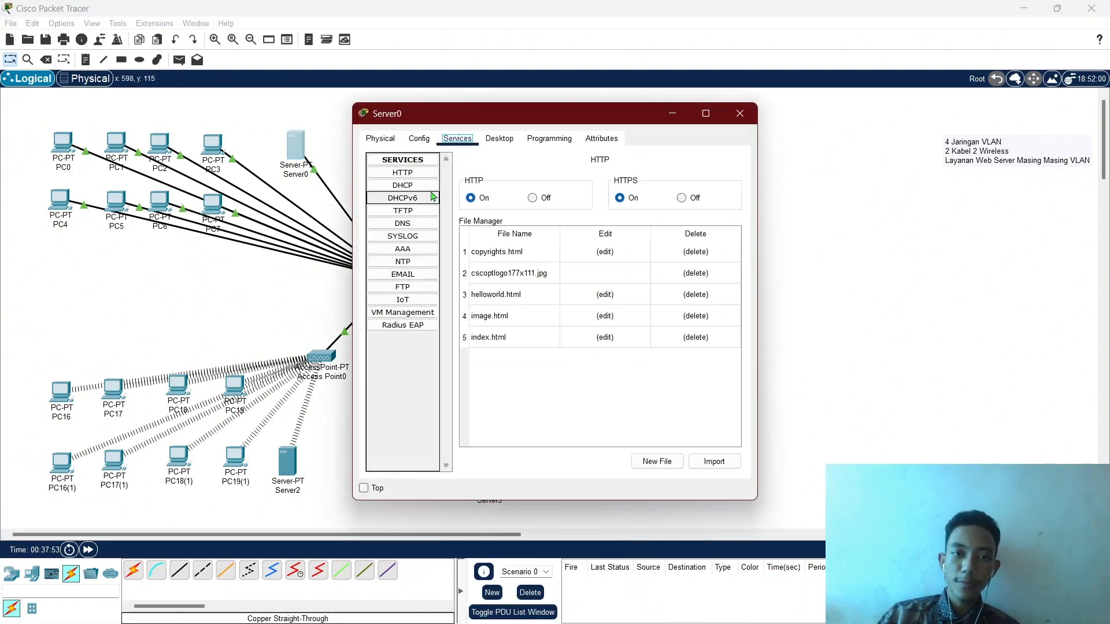
left_click(399, 173)
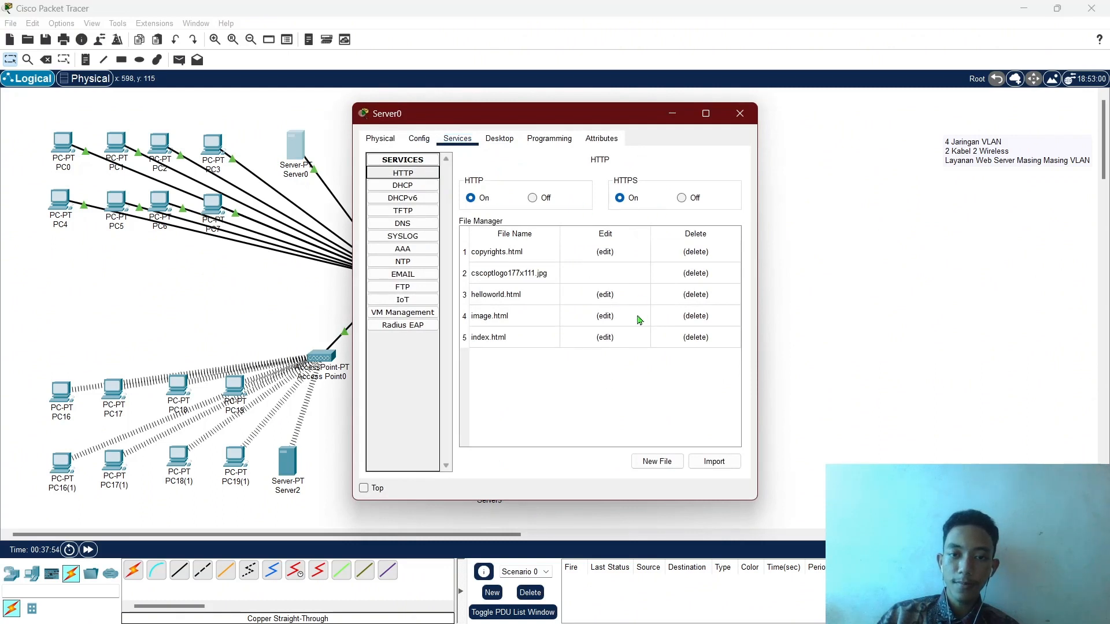
left_click(605, 337)
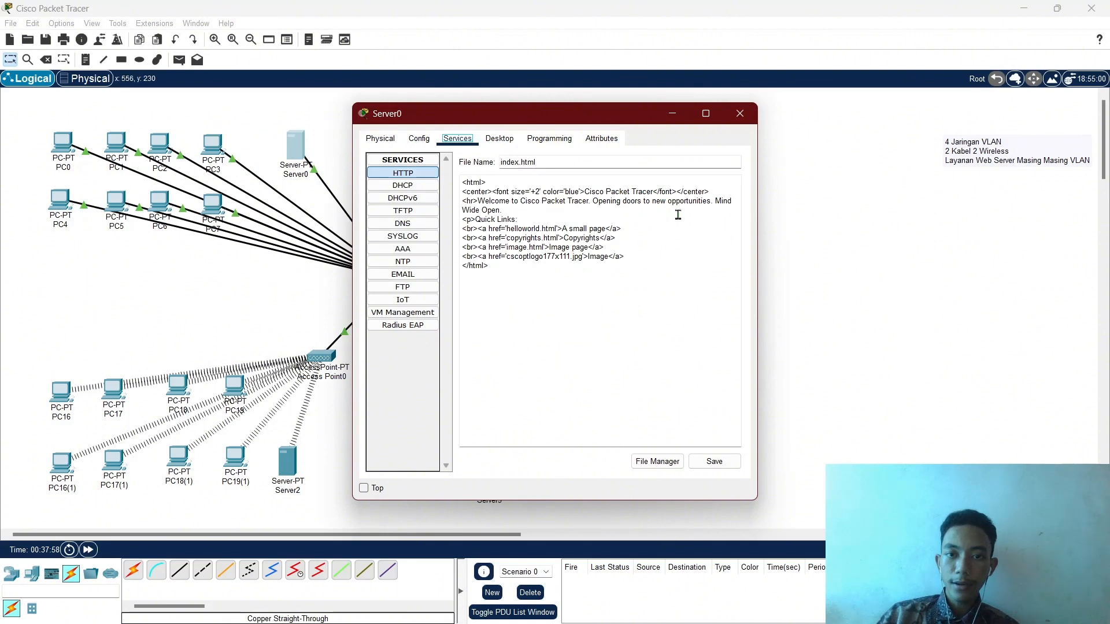
Replace the page heading text with HOME wrapped in bold tags.
left_click(652, 191)
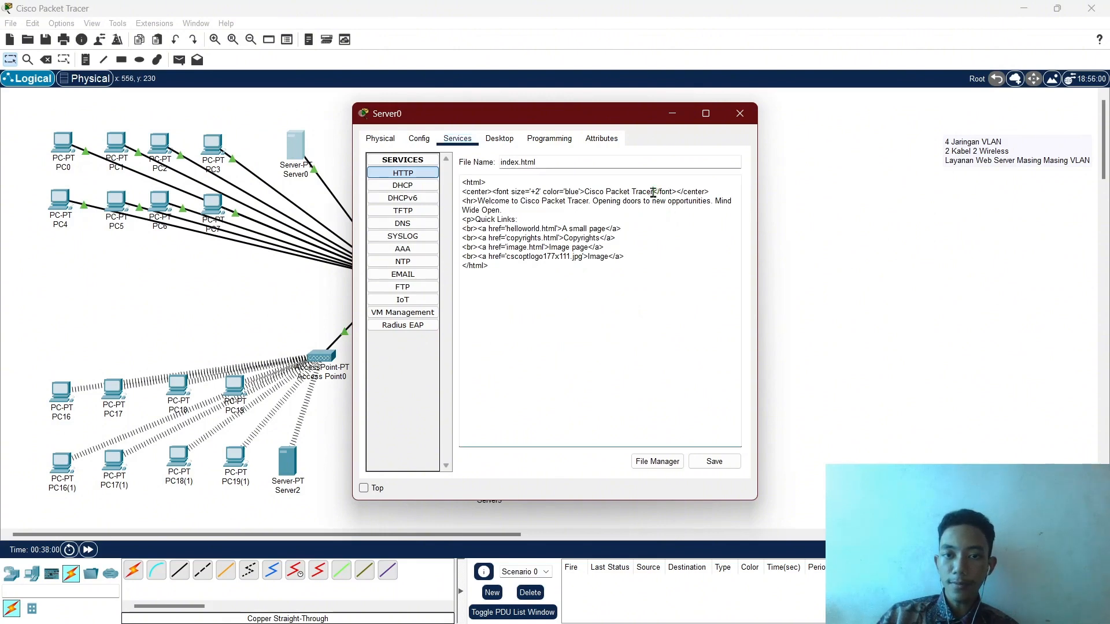
key("BackSpace")
key("BackSpace")
key("BackSpace")
key("BackSpace")
key("BackSpace")
key("BackSpace")
key("BackSpace")
key("BackSpace")
key("BackSpace")
key("BackSpace")
key("BackSpace")
key("BackSpace")
key("BackSpace")
key("BackSpace")
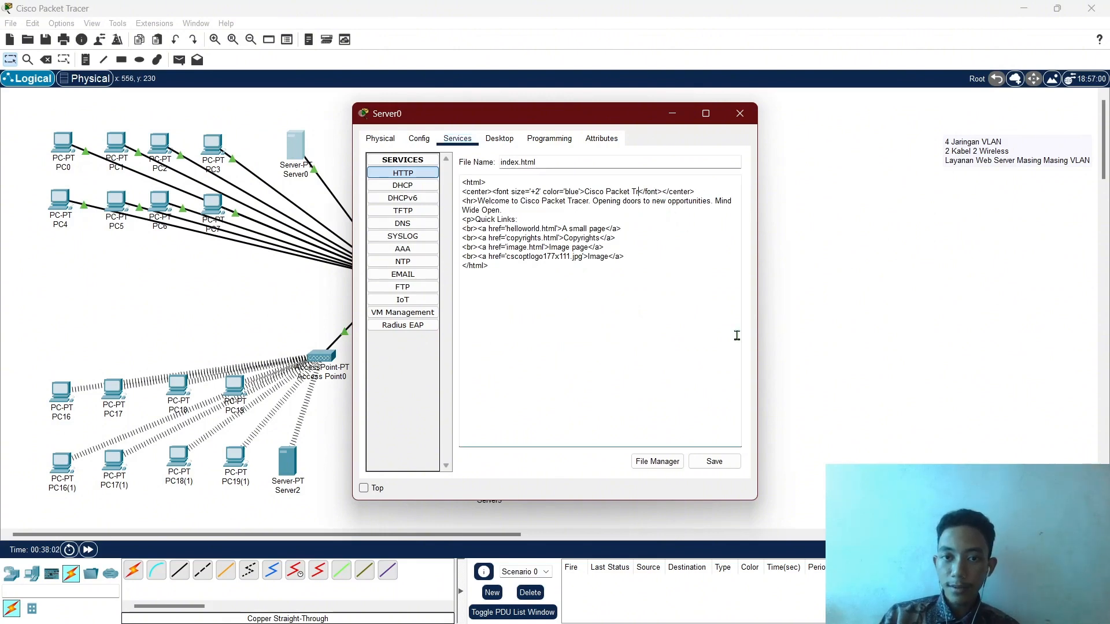
key("BackSpace")
key("BackSpace")
key("BackSpace")
key("BackSpace")
key("BackSpace")
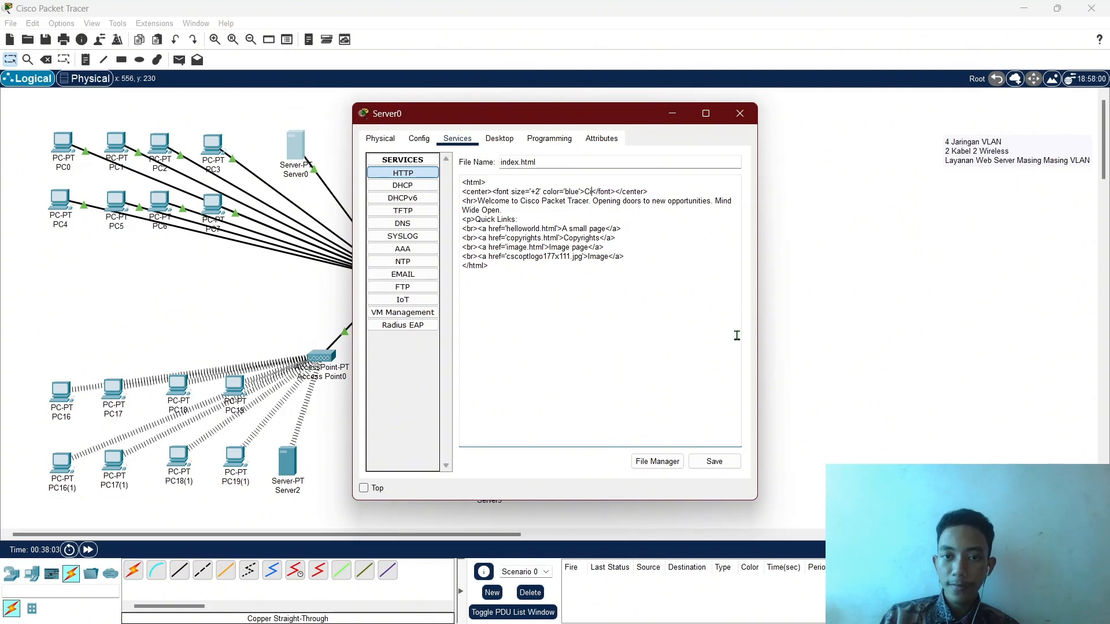
type("HOME")
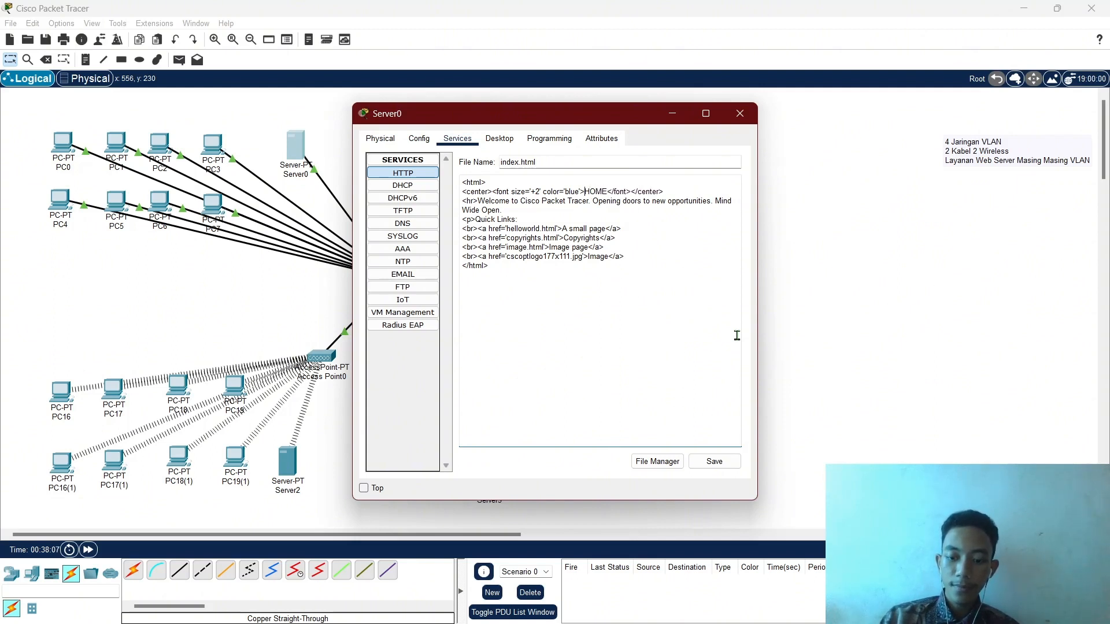
type("<>b")
key("Right")
key("Right")
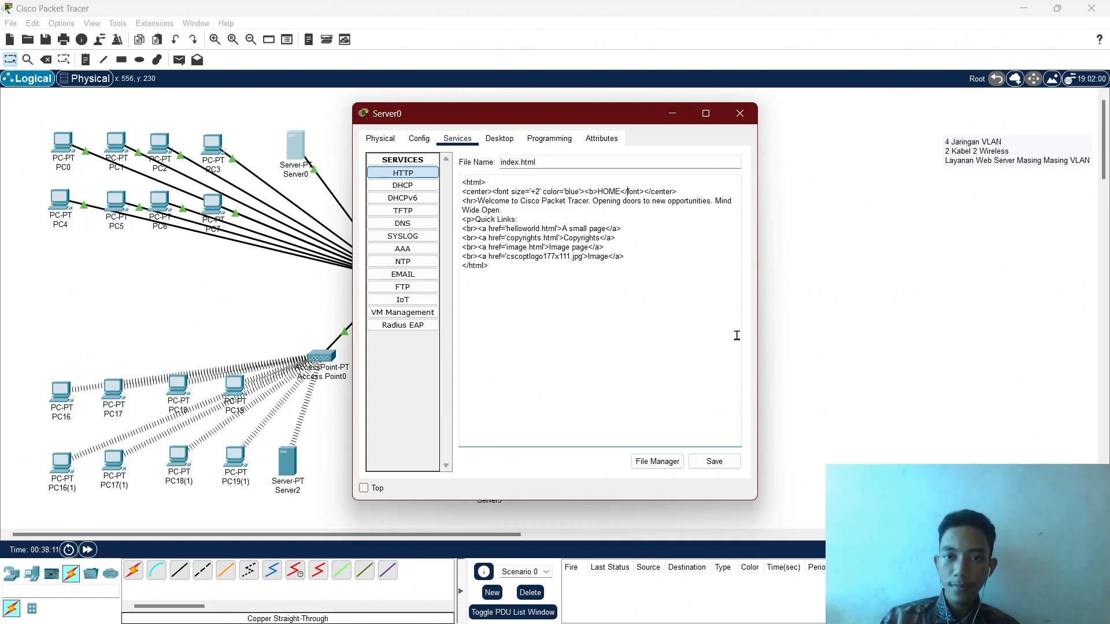
type("</")
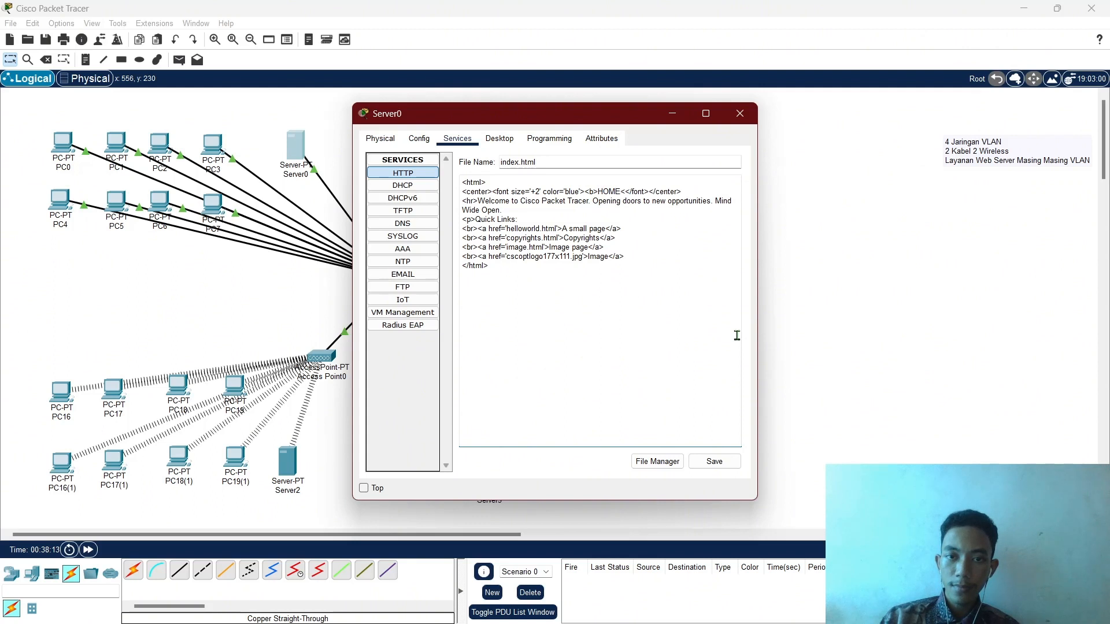
type("b>")
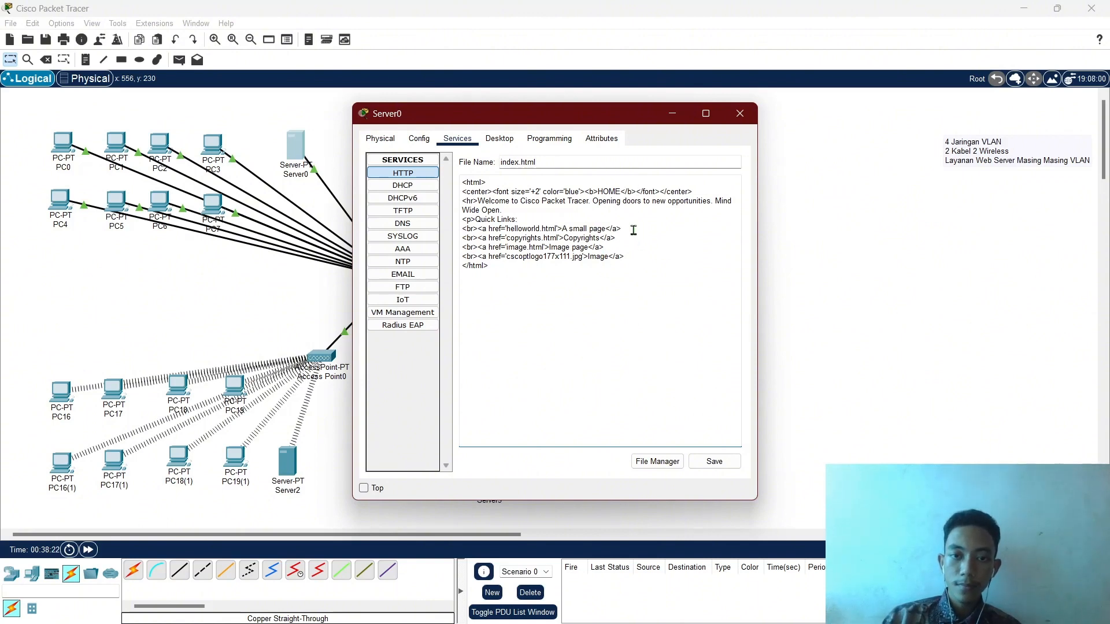
Duplicate the helloworld link line twice on Server0's home page.
left_click_drag(633, 230, 474, 228)
key("ctrl+c")
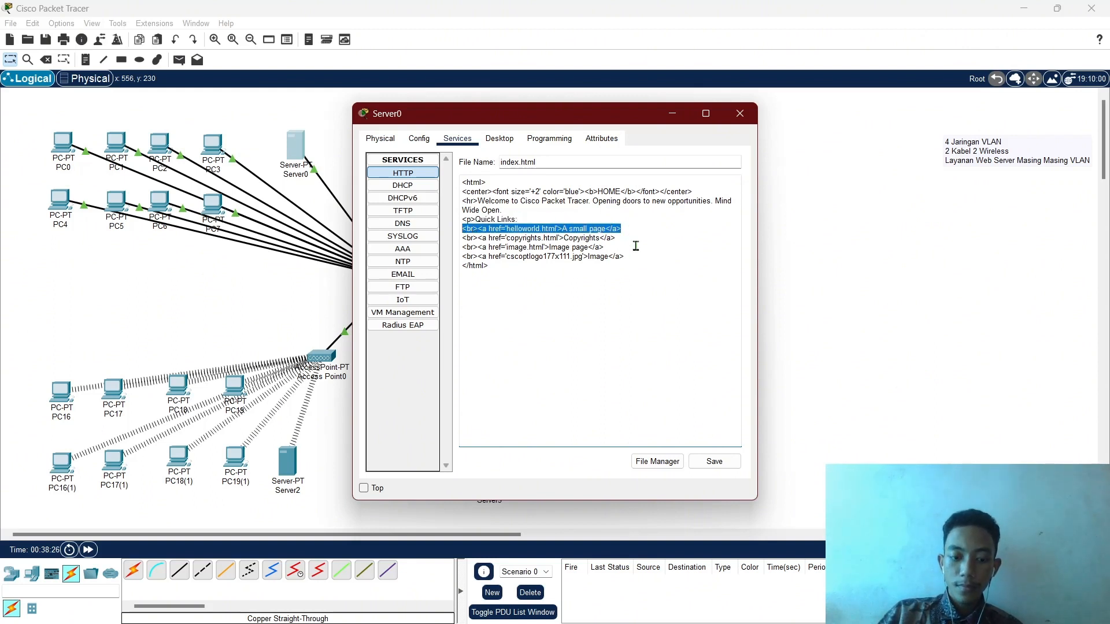
left_click(566, 223)
key("Return")
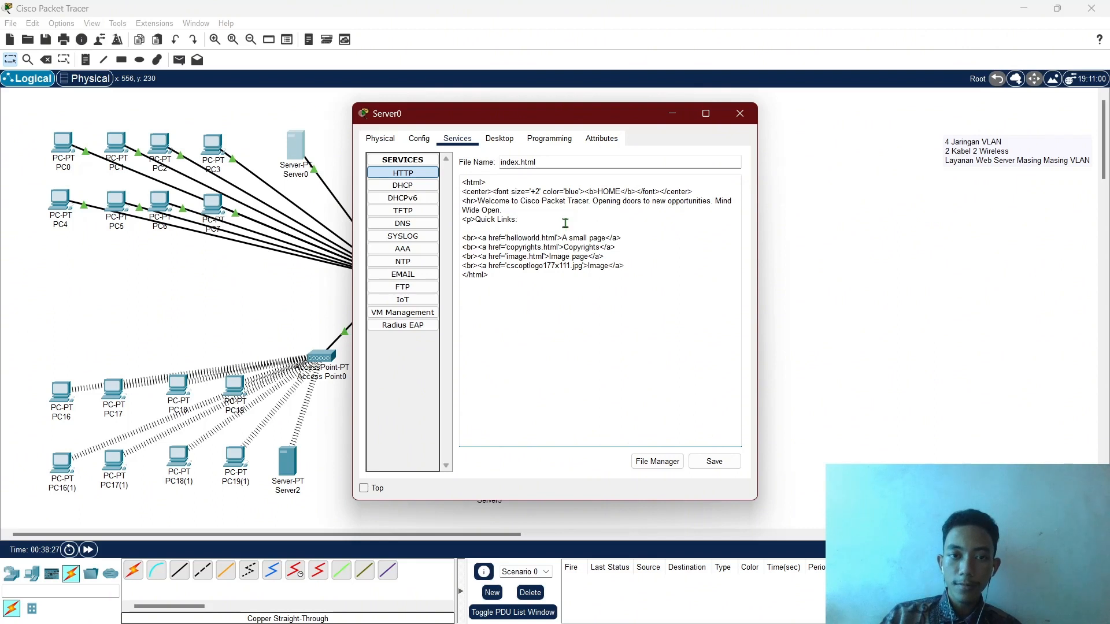
key("ctrl+v")
key("Return")
key("ctrl+v")
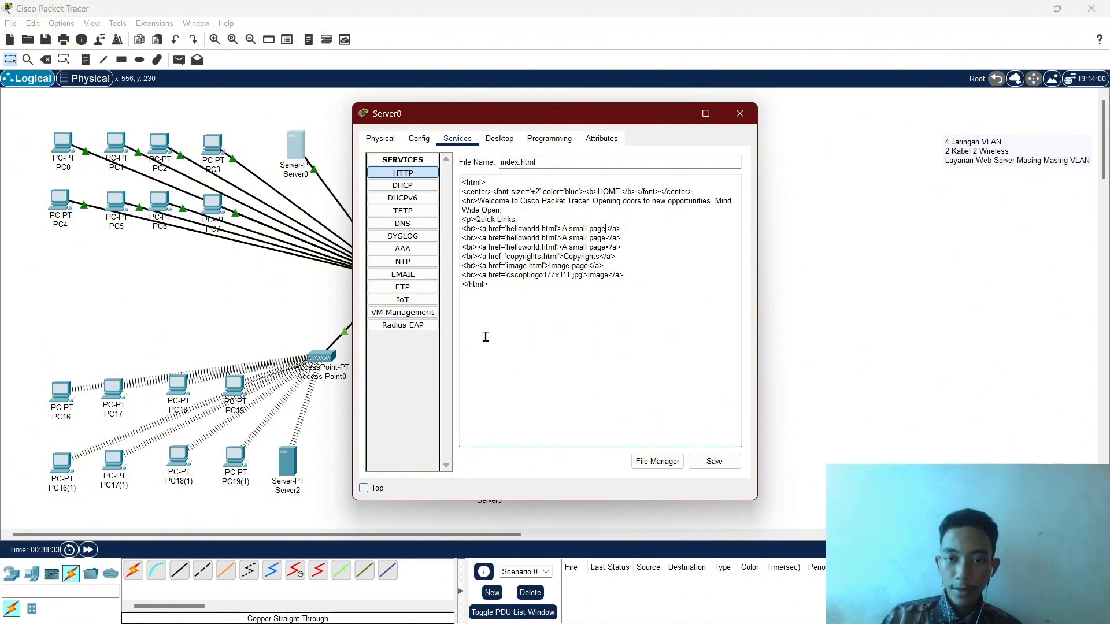
Relabel the first copied link LAB B with href 'http:' and close Server0.
key("BackSpace")
key("BackSpace")
key("BackSpace")
key("BackSpace")
key("BackSpace")
key("BackSpace")
key("BackSpace")
key("BackSpace")
key("BackSpace")
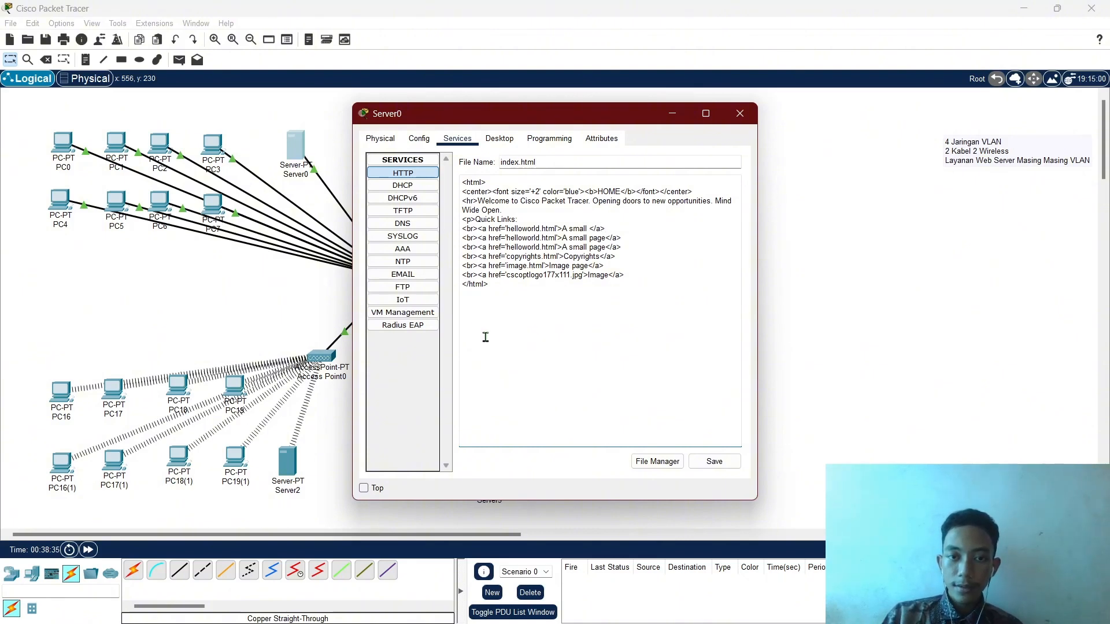
key("BackSpace")
key("BackSpace")
key("BackSpace")
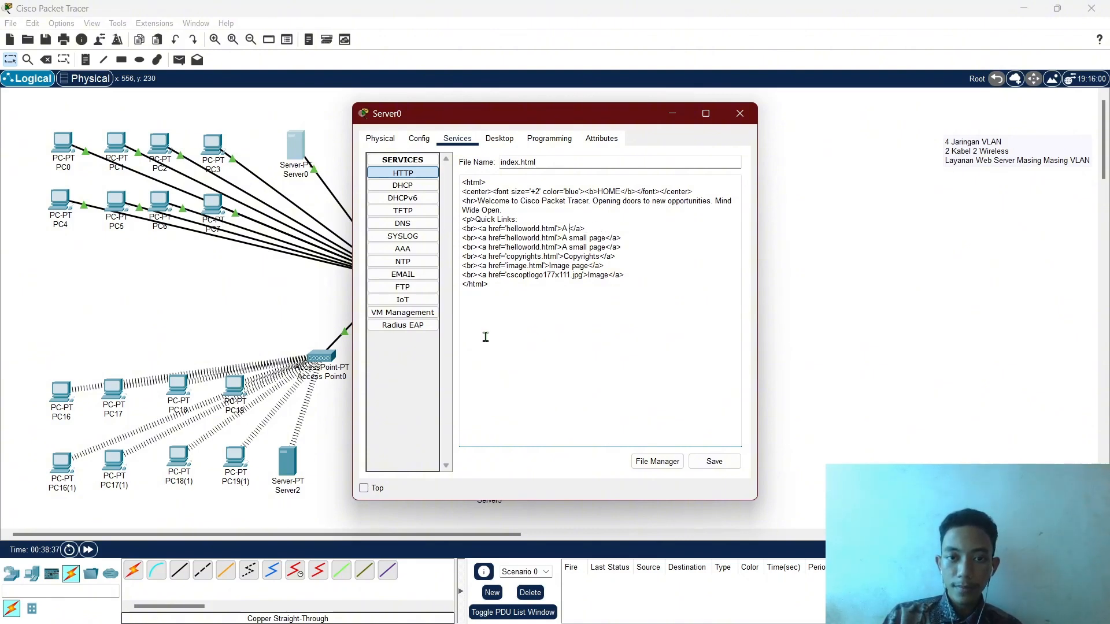
type("LAB B")
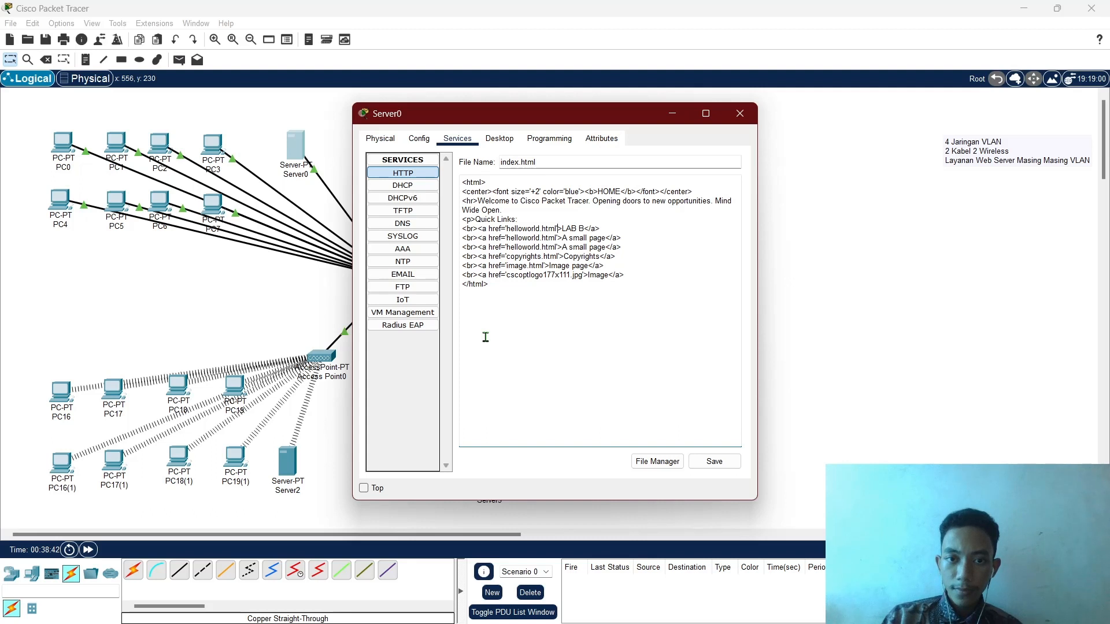
key("BackSpace")
key("BackSpace")
key("BackSpace")
key("BackSpace")
key("BackSpace")
key("BackSpace")
key("BackSpace")
key("BackSpace")
key("BackSpace")
key("BackSpace")
key("BackSpace")
key("BackSpace")
key("BackSpace")
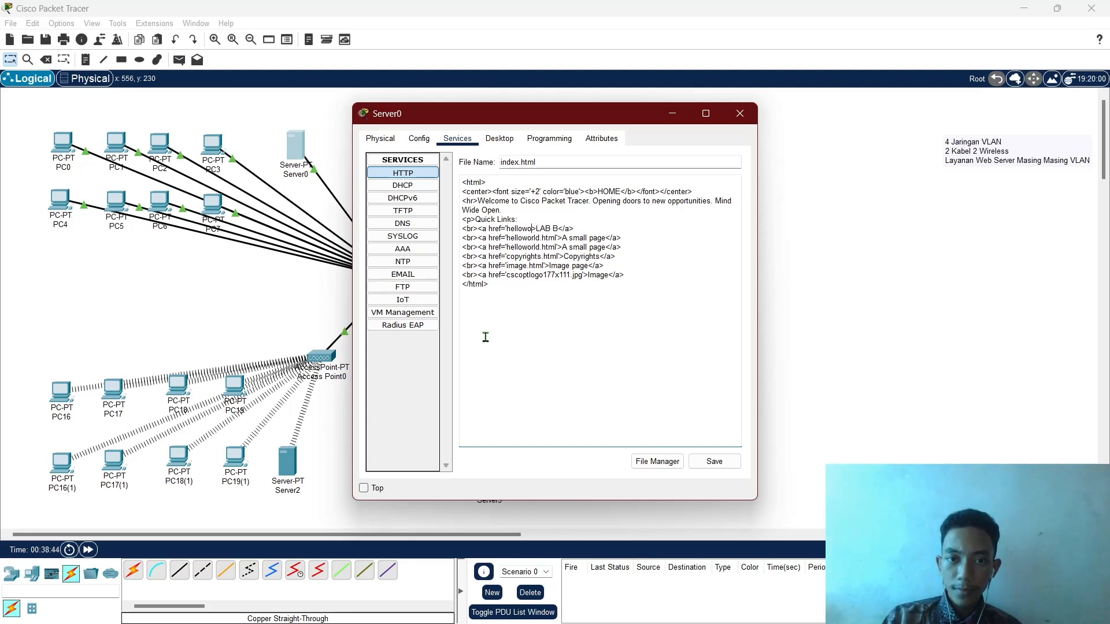
key("BackSpace")
key("BackSpace")
key("BackSpace")
key("BackSpace")
key("BackSpace")
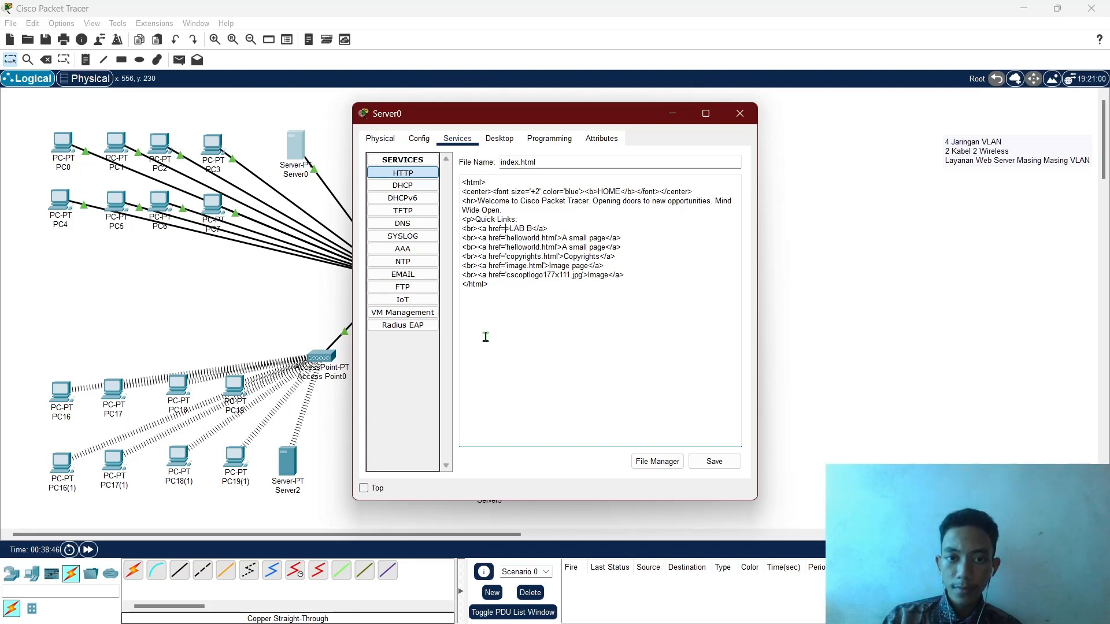
type("http:")
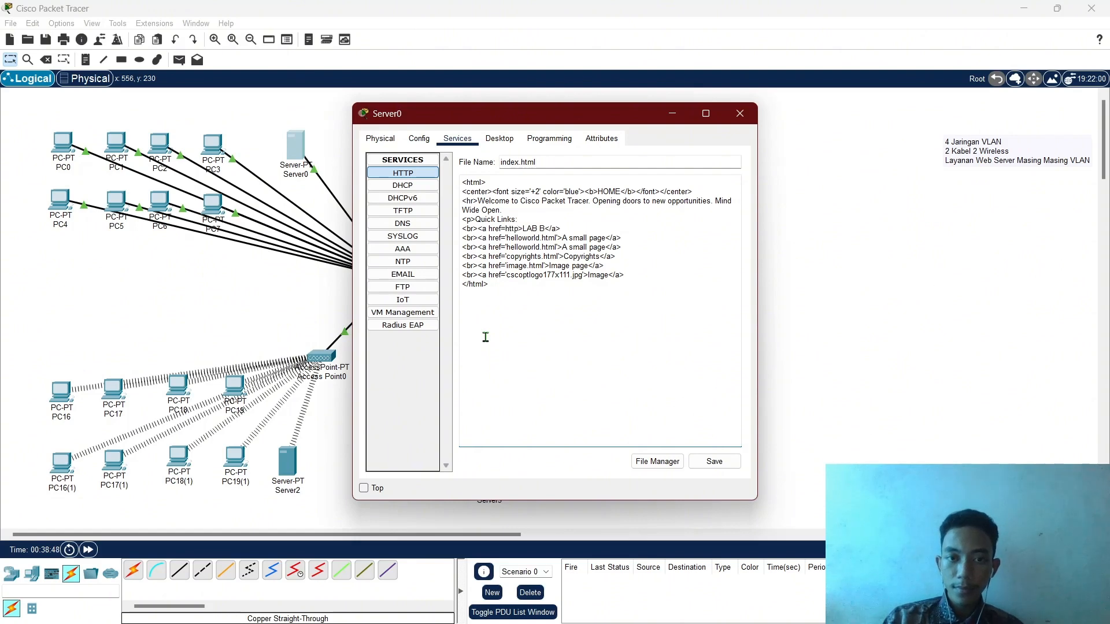
left_click(673, 115)
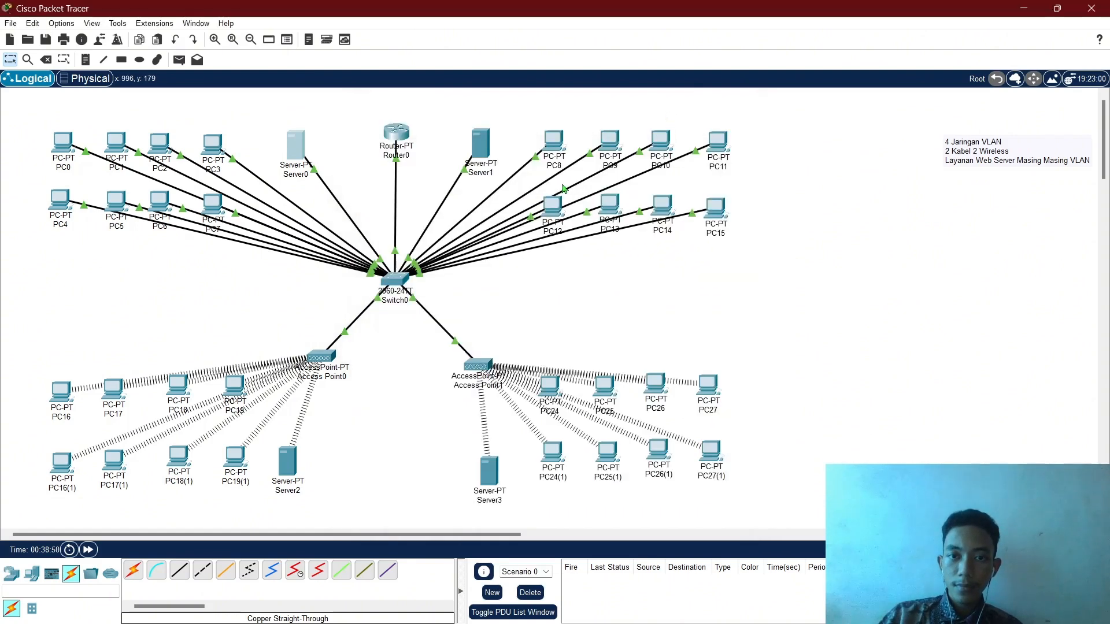
Browse to 192.168.20.2 from PC8, select the full address, then close PC8.
left_click(556, 143)
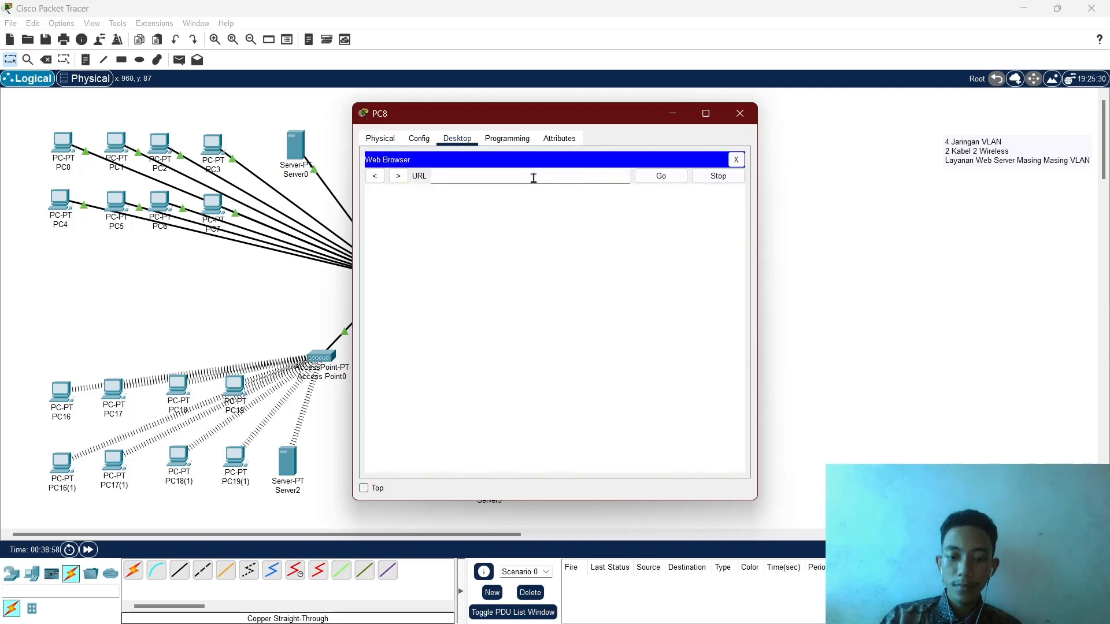
type("192.168")
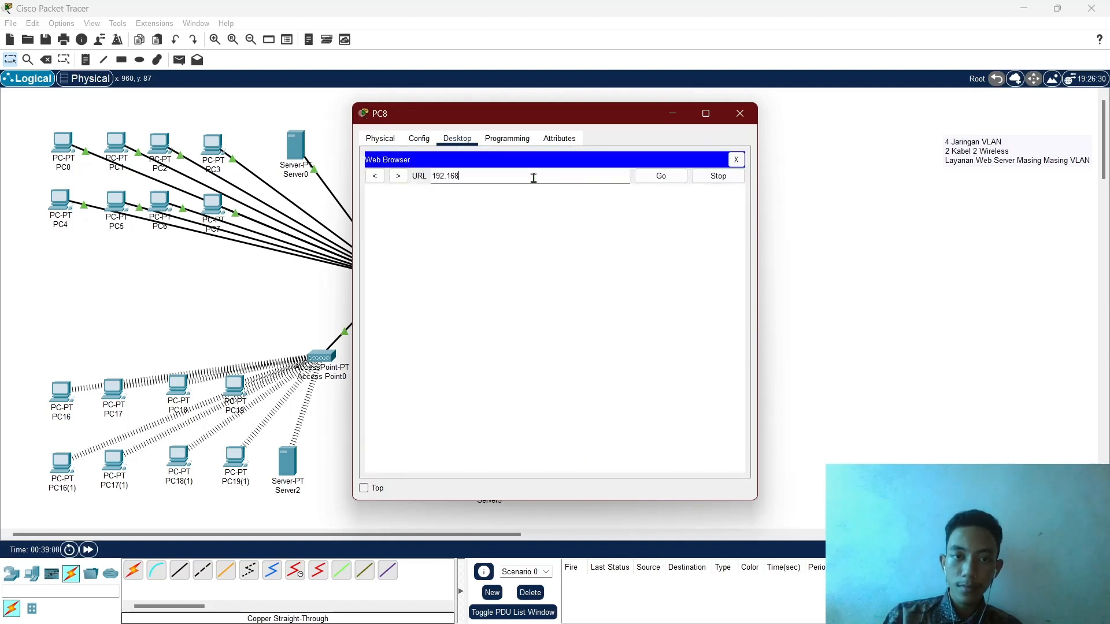
type(".20.2")
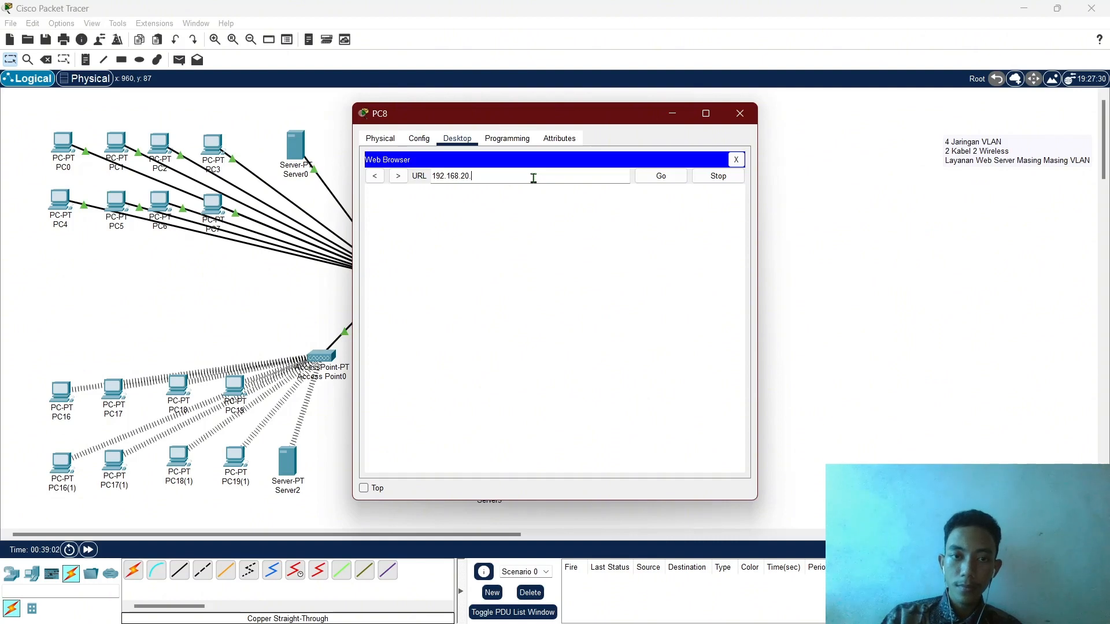
key("Return")
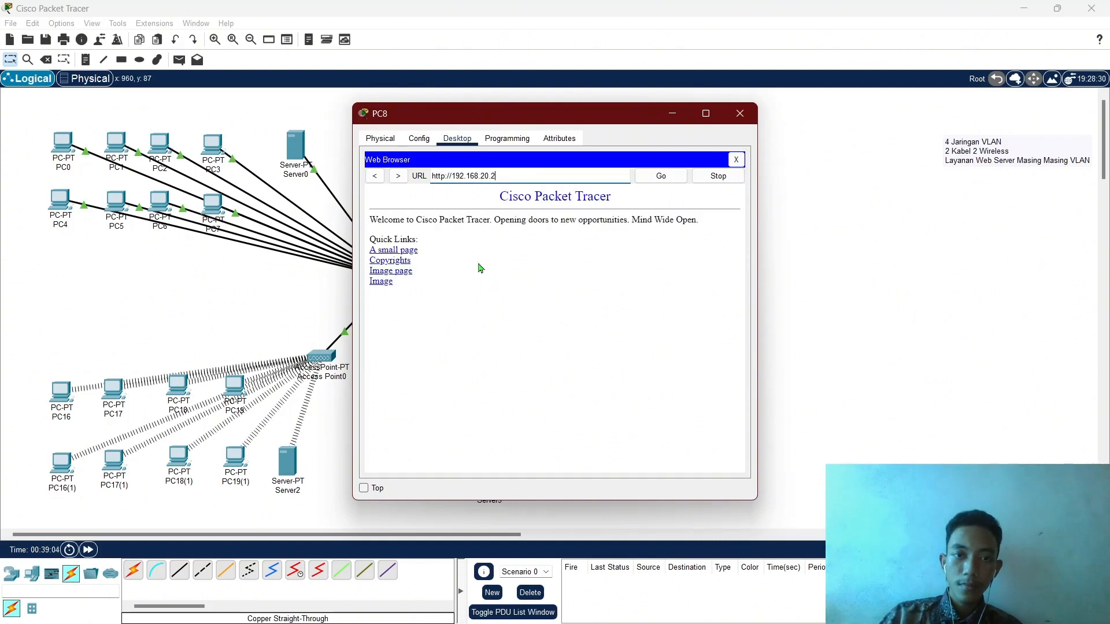
left_click_drag(521, 173, 423, 175)
key("ctrl+c")
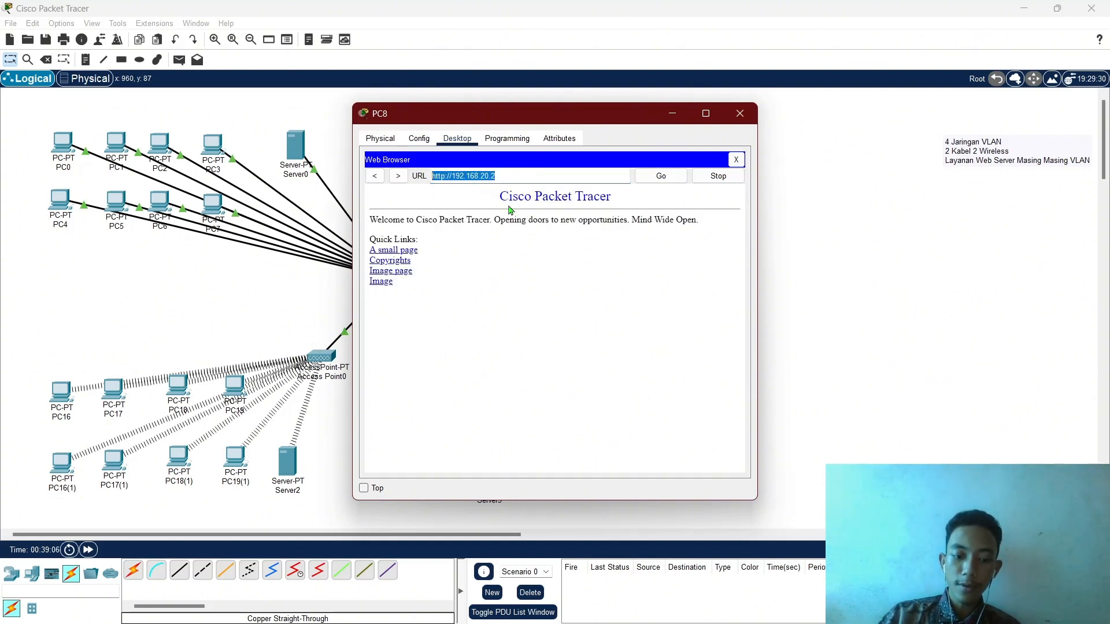
left_click(610, 304)
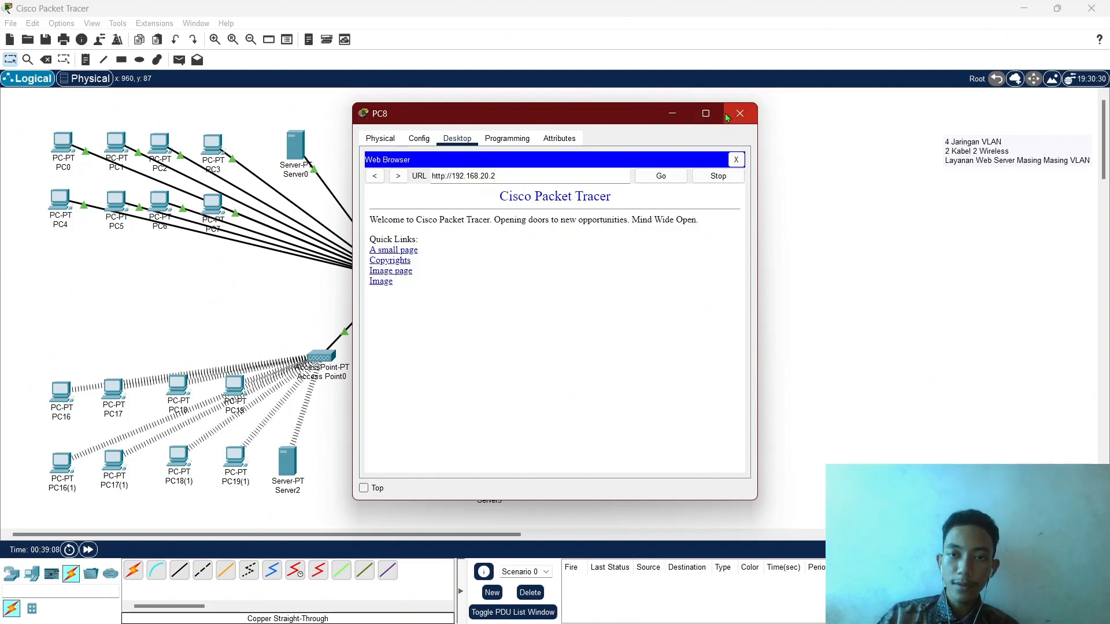
left_click(740, 113)
left_click(293, 152)
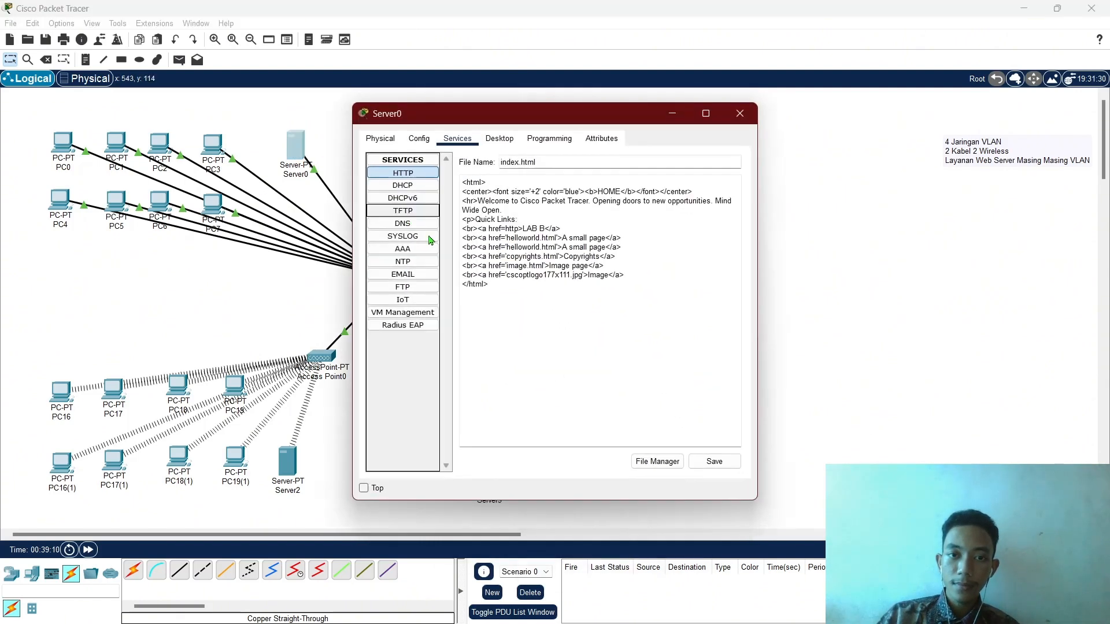
left_click(517, 229)
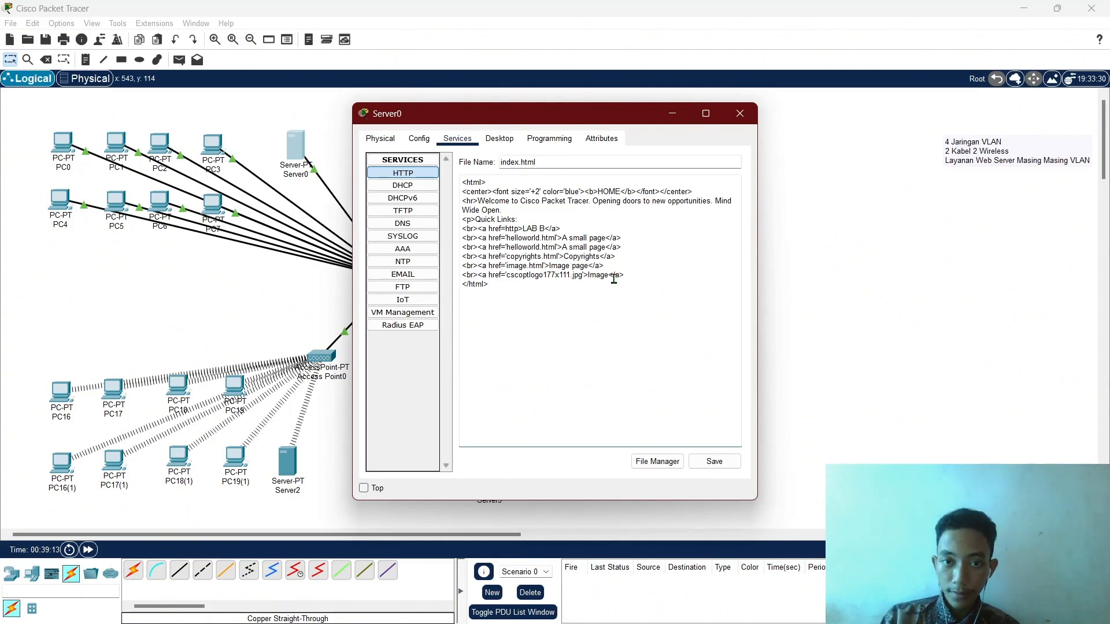
key("BackSpace")
key("BackSpace")
key("BackSpace")
key("BackSpace")
key("ctrl+v")
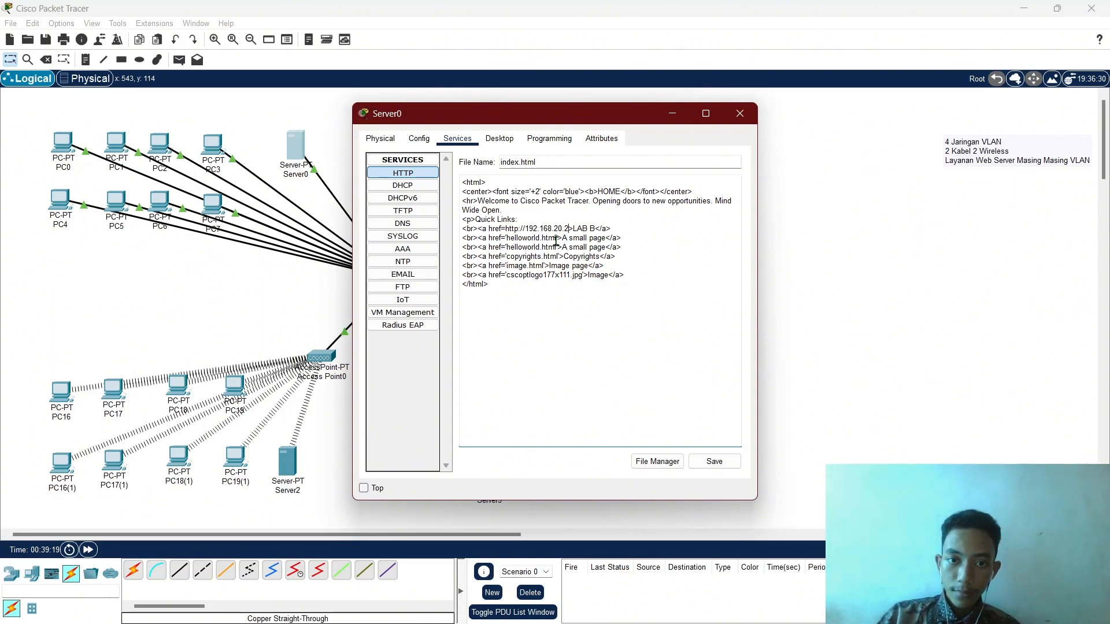
key("BackSpace")
key("BackSpace")
key("BackSpace")
key("BackSpace")
key("BackSpace")
key("BackSpace")
key("BackSpace")
key("BackSpace")
key("BackSpace")
key("BackSpace")
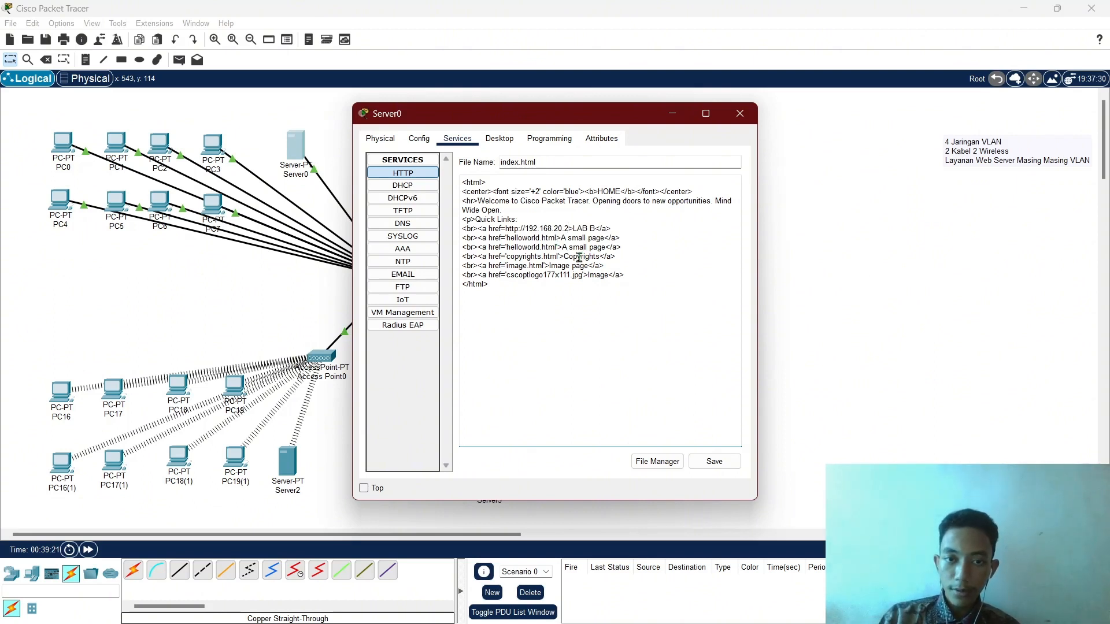
key("BackSpace")
key("BackSpace")
key("BackSpace")
key("BackSpace")
key("BackSpace")
key("BackSpace")
key("BackSpace")
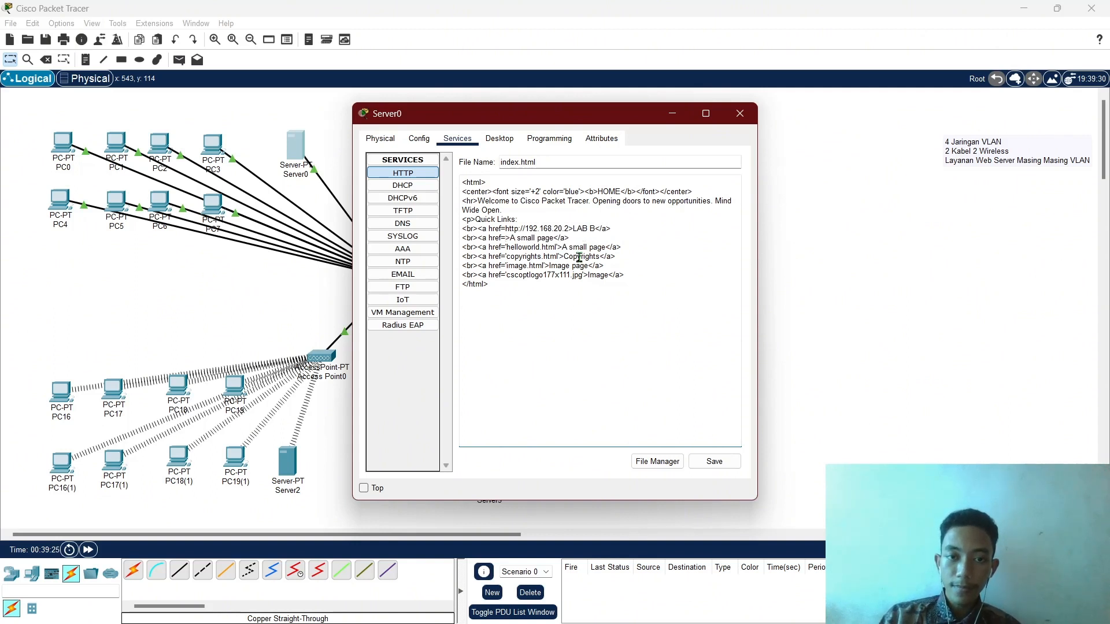
key("ctrl+v")
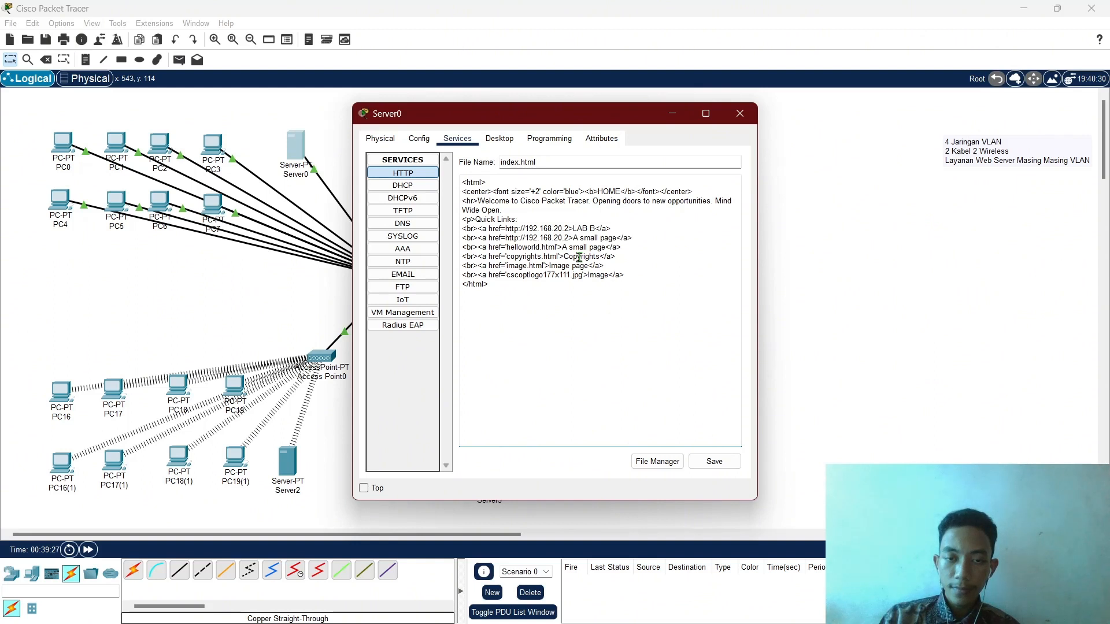
key("BackSpace")
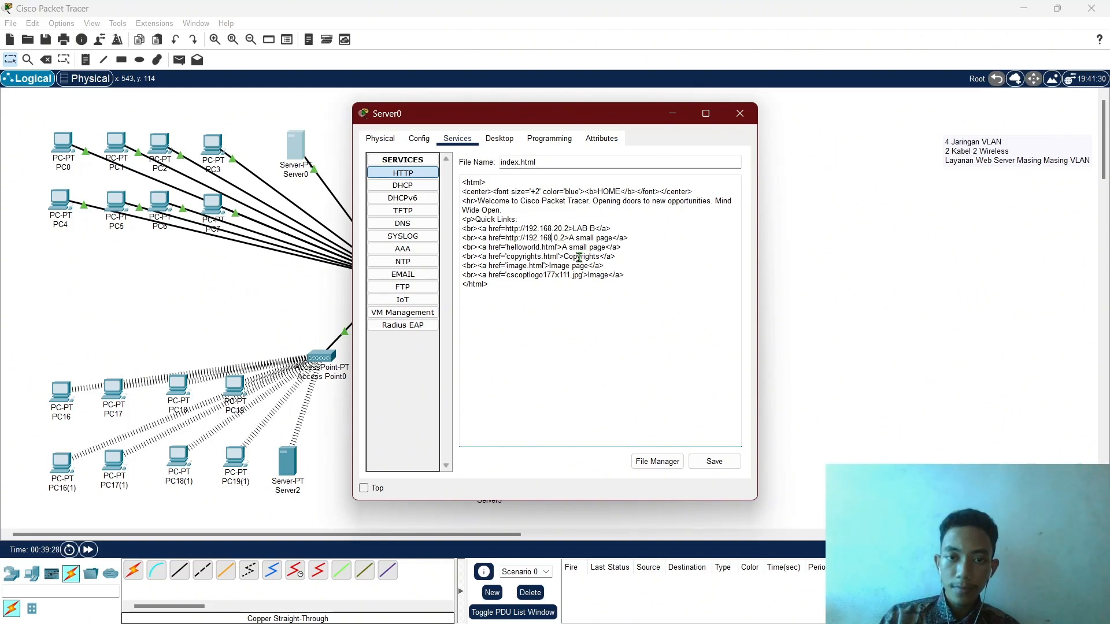
key("BackSpace")
key("Left")
key("Left")
key("Left")
key("Left")
key("BackSpace")
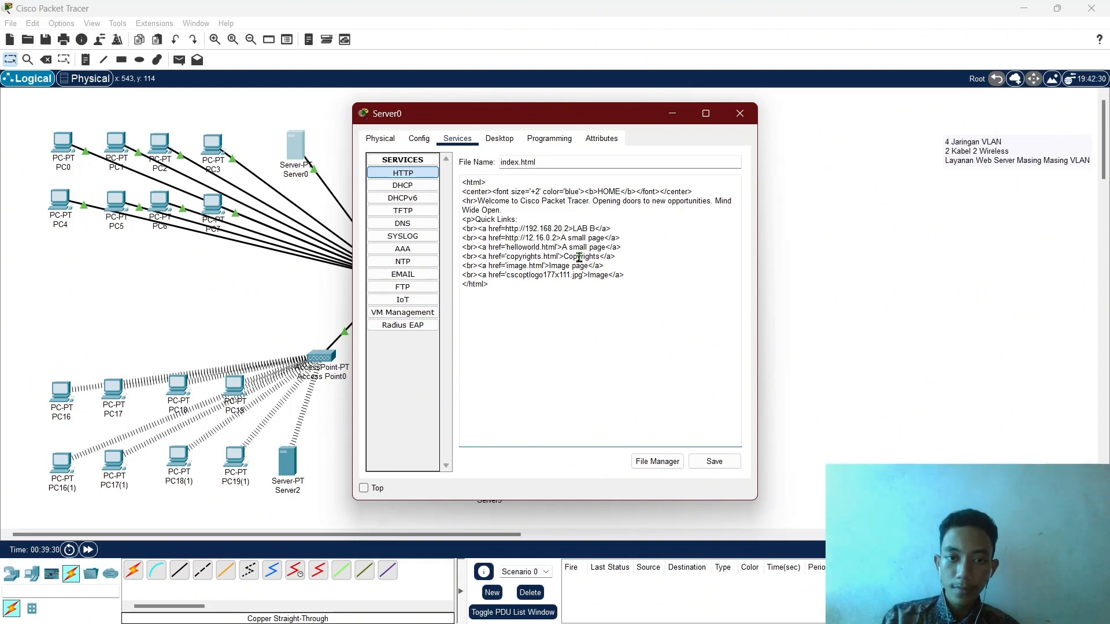
type("7")
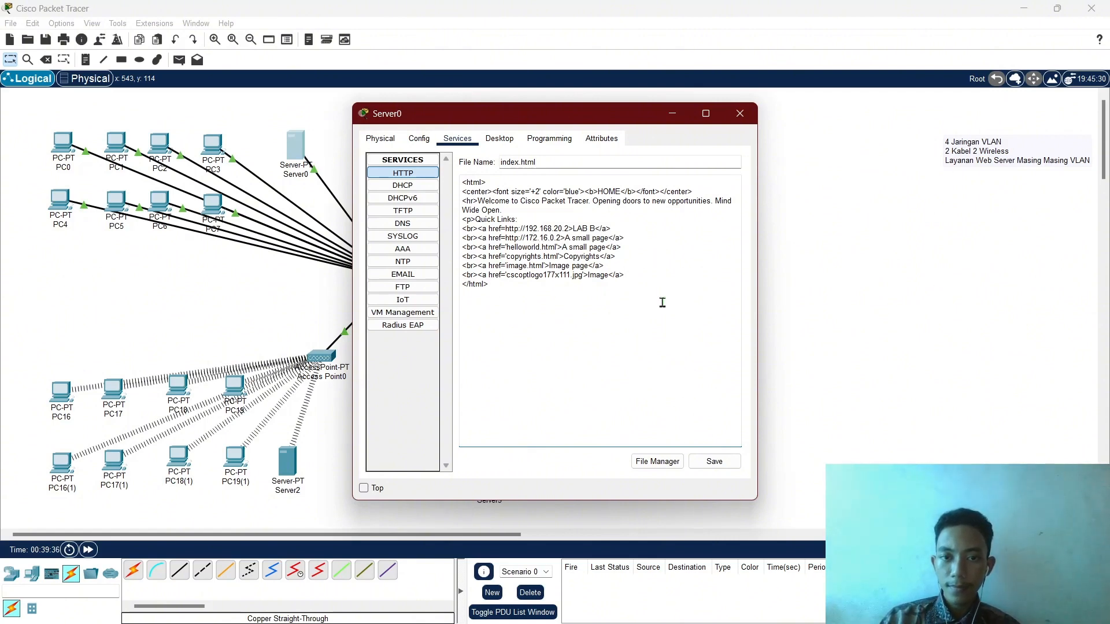
Relabel the second and third links LAB C and LAB D.
key("BackSpace")
key("BackSpace")
key("BackSpace")
key("BackSpace")
key("BackSpace")
key("BackSpace")
key("BackSpace")
key("BackSpace")
key("BackSpace")
key("BackSpace")
key("BackSpace")
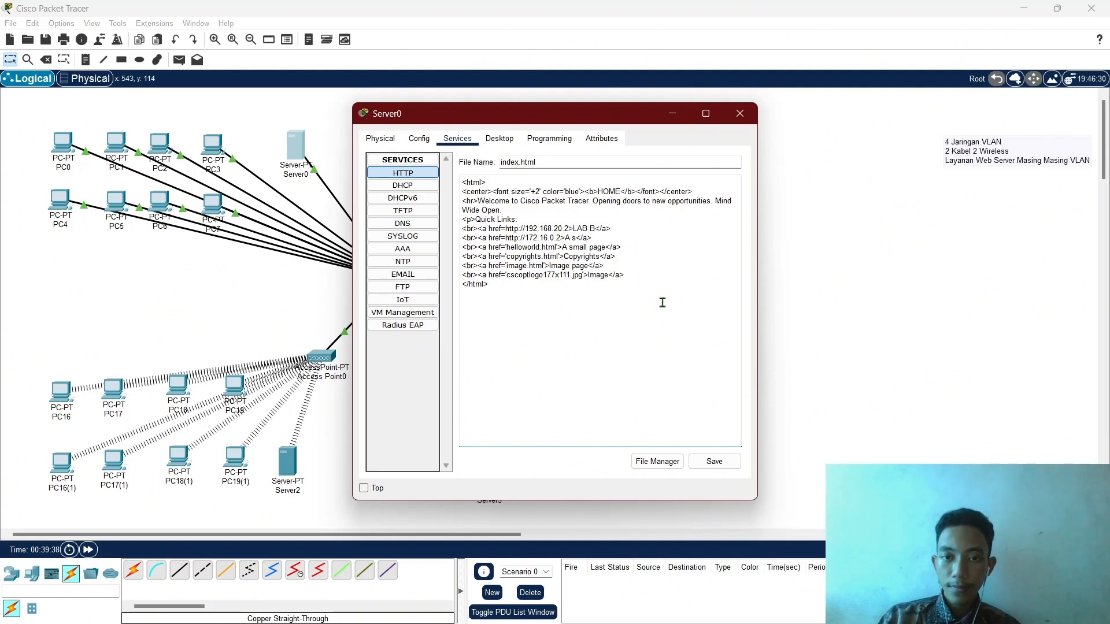
key("BackSpace")
type("LAB C")
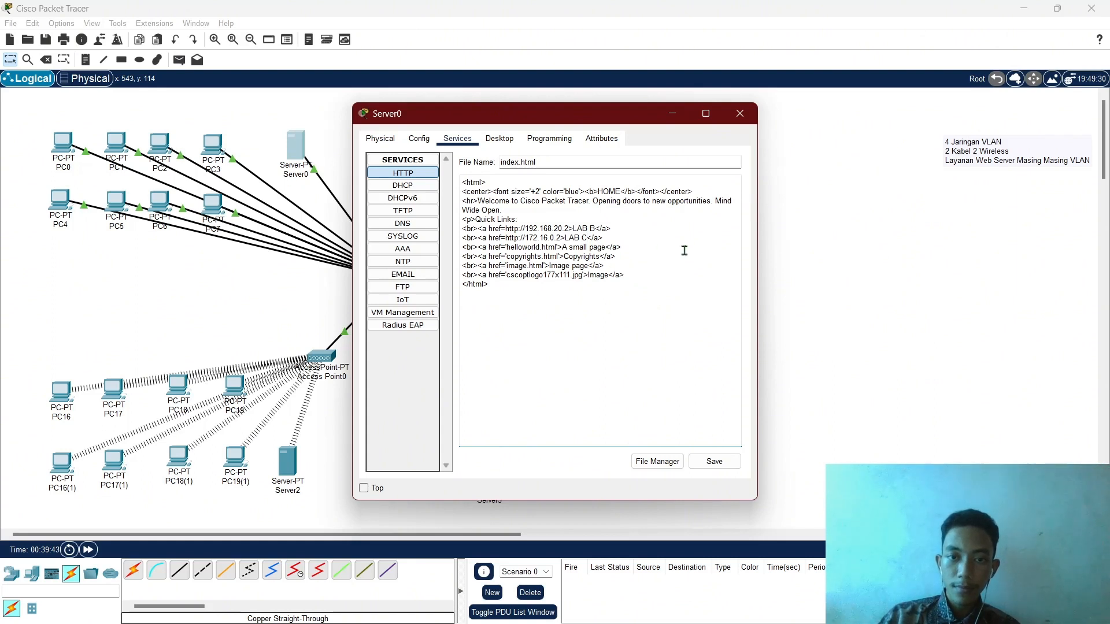
key("BackSpace")
key("BackSpace")
key("BackSpace")
key("BackSpace")
key("BackSpace")
key("BackSpace")
key("BackSpace")
key("BackSpace")
key("BackSpace")
key("BackSpace")
key("BackSpace")
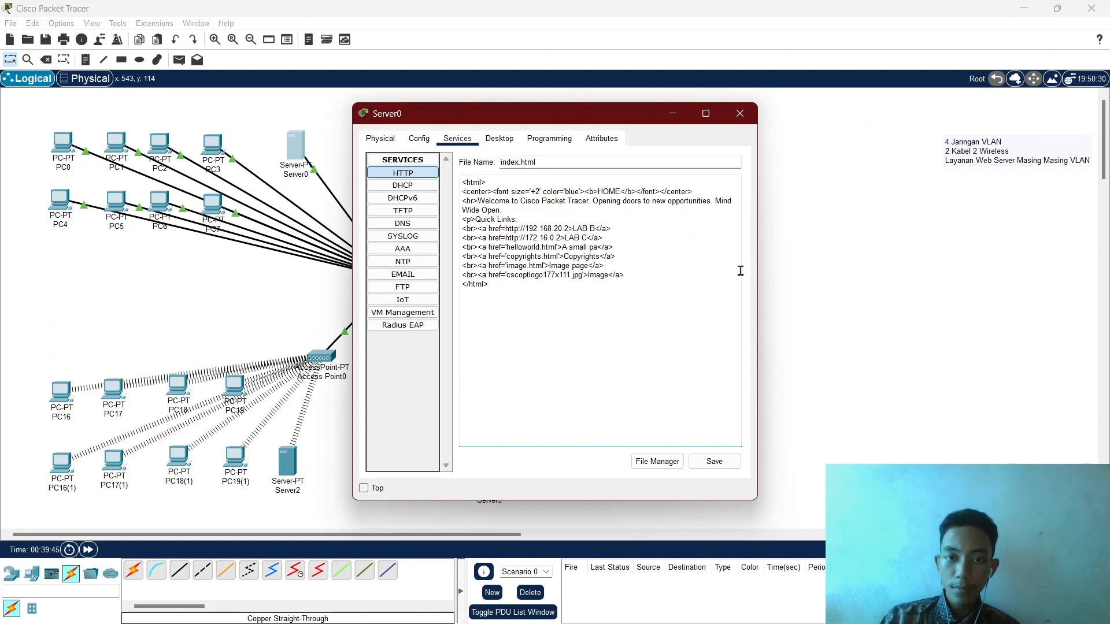
key("BackSpace")
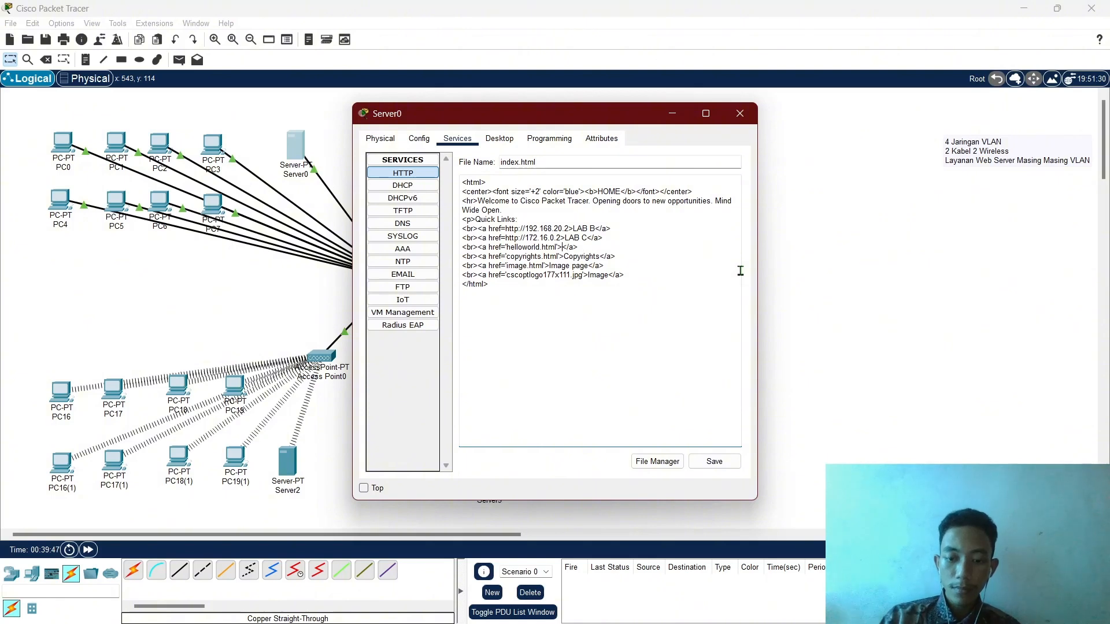
type("LAB D")
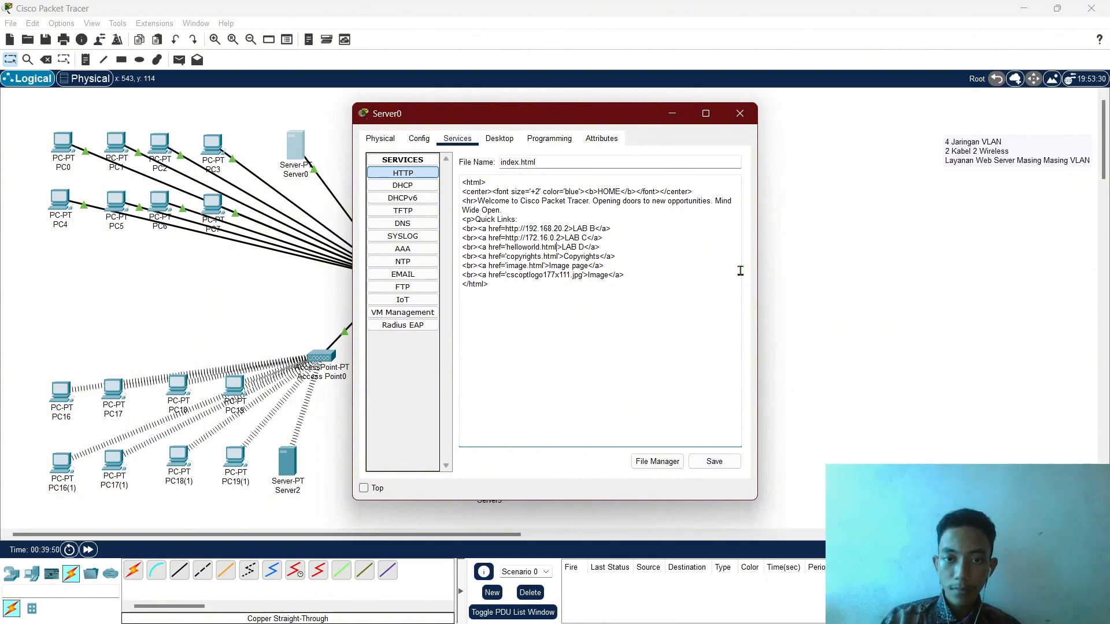
key("BackSpace")
key("BackSpace")
key("BackSpace")
key("BackSpace")
key("BackSpace")
key("BackSpace")
key("BackSpace")
key("BackSpace")
key("BackSpace")
key("BackSpace")
key("BackSpace")
key("BackSpace")
key("BackSpace")
key("BackSpace")
key("BackSpace")
key("BackSpace")
key("BackSpace")
key("BackSpace")
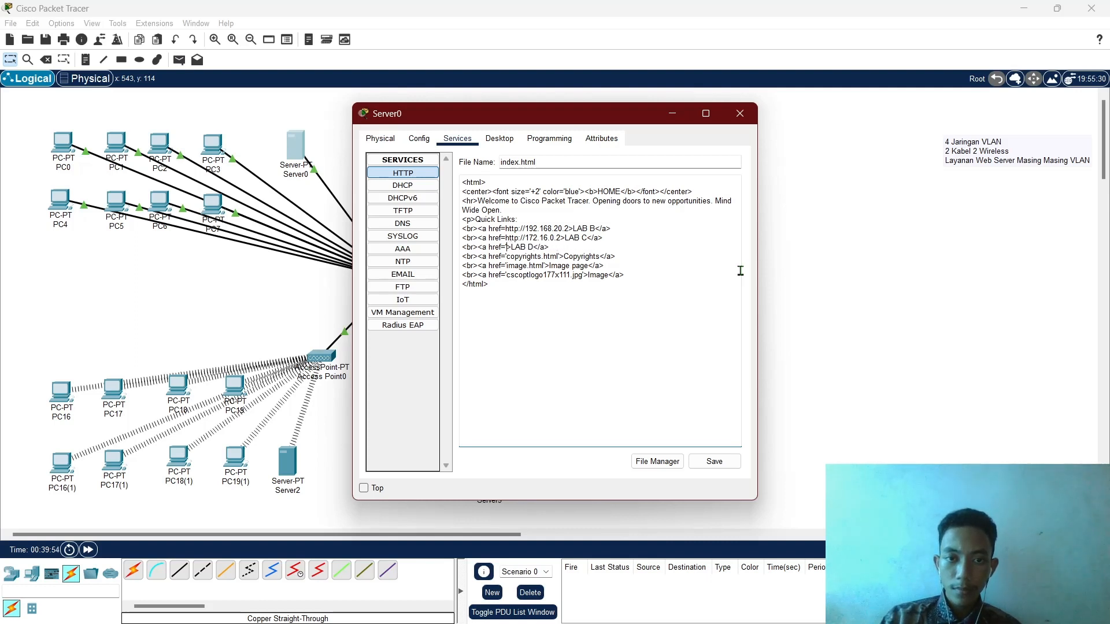
key("BackSpace")
key("BackSpace")
key("BackSpace")
key("BackSpace")
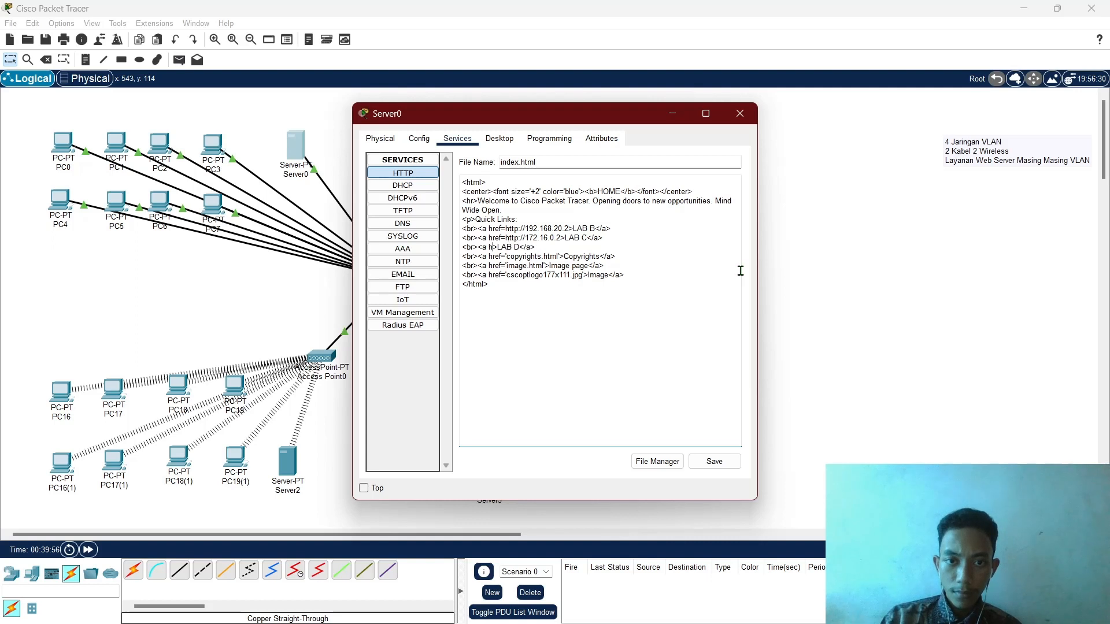
type("ref")
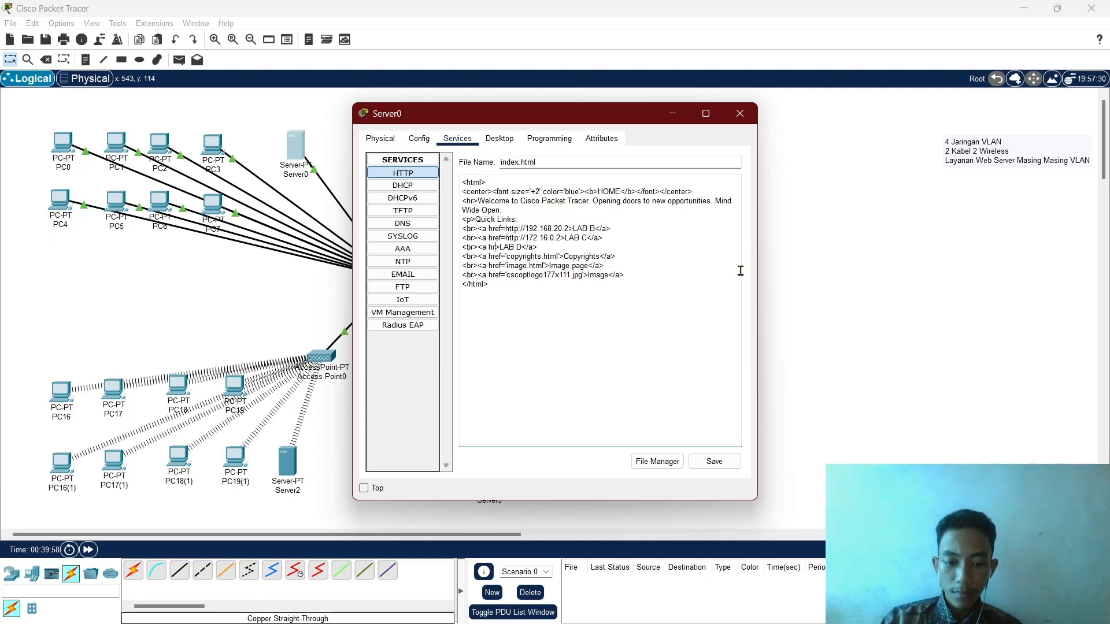
type("=")
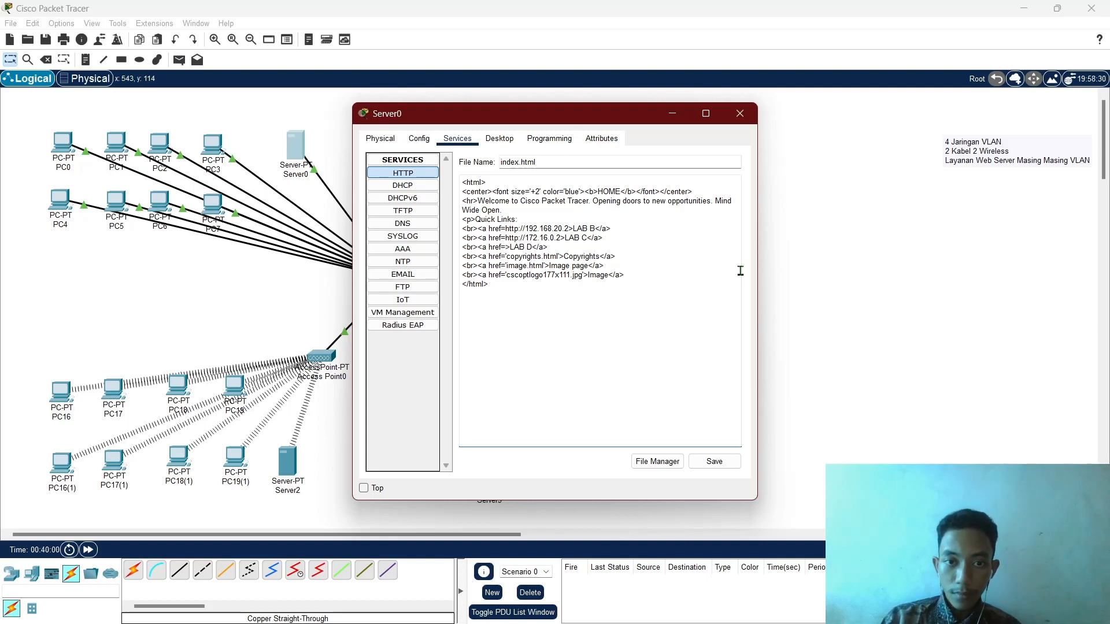
type("http://192.168.20.2")
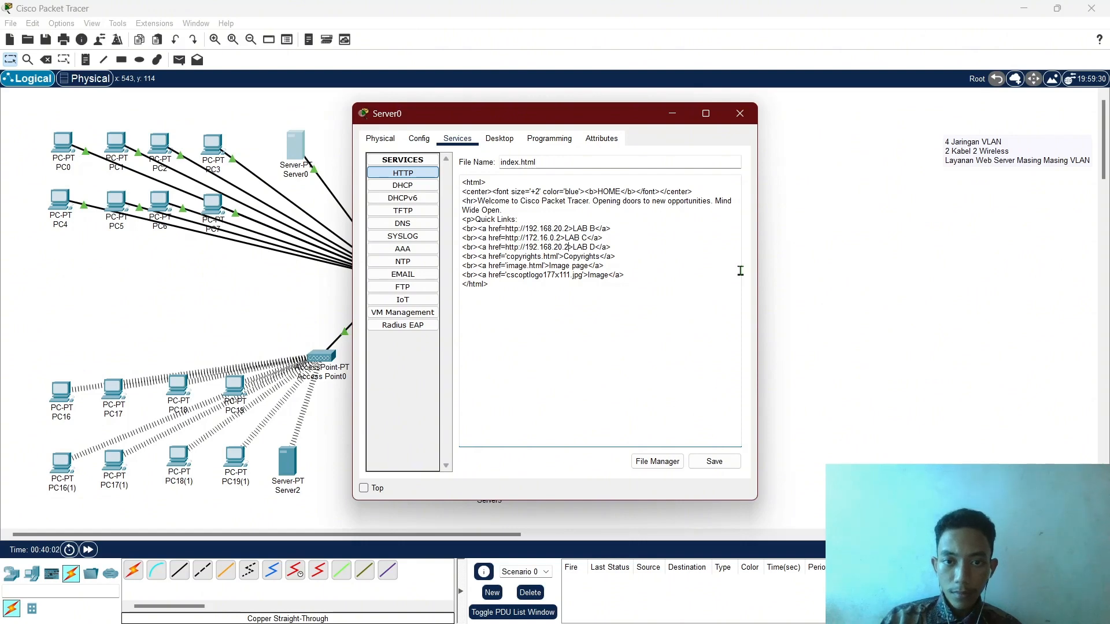
key("BackSpace")
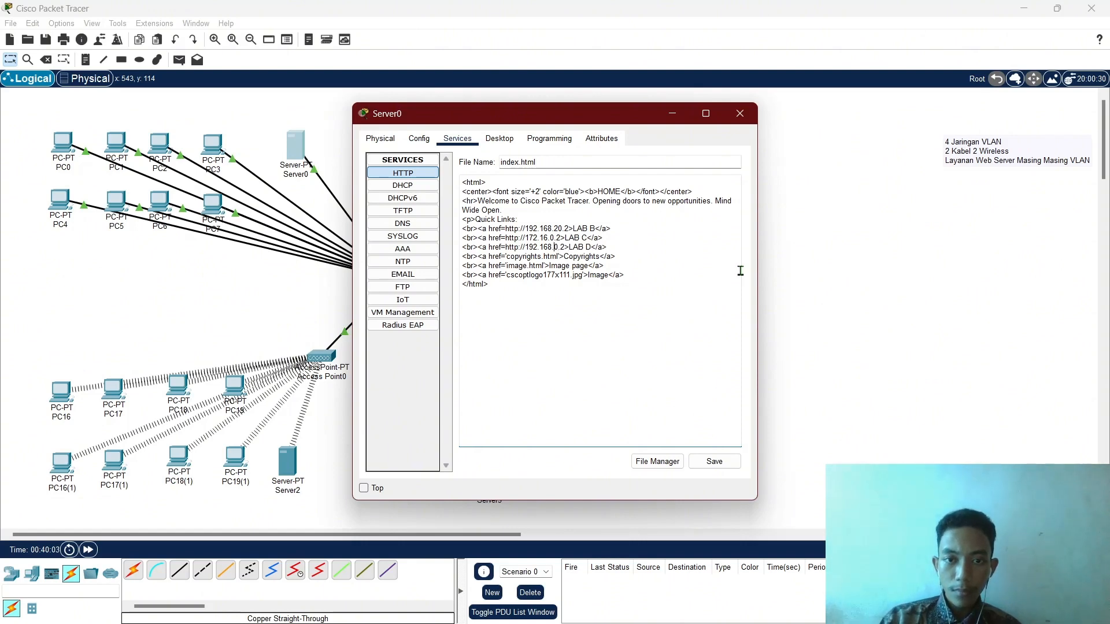
key("BackSpace")
type("2")
key("Right")
key("Right")
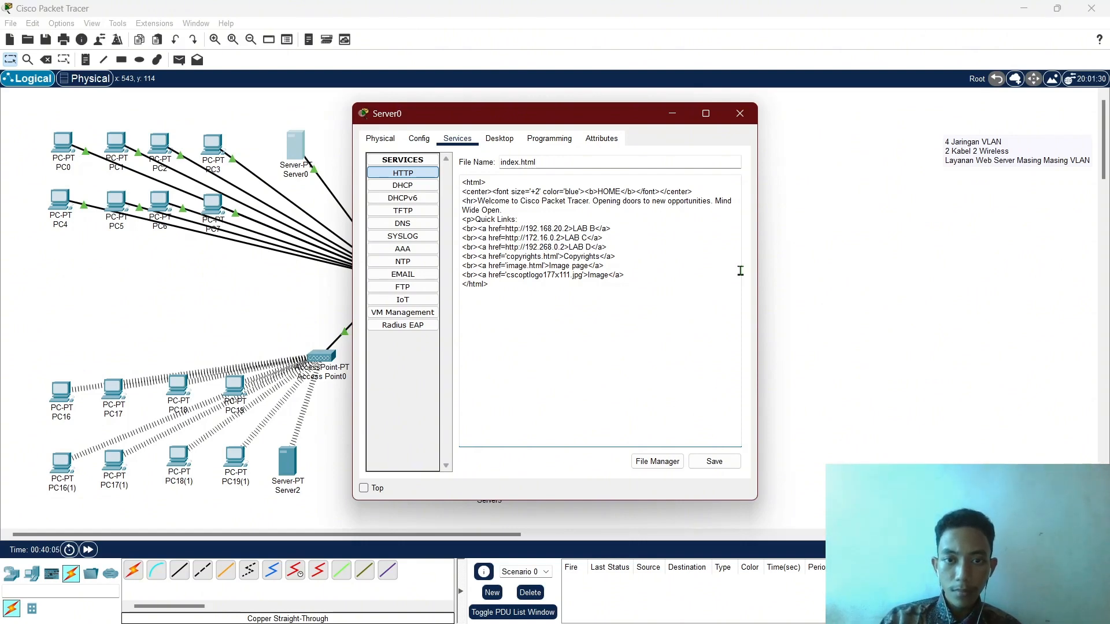
key("BackSpace")
key("Left")
key("Left")
key("Left")
key("Left")
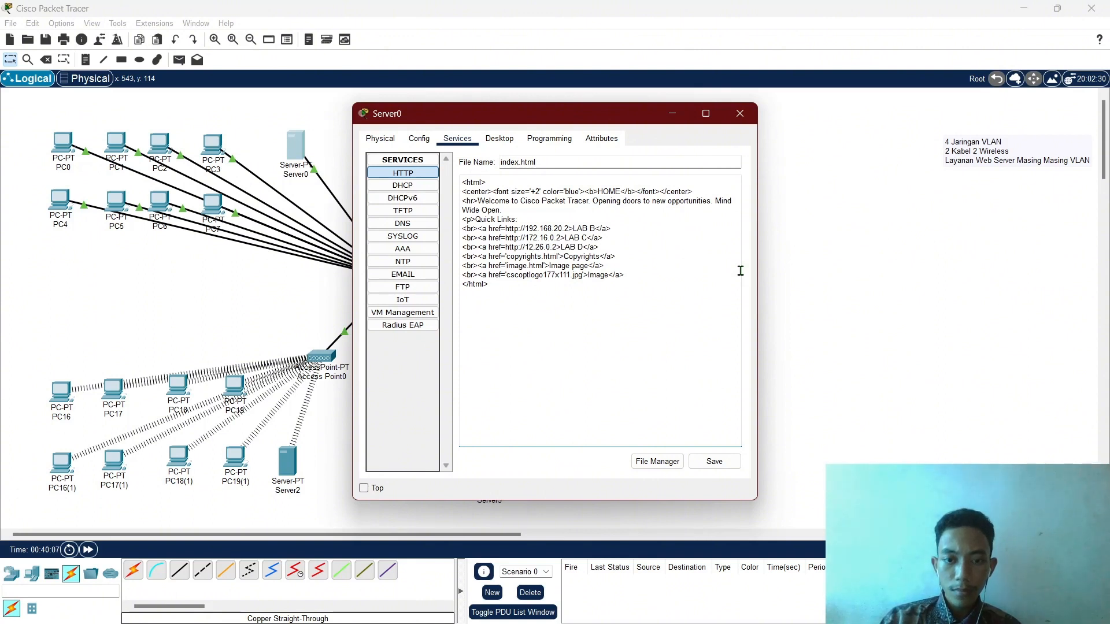
key("BackSpace")
type("7")
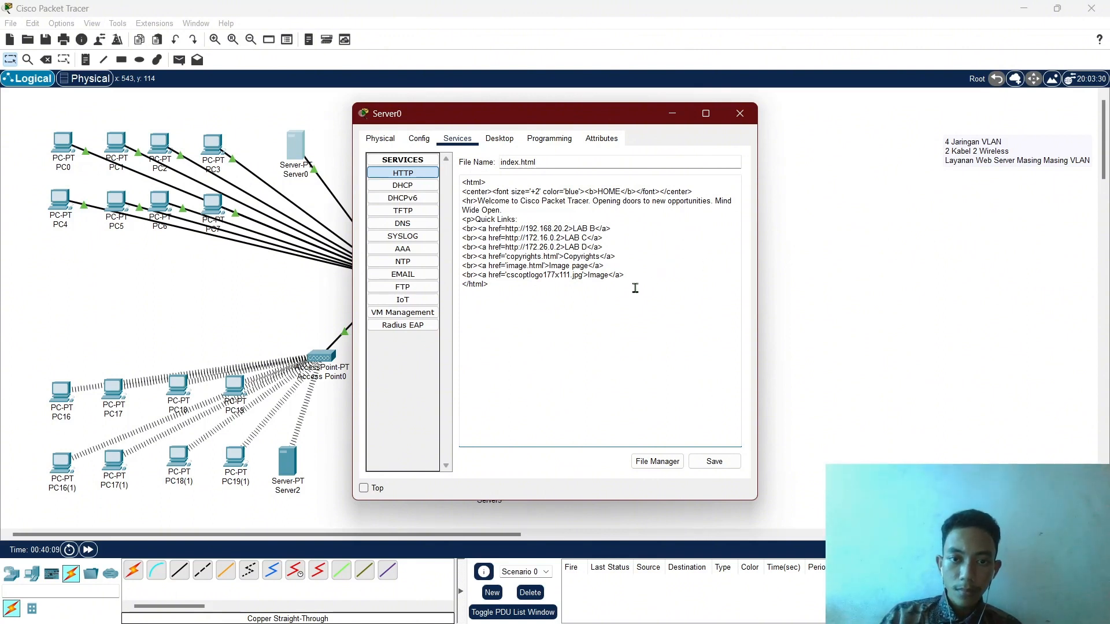
left_click(698, 276)
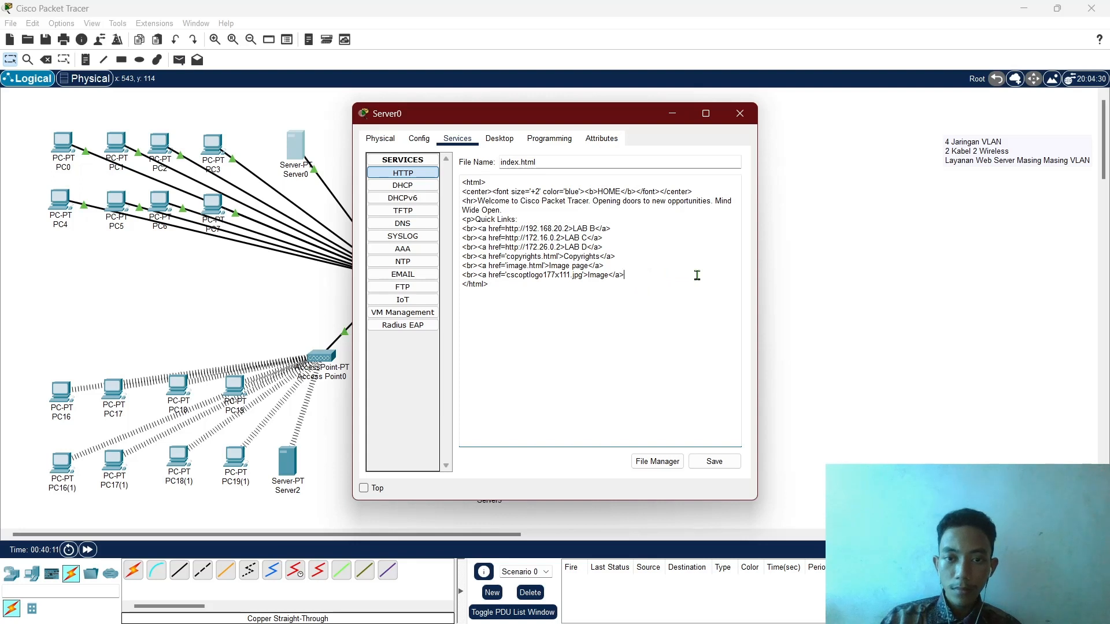
Delete the Copyrights and Image links and change the greeting to 'Selamat Datang Di Home Page'.
left_click_drag(698, 276, 462, 257)
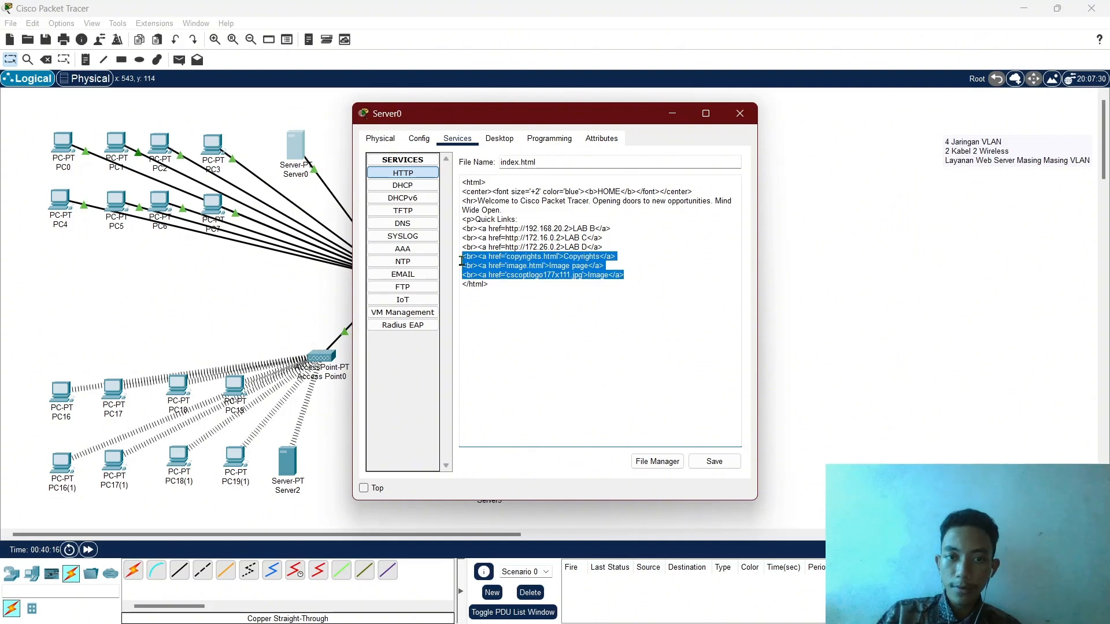
key("BackSpace")
key("BackSpace")
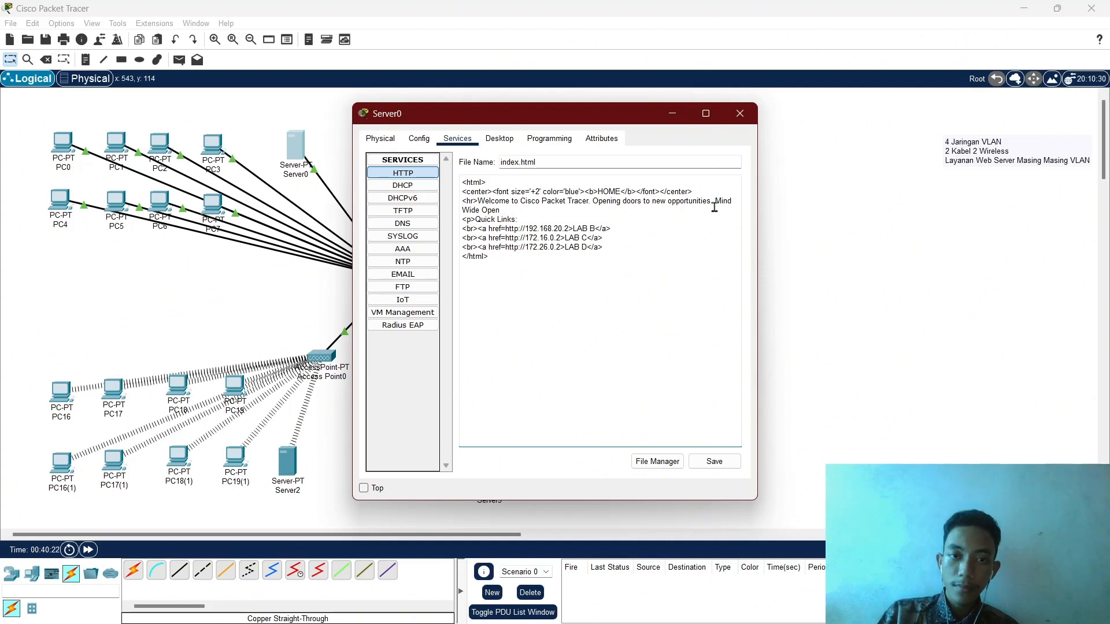
key("BackSpace")
key("BackSpace")
key("BackSpace")
key("BackSpace")
key("BackSpace")
key("BackSpace")
key("BackSpace")
key("BackSpace")
key("BackSpace")
key("BackSpace")
key("BackSpace")
key("BackSpace")
key("BackSpace")
key("BackSpace")
key("BackSpace")
key("BackSpace")
key("BackSpace")
key("BackSpace")
key("BackSpace")
key("BackSpace")
key("BackSpace")
key("BackSpace")
key("BackSpace")
key("BackSpace")
key("BackSpace")
key("BackSpace")
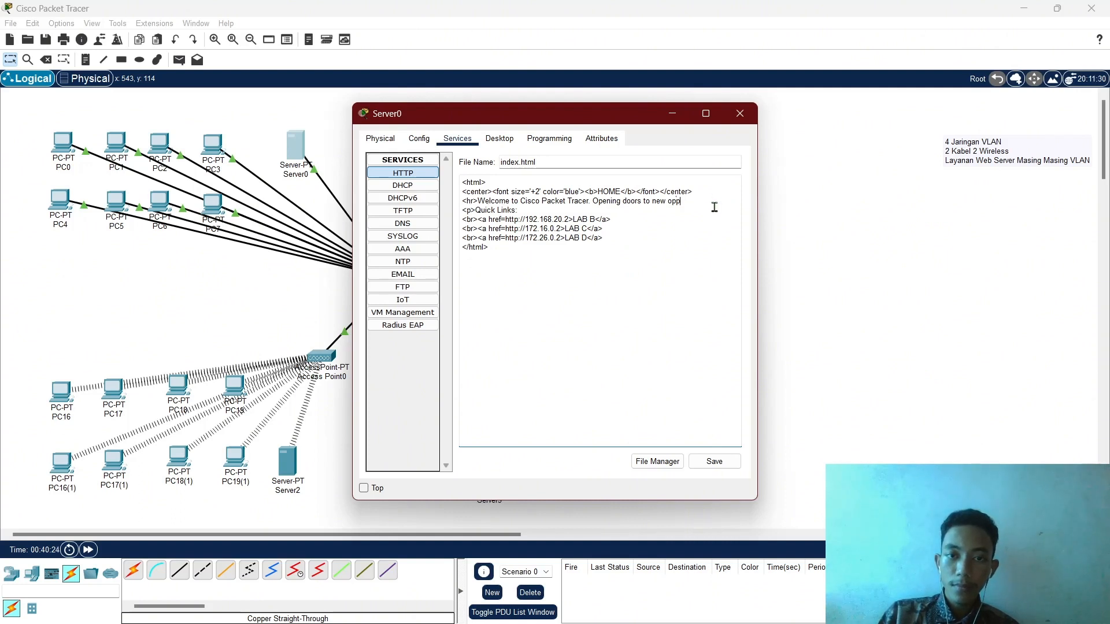
key("BackSpace")
key("BackSpace")
key("BackSpace")
key("BackSpace")
key("BackSpace")
key("BackSpace")
key("BackSpace")
key("BackSpace")
key("BackSpace")
key("BackSpace")
key("BackSpace")
key("BackSpace")
key("BackSpace")
key("BackSpace")
key("BackSpace")
key("BackSpace")
key("BackSpace")
key("BackSpace")
key("BackSpace")
key("BackSpace")
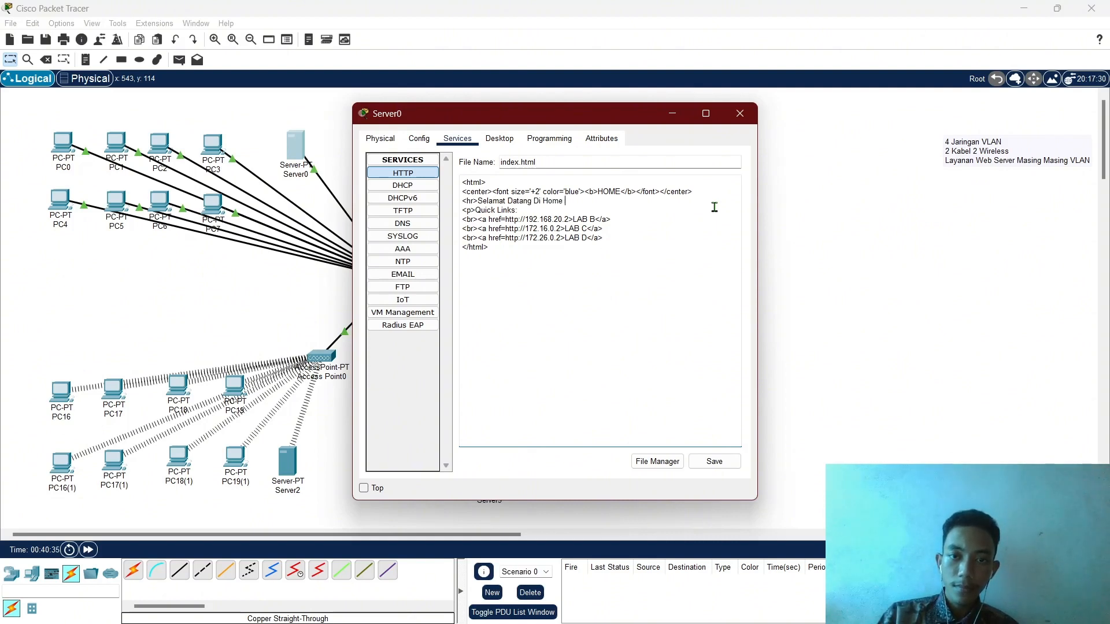
type("ge")
Make the HOME heading crimson, save over index.html, and close Server0.
double_click(571, 192)
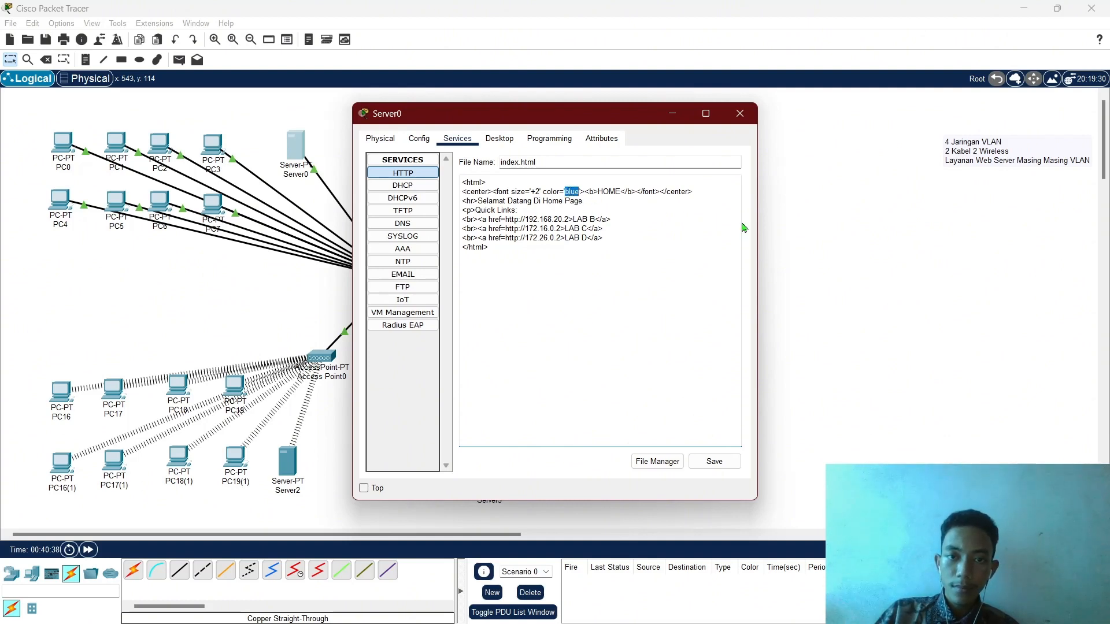
type("crim")
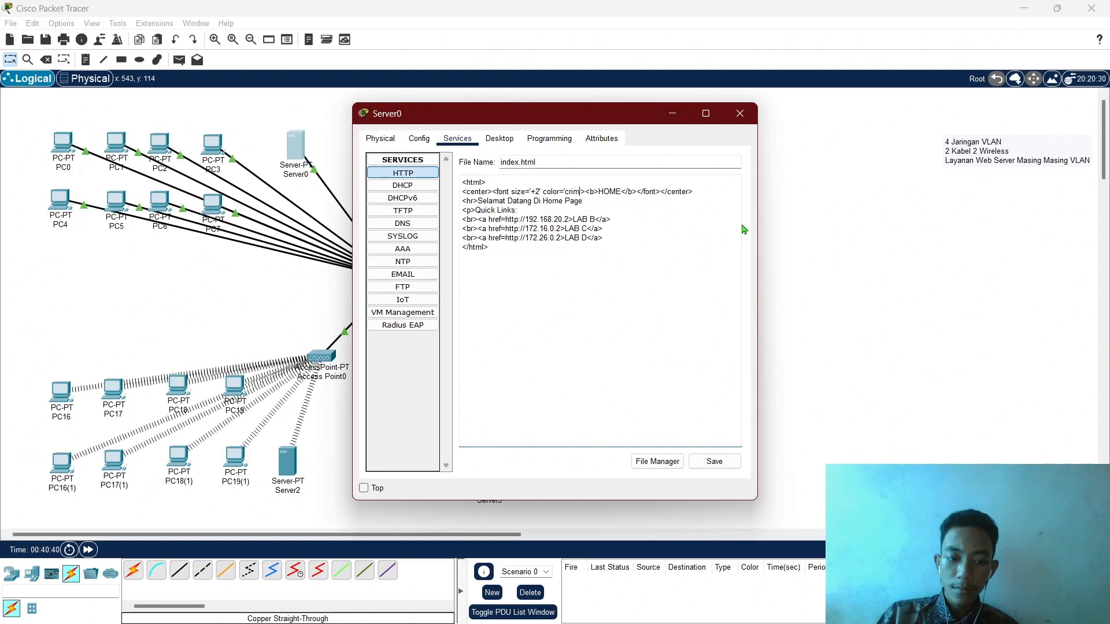
type("son")
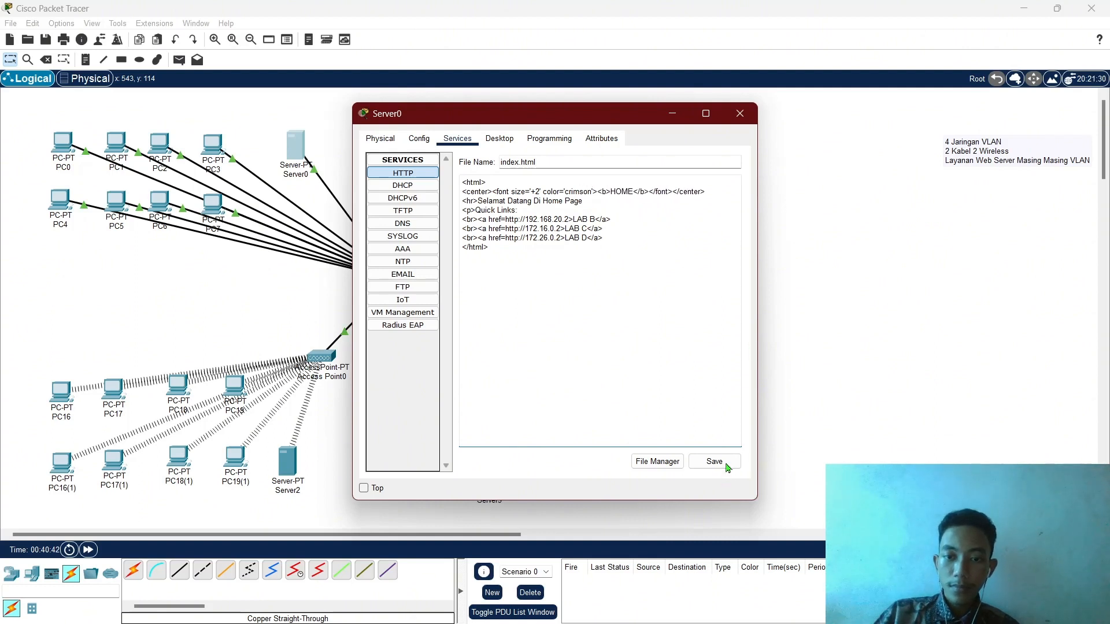
left_click(727, 466)
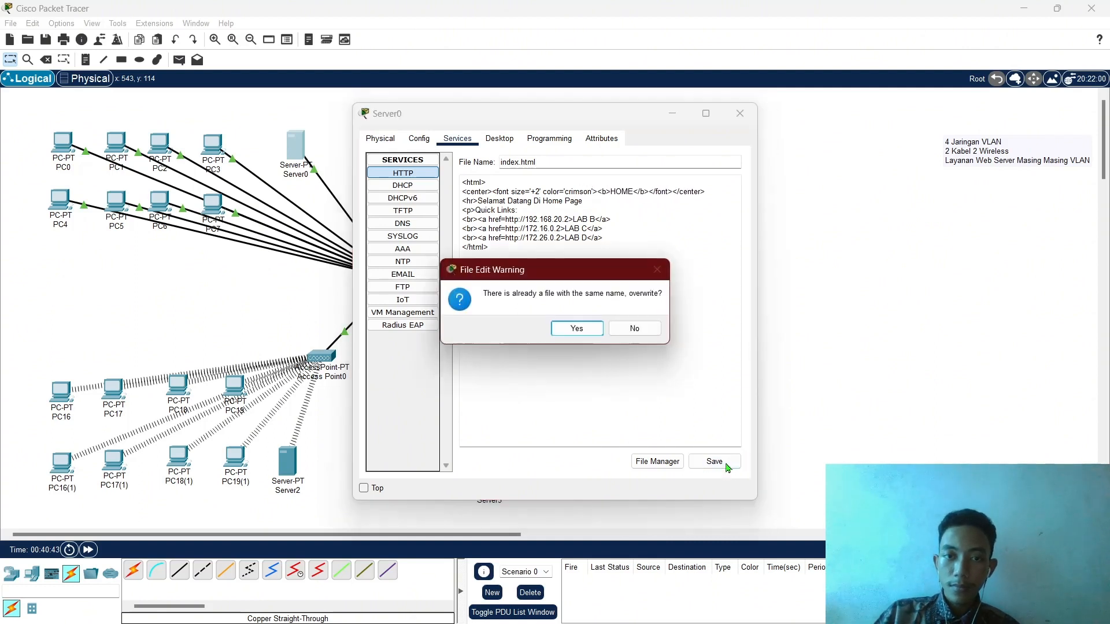
left_click(576, 328)
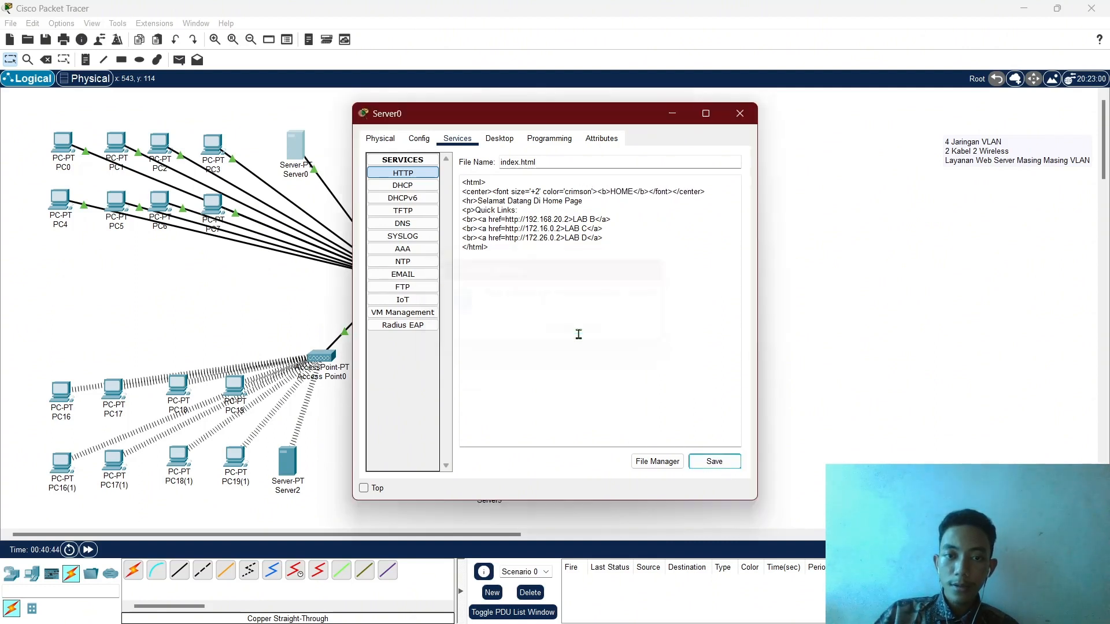
left_click(744, 120)
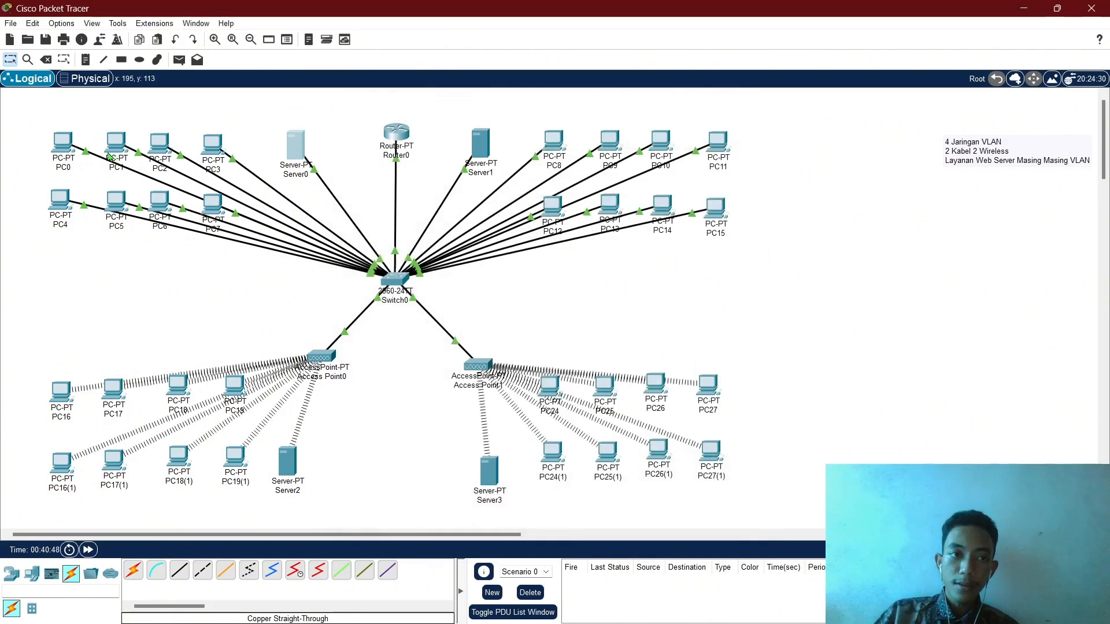
left_click(64, 144)
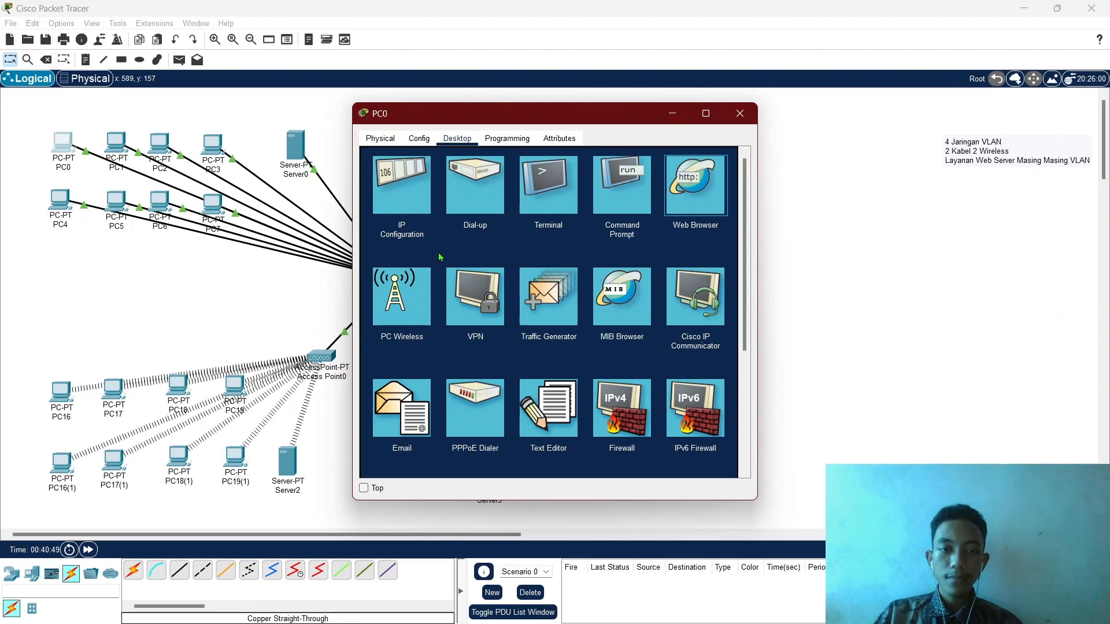
left_click(465, 176)
type("192")
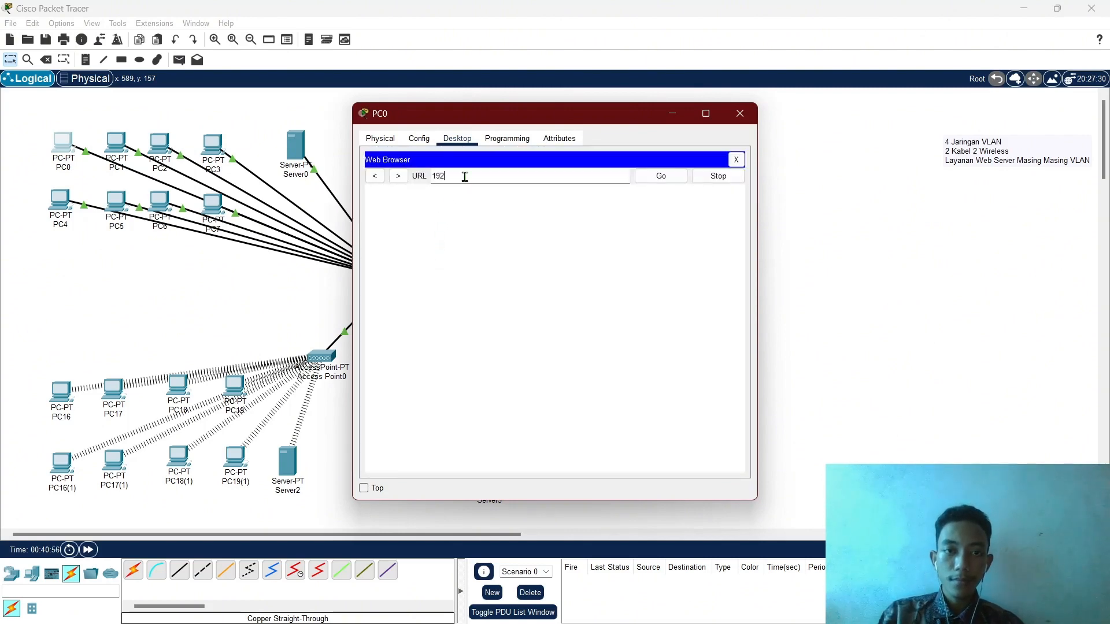
type(".168")
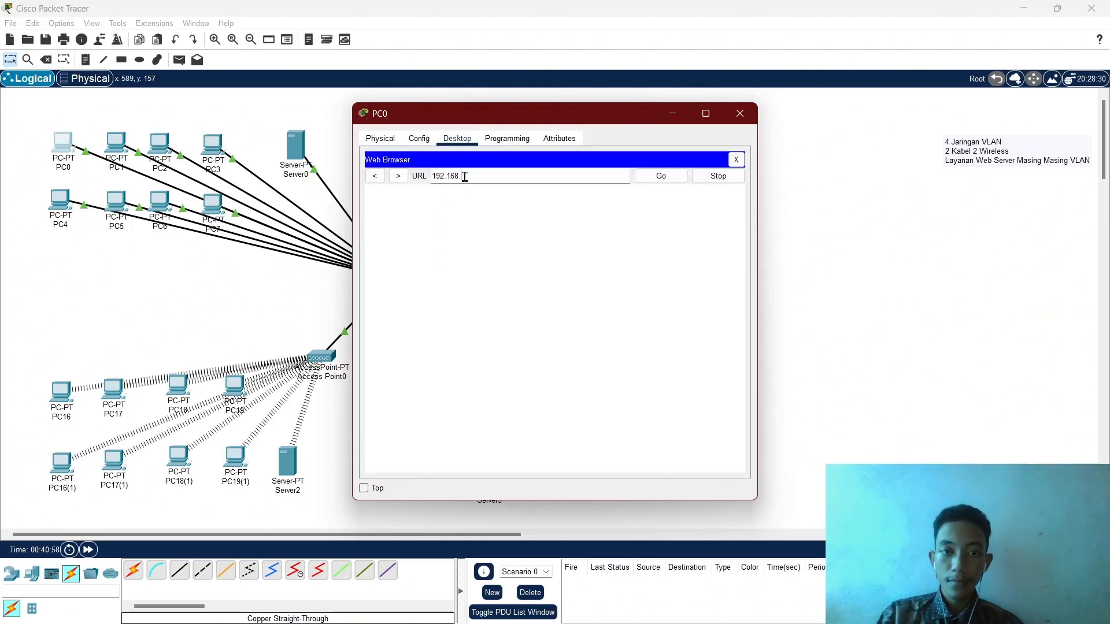
type(".10.3")
key("Return")
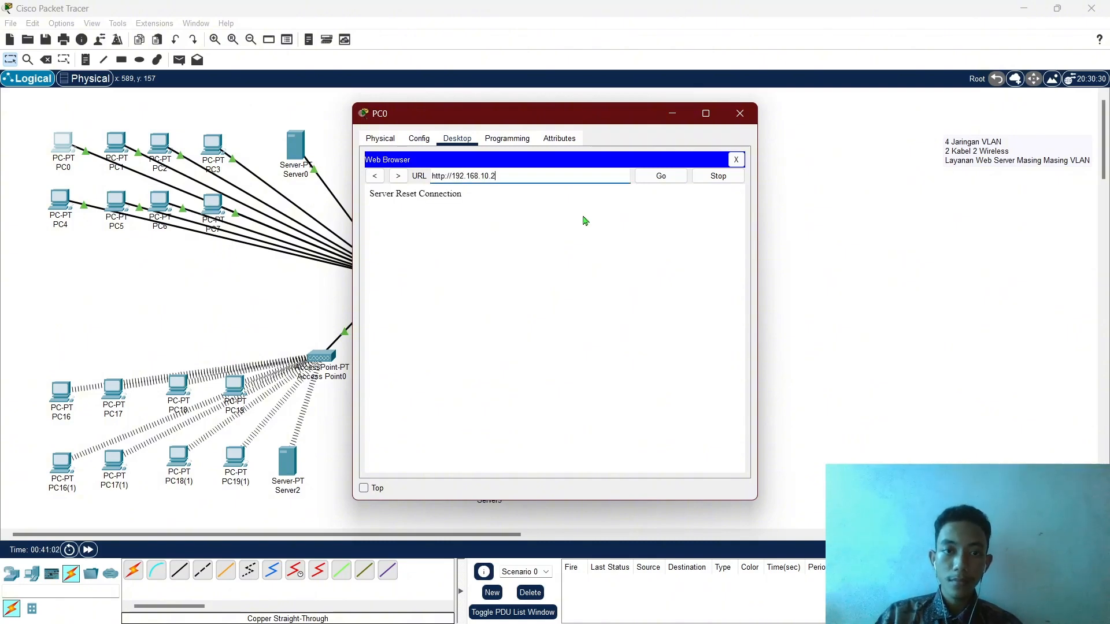
key("Return")
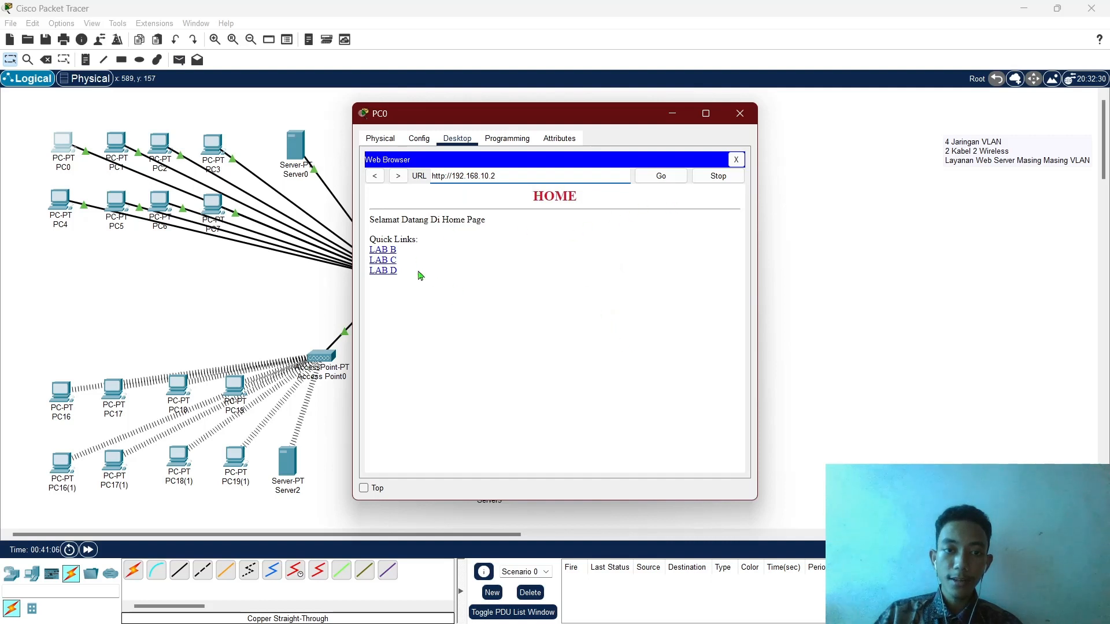
left_click(386, 253)
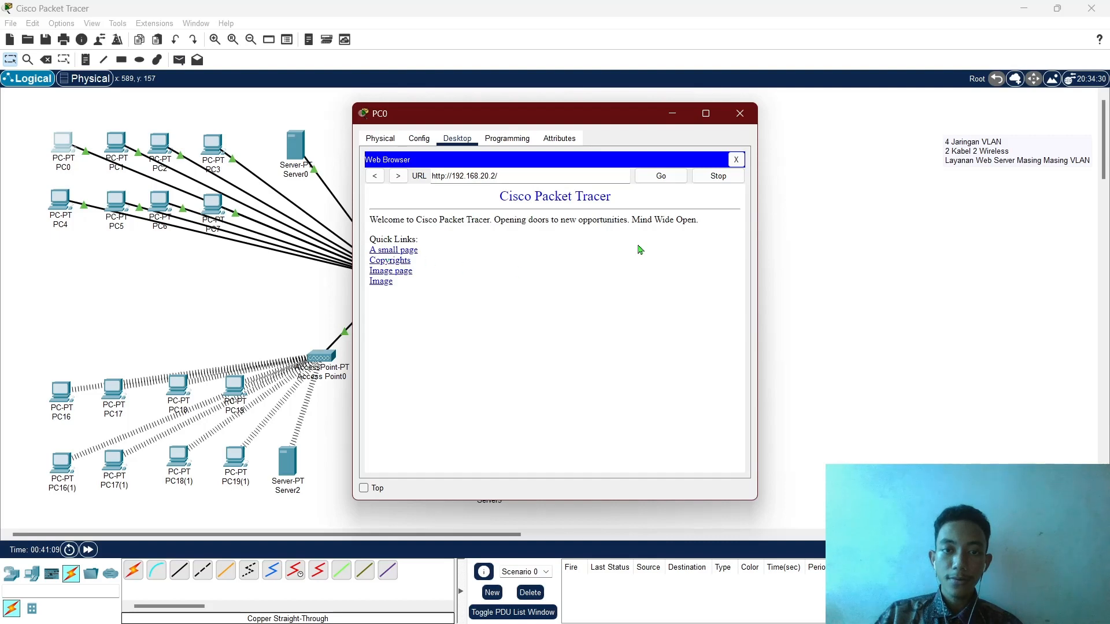
left_click(375, 176)
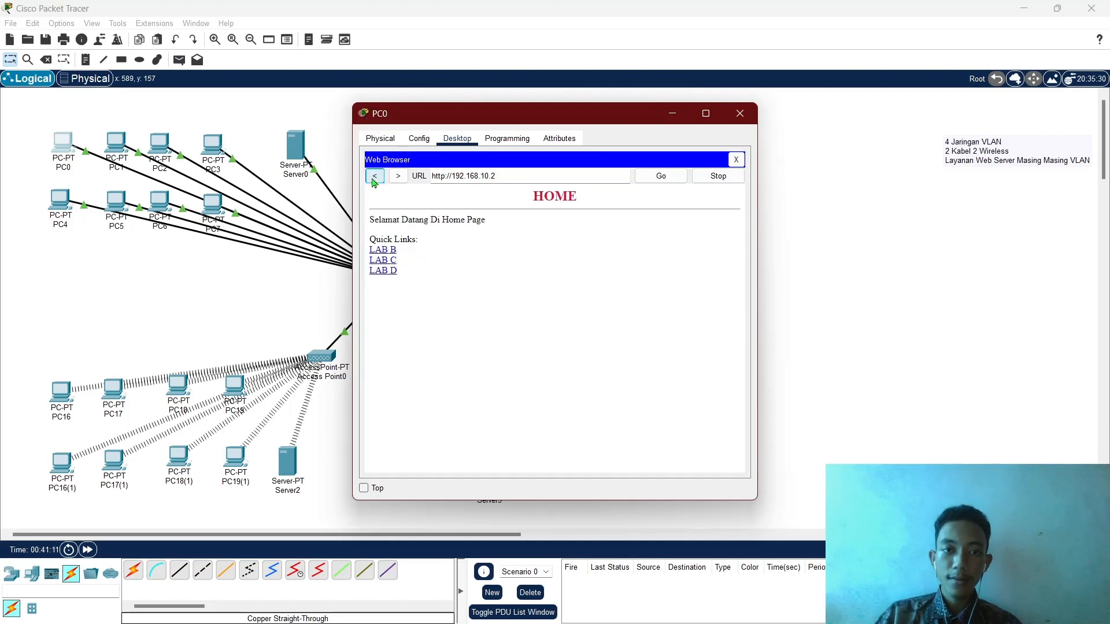
left_click(392, 271)
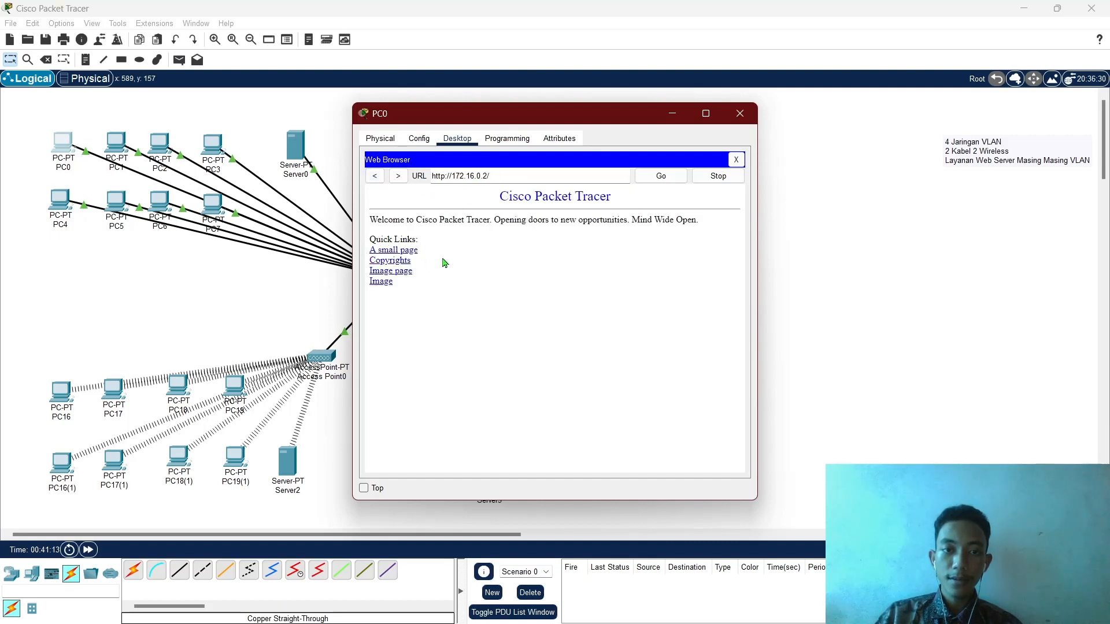
left_click(375, 176)
left_click(392, 270)
left_click(376, 177)
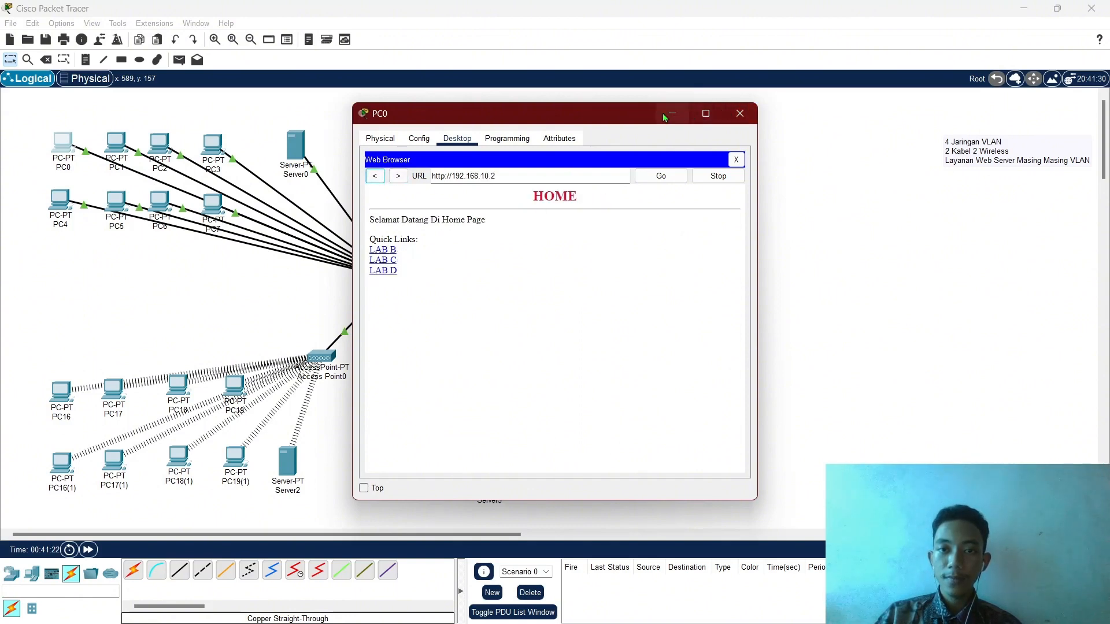
left_click(740, 114)
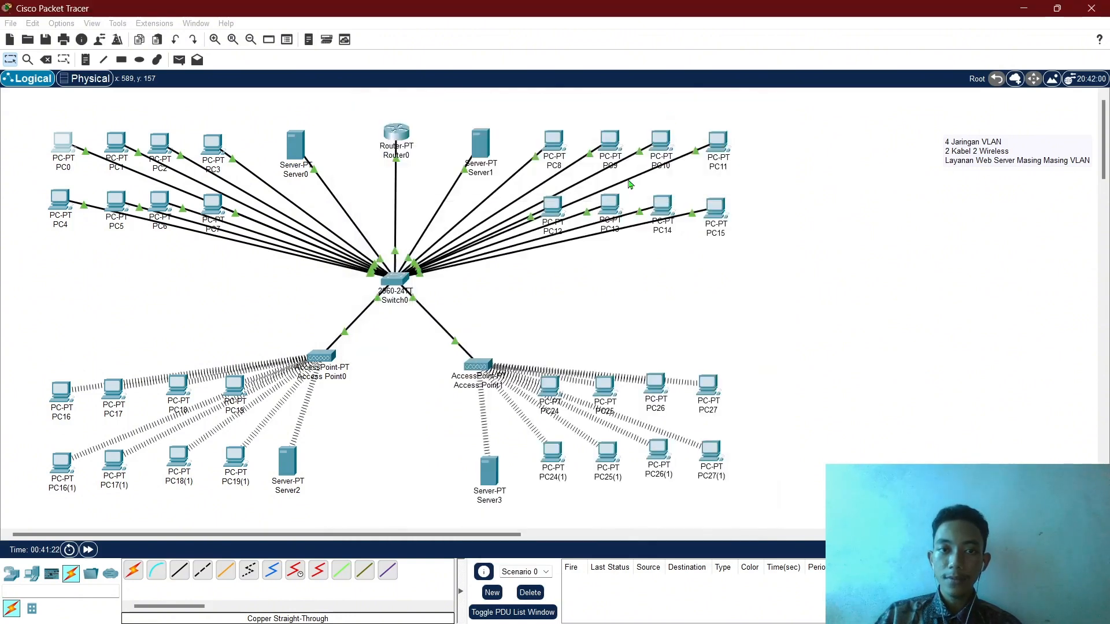
Open Server1's index.html and replace the Cisco Packet Tracer heading with bold Biodata.
left_click(491, 161)
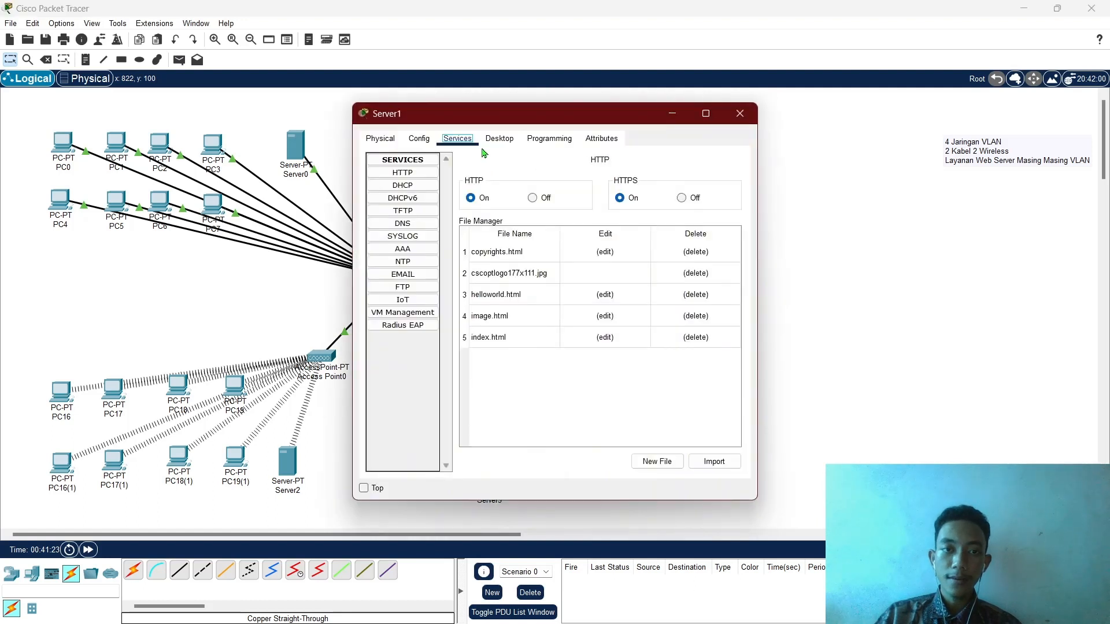
left_click(606, 337)
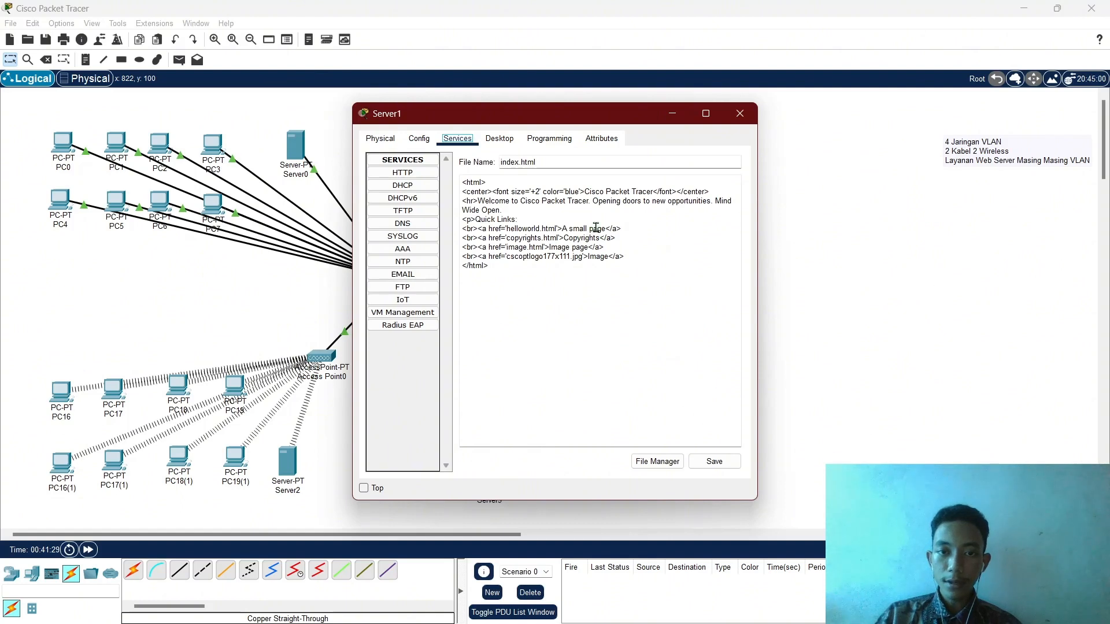
left_click(673, 201)
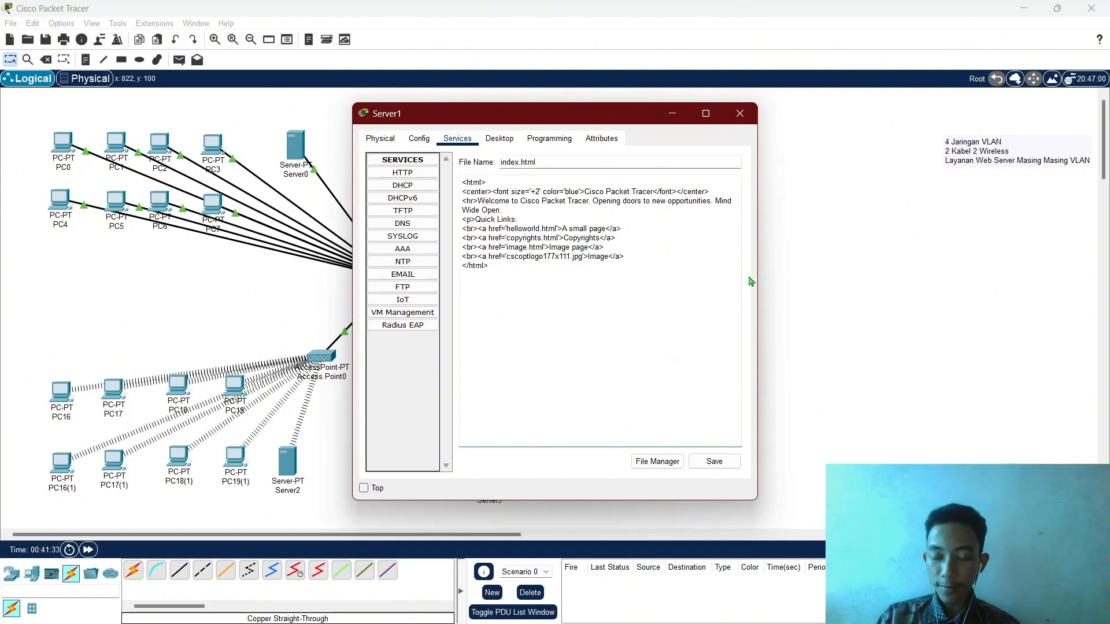
key("BackSpace")
key("BackSpace")
key("BackSpace")
key("BackSpace")
key("BackSpace")
key("BackSpace")
key("BackSpace")
key("BackSpace")
key("BackSpace")
key("BackSpace")
key("BackSpace")
key("BackSpace")
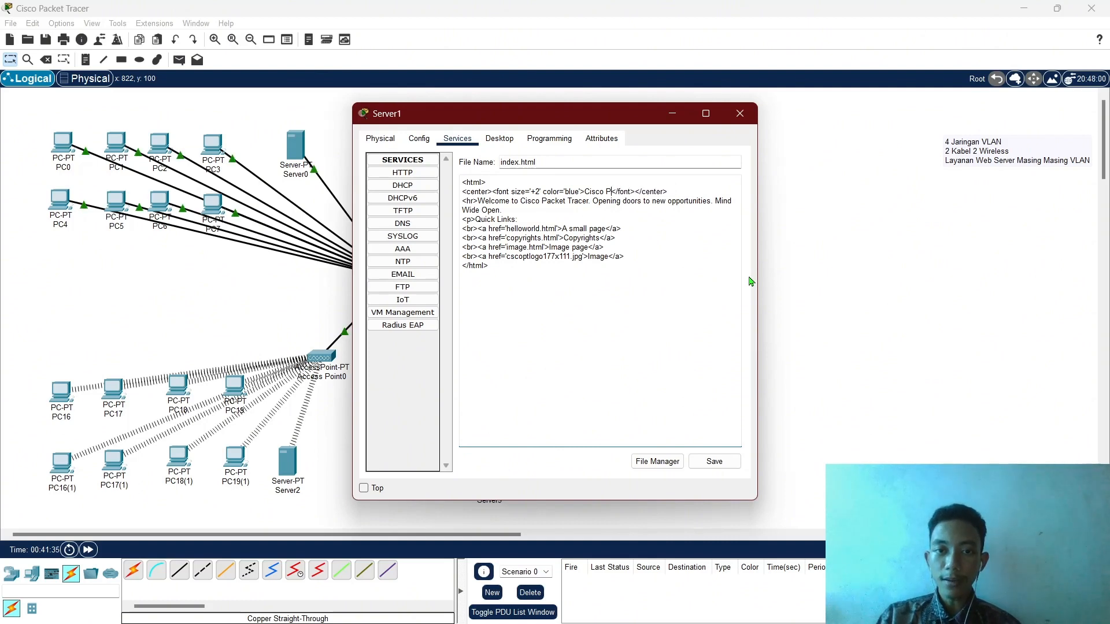
key("BackSpace")
key("BackSpace")
key("BackSpace")
key("BackSpace")
key("BackSpace")
key("BackSpace")
key("BackSpace")
type("B")
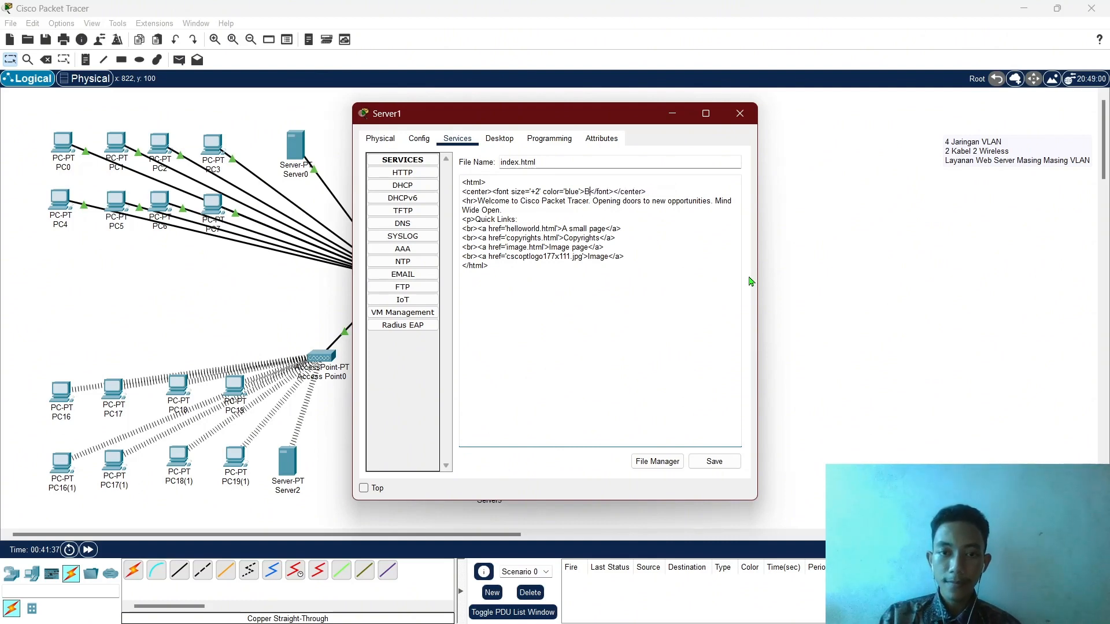
type("iodata")
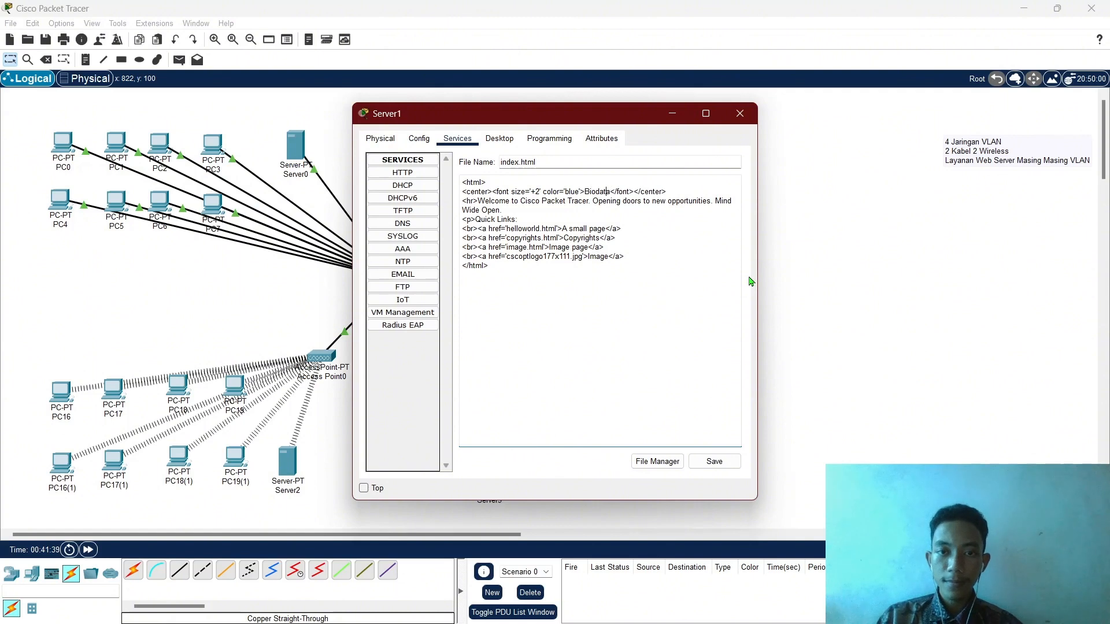
type("<b>")
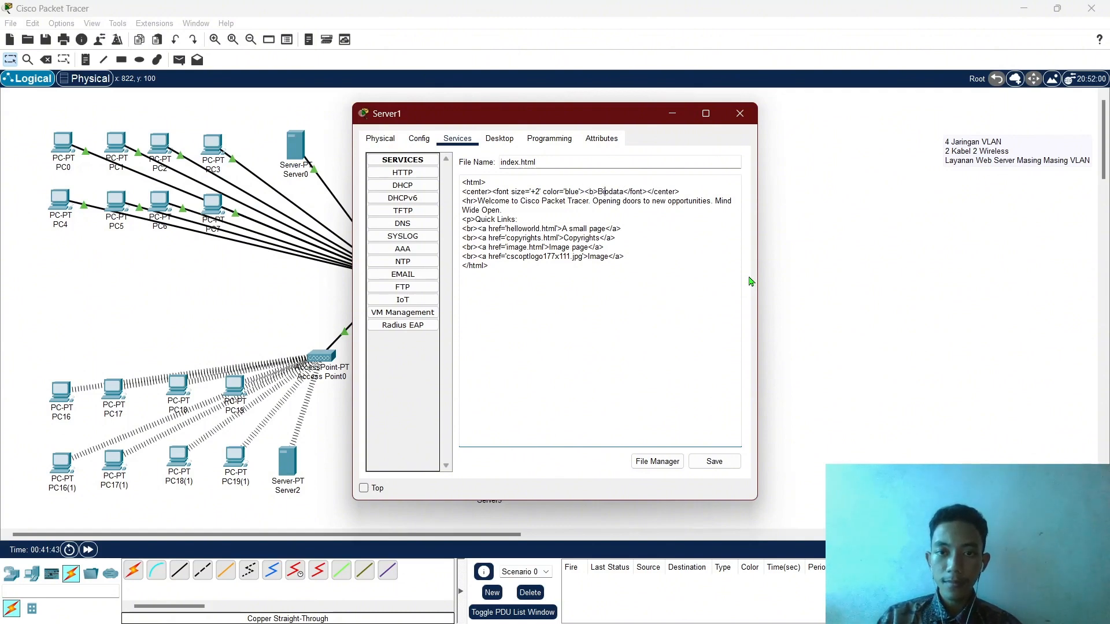
type("<")
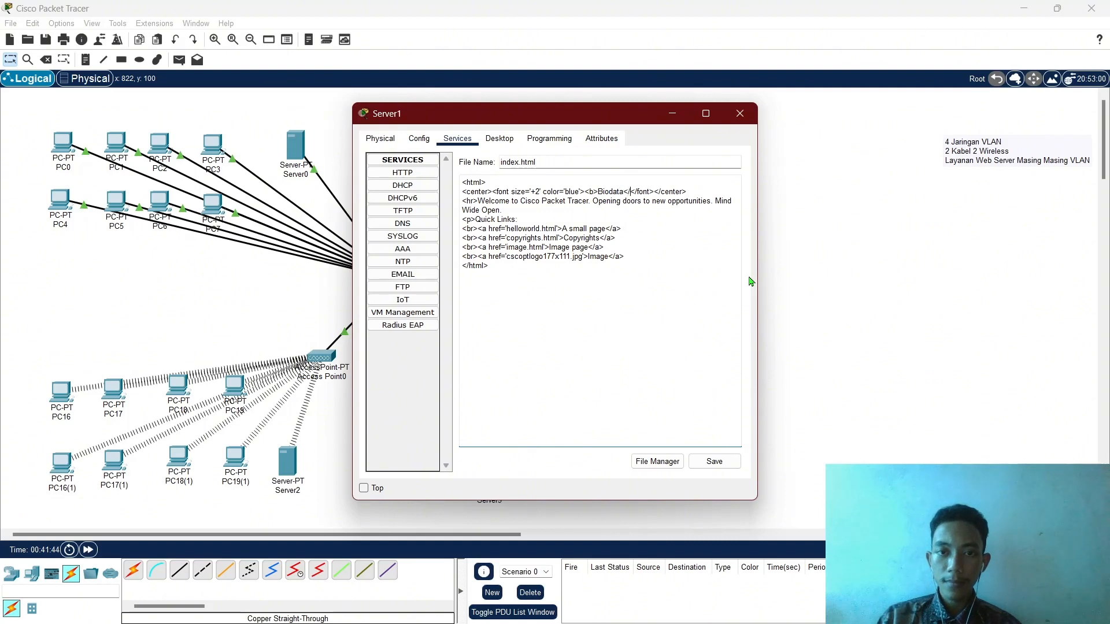
type("/b>")
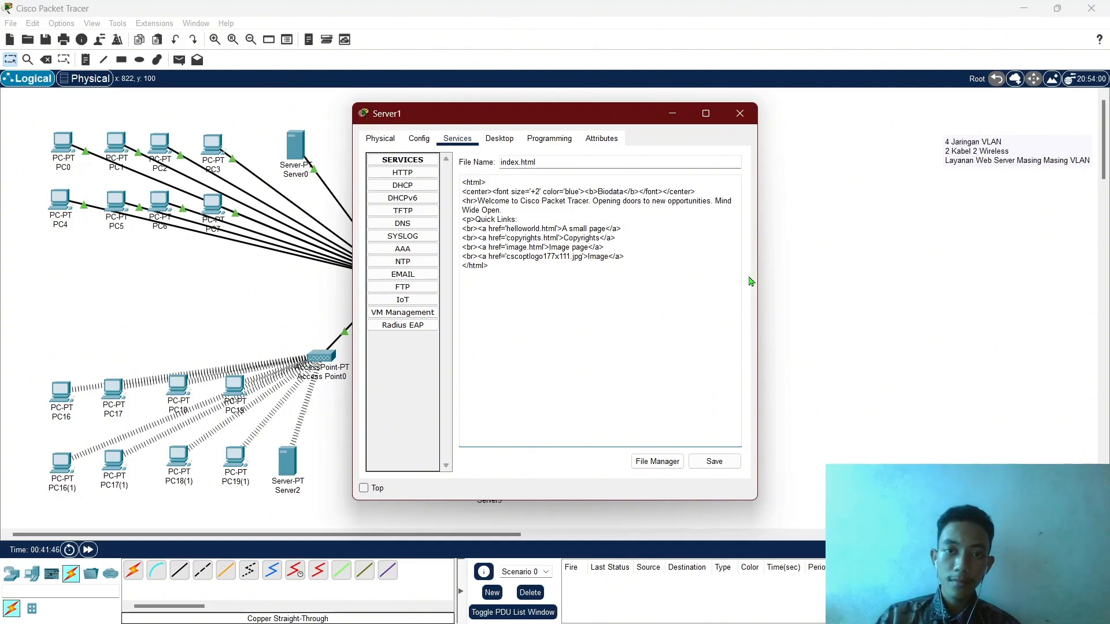
Change the heading colour from blue to red and erase the welcome sentence.
double_click(574, 192)
type("red")
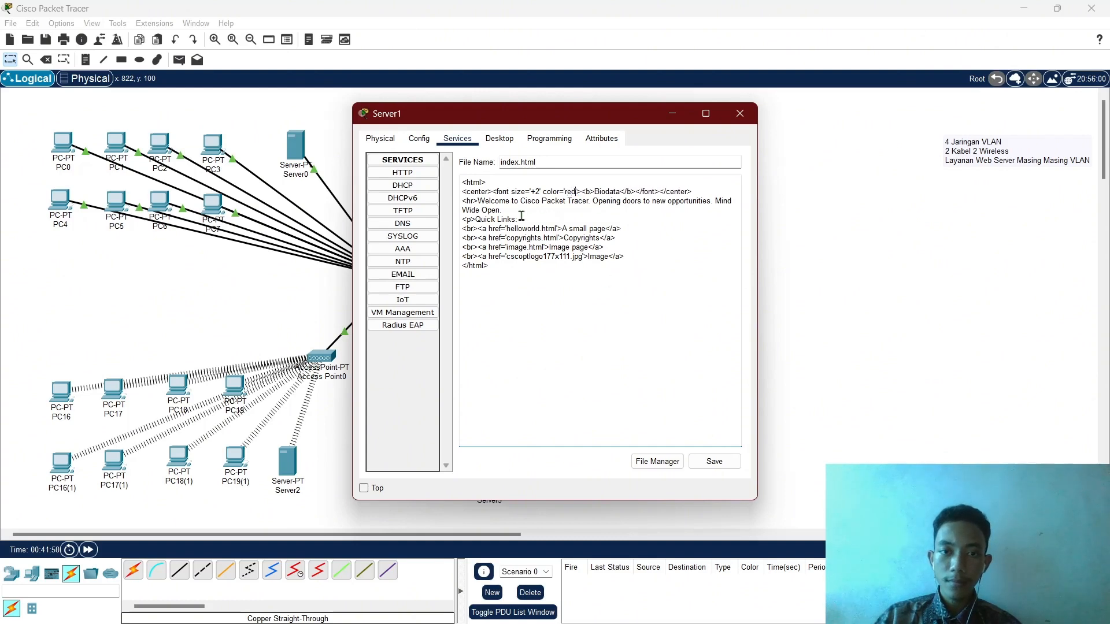
left_click(514, 211)
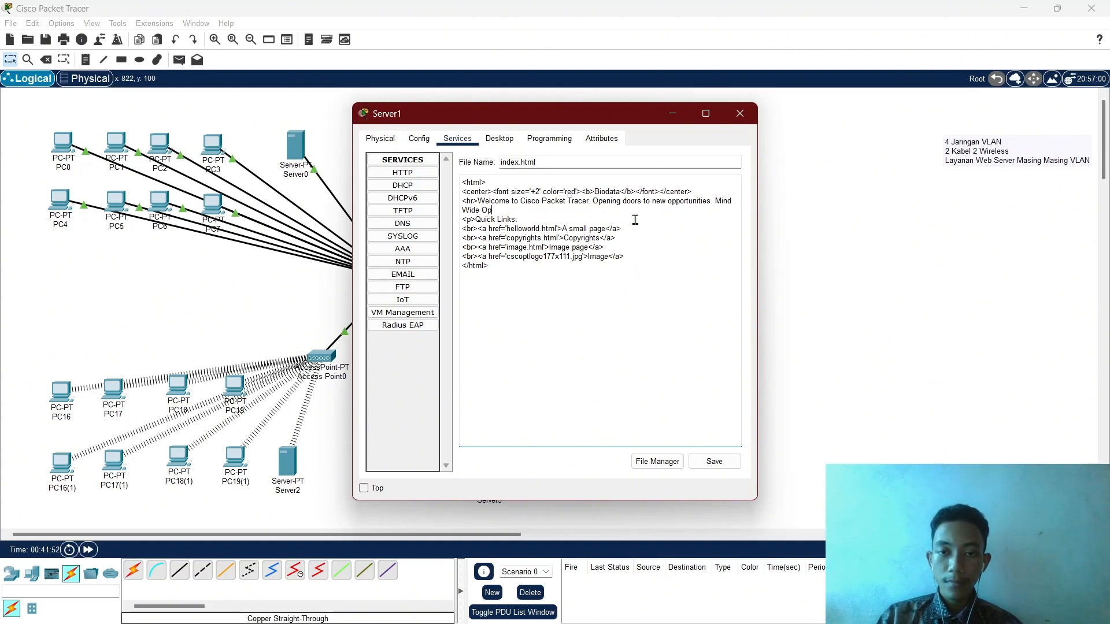
key("BackSpace")
key("BackSpace")
key("BackSpace")
key("BackSpace")
key("BackSpace")
key("BackSpace")
key("BackSpace")
key("BackSpace")
key("BackSpace")
key("BackSpace")
key("BackSpace")
key("BackSpace")
key("BackSpace")
key("BackSpace")
key("BackSpace")
key("BackSpace")
key("BackSpace")
key("BackSpace")
key("BackSpace")
key("BackSpace")
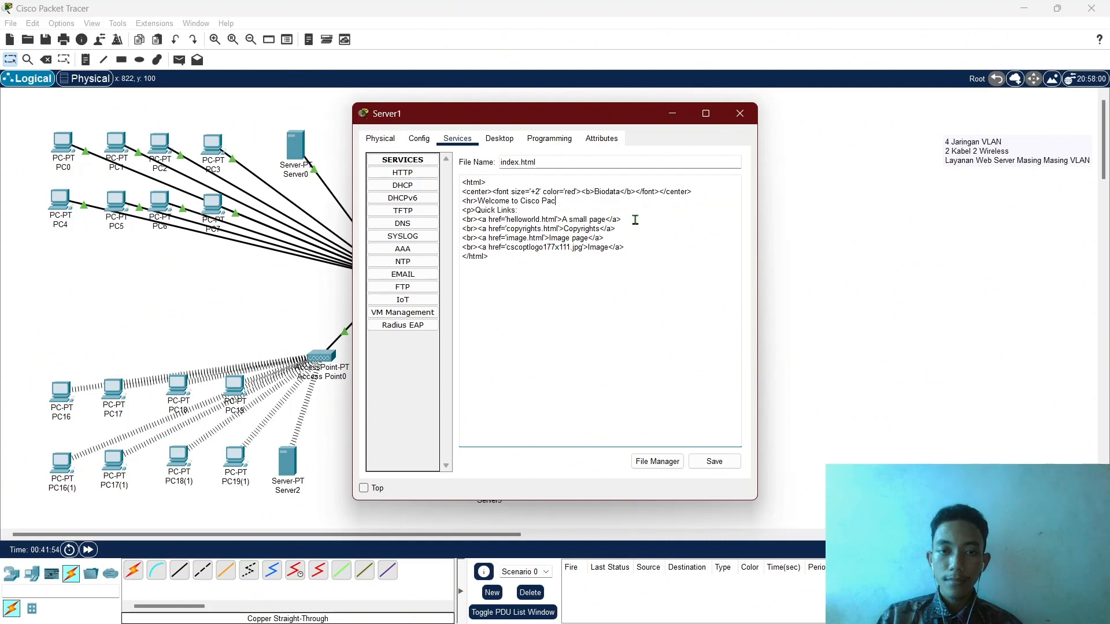
key("BackSpace")
key("BackSpace")
key("BackSpace")
key("BackSpace")
key("BackSpace")
key("BackSpace")
key("BackSpace")
key("BackSpace")
key("BackSpace")
key("BackSpace")
key("BackSpace")
key("BackSpace")
key("BackSpace")
key("BackSpace")
key("BackSpace")
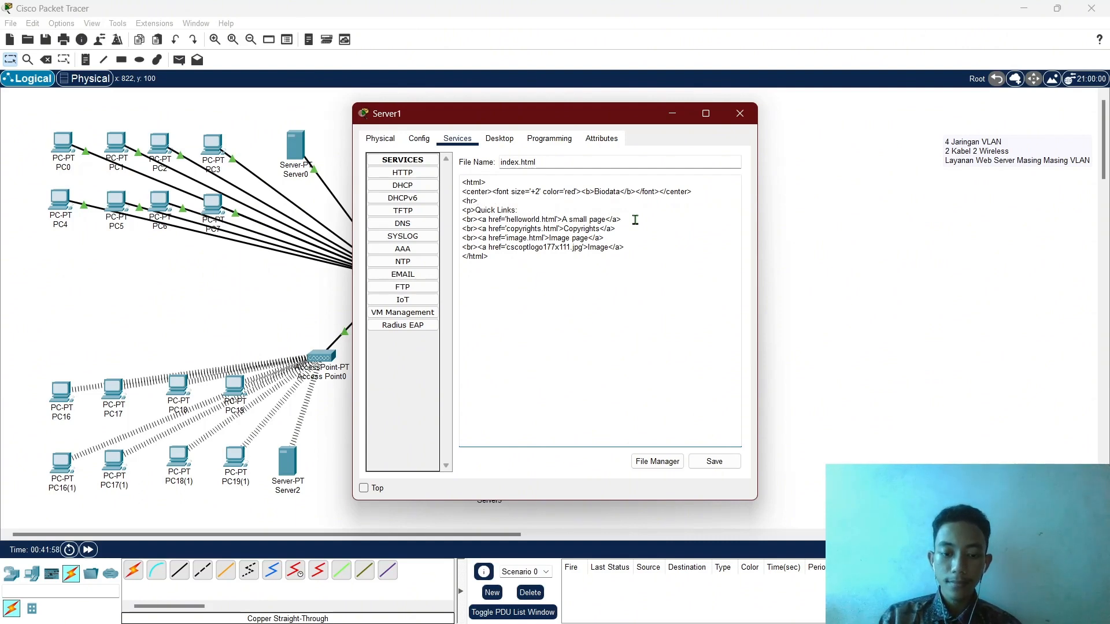
type("Halaman Biodata")
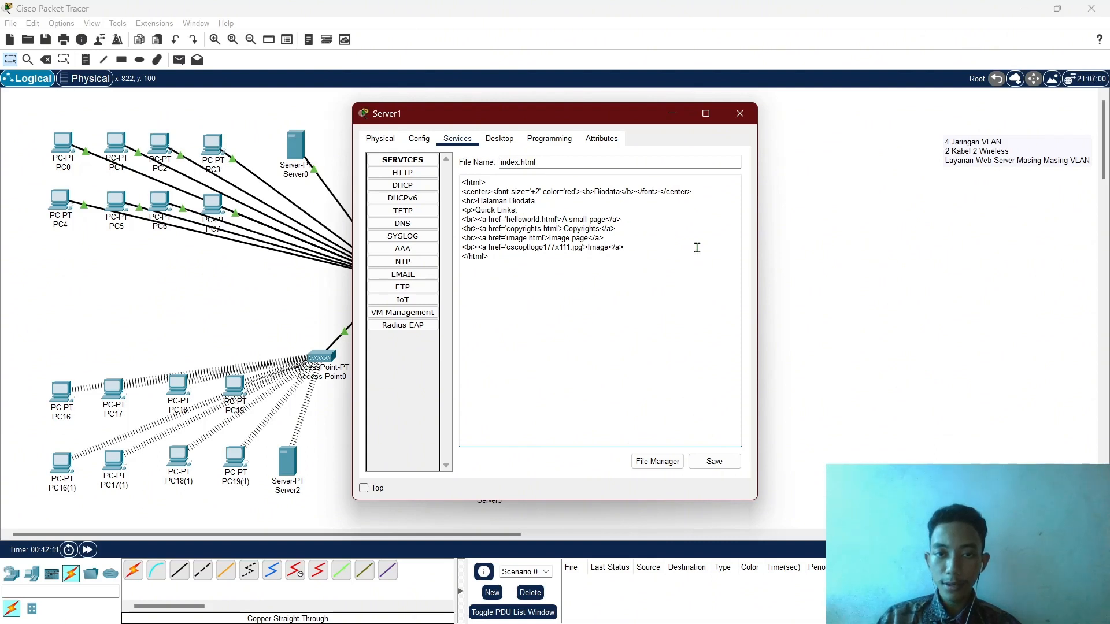
key("BackSpace")
key("BackSpace")
key("BackSpace")
key("BackSpace")
key("BackSpace")
key("BackSpace")
key("BackSpace")
key("BackSpace")
key("BackSpace")
key("BackSpace")
key("BackSpace")
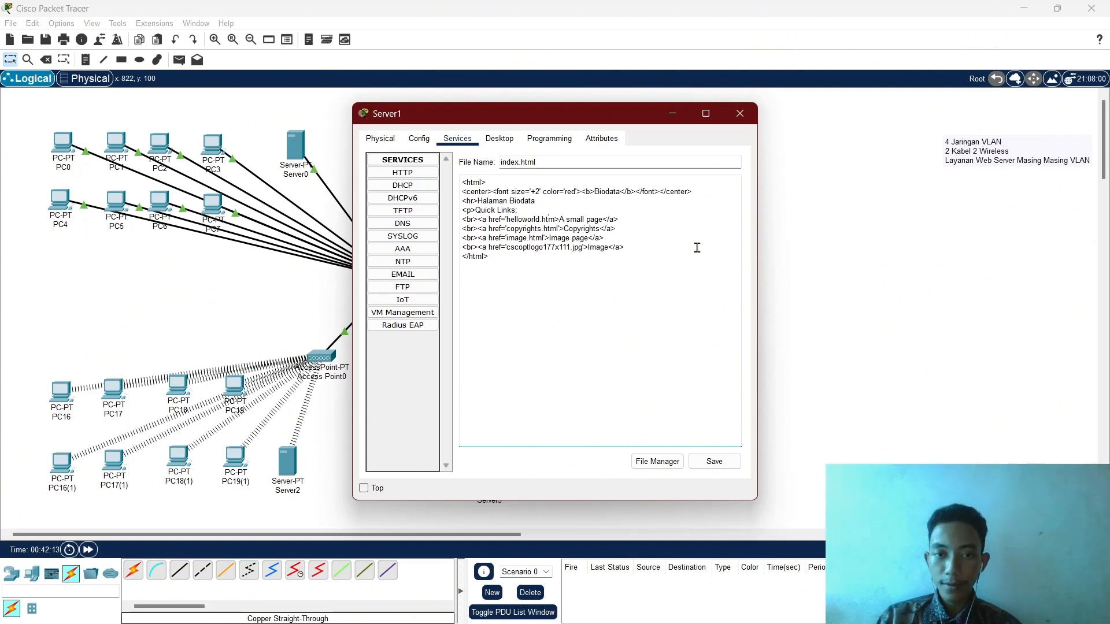
key("BackSpace")
key("BackSpace")
key("BackSpace")
key("BackSpace")
key("BackSpace")
key("BackSpace")
key("BackSpace")
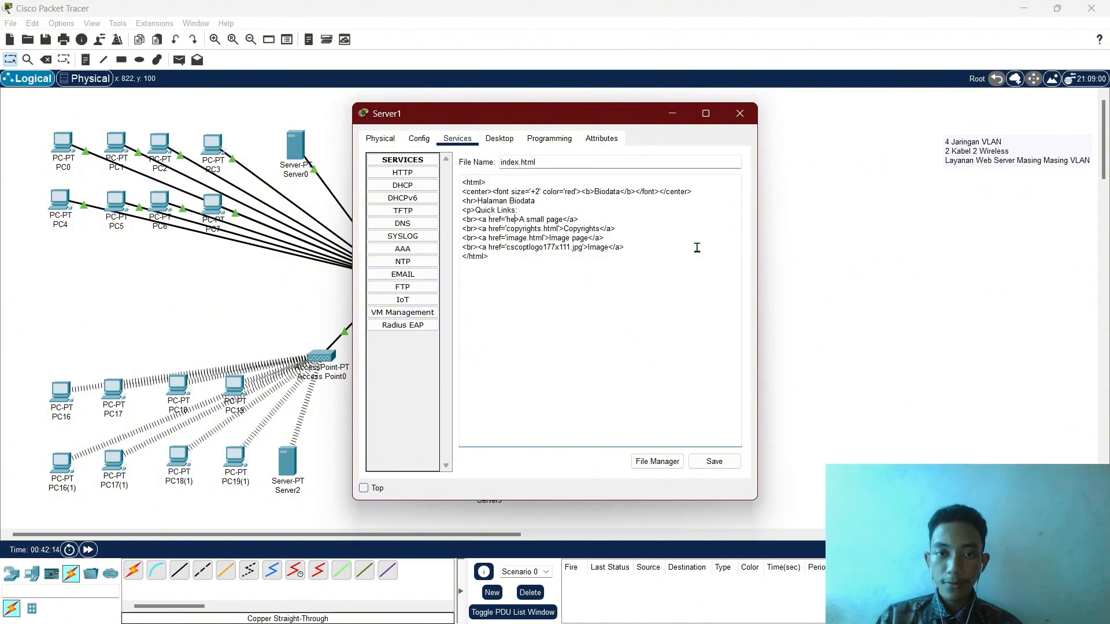
type("http://192.168.20.2")
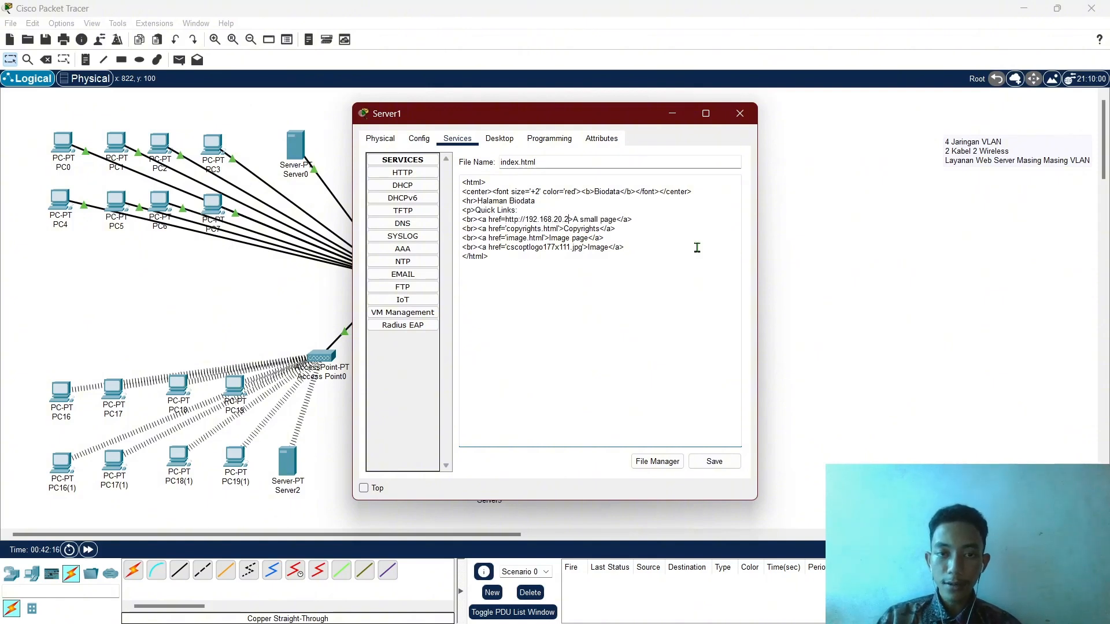
key("BackSpace")
key("BackSpace")
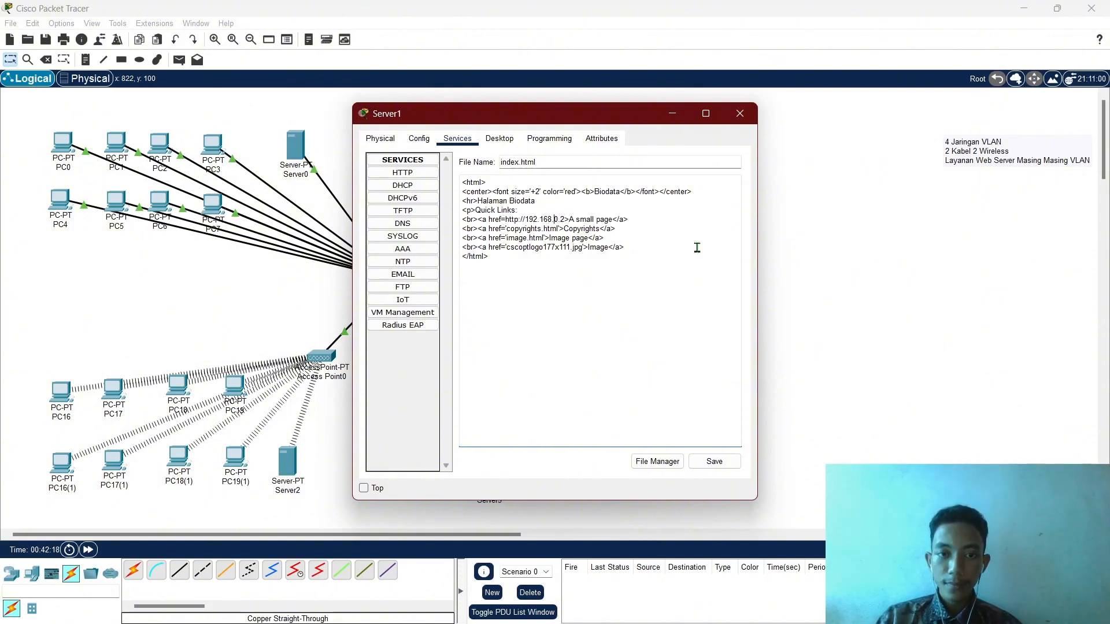
type("10")
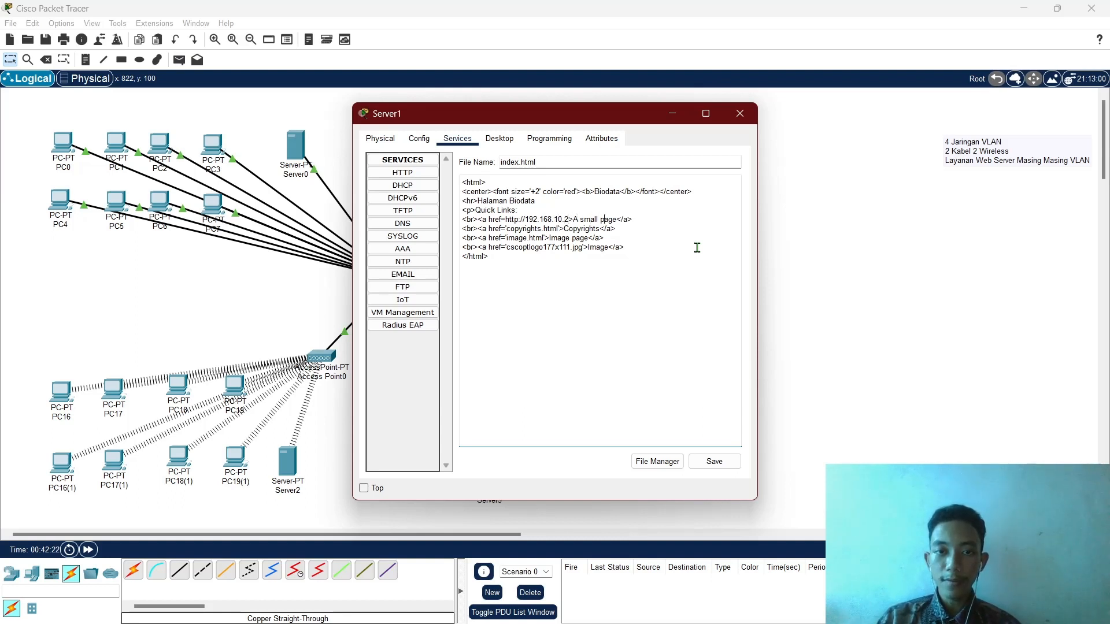
Relabel the first link 'Kembali ke Home Page'.
key("BackSpace")
key("BackSpace")
key("BackSpace")
key("BackSpace")
key("BackSpace")
key("BackSpace")
key("BackSpace")
key("BackSpace")
key("BackSpace")
key("BackSpace")
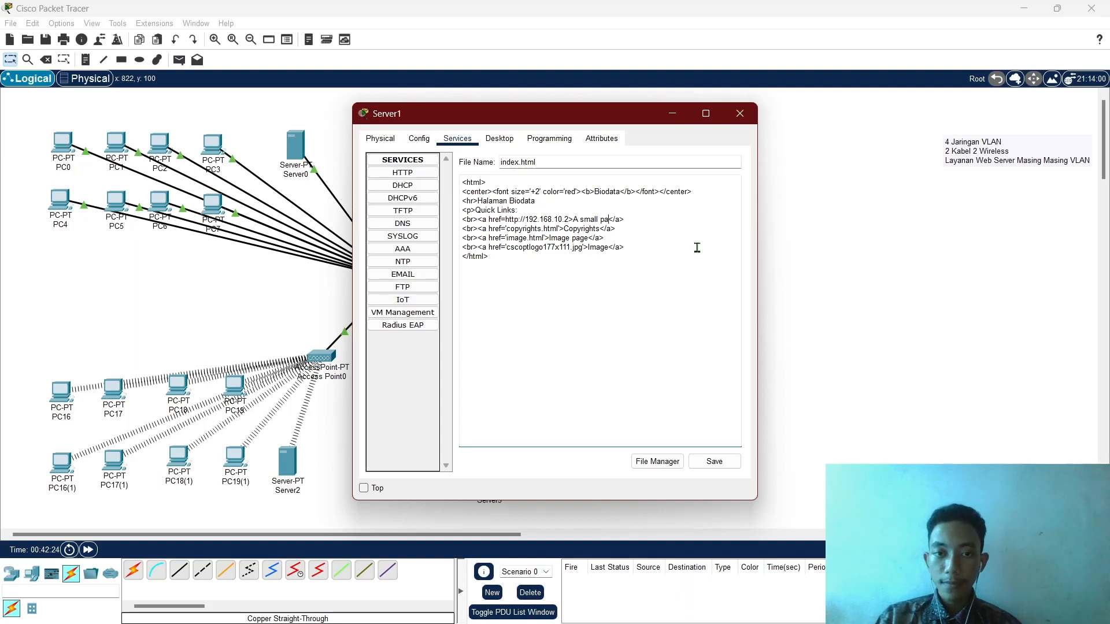
key("BackSpace")
key("BackSpace")
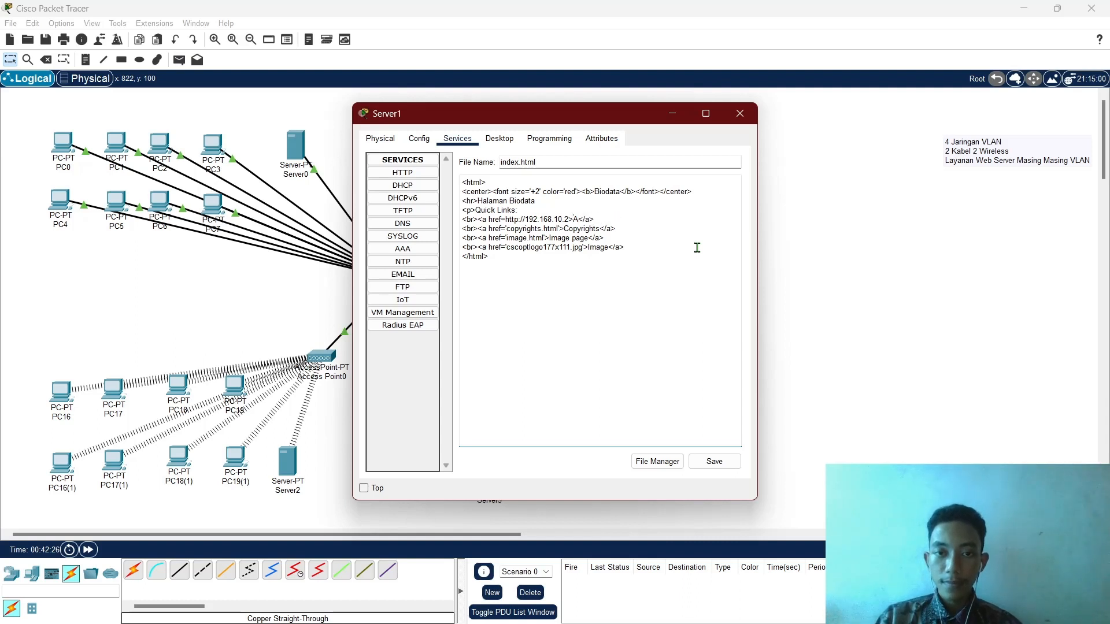
type("Kembal")
type("i ke ")
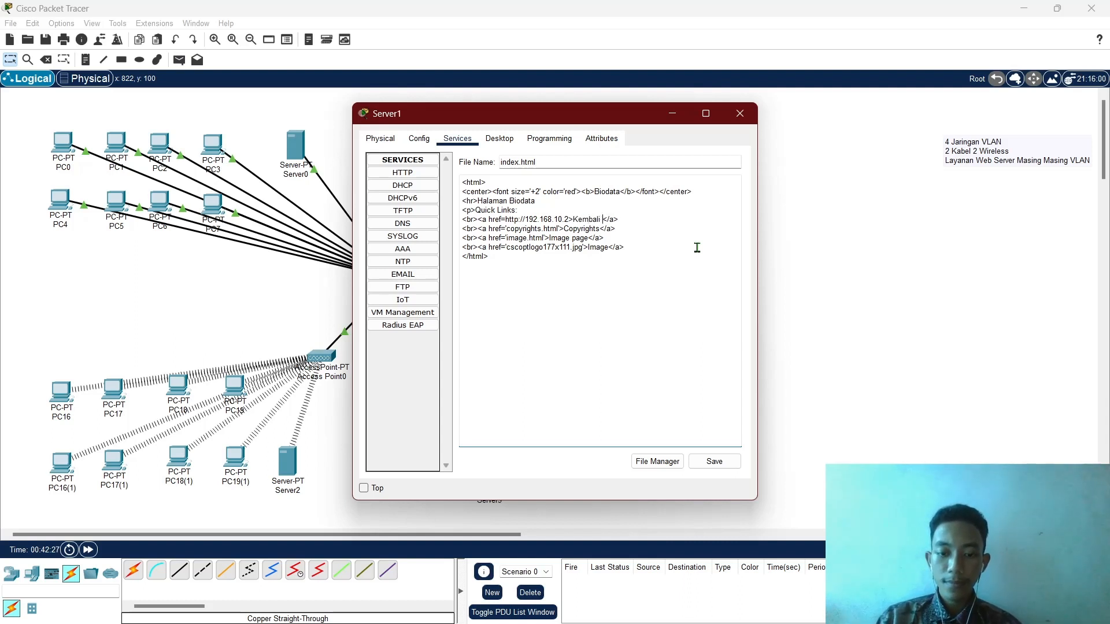
type("Hom")
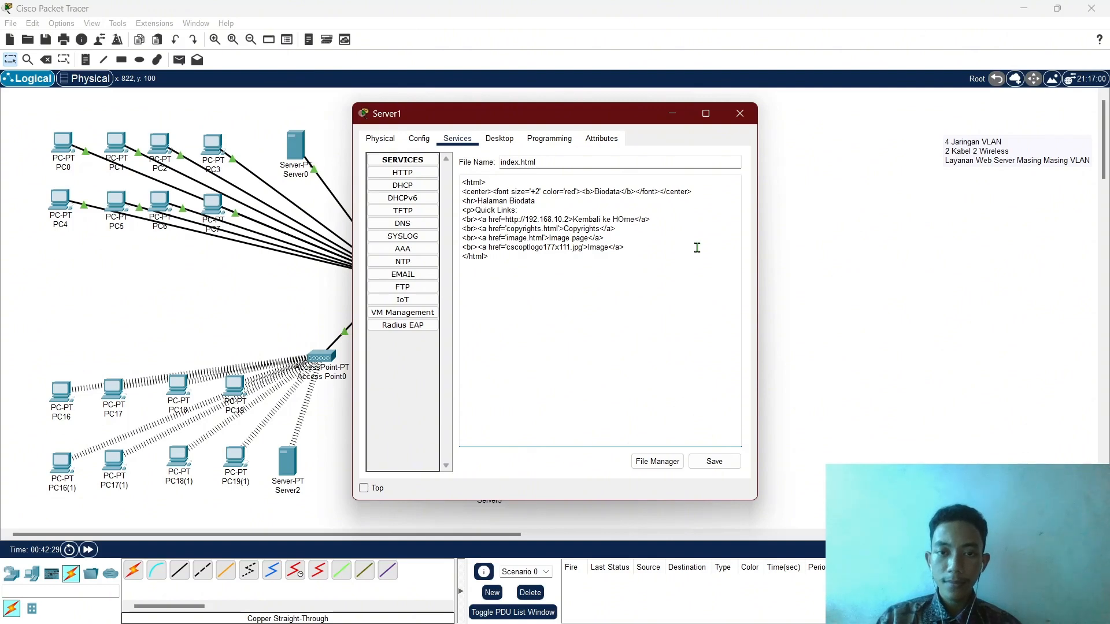
type("e ")
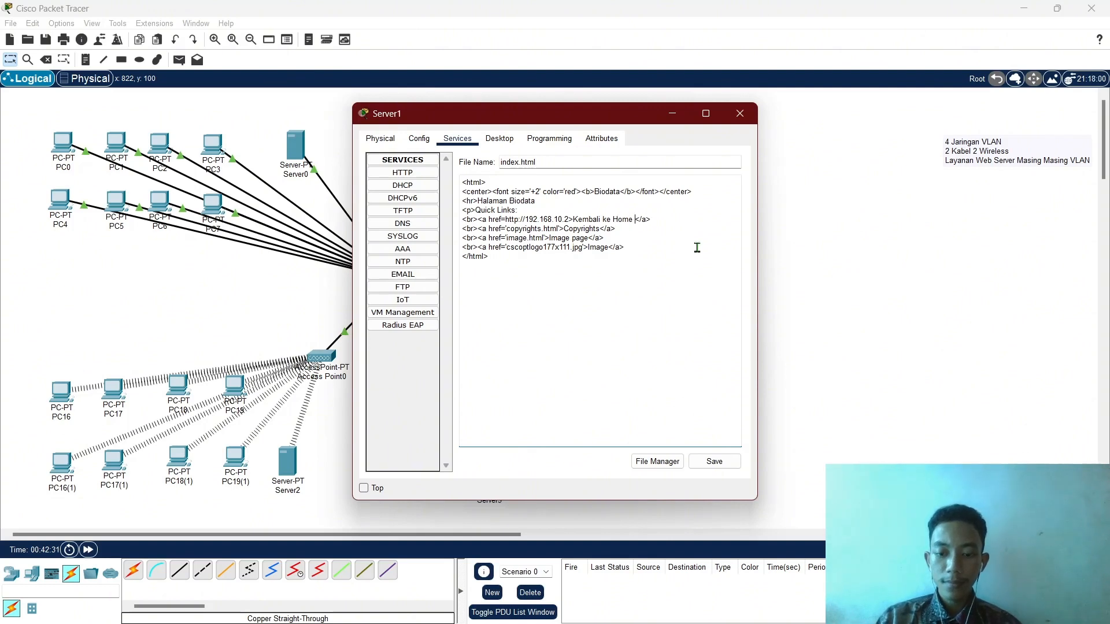
type("Page")
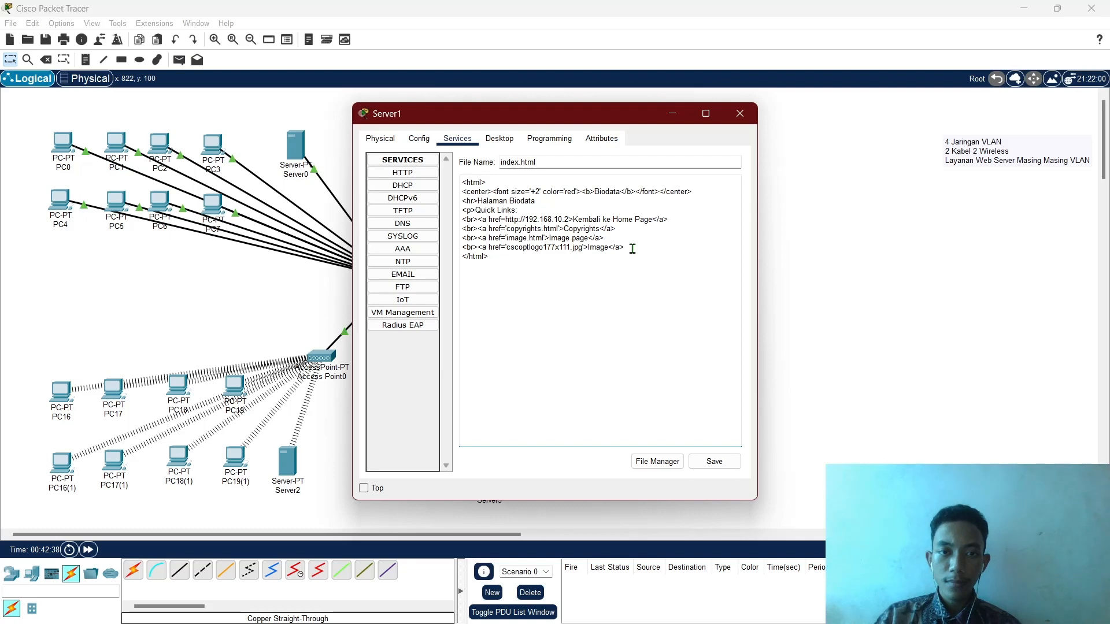
Delete the Copyrights, Image page and Image link lines.
left_click_drag(633, 248, 462, 229)
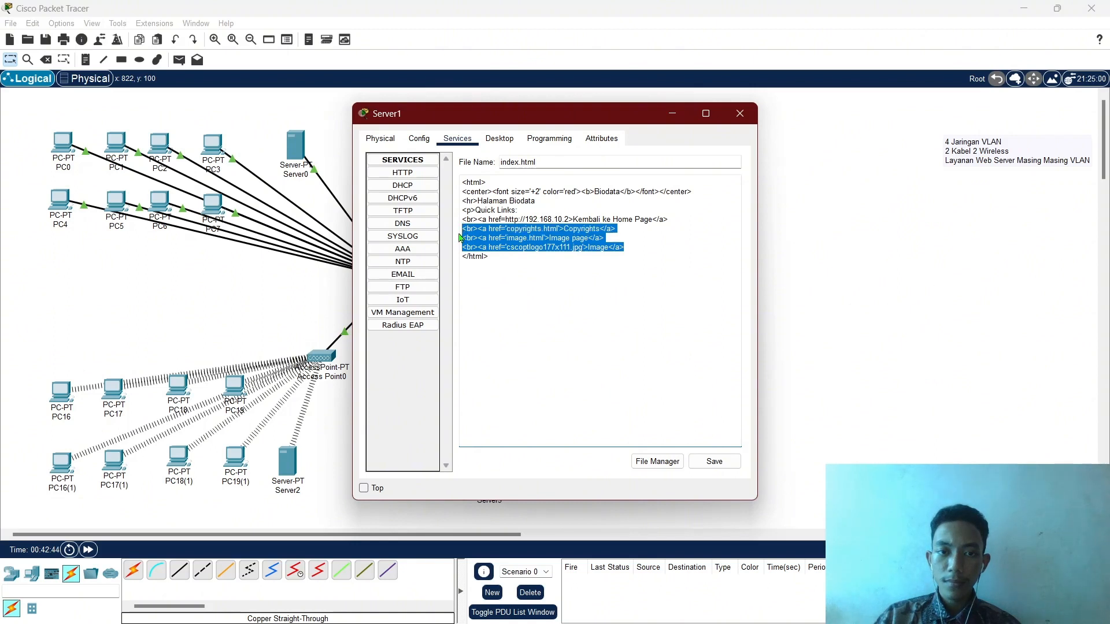
key("BackSpace")
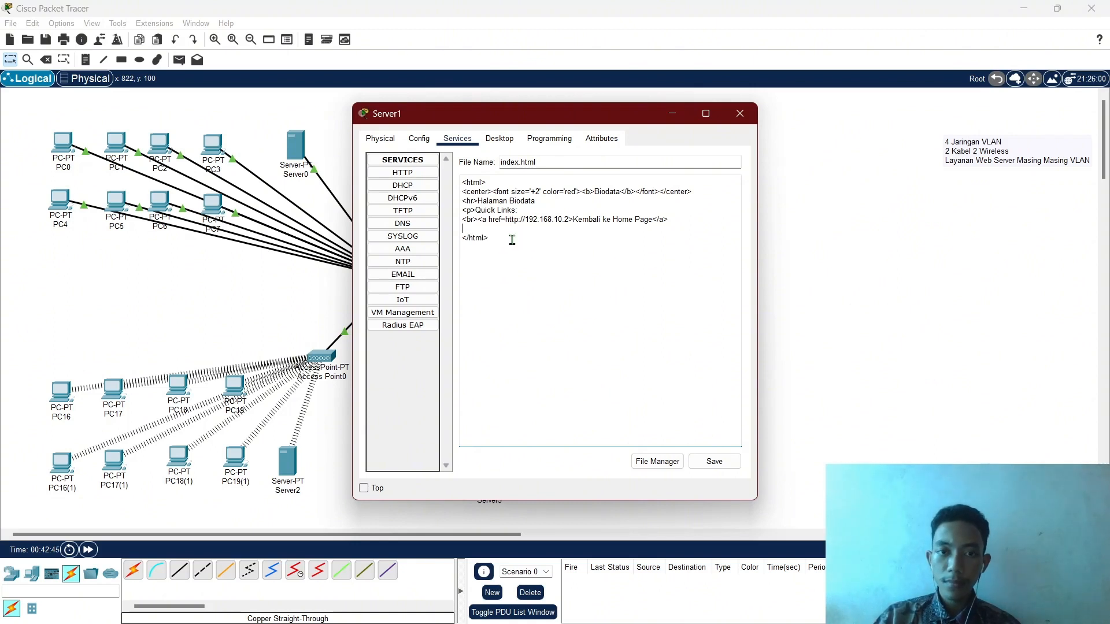
key("BackSpace")
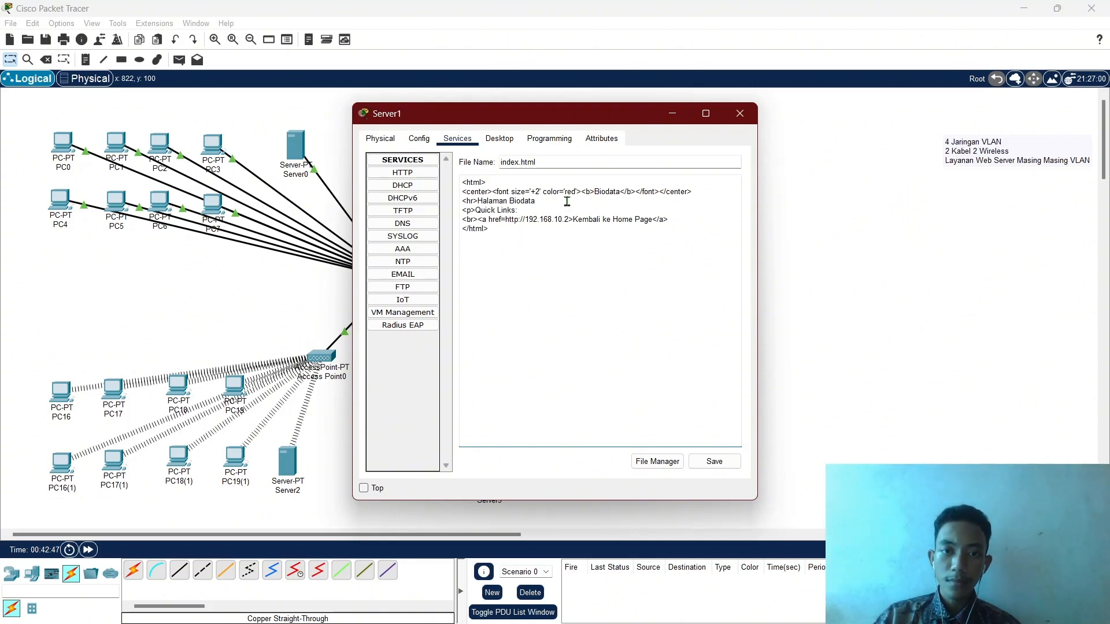
Copy the <hr>Halaman Biodata line onto a new line below the Kembali link.
left_click(568, 200)
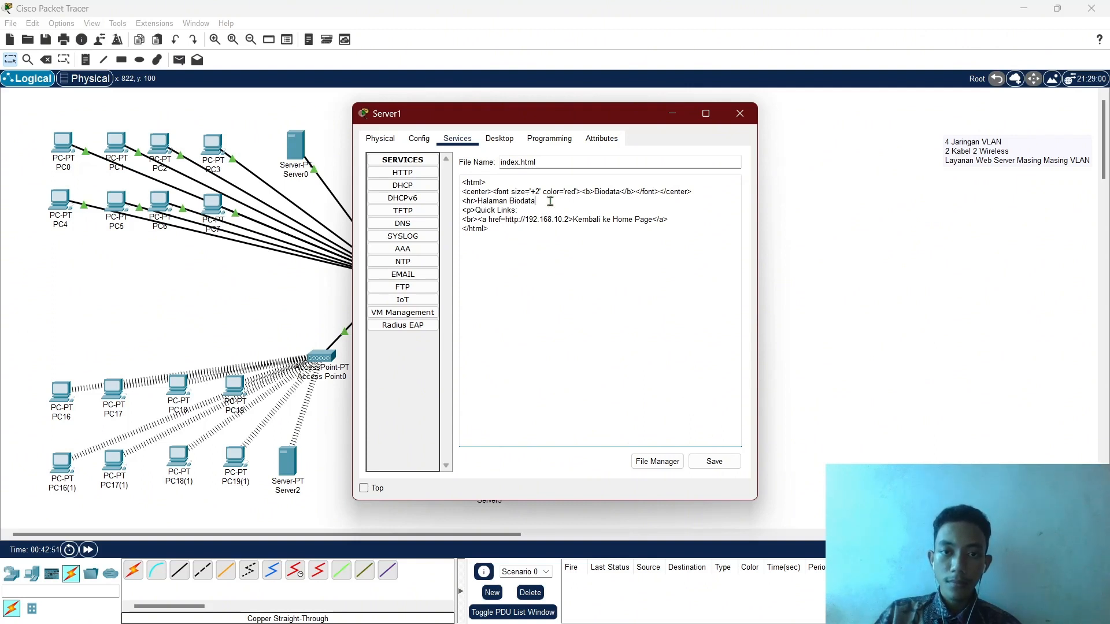
left_click_drag(545, 201, 462, 201)
key("ctrl+c")
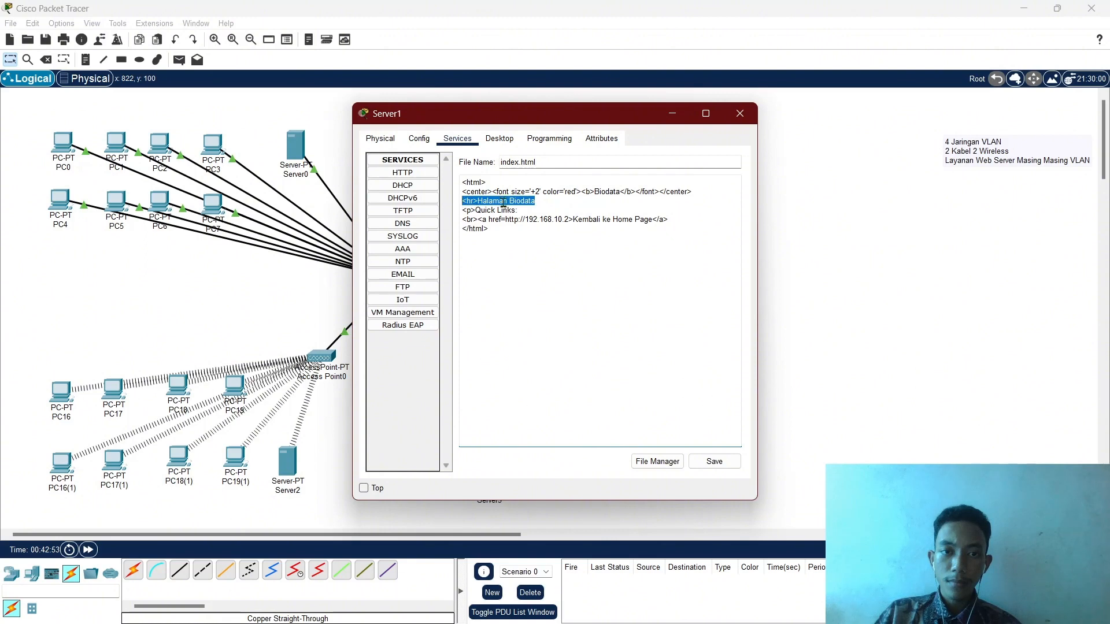
left_click(690, 220)
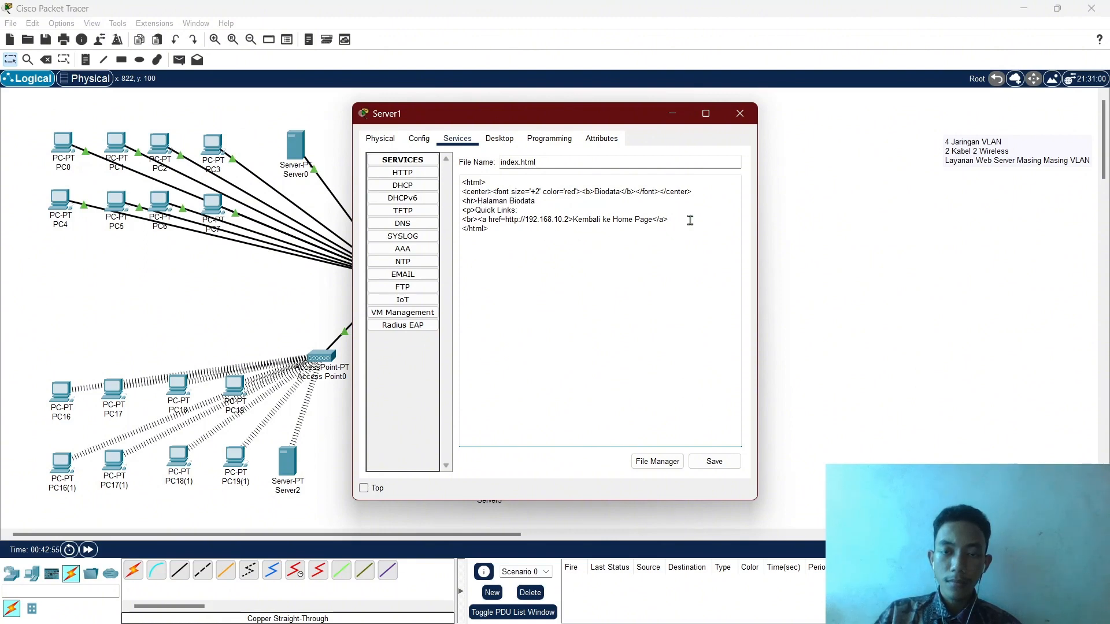
key("Return")
key("ctrl+v")
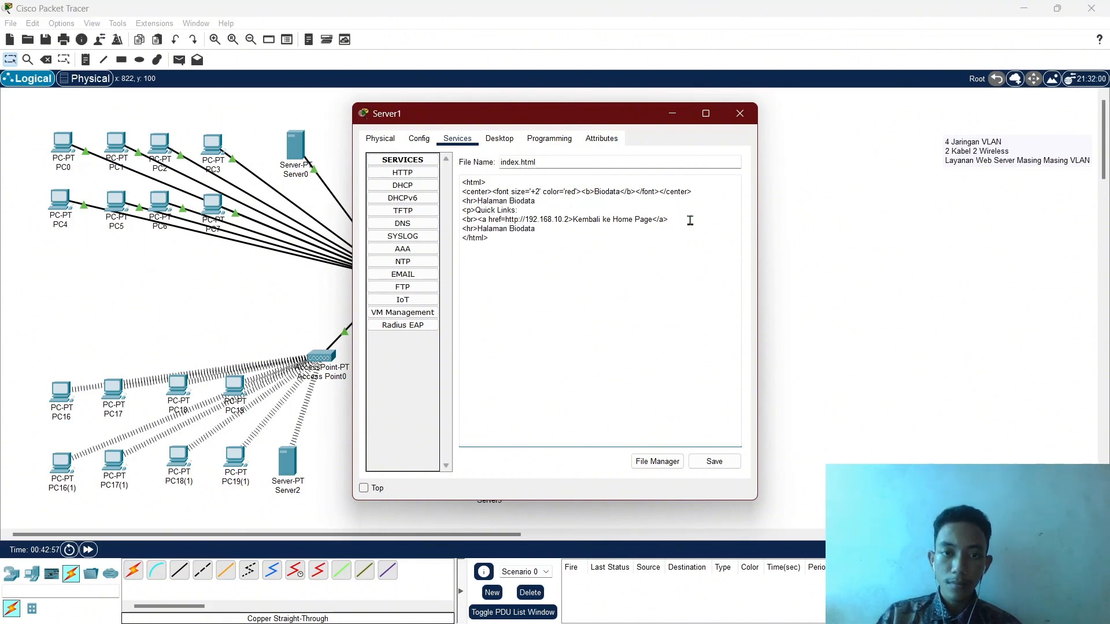
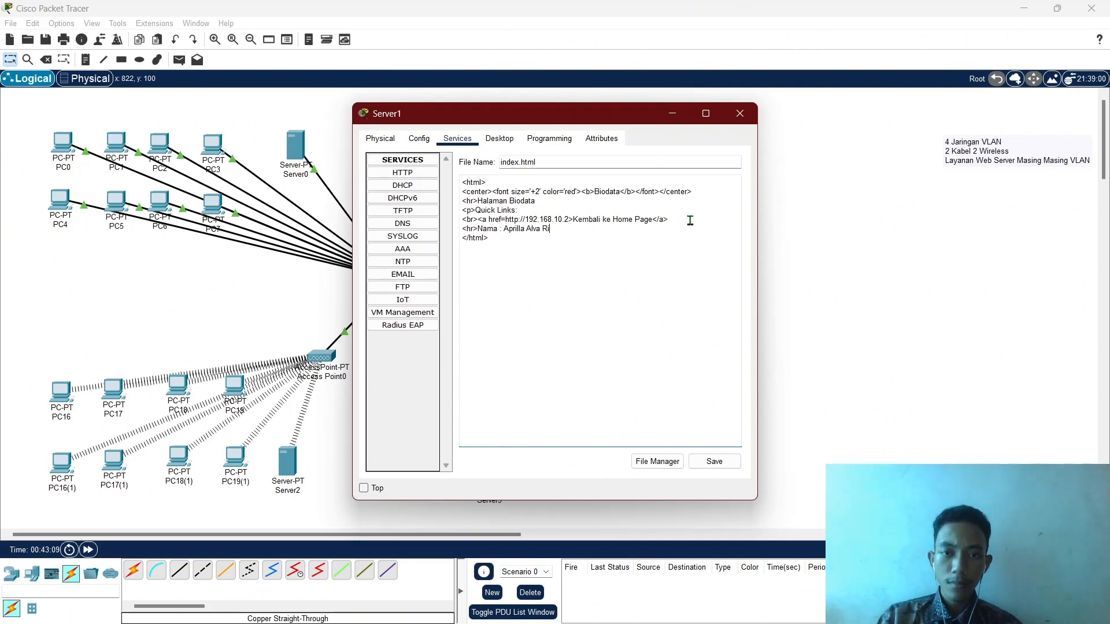
Add the student's name and NIM lines to the Biodata page, then save index.html over the existing file.
key("Return")
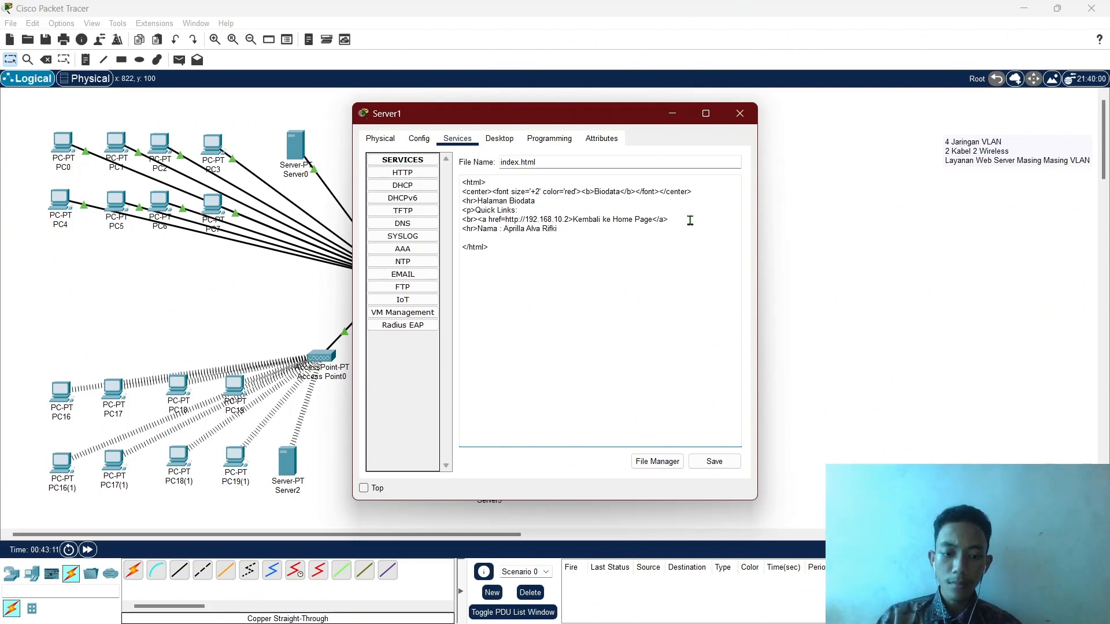
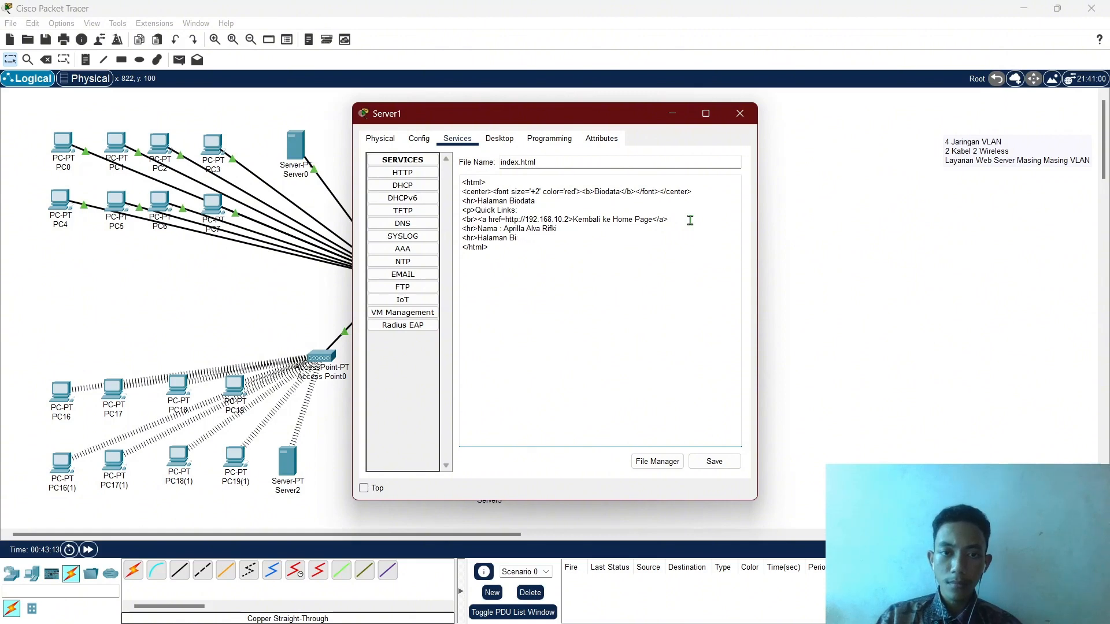
key("BackSpace")
key("BackSpace")
key("BackSpace")
key("BackSpace")
key("BackSpace")
key("BackSpace")
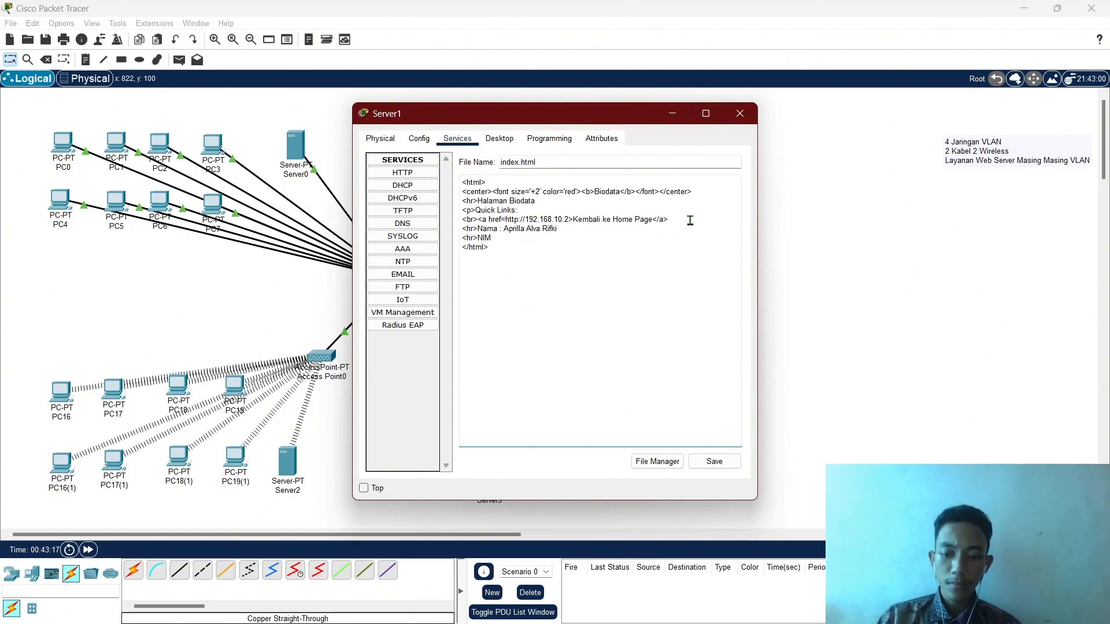
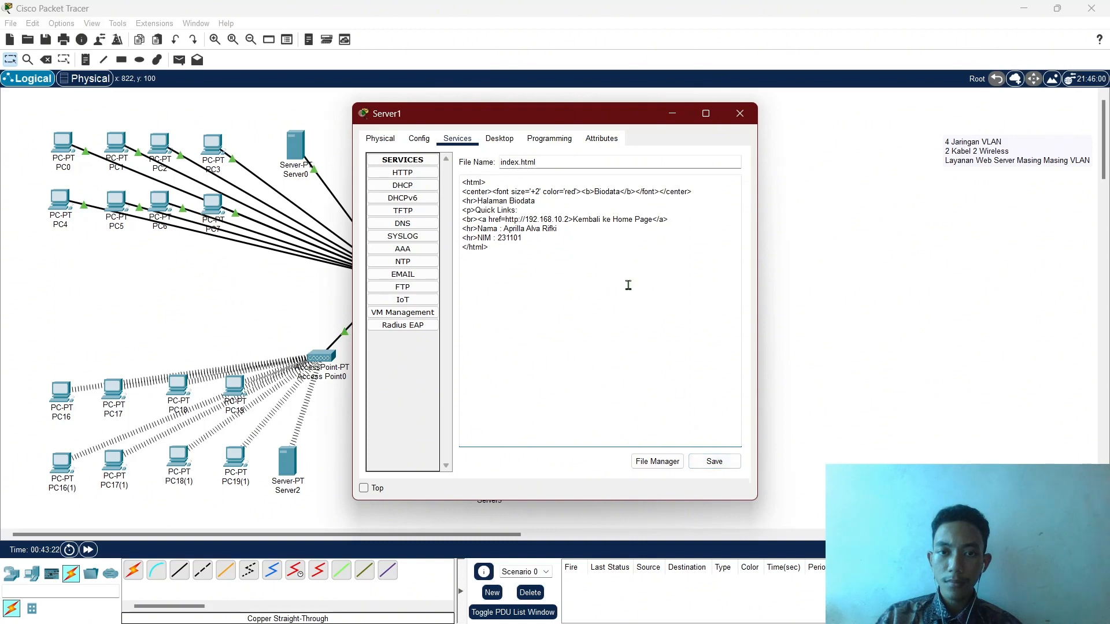
left_click(712, 466)
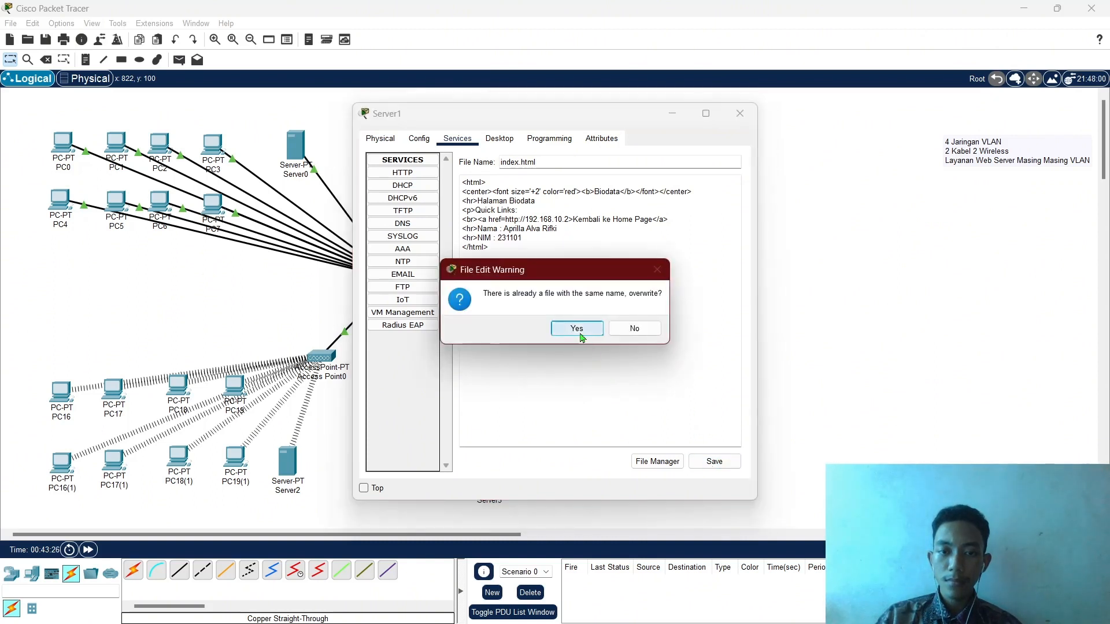
left_click(577, 329)
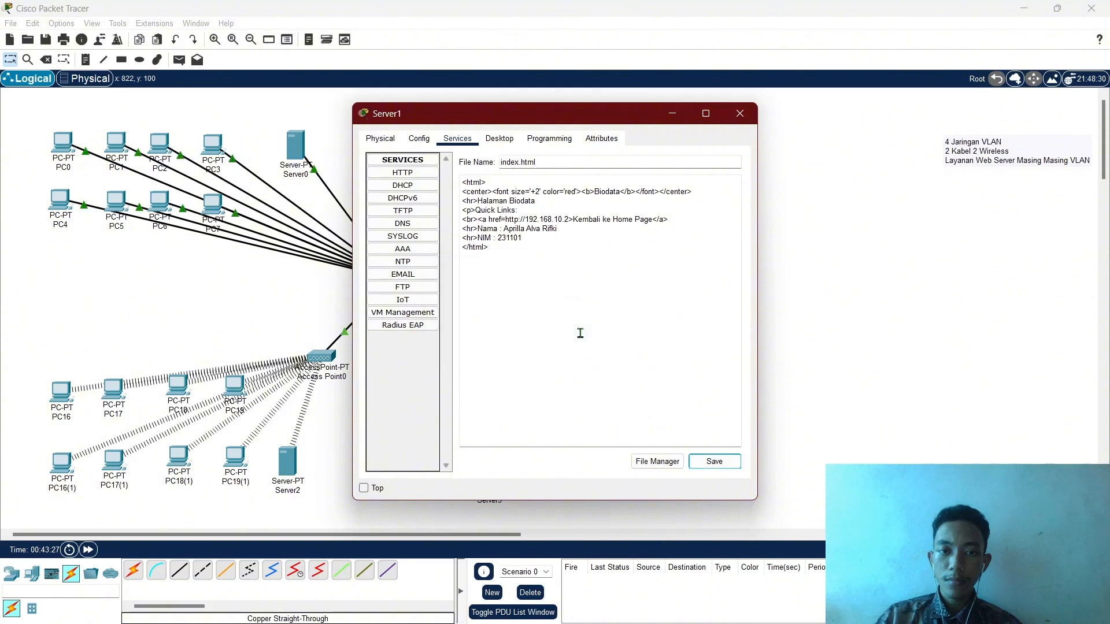
In PC0's web browser, open Biodata through LAB B and return to HOME, twice.
left_click(676, 118)
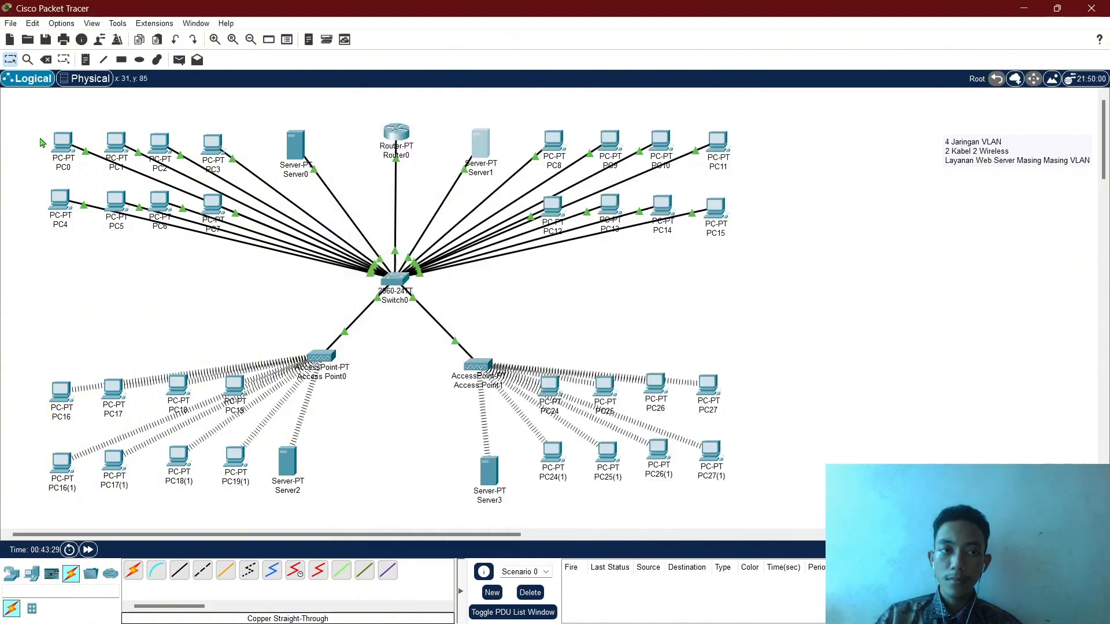
left_click(67, 141)
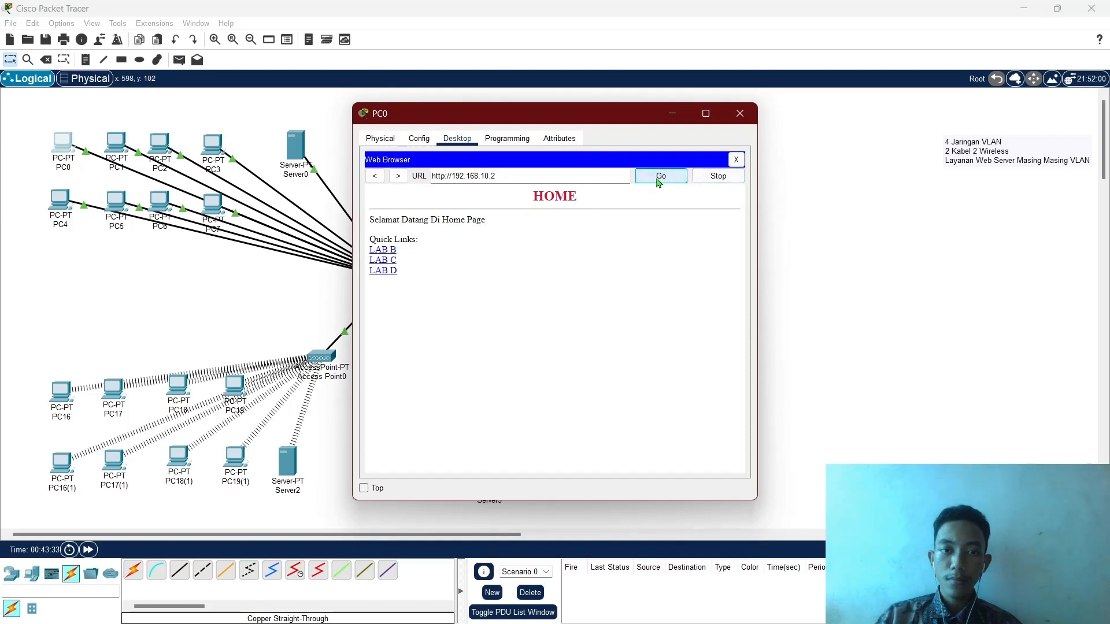
left_click(392, 252)
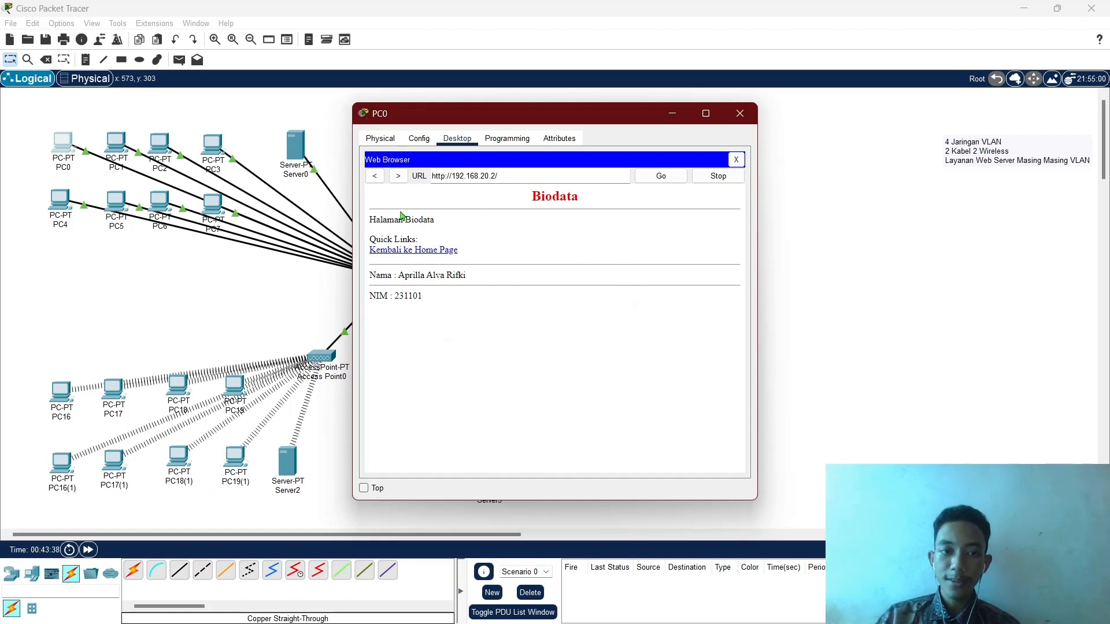
left_click(431, 255)
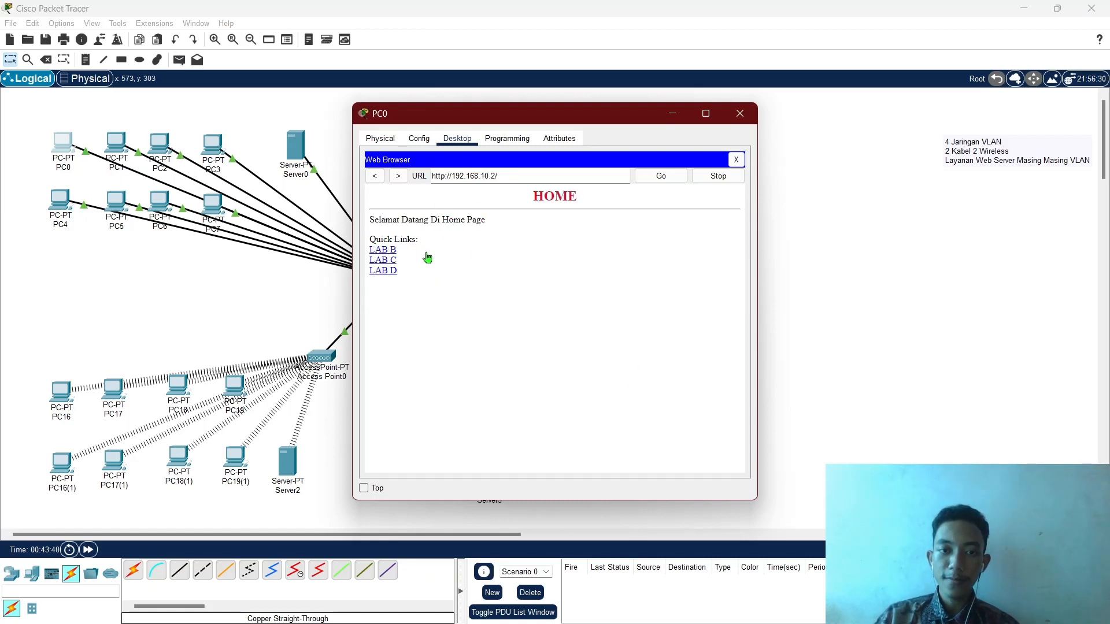
left_click(385, 251)
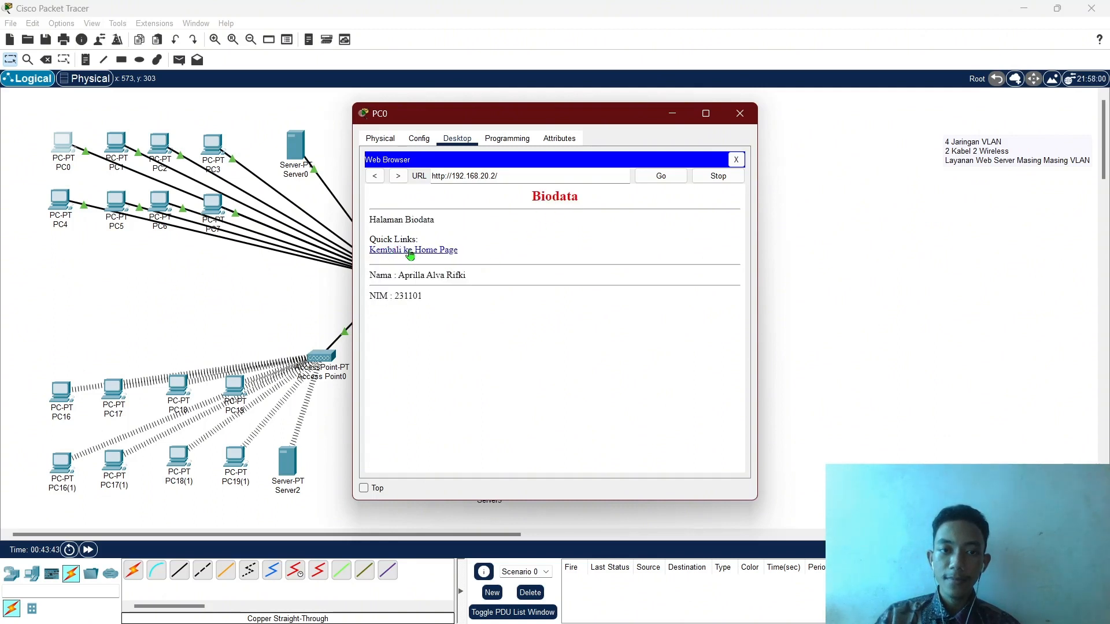
left_click(410, 255)
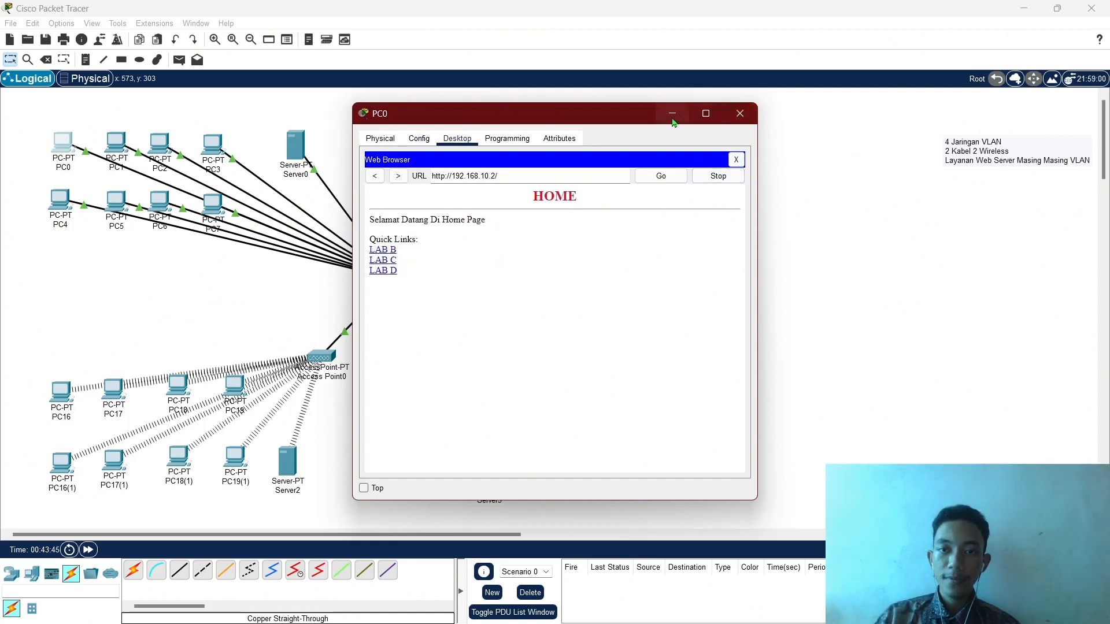
left_click(672, 116)
Change the Nama and NIM lines from <hr> to <p>, add closing </p> tags, and save index.html.
left_click(490, 146)
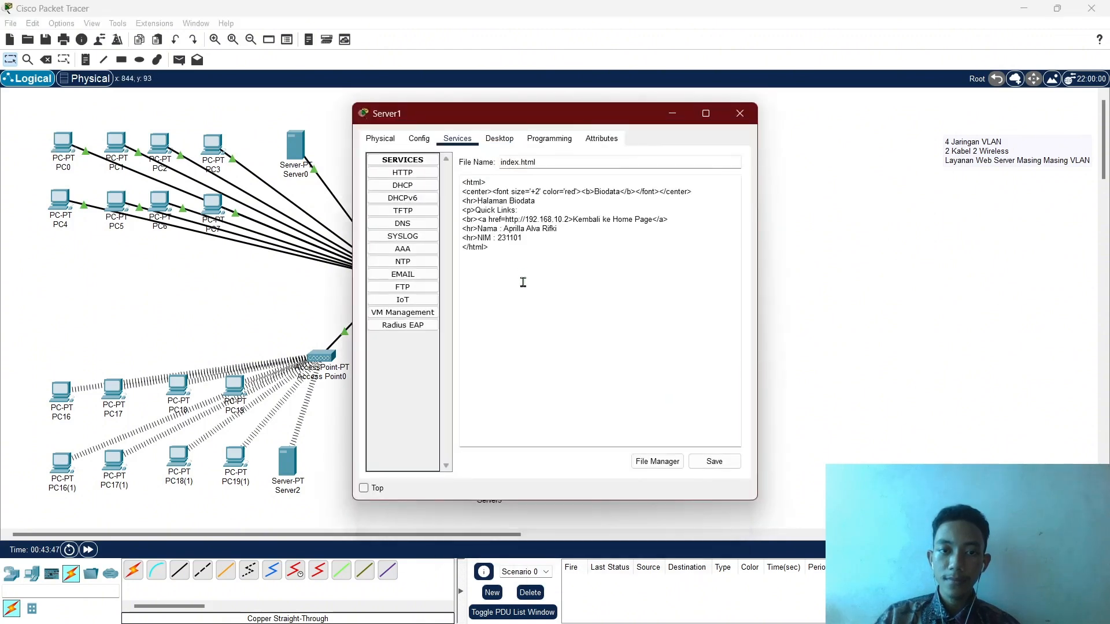
left_click(529, 257)
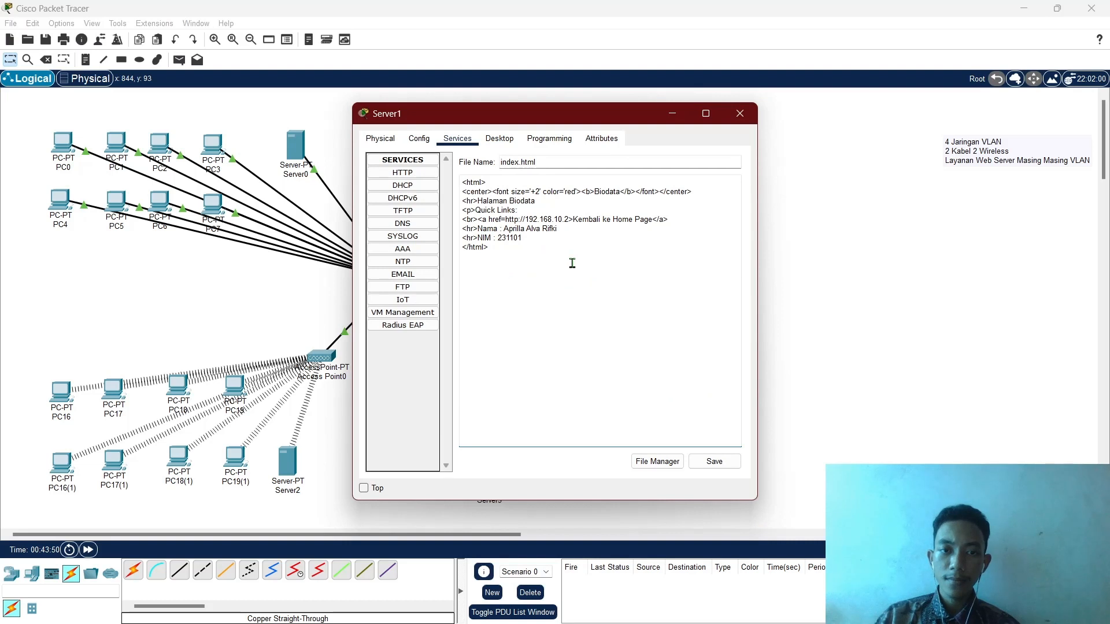
key("BackSpace")
key("BackSpace")
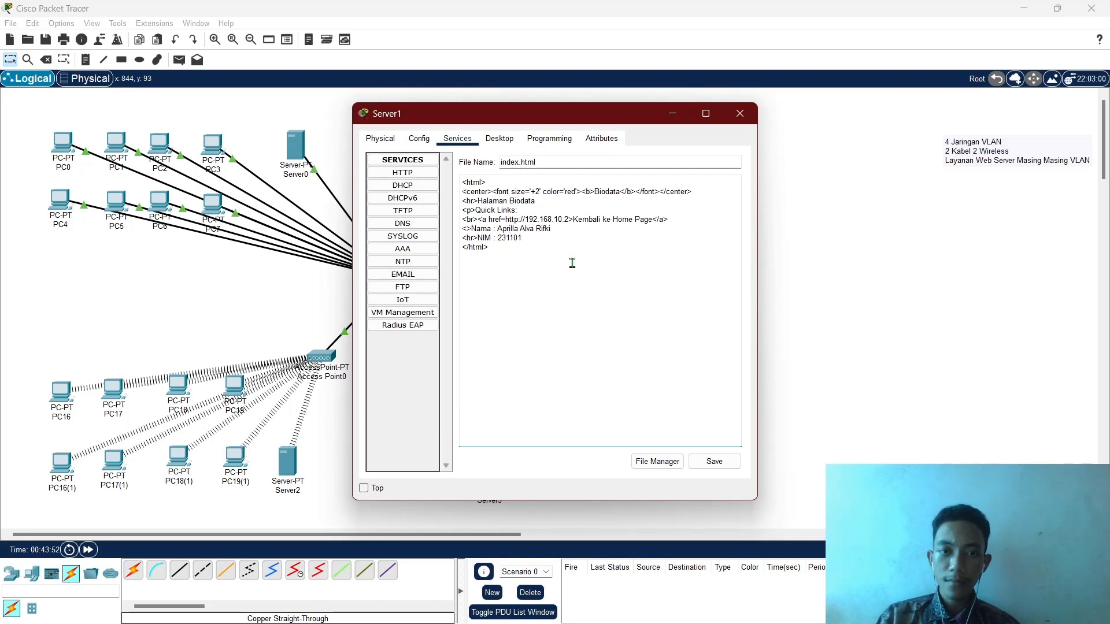
type("p")
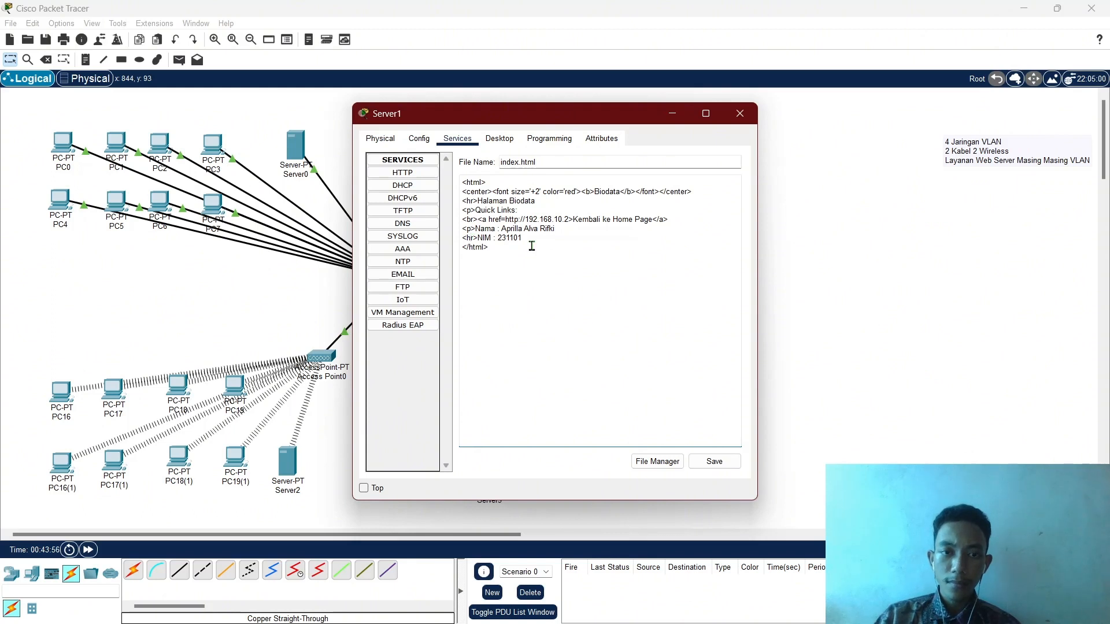
key("BackSpace")
key("BackSpace")
type("p")
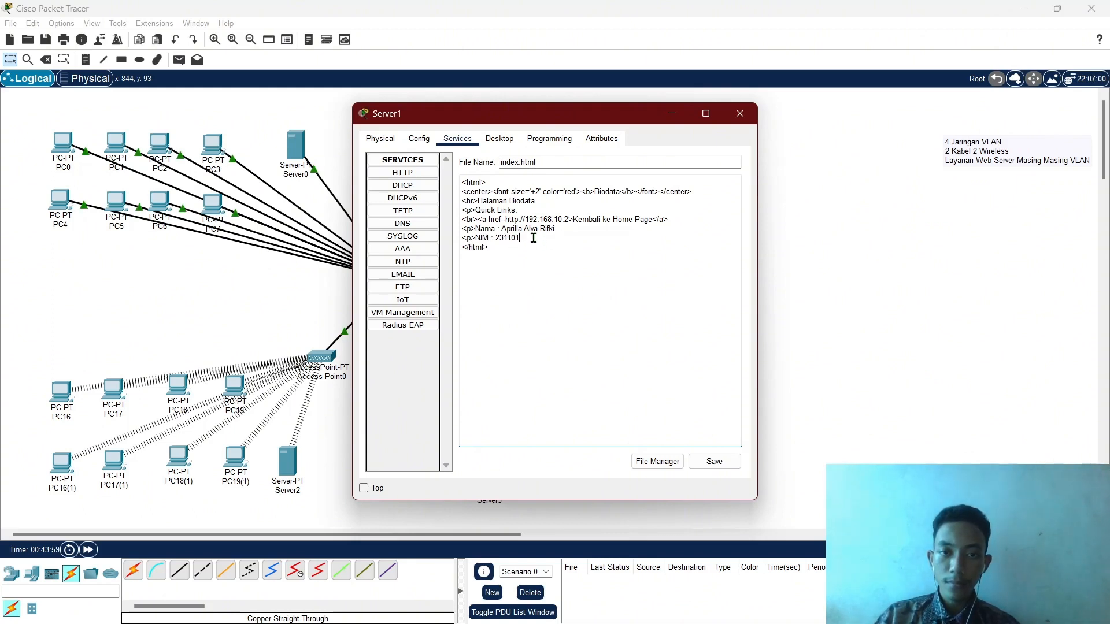
type("</")
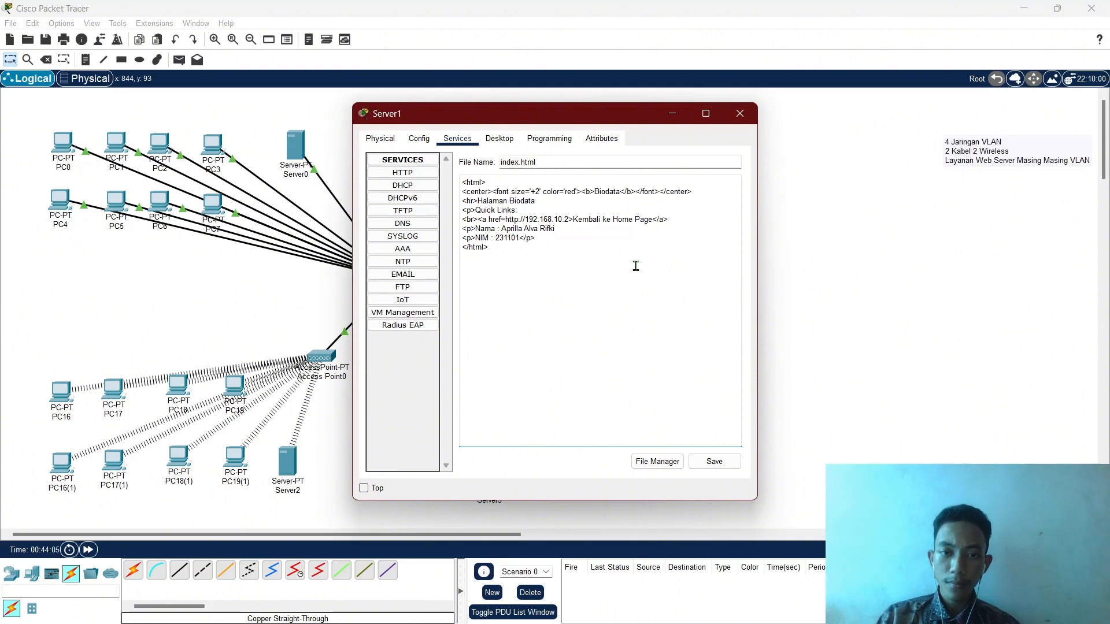
type("p>")
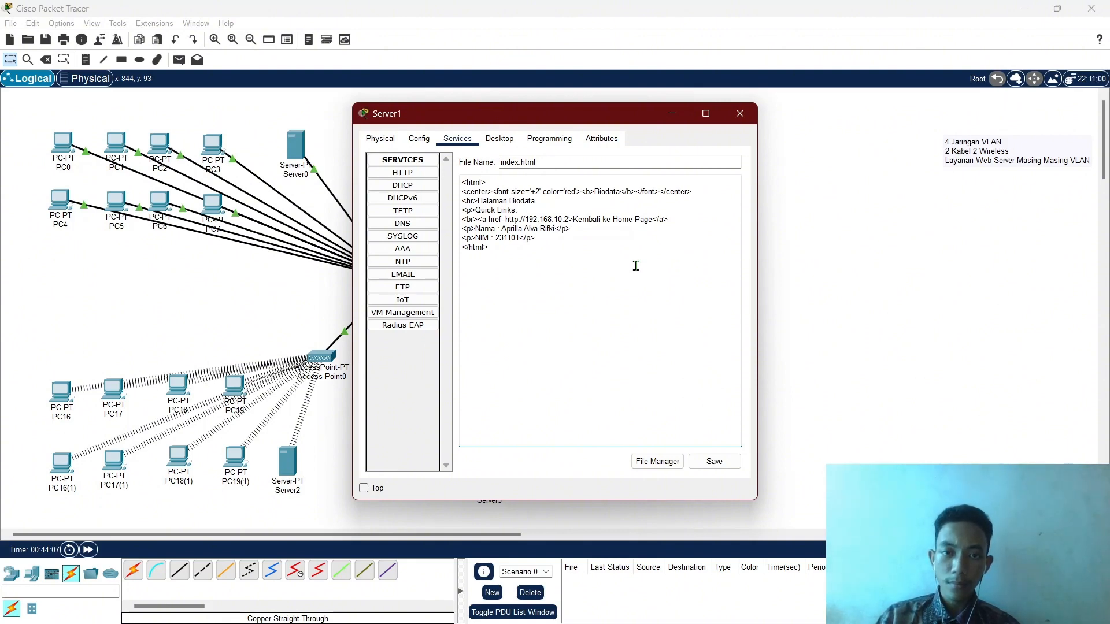
left_click(704, 466)
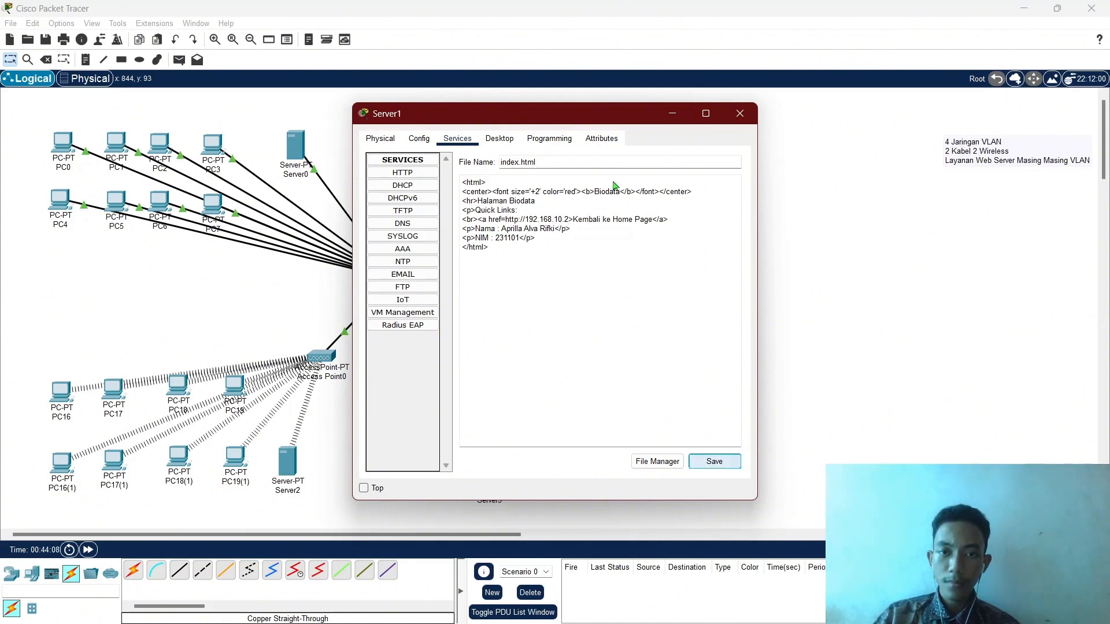
left_click(577, 328)
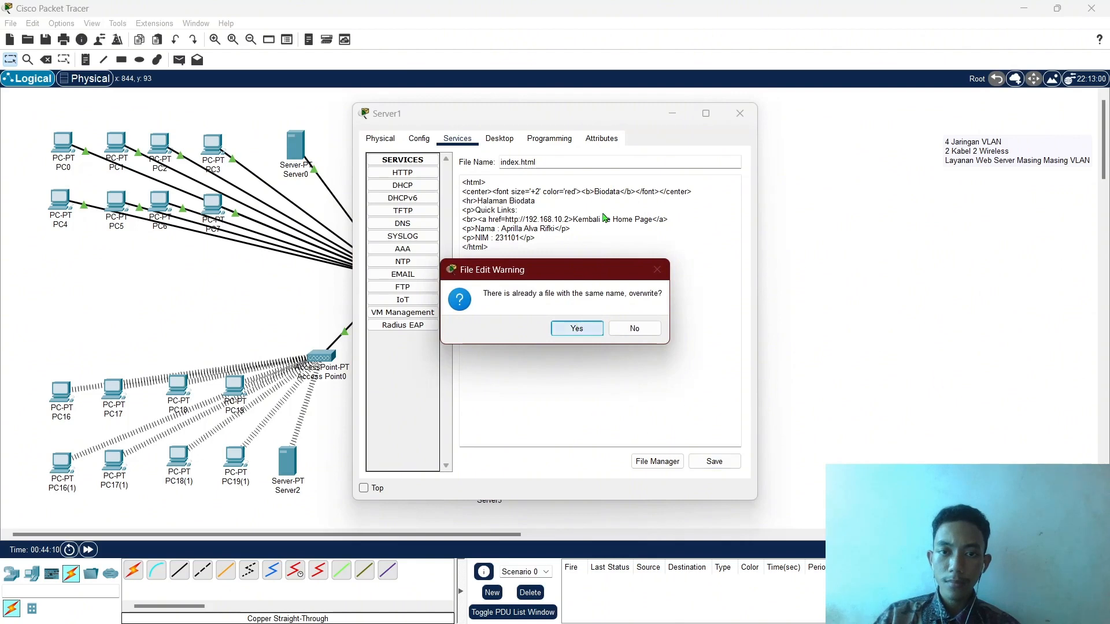
Retype the heading as 'BiODATA' and save index.html over the existing file.
double_click(605, 191)
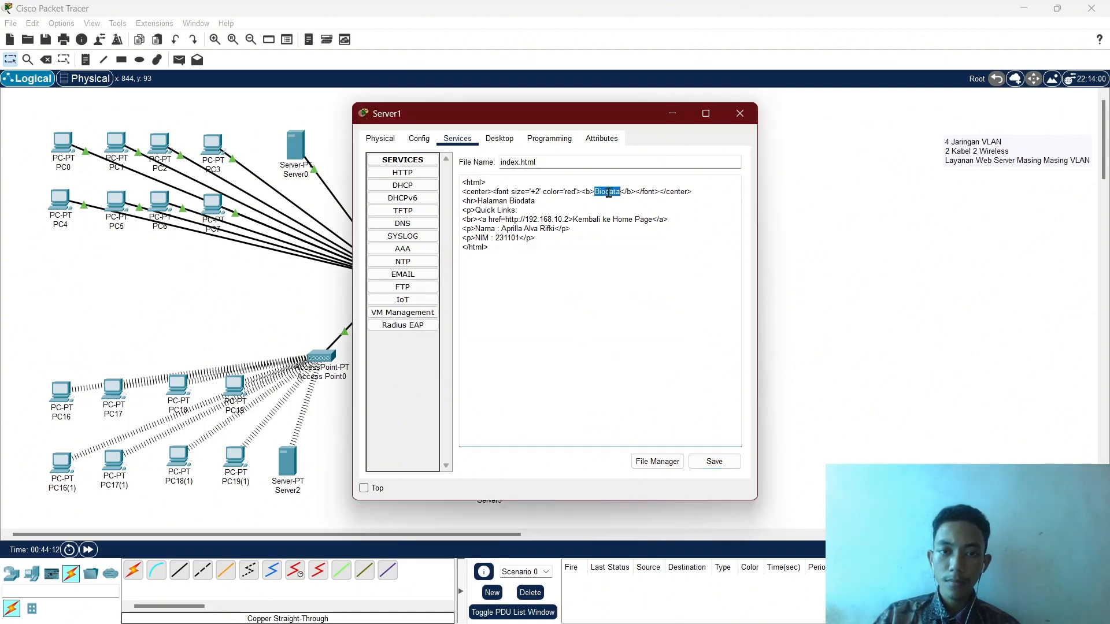
type("BiODATA")
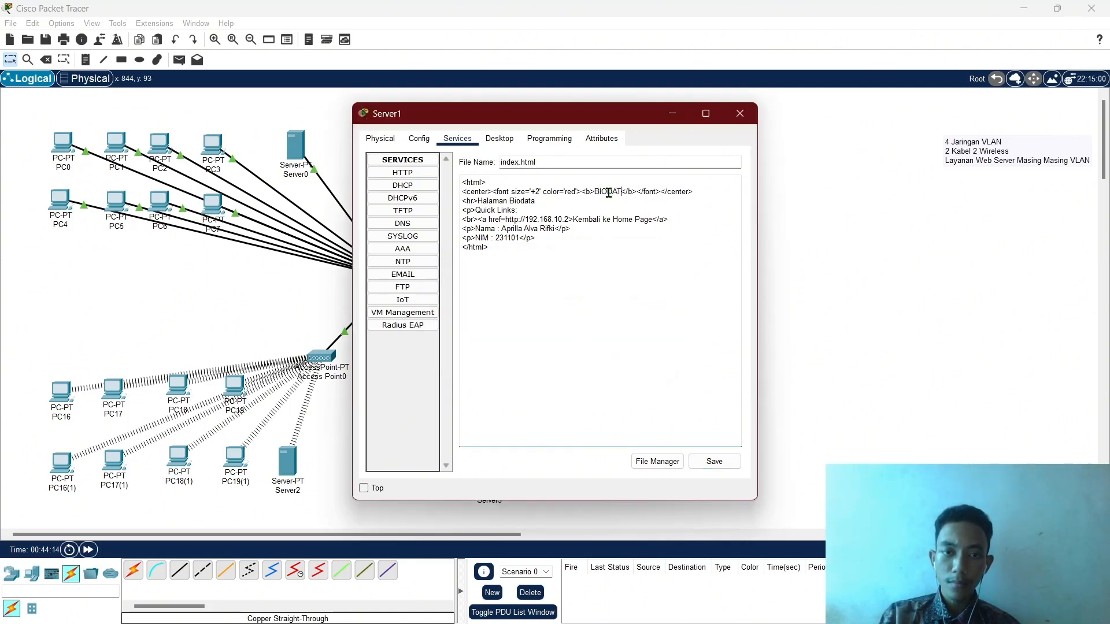
left_click(706, 469)
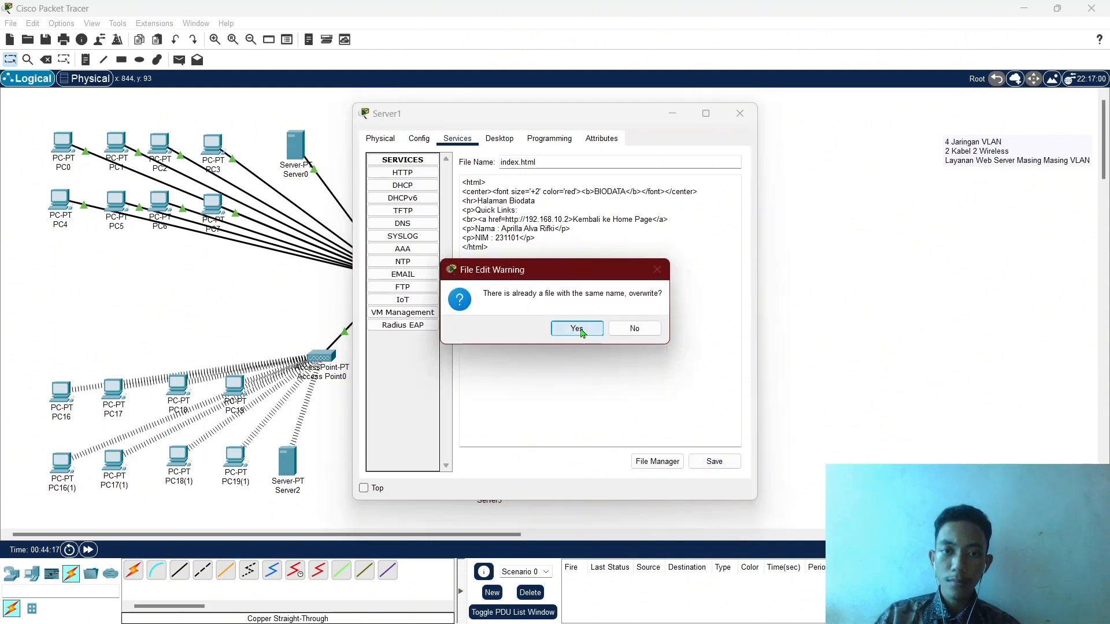
left_click(578, 329)
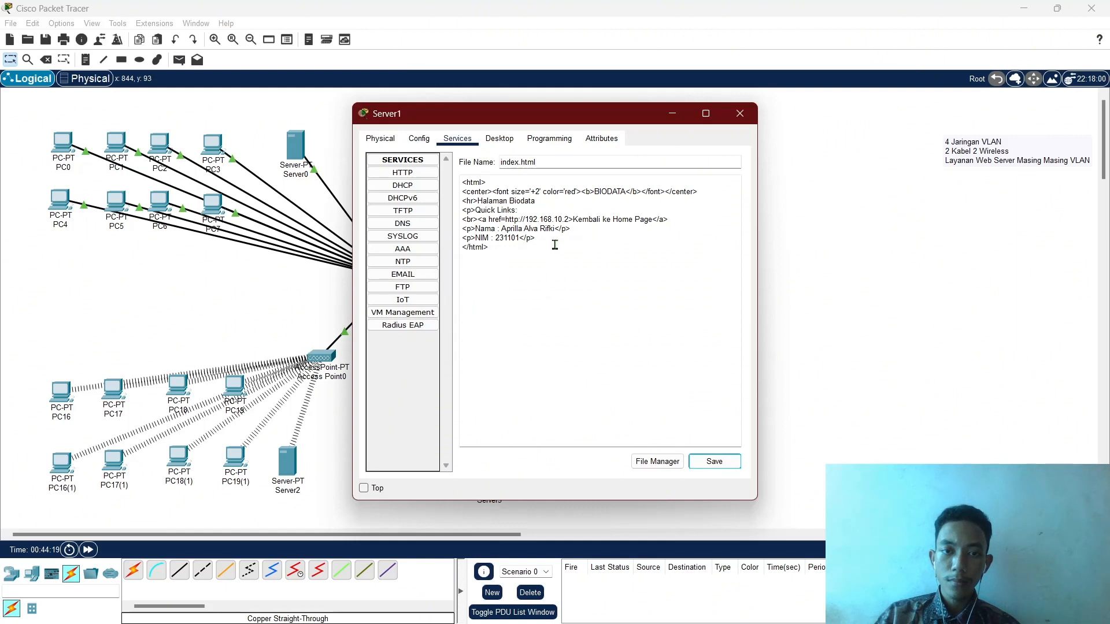
Remove the trailing tag from the Nama line and resave index.html over the old file.
left_click(553, 242)
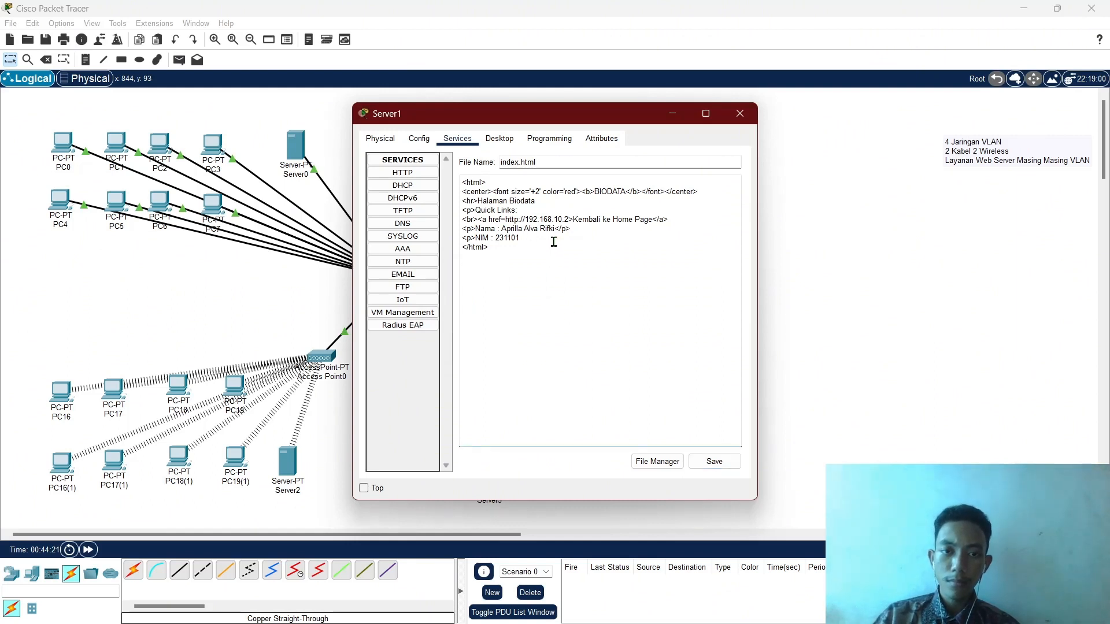
left_click(585, 233)
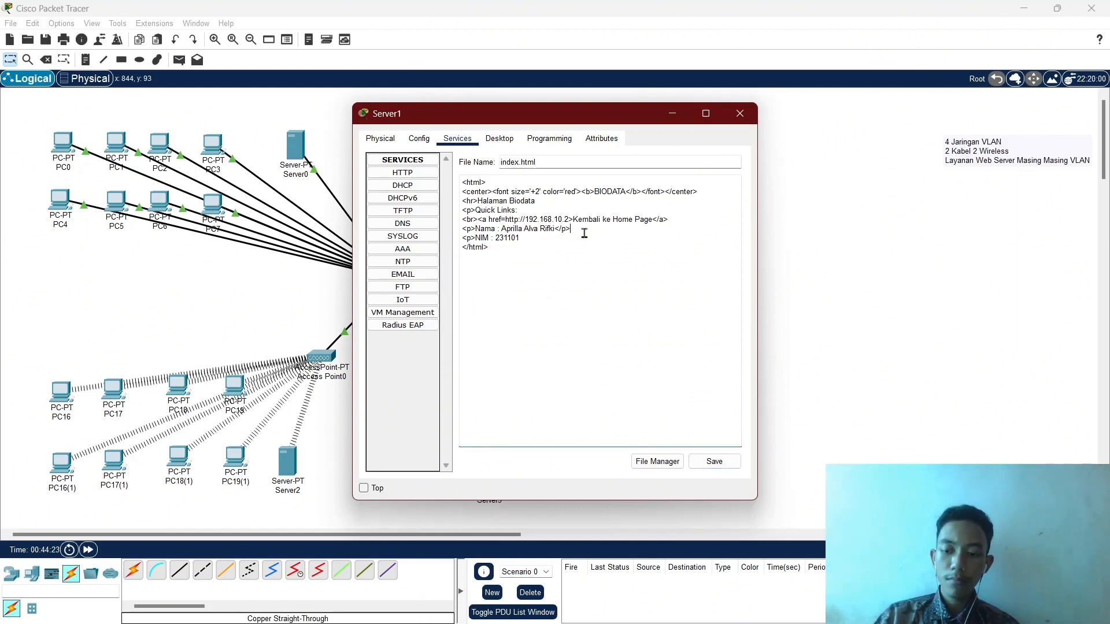
key("BackSpace")
key("BackSpace")
key("BackSpace")
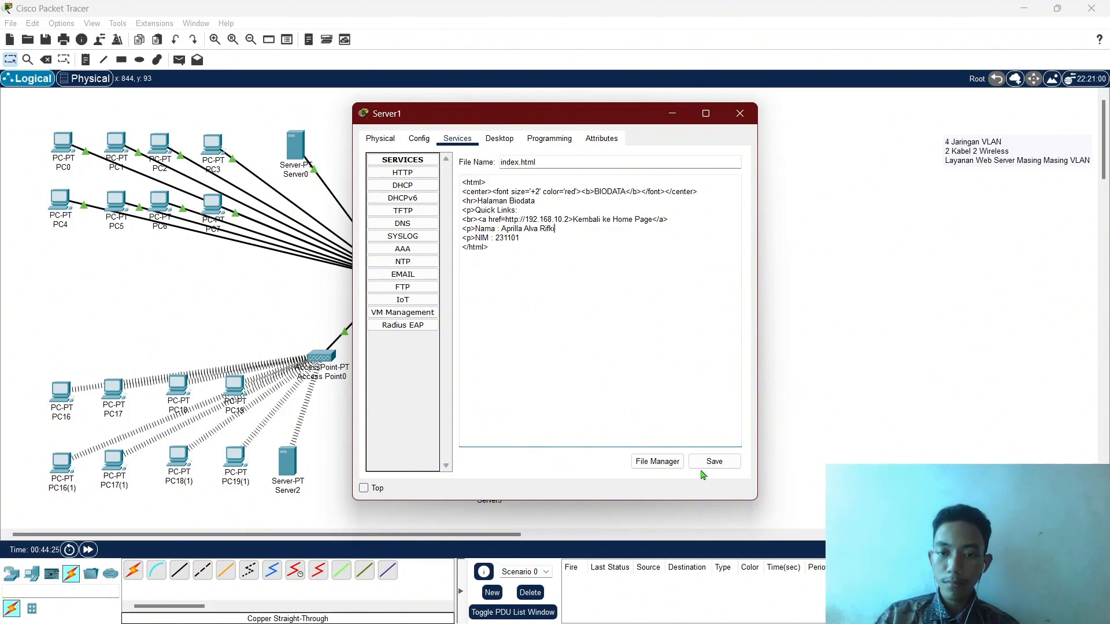
left_click(702, 471)
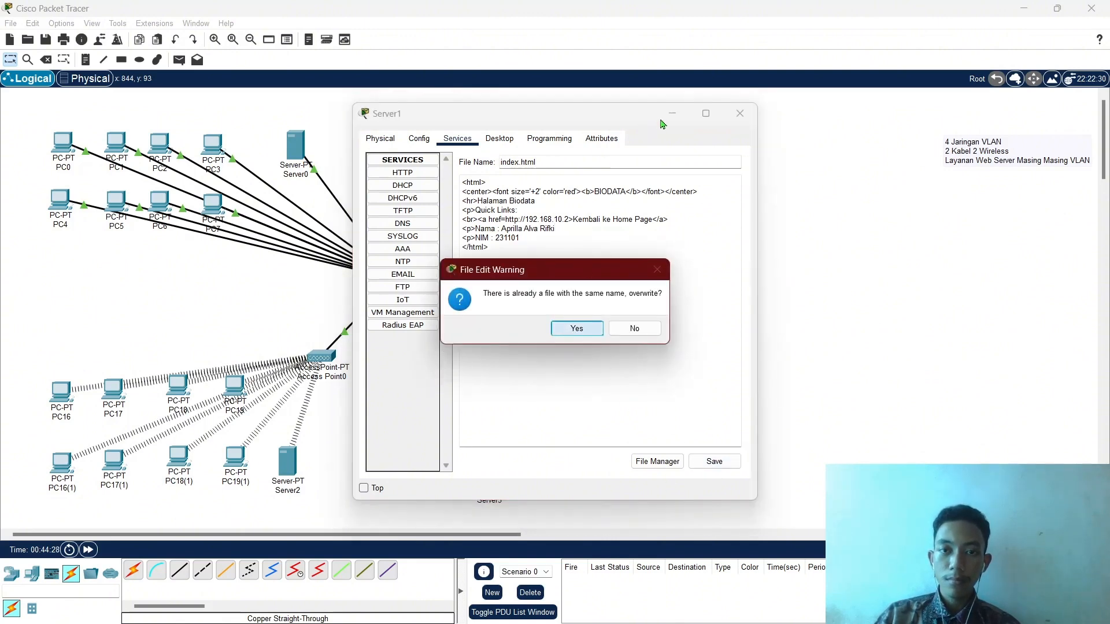
key("Return")
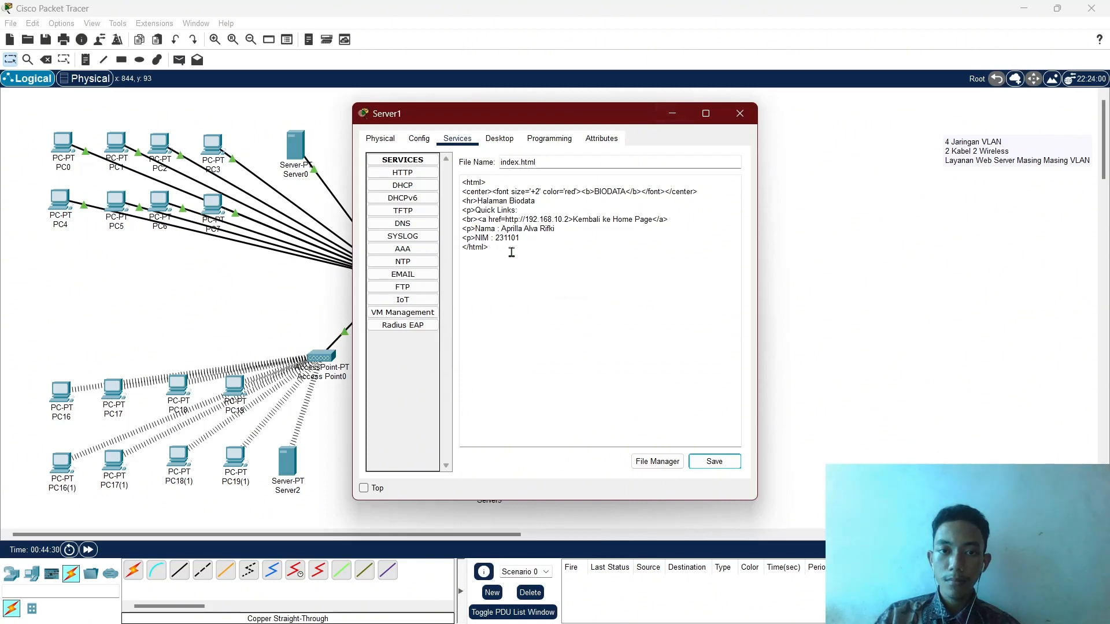
left_click(672, 113)
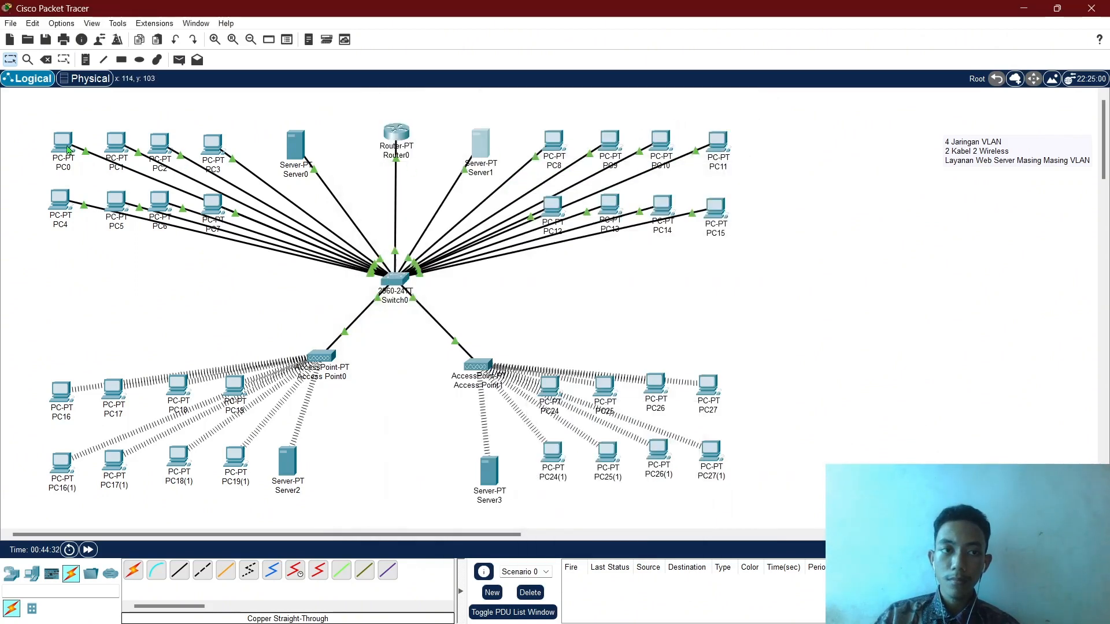
left_click(63, 142)
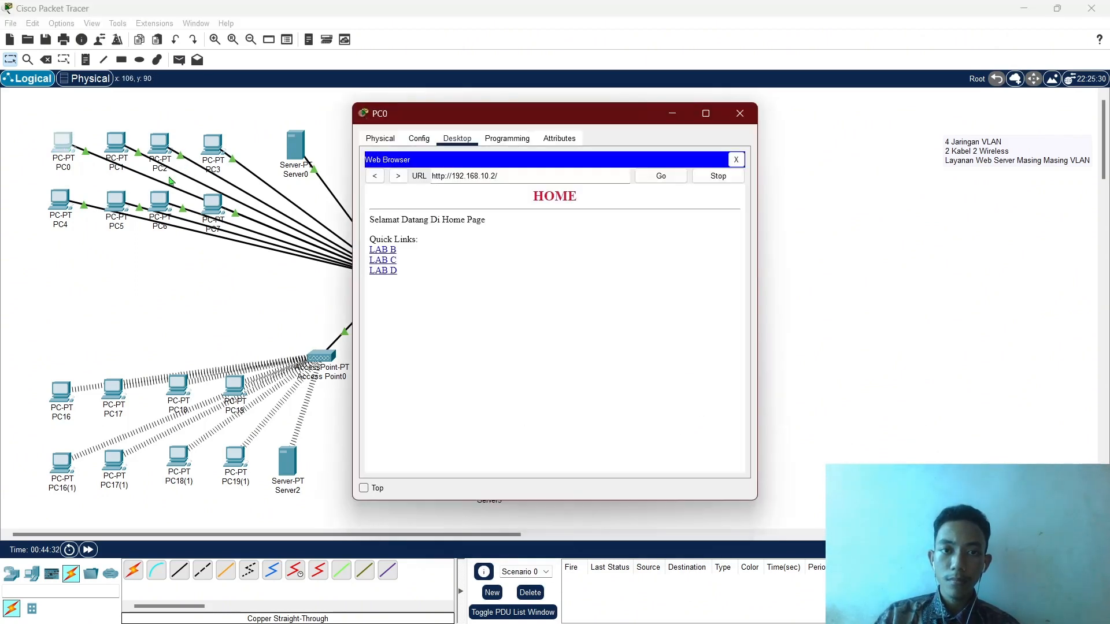
left_click(389, 253)
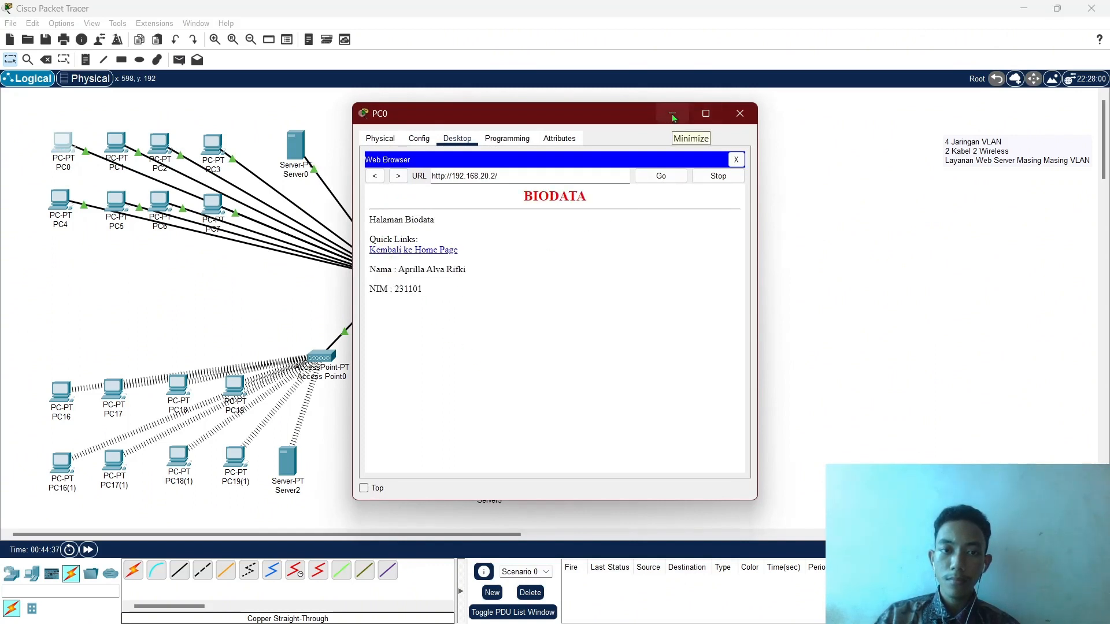
left_click(672, 116)
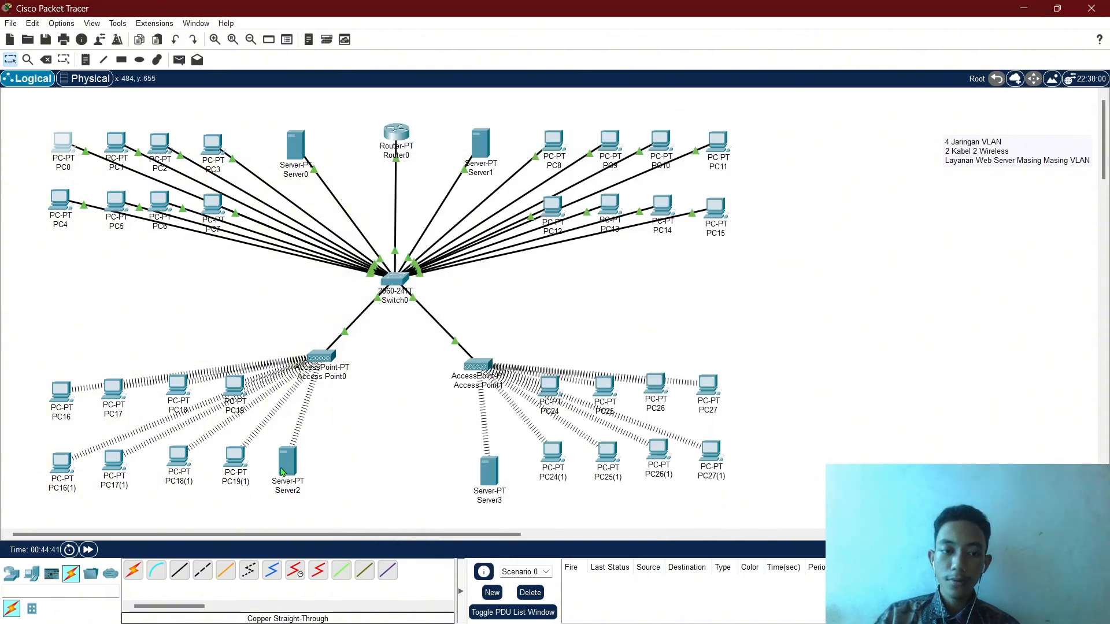
In Server2's index.html, change the heading colour to gold and the heading text to CONTACT.
left_click(281, 472)
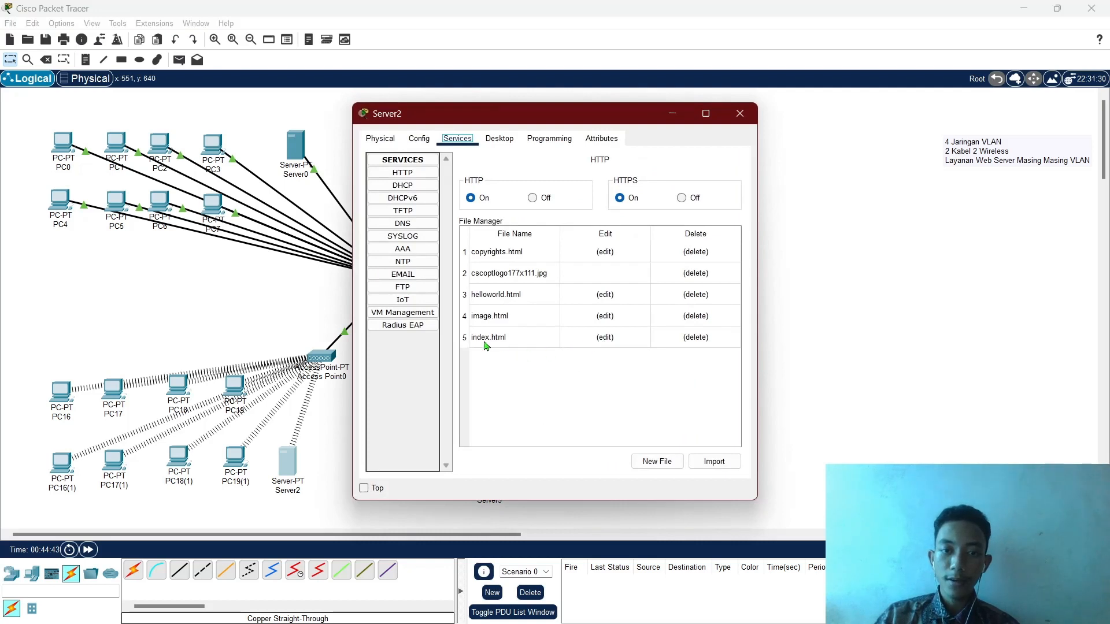
left_click(605, 338)
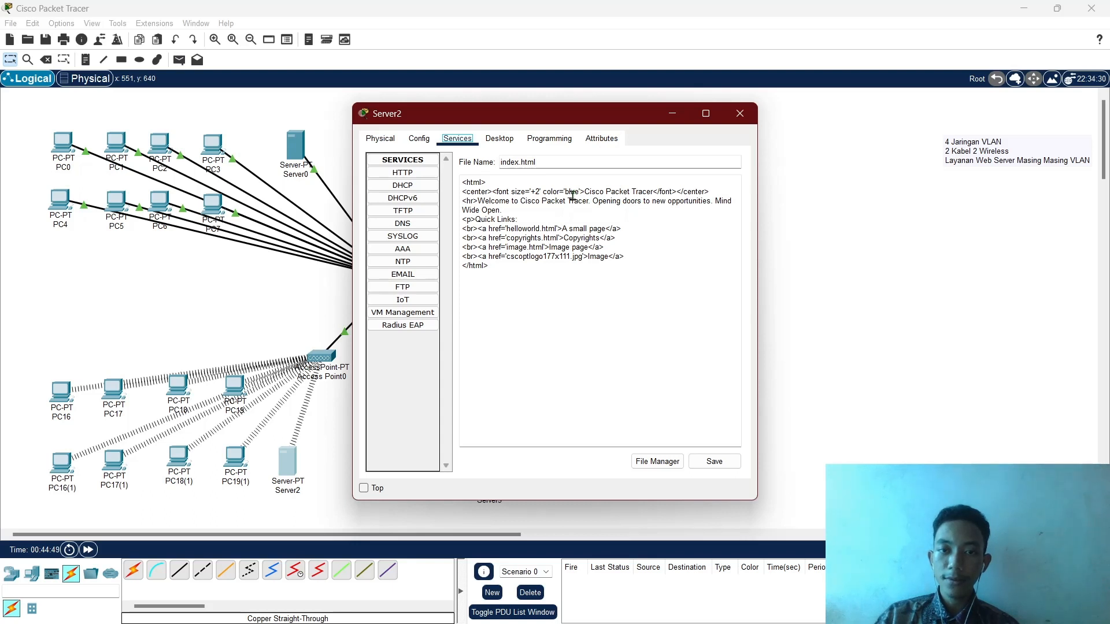
left_click(573, 197)
double_click(571, 193)
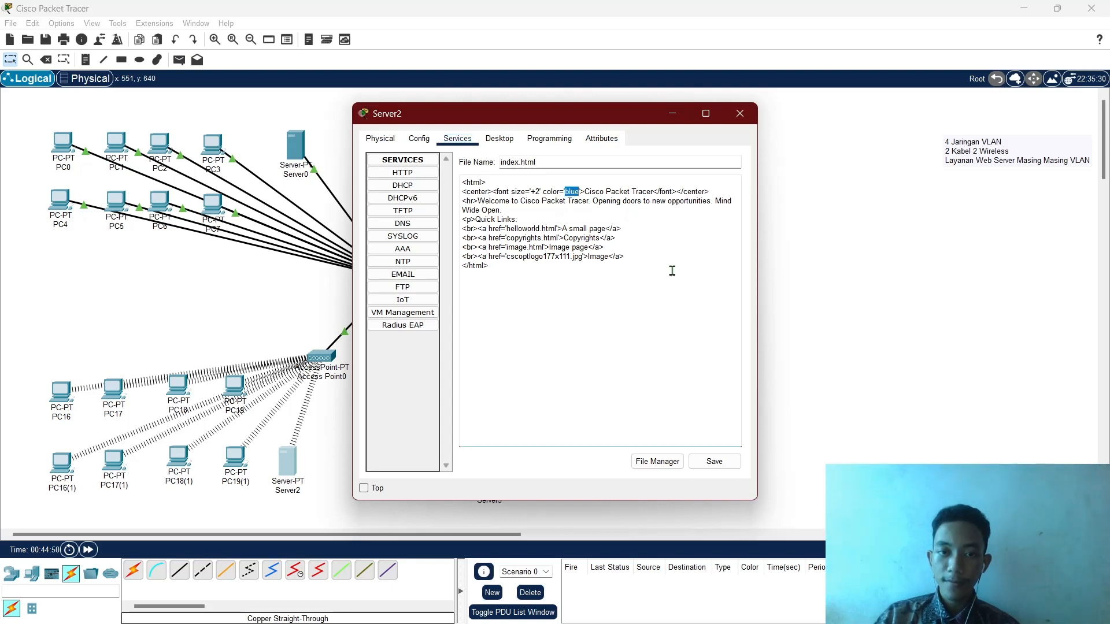
type("gold")
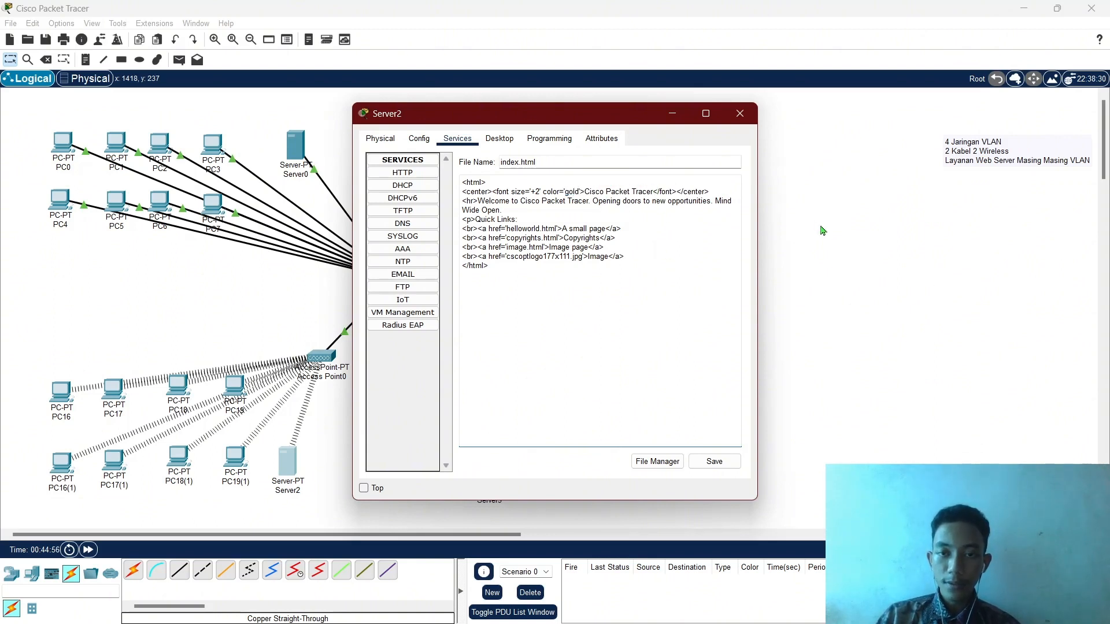
key("BackSpace")
key("BackSpace")
key("BackSpace")
key("BackSpace")
key("BackSpace")
key("BackSpace")
key("BackSpace")
key("BackSpace")
key("BackSpace")
key("BackSpace")
key("BackSpace")
key("BackSpace")
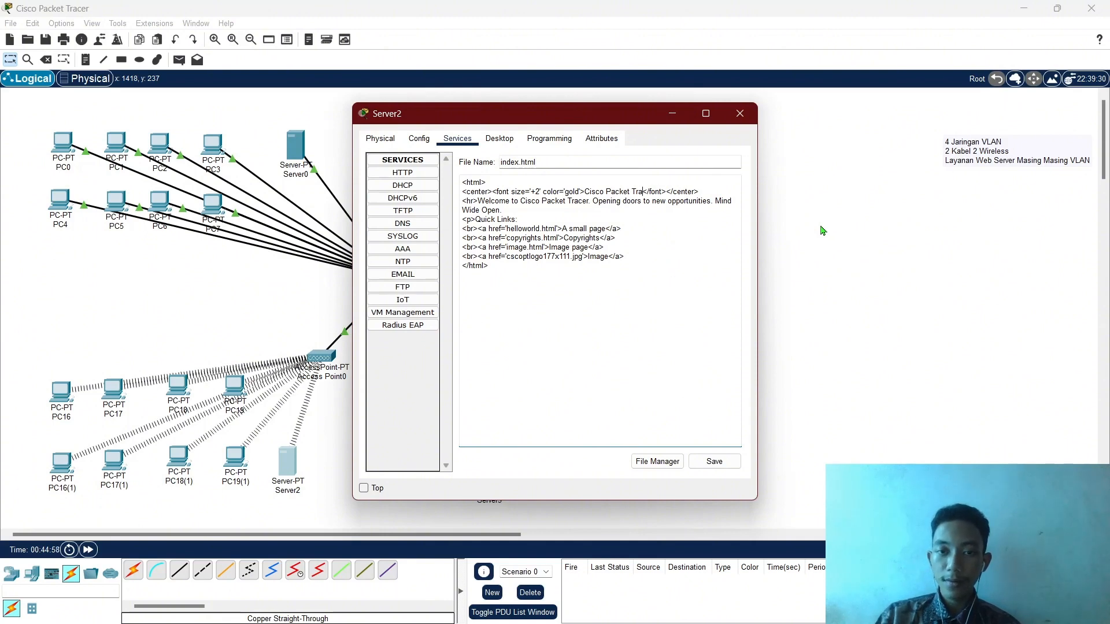
key("BackSpace")
key("BackSpace")
key("BackSpace")
key("BackSpace")
key("BackSpace")
key("BackSpace")
key("BackSpace")
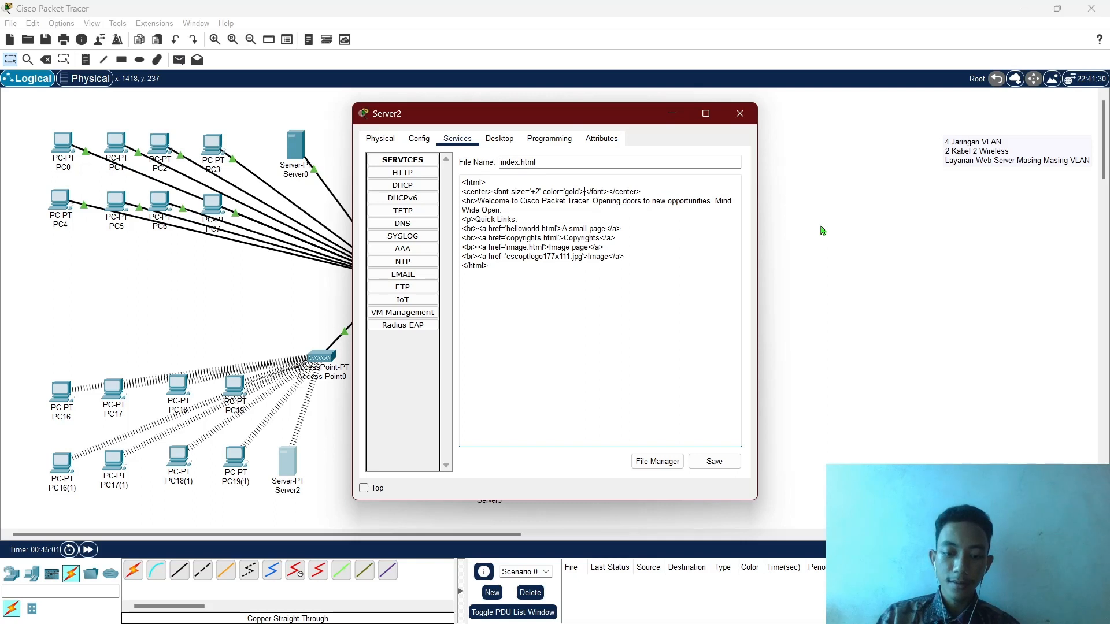
type("CONTAC")
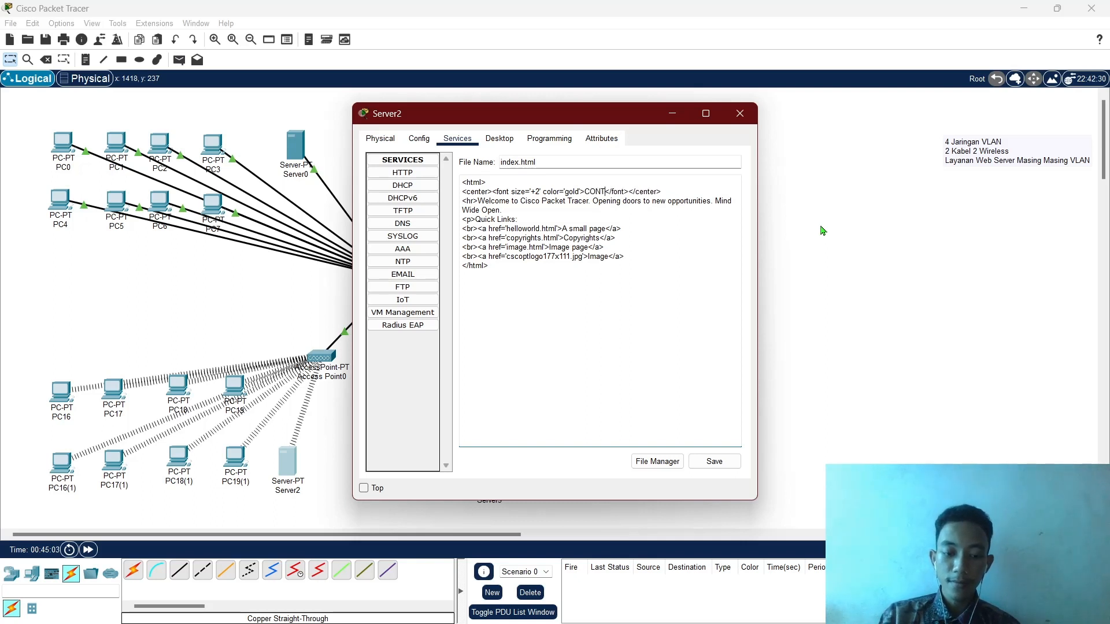
type("T")
Replace the welcome sentence with 'Contact Page'.
left_click(609, 210)
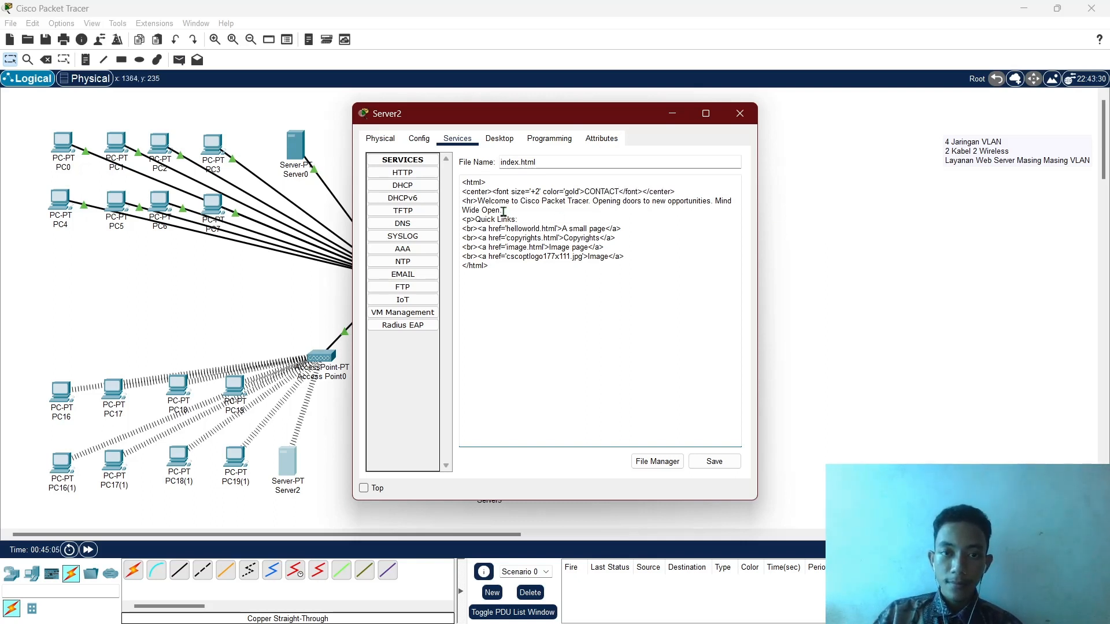
key("BackSpace")
key("BackSpace")
key("BackSpace")
key("BackSpace")
key("BackSpace")
key("BackSpace")
key("BackSpace")
key("BackSpace")
key("BackSpace")
key("BackSpace")
key("BackSpace")
key("BackSpace")
key("BackSpace")
key("BackSpace")
key("BackSpace")
key("BackSpace")
key("BackSpace")
key("BackSpace")
key("BackSpace")
key("BackSpace")
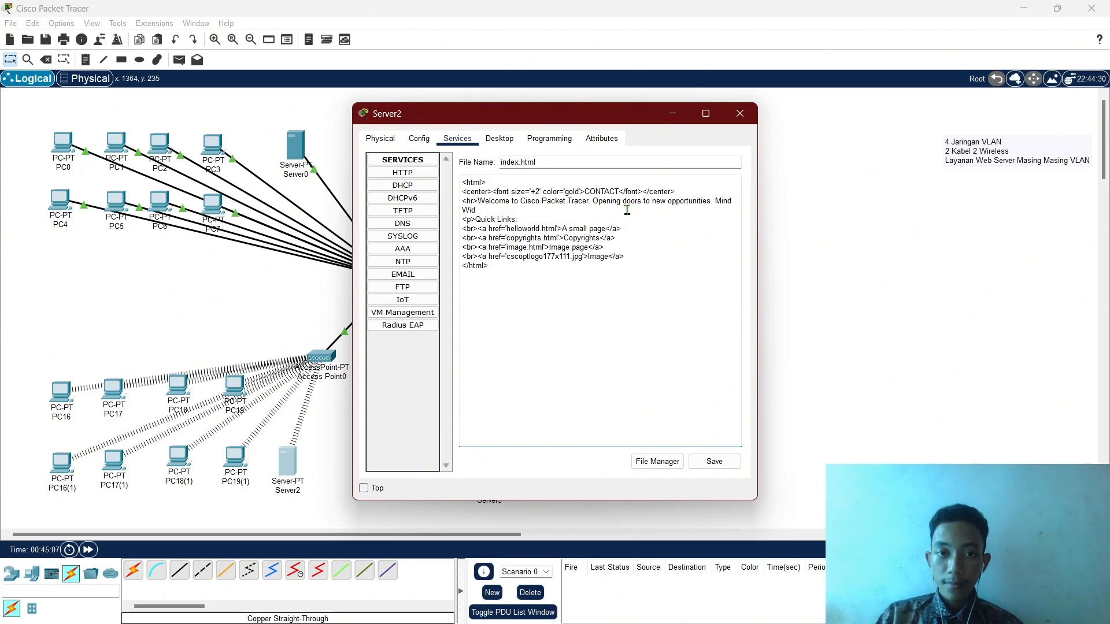
key("BackSpace")
key("BackSpace")
key("BackSpace")
key("BackSpace")
key("BackSpace")
key("BackSpace")
key("BackSpace")
key("BackSpace")
key("BackSpace")
key("BackSpace")
key("BackSpace")
key("BackSpace")
key("BackSpace")
key("BackSpace")
key("BackSpace")
key("BackSpace")
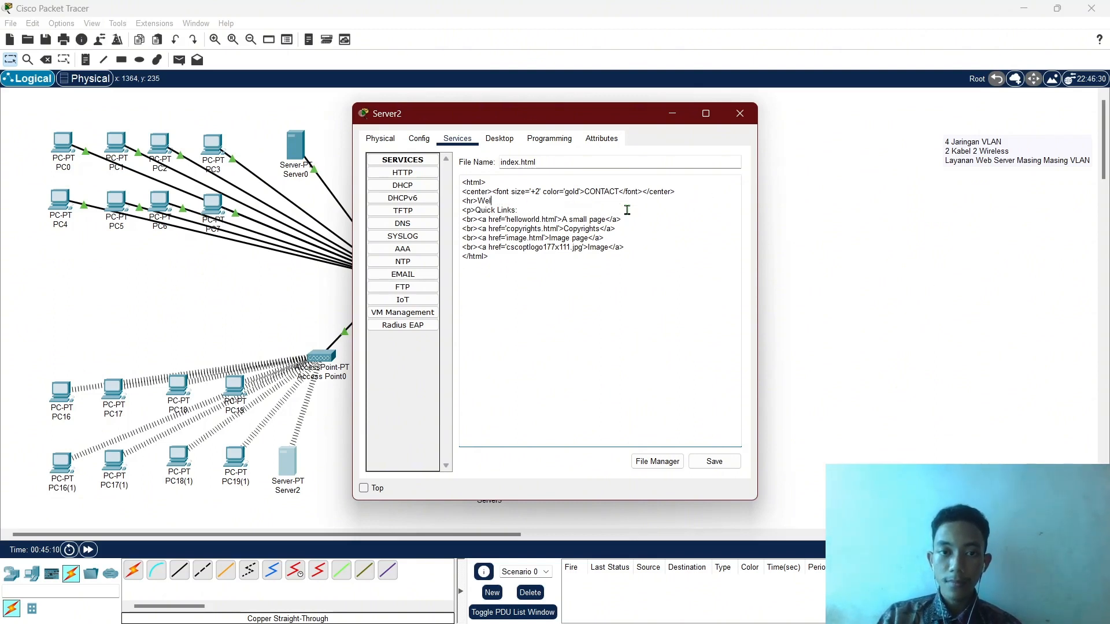
key("BackSpace")
type("Contact P")
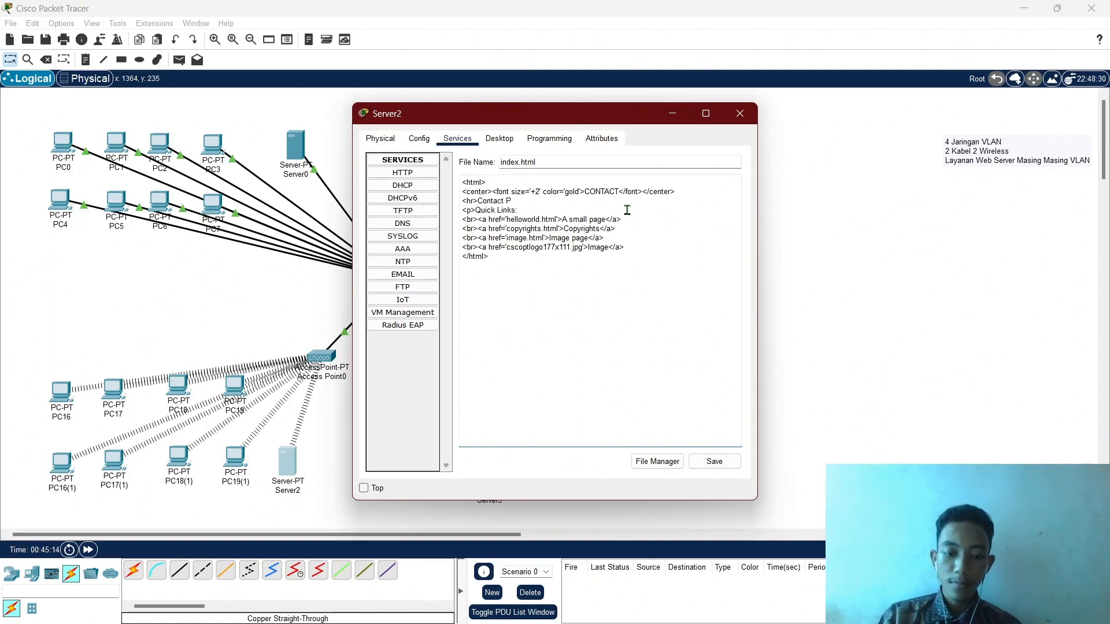
type("A")
key("BackSpace")
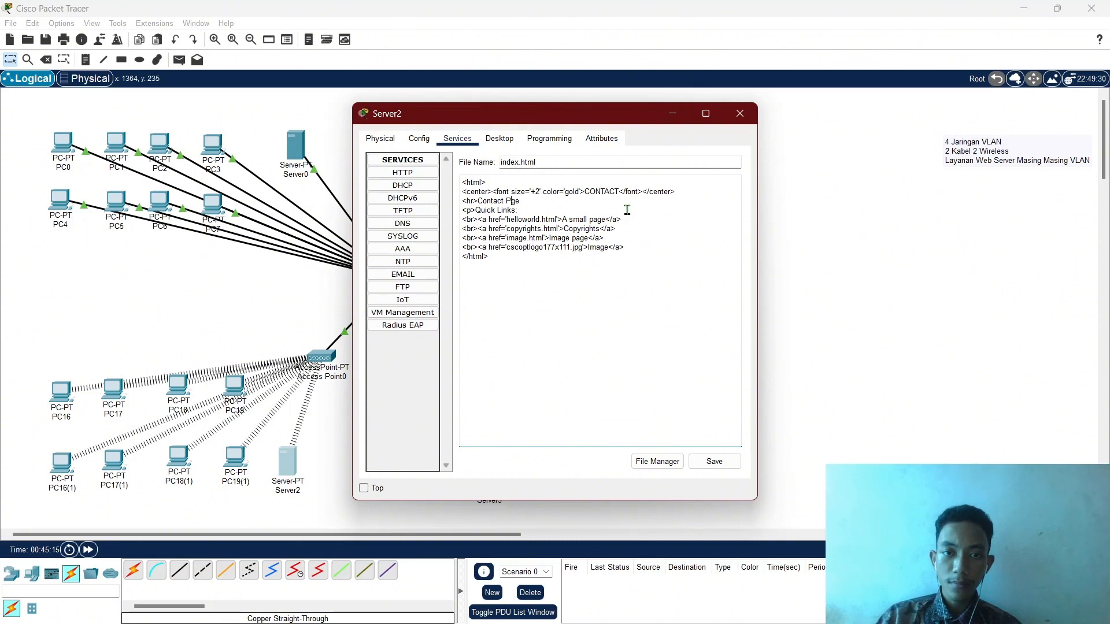
type("a")
key("BackSpace")
type("a")
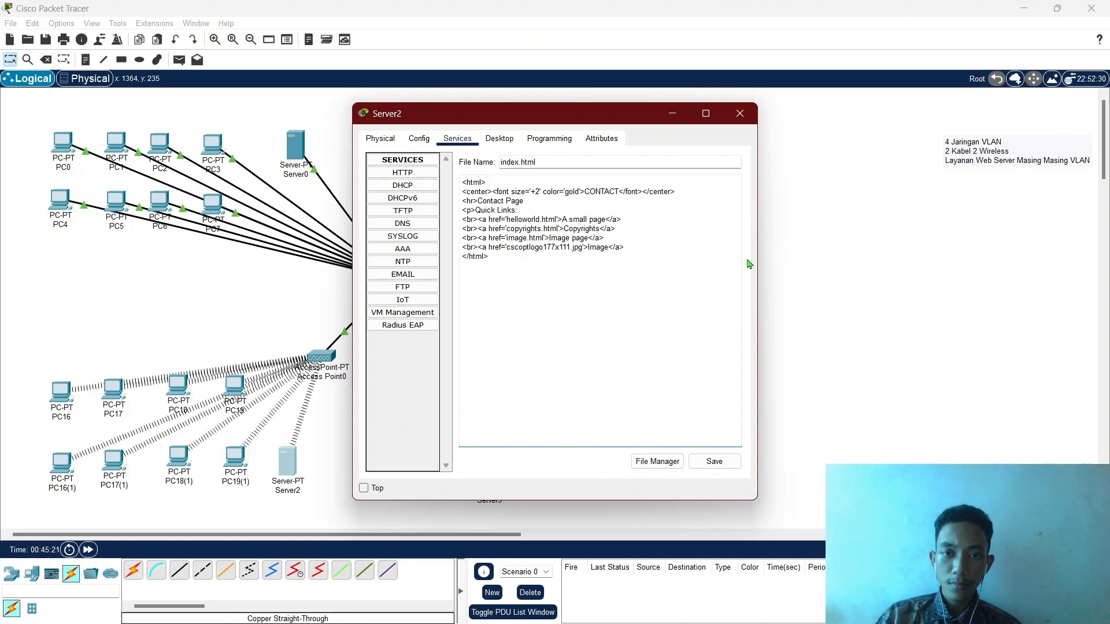
Relabel the first link 'Kembali ke Home Page' and point it to 192.168.10.2.
key("BackSpace")
key("BackSpace")
key("BackSpace")
key("BackSpace")
key("BackSpace")
key("BackSpace")
key("BackSpace")
key("BackSpace")
key("BackSpace")
key("BackSpace")
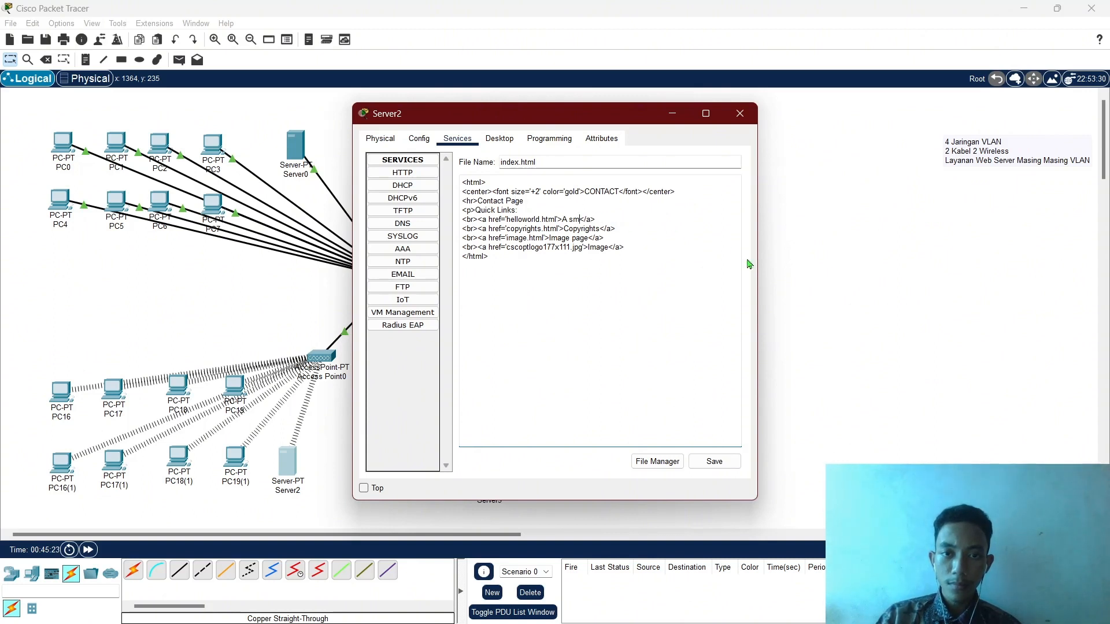
key("BackSpace")
key("BackSpace")
type("Kembal")
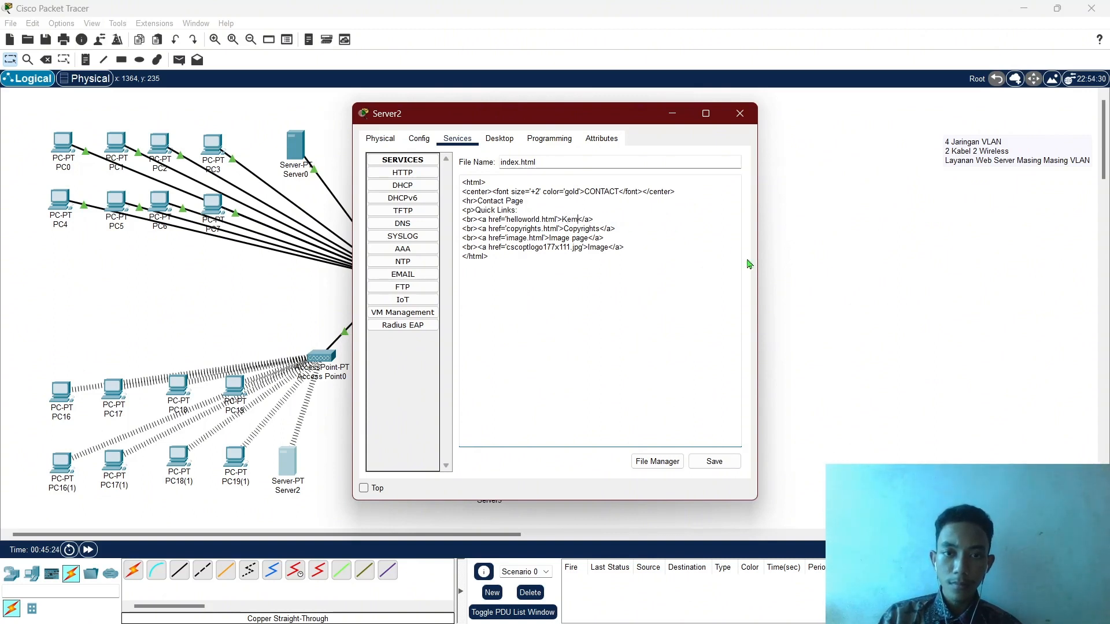
type("i ke Home Page")
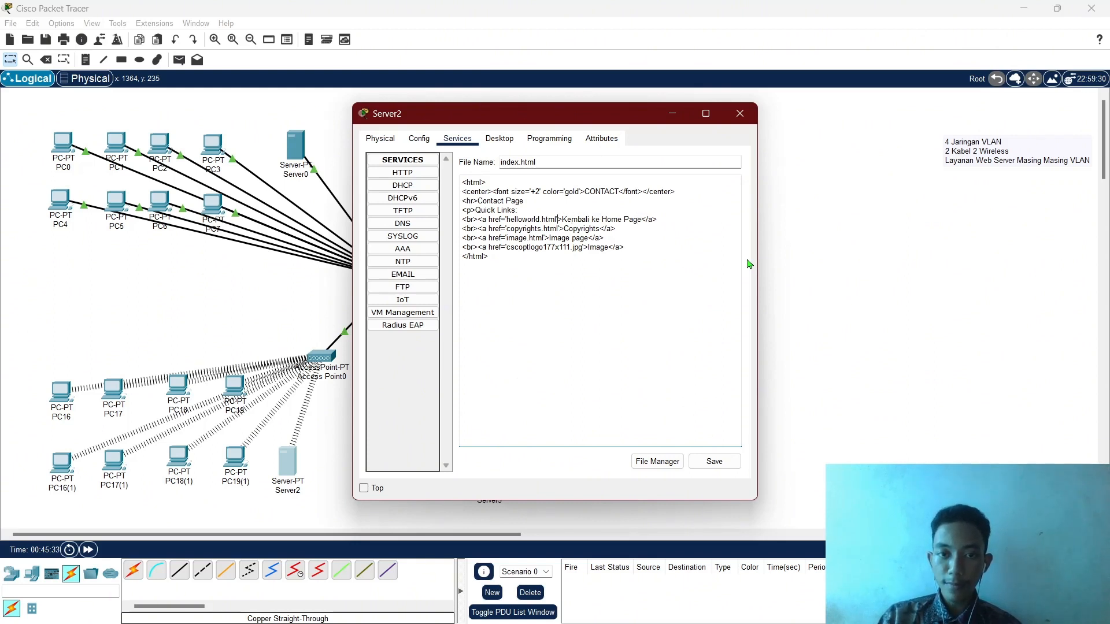
key("BackSpace")
key("BackSpace")
key("BackSpace")
key("BackSpace")
key("BackSpace")
key("BackSpace")
key("BackSpace")
key("BackSpace")
key("BackSpace")
key("BackSpace")
key("BackSpace")
key("BackSpace")
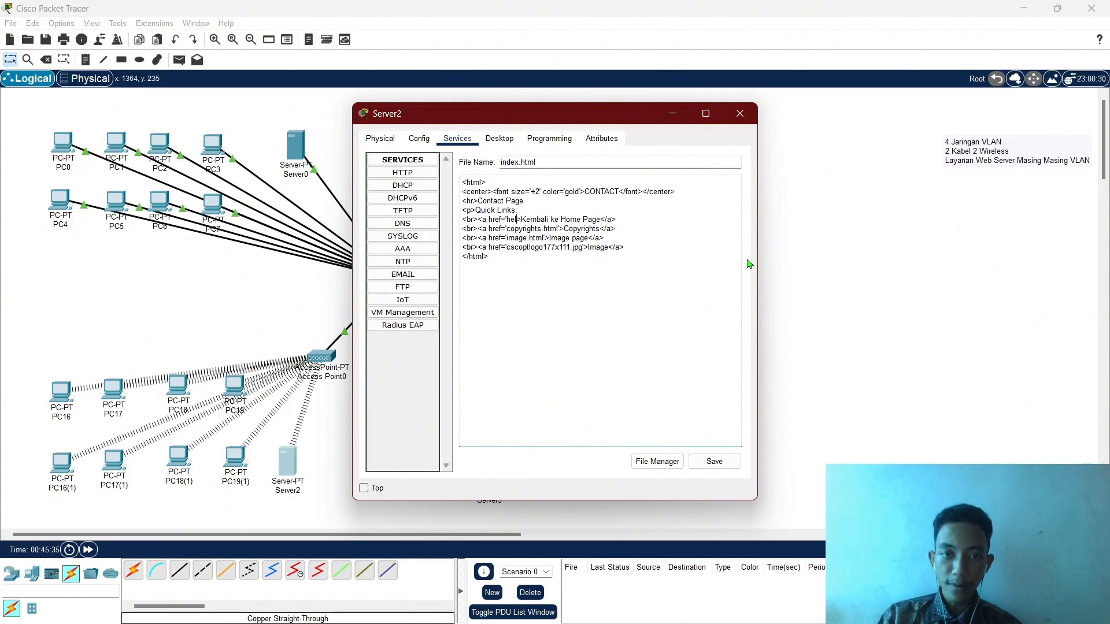
key("BackSpace")
key("BackSpace")
key("BackSpace")
key("BackSpace")
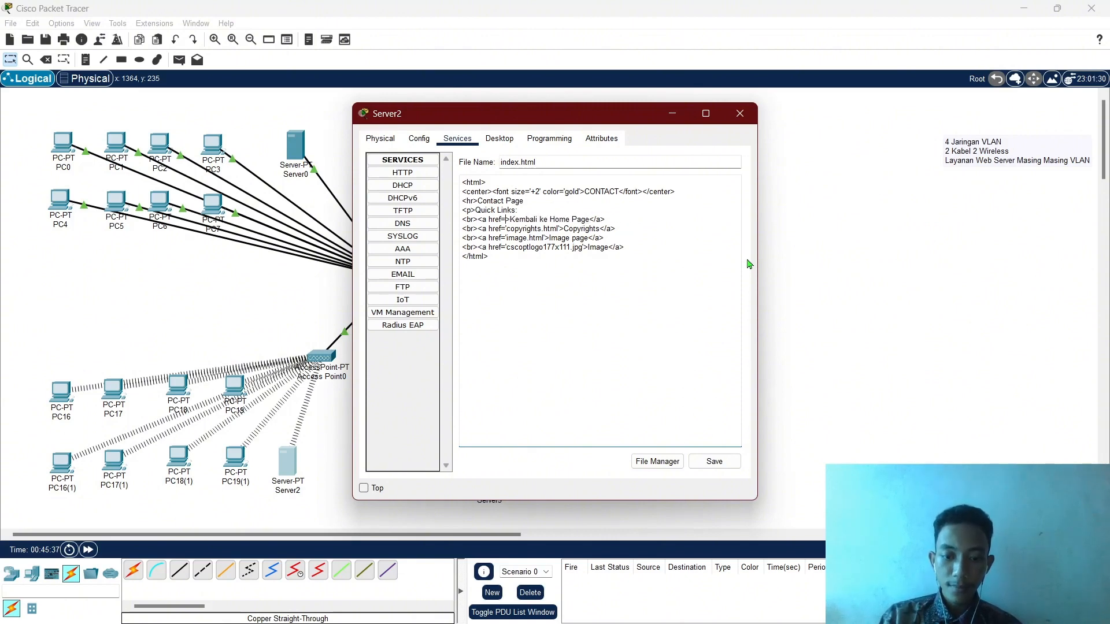
type("192.168")
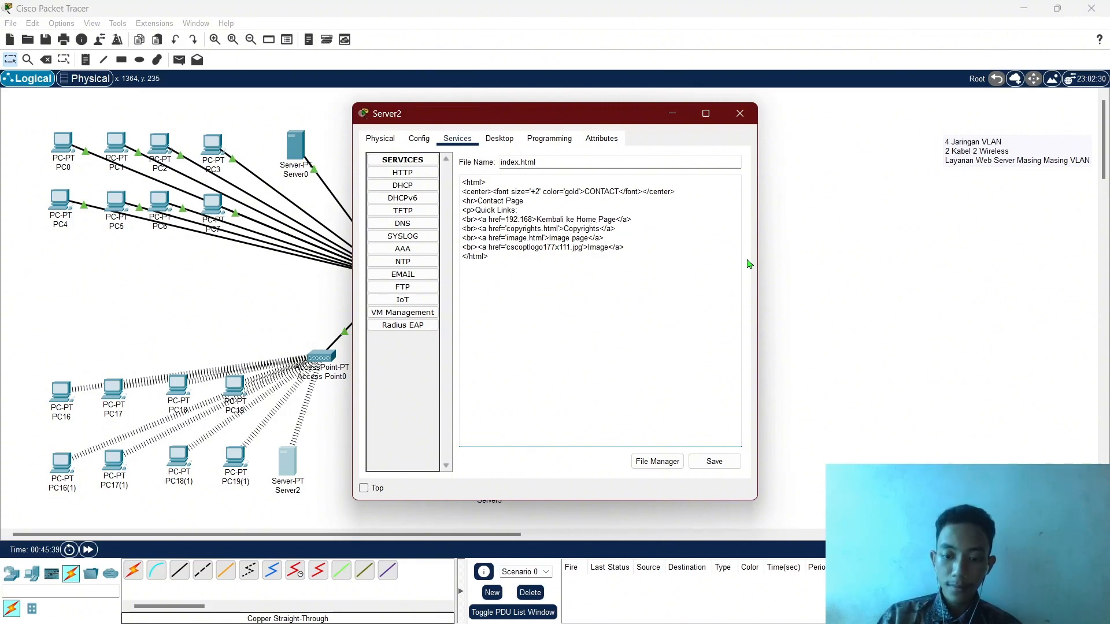
type(".10.2")
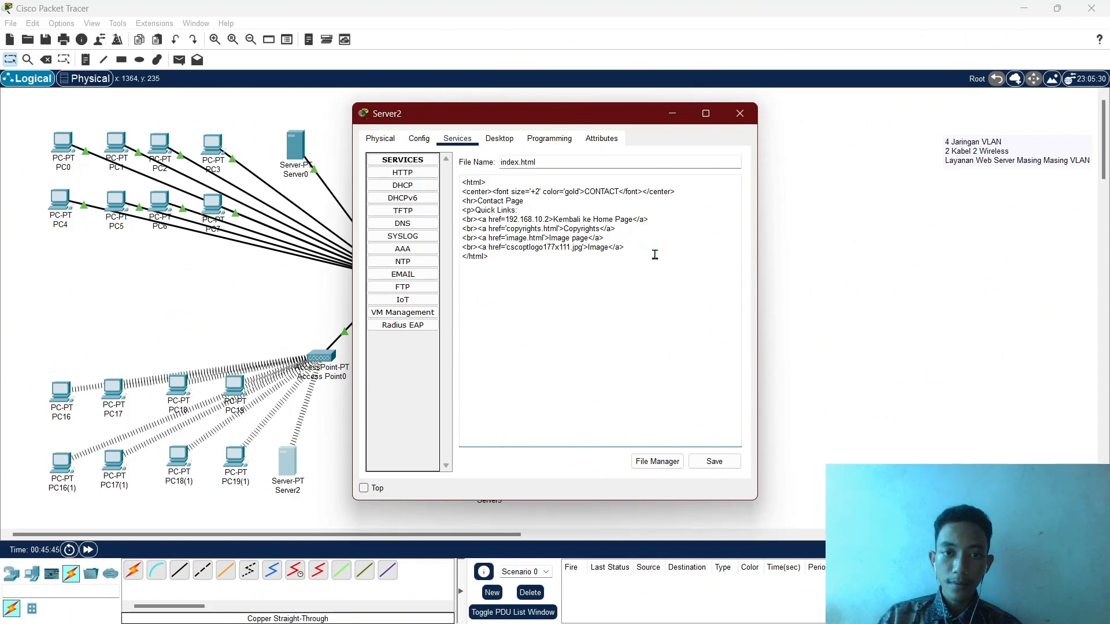
left_click_drag(628, 249, 463, 232)
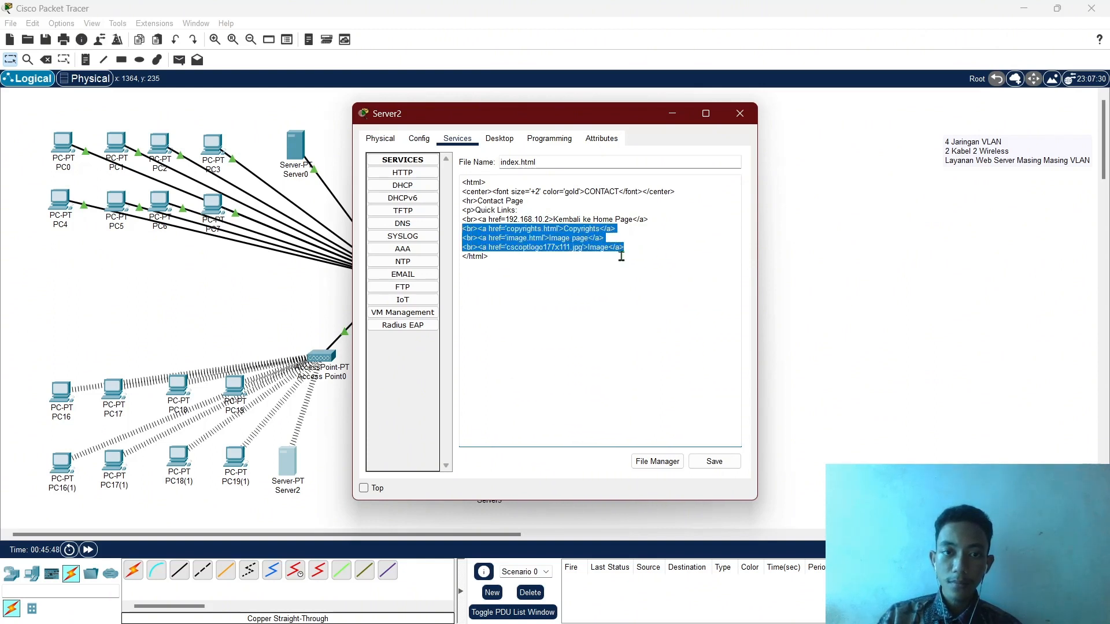
Replace the default links with a Contact line and an Instagram line giving the account handle.
key("BackSpace")
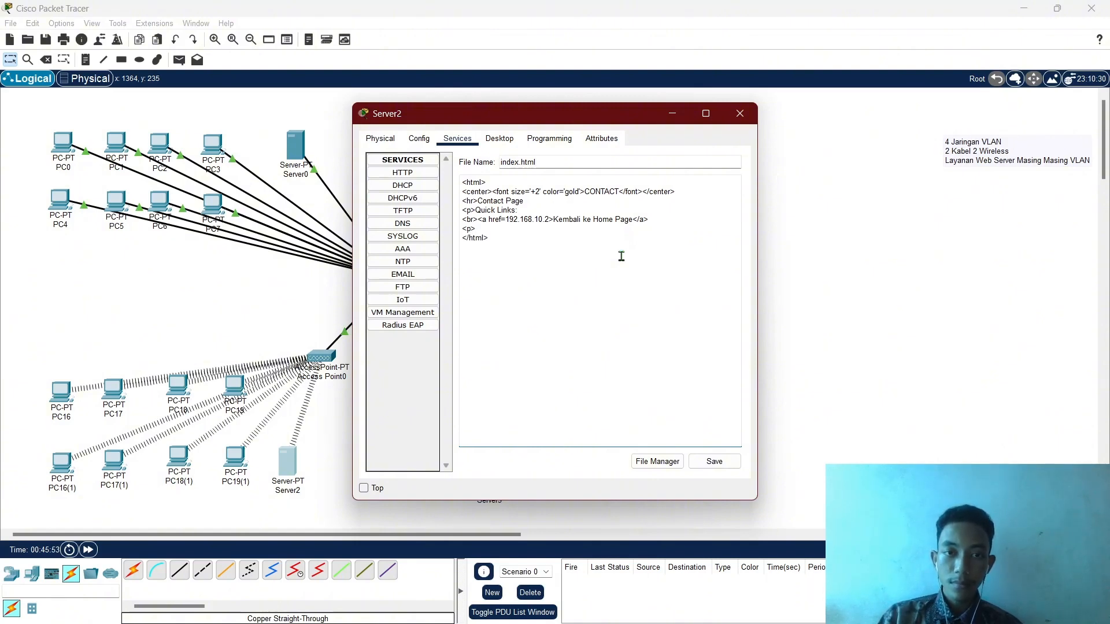
type("Contact :")
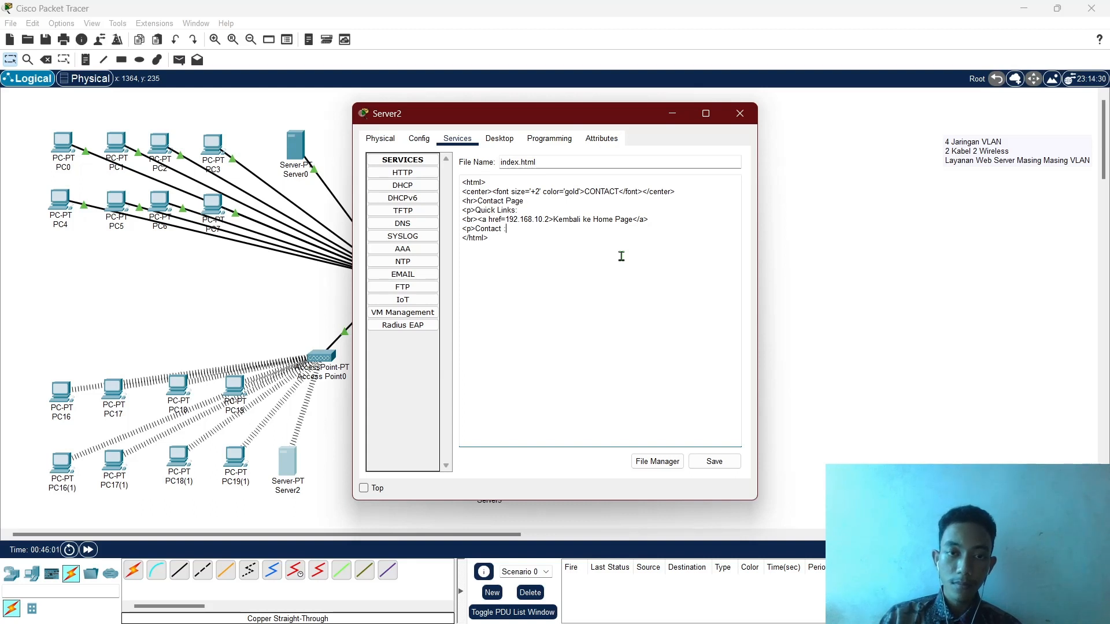
left_click_drag(515, 229, 467, 228)
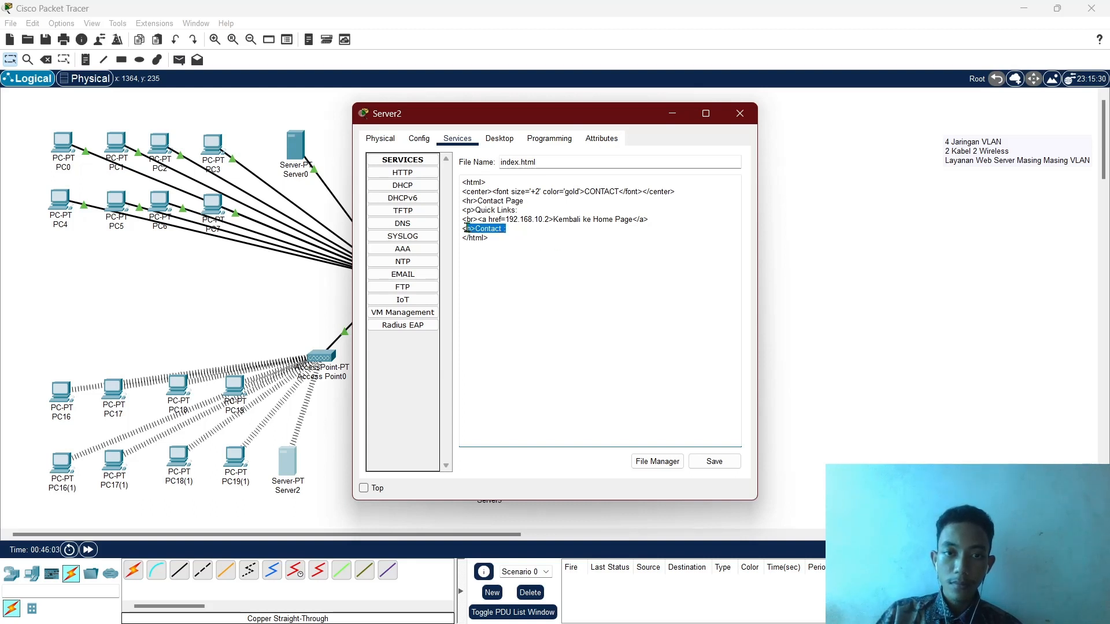
left_click(528, 232)
key("Return")
type("<p>Contact :")
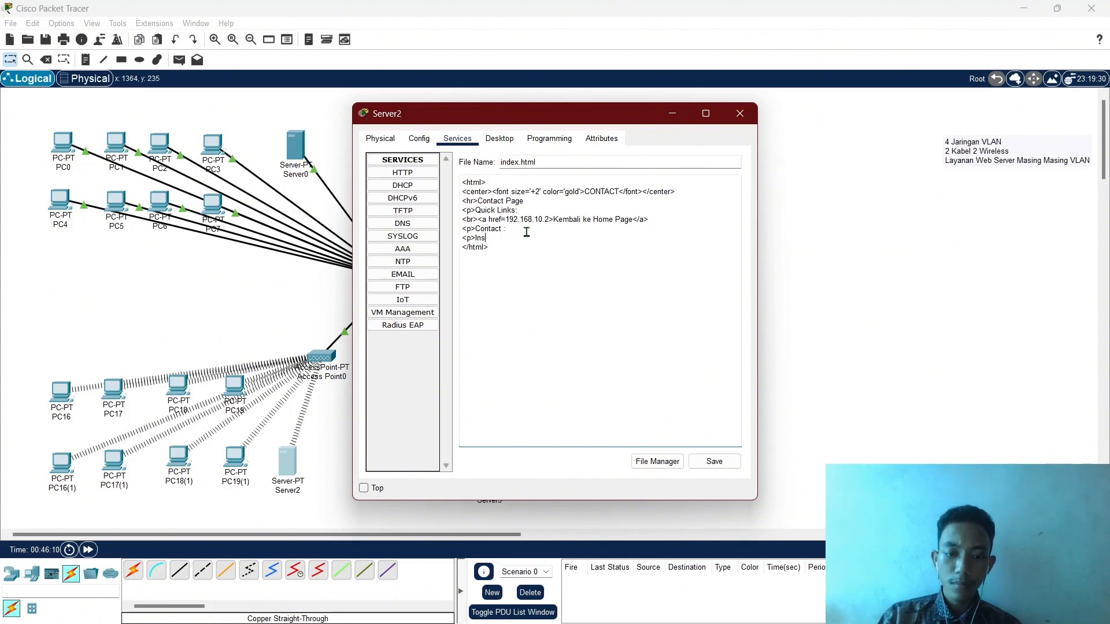
type("Instagram :")
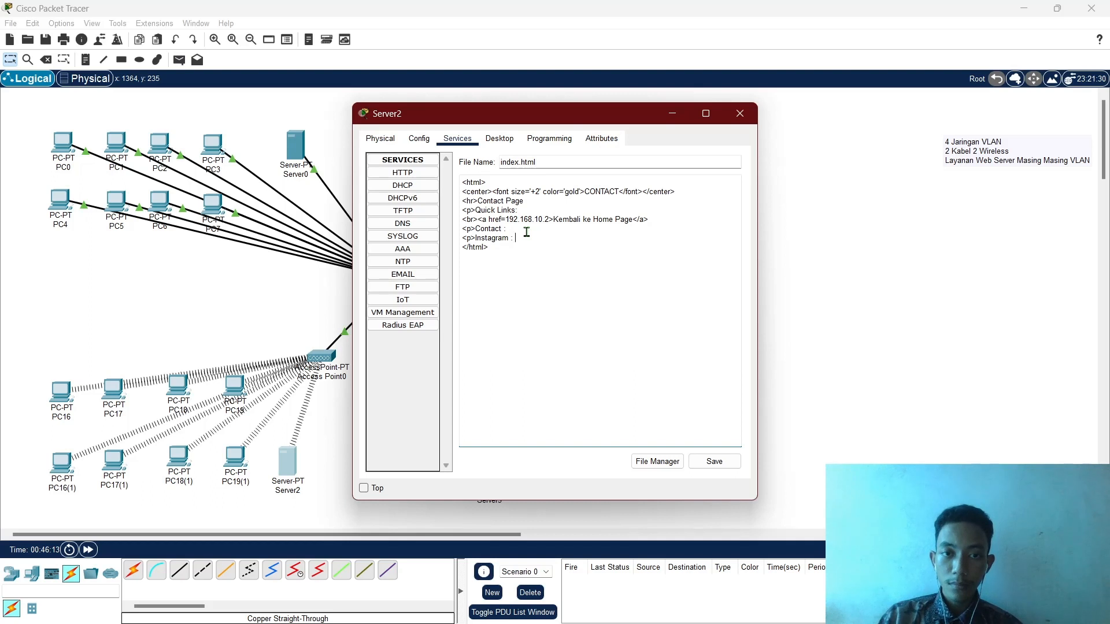
type(" apr")
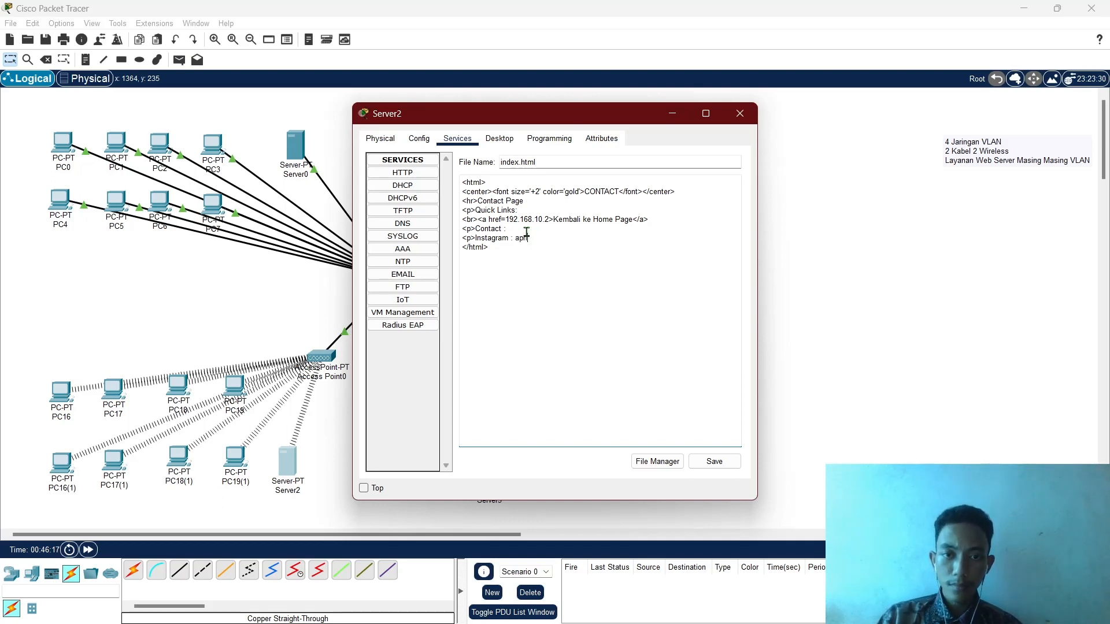
key("BackSpace")
key("BackSpace")
key("BackSpace")
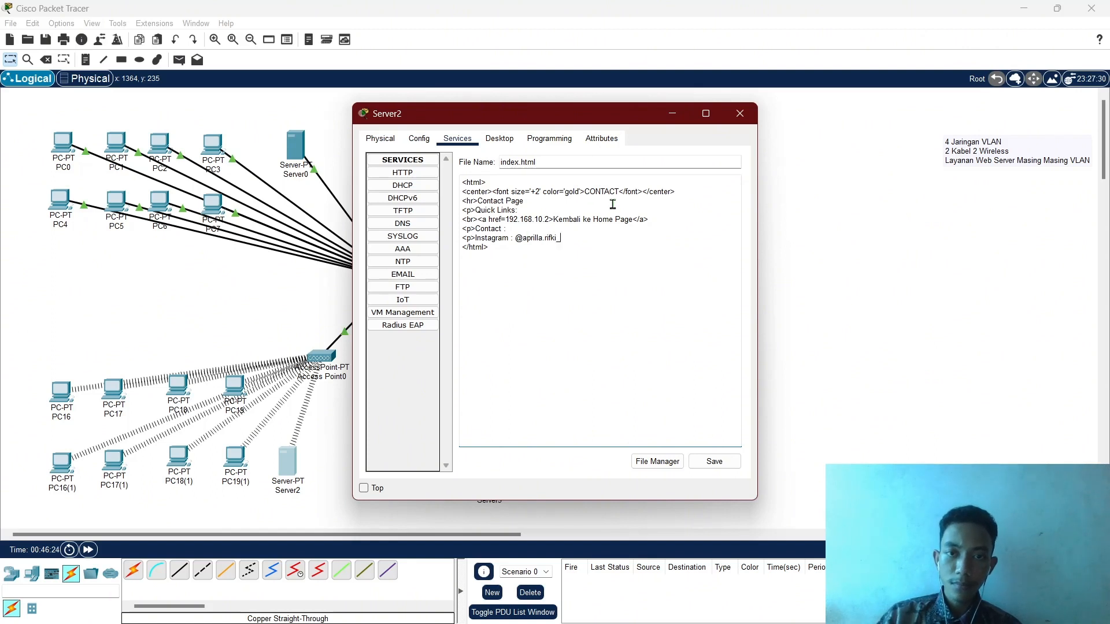
Make the heading bold as <b>CONTACT</b> and save index.html over the existing file.
left_click(585, 191)
type("<b")
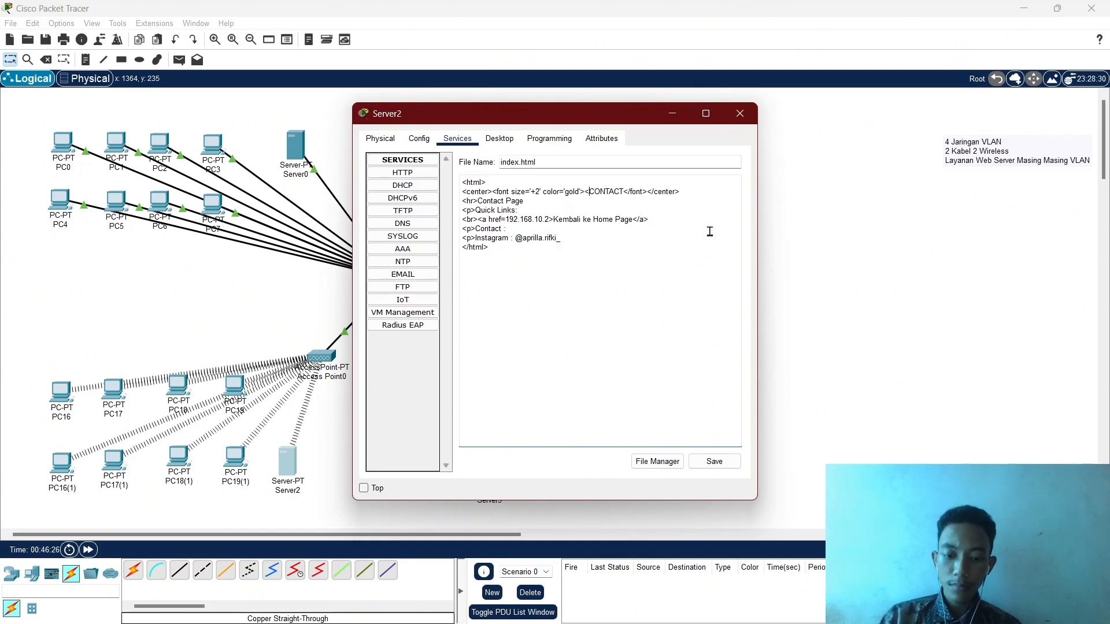
type(">CONTACT")
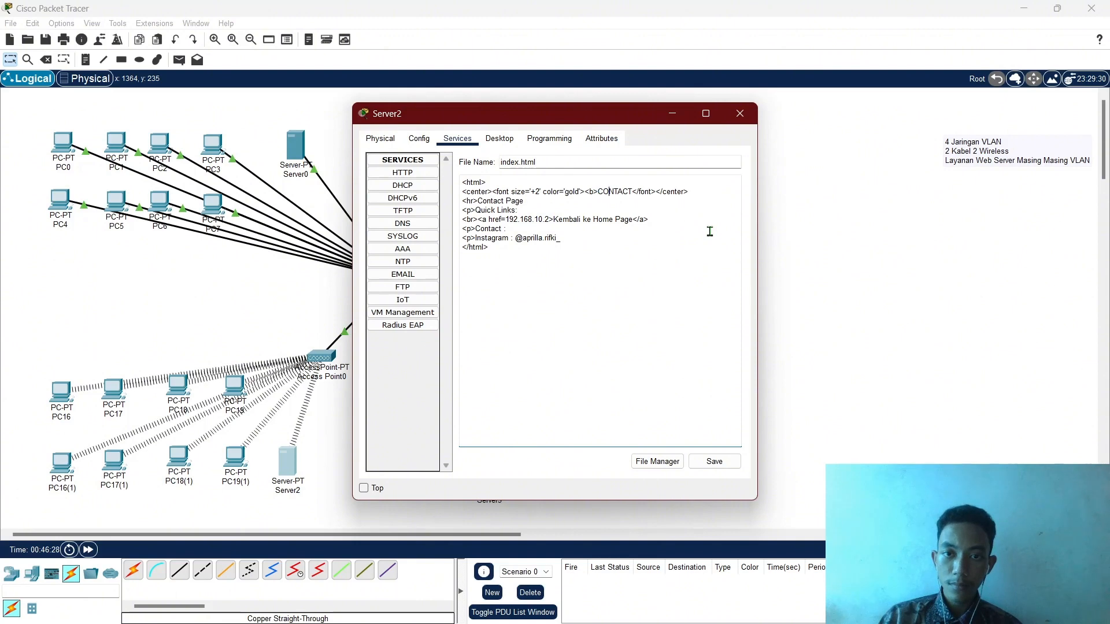
type("</b>")
left_click(715, 466)
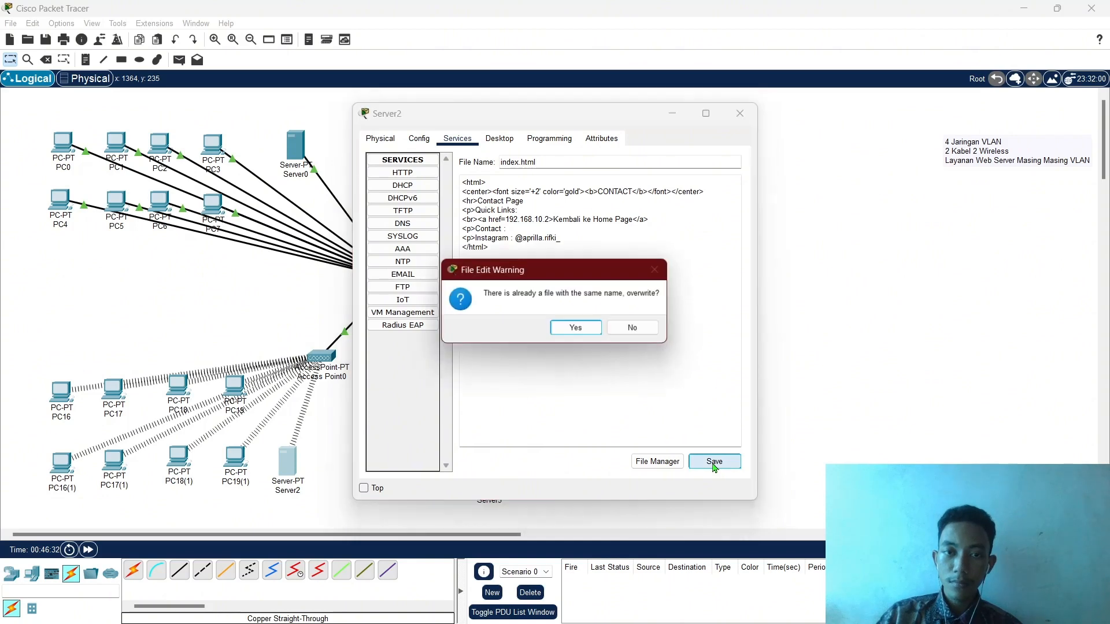
left_click(576, 329)
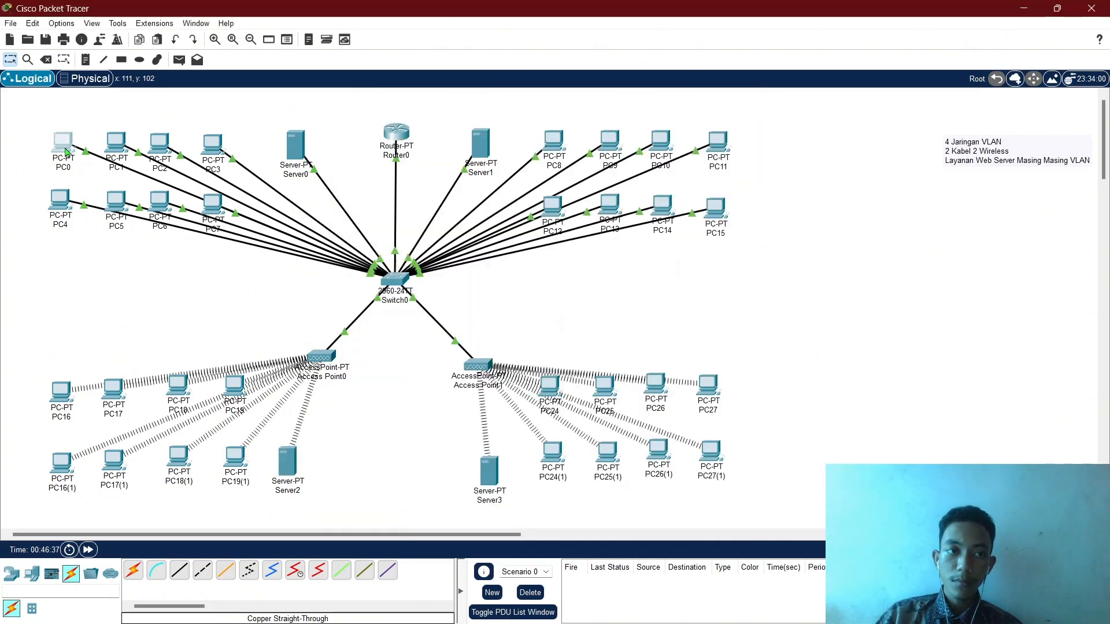
left_click(63, 145)
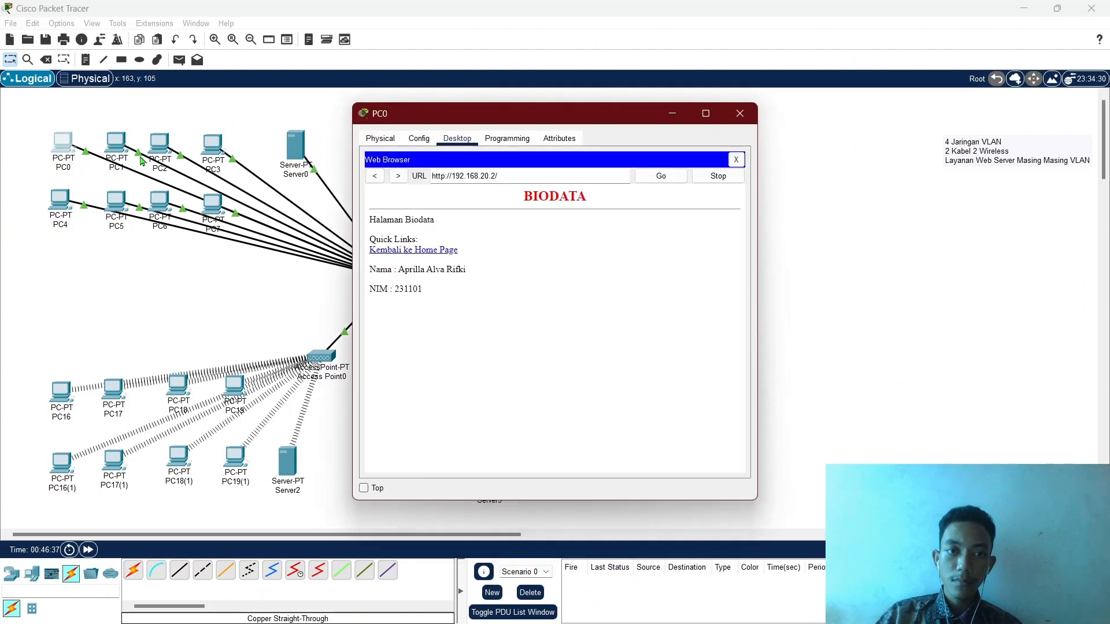
left_click(419, 252)
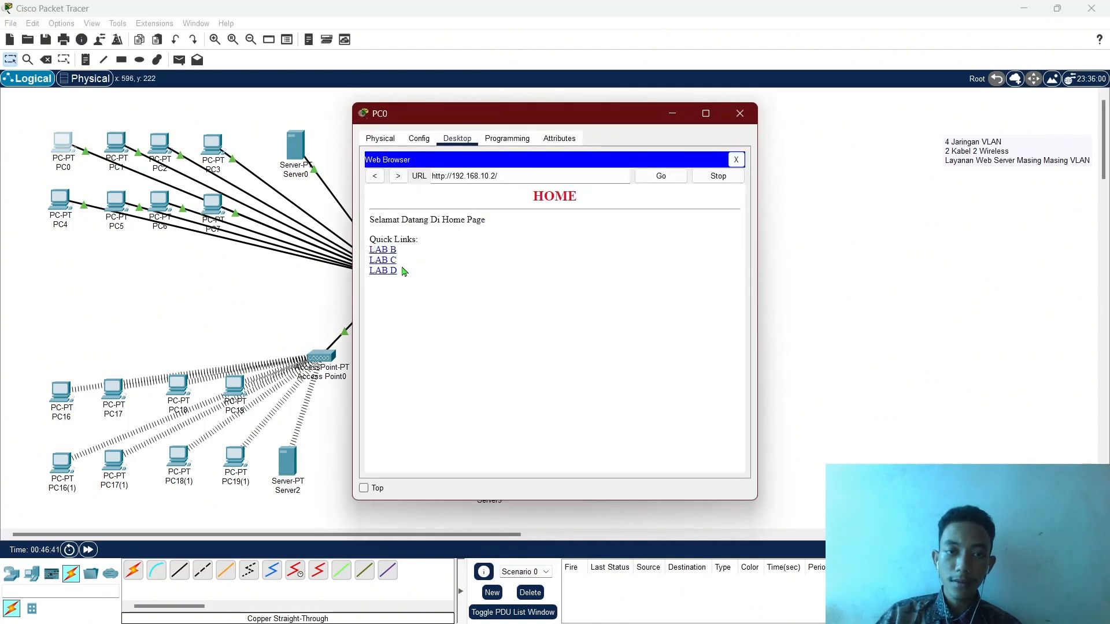
left_click(384, 271)
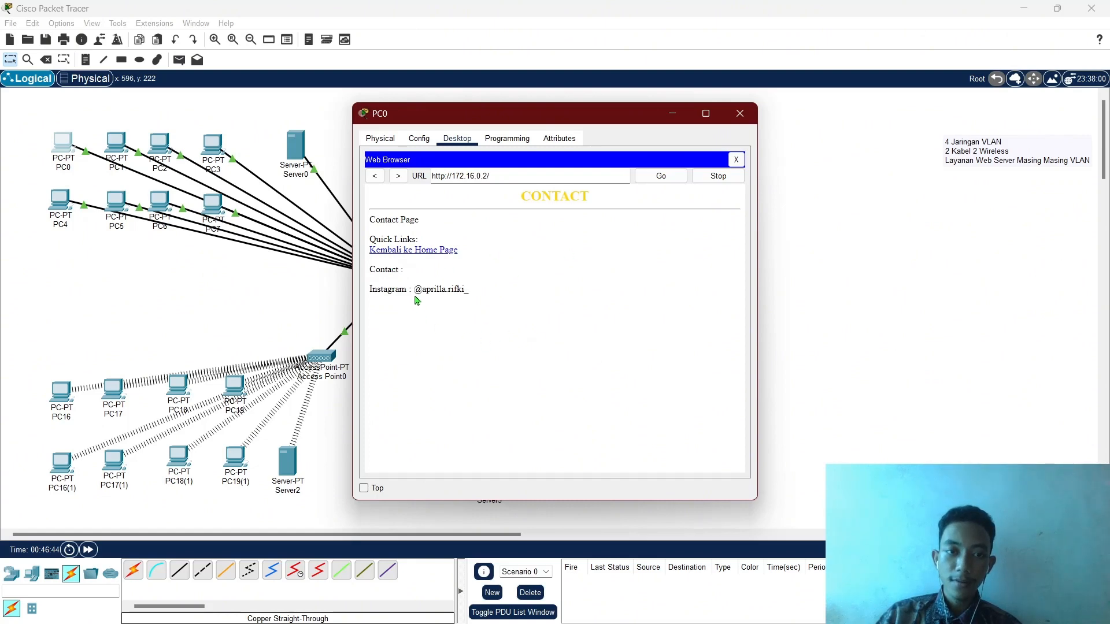
left_click(442, 251)
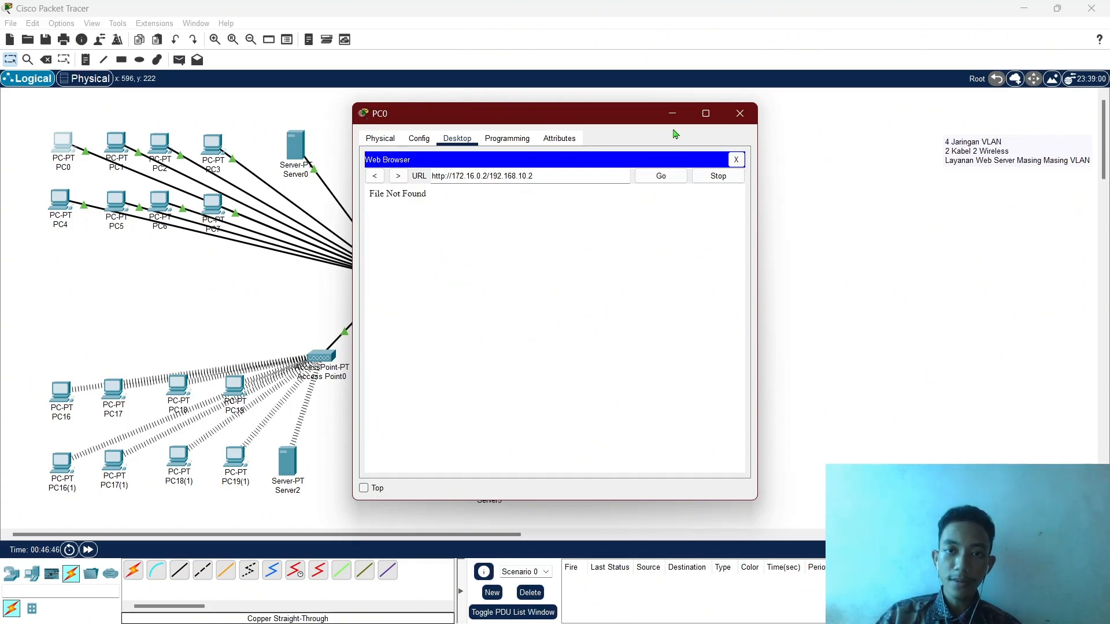
left_click(672, 113)
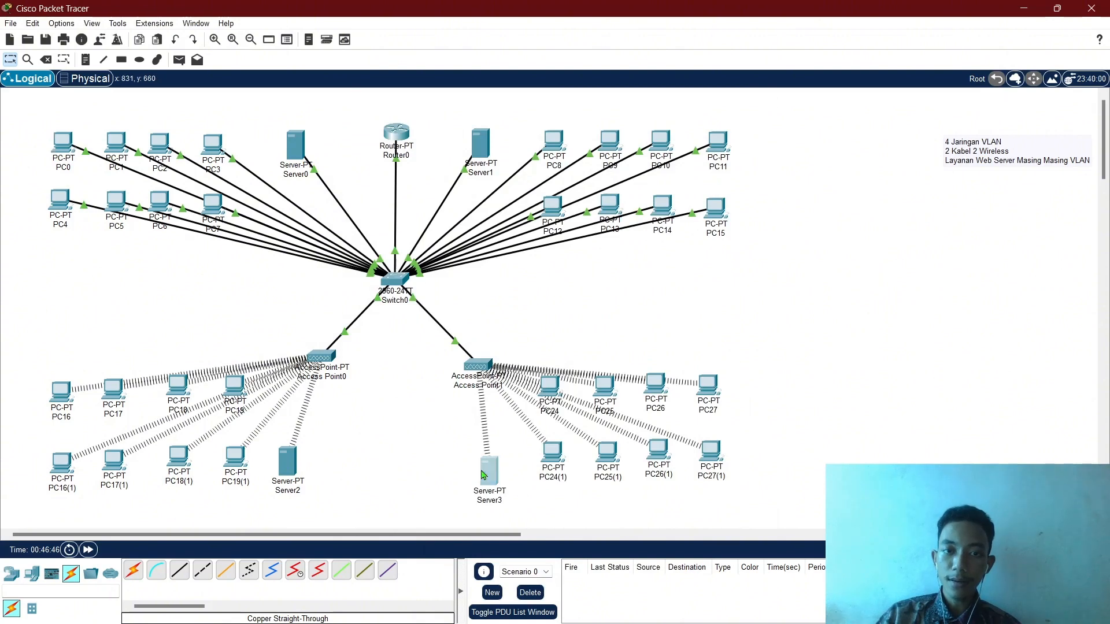
In Server3's index.html, set the colour to green, the heading to FOTO, and the subtitle to 'Foto Diri'.
left_click(483, 475)
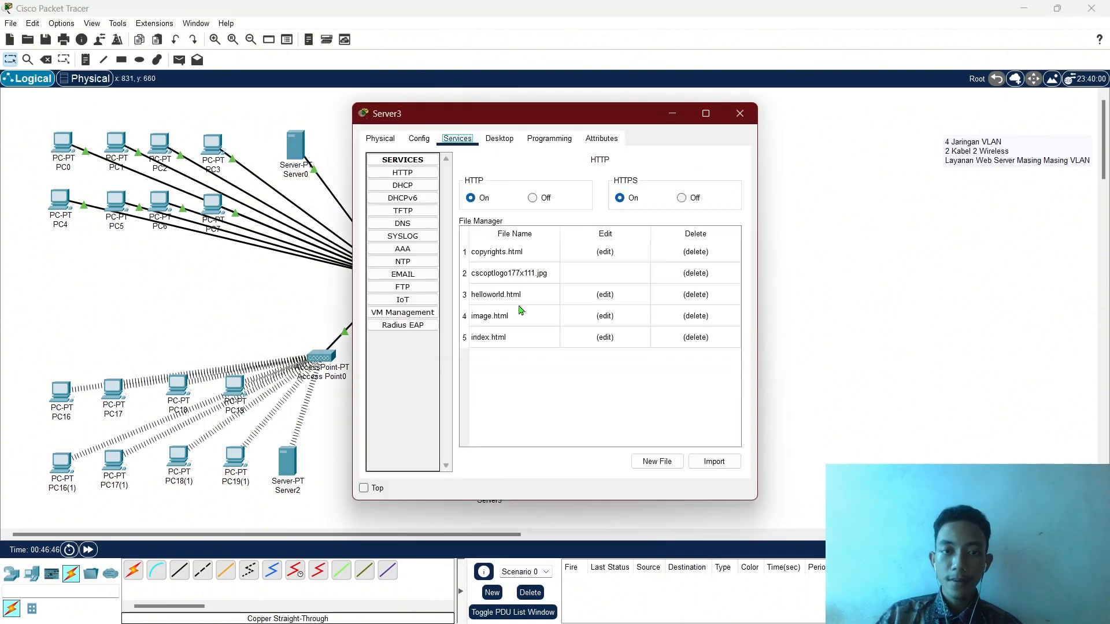
left_click(603, 339)
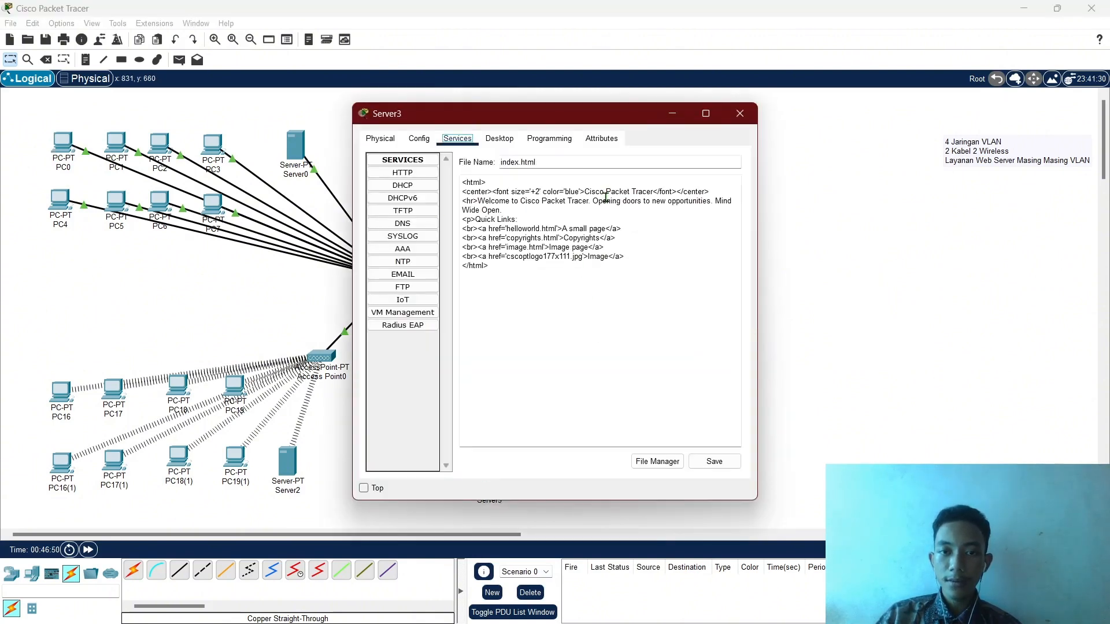
left_click(569, 191)
double_click(569, 192)
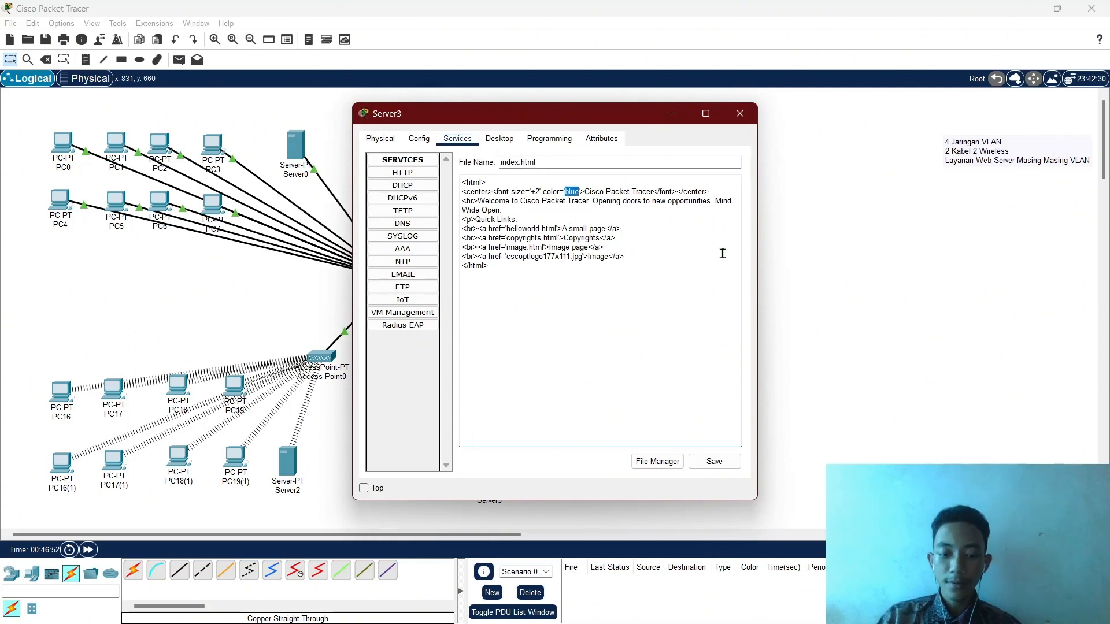
key("BackSpace")
type("green")
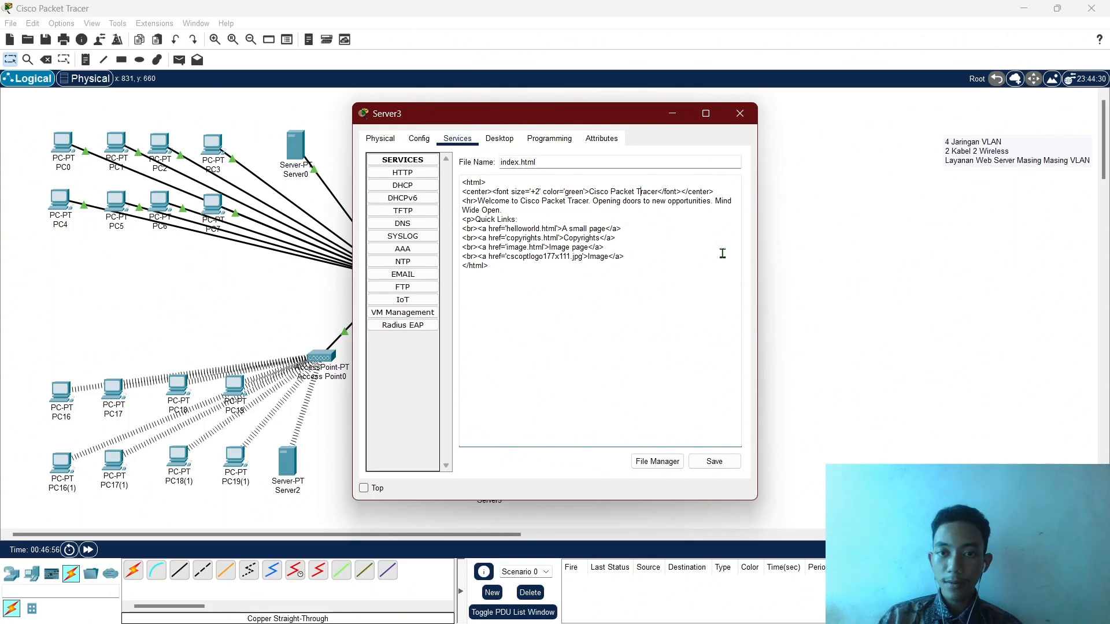
key("BackSpace")
key("BackSpace")
key("BackSpace")
key("BackSpace")
key("BackSpace")
key("BackSpace")
key("BackSpace")
key("BackSpace")
key("BackSpace")
key("BackSpace")
key("BackSpace")
key("BackSpace")
key("BackSpace")
key("BackSpace")
key("BackSpace")
key("BackSpace")
key("BackSpace")
key("BackSpace")
key("BackSpace")
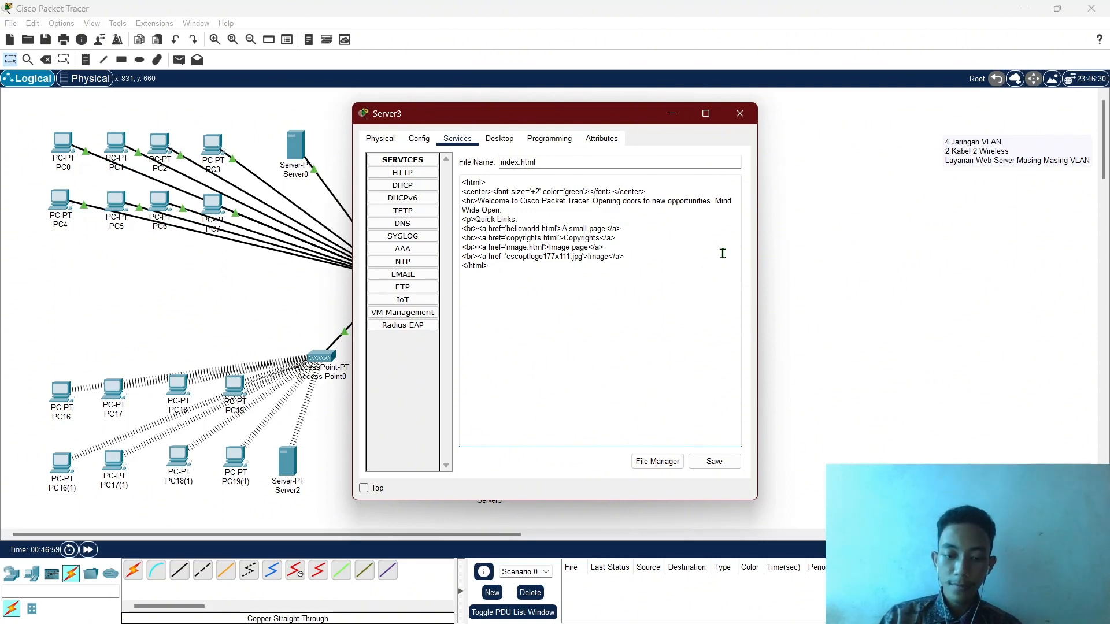
type("FOTO")
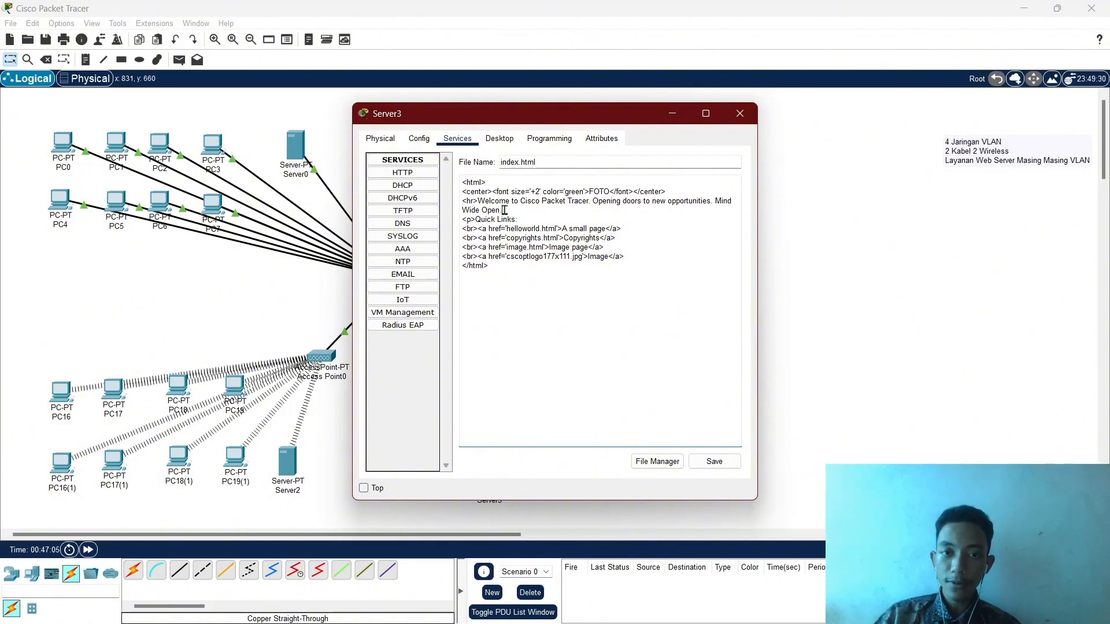
left_click_drag(504, 210, 478, 201)
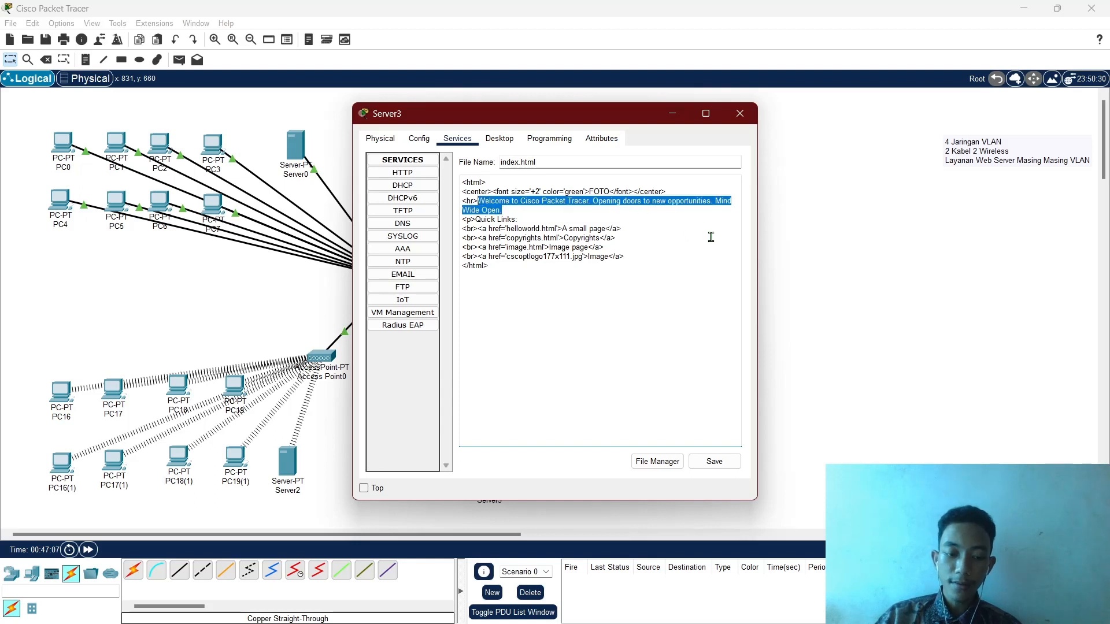
type("Foto")
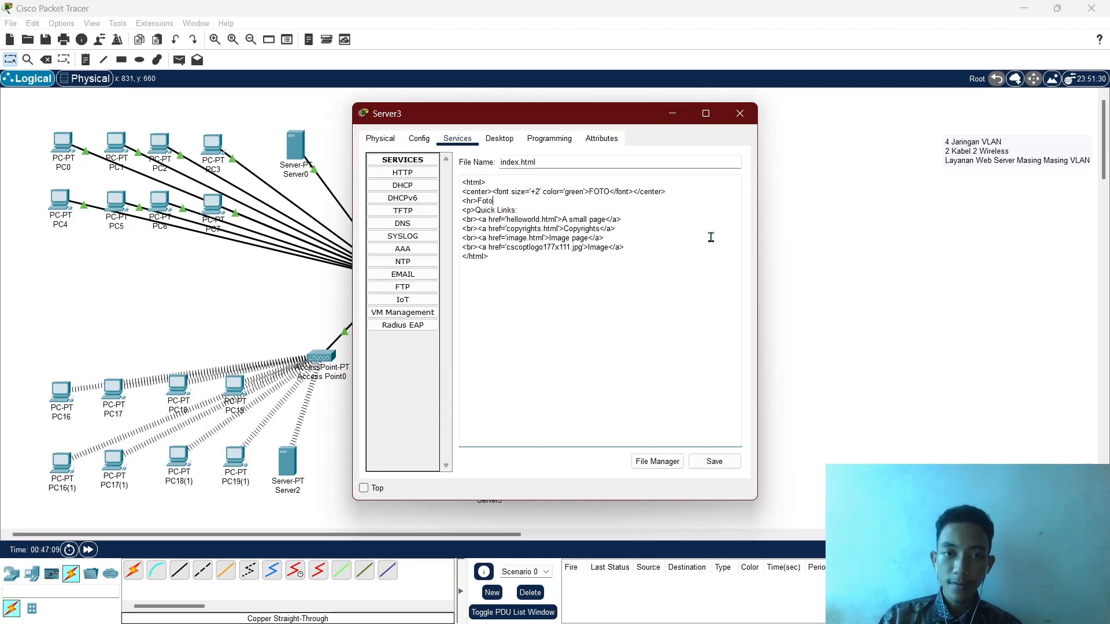
type(" Diri")
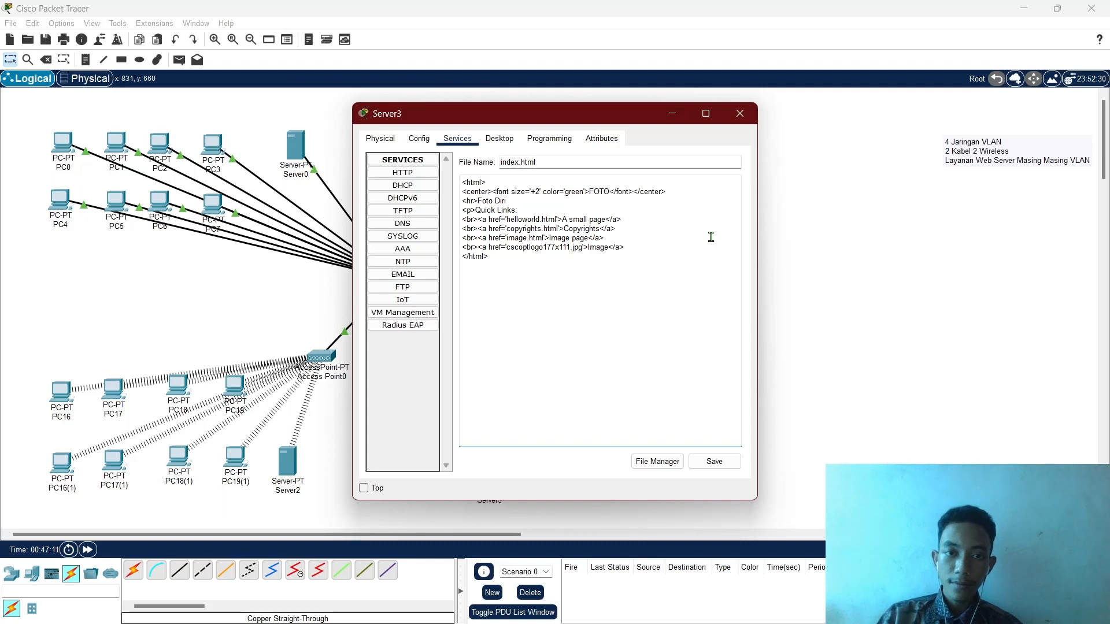
Relabel the first link 'Kembali ke Home Page' and point it to 192.168.10.2.
left_click(605, 220)
key("BackSpace")
key("BackSpace")
key("BackSpace")
key("BackSpace")
key("BackSpace")
key("BackSpace")
key("BackSpace")
key("BackSpace")
key("BackSpace")
key("BackSpace")
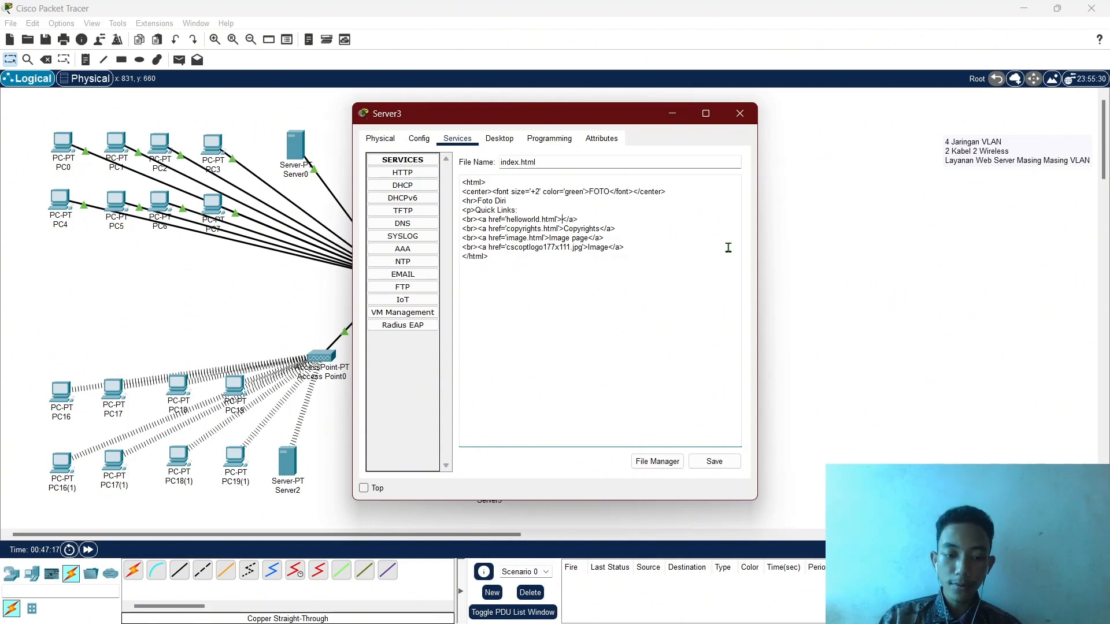
type("Kem")
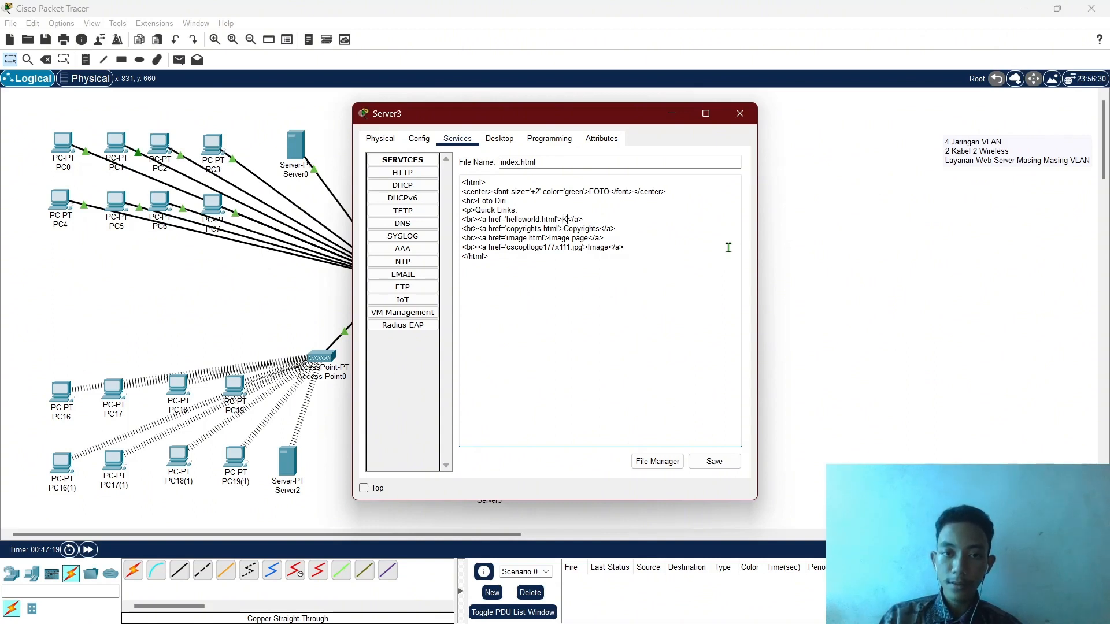
type("bali ke Home Page")
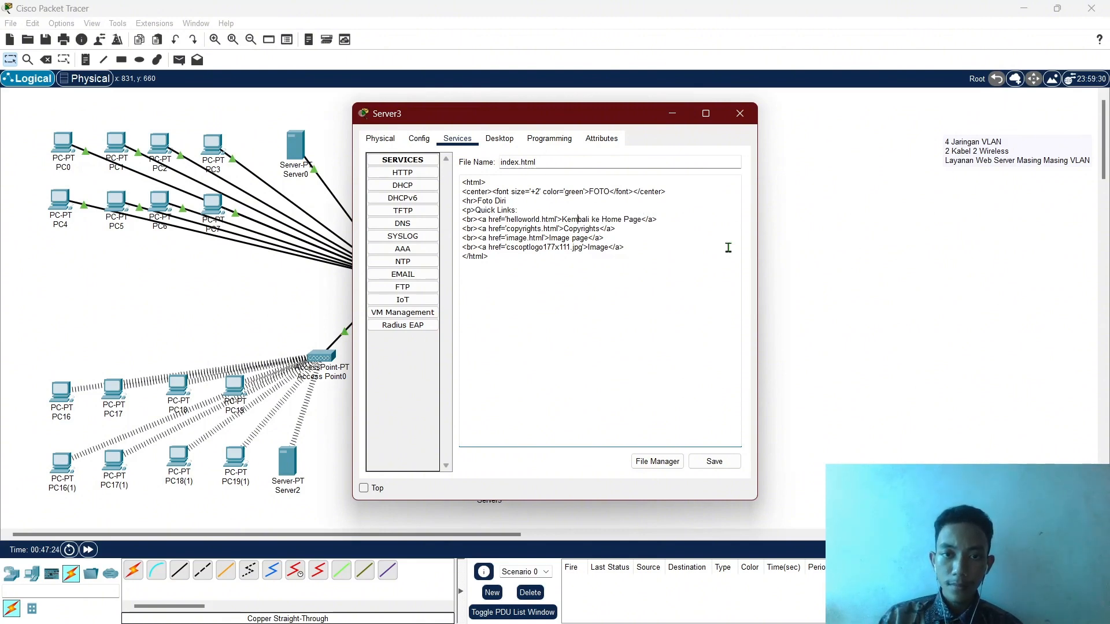
key("BackSpace")
key("BackSpace")
key("BackSpace")
key("BackSpace")
key("BackSpace")
key("BackSpace")
key("BackSpace")
key("BackSpace")
key("BackSpace")
key("BackSpace")
key("BackSpace")
key("BackSpace")
key("BackSpace")
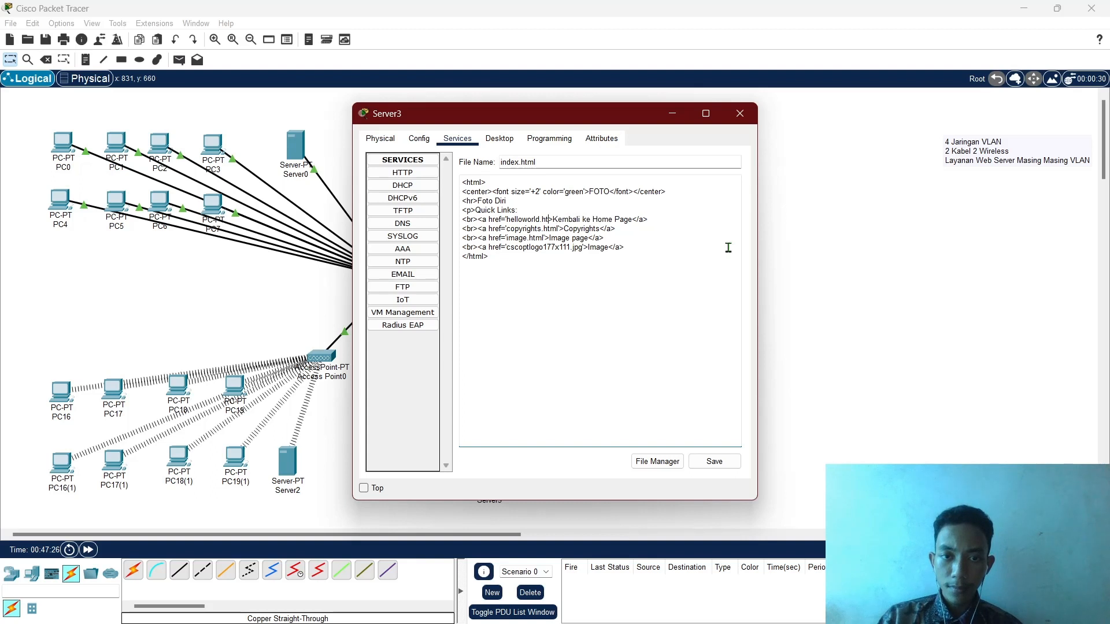
key("BackSpace")
key("BackSpace")
key("BackSpace")
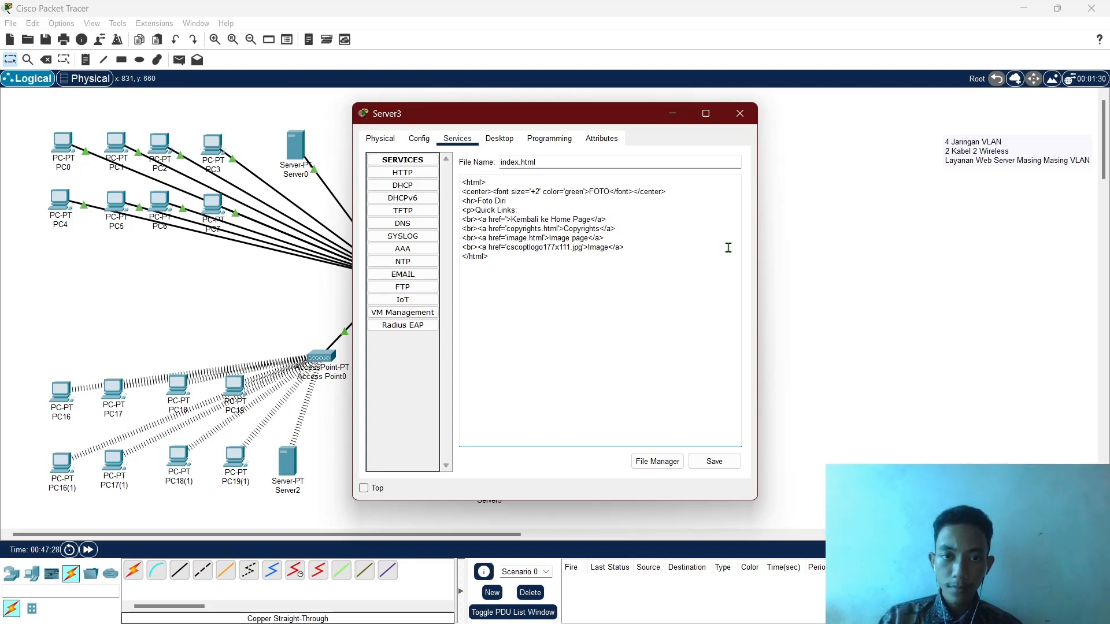
type("192.1")
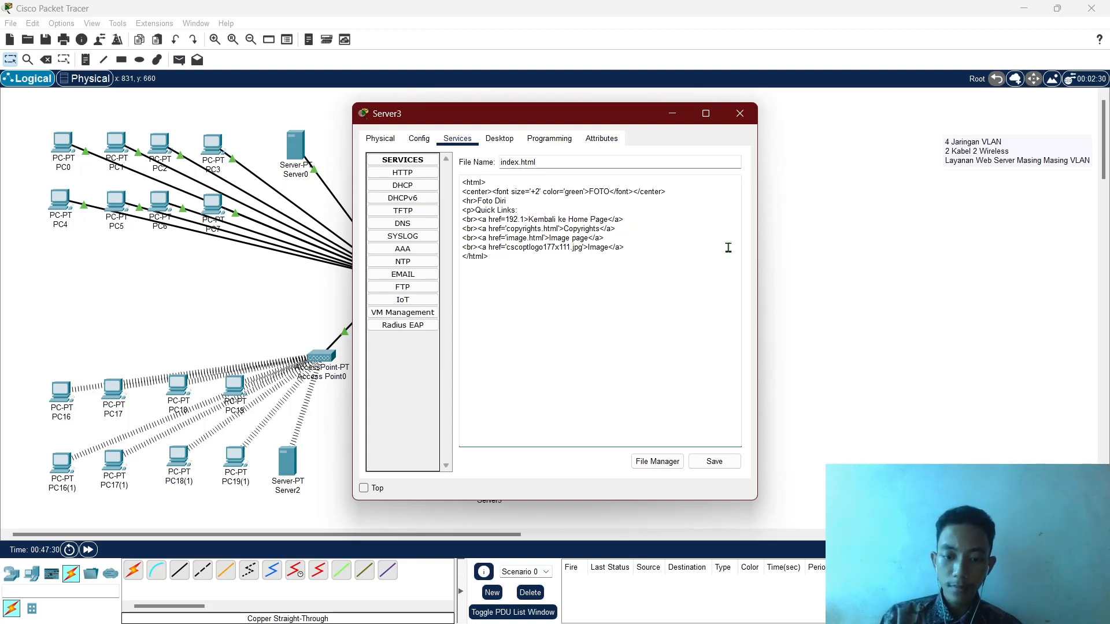
type("68.10.2")
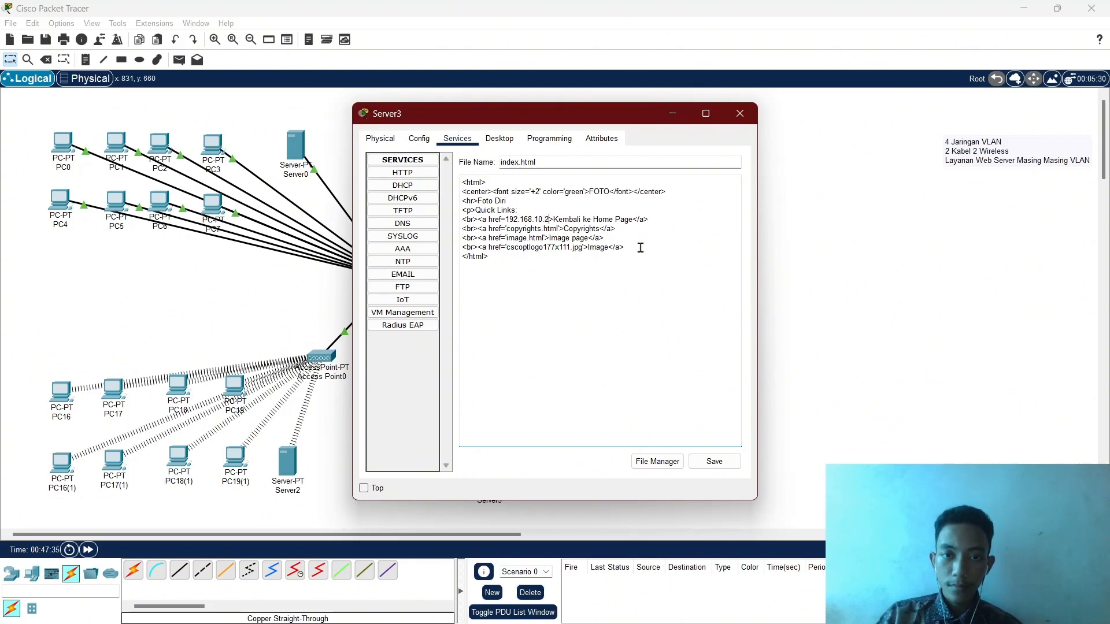
Delete the Copyrights and Image page links, rename the Image link to Foto Diri, and save.
left_click(603, 239)
left_click_drag(606, 237, 462, 232)
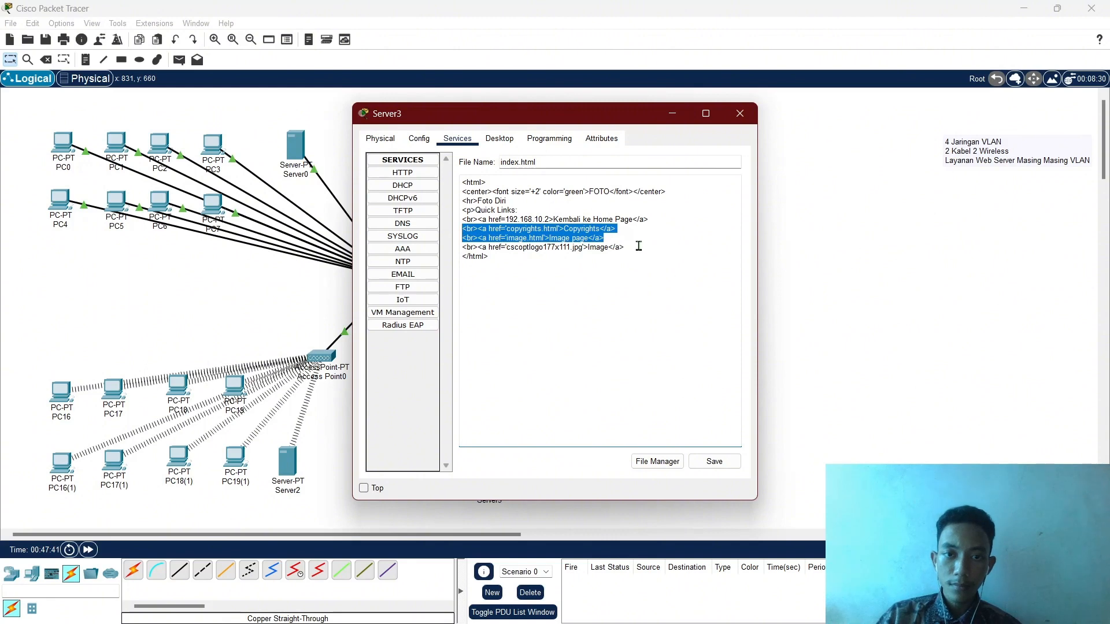
key("BackSpace")
key("Delete")
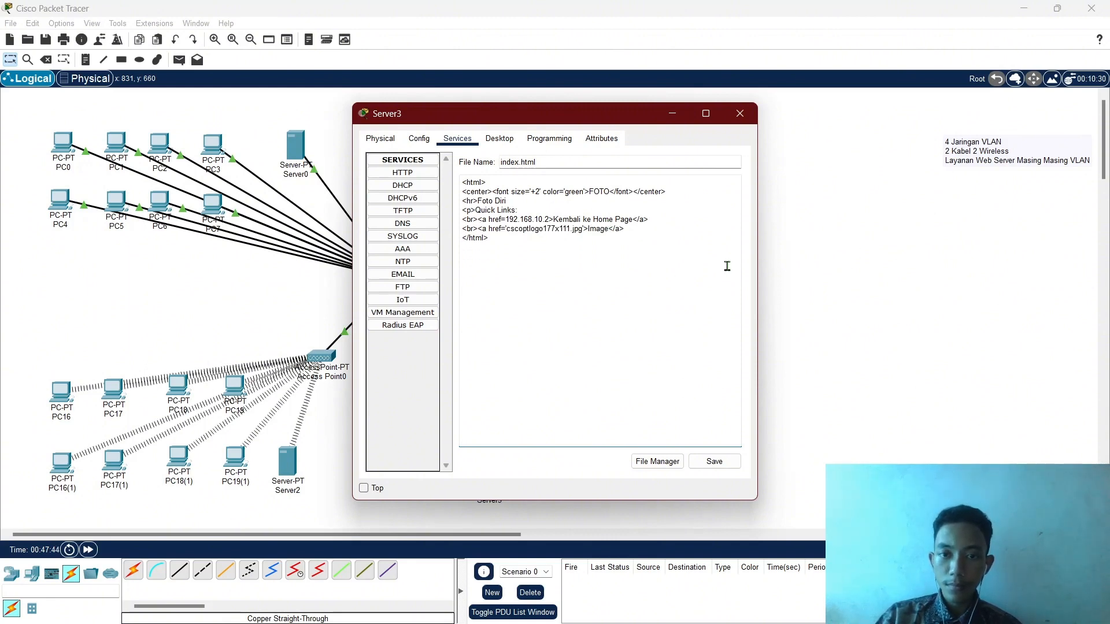
key("BackSpace")
key("BackSpace")
key("BackSpace")
key("BackSpace")
key("BackSpace")
type("Foo")
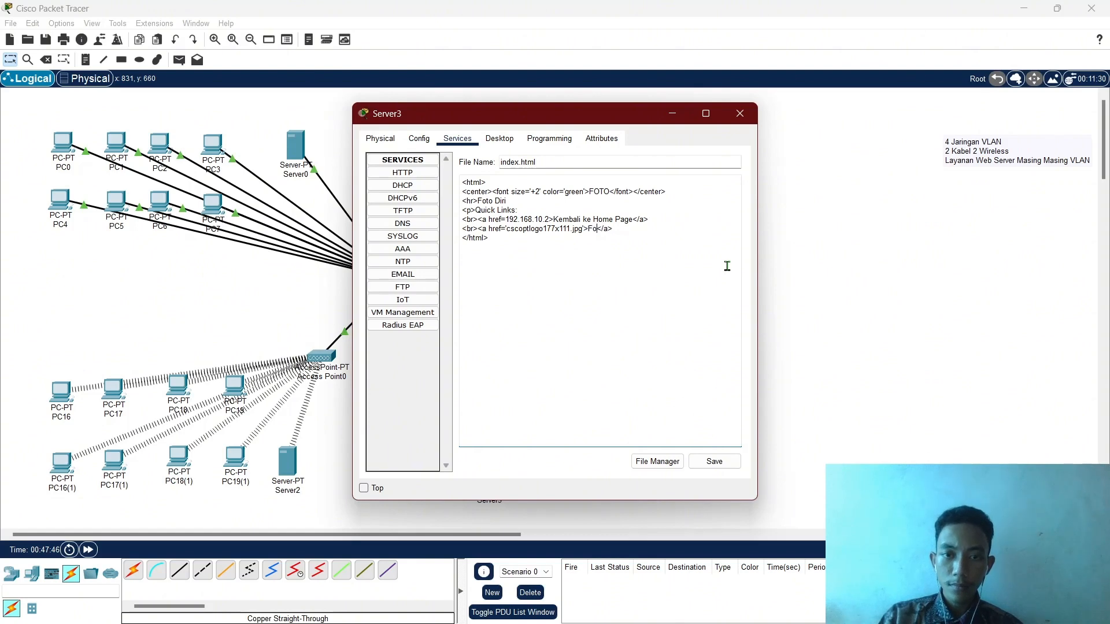
type("to ")
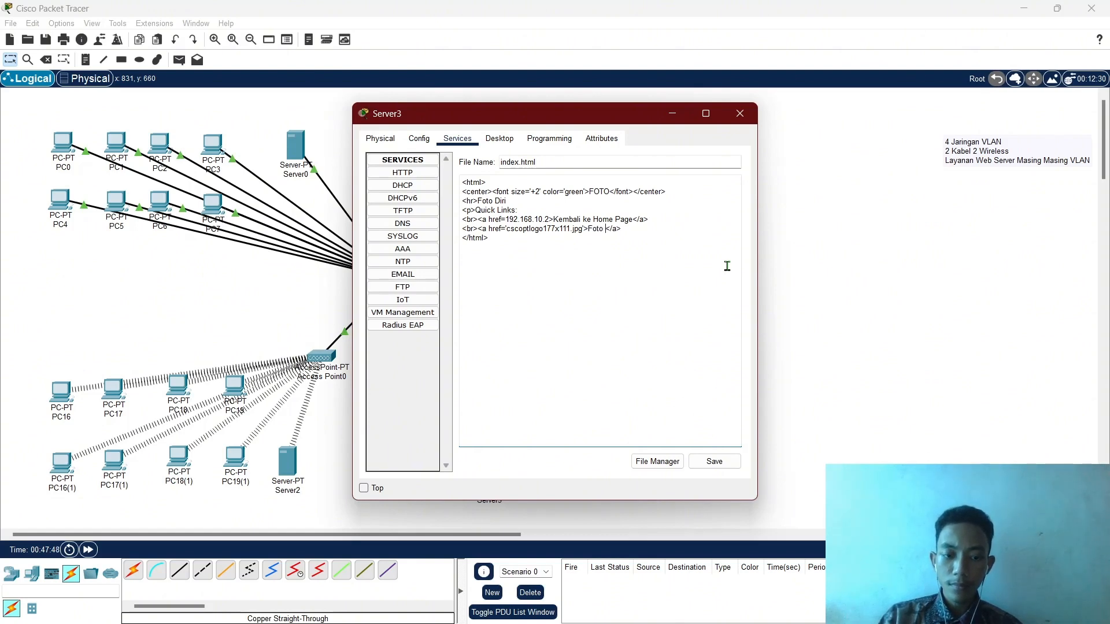
type("Diri")
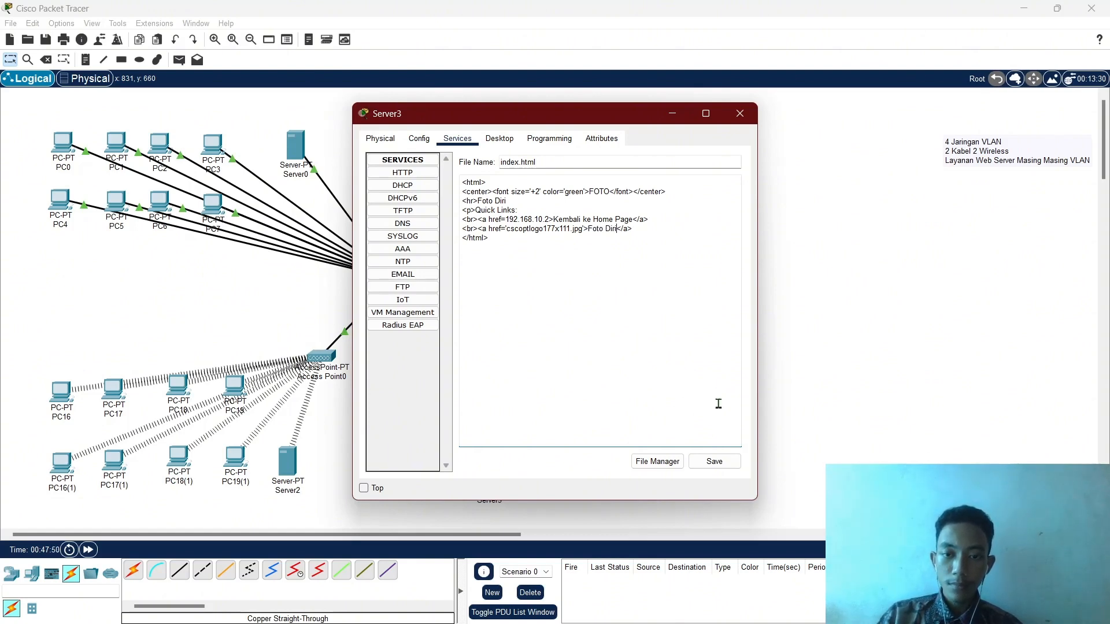
left_click(713, 462)
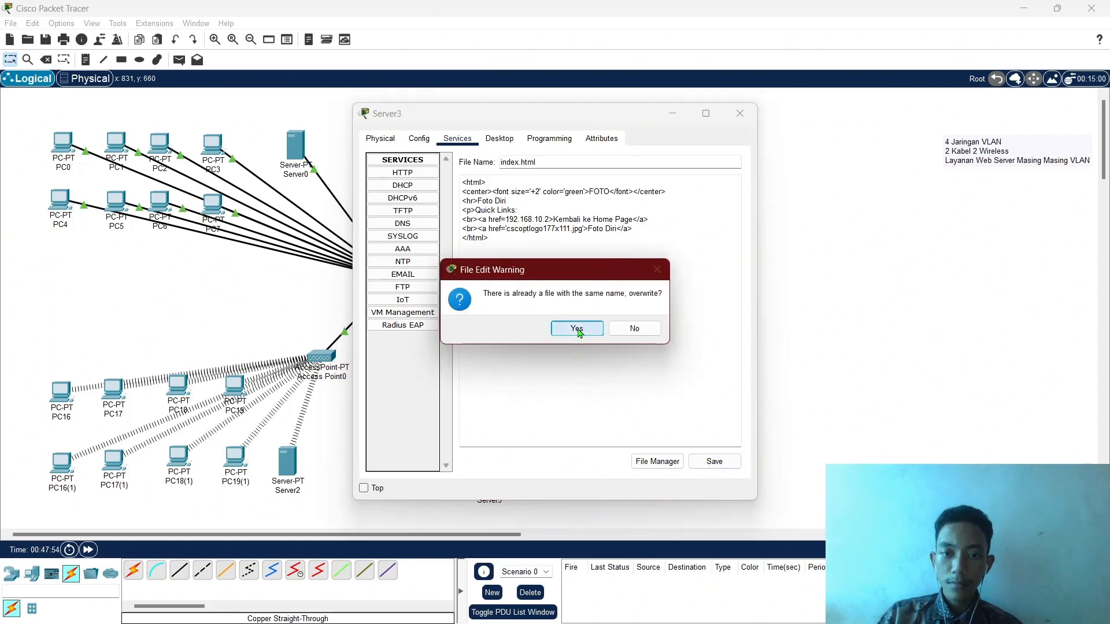
Confirm the index.html overwrite and import a2.jpg from Downloads into Server3, replacing the existing copy.
left_click(577, 329)
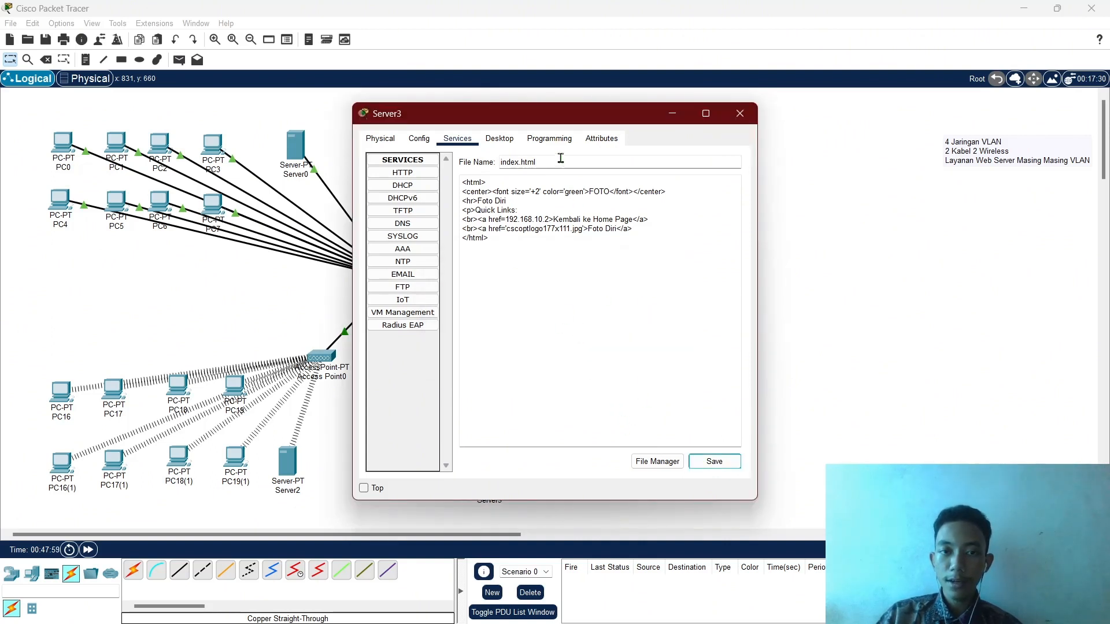
left_click(666, 466)
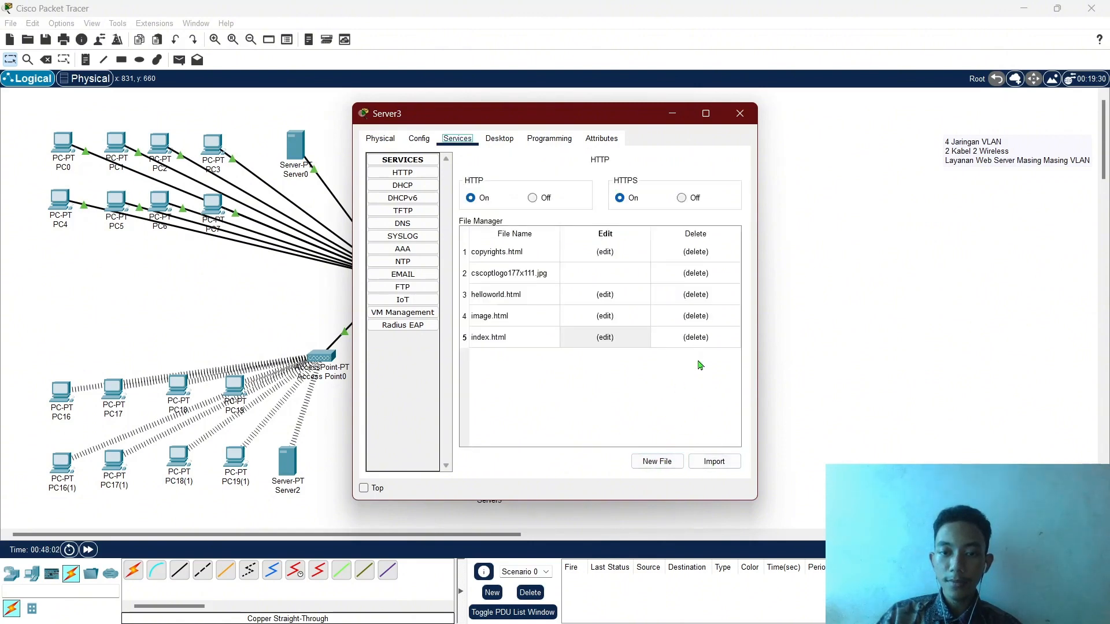
left_click(720, 464)
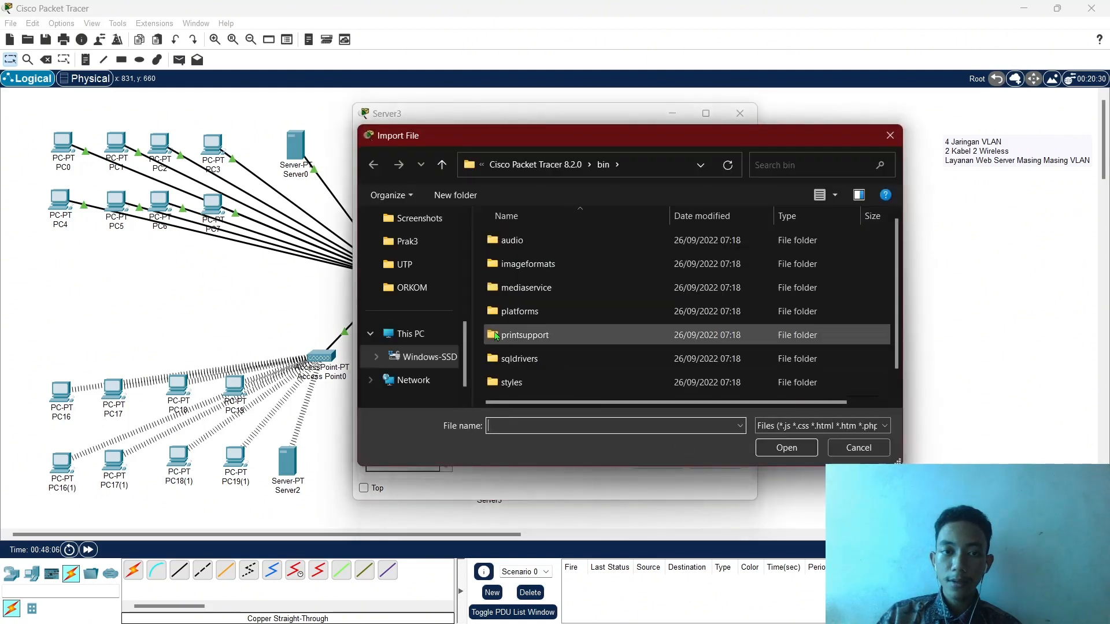
left_click(417, 338)
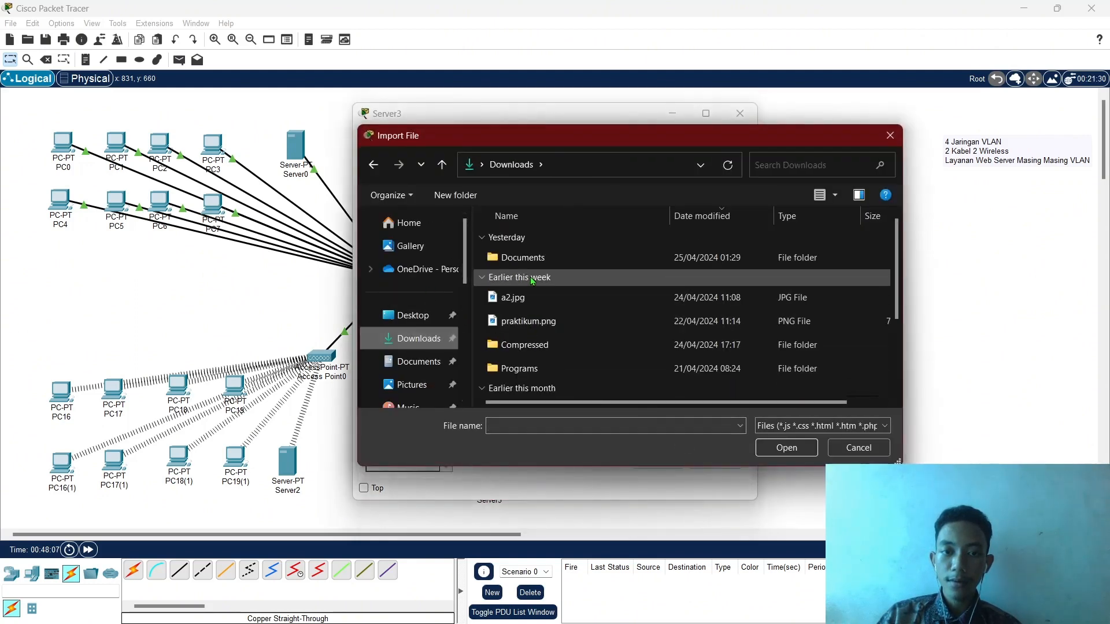
left_click(536, 300)
left_click(786, 448)
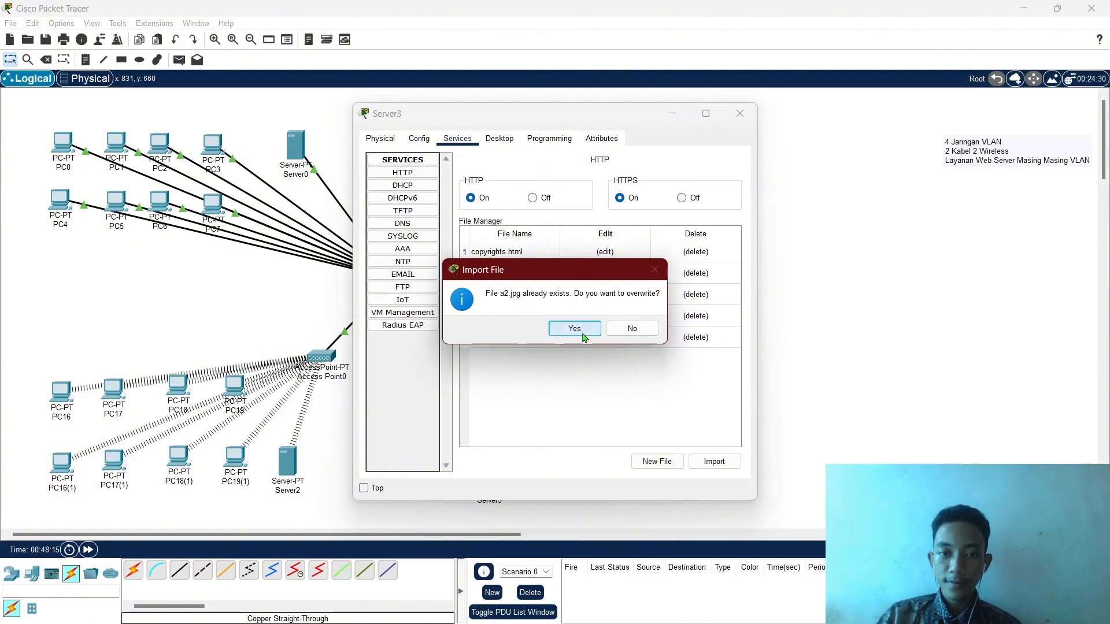
left_click(583, 337)
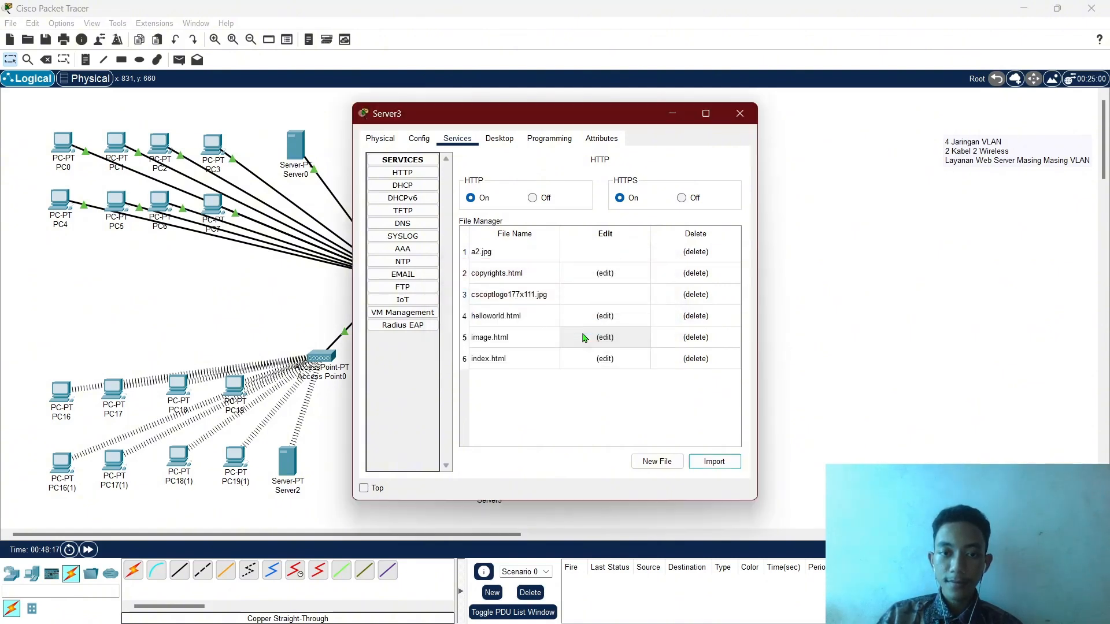
left_click(492, 255)
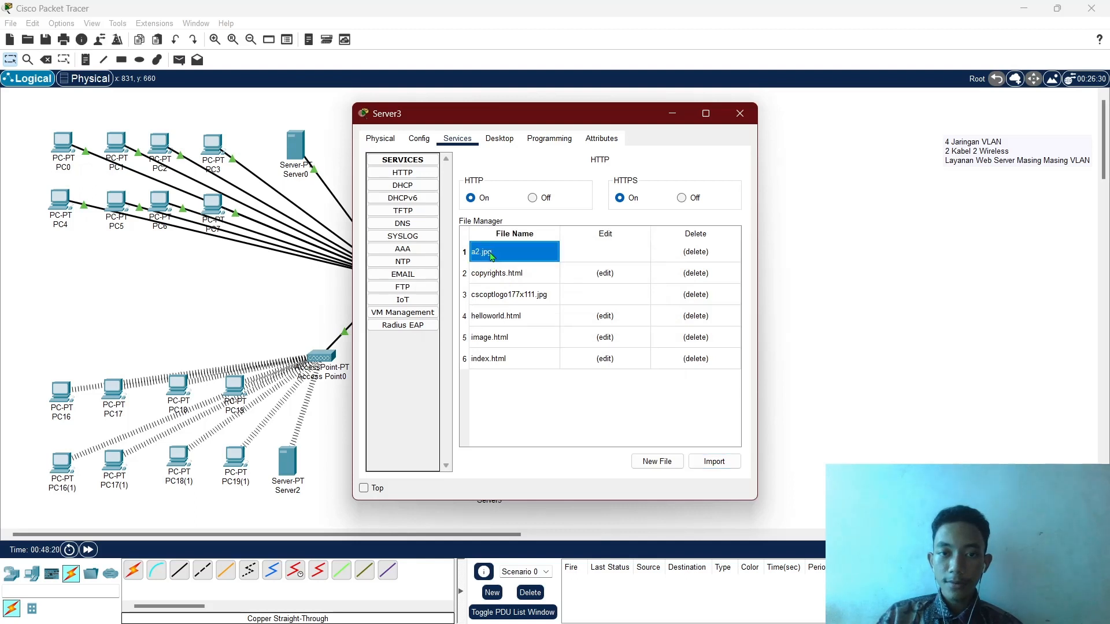
Point index.html's image link to a2.jpg, save it over the existing file, and close Server3.
left_click(607, 361)
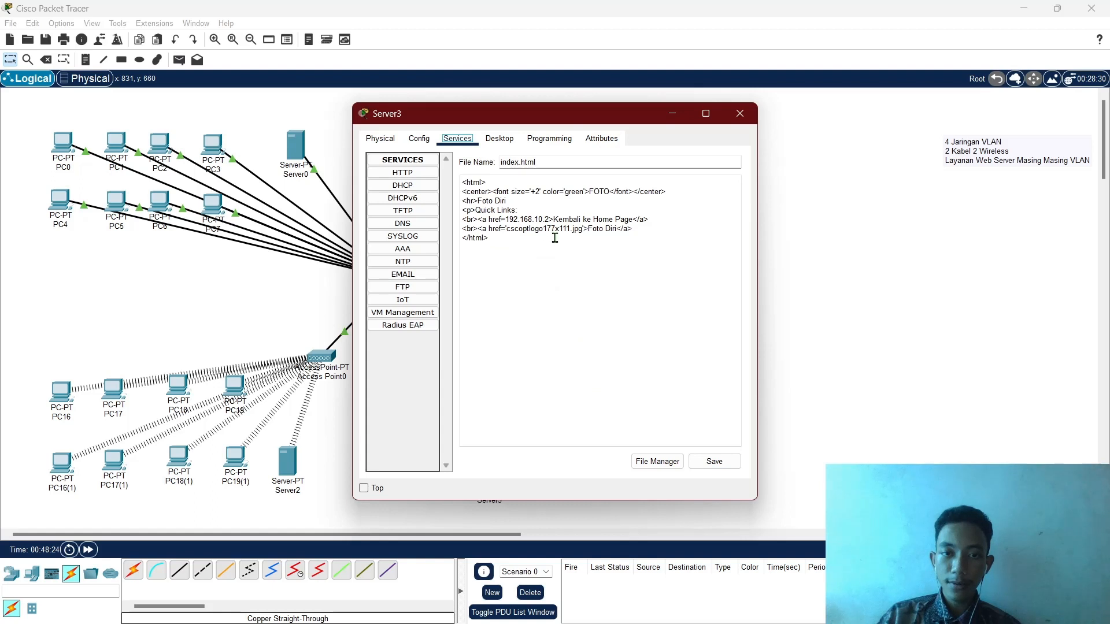
left_click(687, 297)
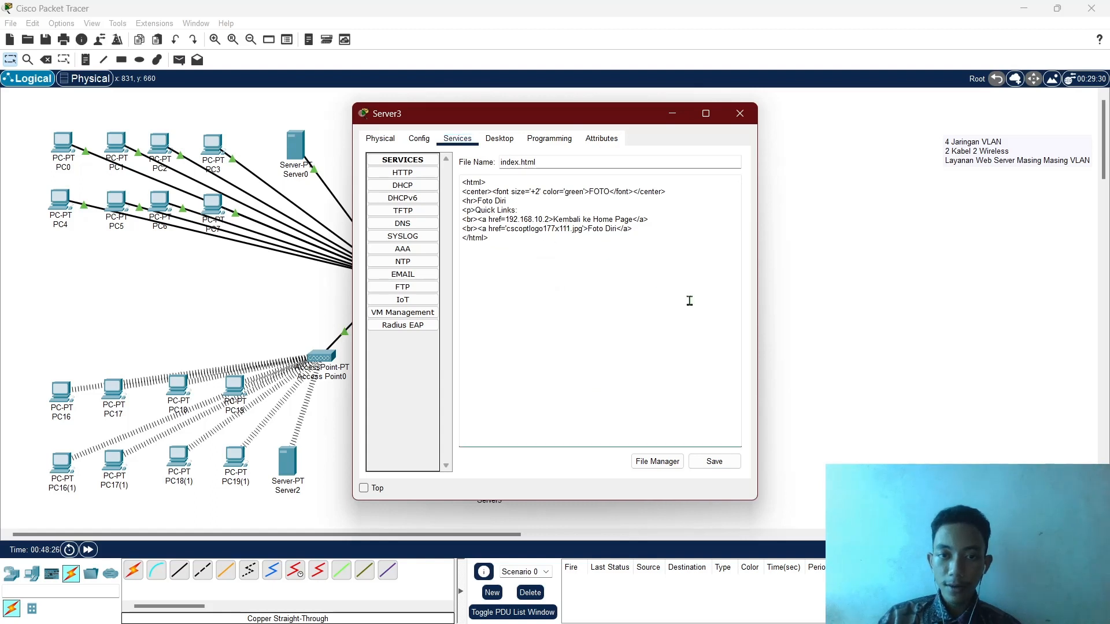
key("BackSpace")
key("BackSpace")
key("BackSpace")
key("BackSpace")
key("BackSpace")
key("BackSpace")
key("BackSpace")
key("BackSpace")
key("BackSpace")
key("BackSpace")
key("BackSpace")
key("BackSpace")
key("BackSpace")
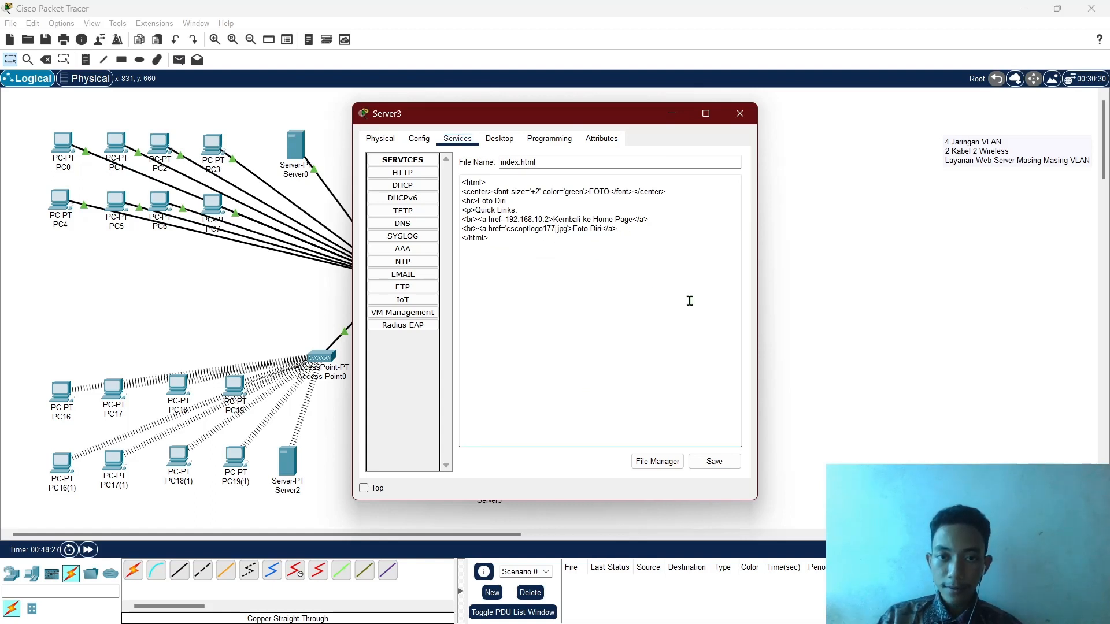
key("BackSpace")
key("BackSpace")
key("BackSpace")
key("BackSpace")
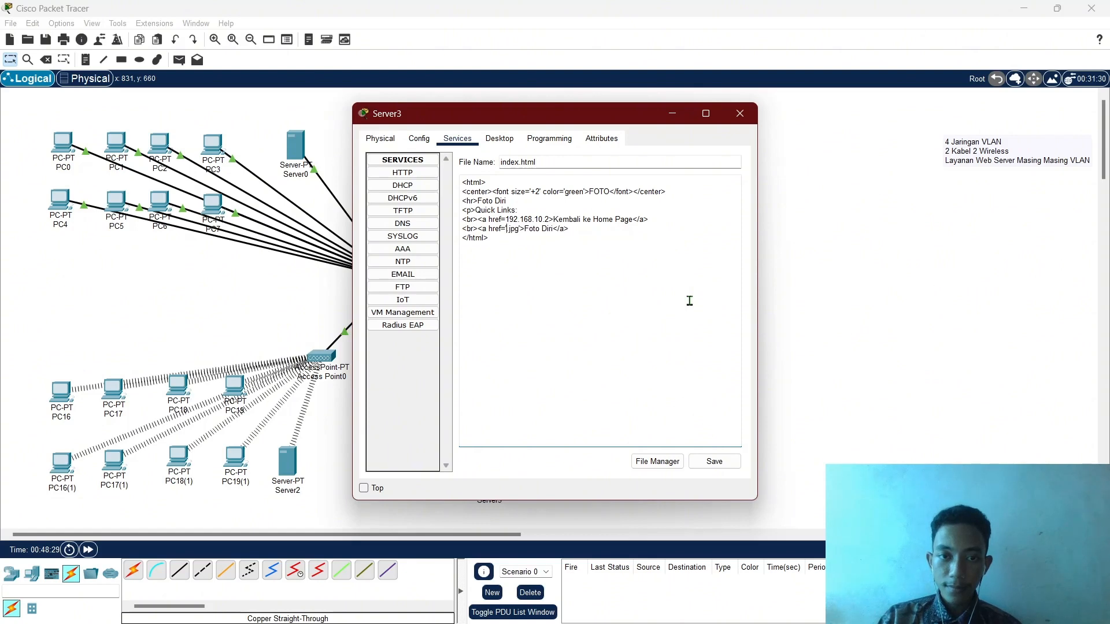
type("a2")
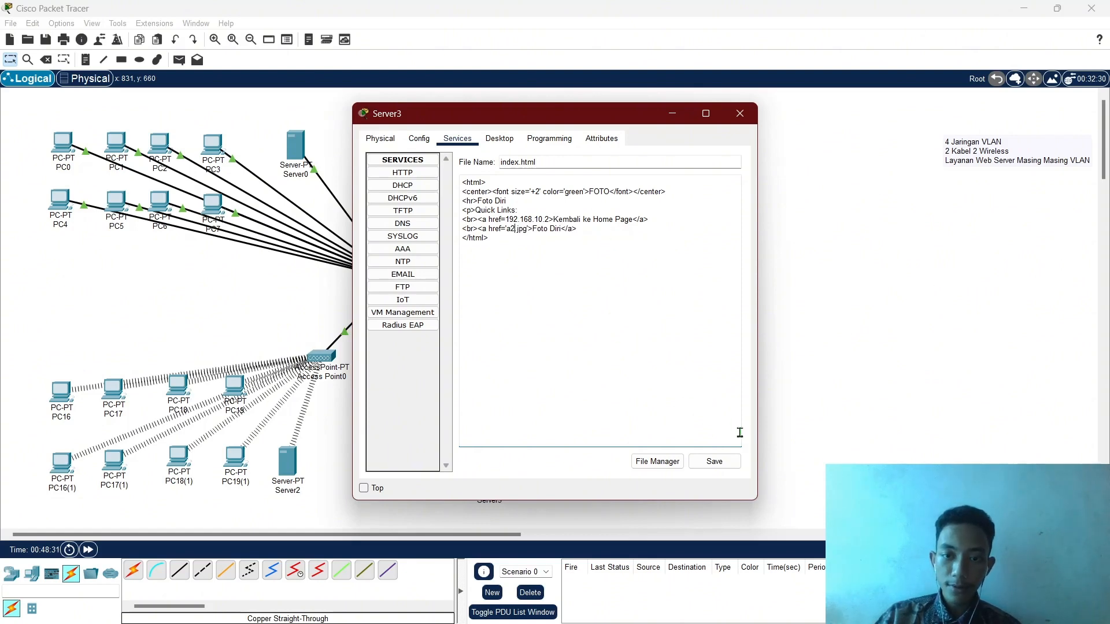
left_click(732, 463)
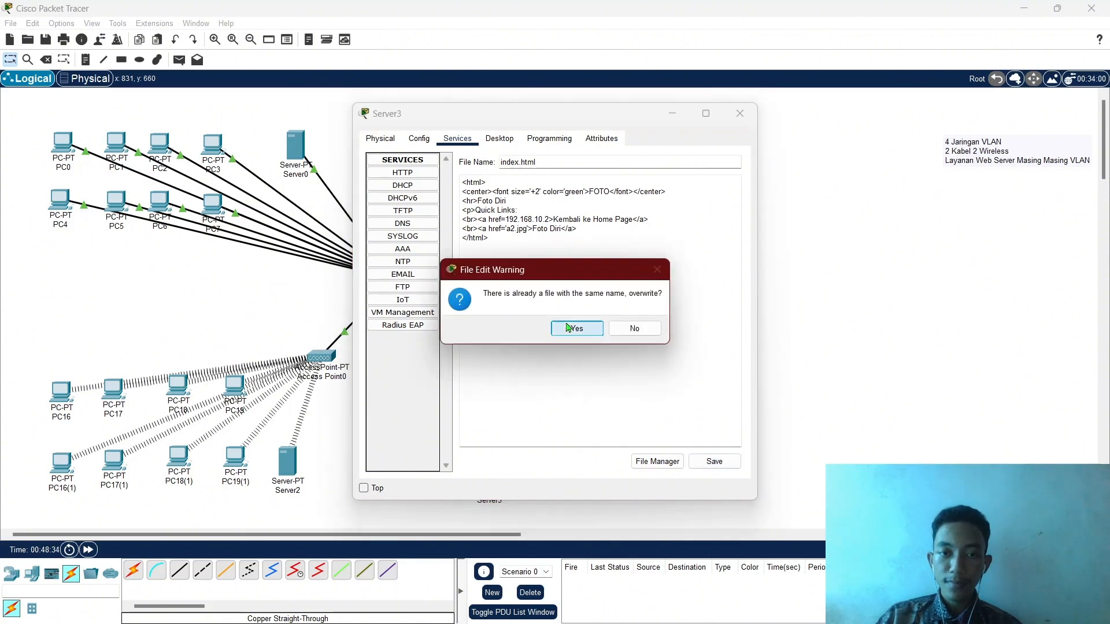
left_click(569, 327)
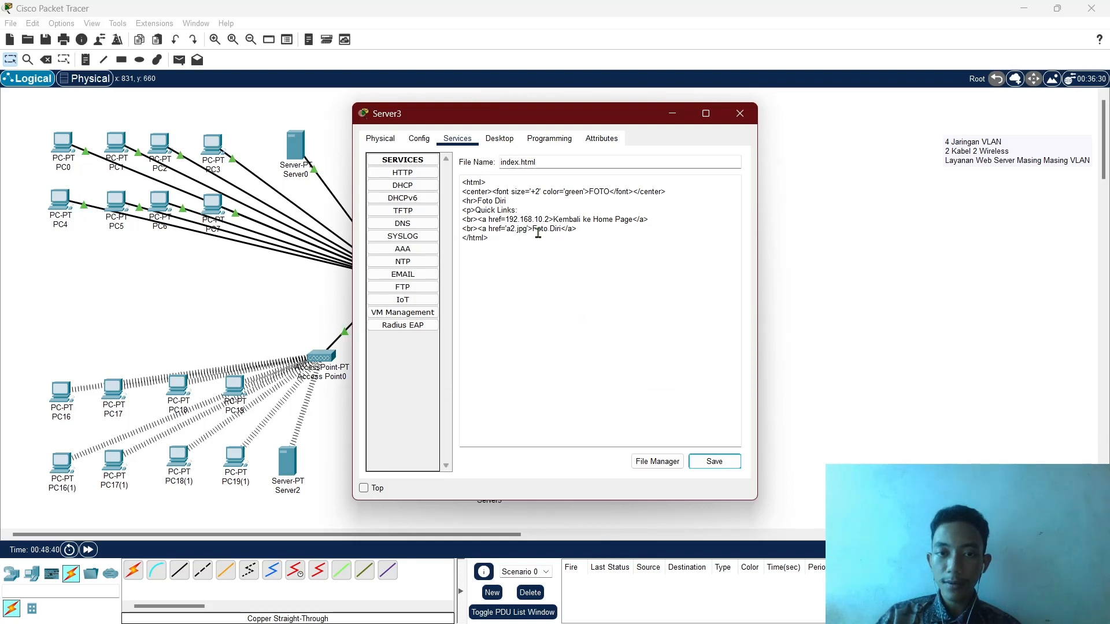
left_click(664, 461)
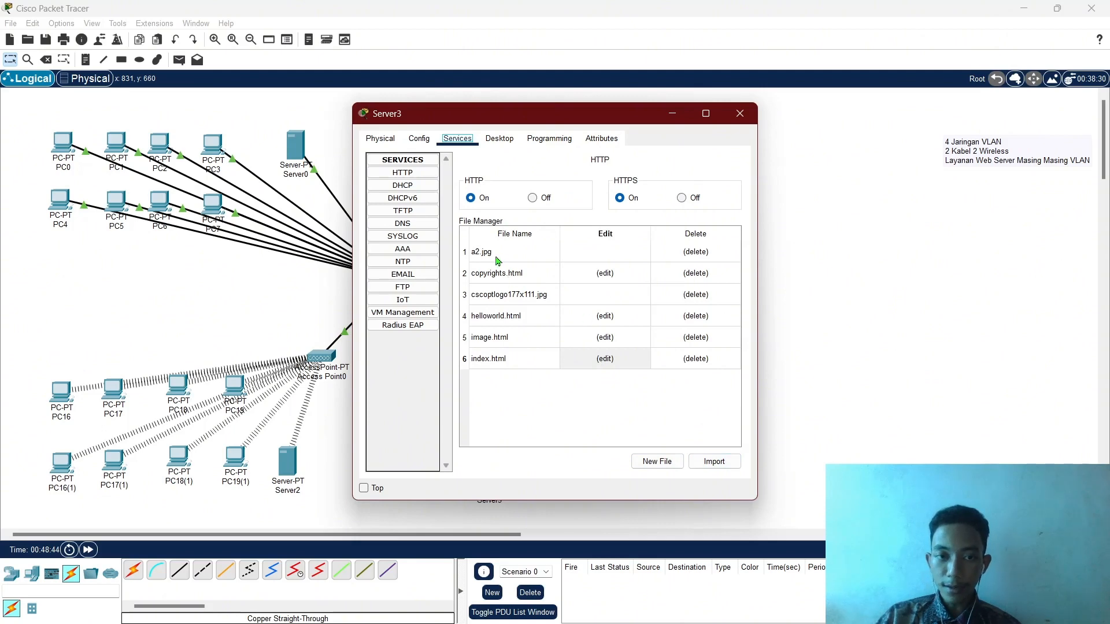
left_click(740, 113)
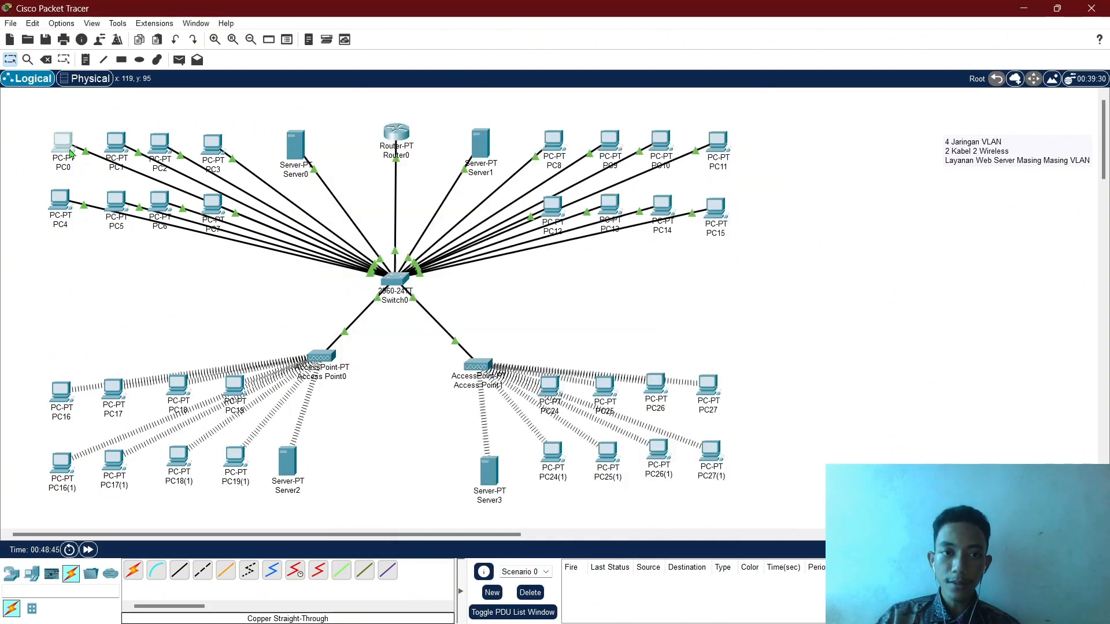
On PC0, find that the Contact page's home link gives File Not Found while Biodata's returns HOME.
left_click(64, 142)
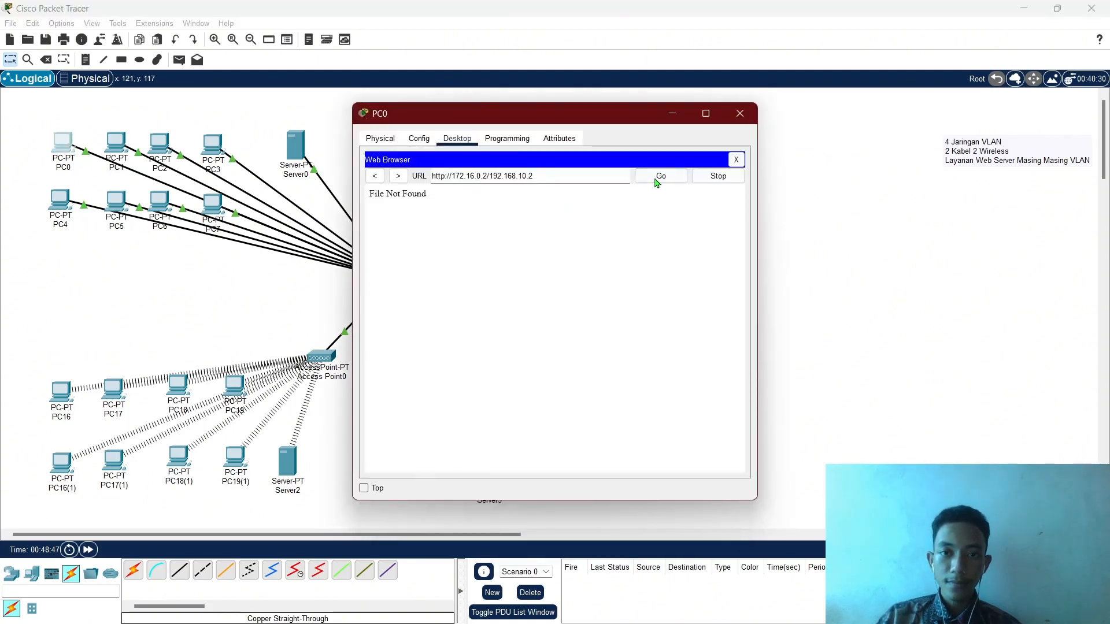
left_click(376, 177)
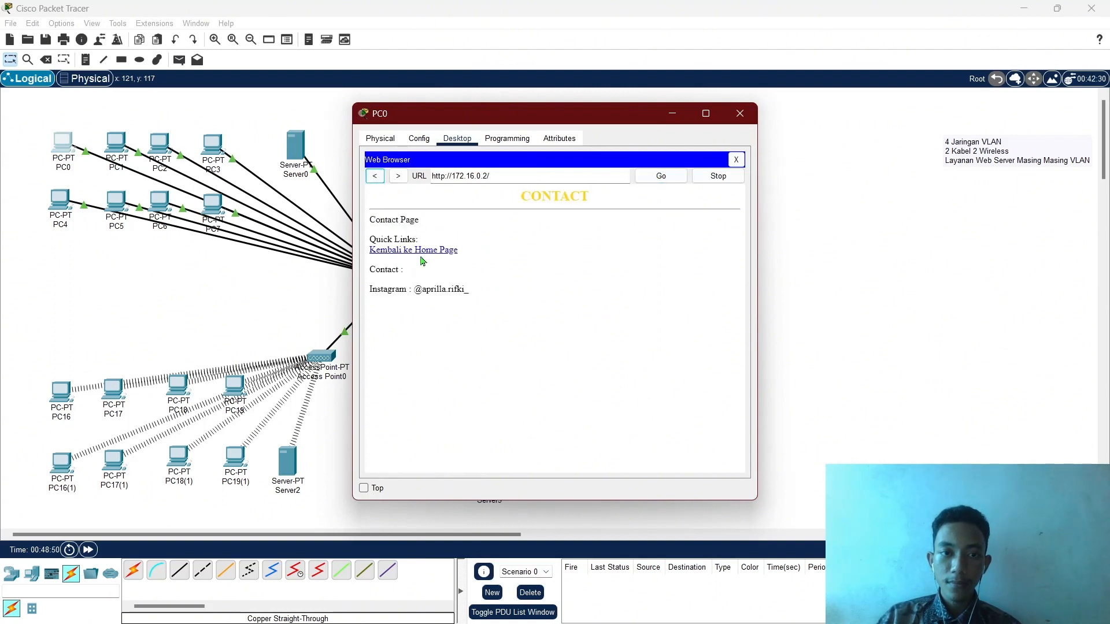
left_click(425, 254)
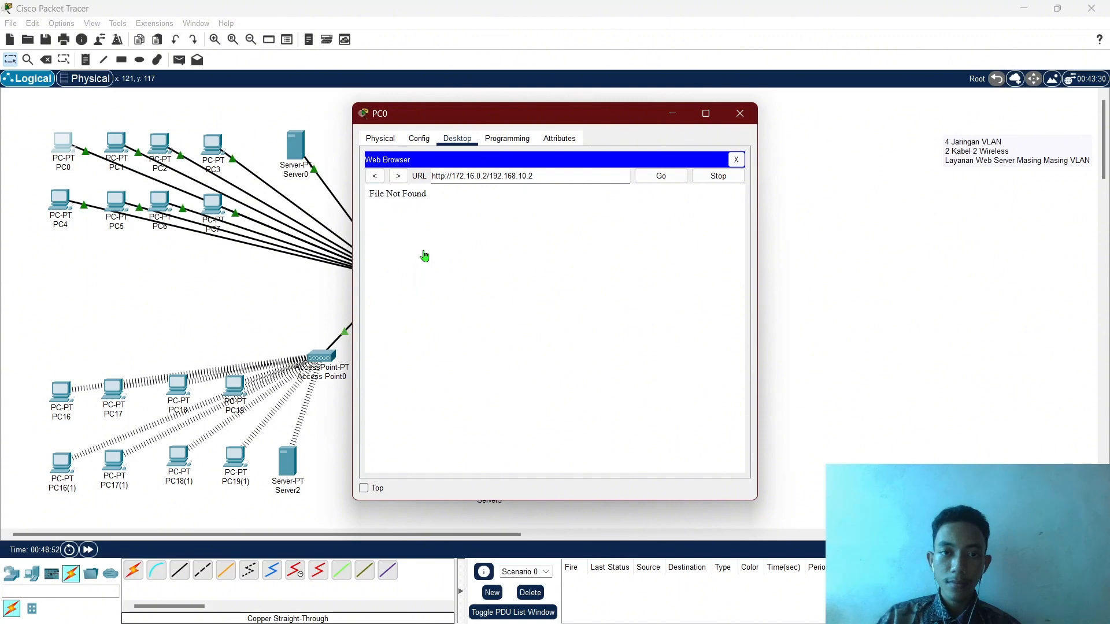
left_click(377, 177)
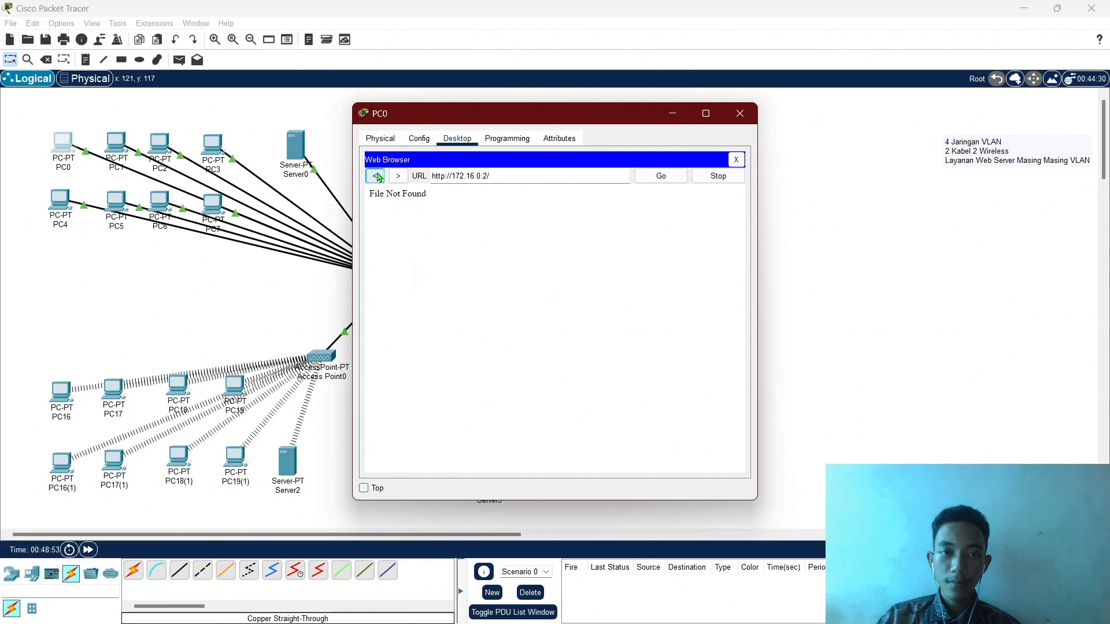
left_click(377, 177)
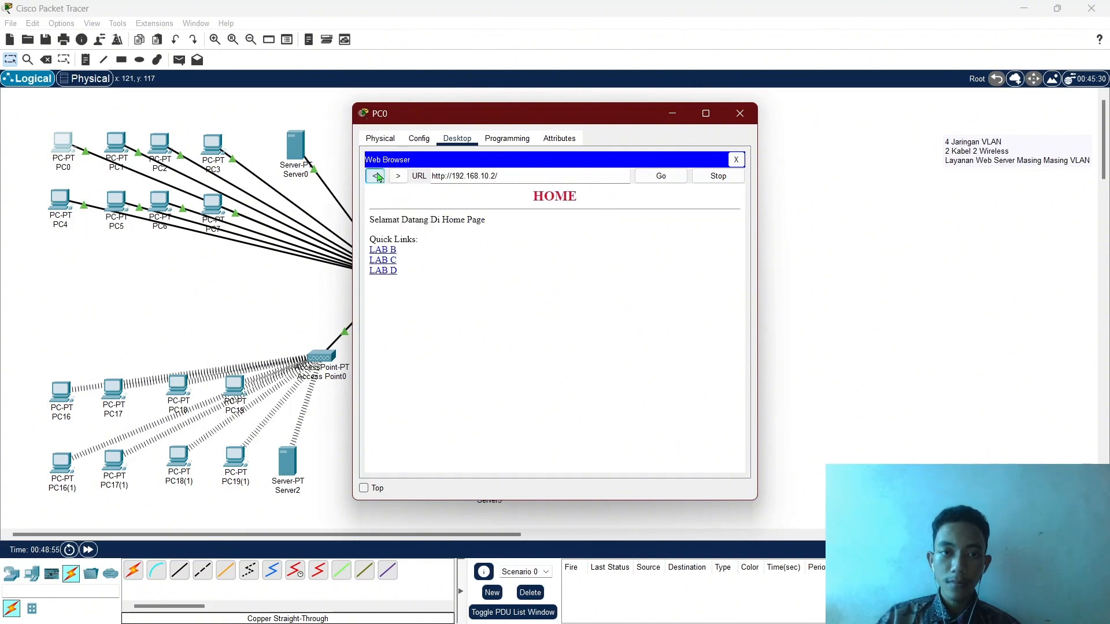
left_click(392, 255)
left_click(392, 251)
left_click(668, 112)
left_click(287, 461)
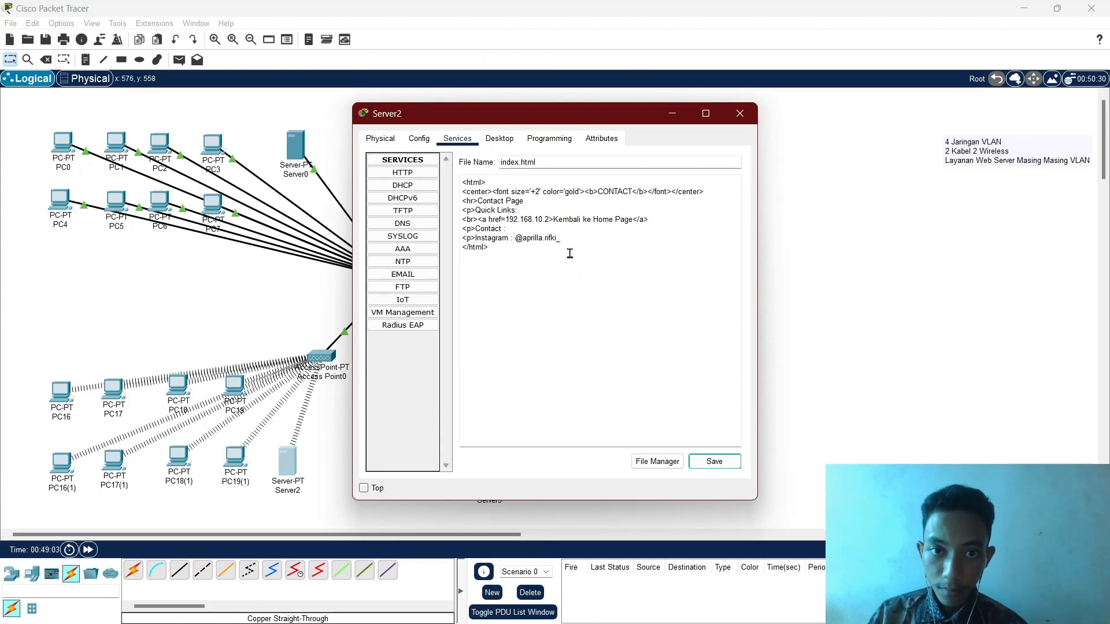
Compare with Server1's page code, then begin adding http before Server2's home link address.
left_click(672, 114)
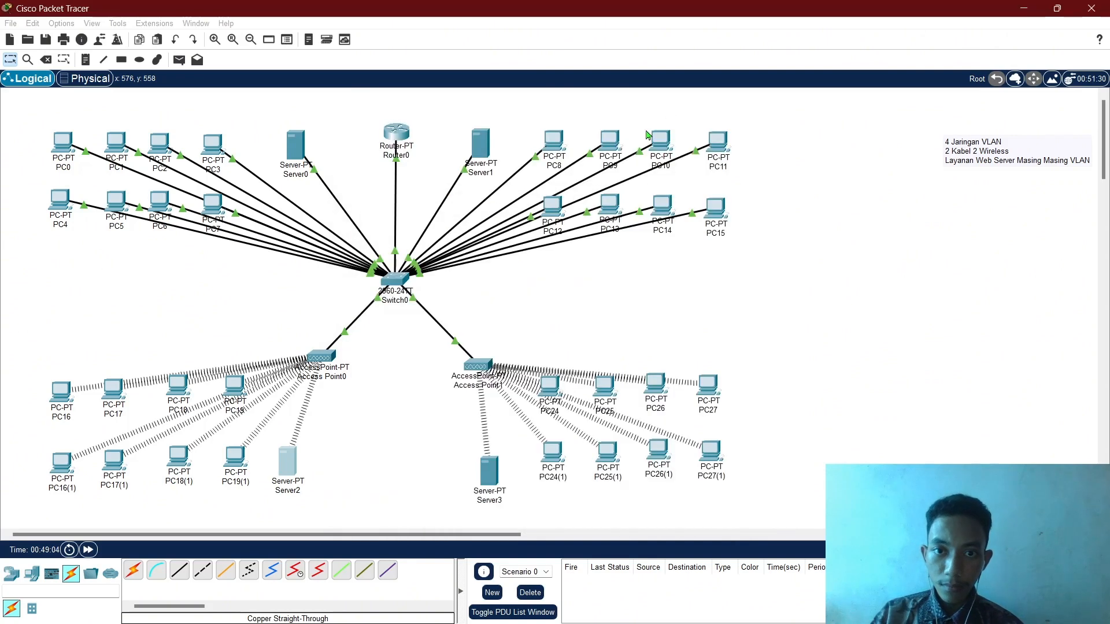
left_click(481, 145)
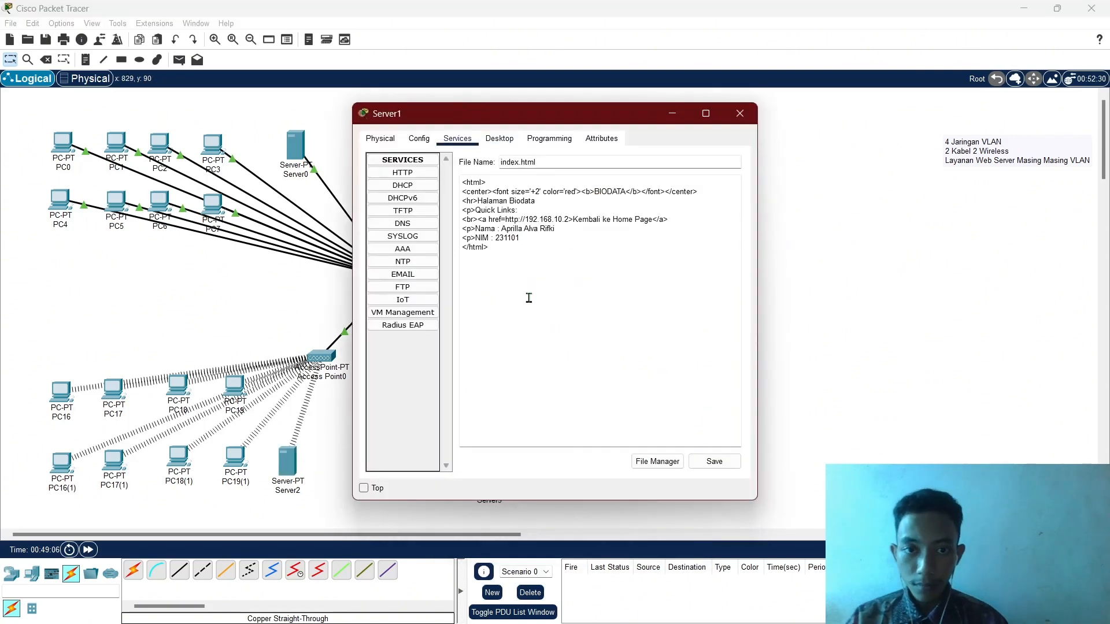
left_click(665, 122)
left_click(295, 468)
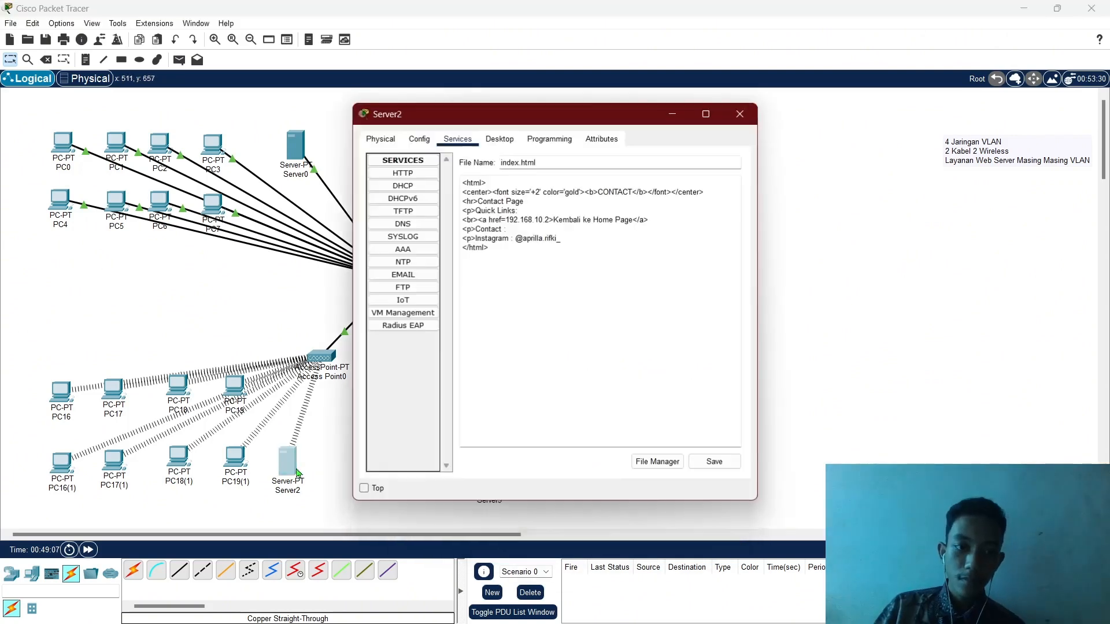
left_click(509, 220)
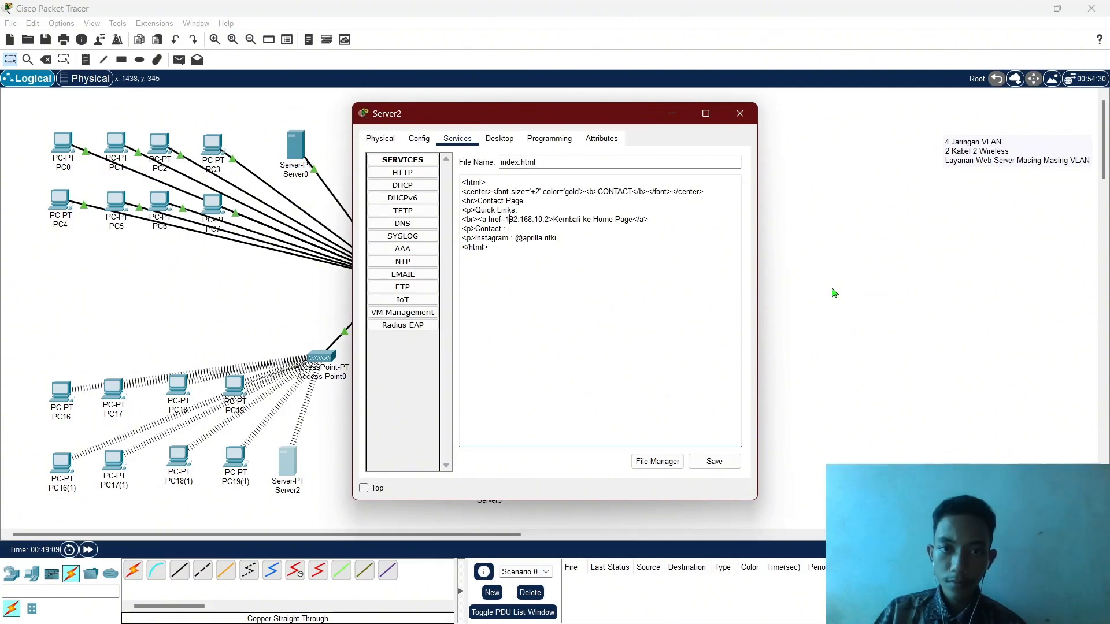
type("http")
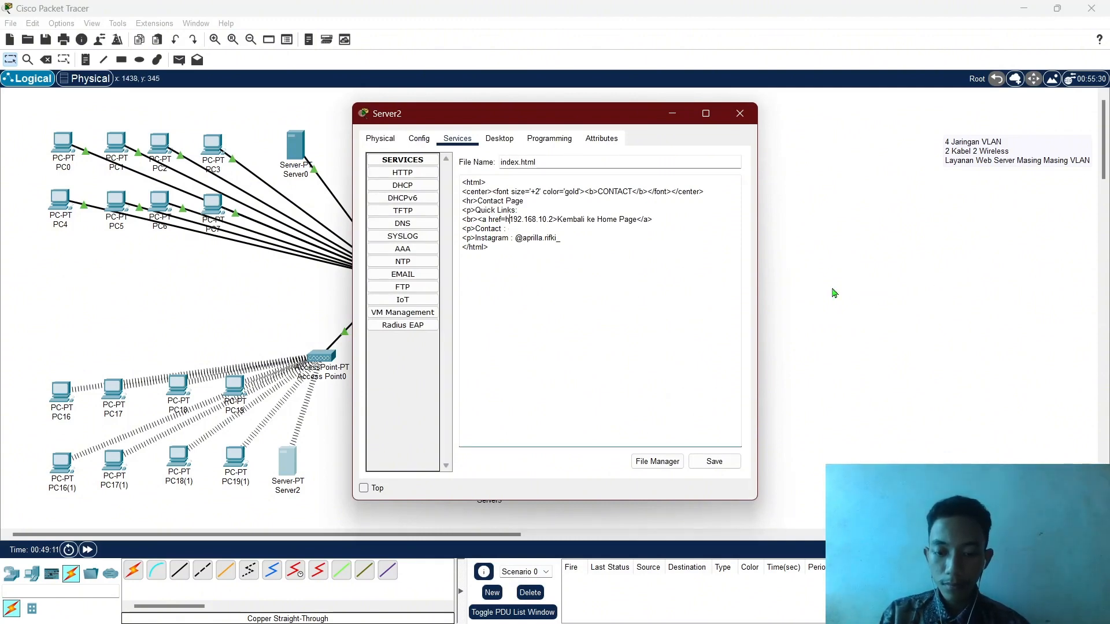
type("/")
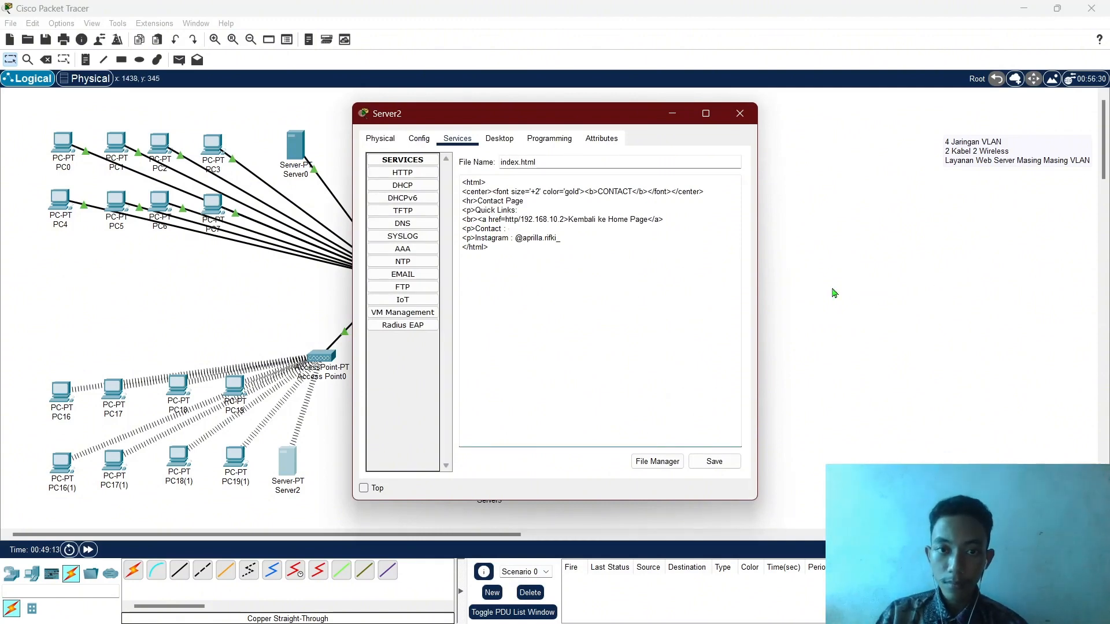
type(":")
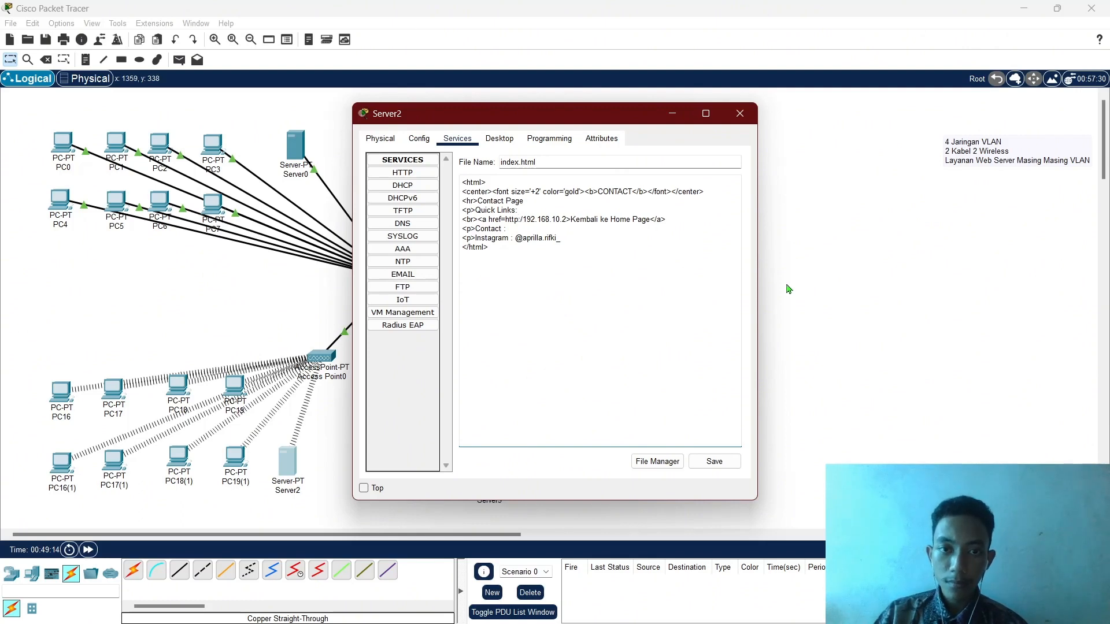
left_click(672, 113)
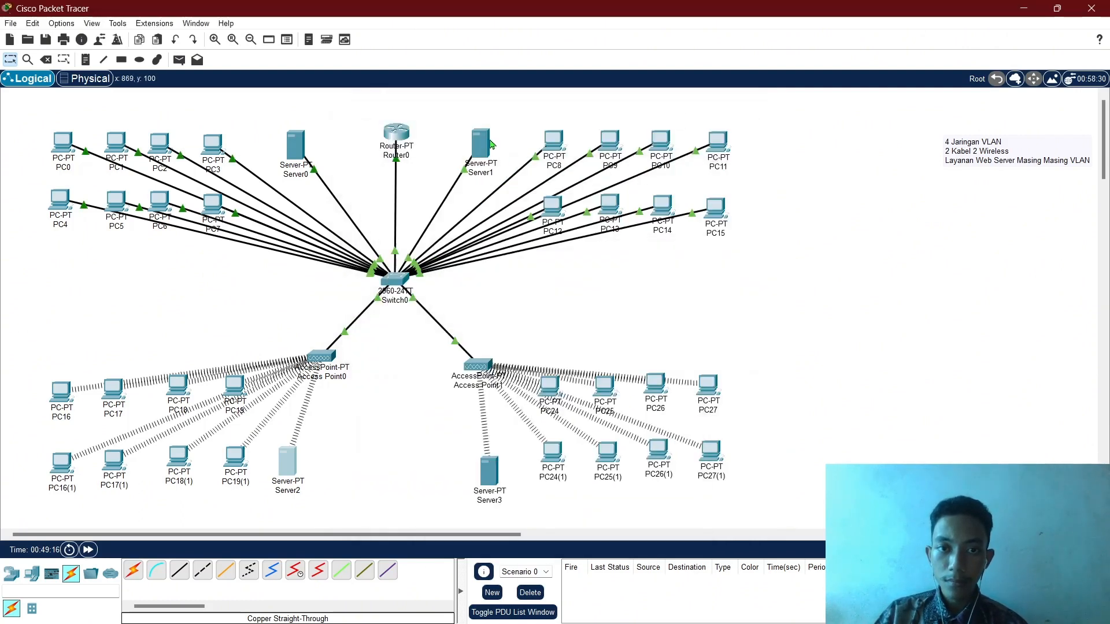
left_click(485, 141)
left_click(673, 113)
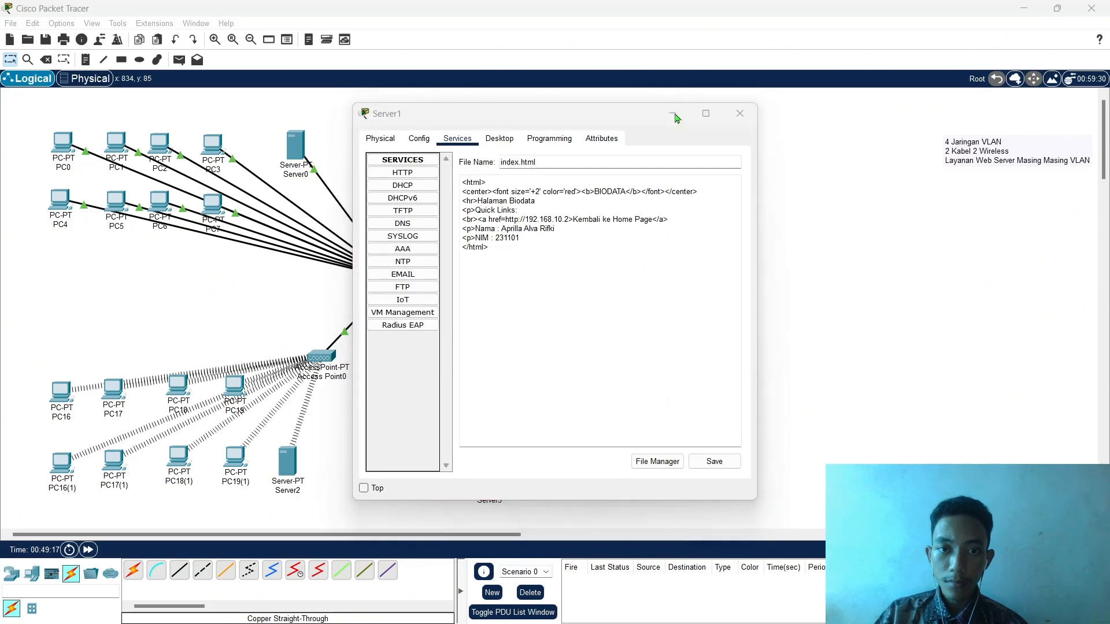
left_click(289, 466)
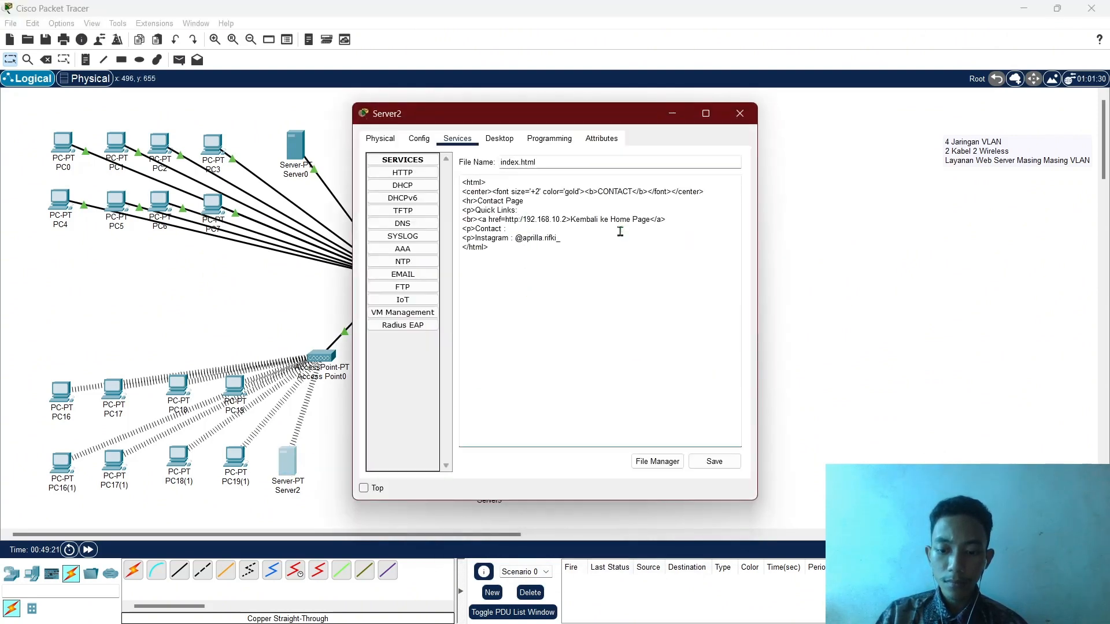
type("?")
key("BackSpace")
type("/")
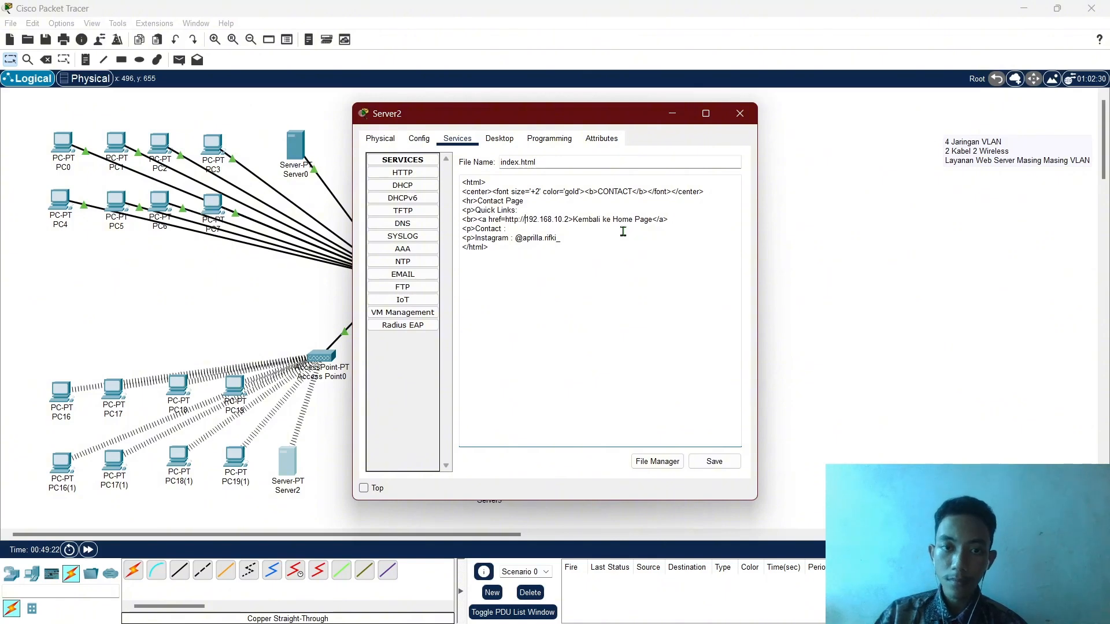
left_click(714, 462)
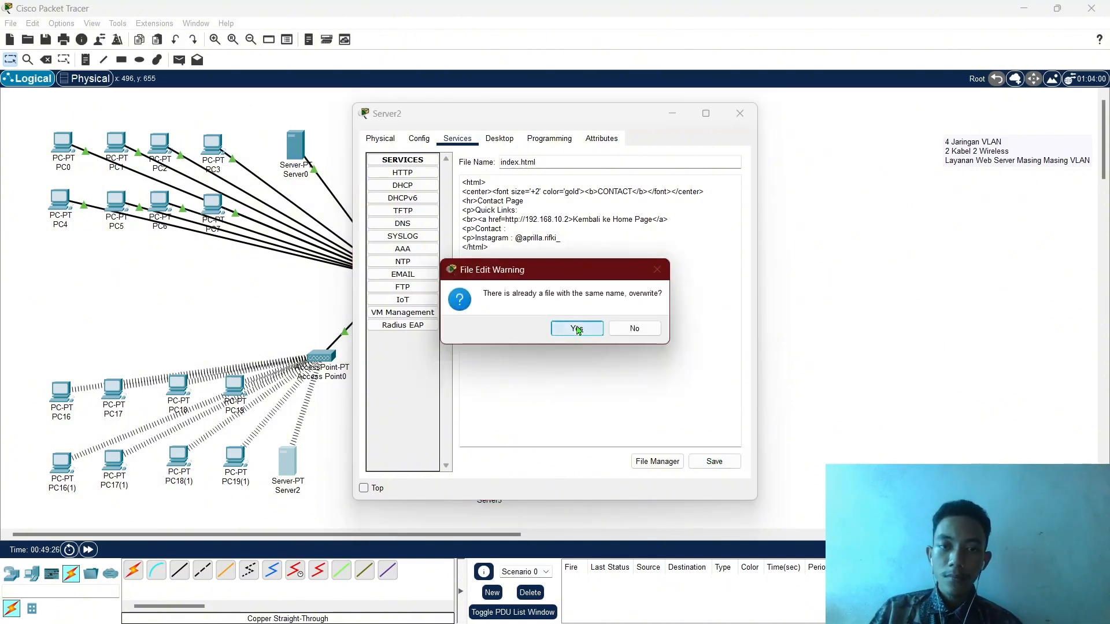
left_click(577, 328)
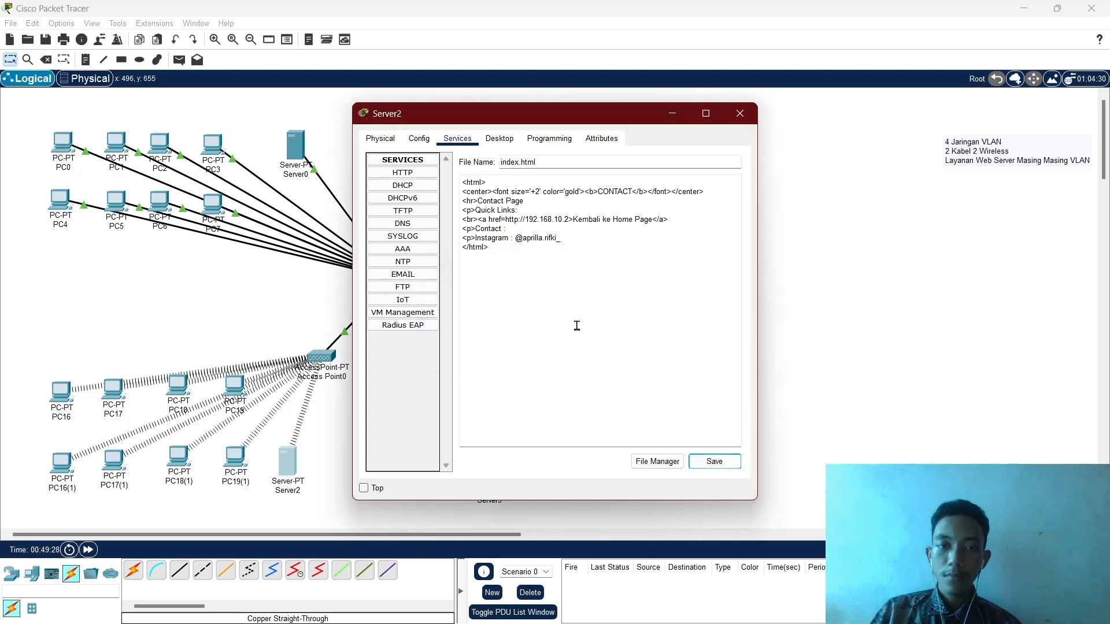
left_click(673, 113)
In PC0's browser, open LAB B Biodata, LAB C Contact and LAB D FOTO from HOME, testing the return links.
left_click(63, 143)
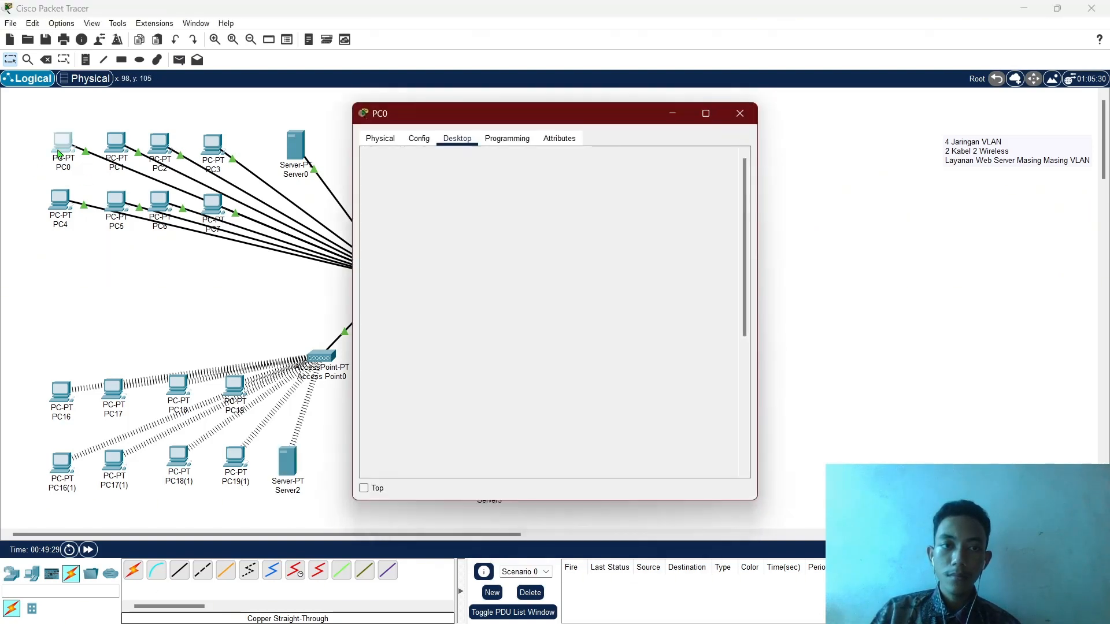
left_click(391, 252)
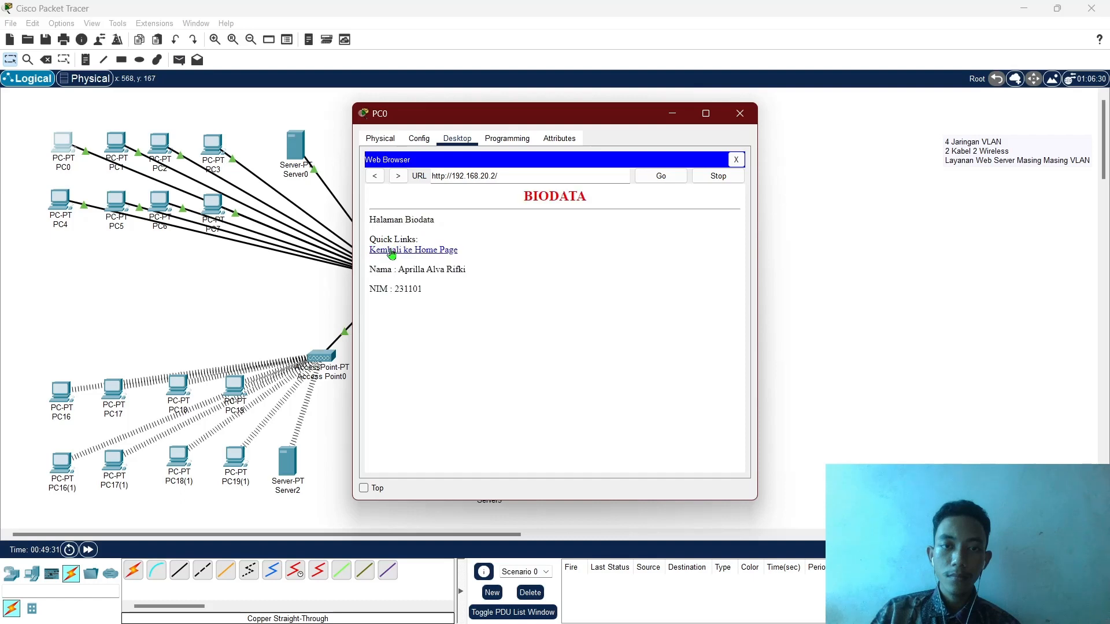
left_click(392, 252)
left_click(390, 265)
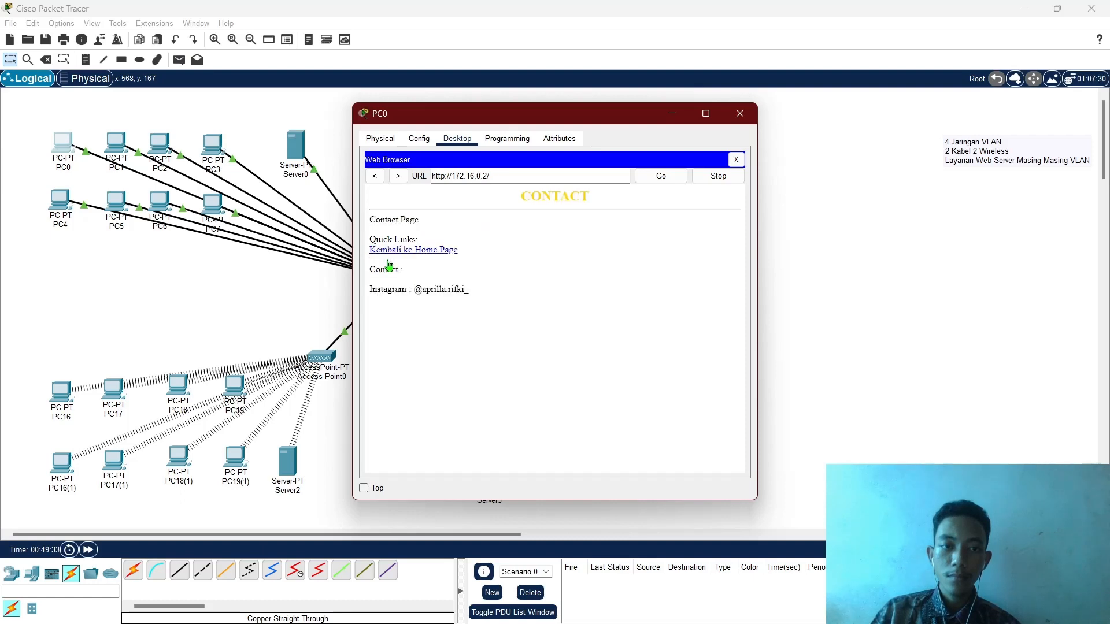
left_click(409, 253)
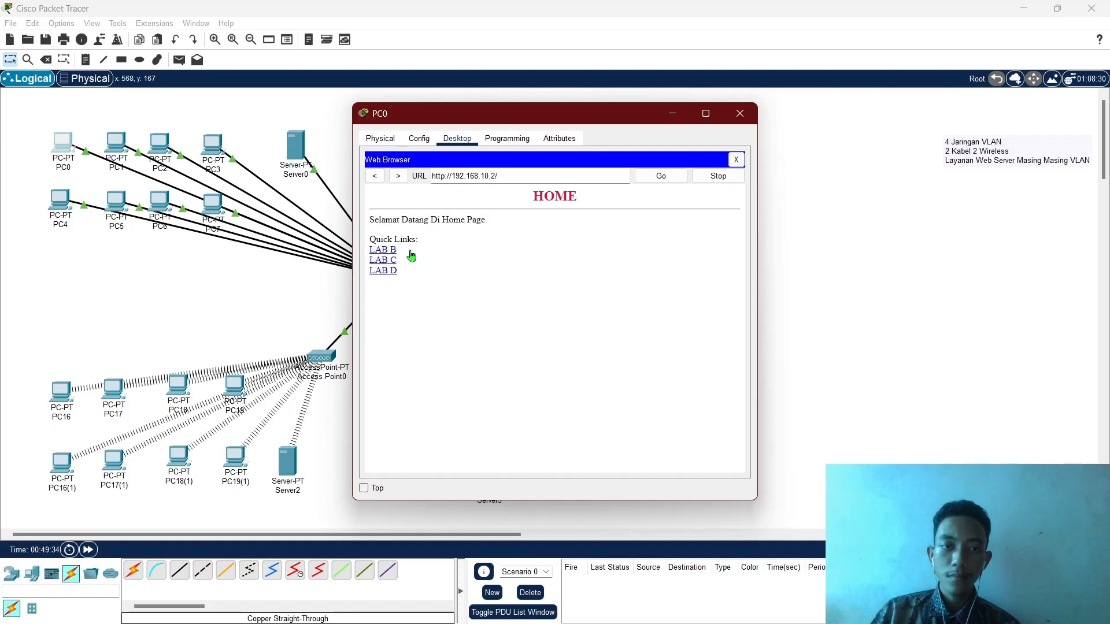
left_click(386, 272)
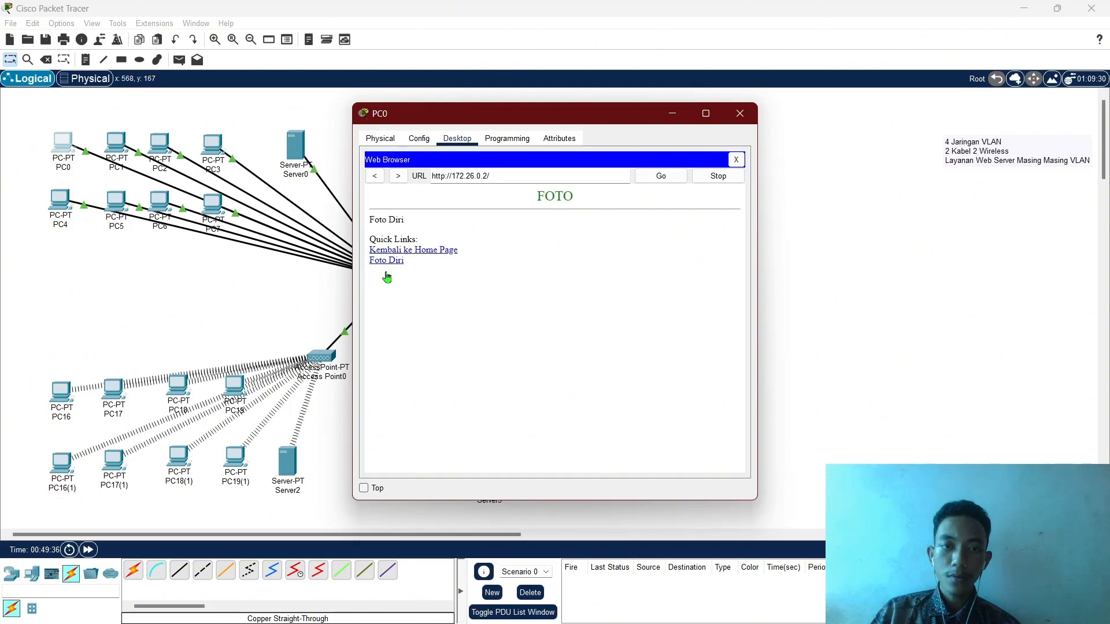
left_click(674, 113)
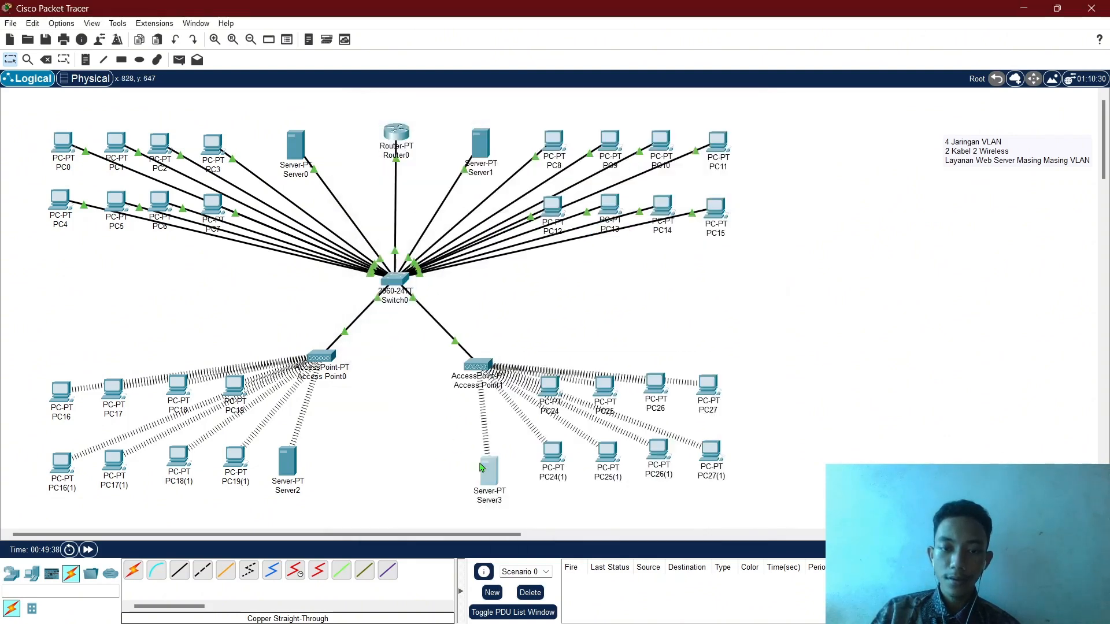
Make the FOTO heading bold as <b>FOTO</b> in Server3's index.html.
left_click(488, 467)
left_click(606, 359)
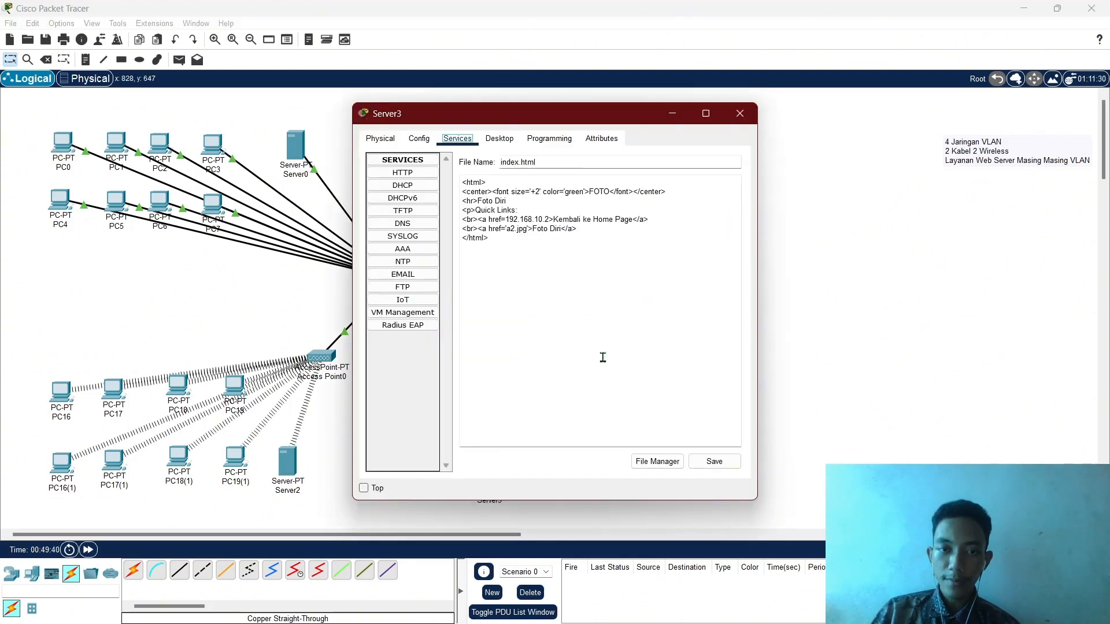
left_click(585, 191)
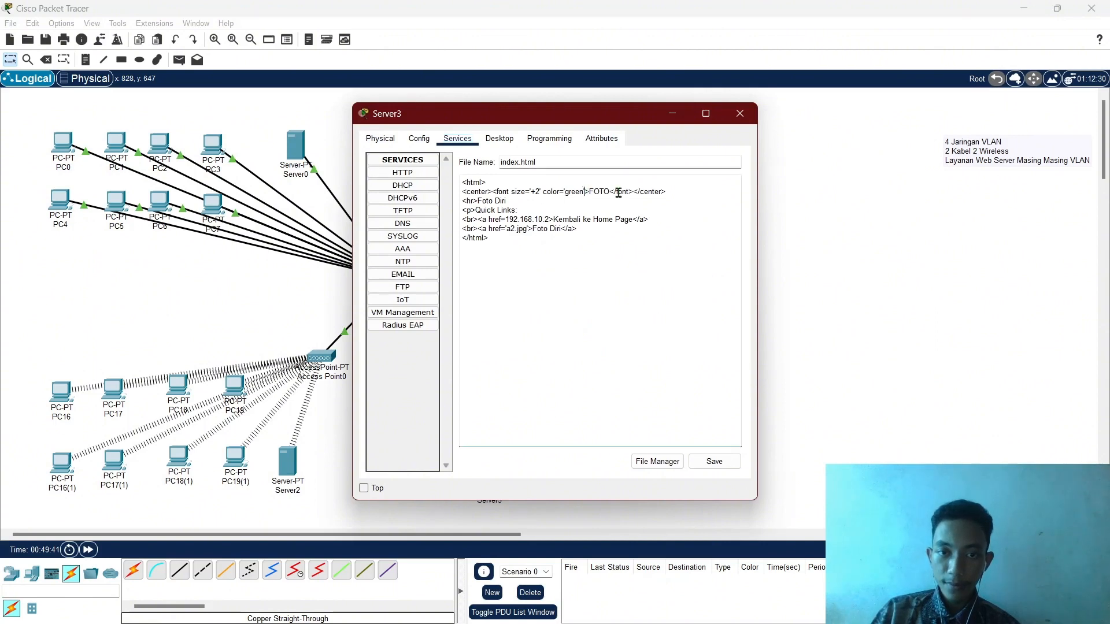
type("<b>FOTO")
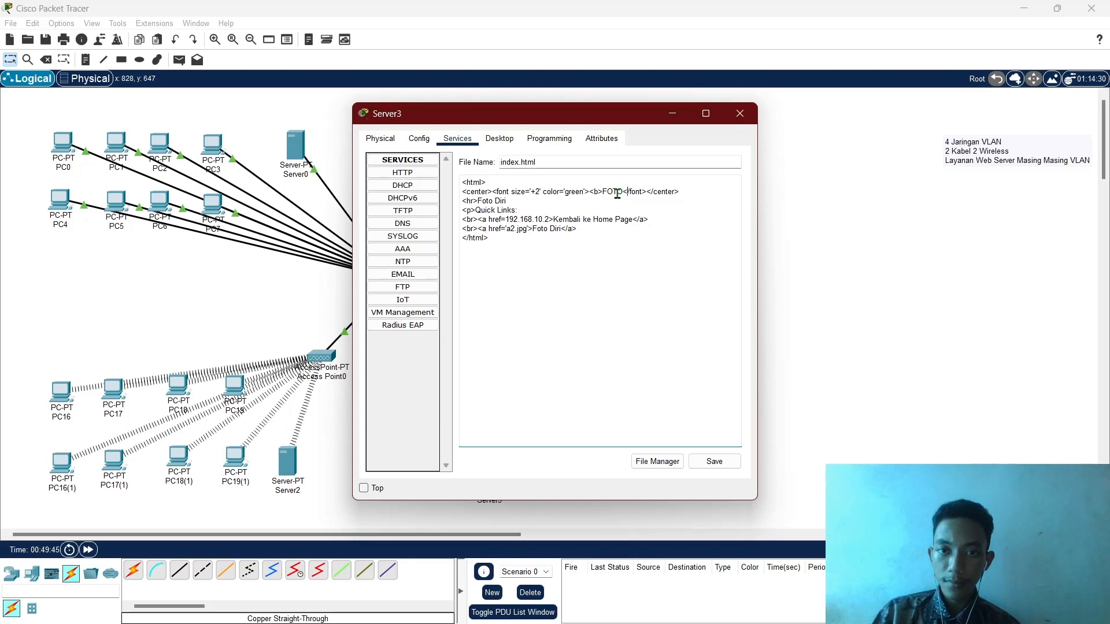
type("</b>")
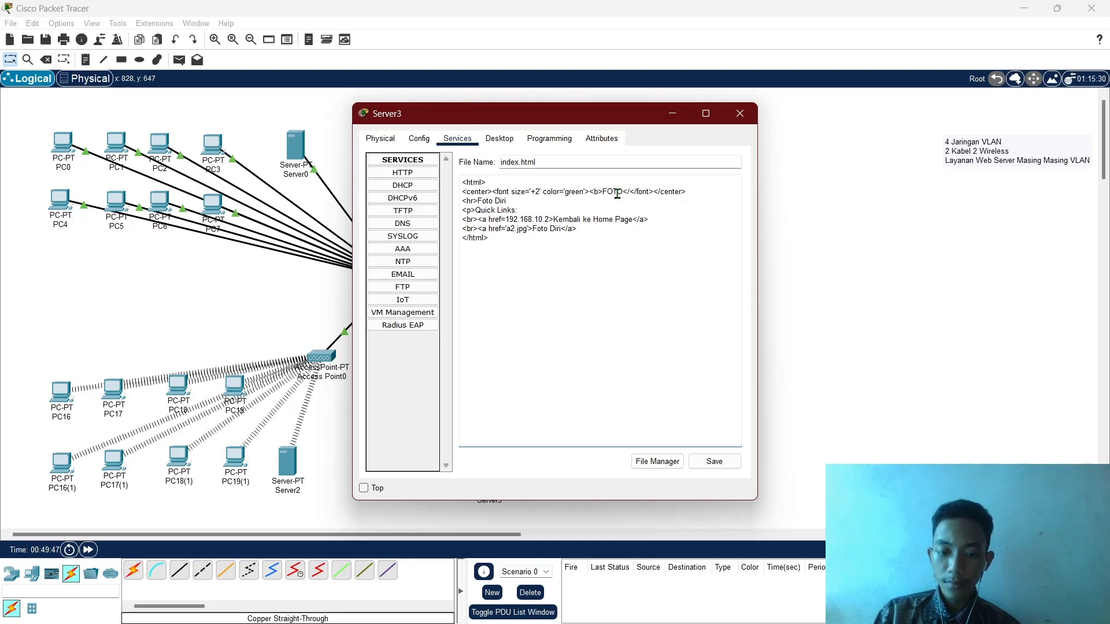
Save Server3's index.html over the existing file and switch to PC0 to view it.
left_click(722, 468)
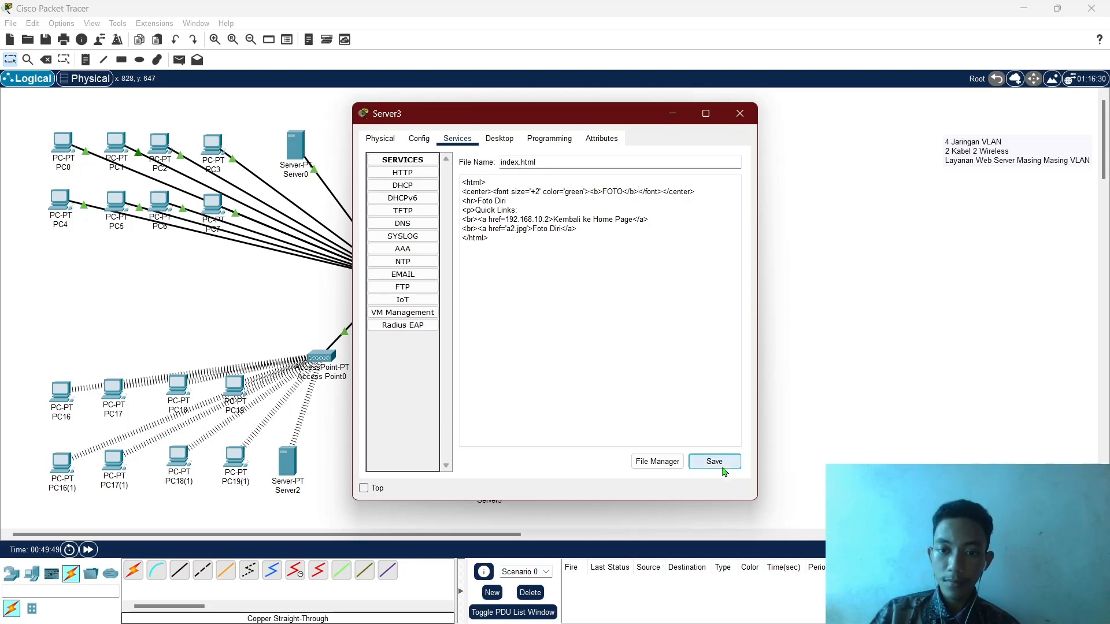
left_click(695, 457)
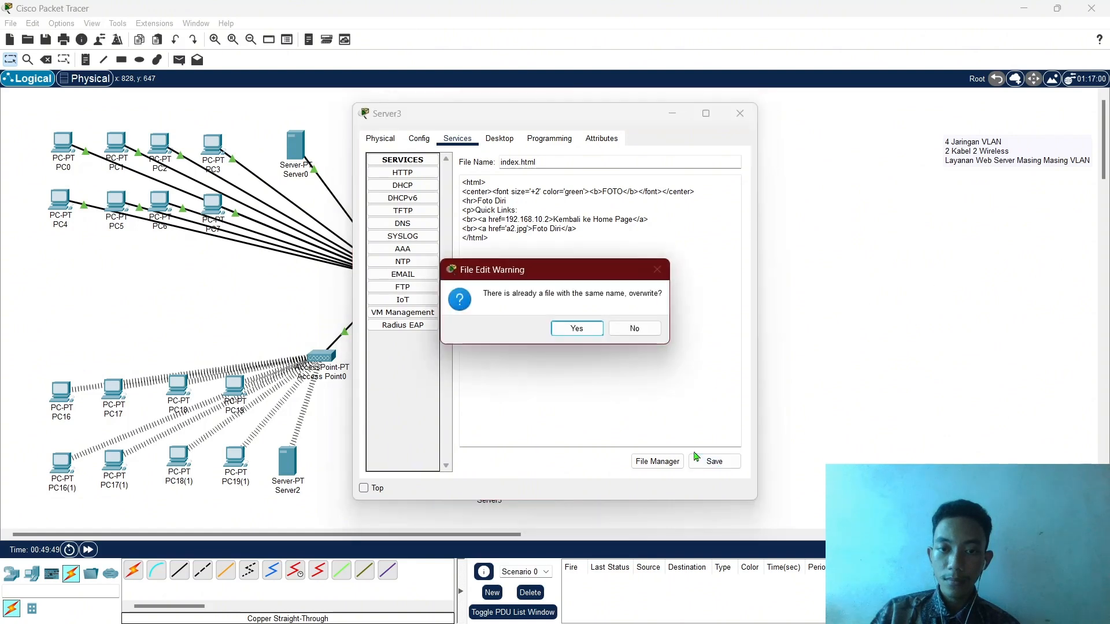
left_click(567, 329)
left_click(59, 143)
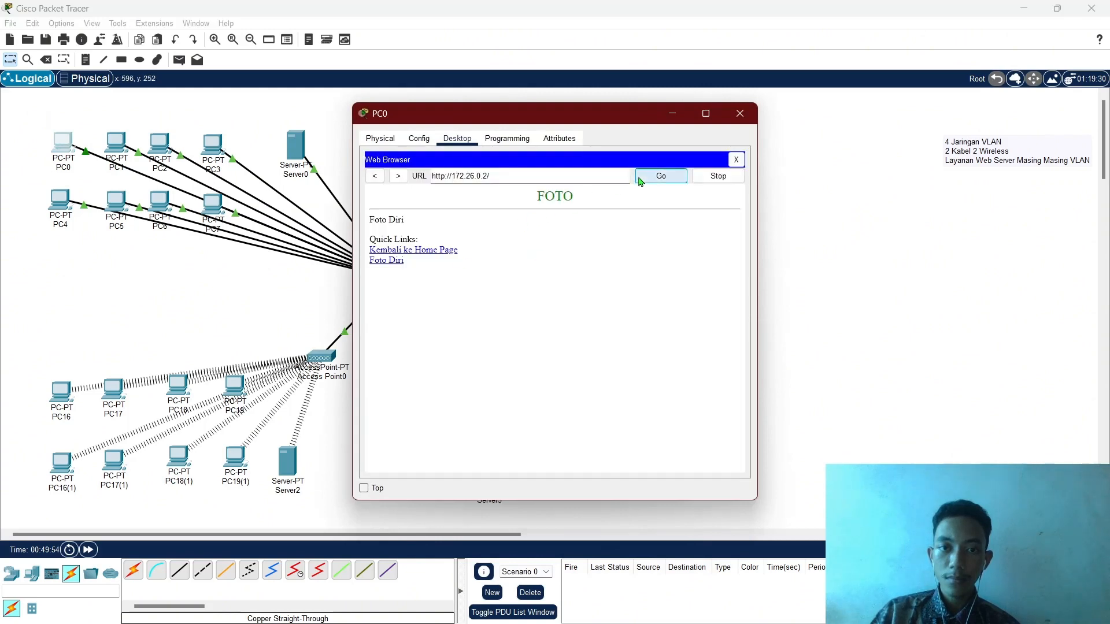
Open the Foto Diri photo, go back, and follow Kembali ke Home Page, which returns File Not Found.
left_click(399, 266)
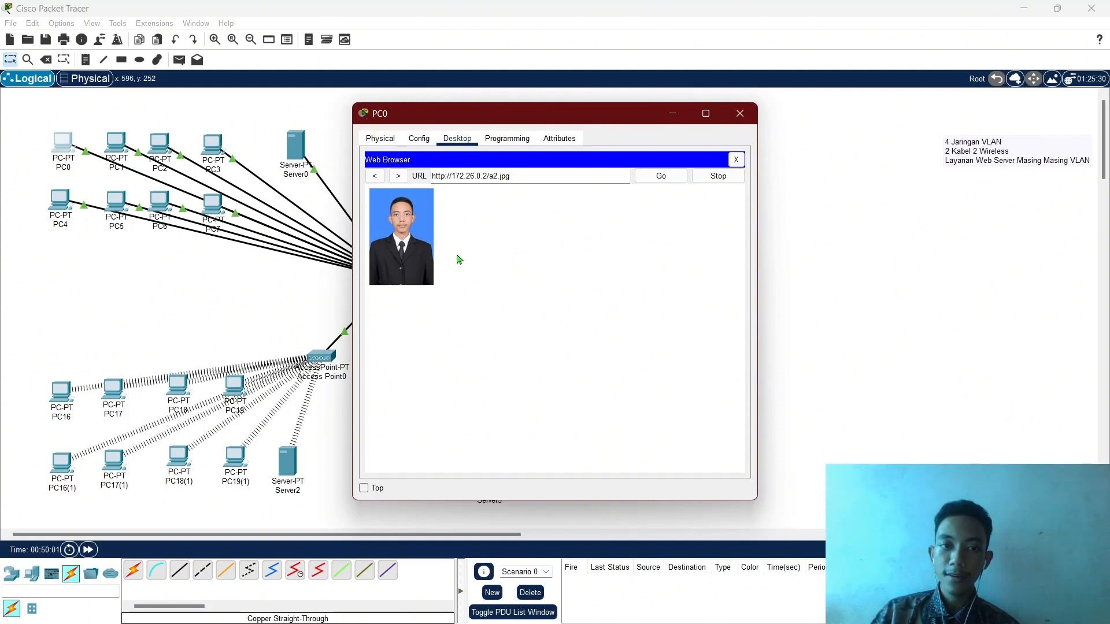
left_click(381, 179)
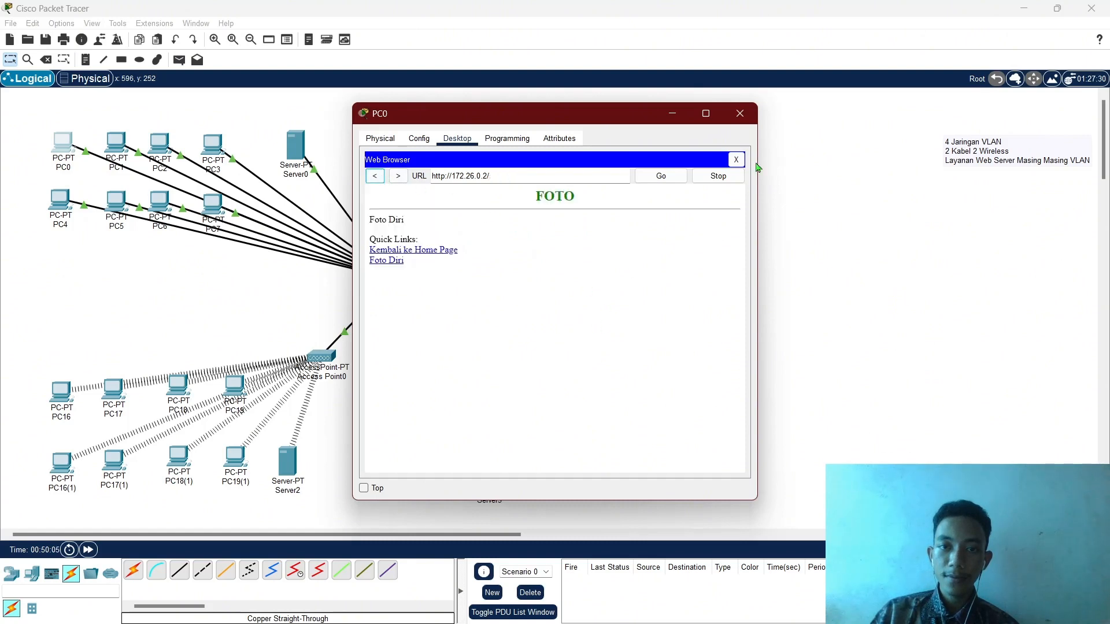
left_click(444, 251)
left_click(741, 114)
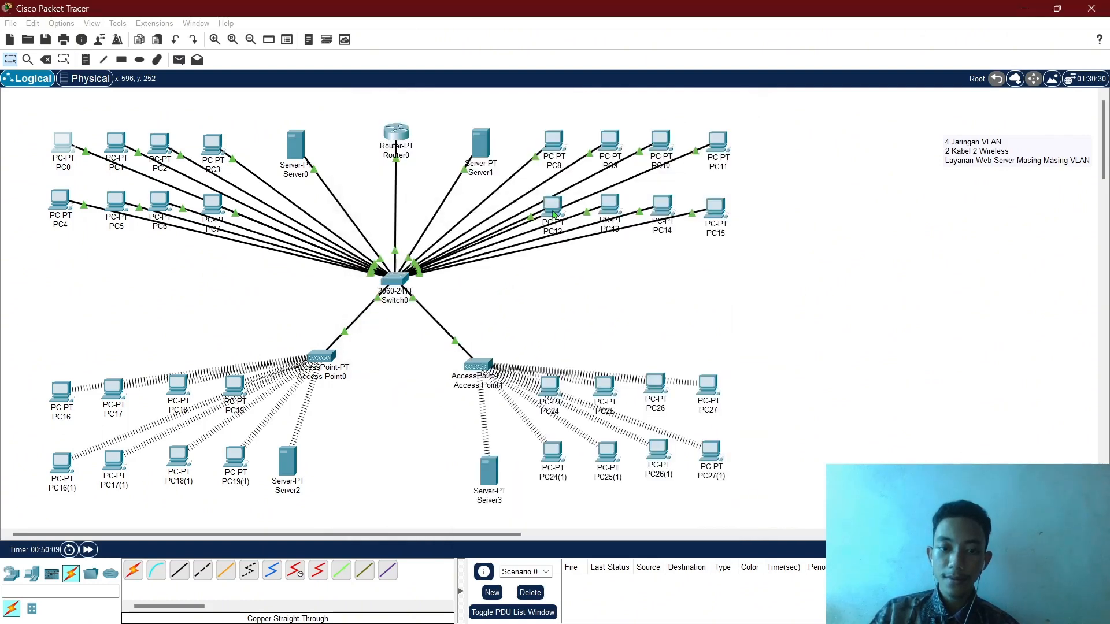
left_click(489, 469)
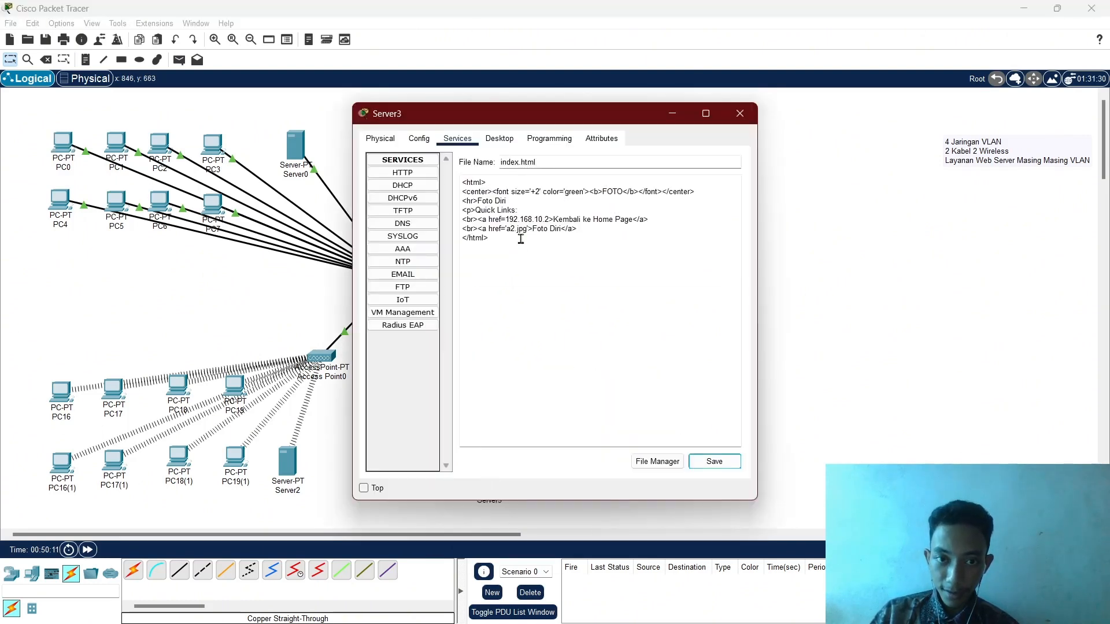
left_click(505, 220)
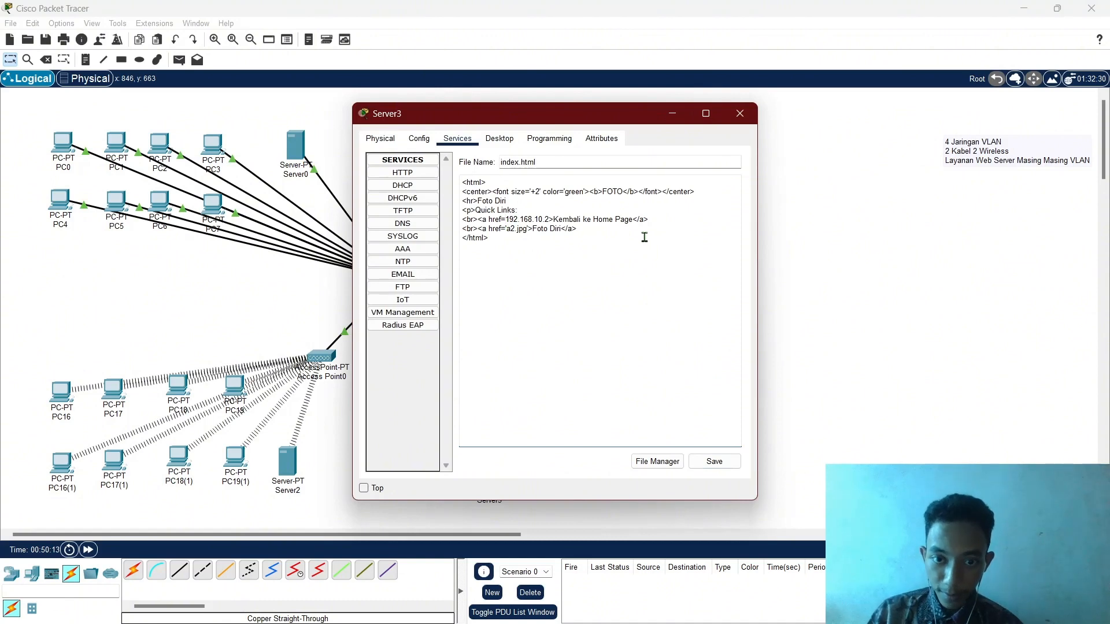
type("http")
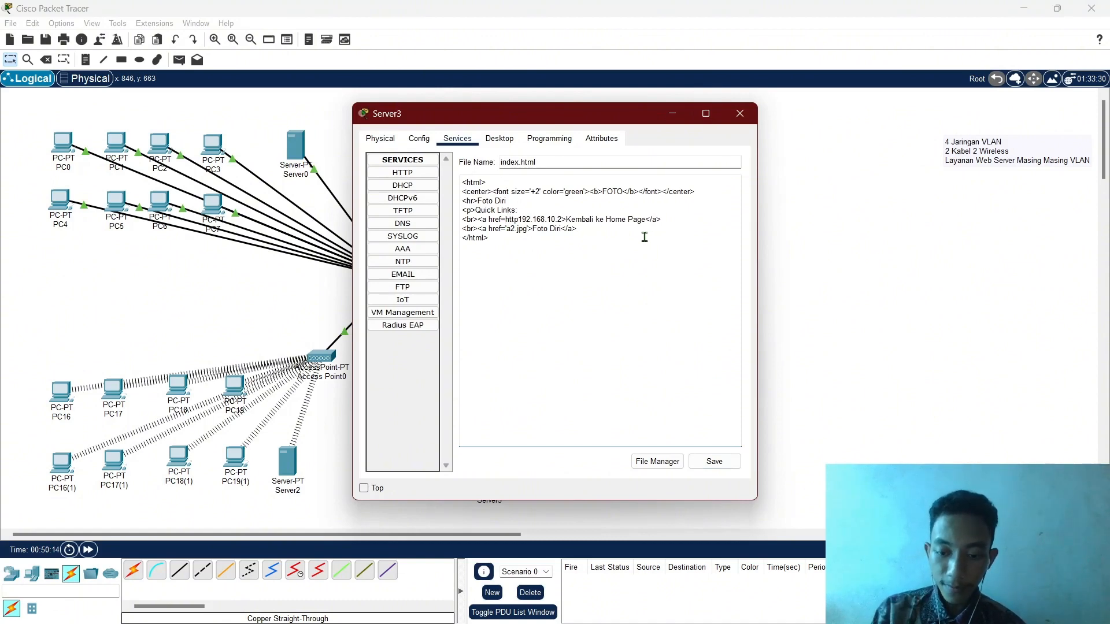
type("://")
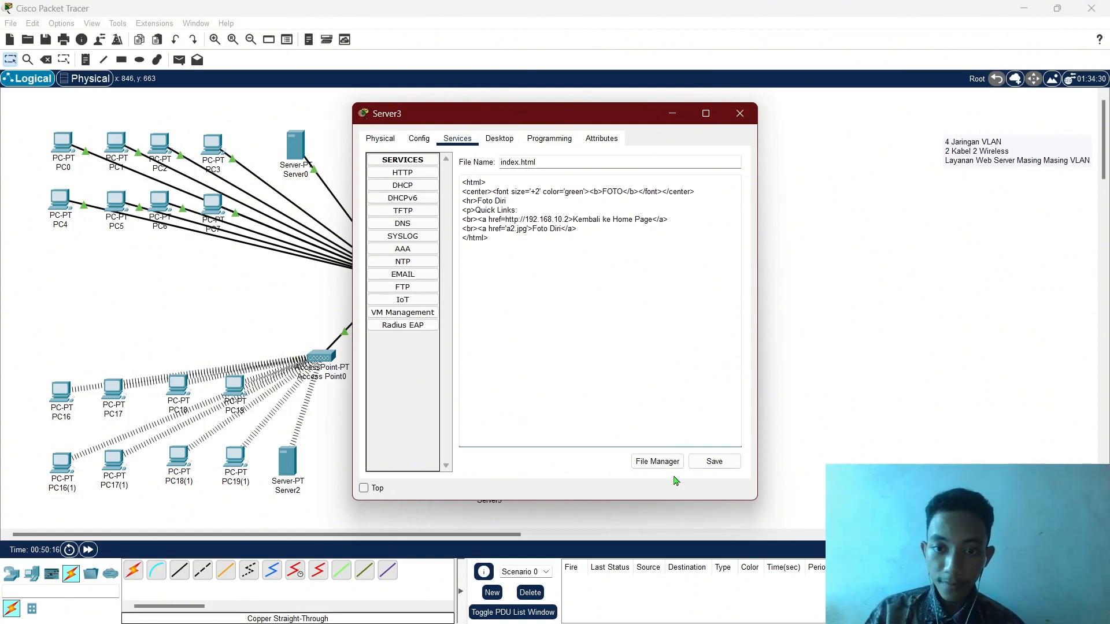
left_click(720, 463)
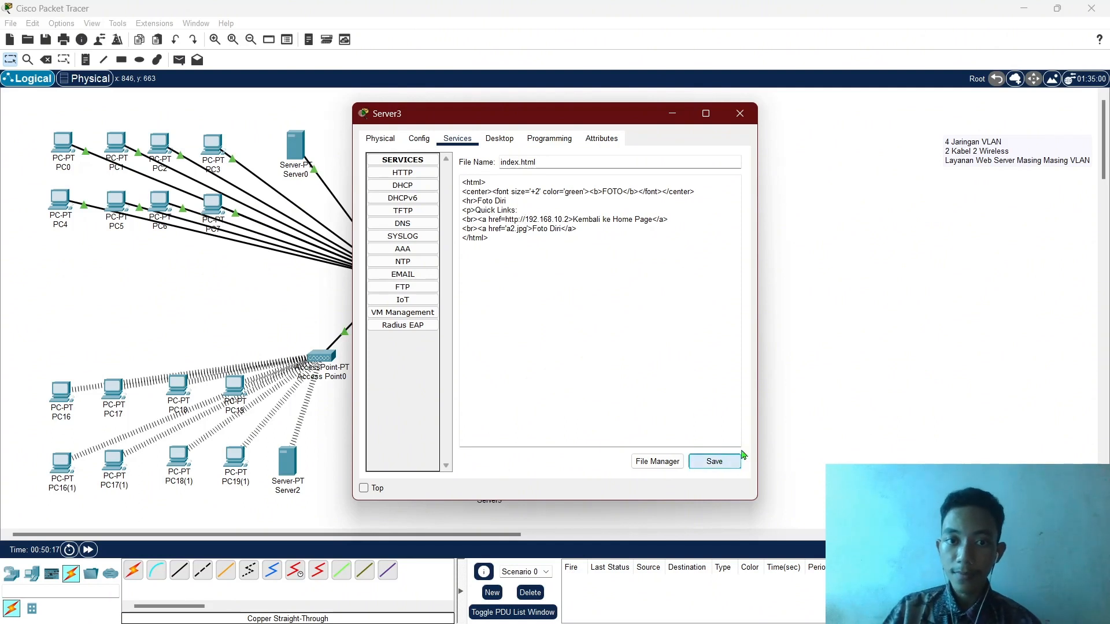
left_click(740, 458)
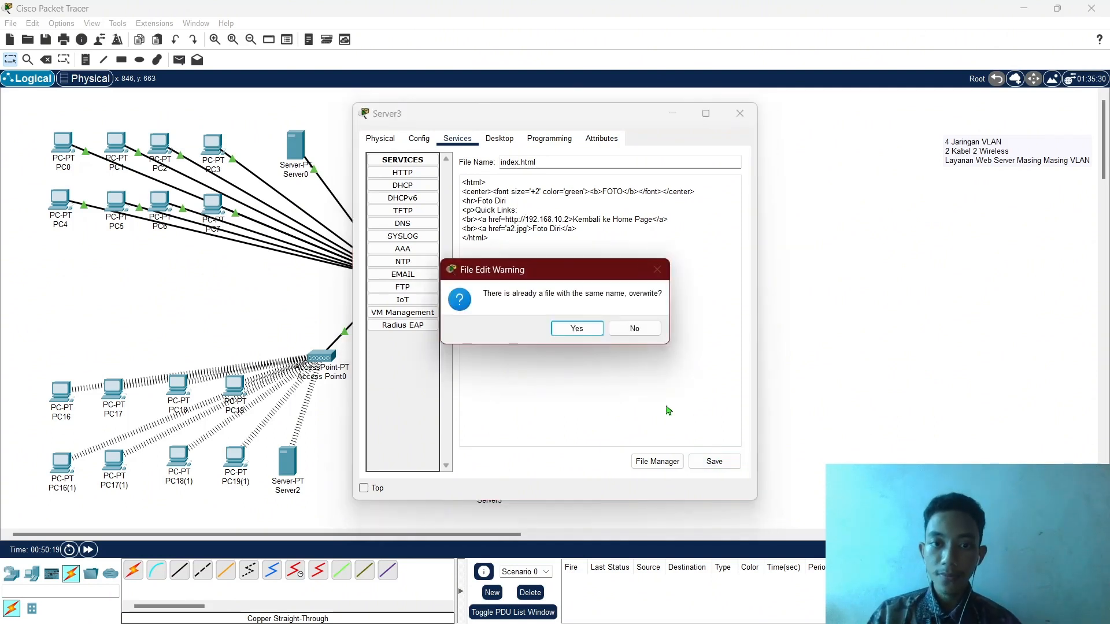
left_click(577, 329)
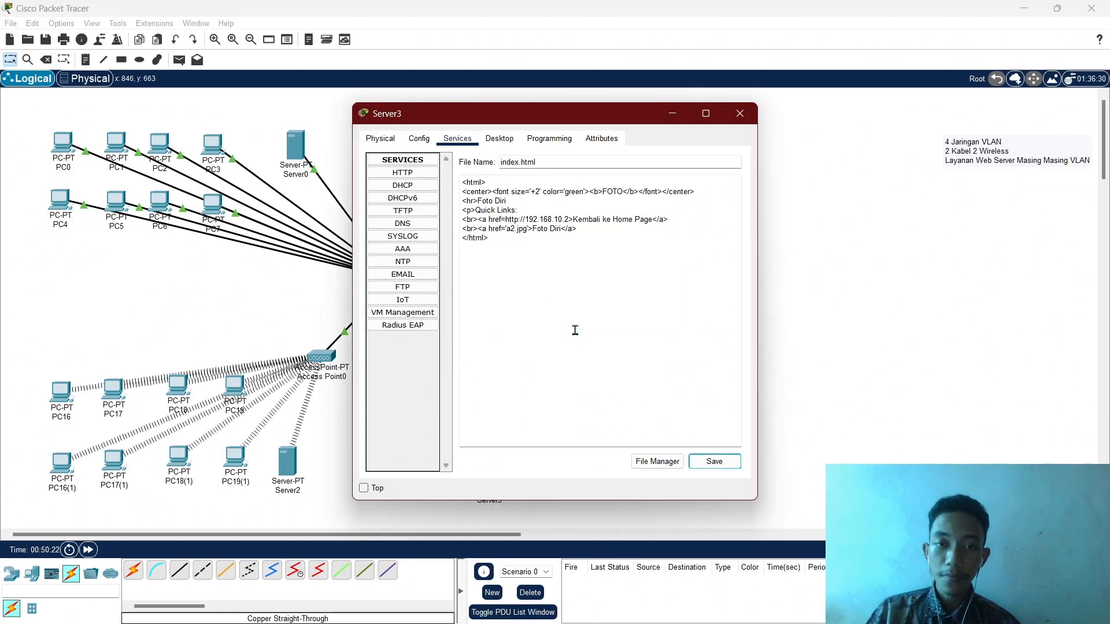
Duplicate and then delete the home link line so only one Kembali ke Home Page link remains, and resave index.html.
left_click_drag(675, 223, 463, 221)
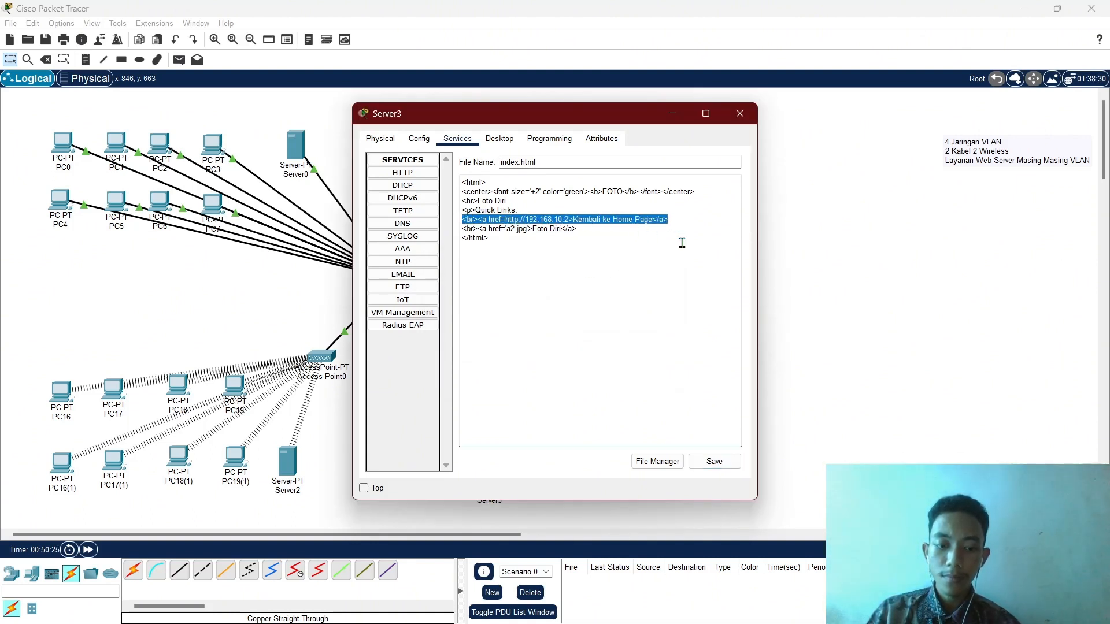
key("ctrl+c")
key("End")
key("Return")
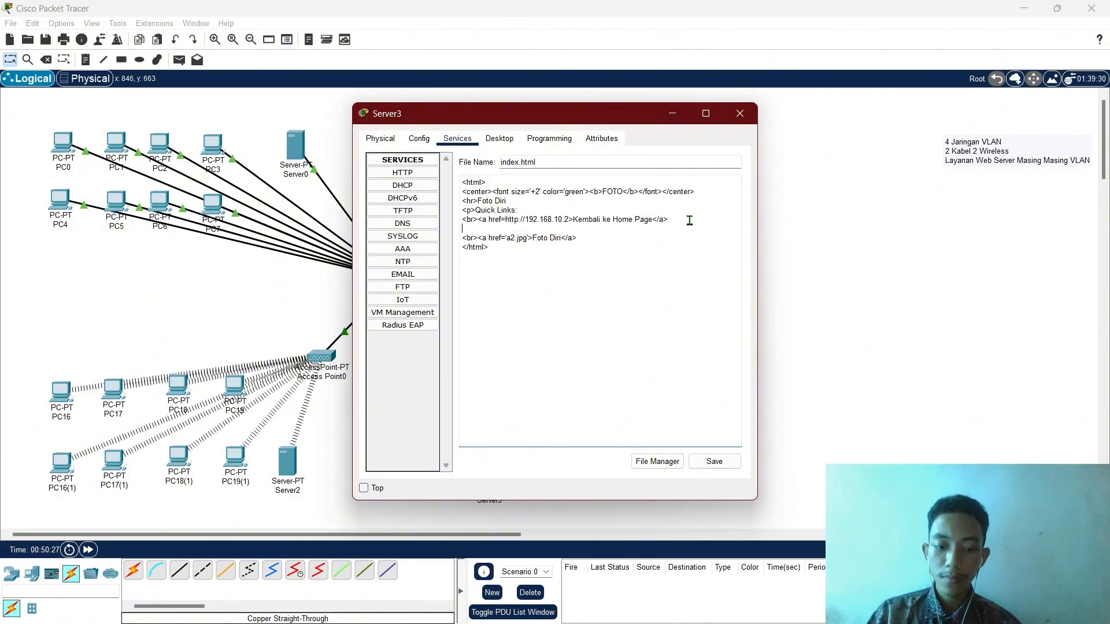
key("ctrl+v")
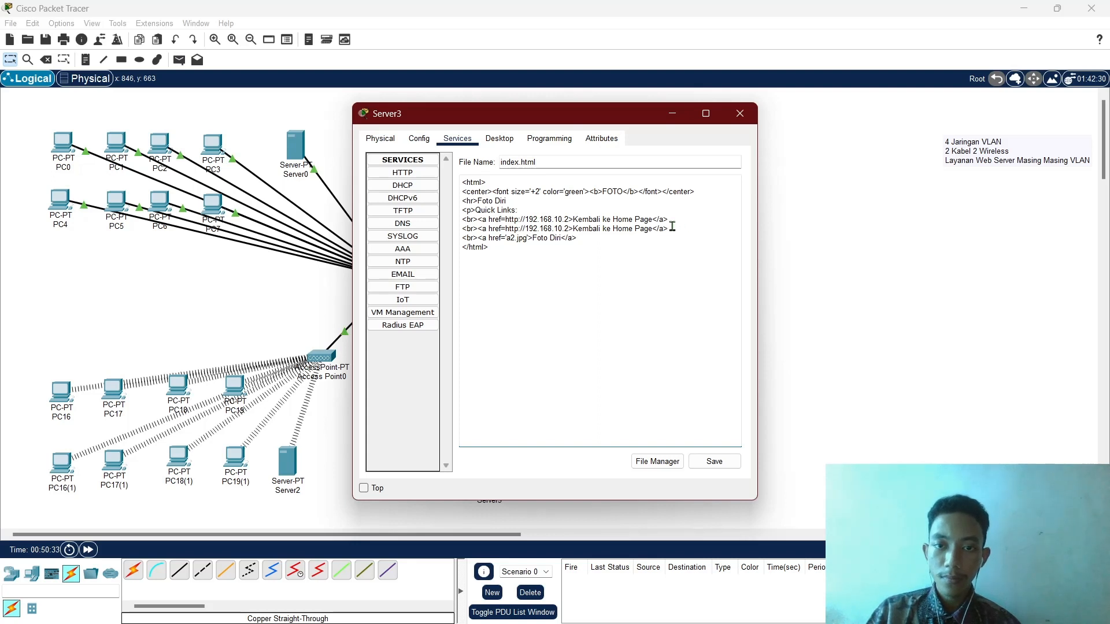
left_click_drag(662, 230, 466, 230)
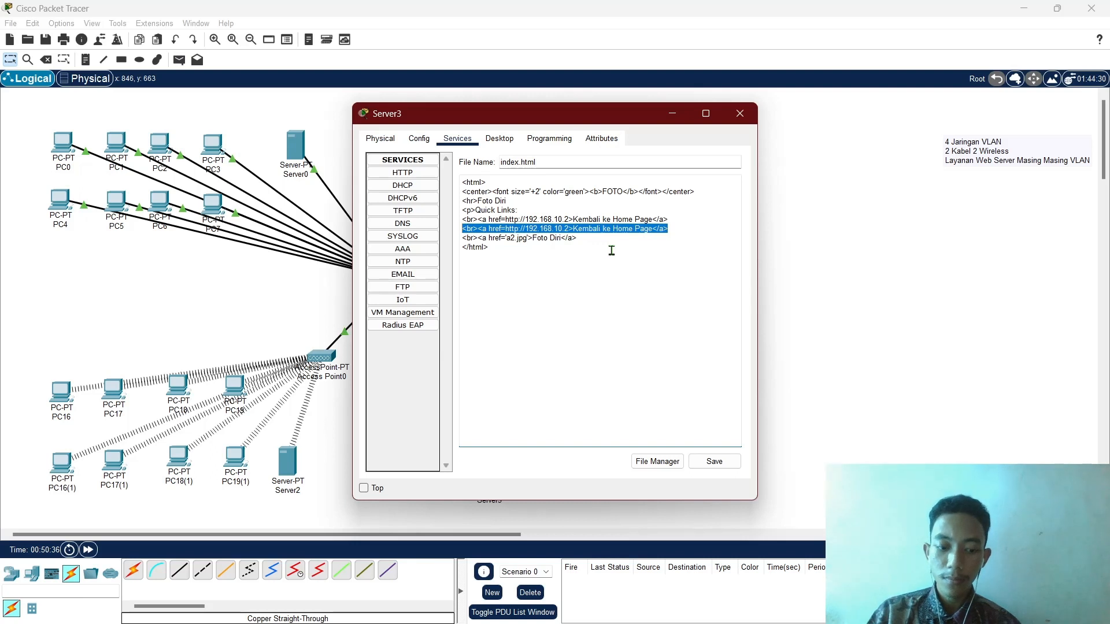
key("BackSpace")
key("BackSpace")
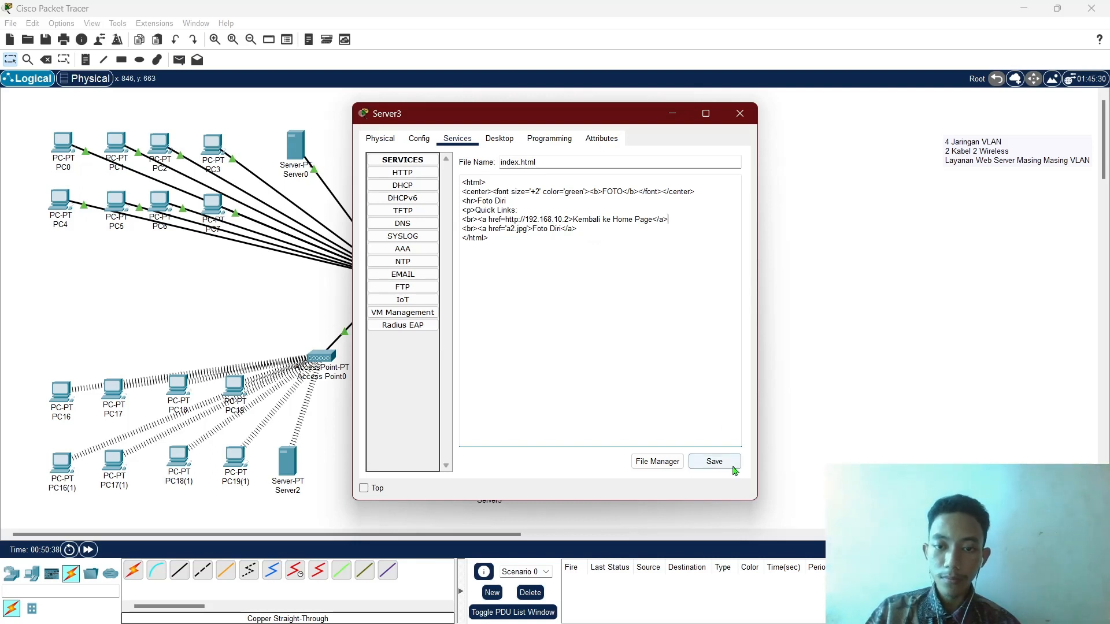
left_click(732, 466)
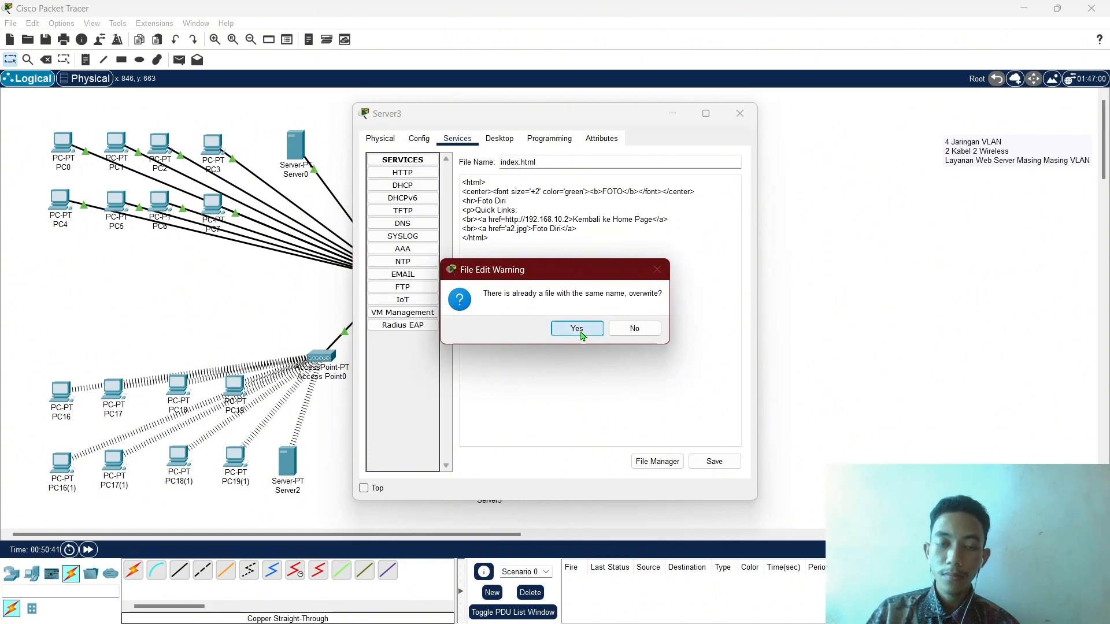
left_click(577, 329)
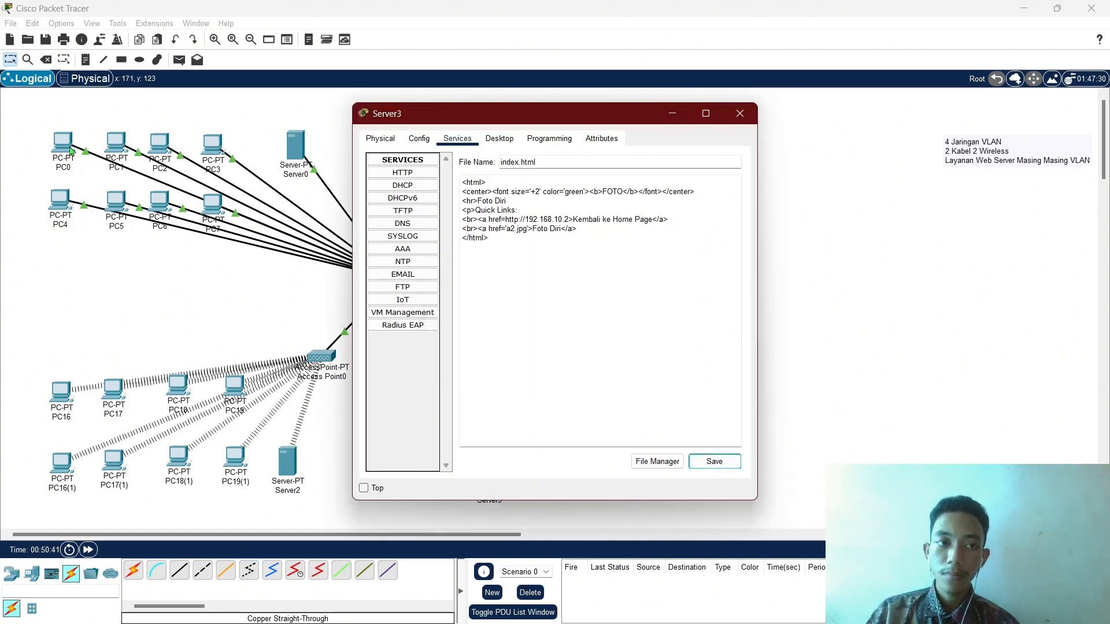
left_click(63, 147)
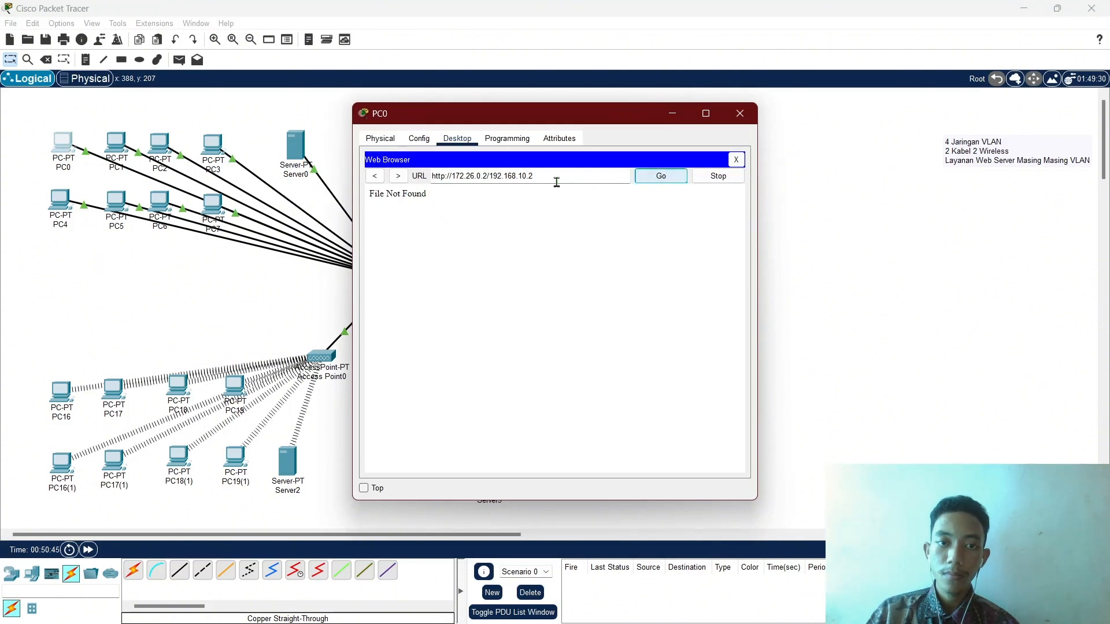
Return to the FOTO page, reopen the Foto Diri photo, and follow the link back to HOME.
left_click(376, 177)
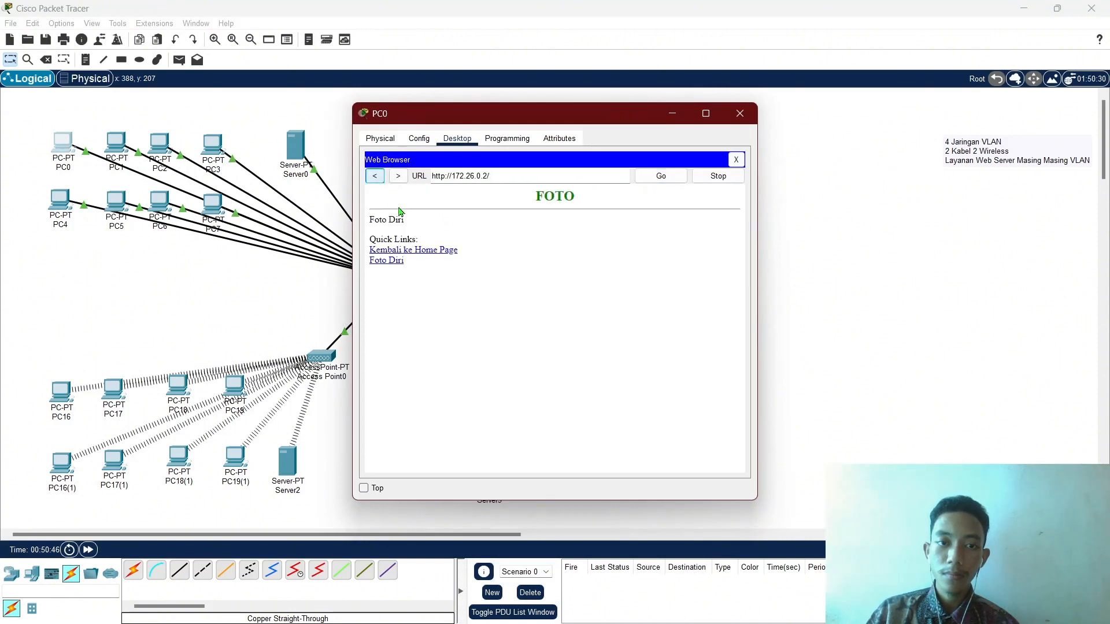
left_click(400, 262)
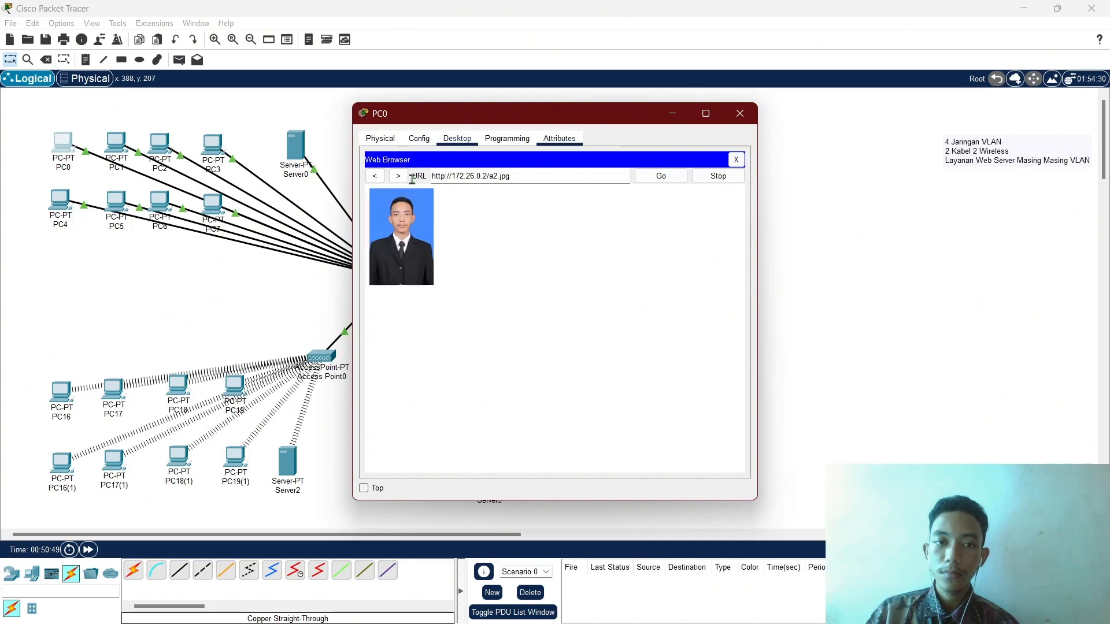
left_click(375, 176)
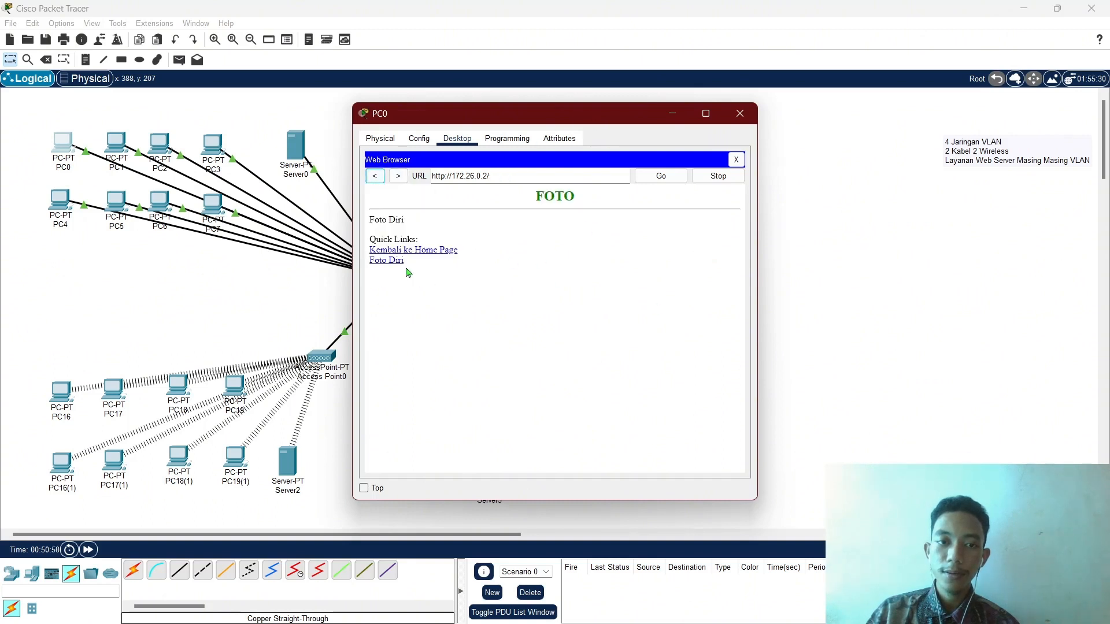
left_click(443, 252)
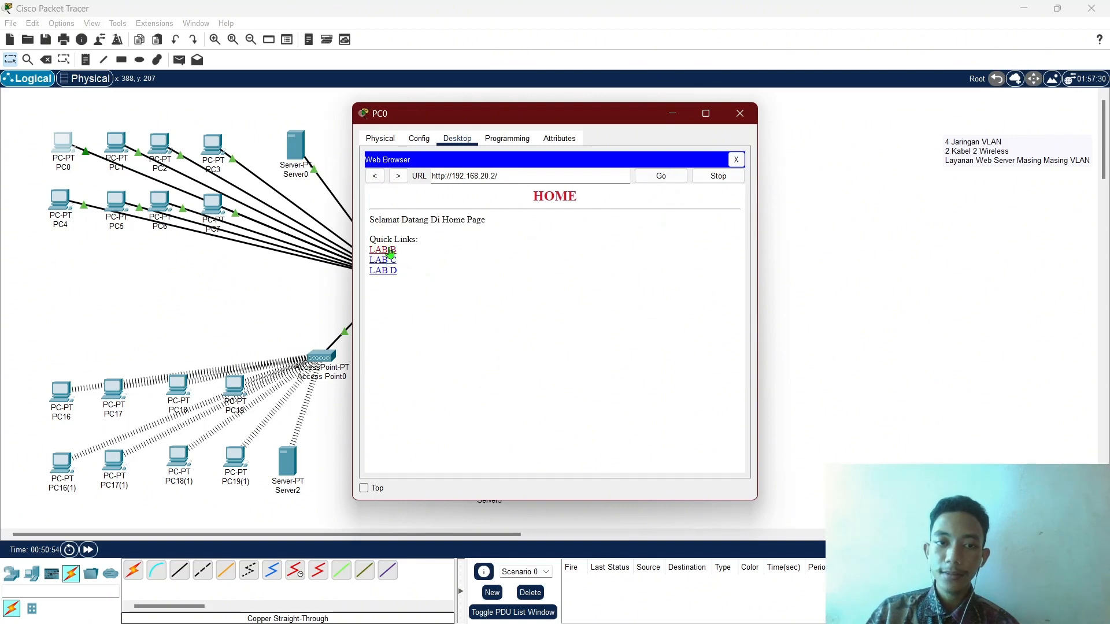
Visit LAB B and CONTACT and back to HOME, open FOTO and its photo, go back, and close PC0.
left_click(389, 250)
left_click(439, 254)
left_click(391, 260)
left_click(429, 254)
left_click(385, 279)
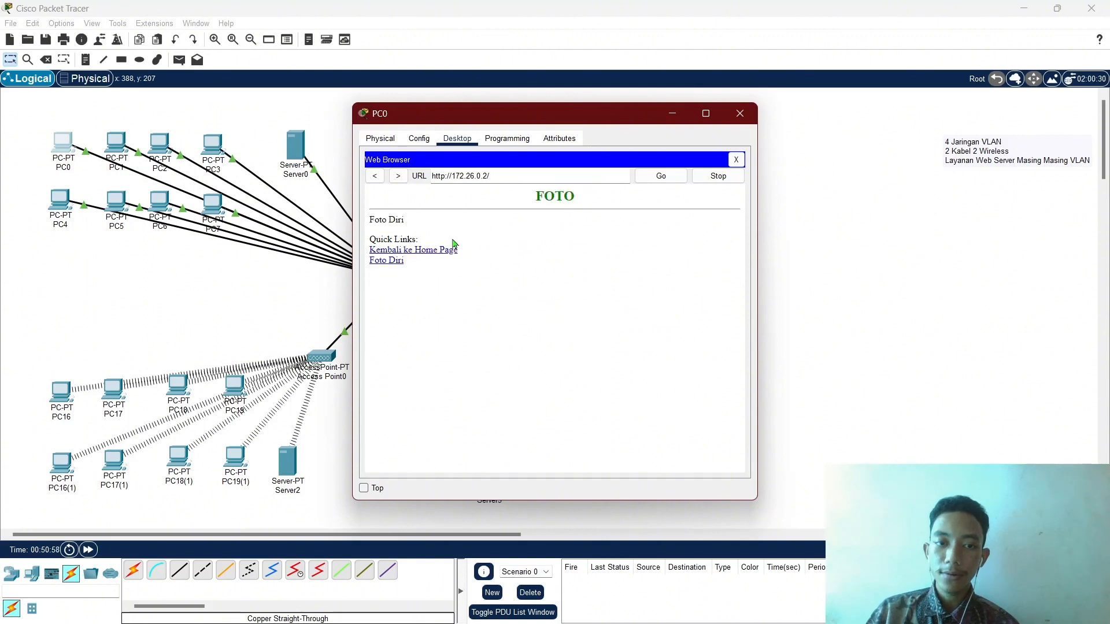
left_click(398, 263)
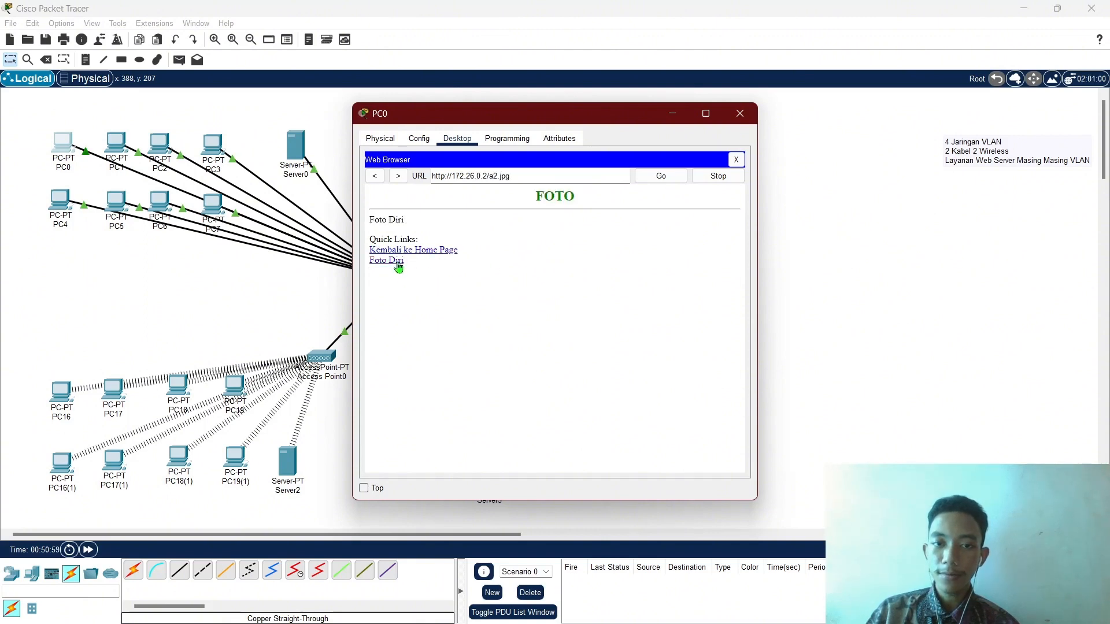
left_click(375, 181)
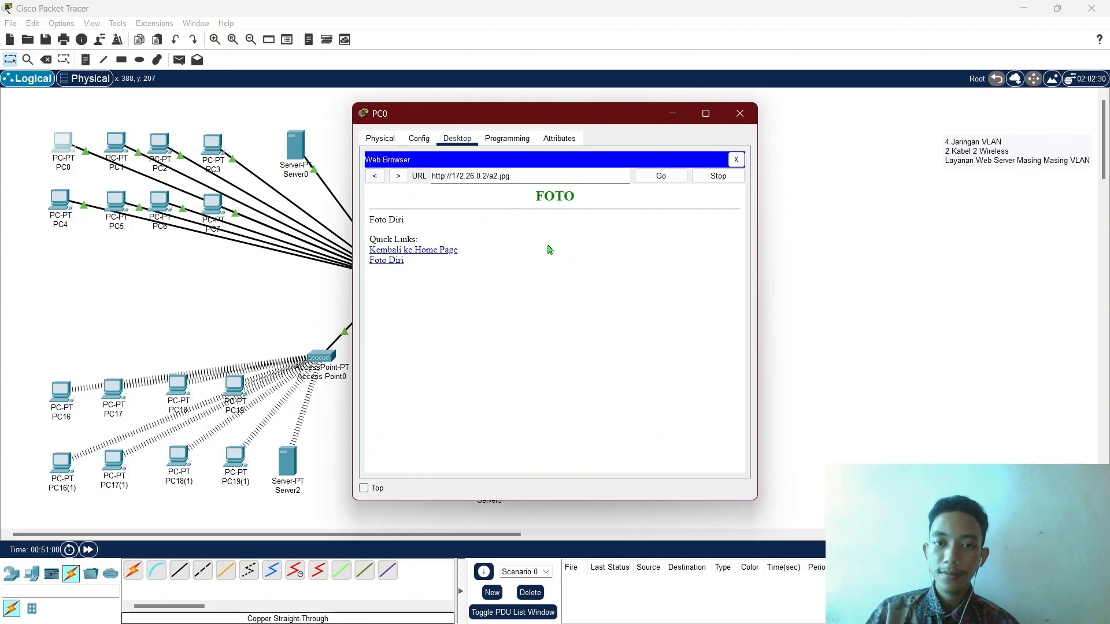
left_click(373, 178)
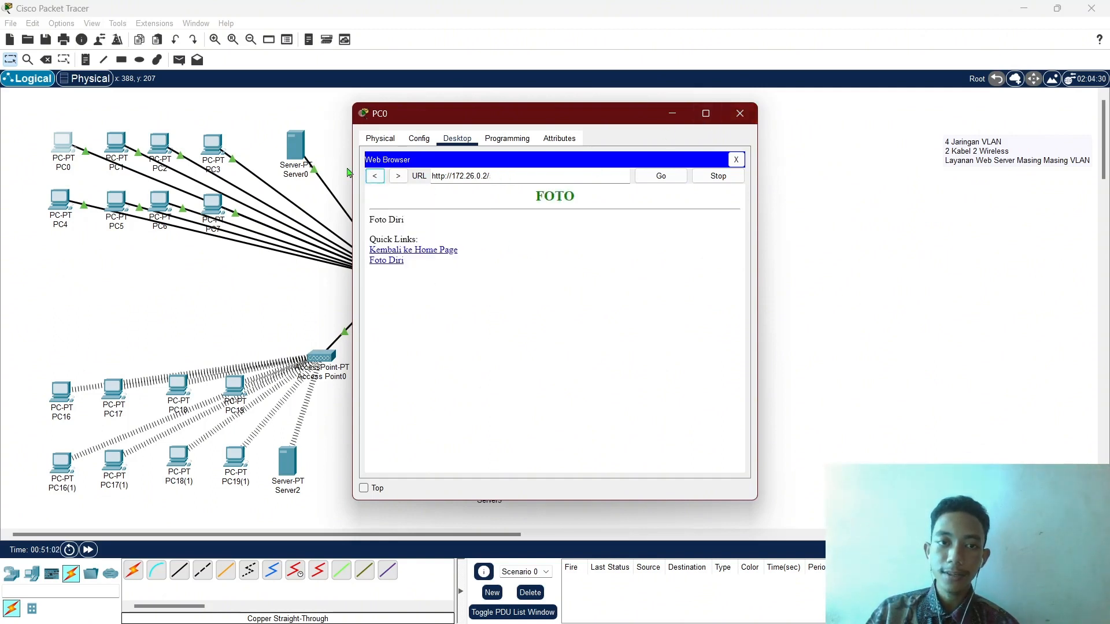
left_click(740, 114)
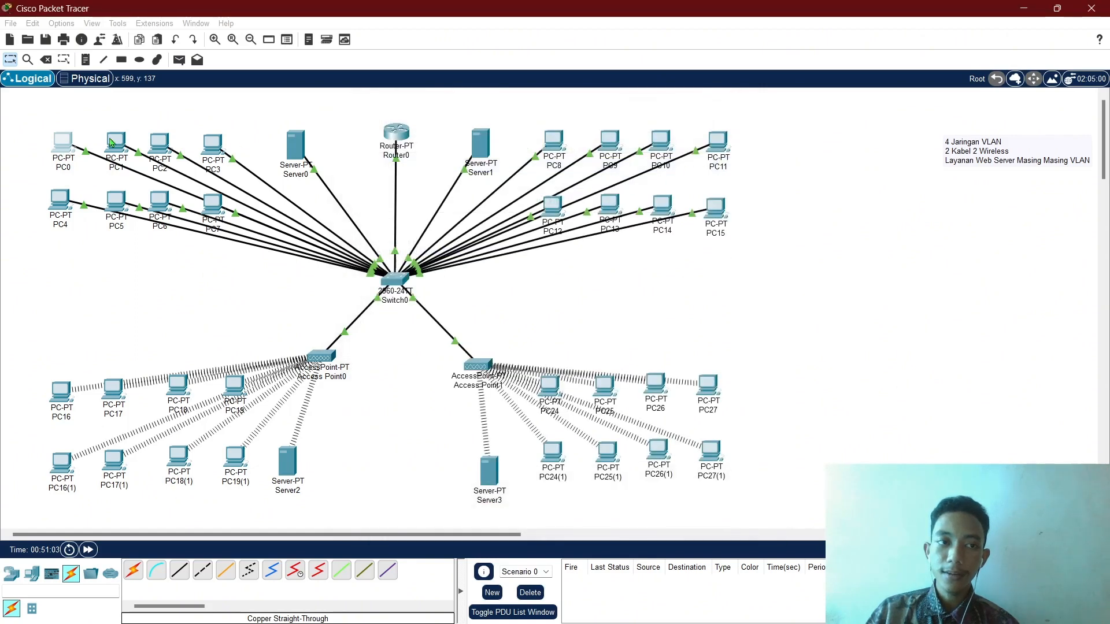
Launch PC8's Web Browser, close the stale Server2, Server1 and Switch0 windows, and return to PC8.
left_click(560, 142)
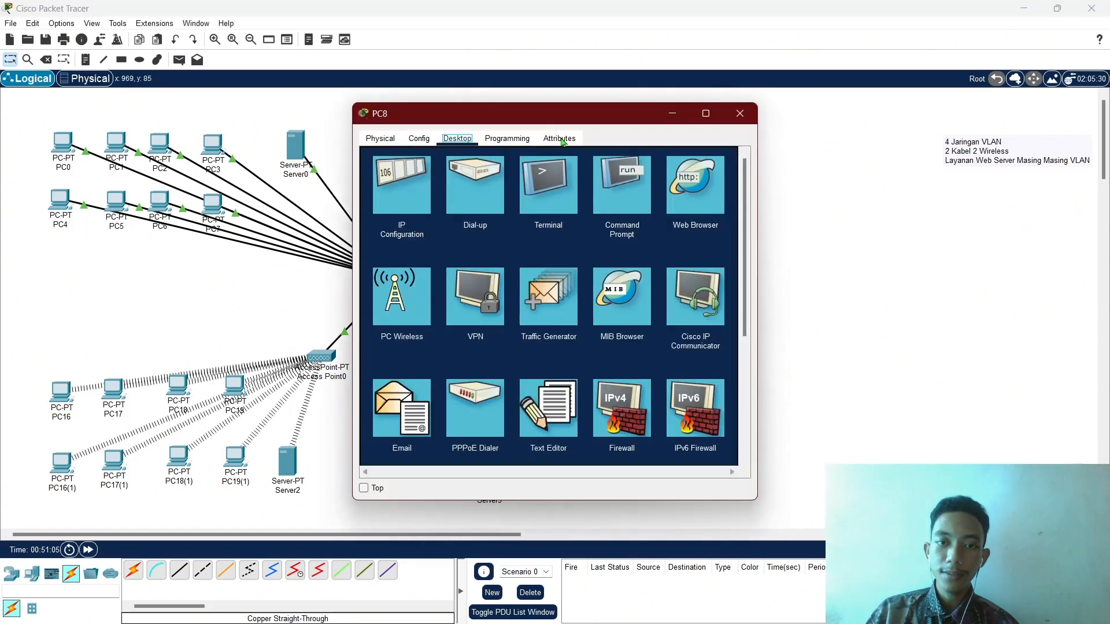
left_click(704, 200)
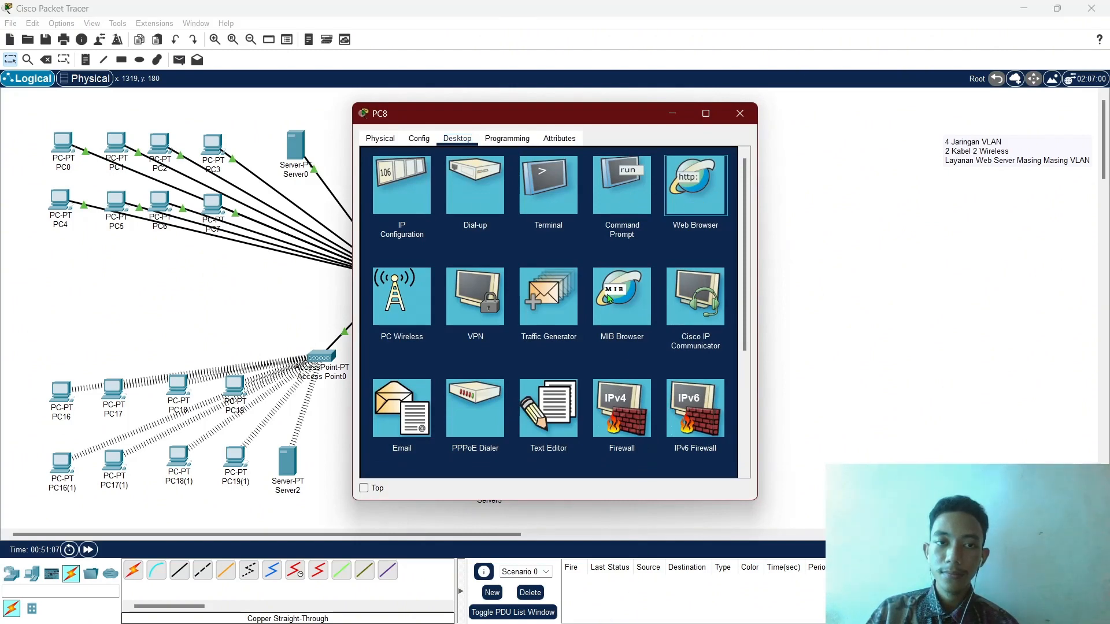
mouse_move(667, 607)
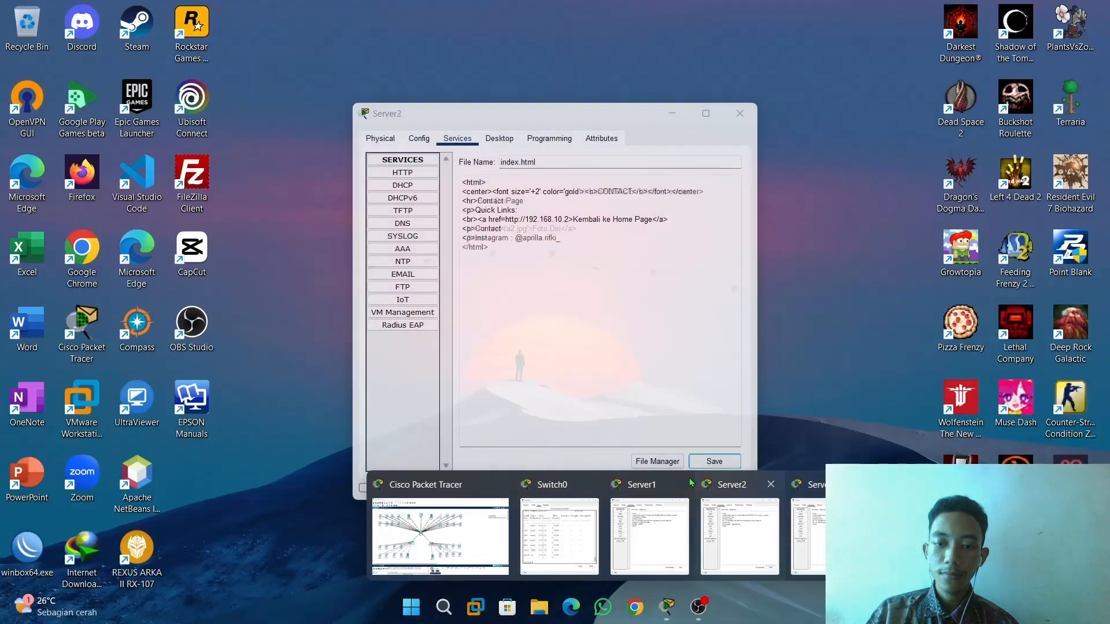
left_click(769, 486)
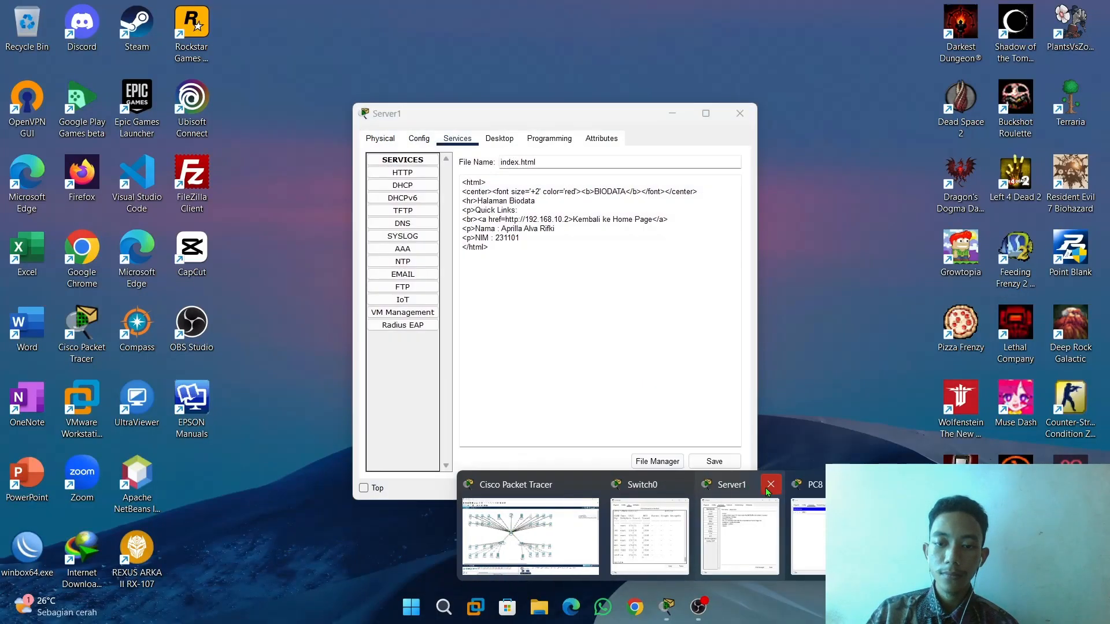
left_click(770, 486)
left_click(728, 485)
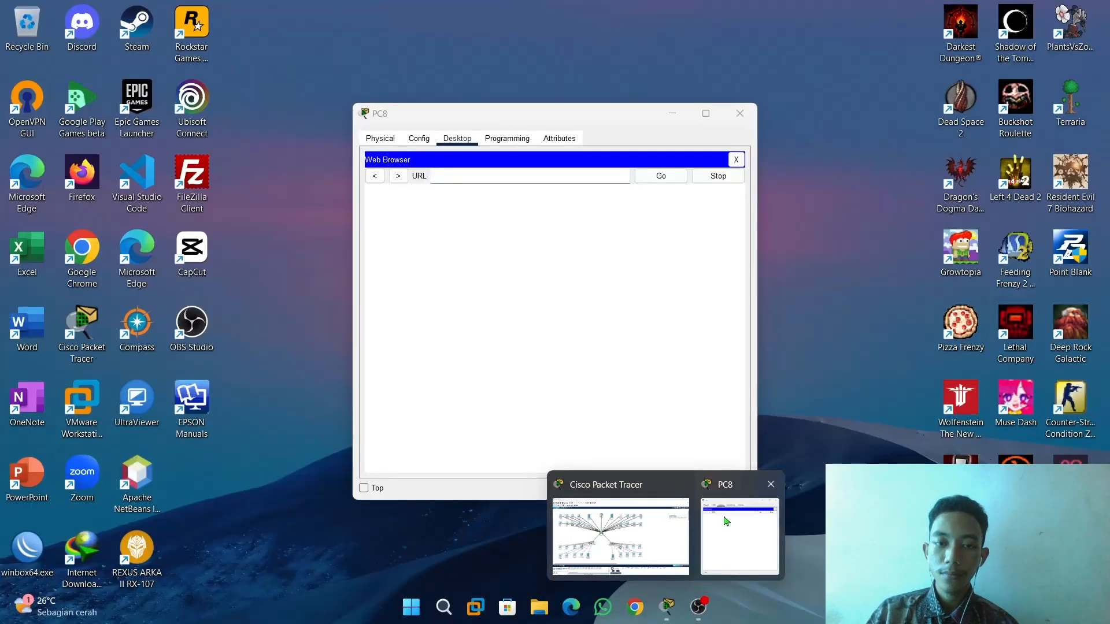
left_click(725, 518)
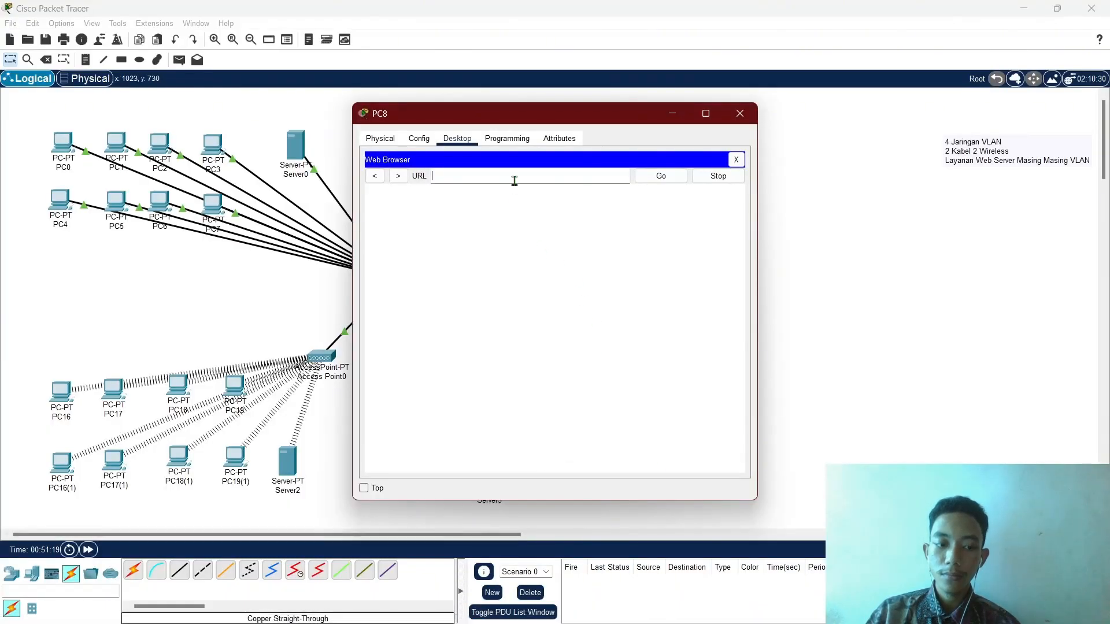
Load the HOME page at 192.168.10.2 in PC8's browser and close PC8.
type("192.168")
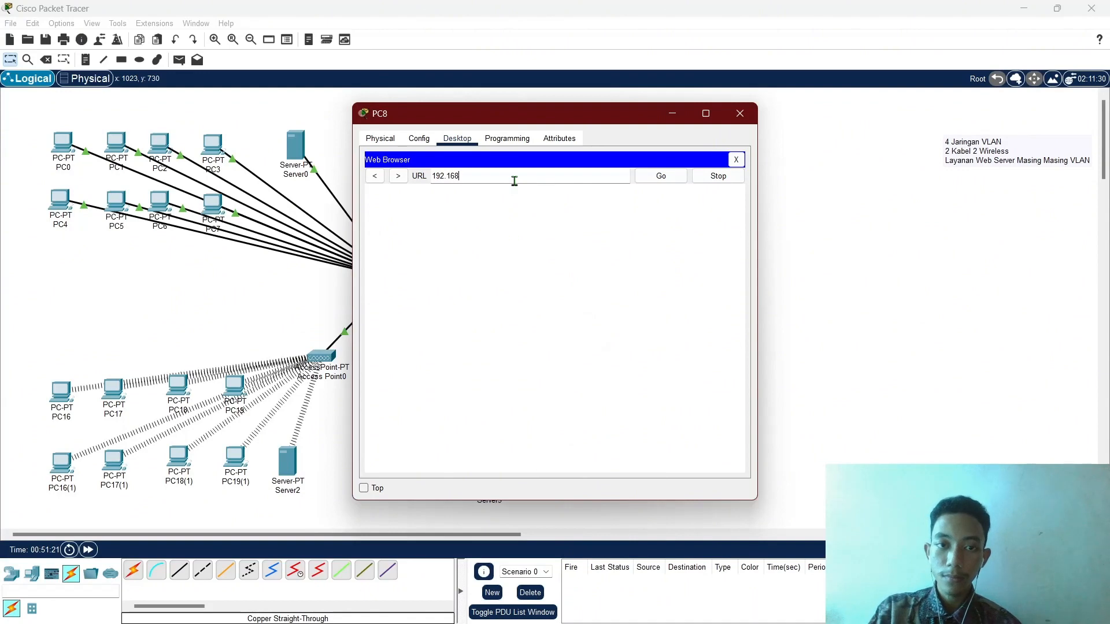
type(".10.2")
key("Return")
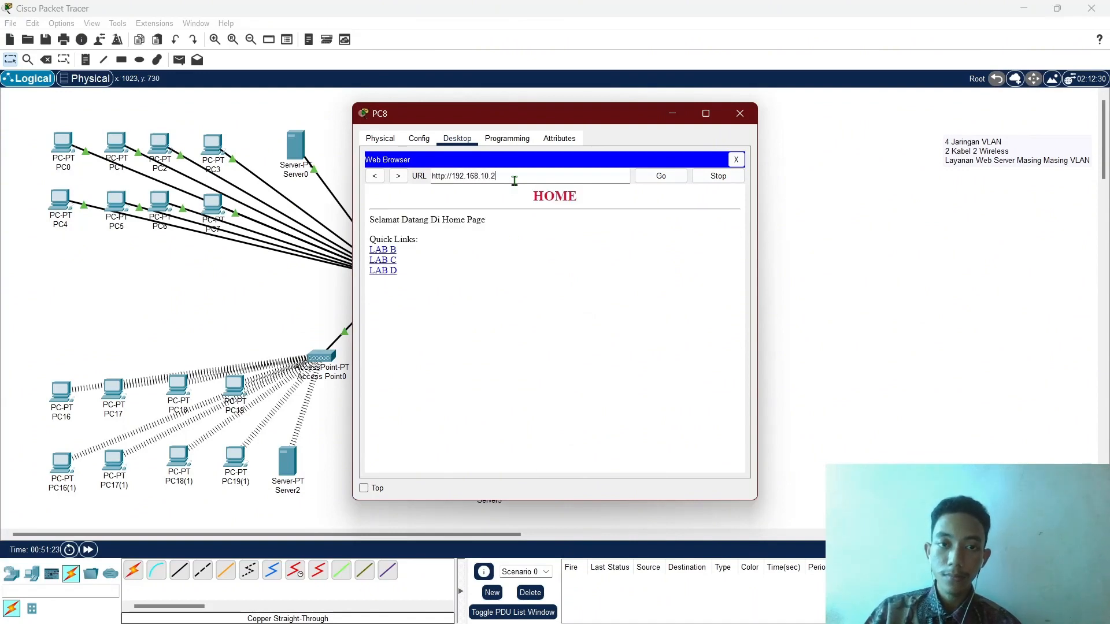
left_click(740, 113)
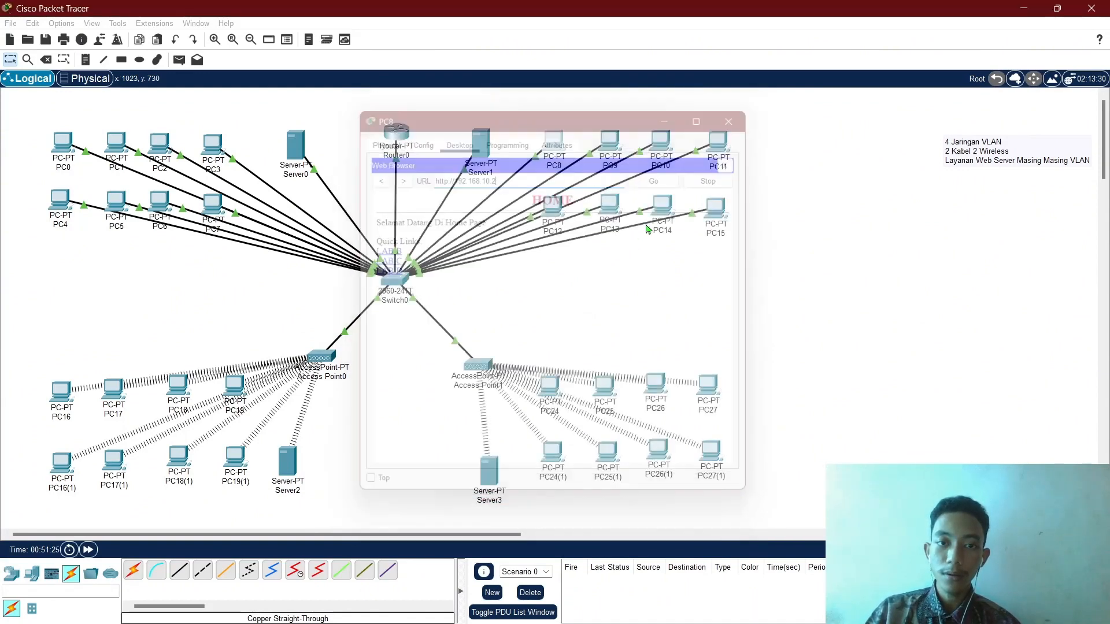
On PC16, load the HOME page, follow LAB B to BIODATA, and close PC16.
left_click(61, 394)
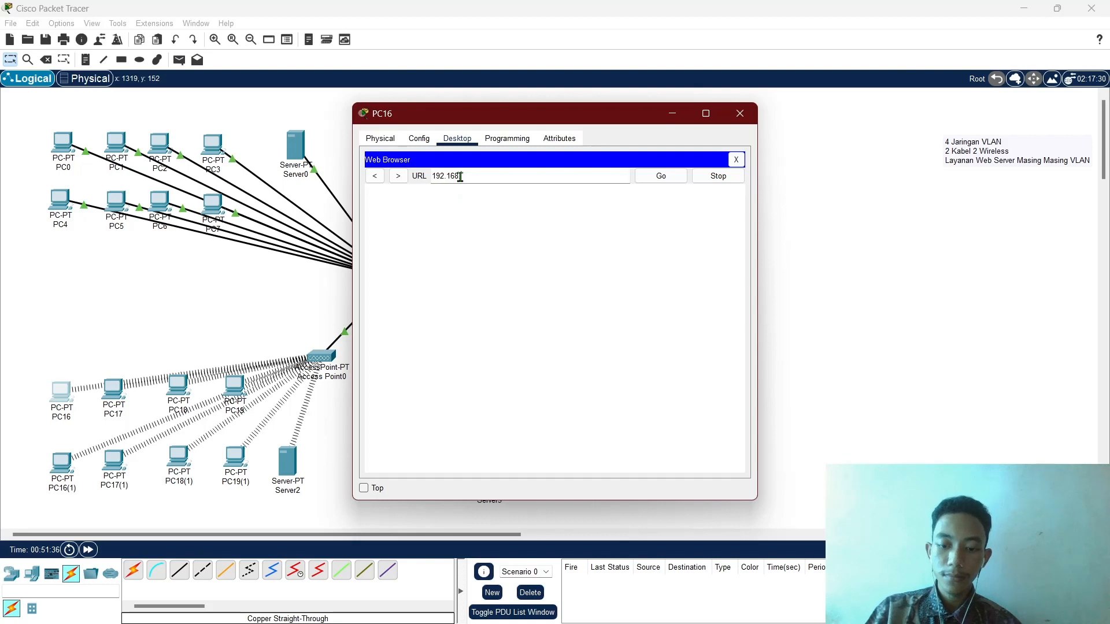
key("Return")
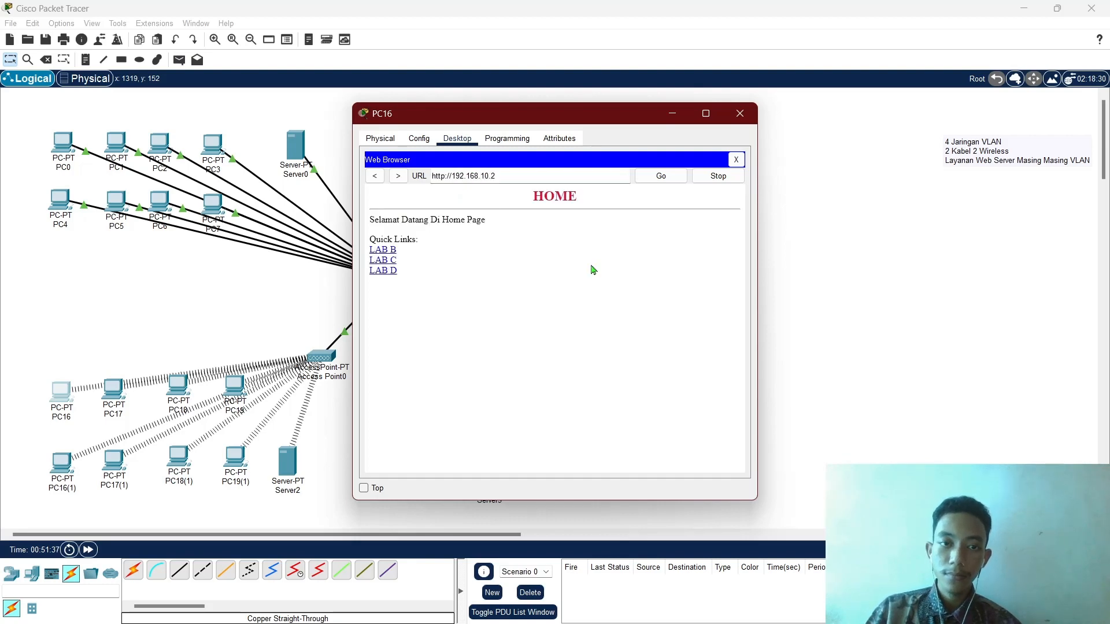
left_click(384, 252)
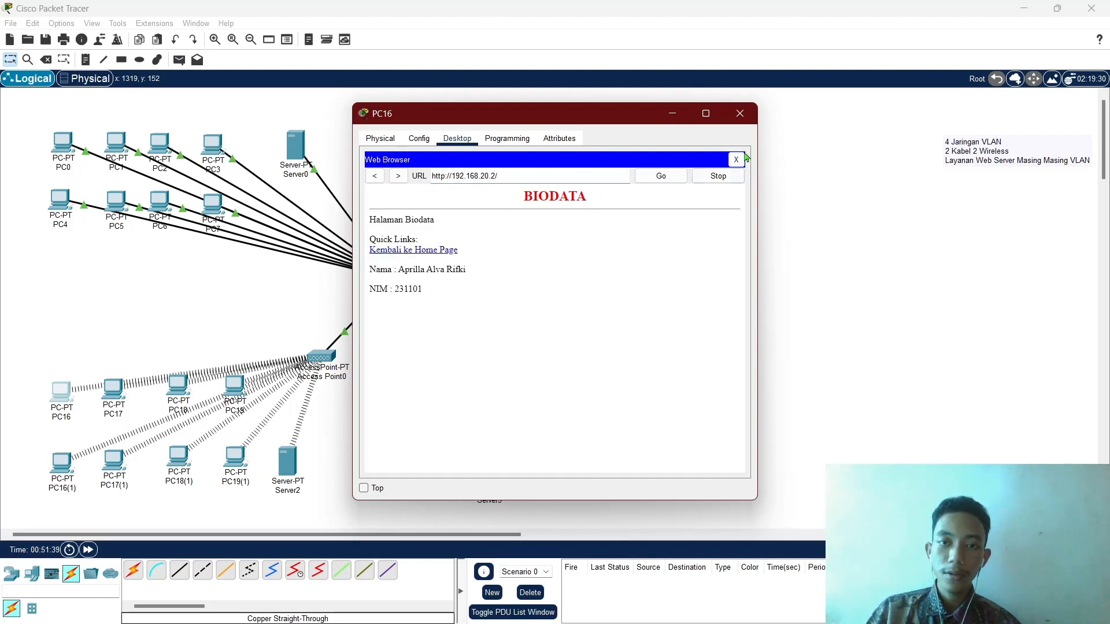
left_click(740, 114)
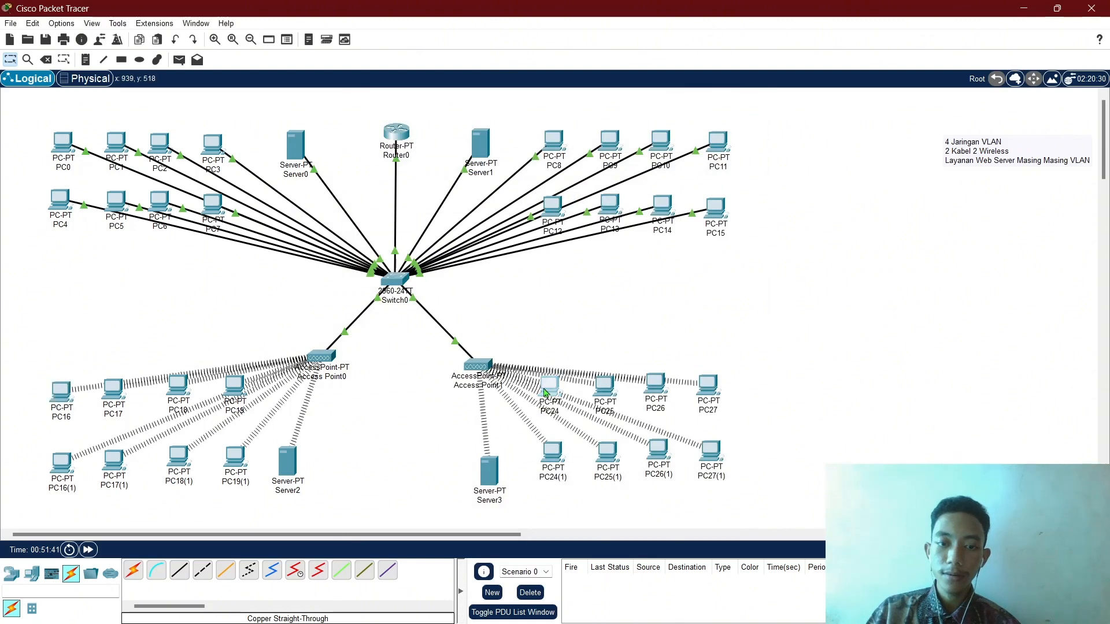
Open PC24's web browser and load the HOME page at 192.168.10.2.
left_click(544, 393)
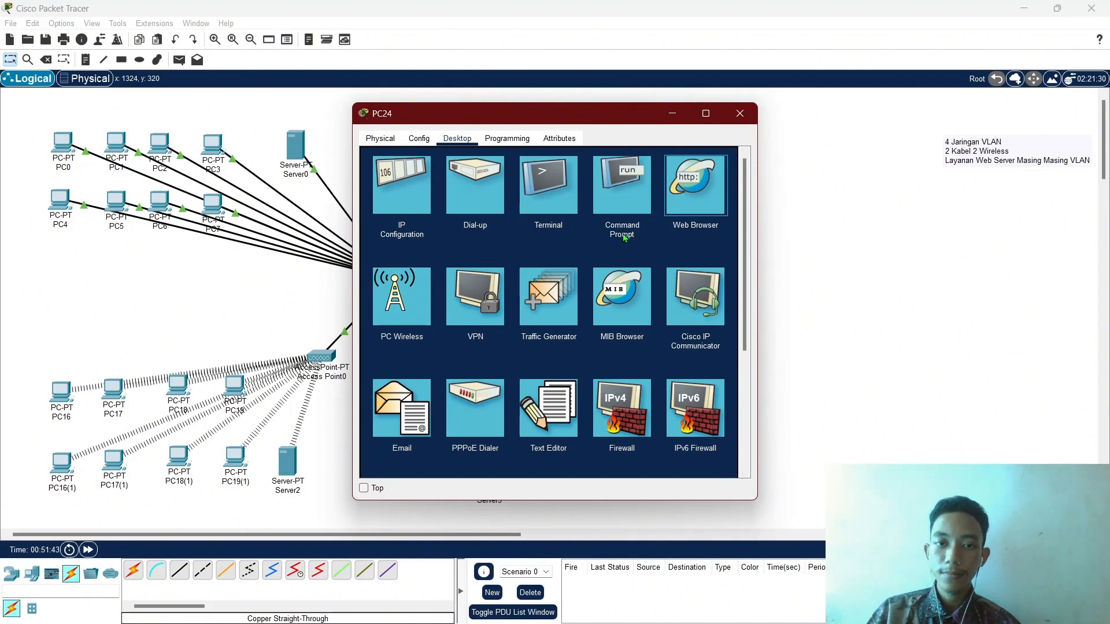
left_click(675, 197)
type("192")
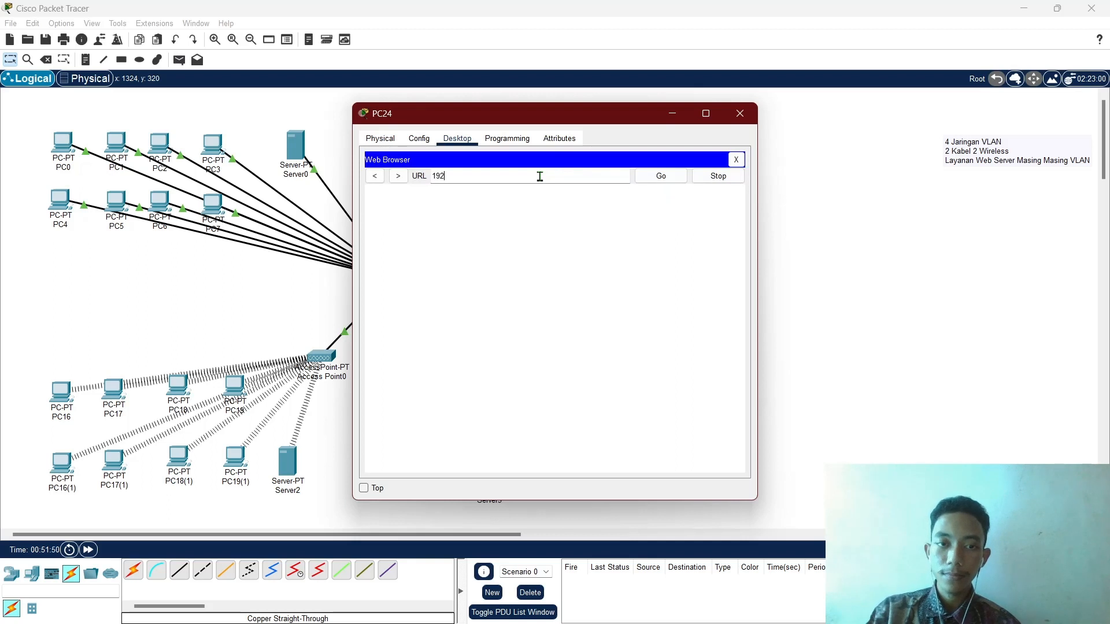
type(".168.10")
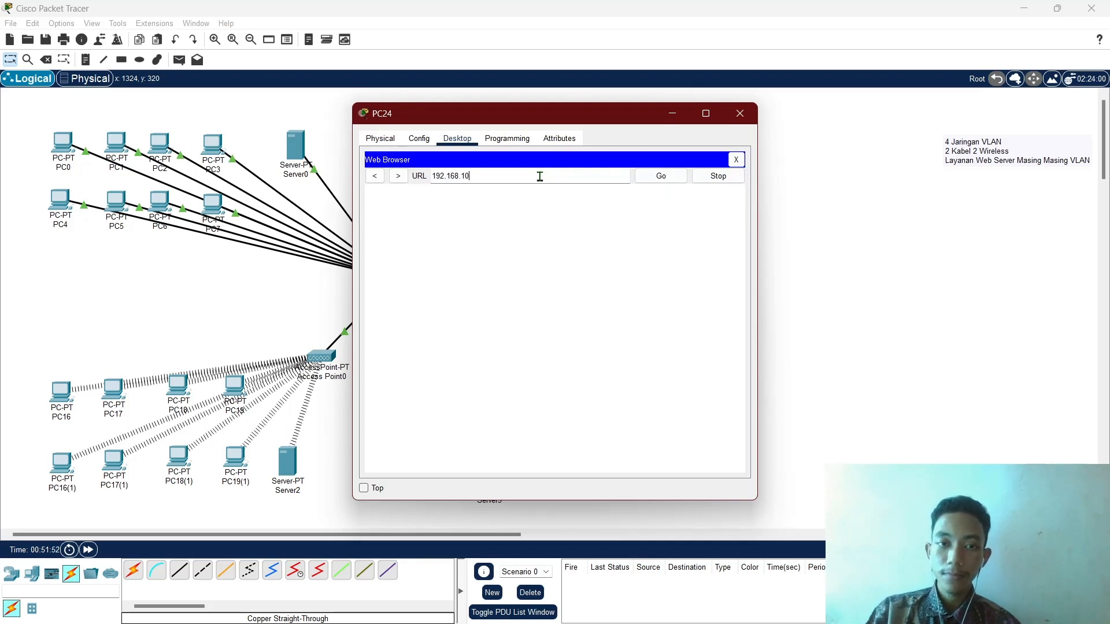
type(".2")
key("Return")
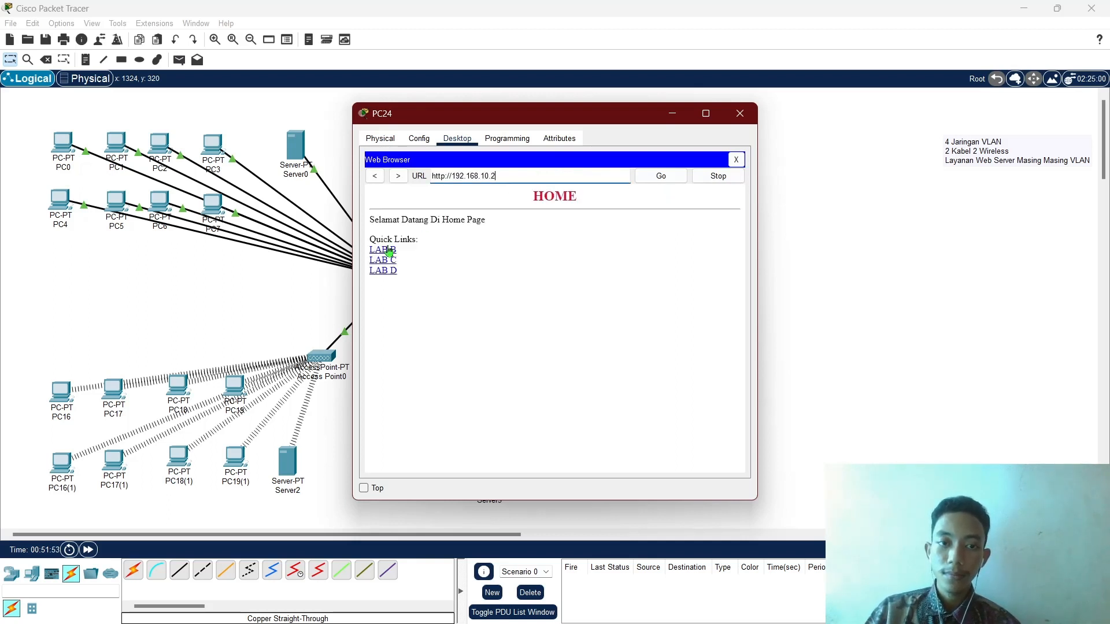
Follow LAB B, LAB C and LAB D, returning HOME from each page, then close PC24.
left_click(389, 251)
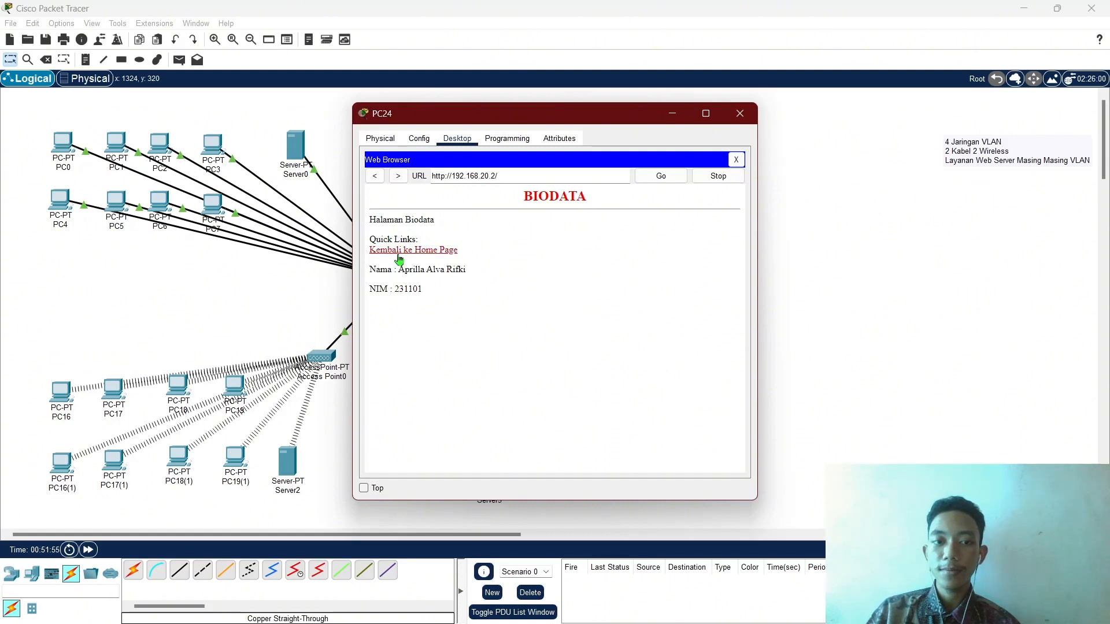
left_click(399, 253)
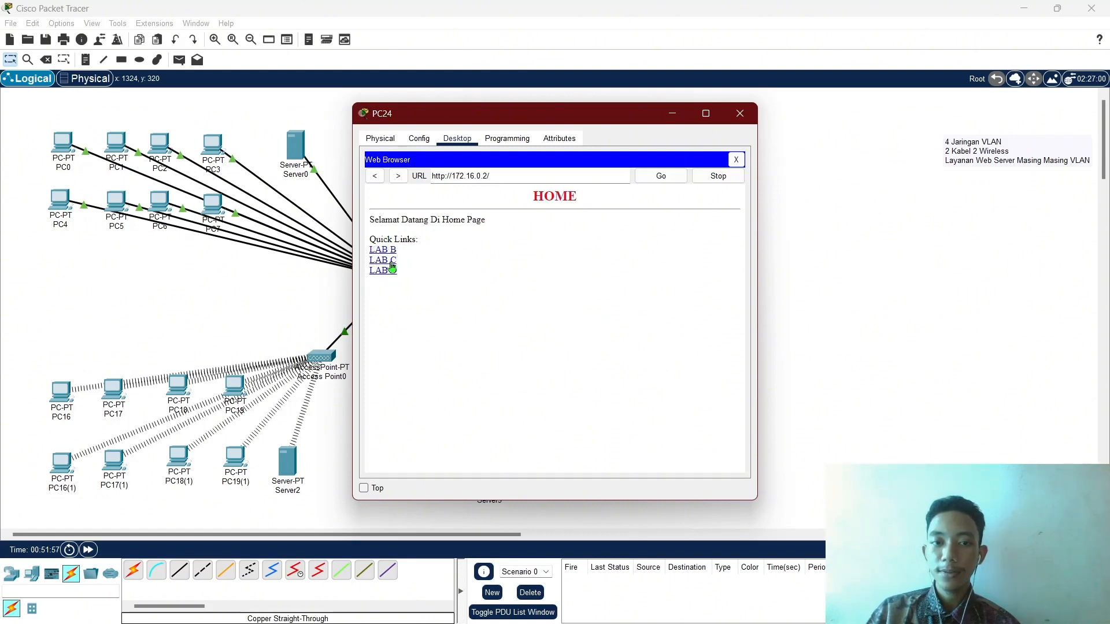
left_click(392, 263)
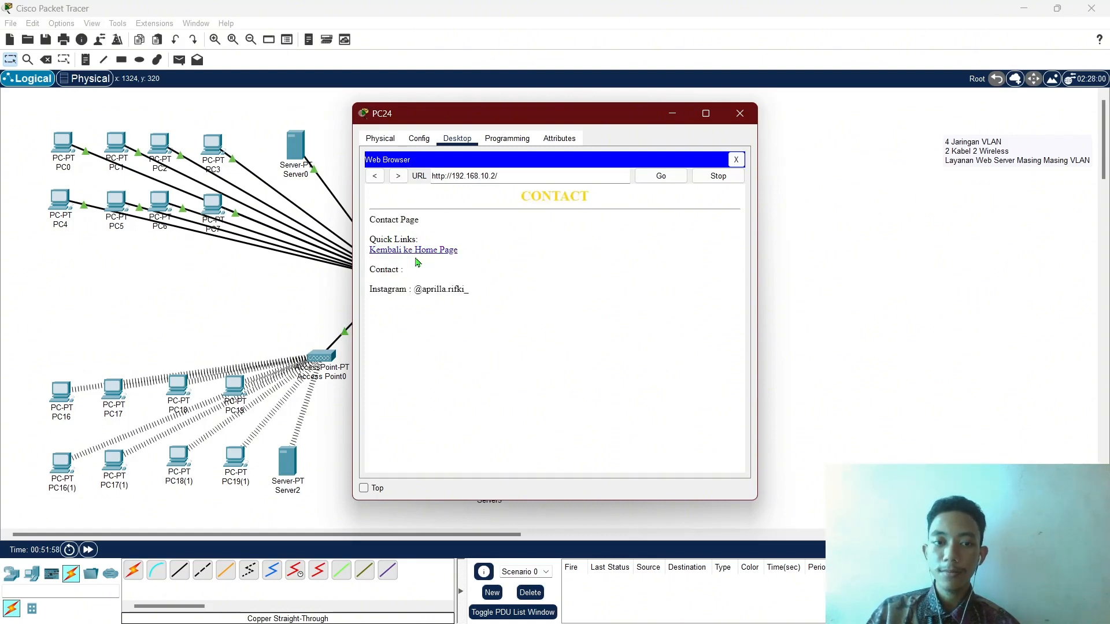
left_click(415, 250)
left_click(387, 272)
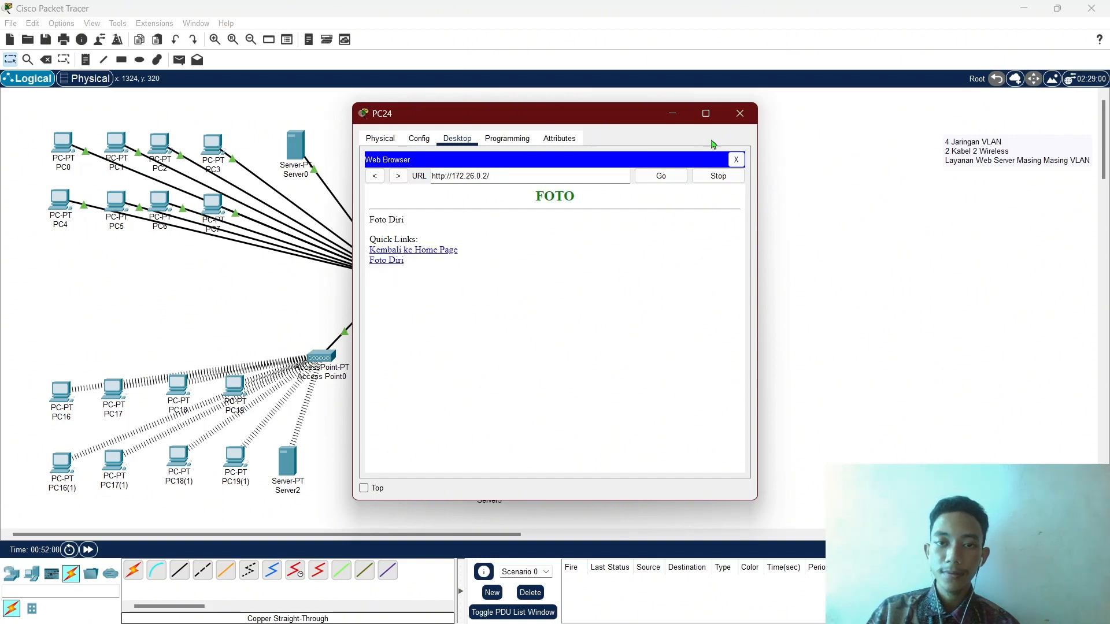
left_click(400, 251)
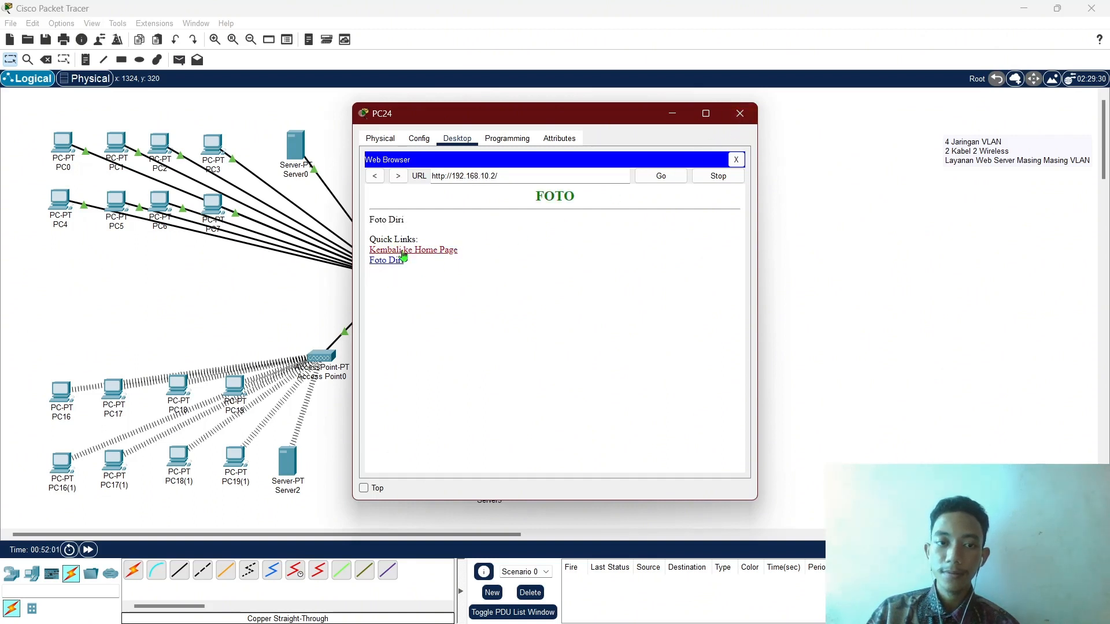
left_click(744, 118)
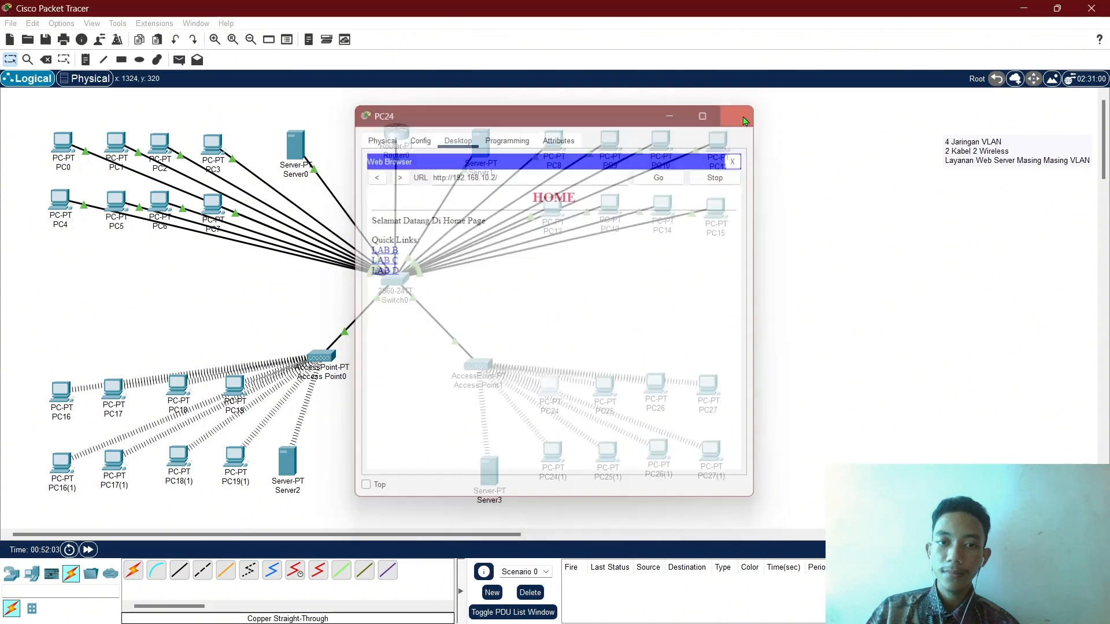